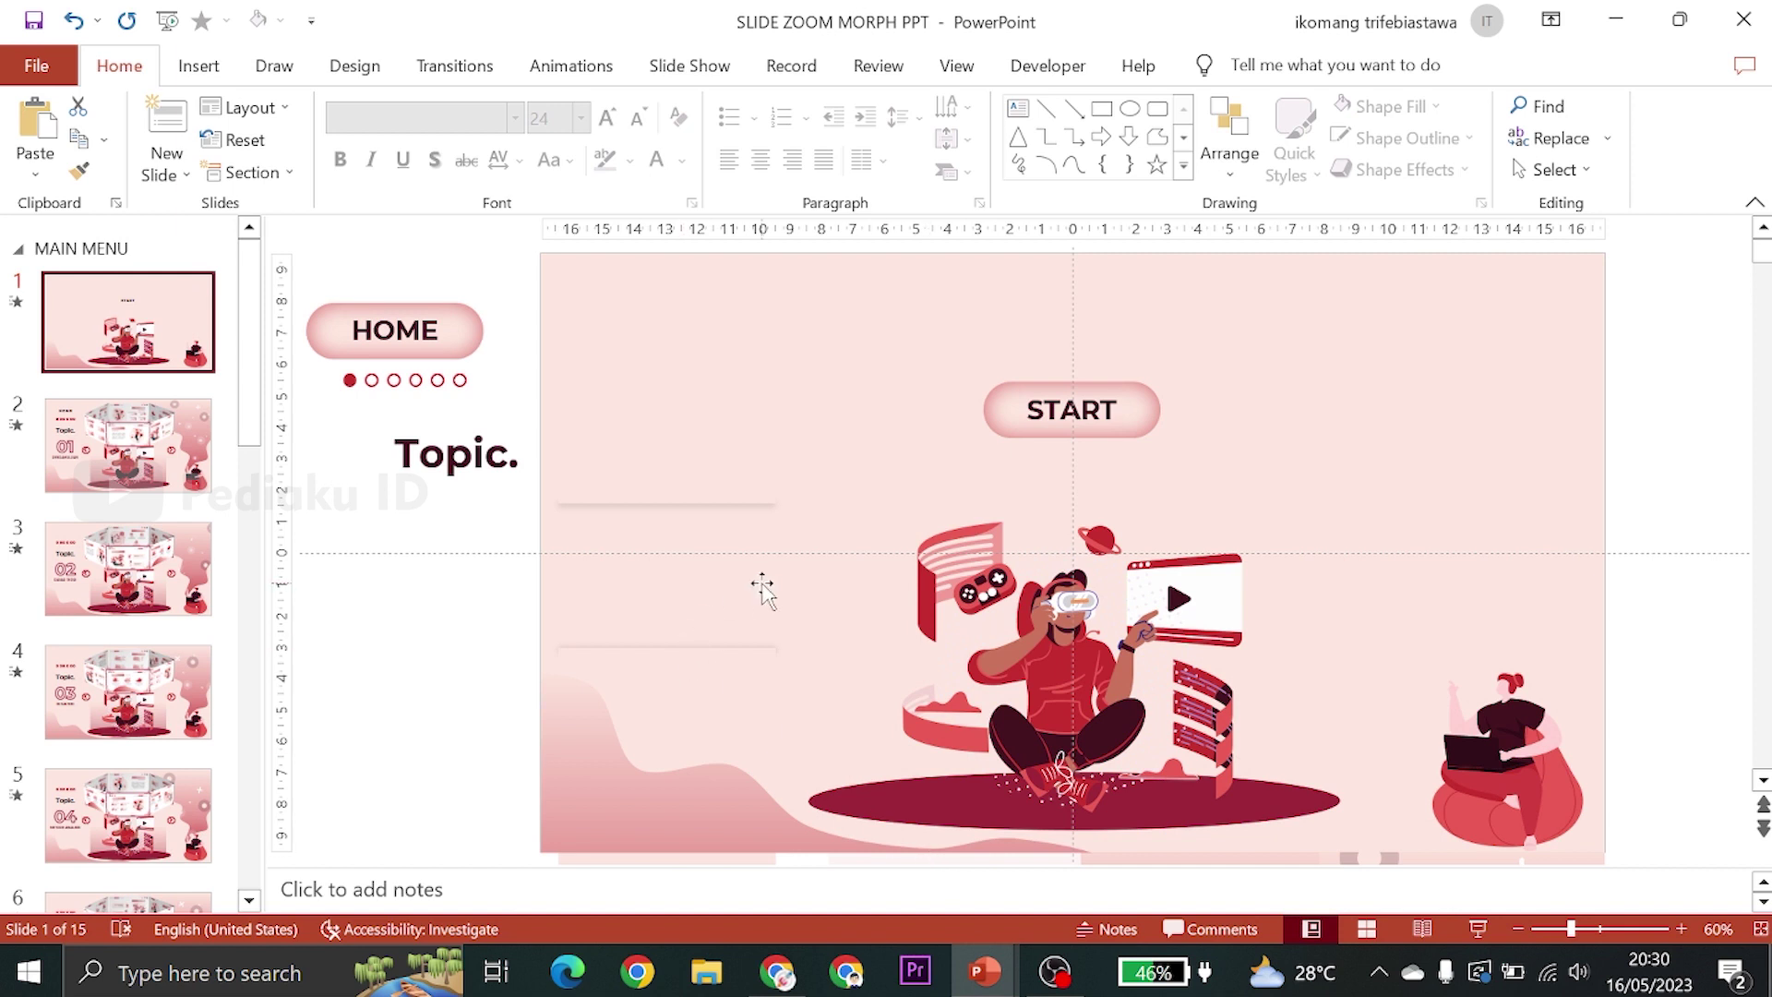
Start the slide show, go past START, and zoom into Pendahuluan and back
click(1473, 929)
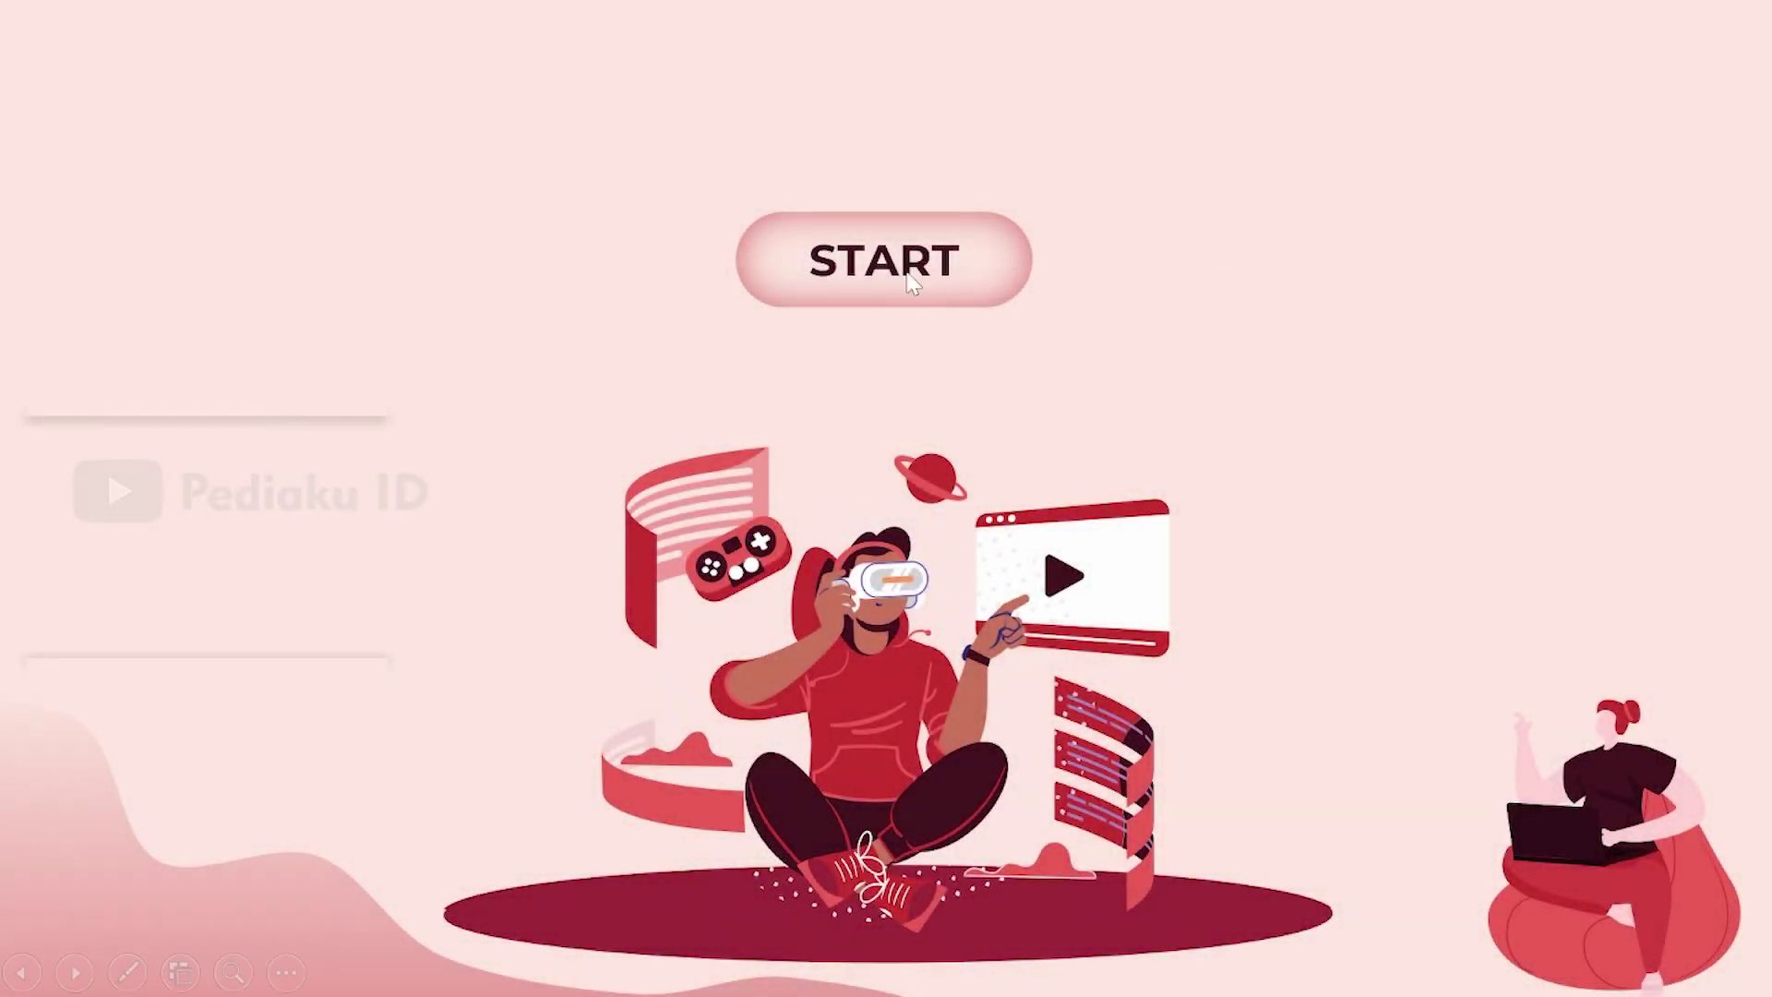
click(912, 282)
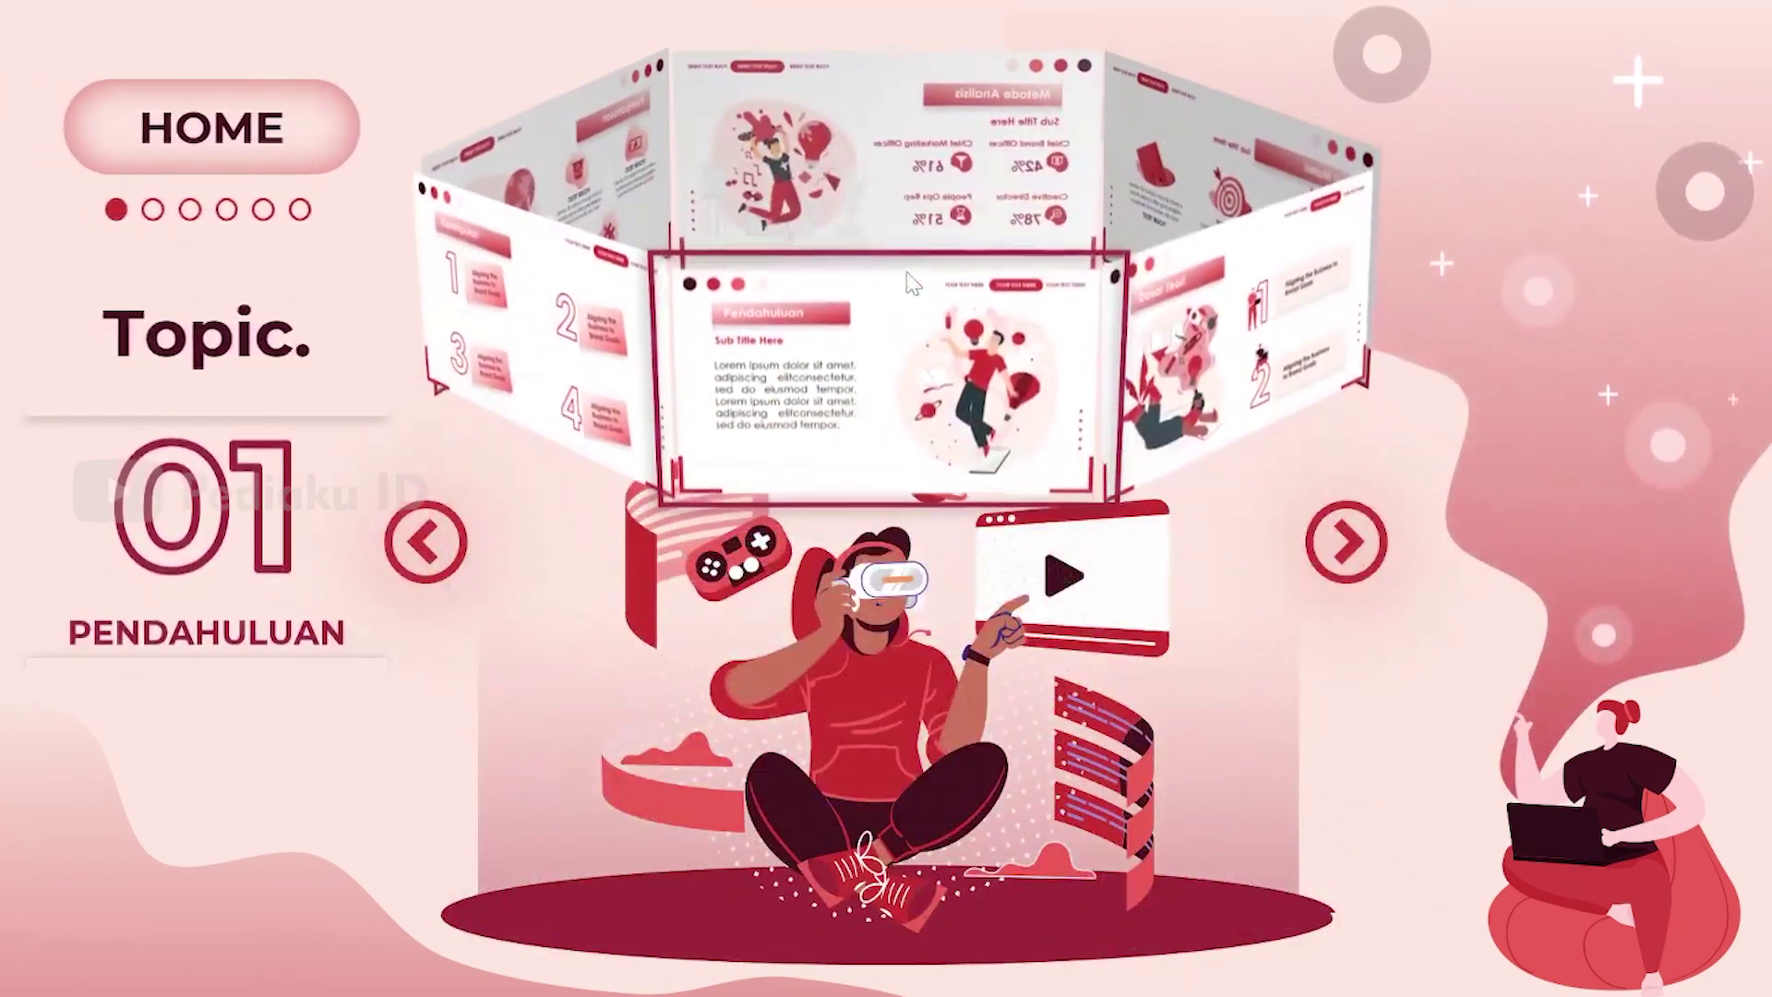
click(891, 418)
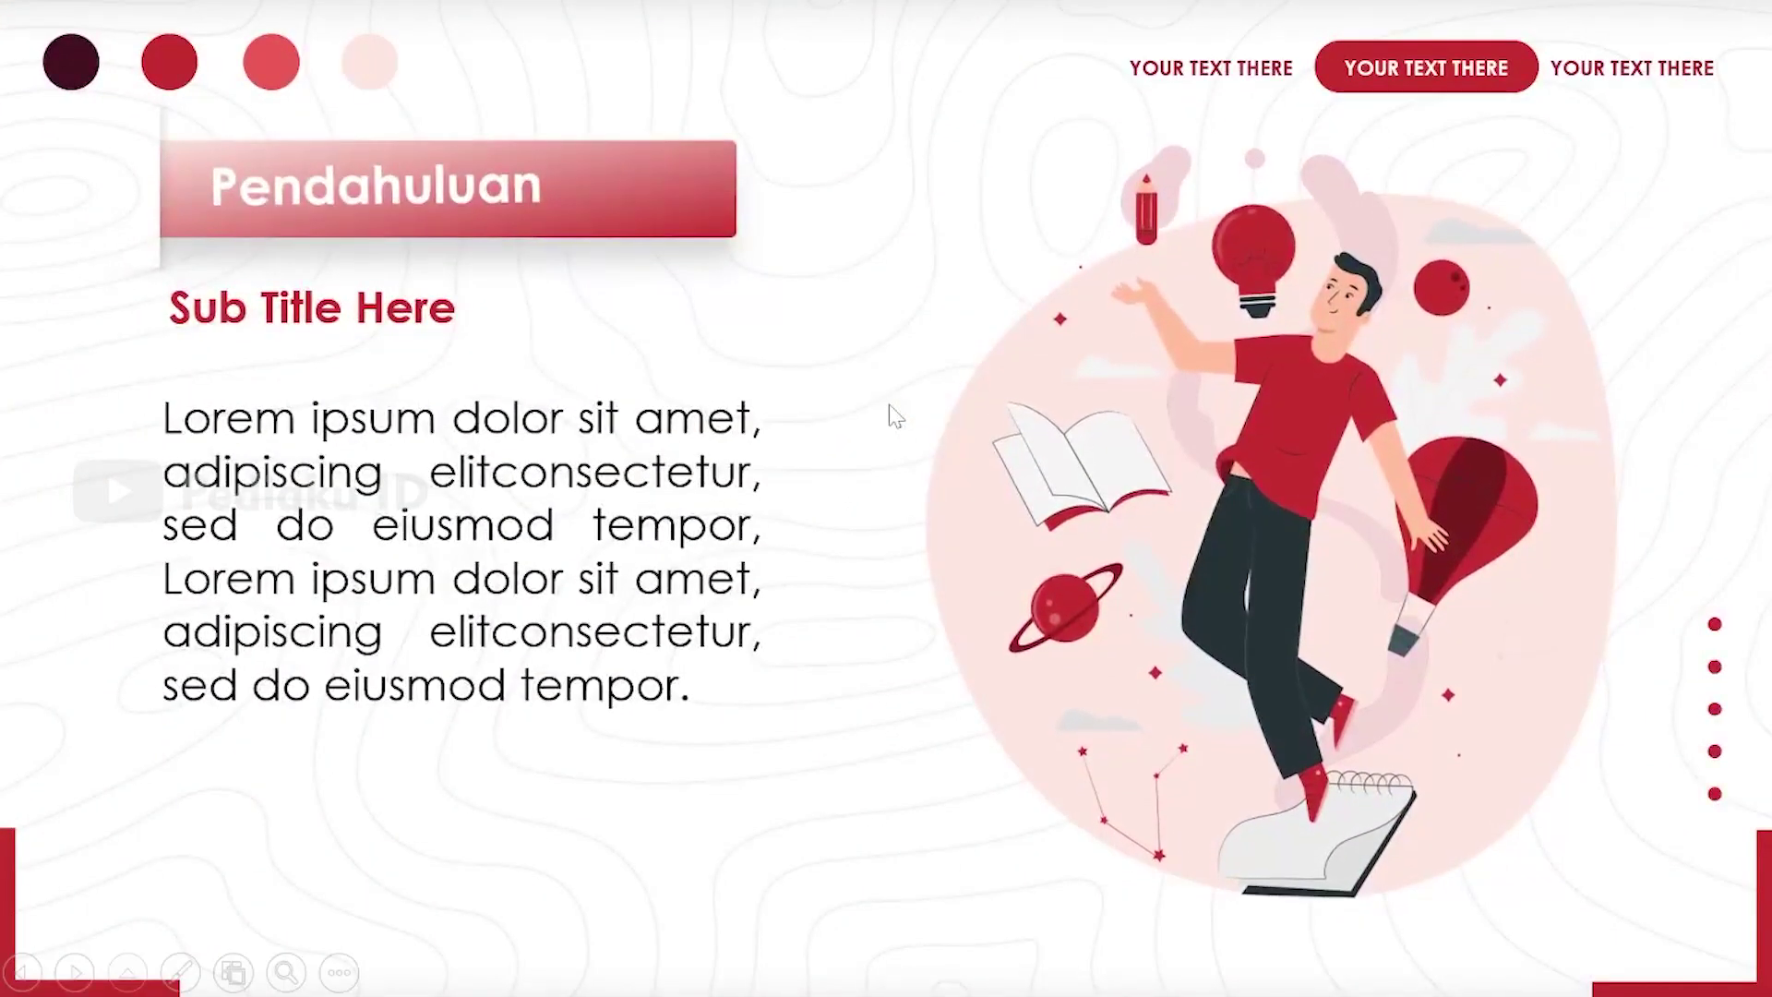
click(894, 412)
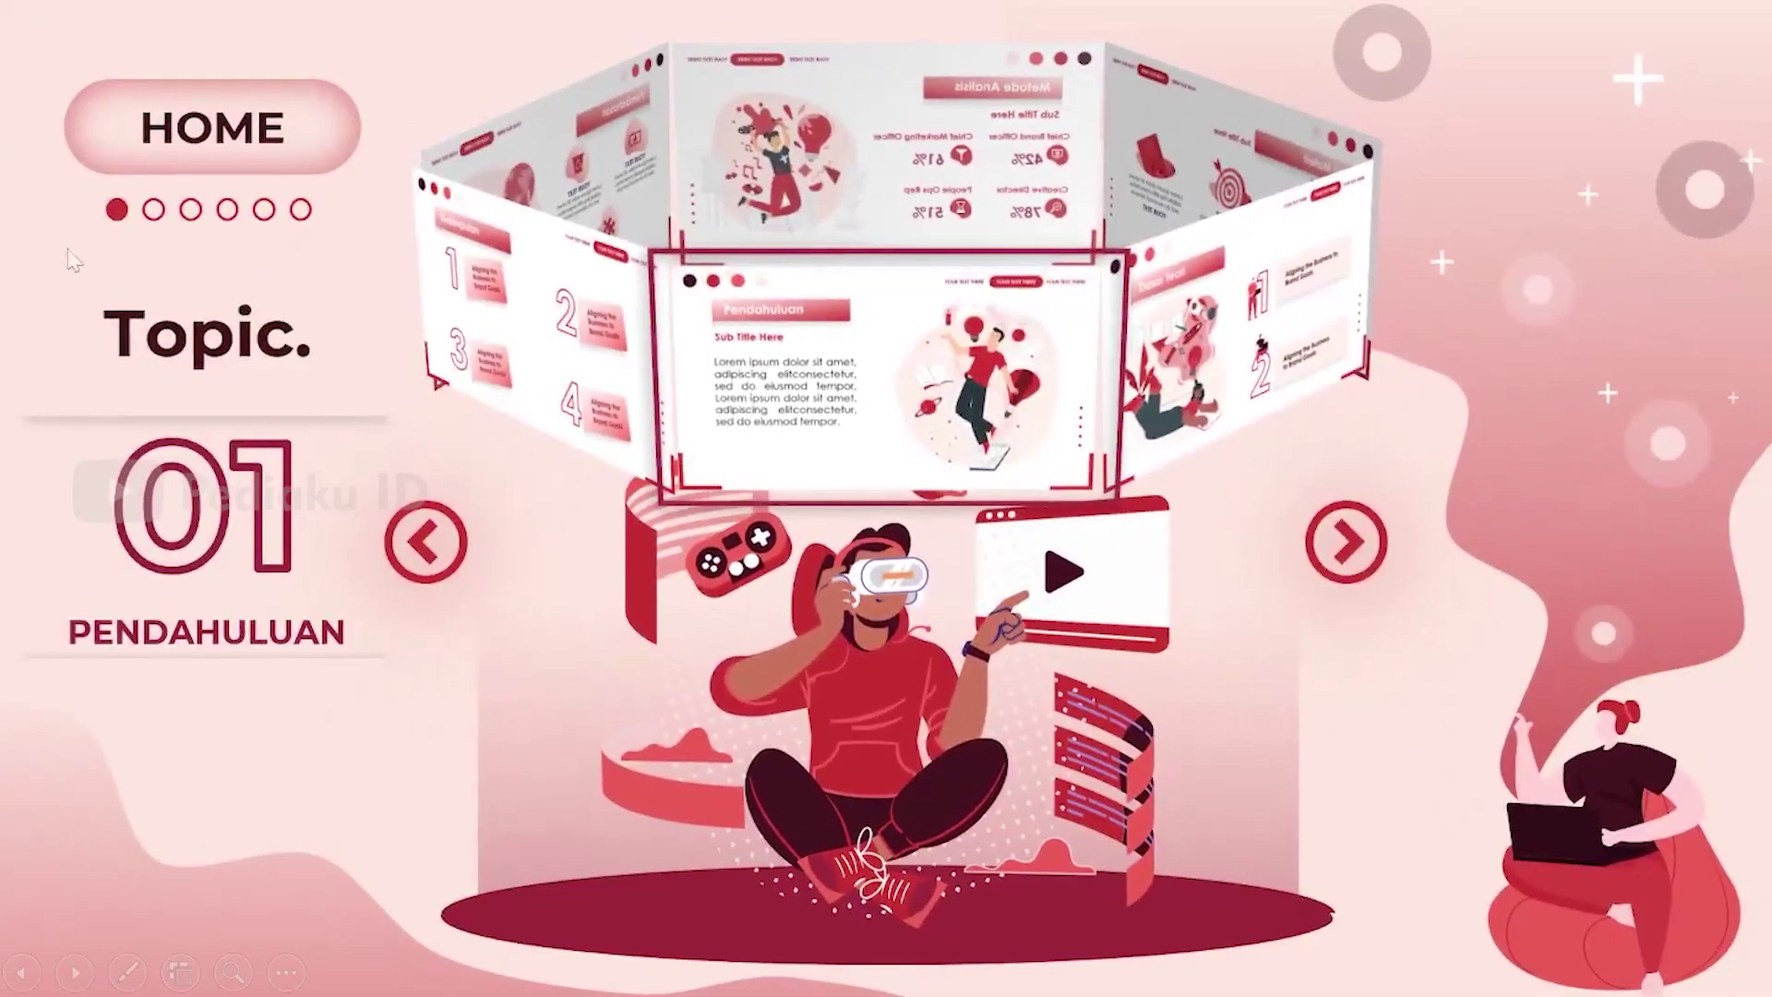
Rotate the carousel to topic 02, open Dasar Teori, then rotate on to topic 03 Isi Materi
click(1348, 554)
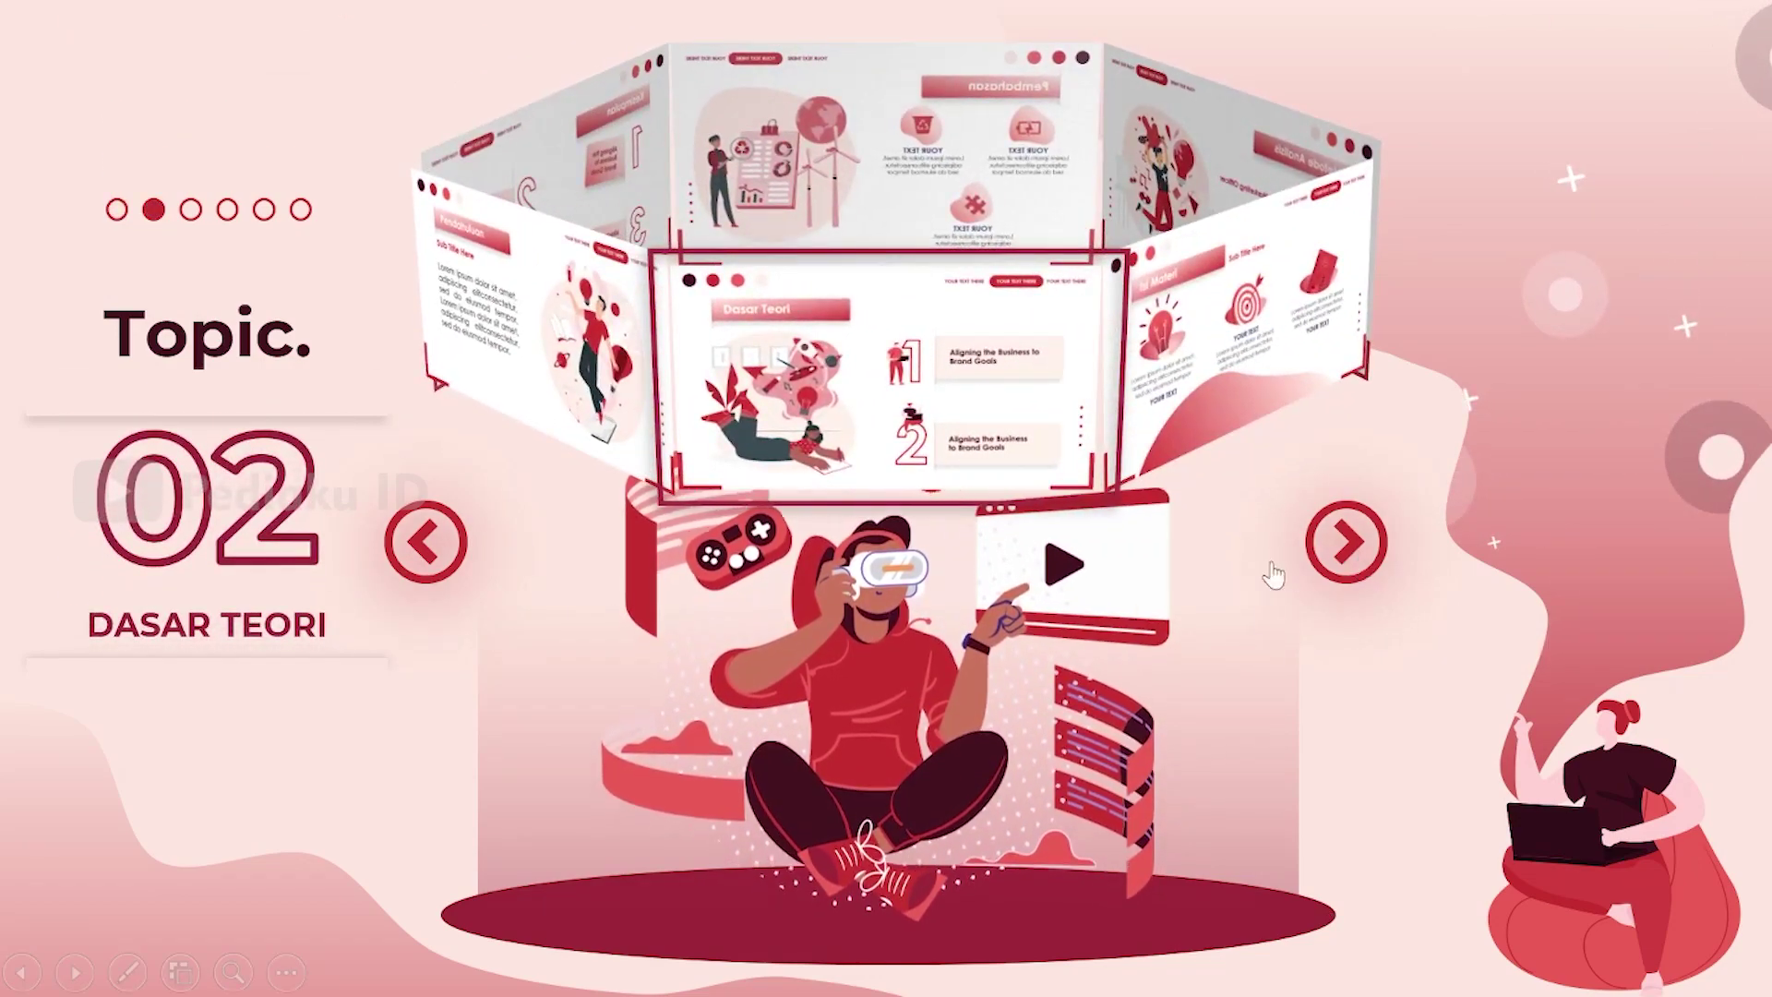
click(860, 406)
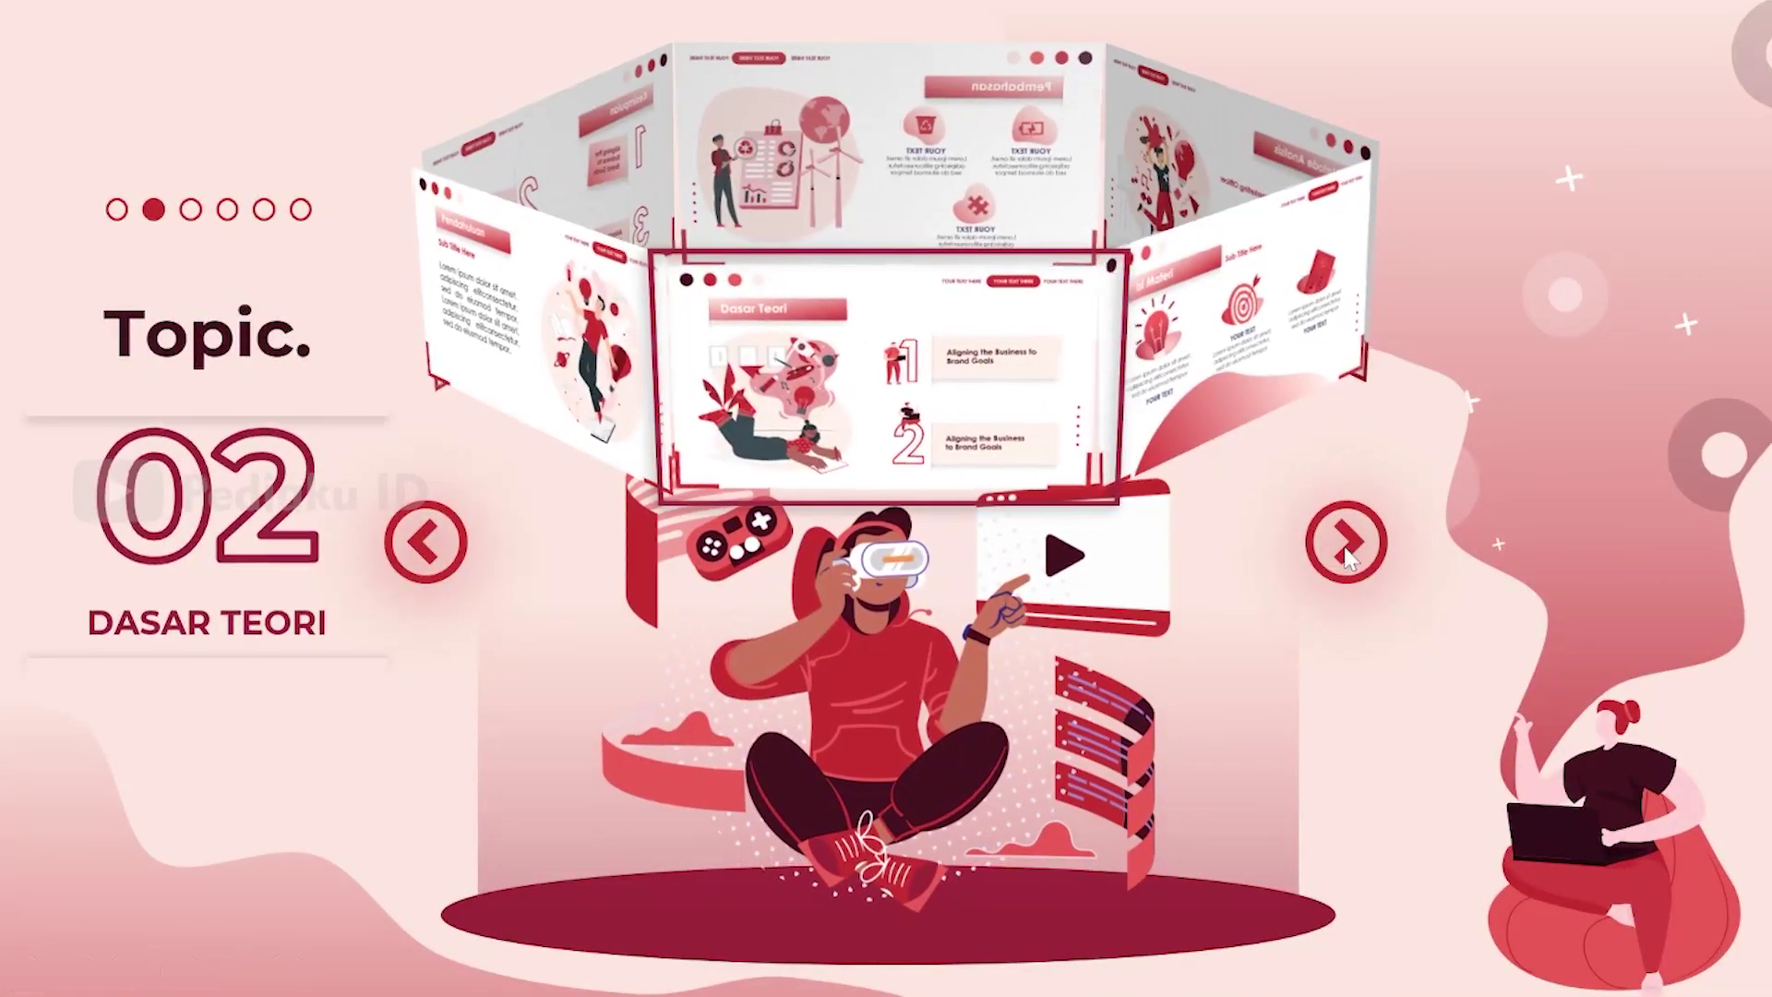
click(1347, 553)
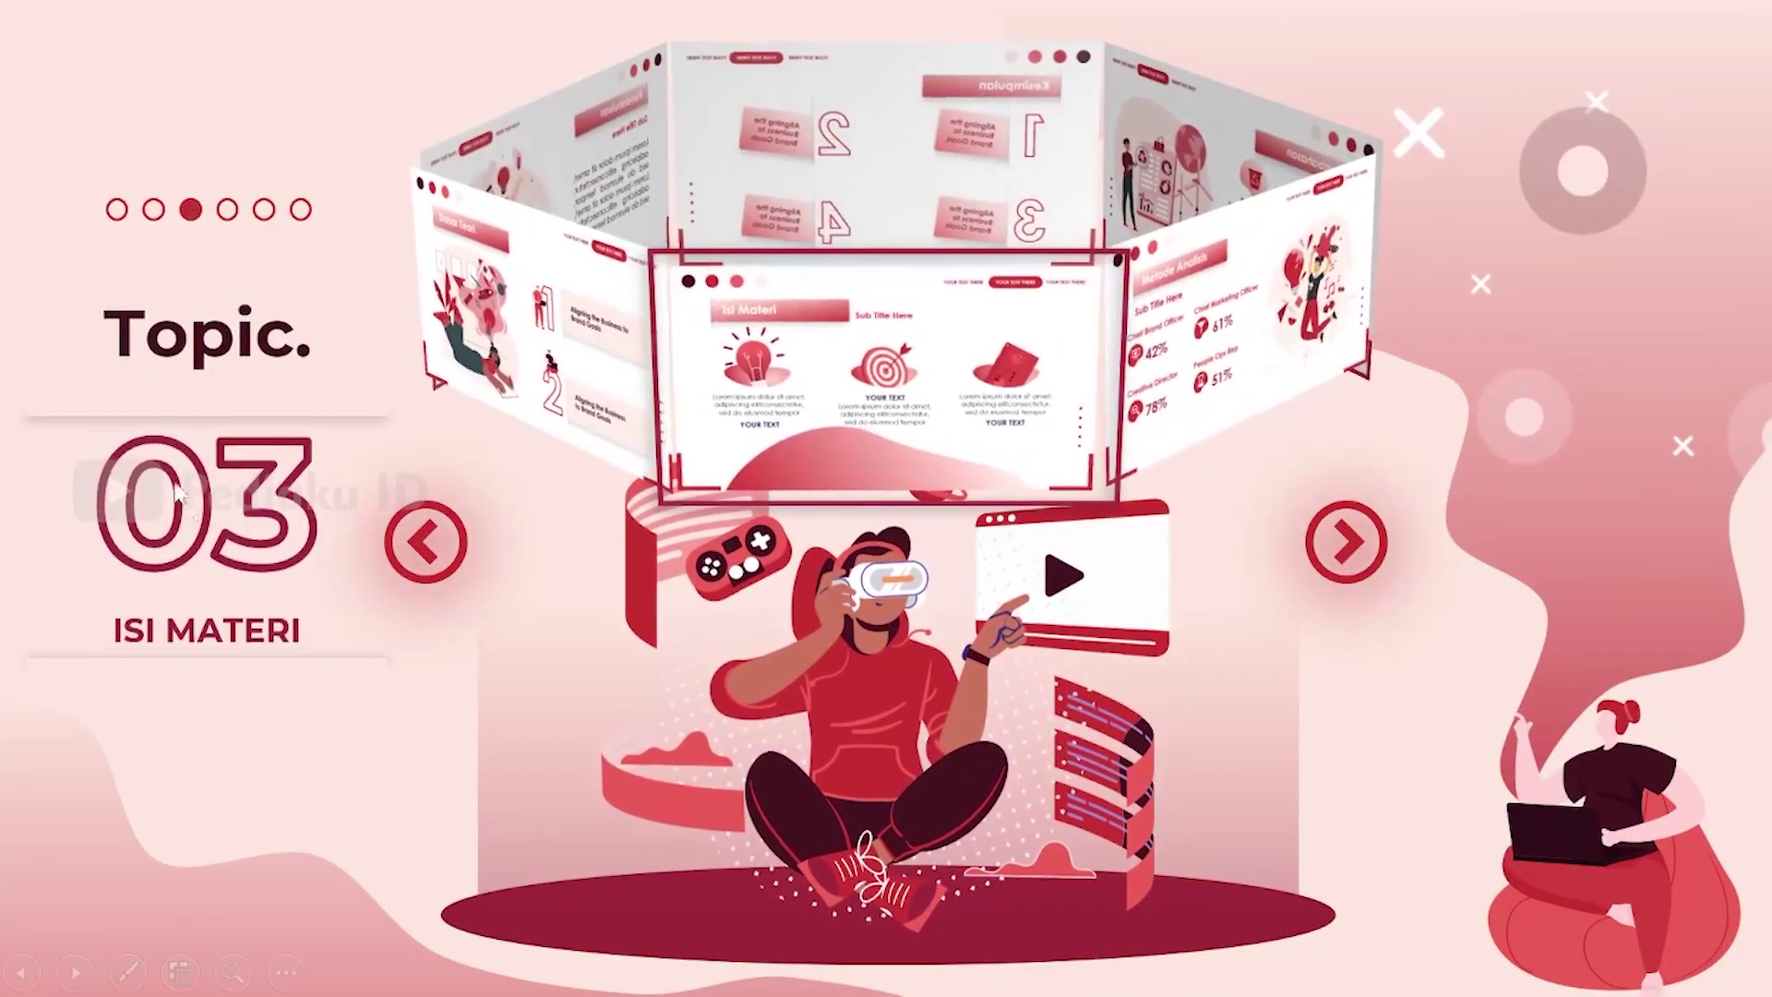
Rotate through topics 04 and 05 to 06, opening and closing the Pembahasan and Kesimpulan slides
click(1349, 554)
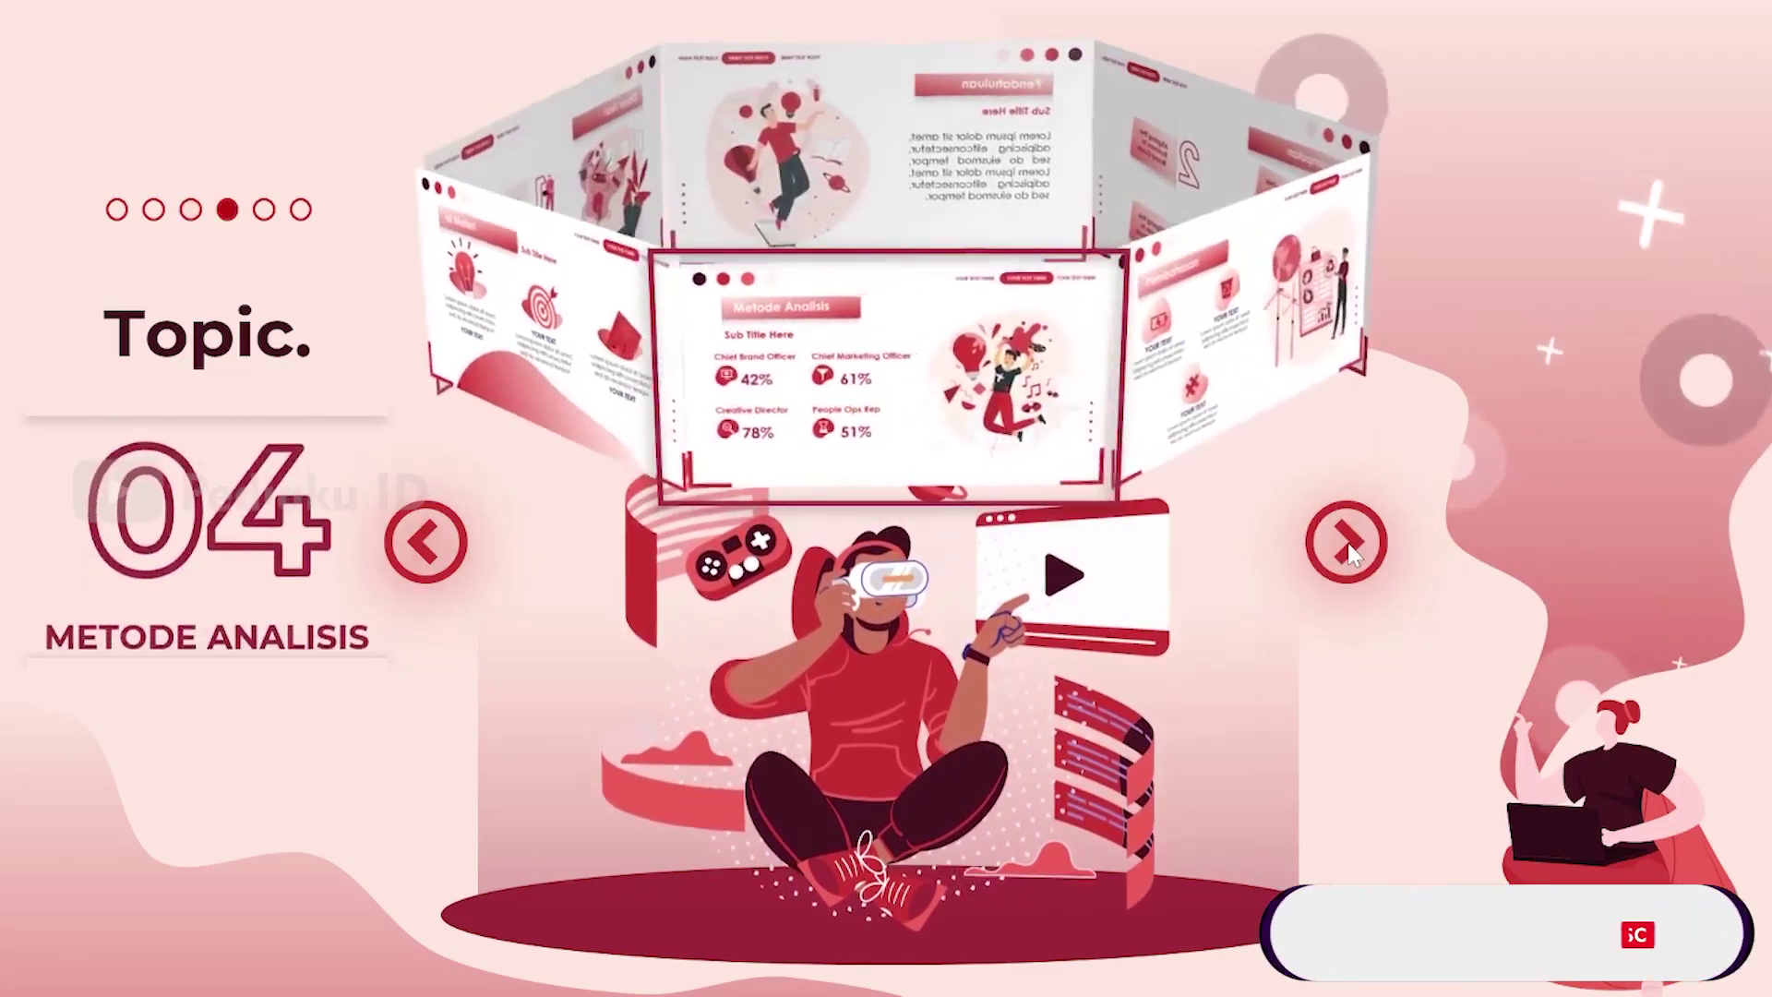
click(1349, 554)
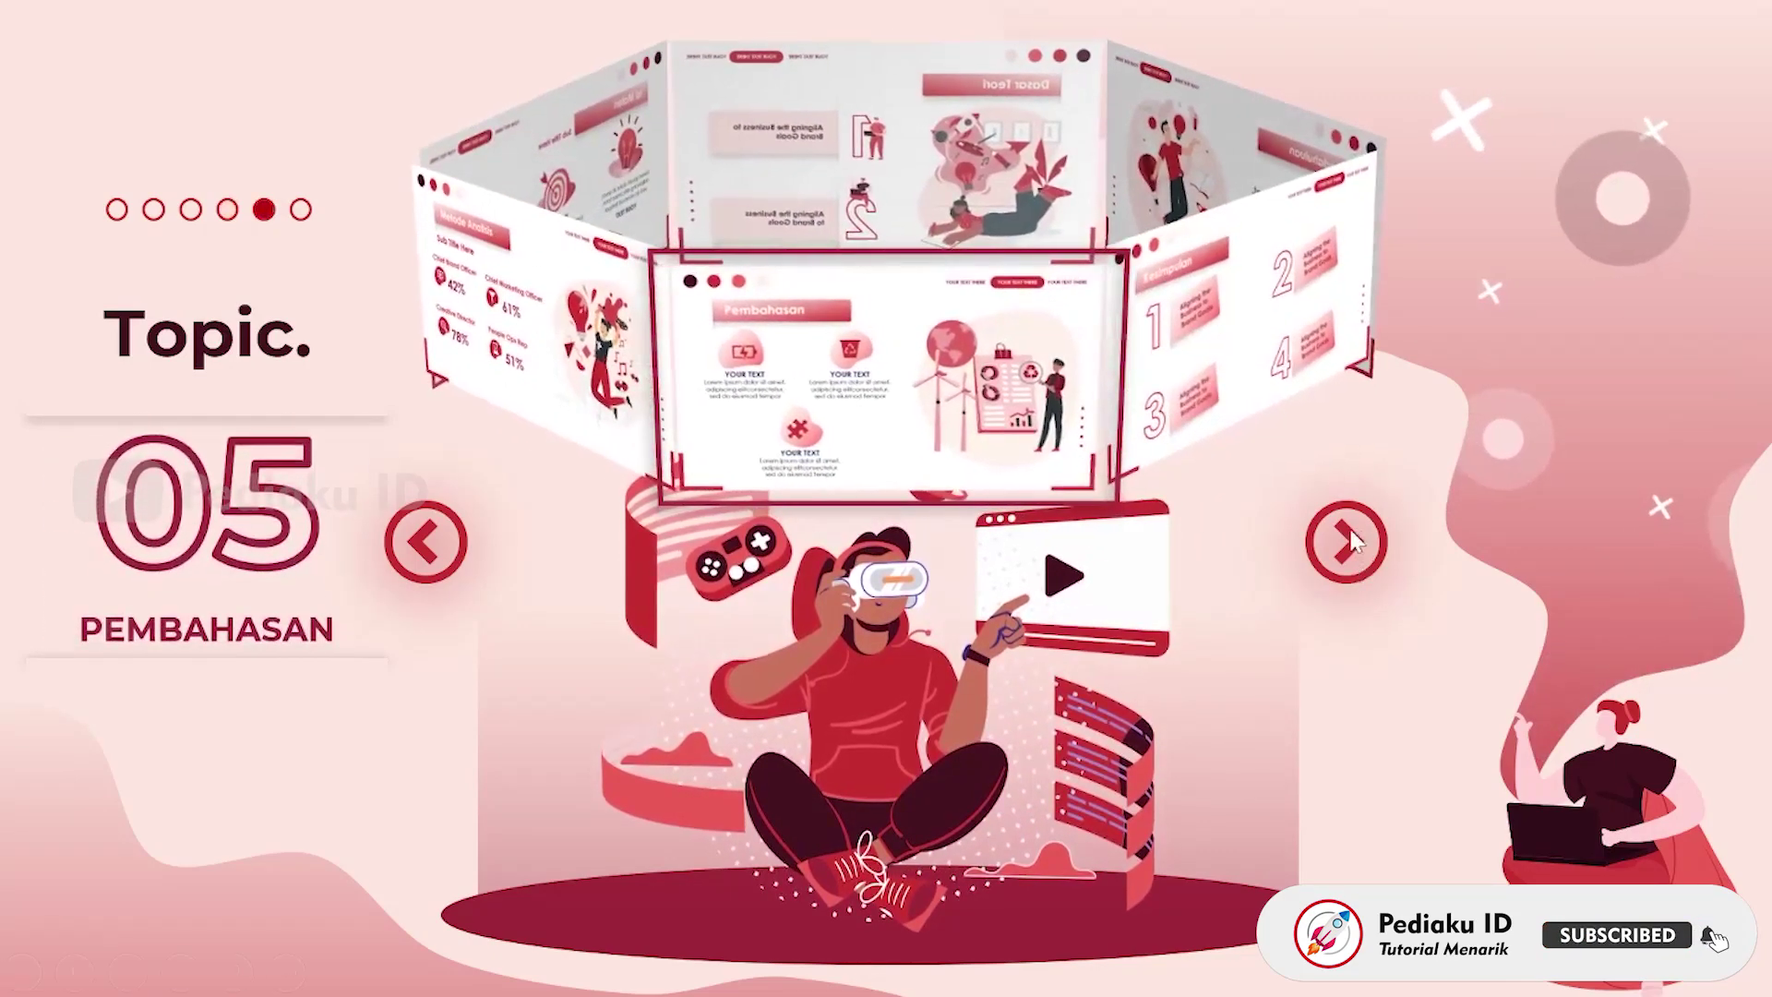
click(876, 406)
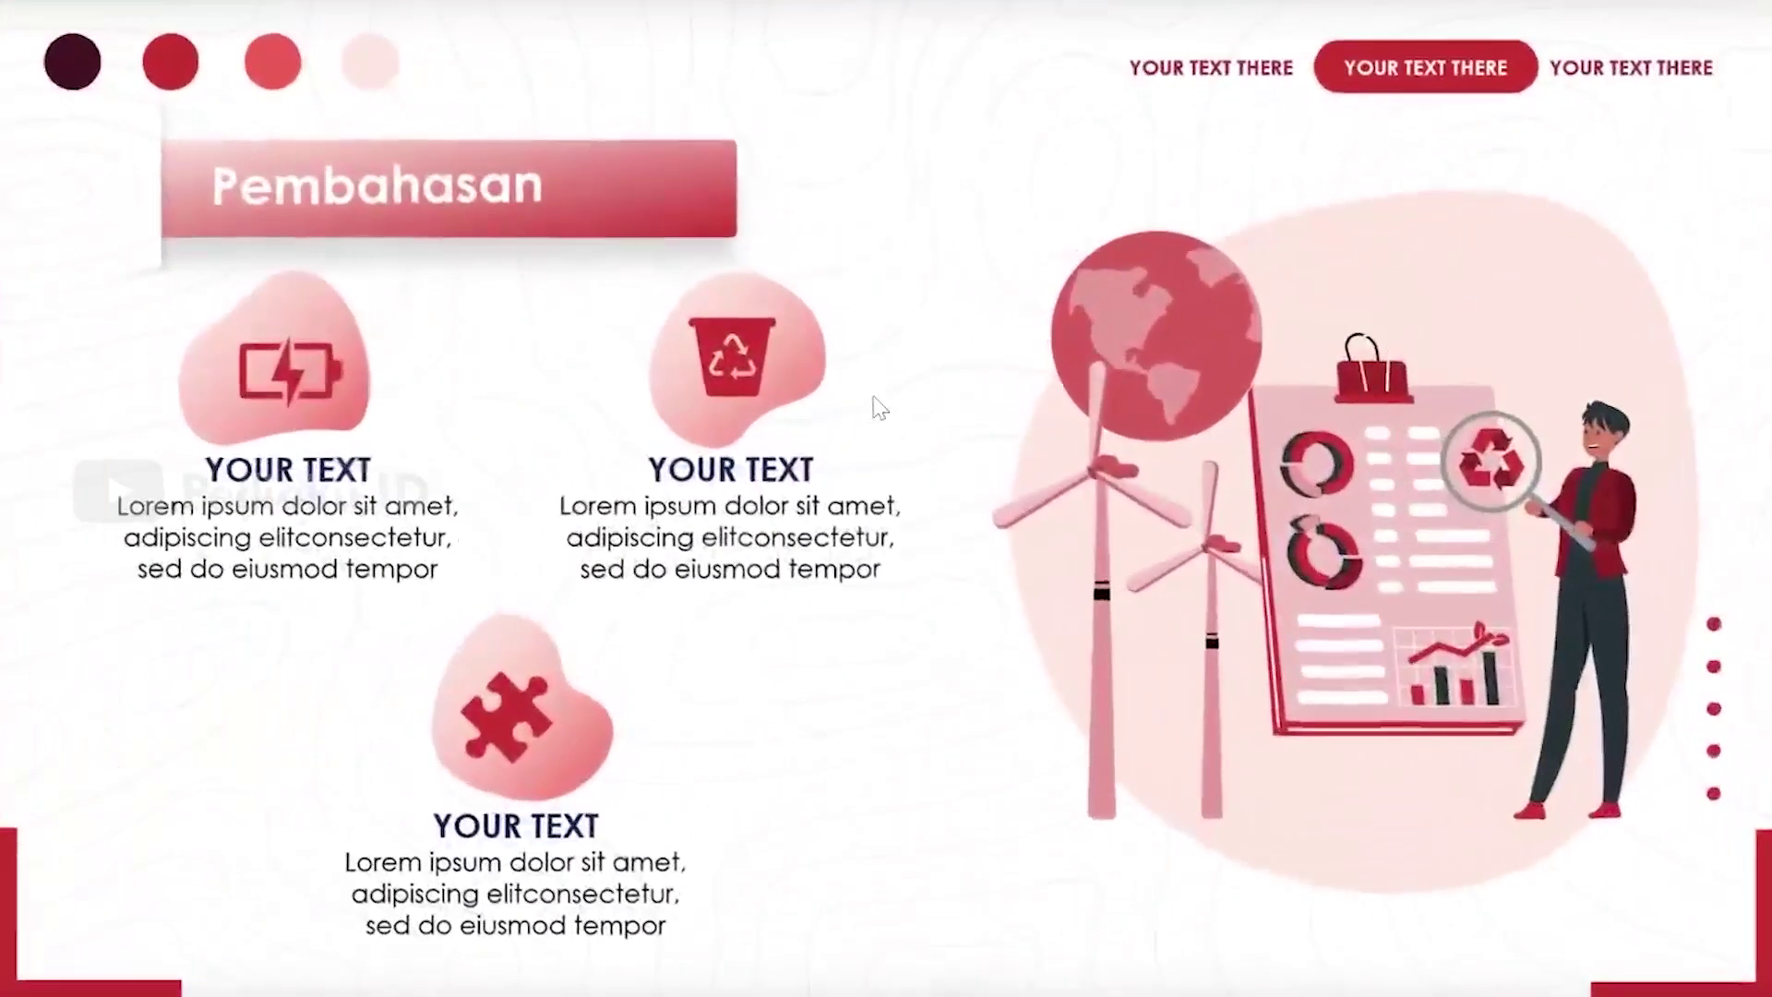
click(873, 404)
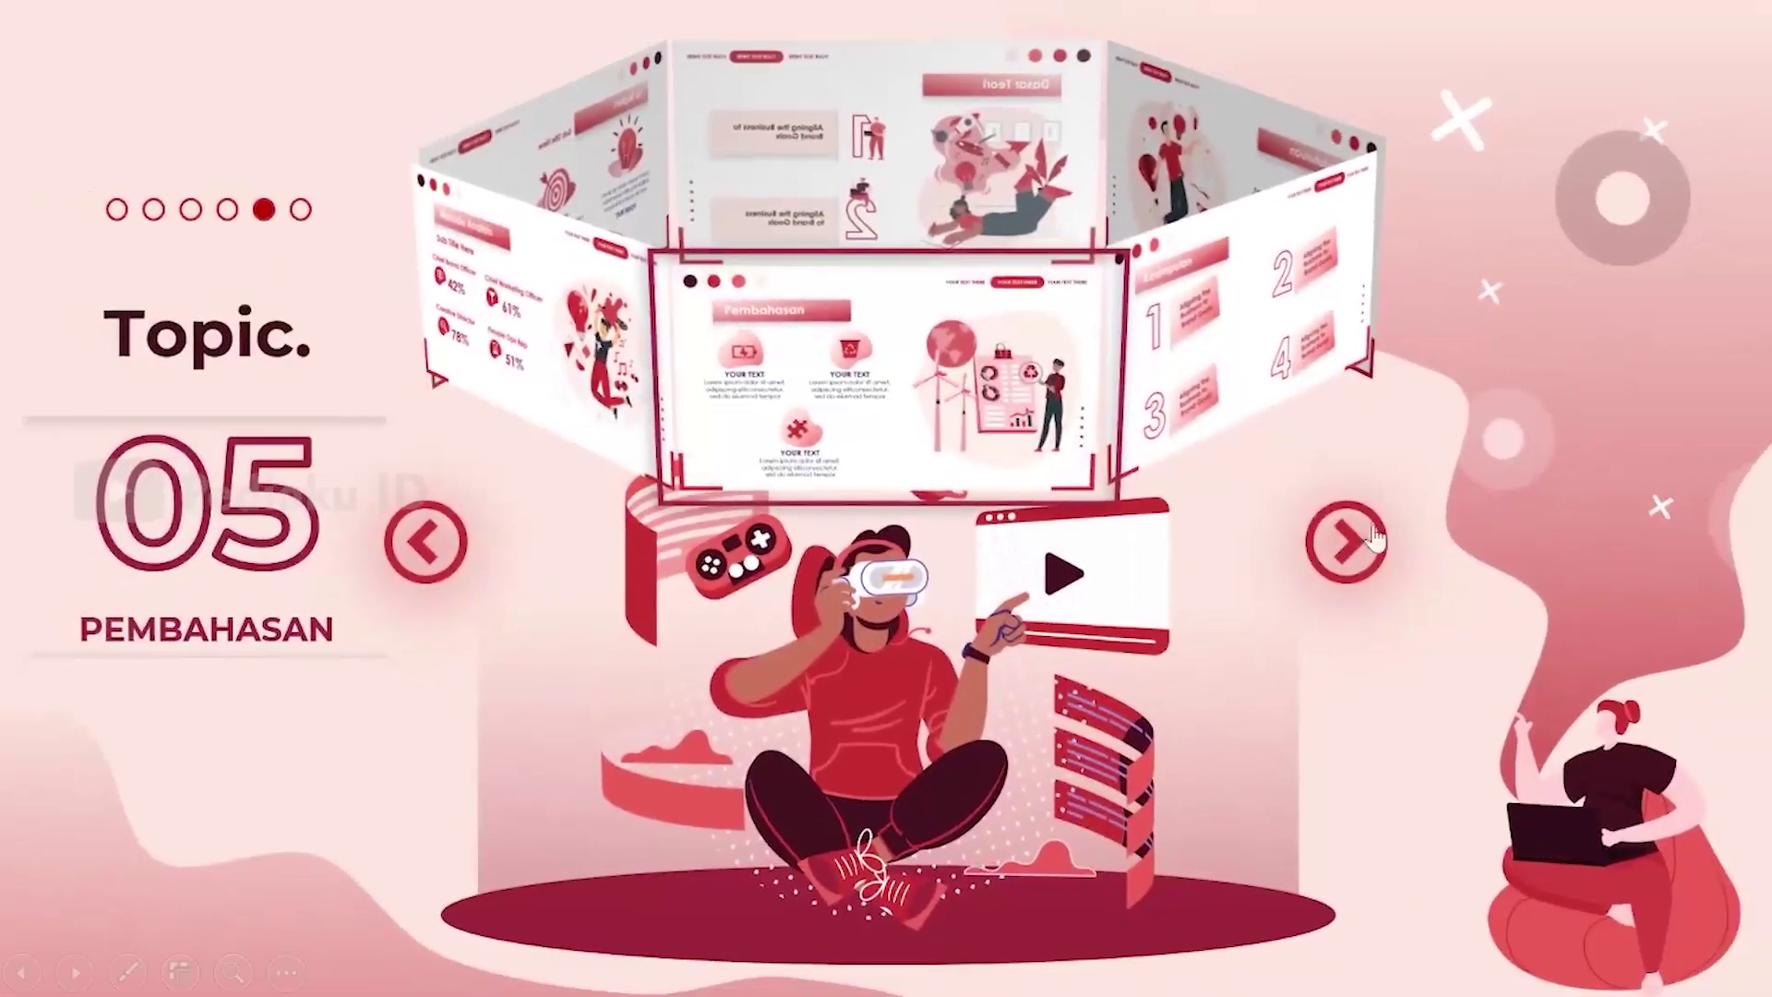
click(1350, 543)
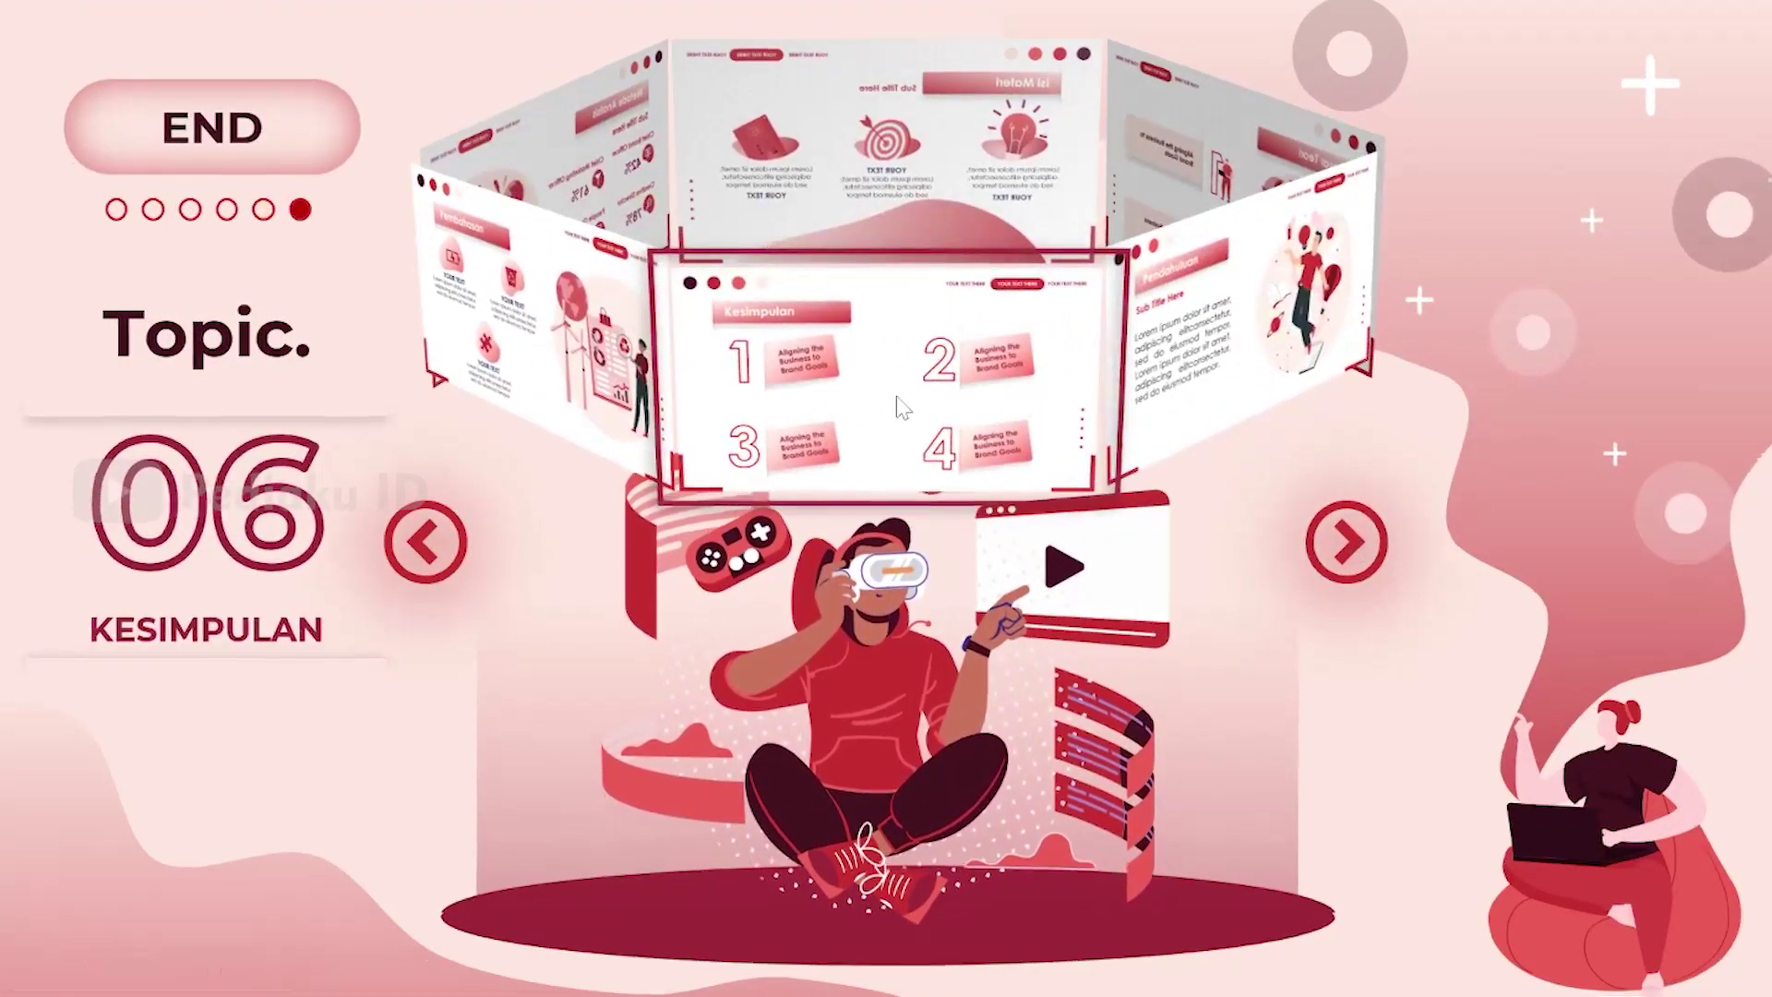
click(895, 406)
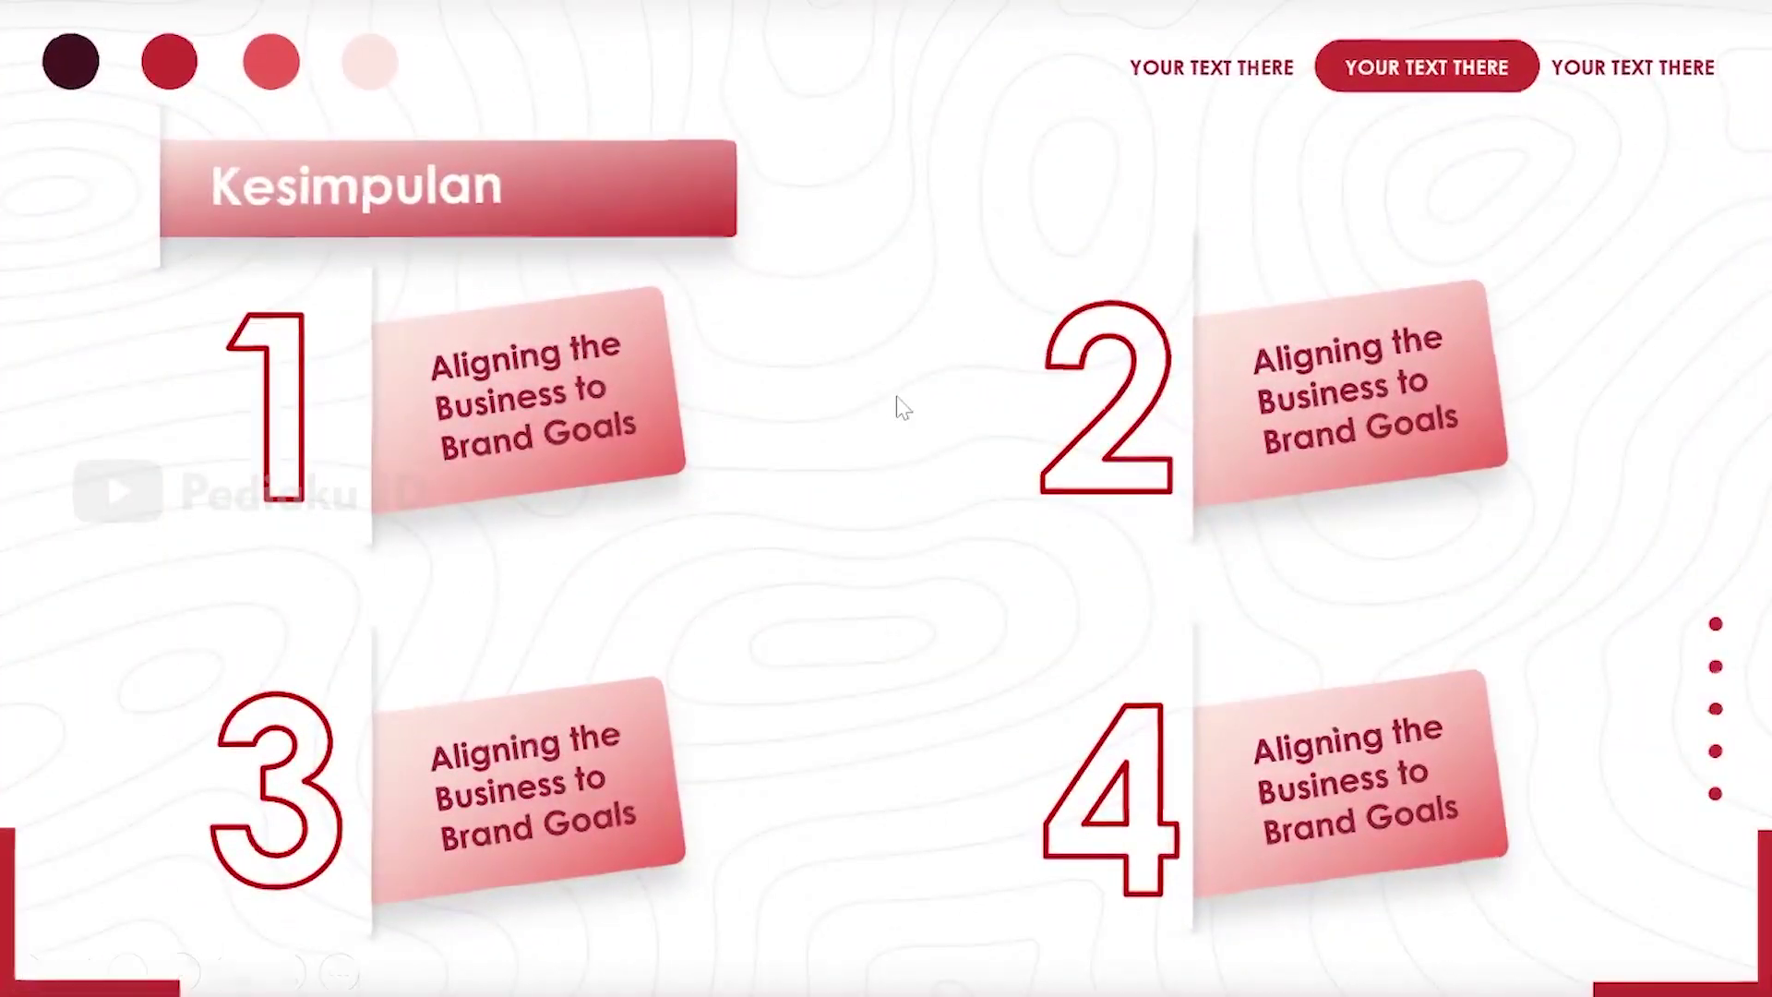
click(897, 398)
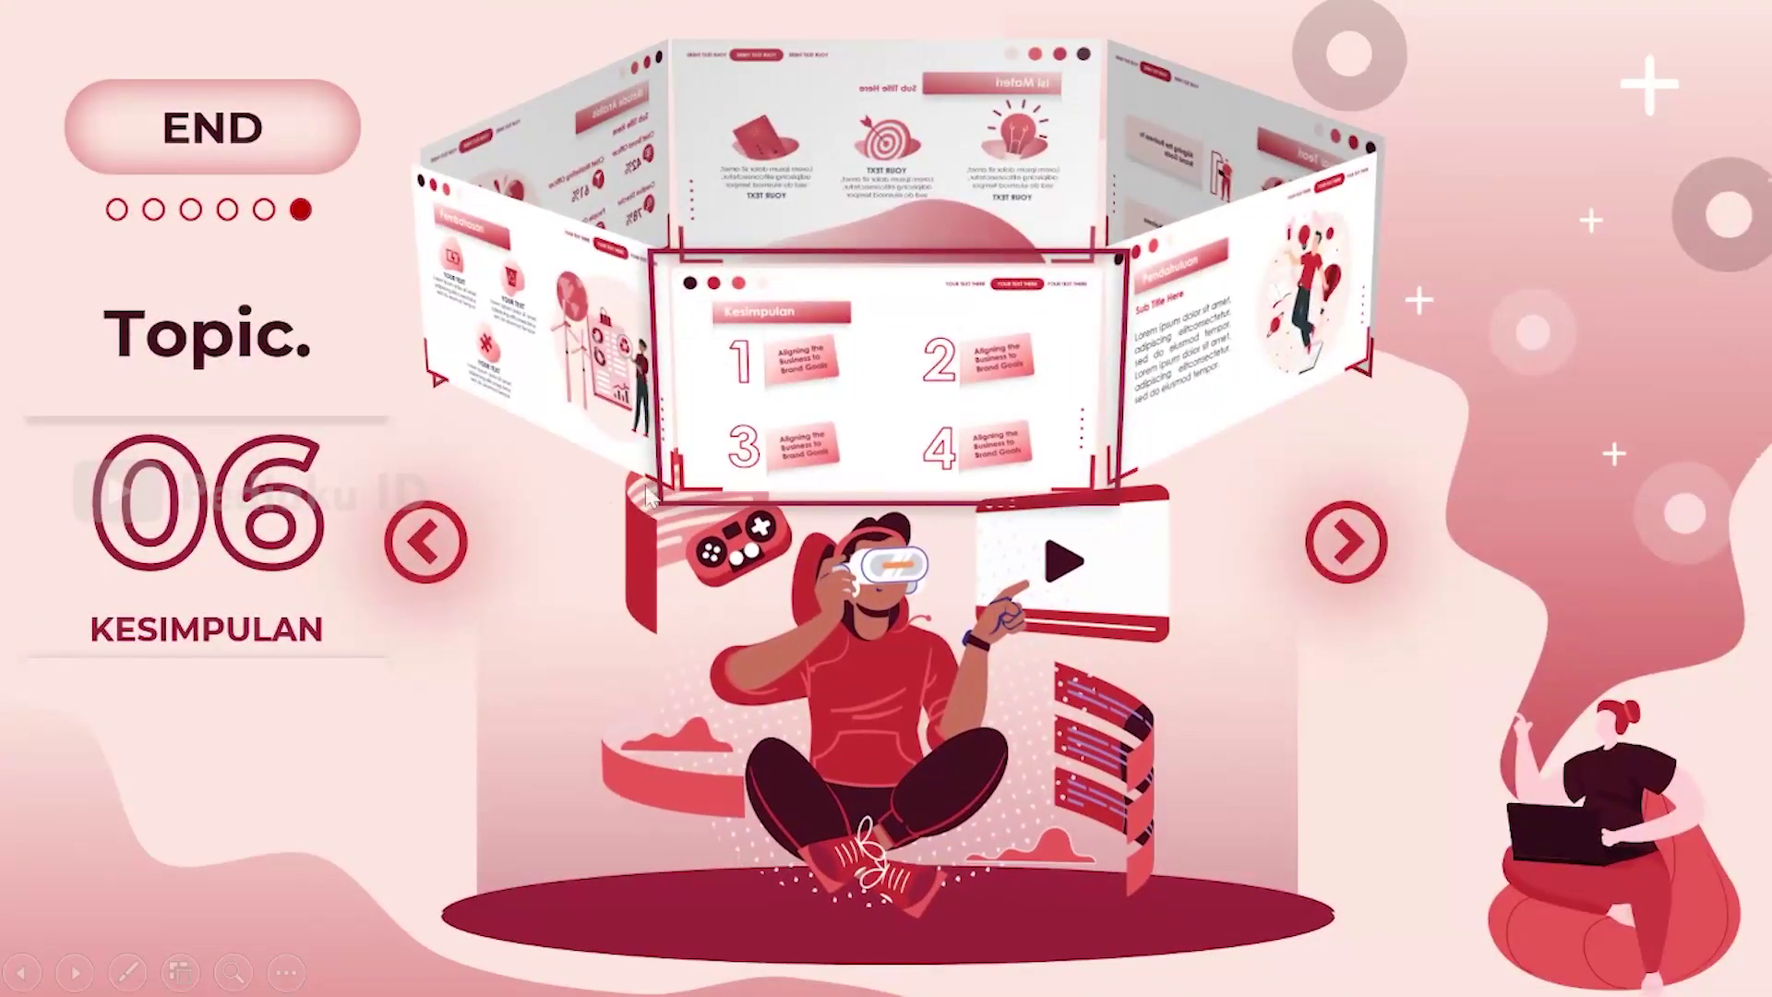
Rotate the carousel back and forth between topics 04 and 06, ending on Kesimpulan
click(417, 547)
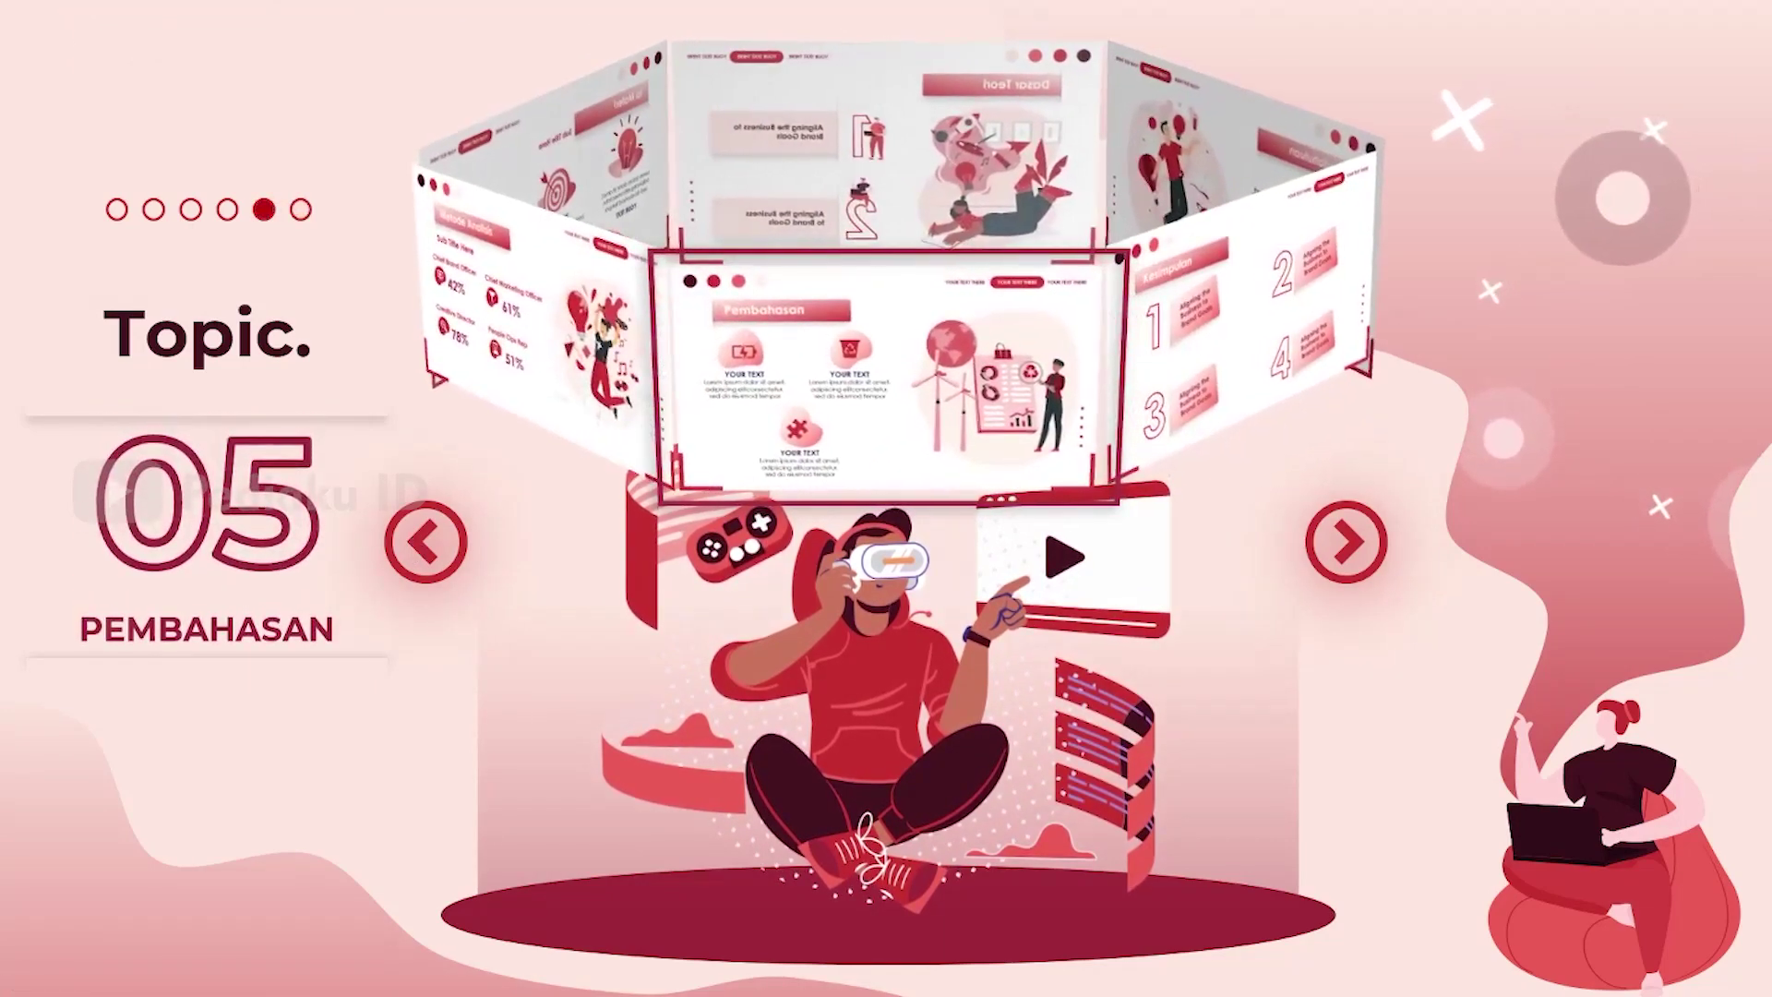
click(406, 531)
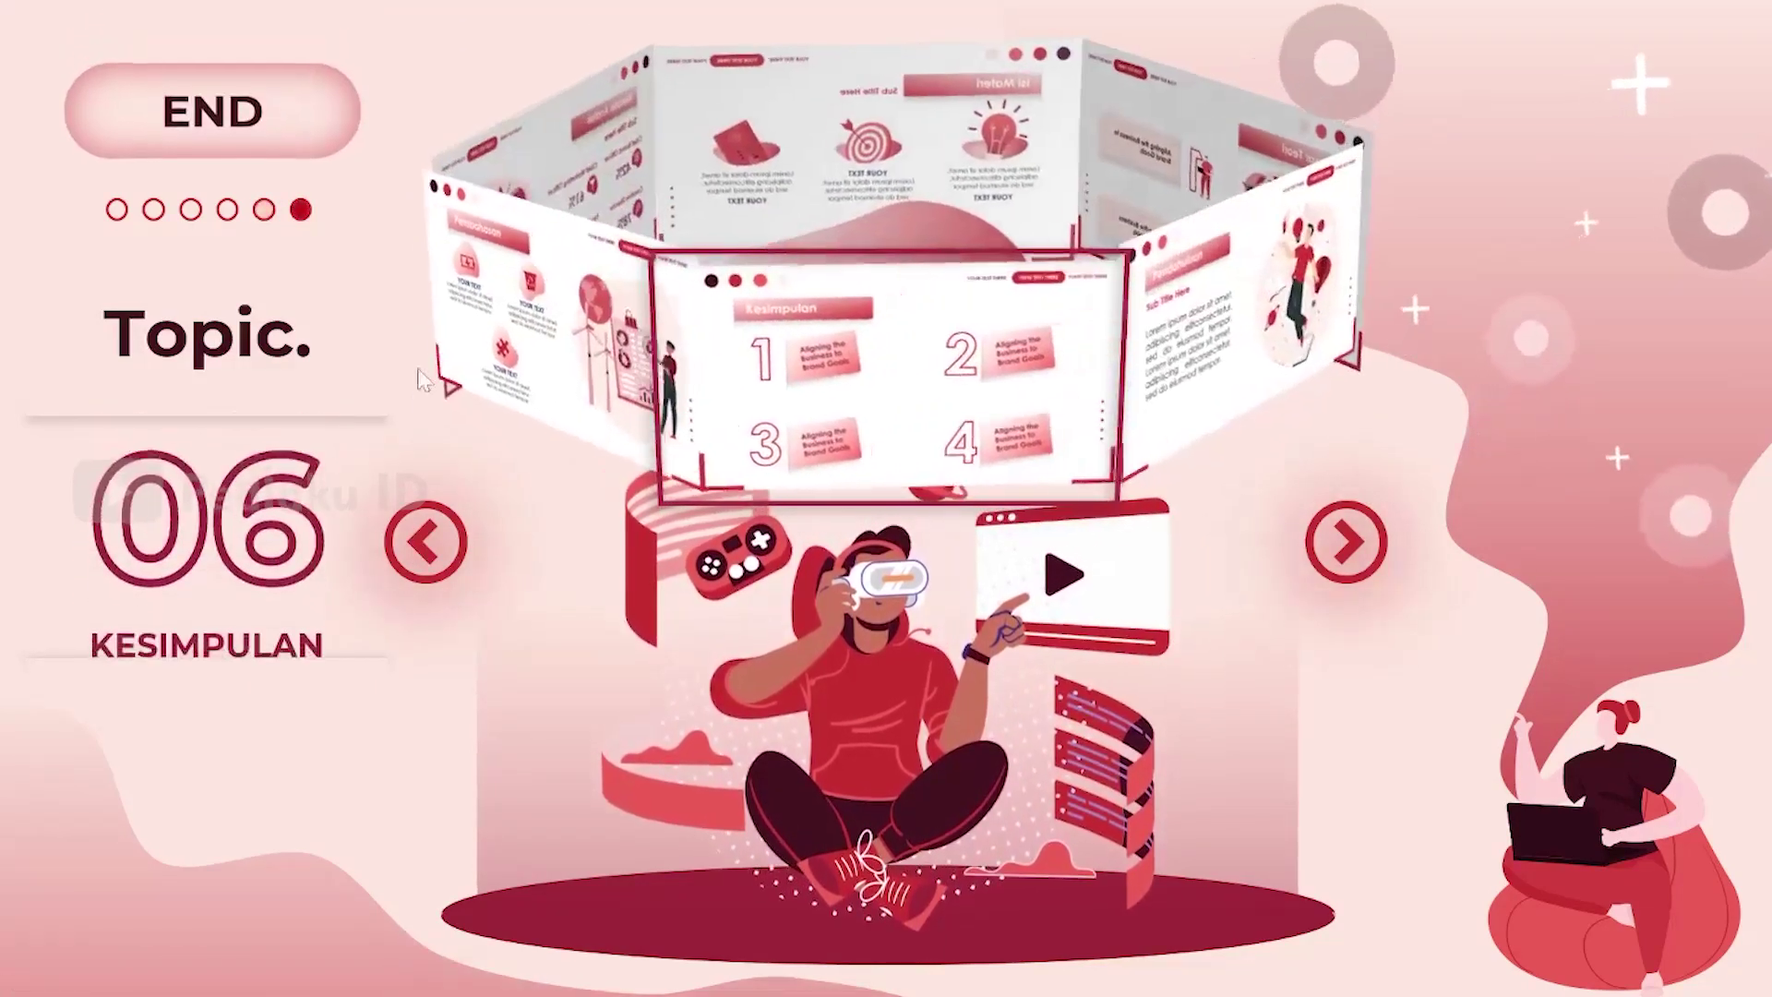
click(425, 559)
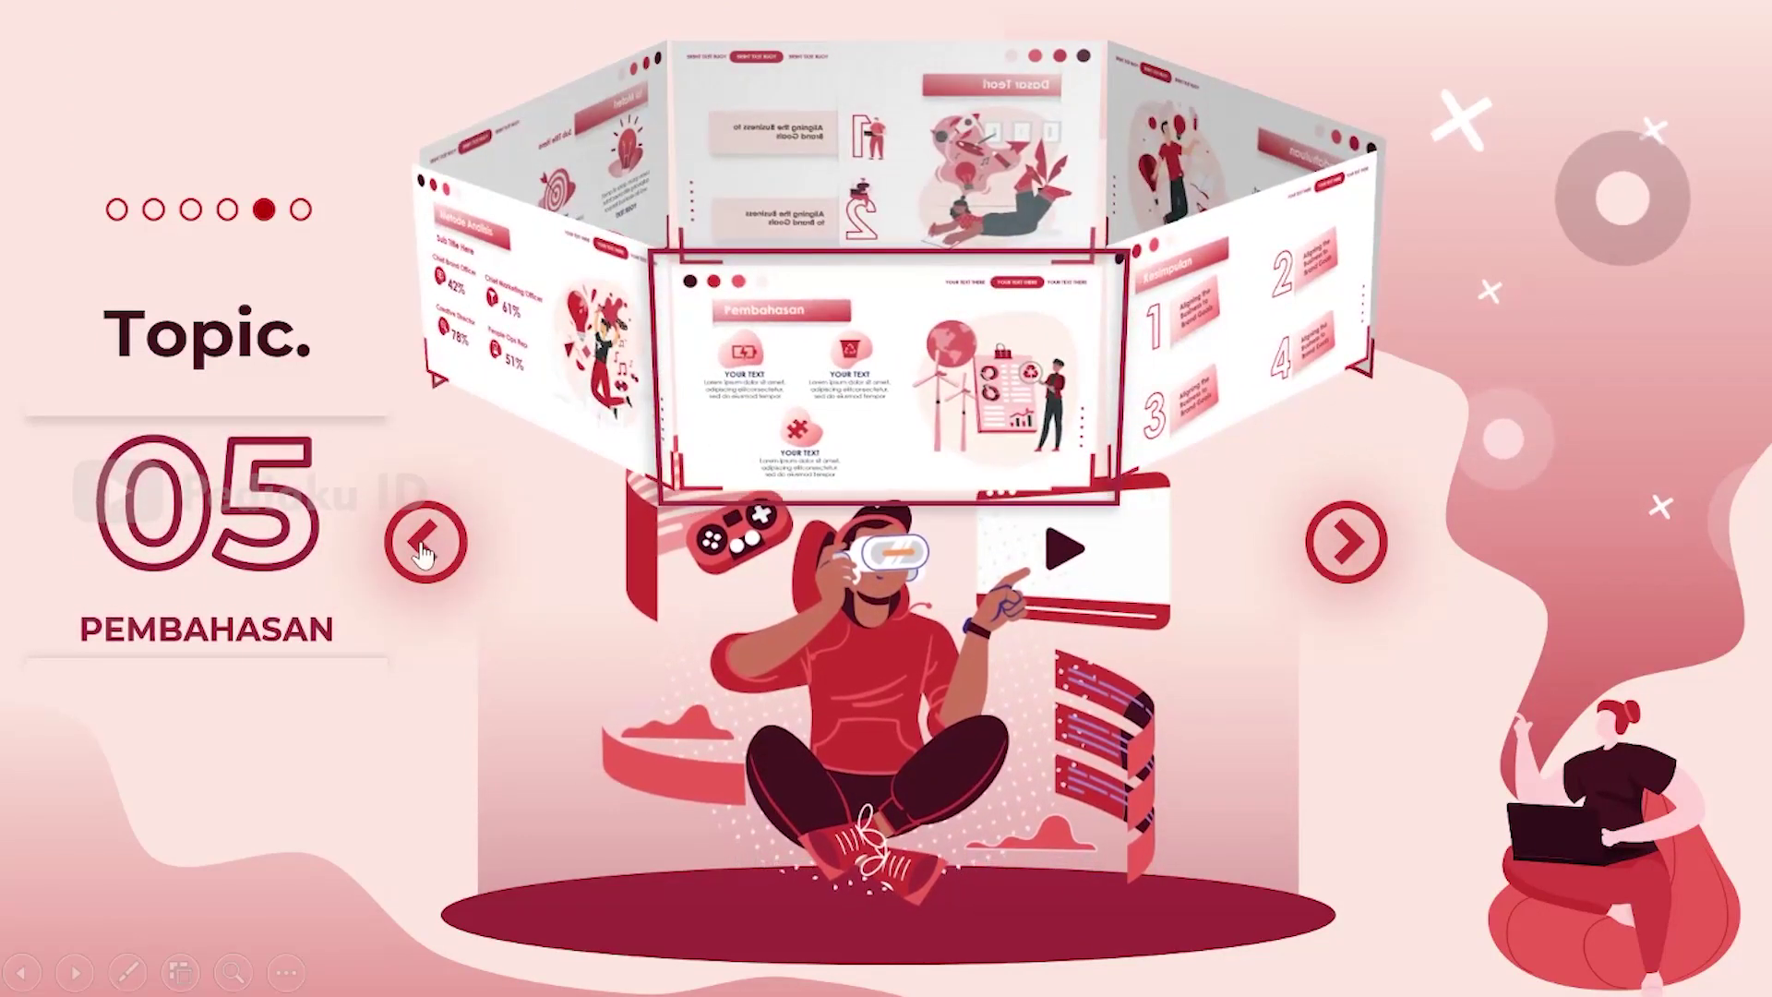
click(423, 547)
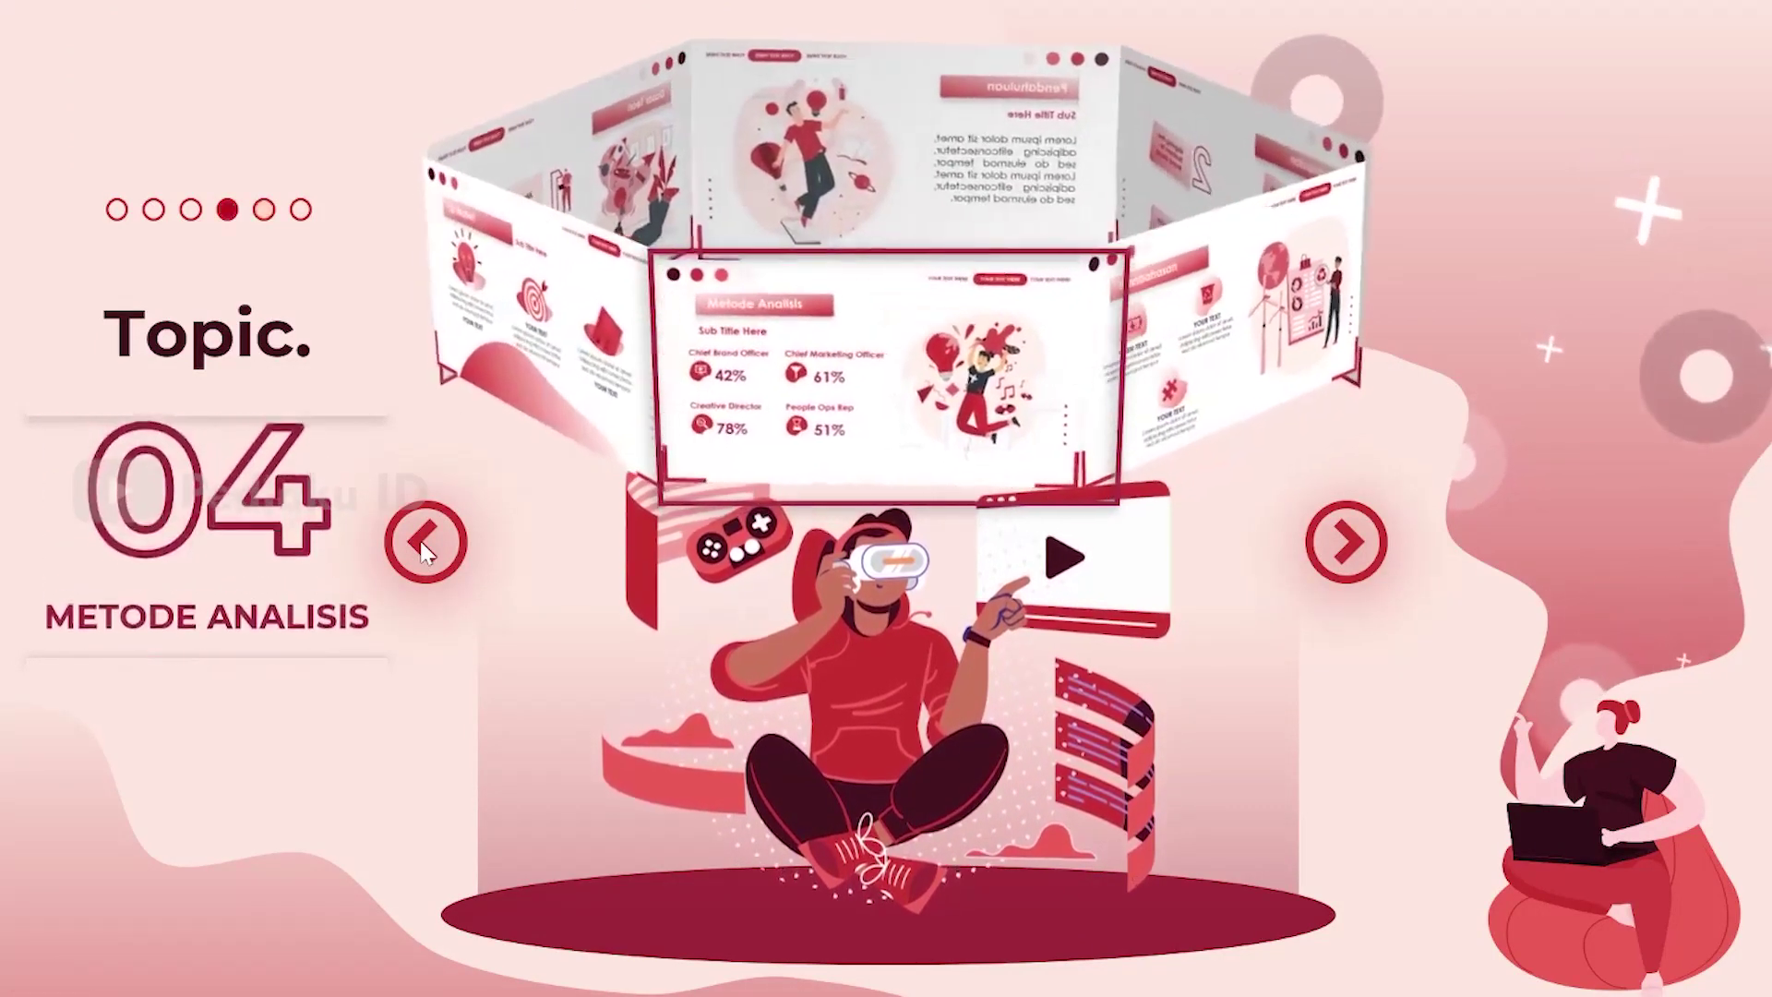
click(1349, 542)
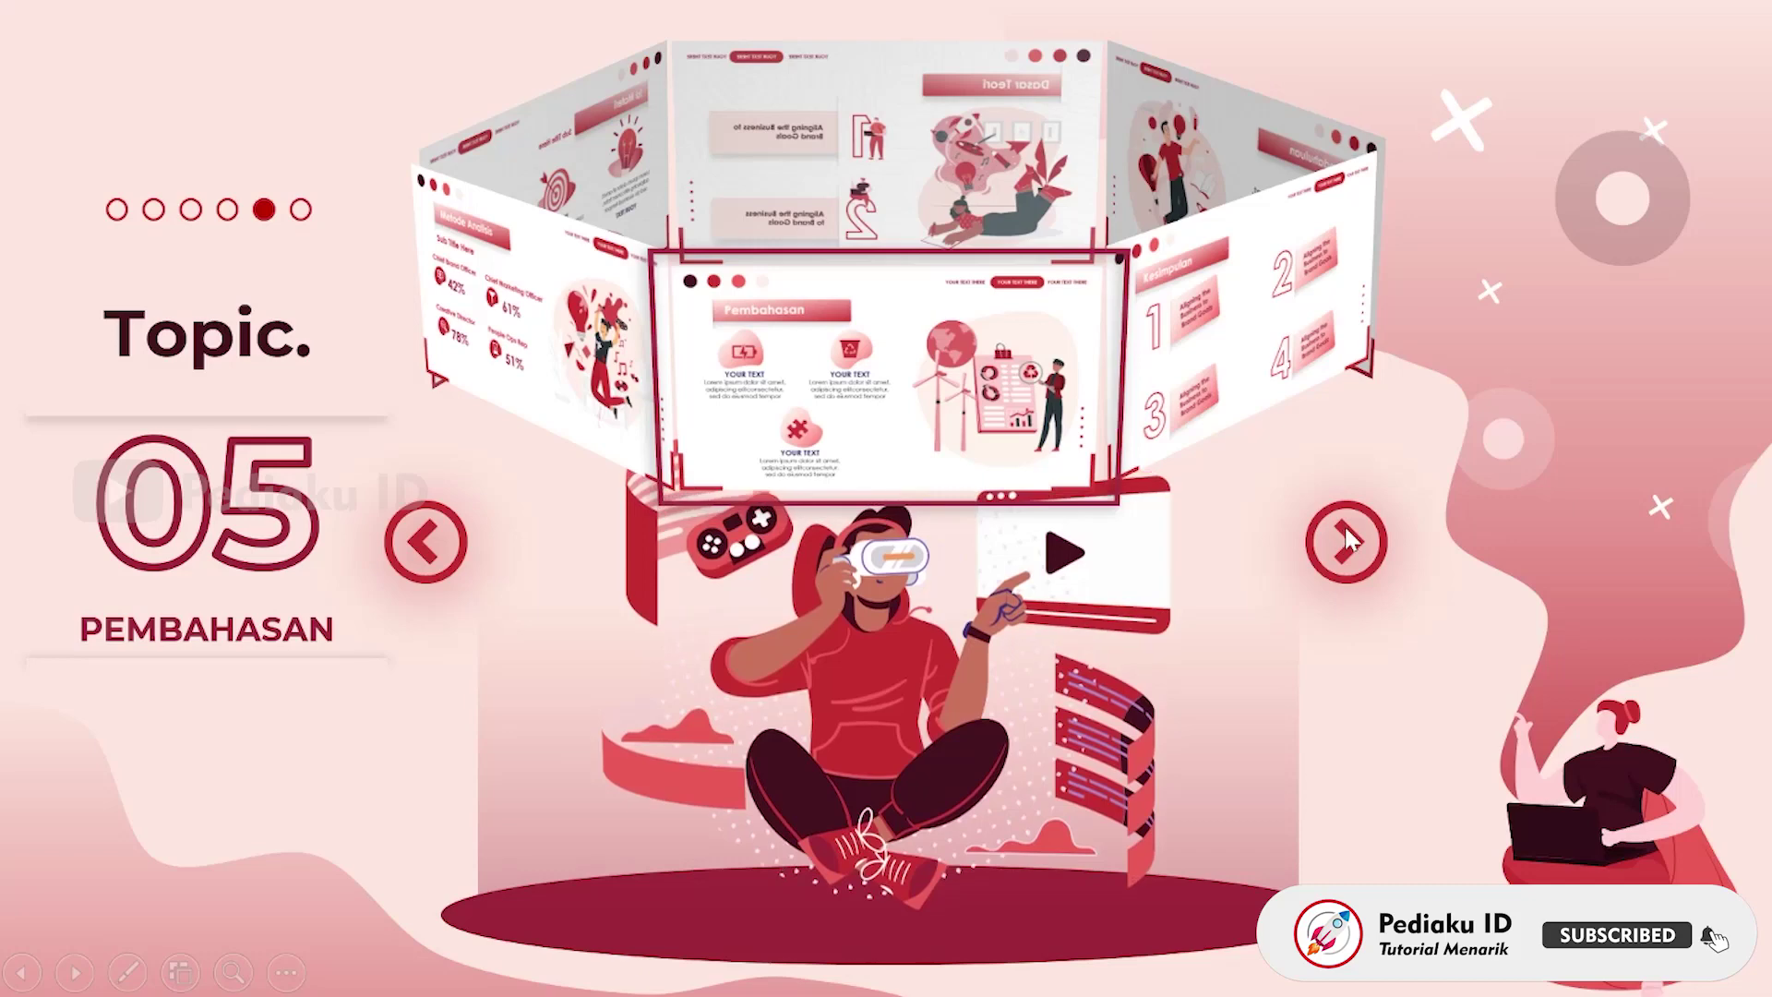
click(1347, 542)
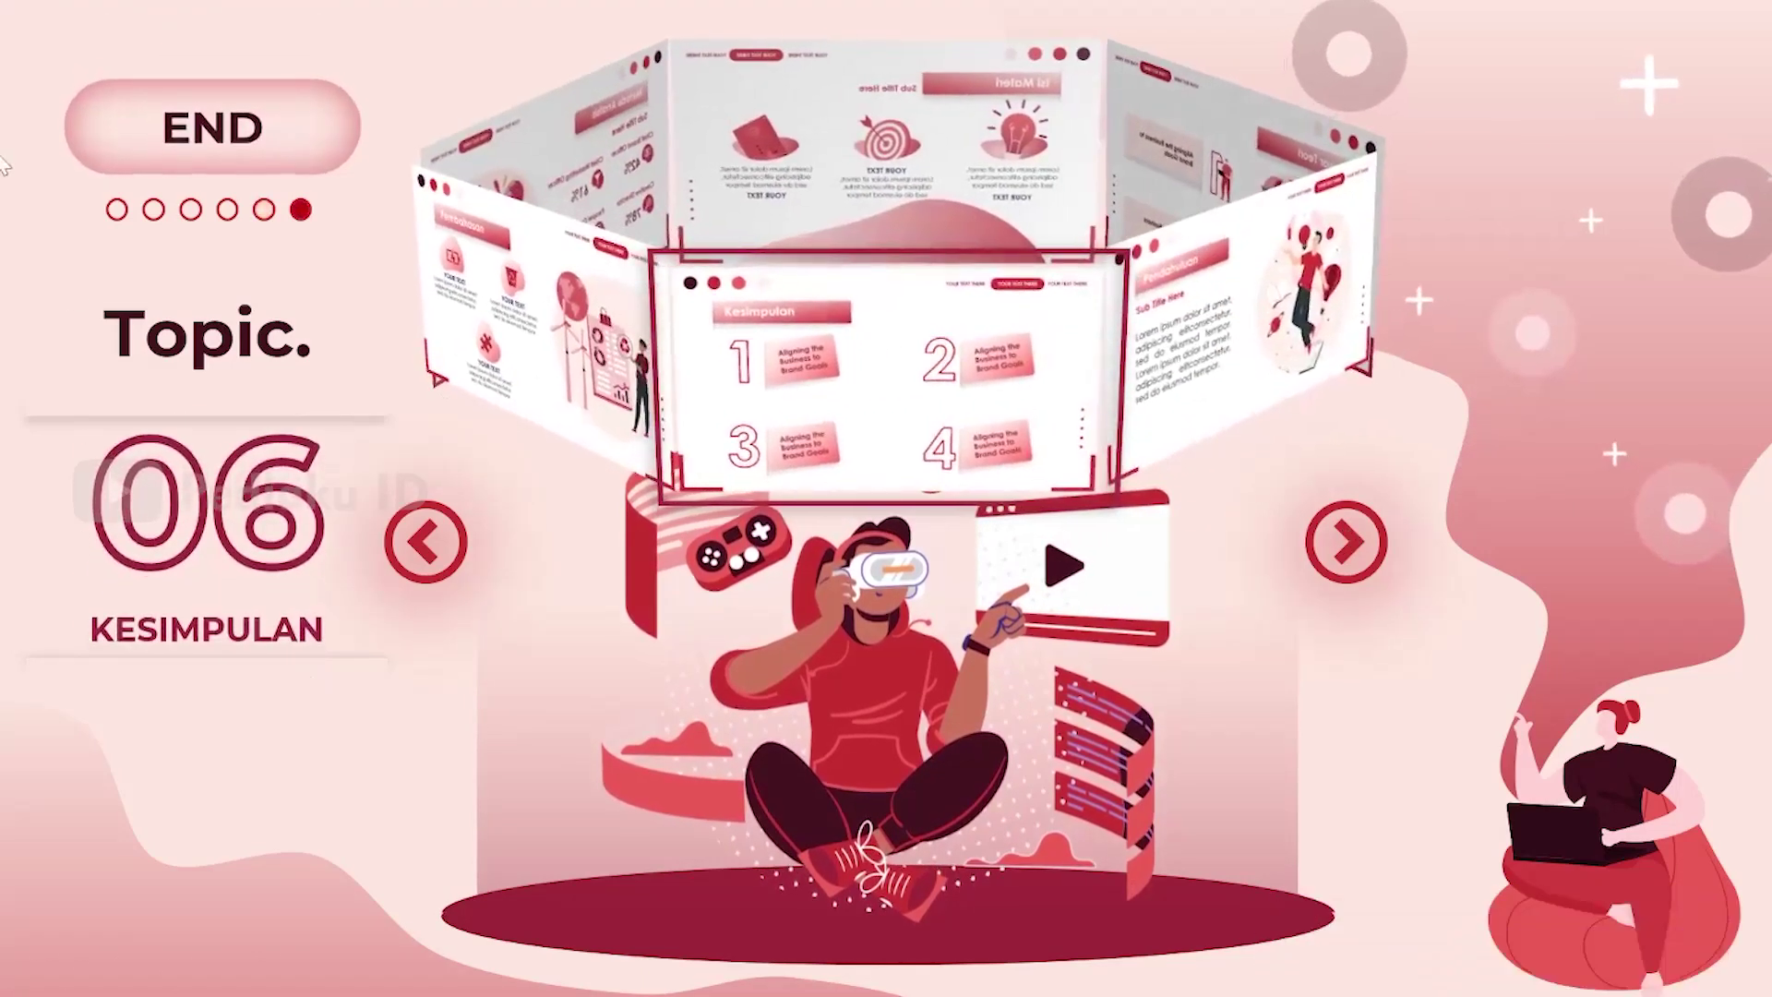
Jump to the closing Thank You slide with the END option
click(236, 135)
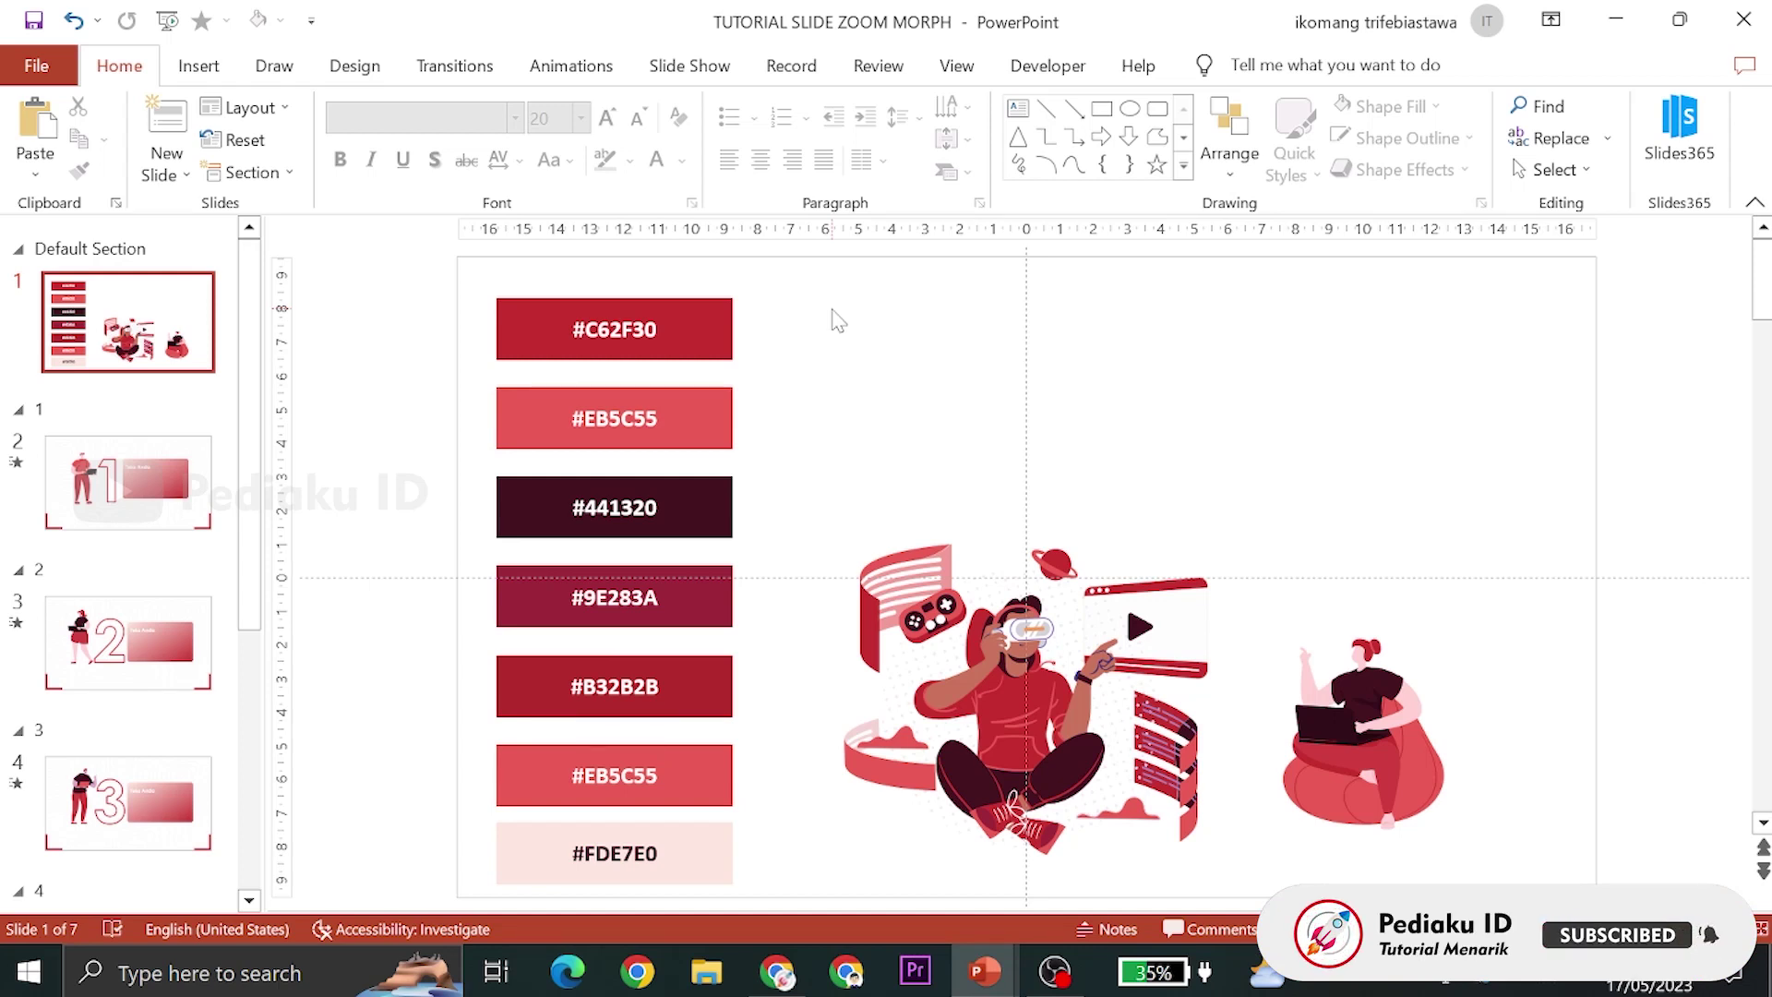
click(203, 77)
click(457, 175)
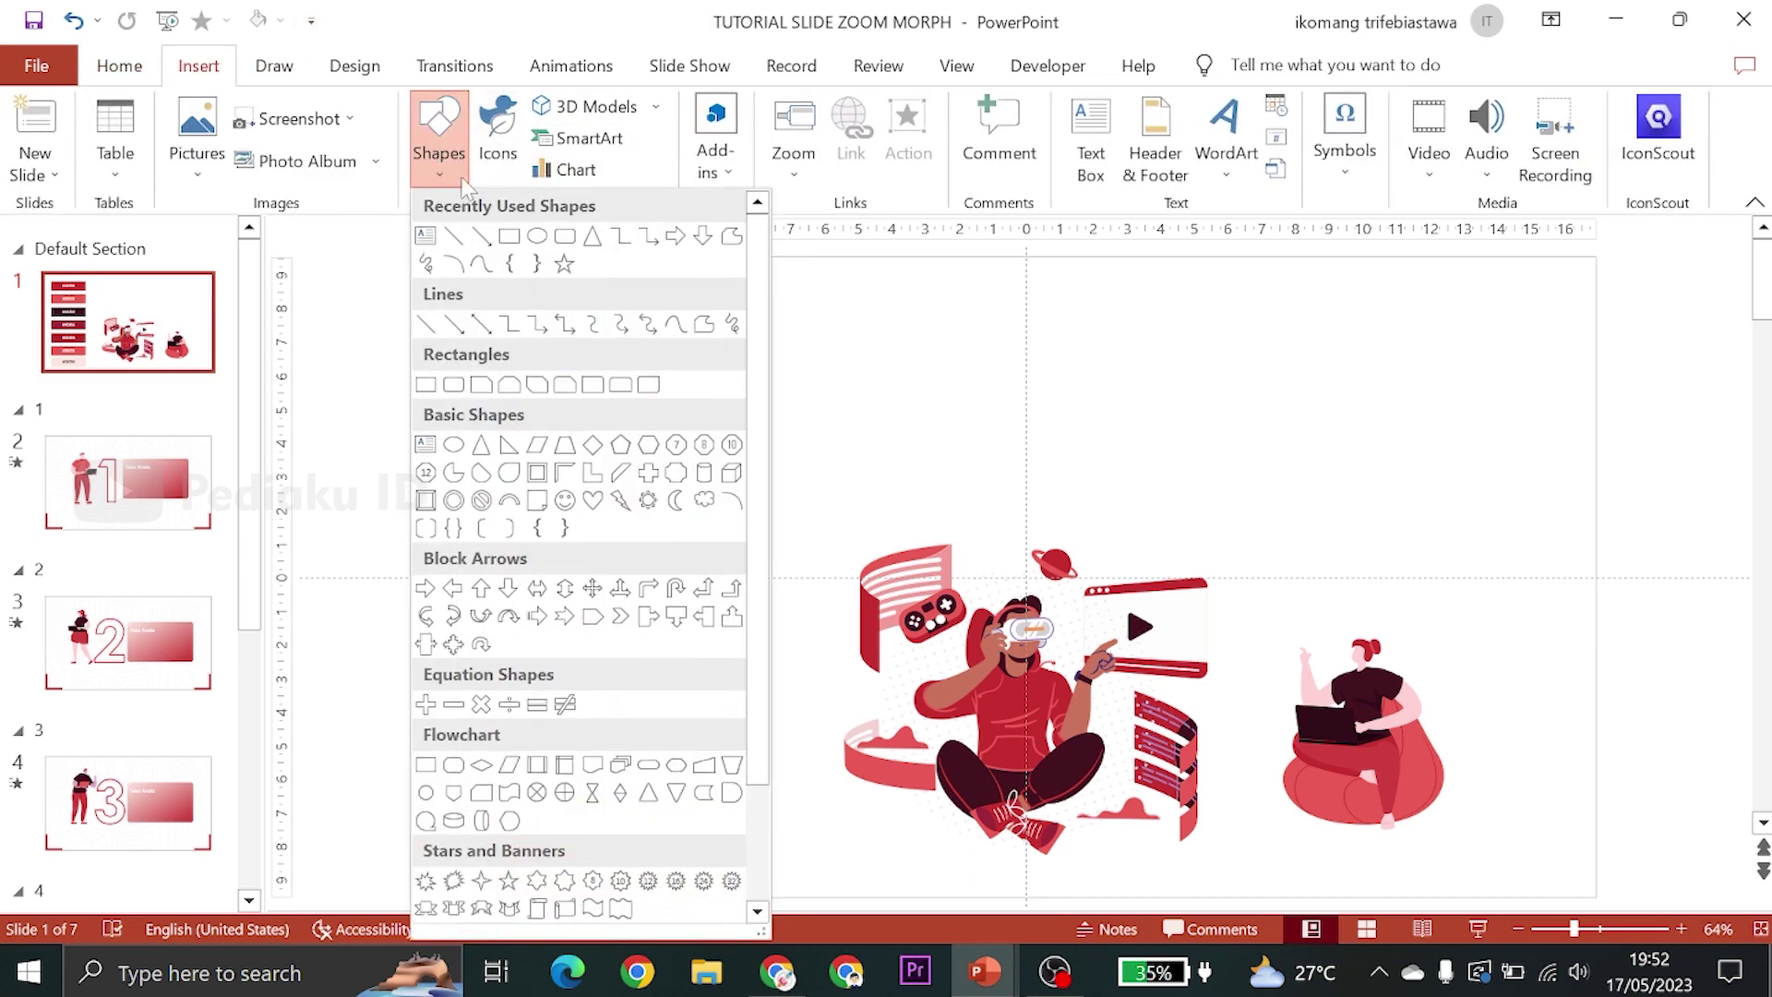
click(517, 238)
drag(820, 340, 1264, 503)
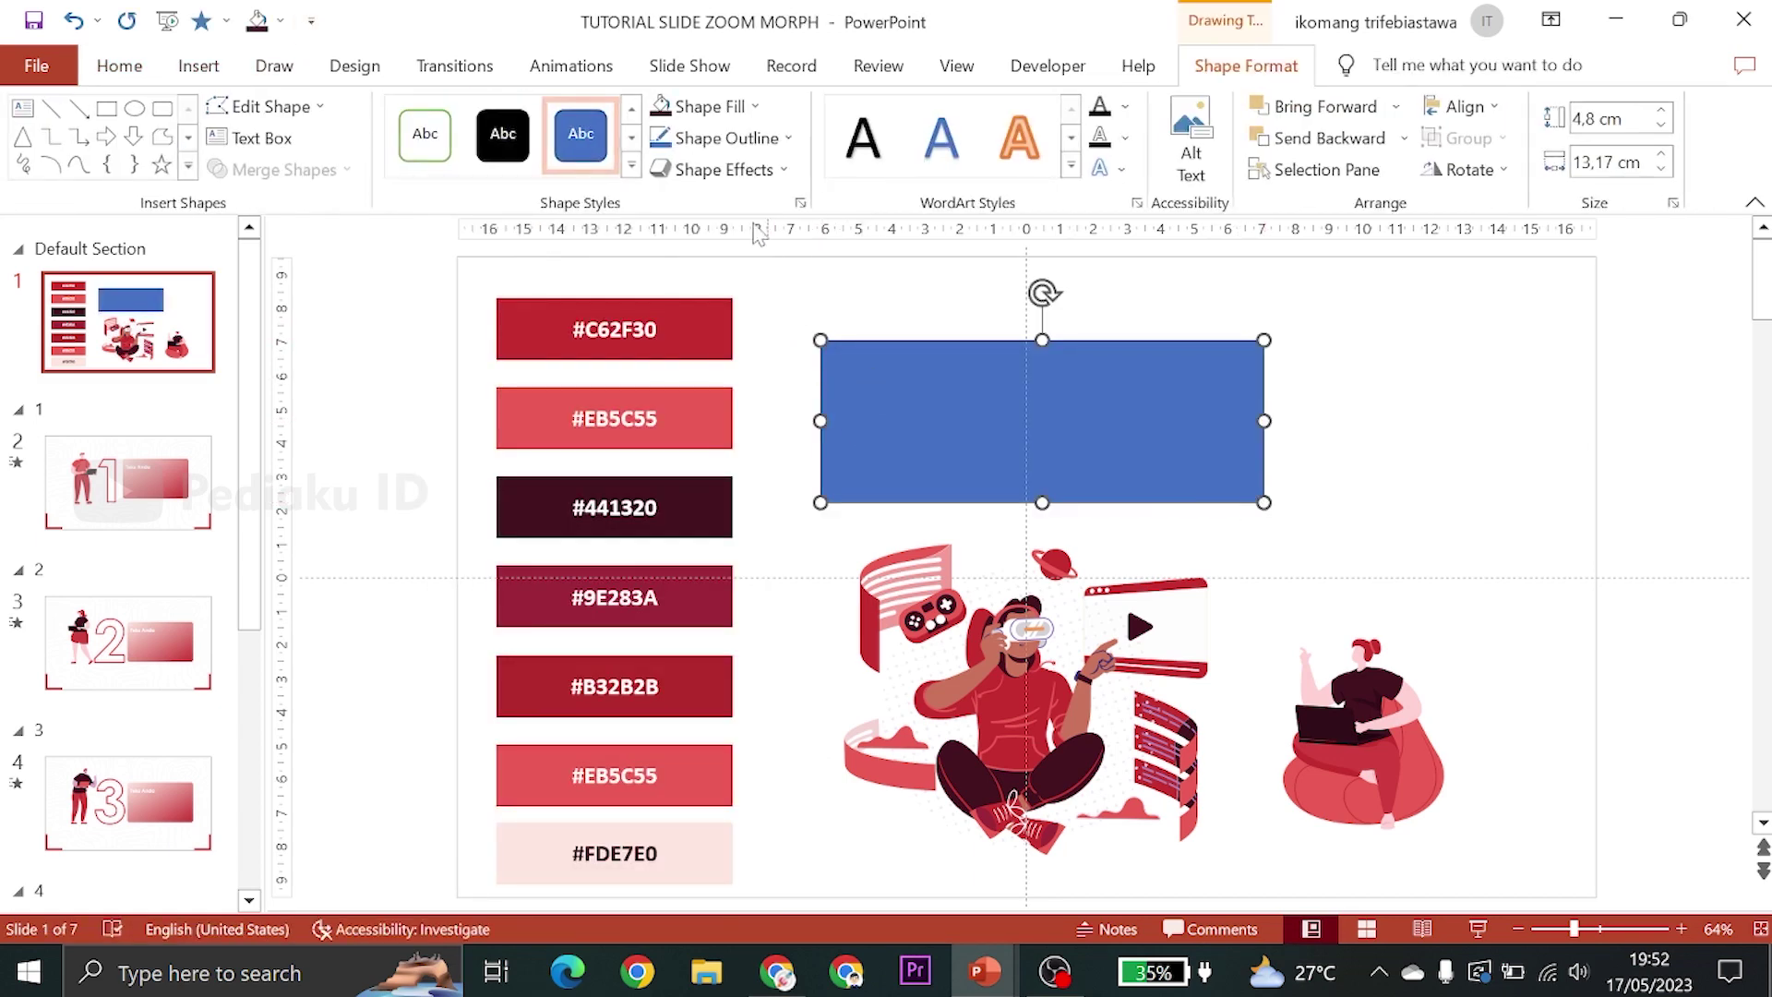
click(697, 113)
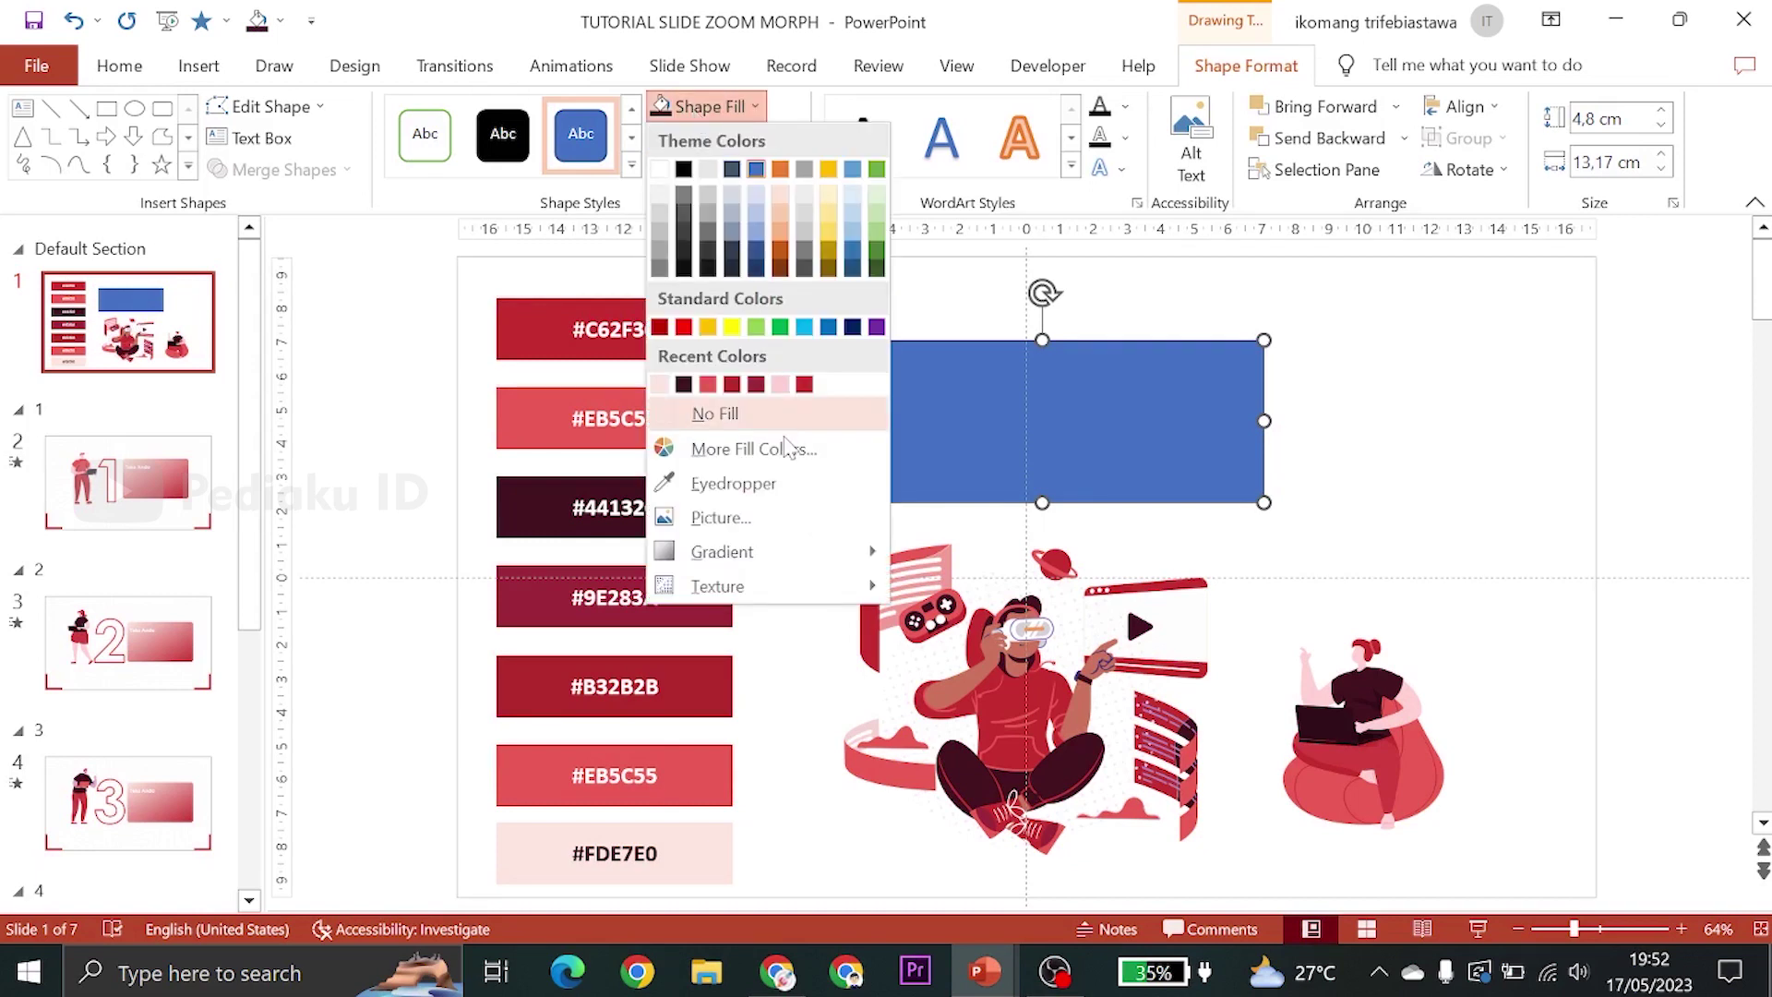
click(783, 482)
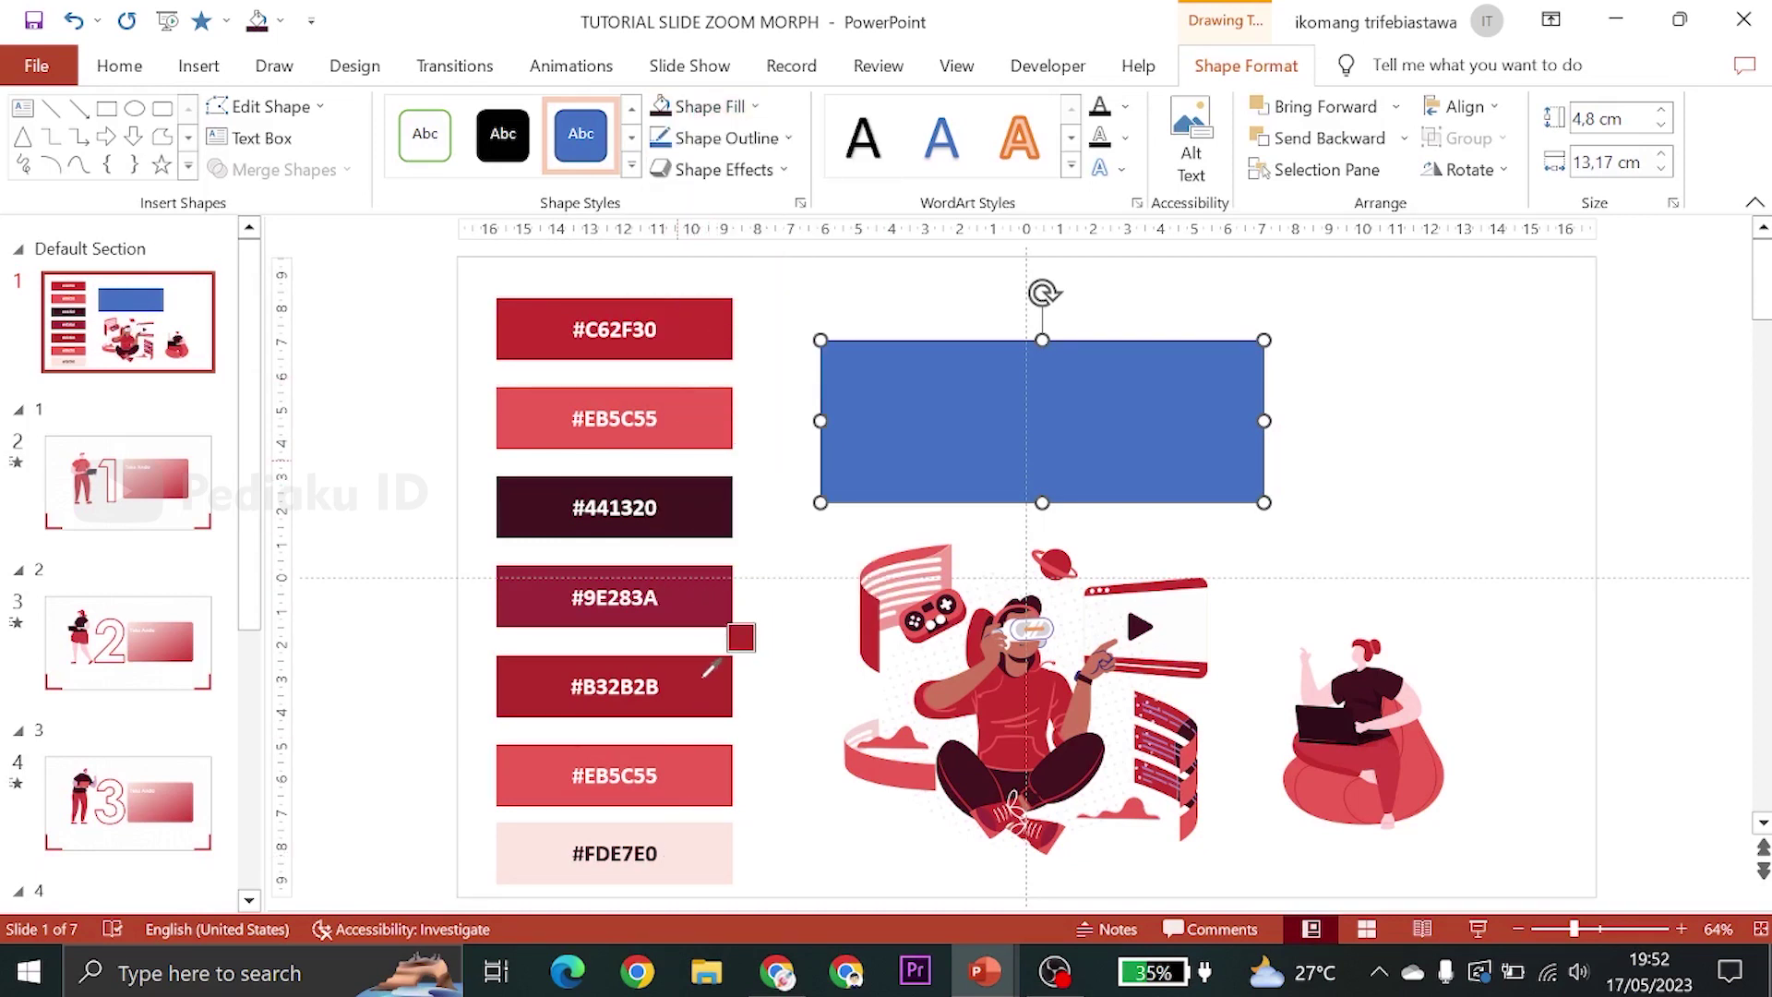
click(704, 676)
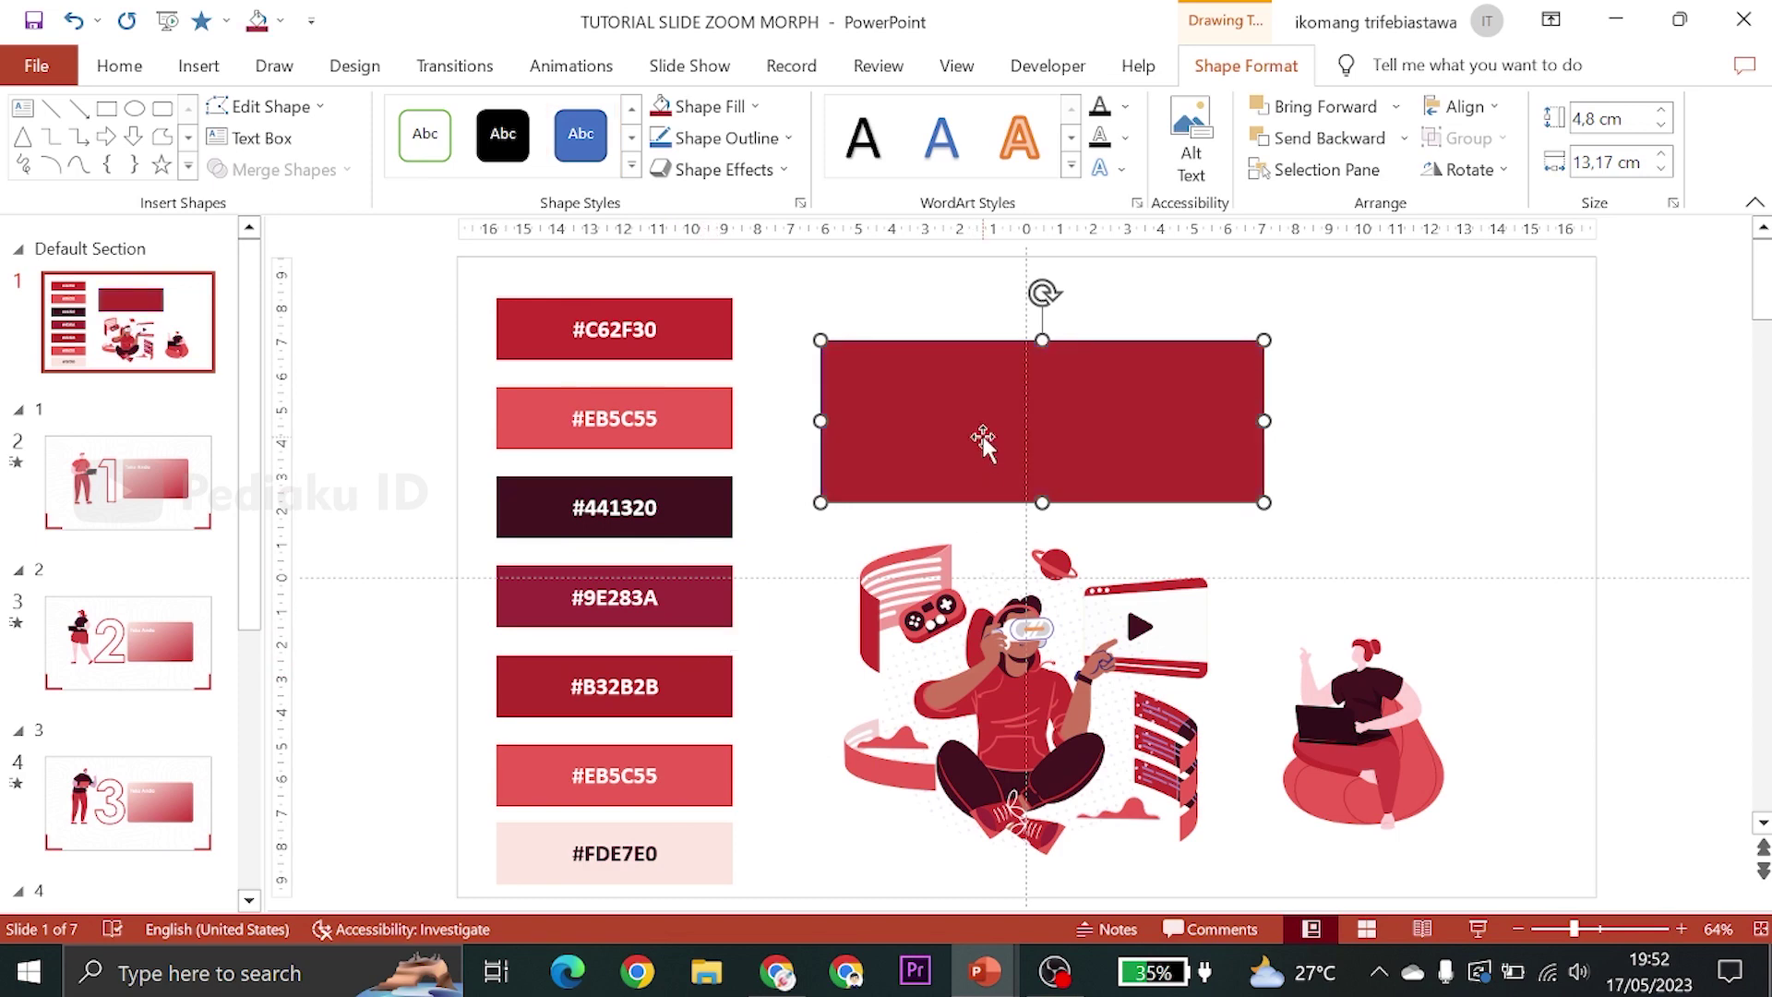
key(Delete)
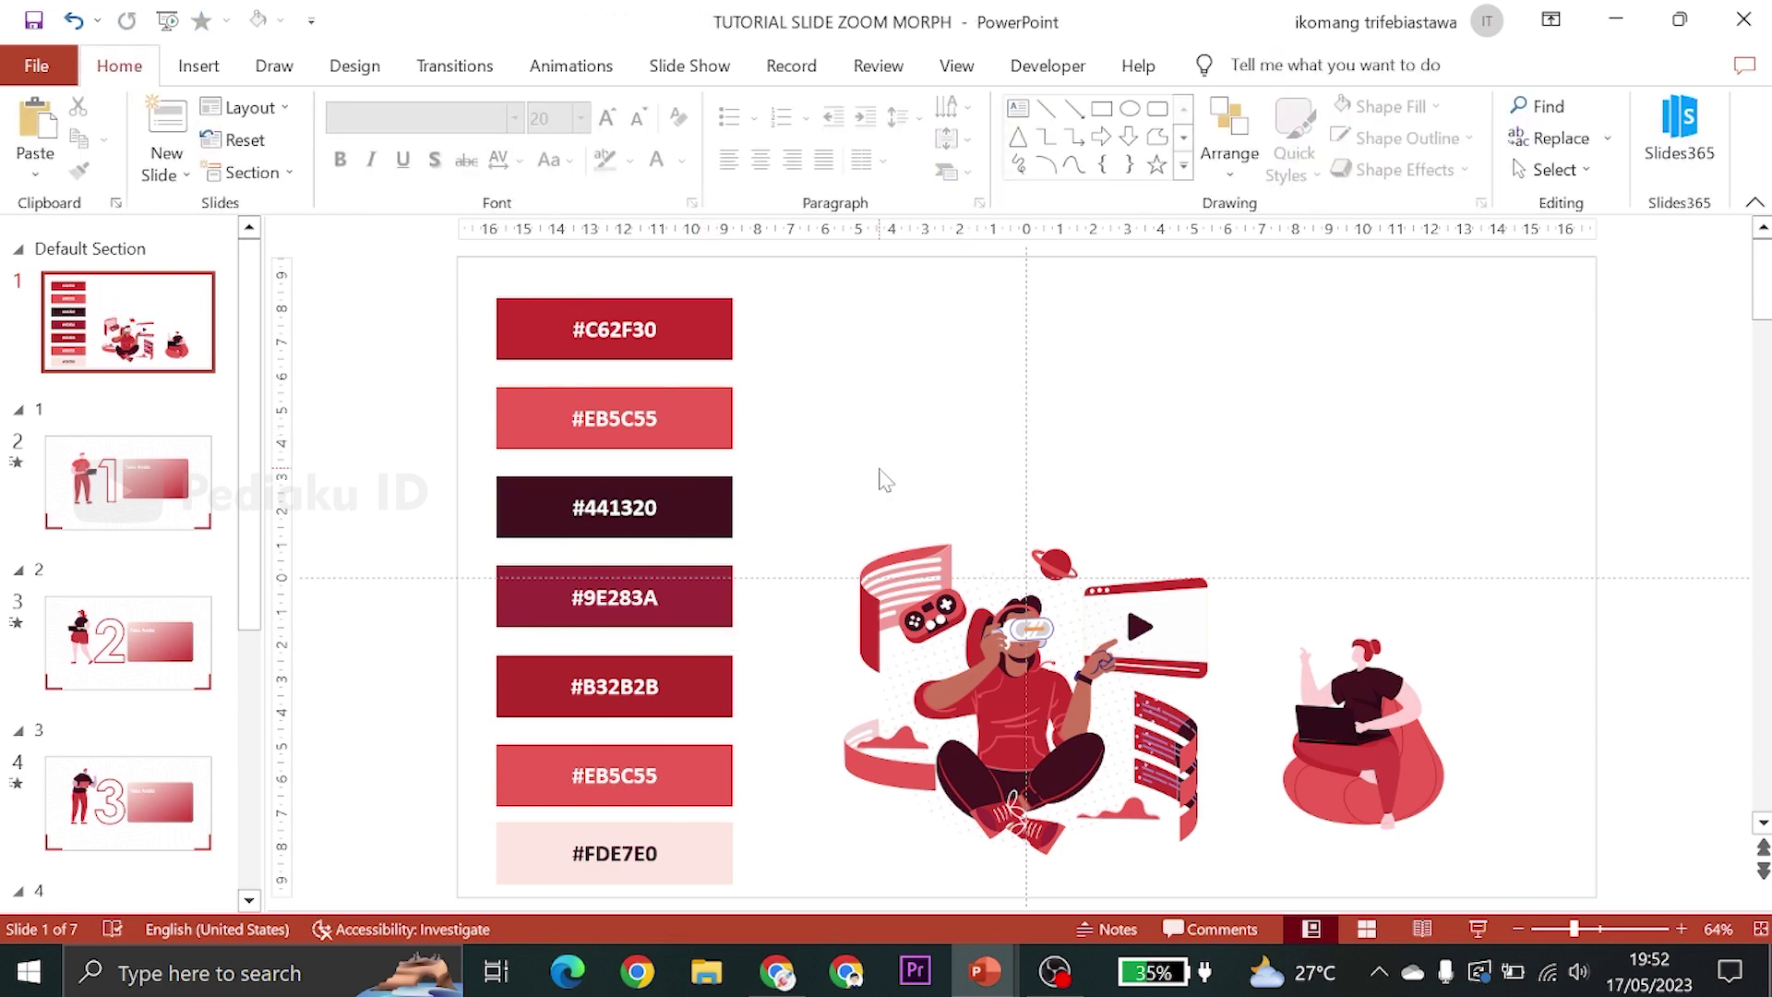
click(932, 623)
click(1364, 720)
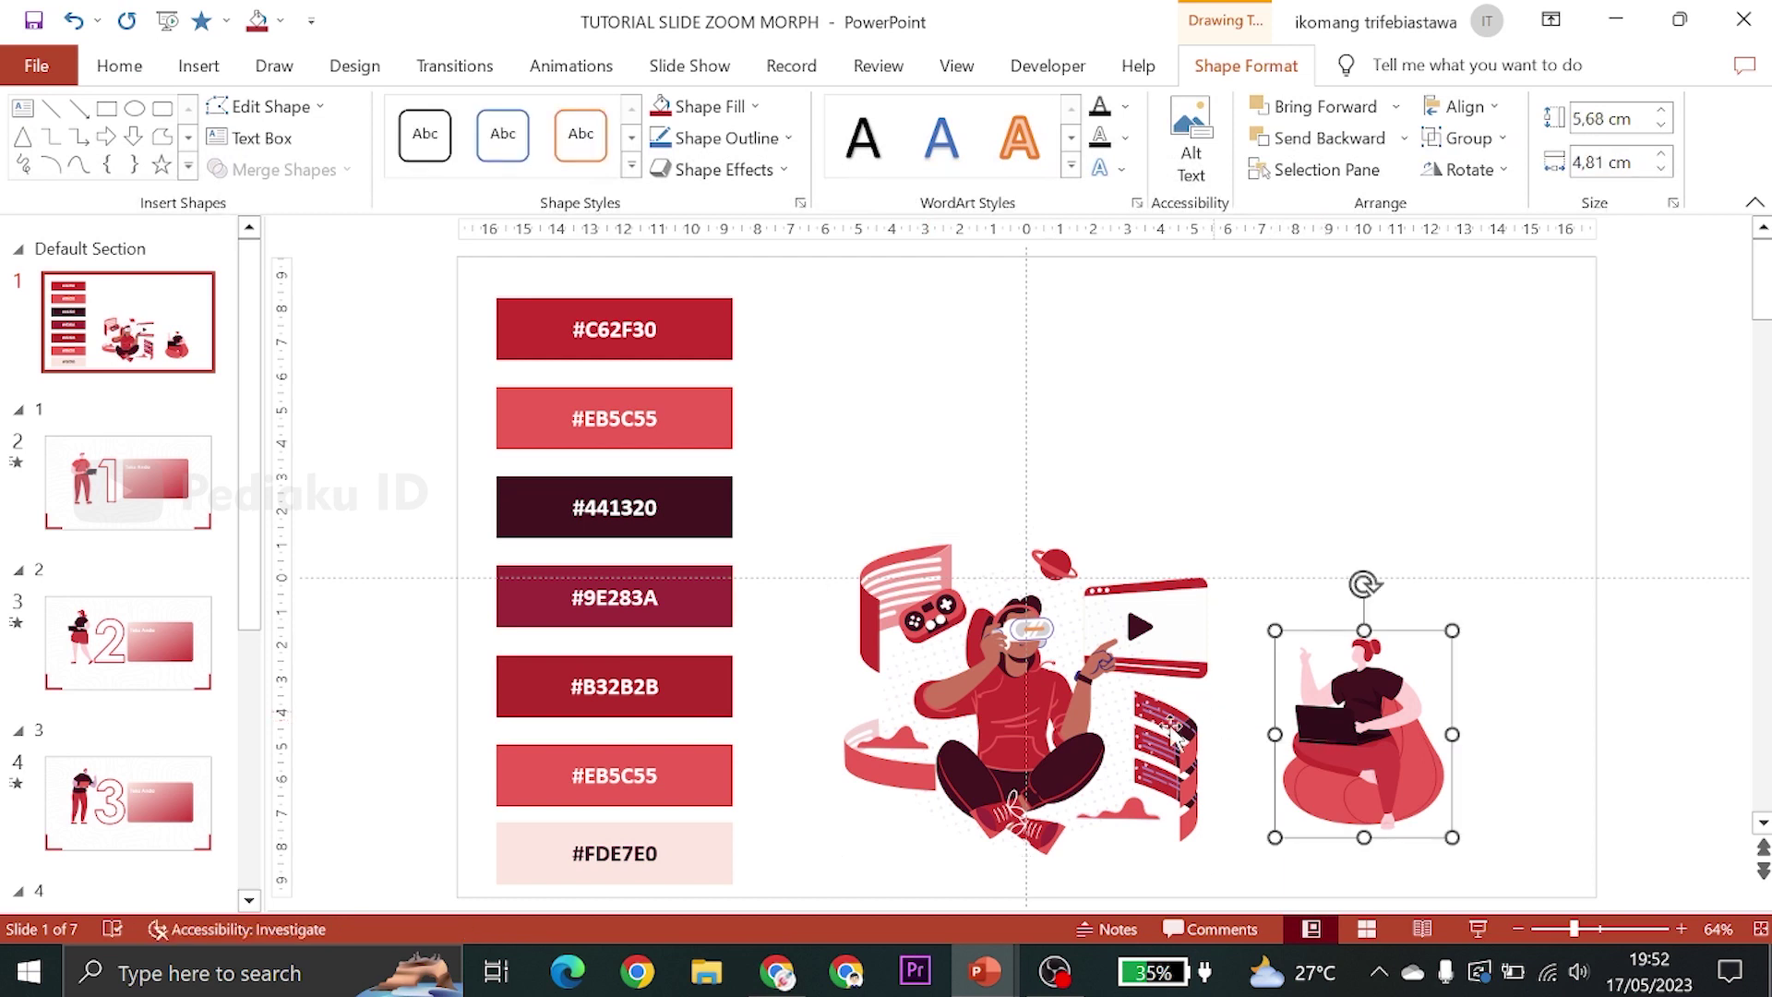
click(1134, 739)
click(1353, 692)
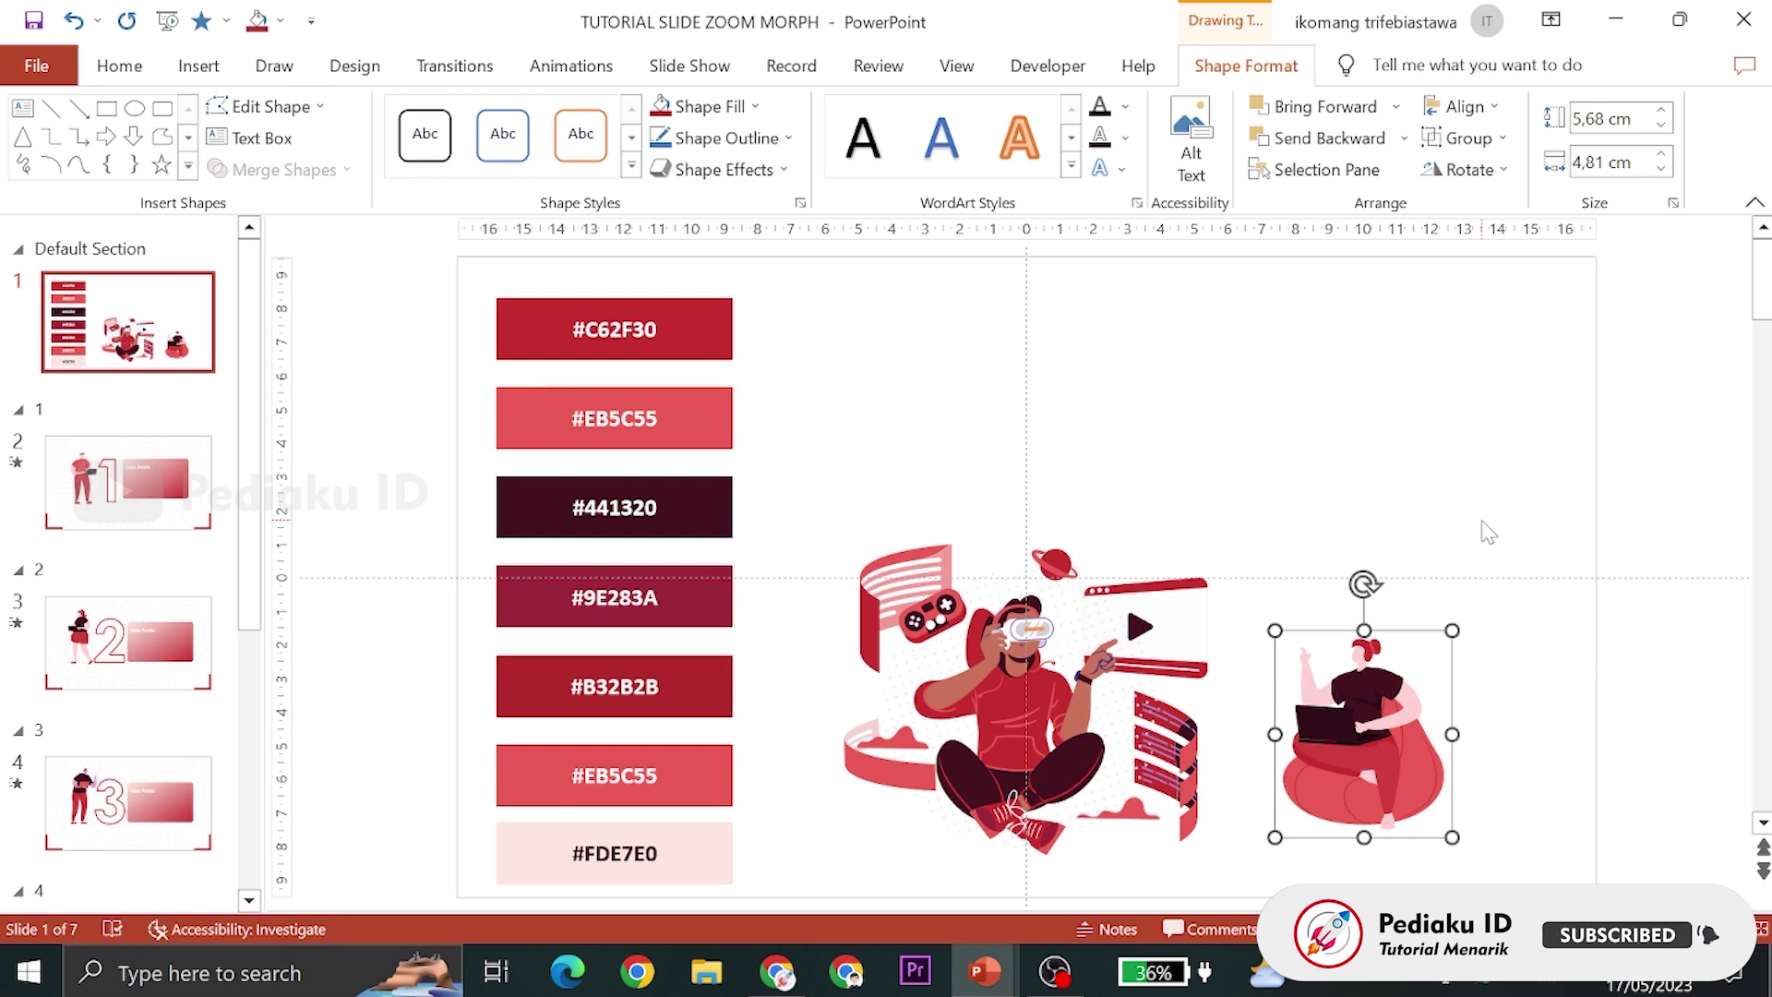
click(1488, 441)
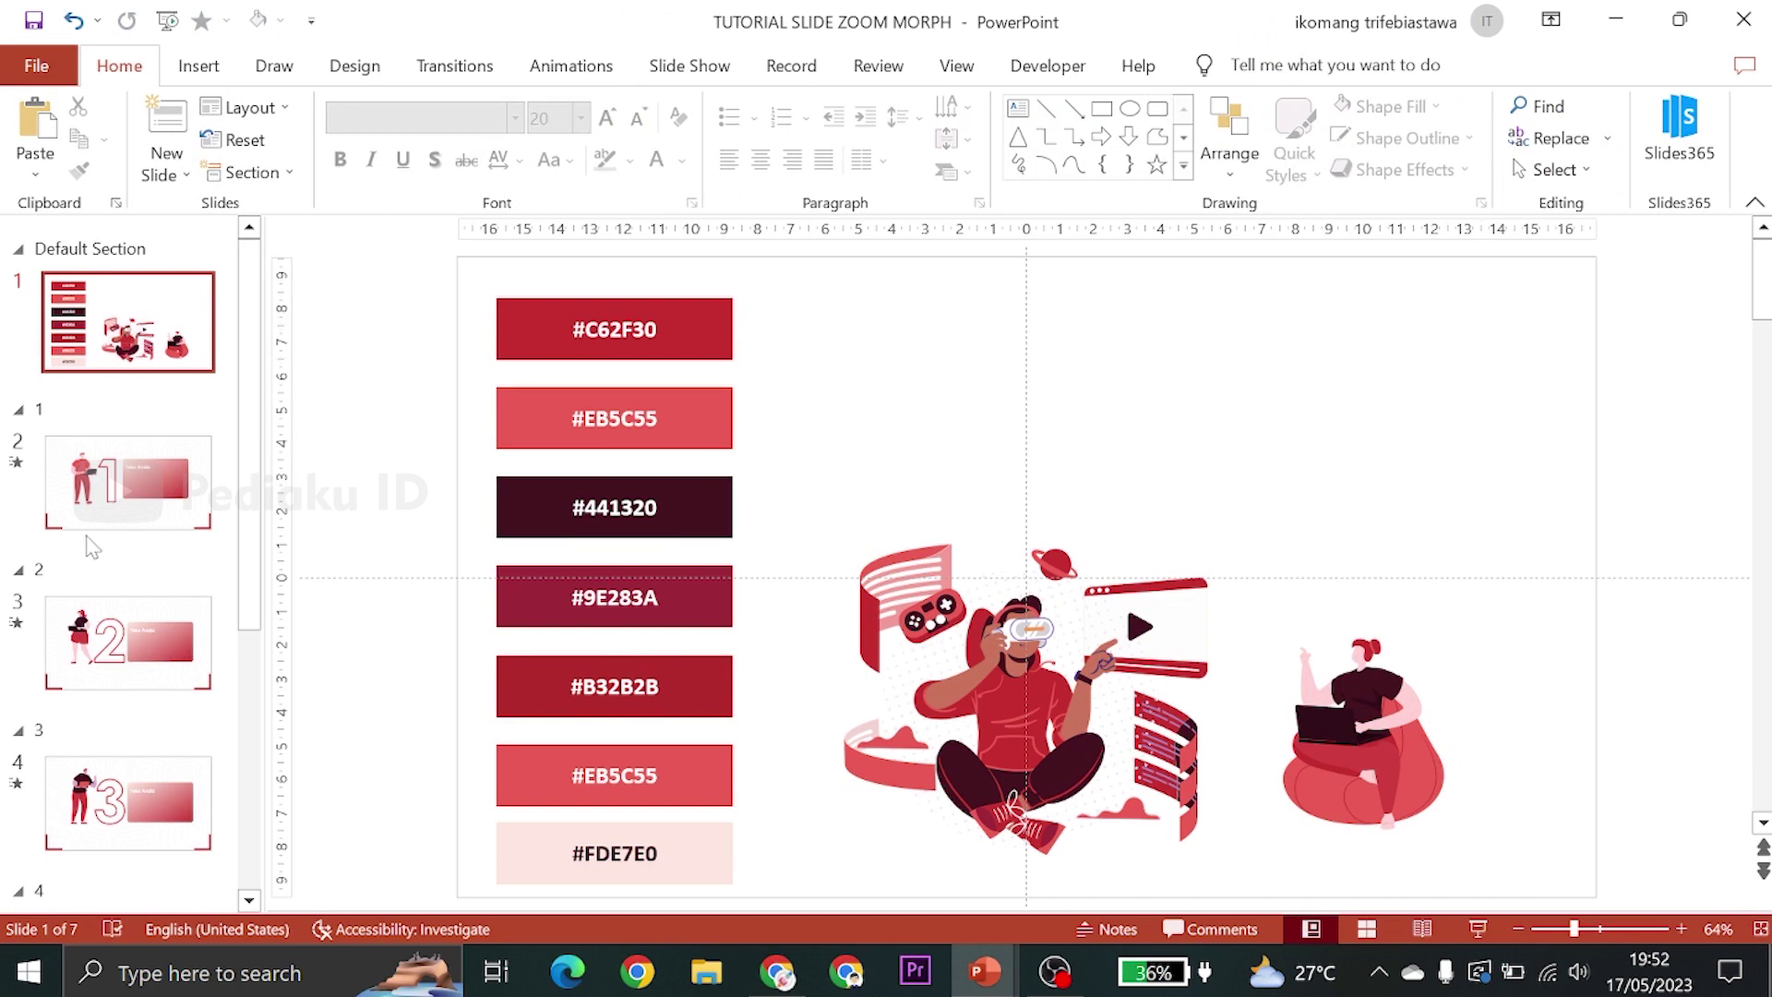
Browse the topic slides 1, 2, 3 and 6 in the thumbnail pane
scroll(92, 547, down, 1)
scroll(102, 568, down, 2)
scroll(118, 599, down, 2)
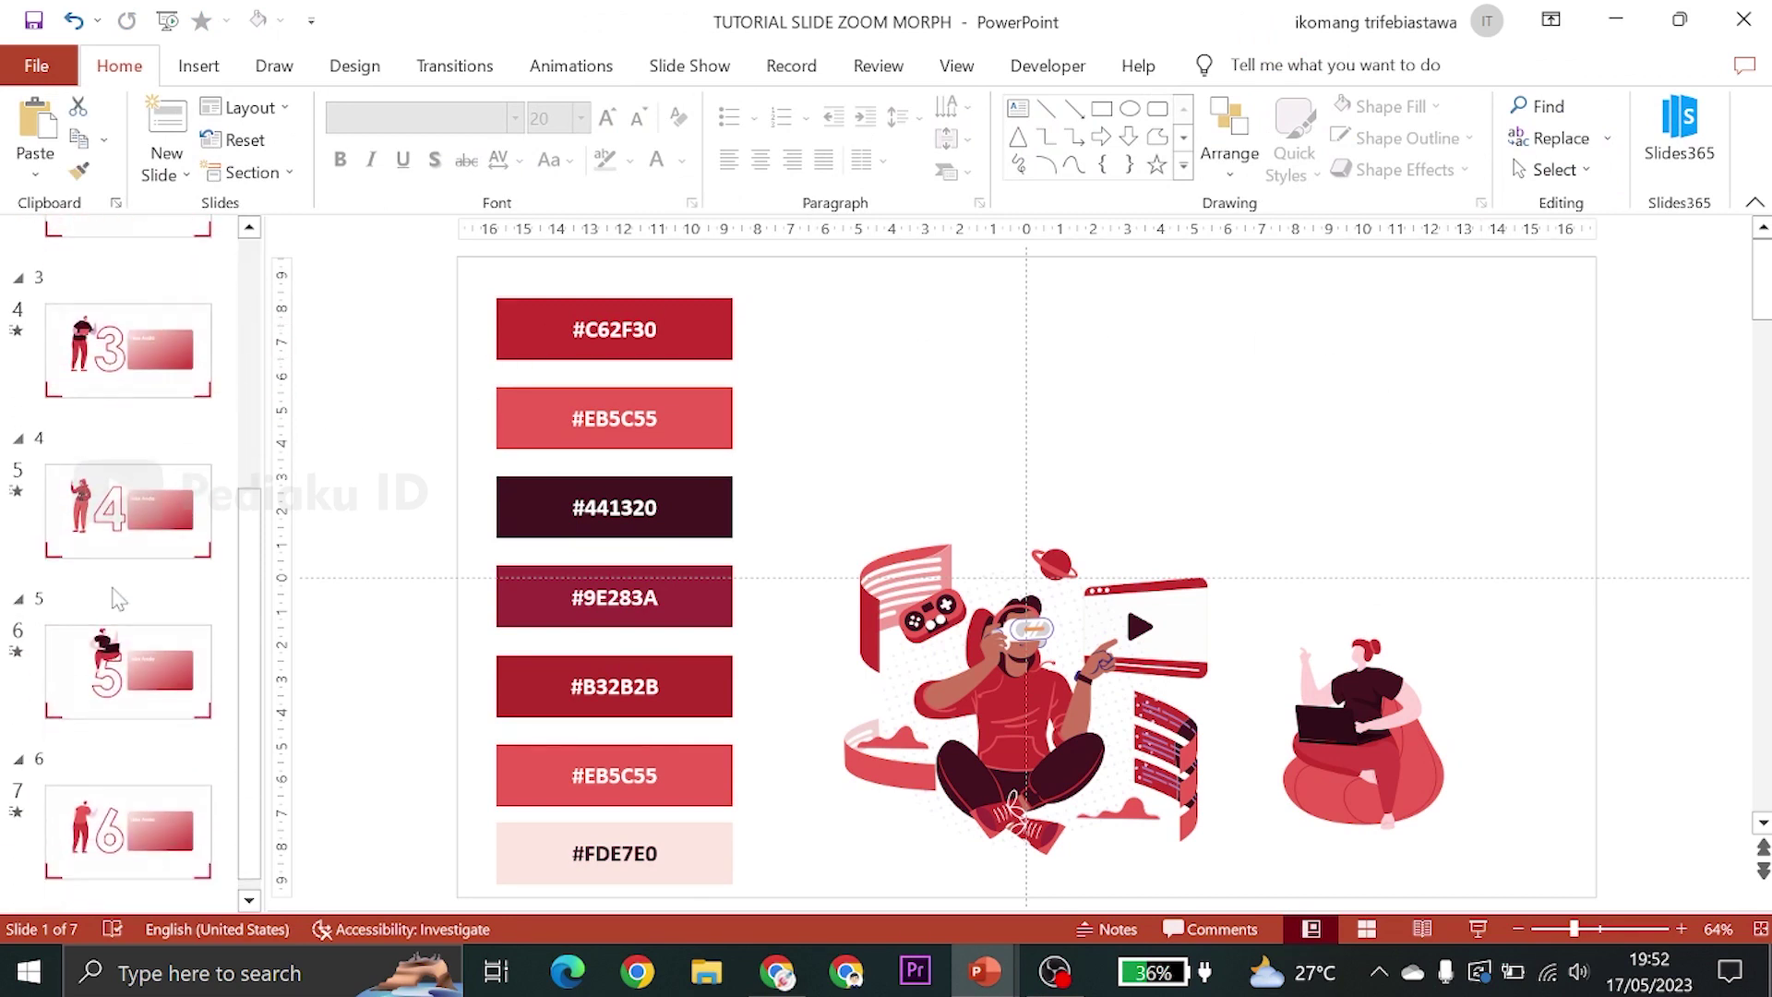
scroll(129, 693, up, 1)
scroll(143, 780, up, 2)
scroll(143, 729, up, 2)
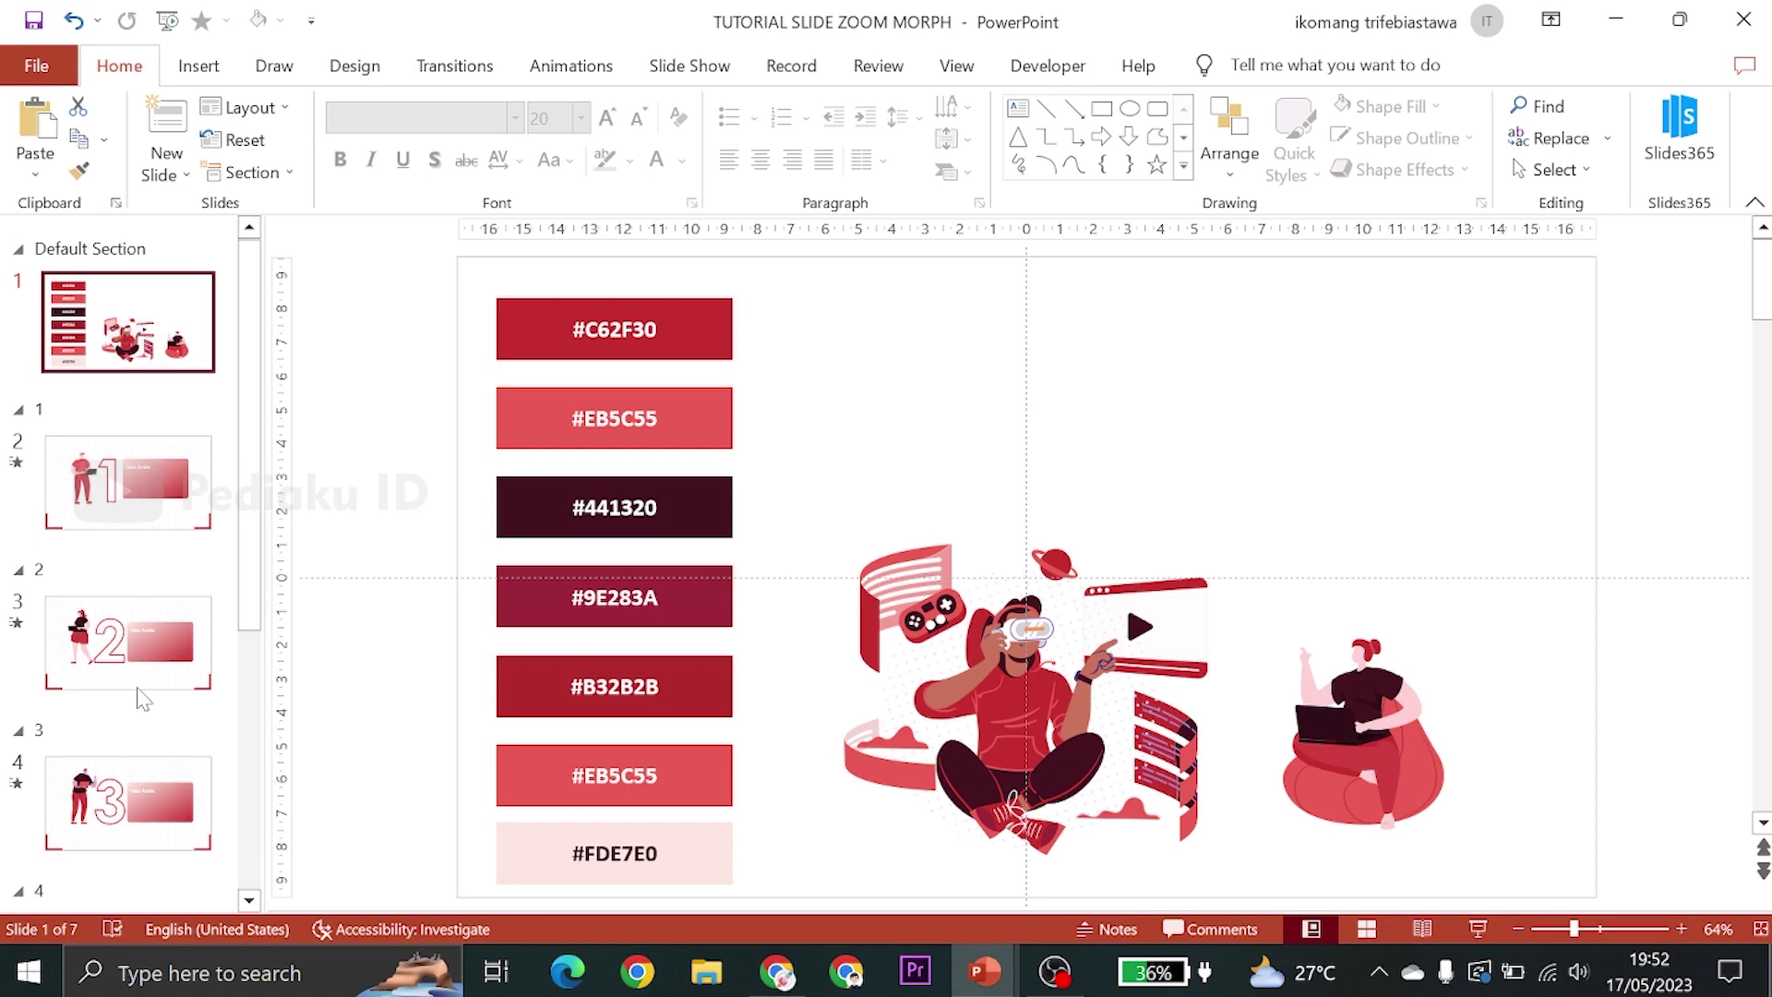
click(101, 505)
click(129, 617)
click(142, 792)
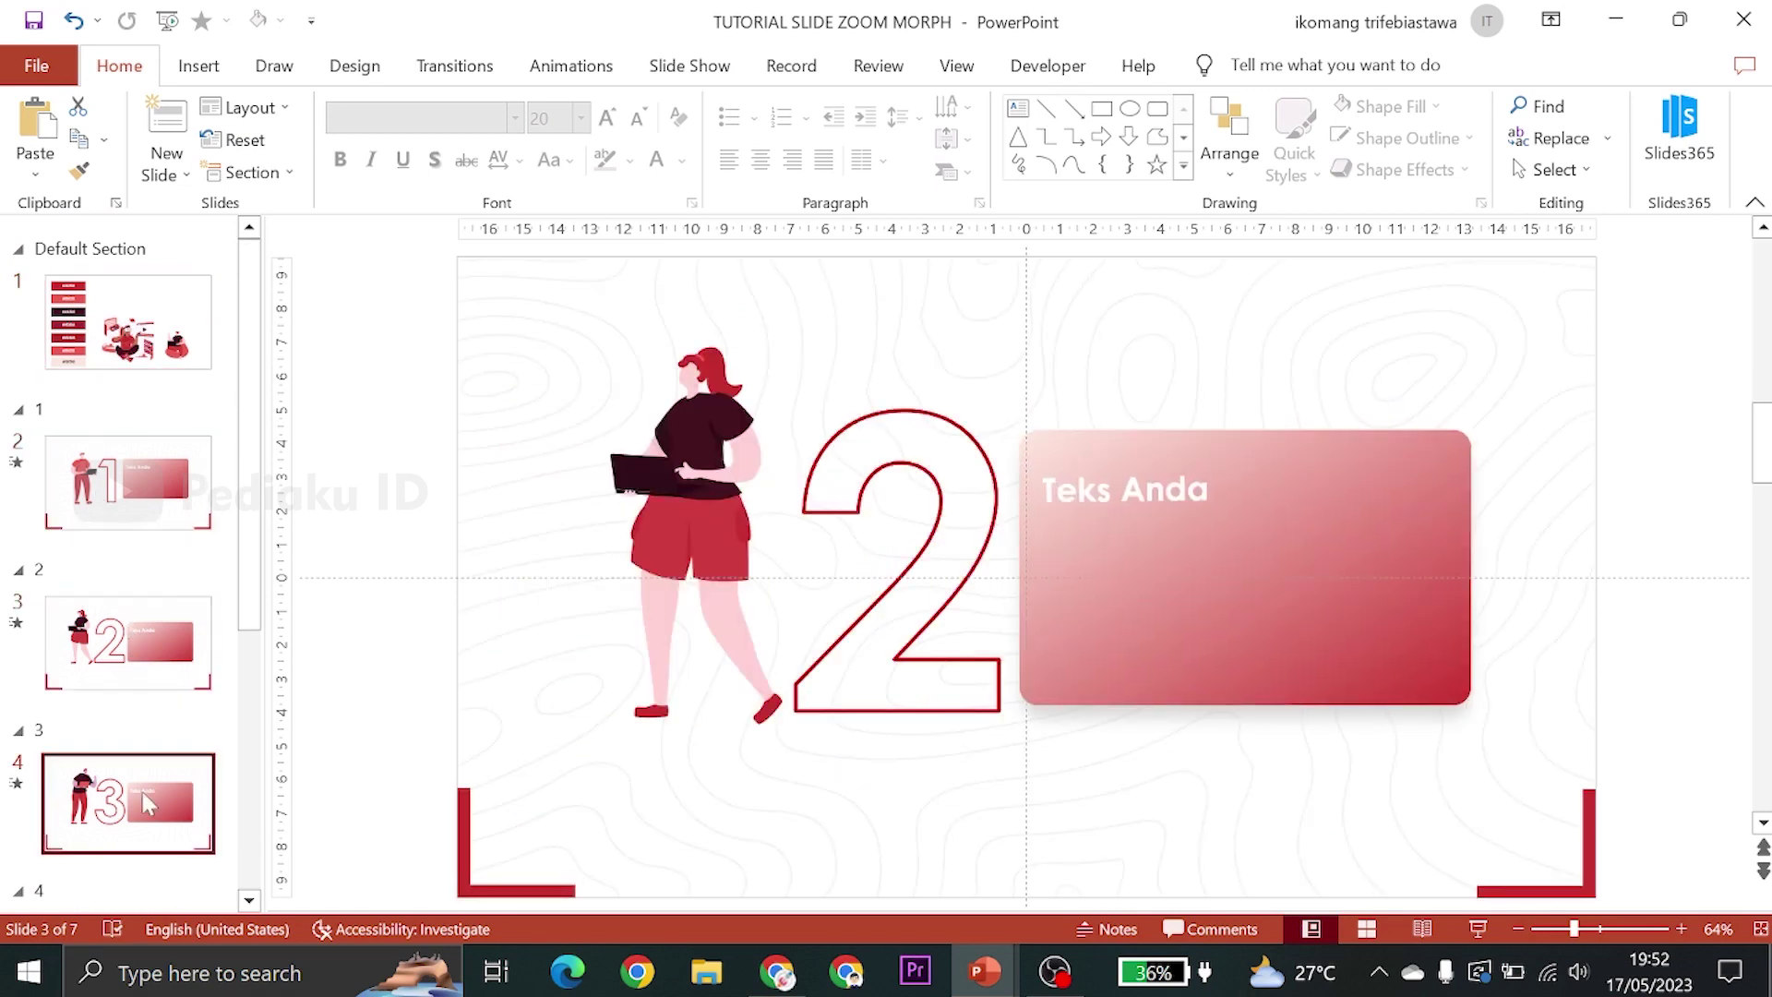
scroll(148, 775, down, 5)
click(161, 812)
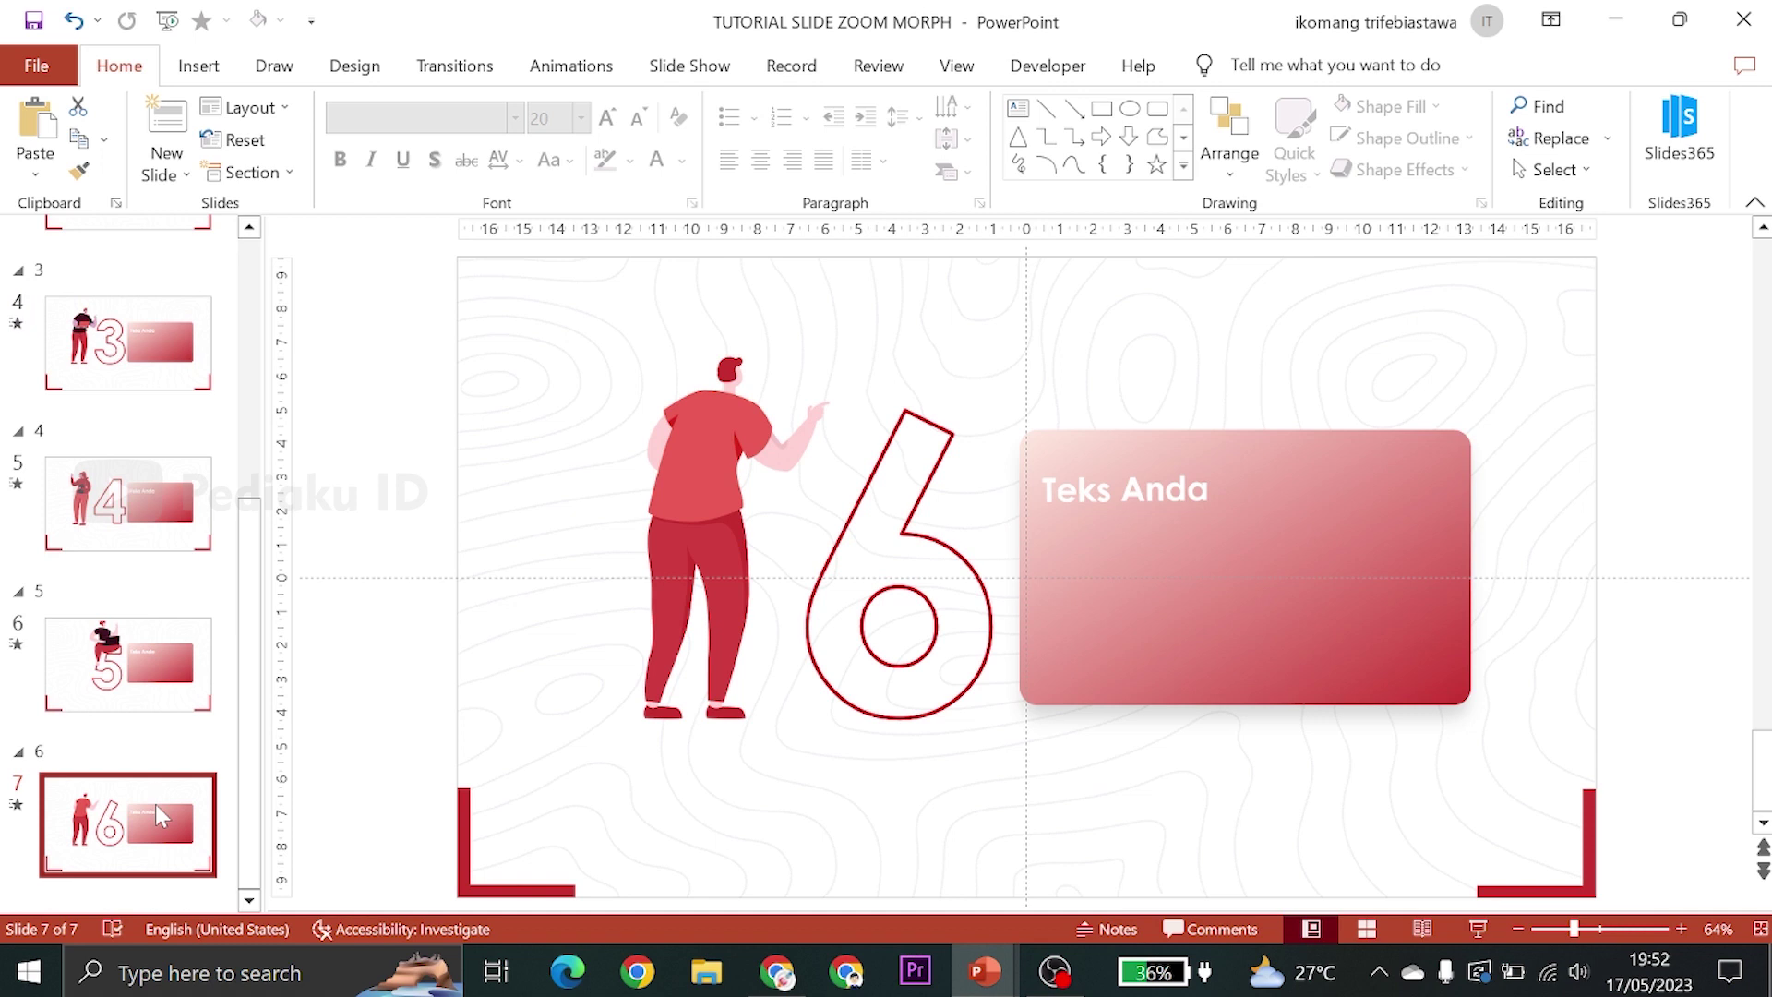
Review topic slides 5, 4 and 1, then return to the colour swatch slide
click(139, 715)
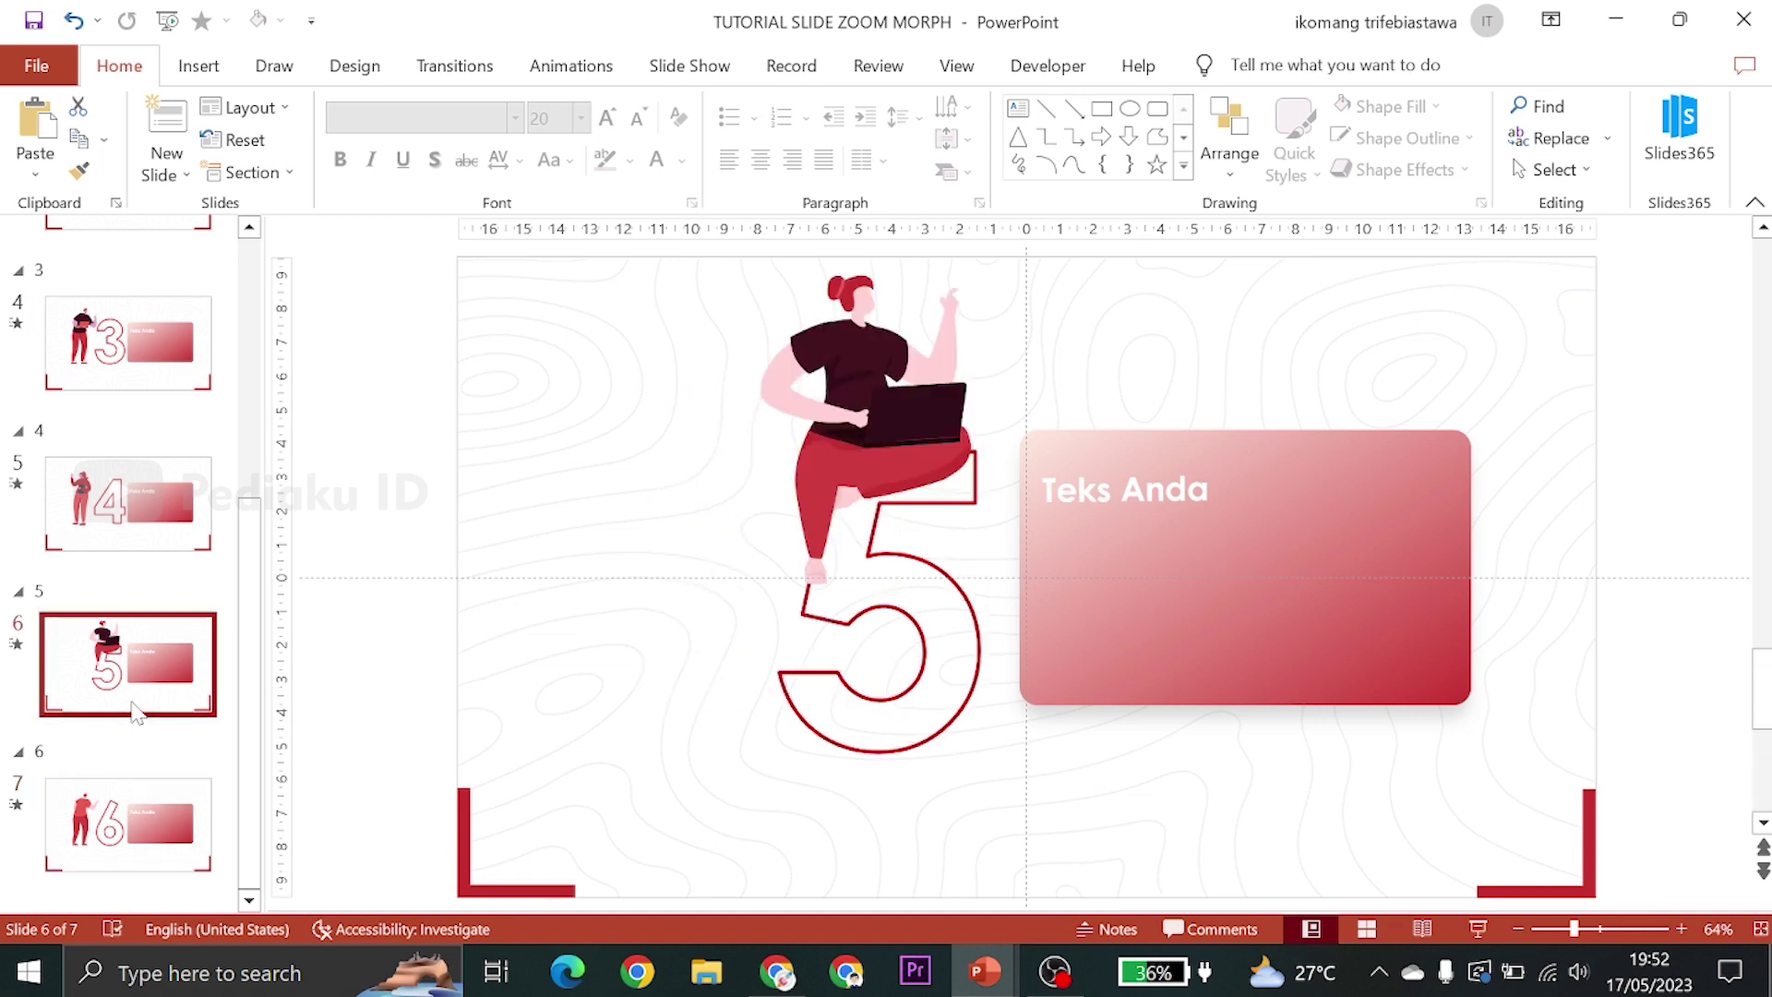
key(Down)
key(Up)
key(Up)
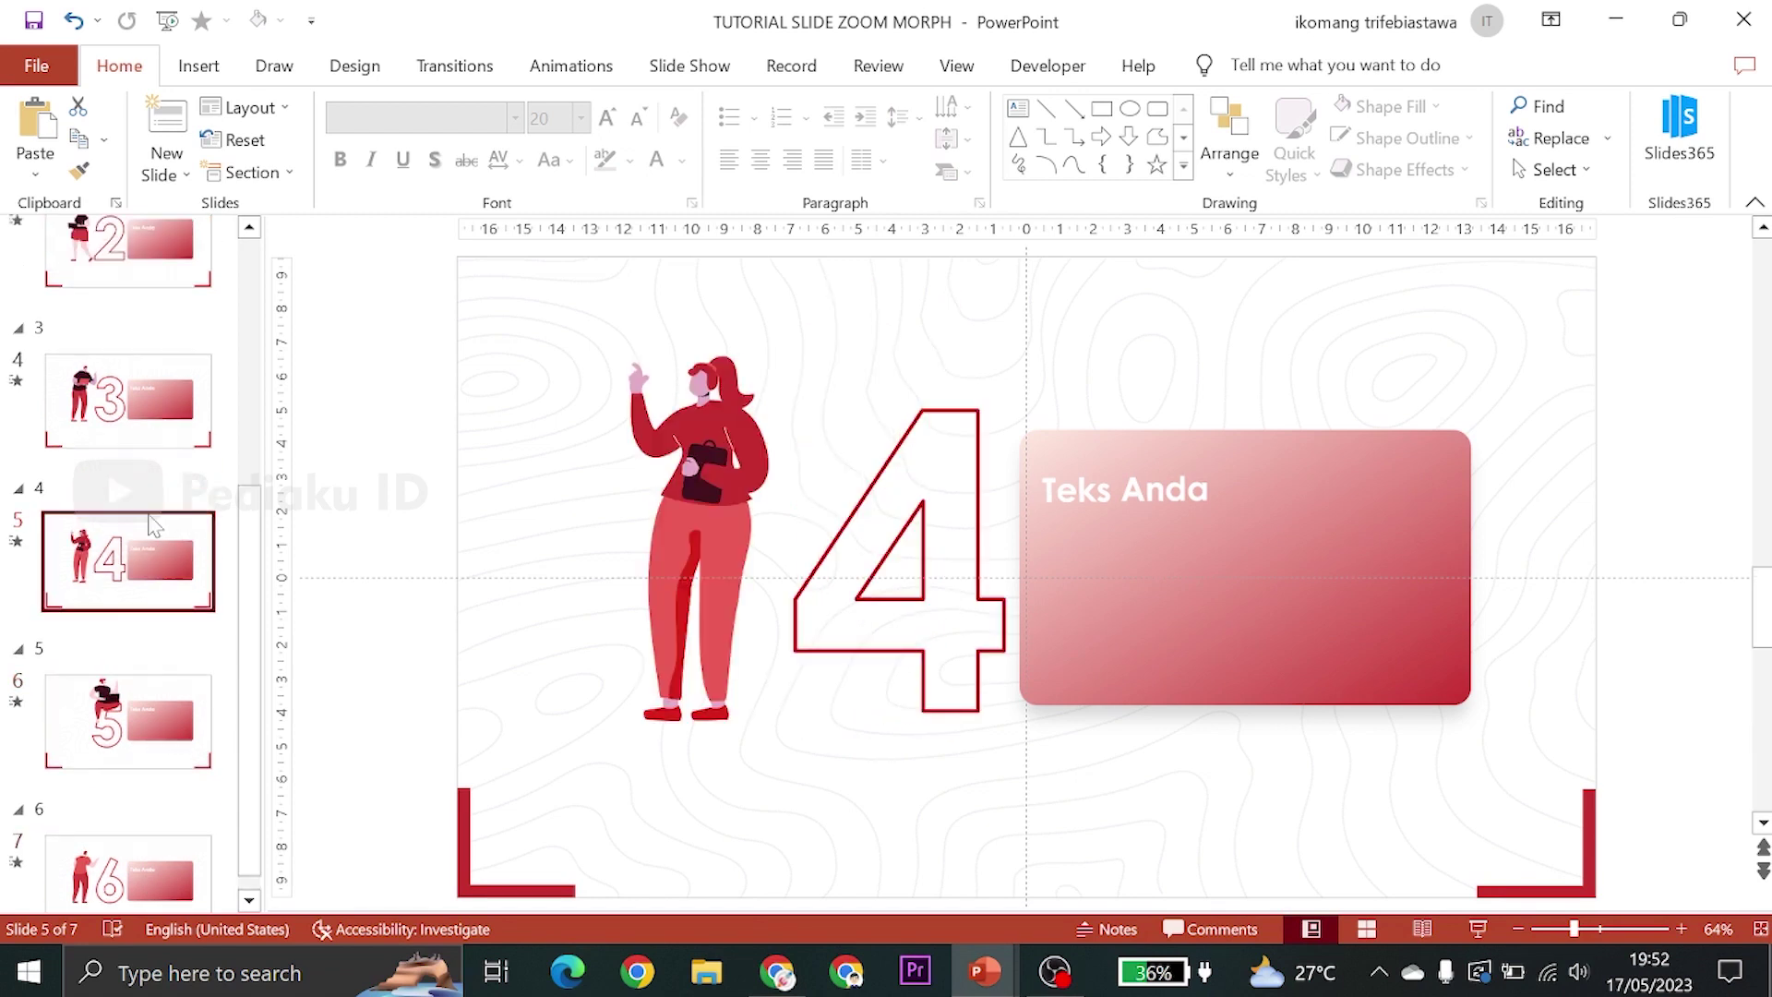
key(Up)
key(Up)
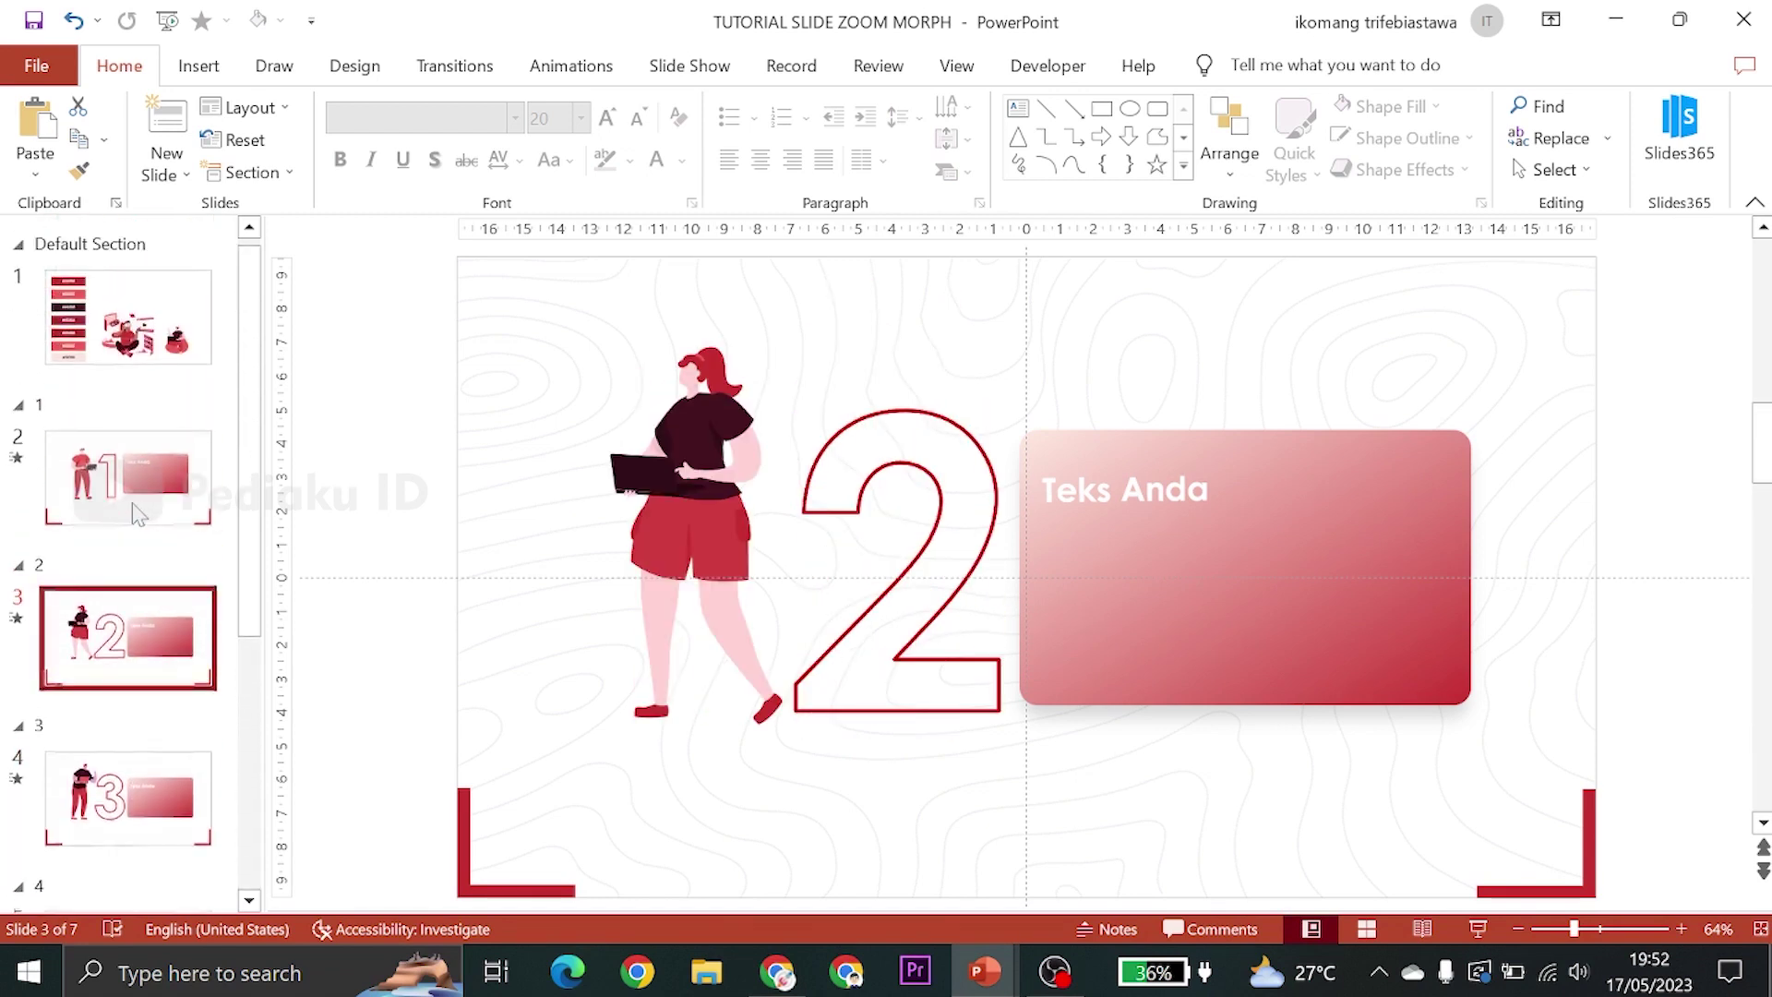
click(139, 514)
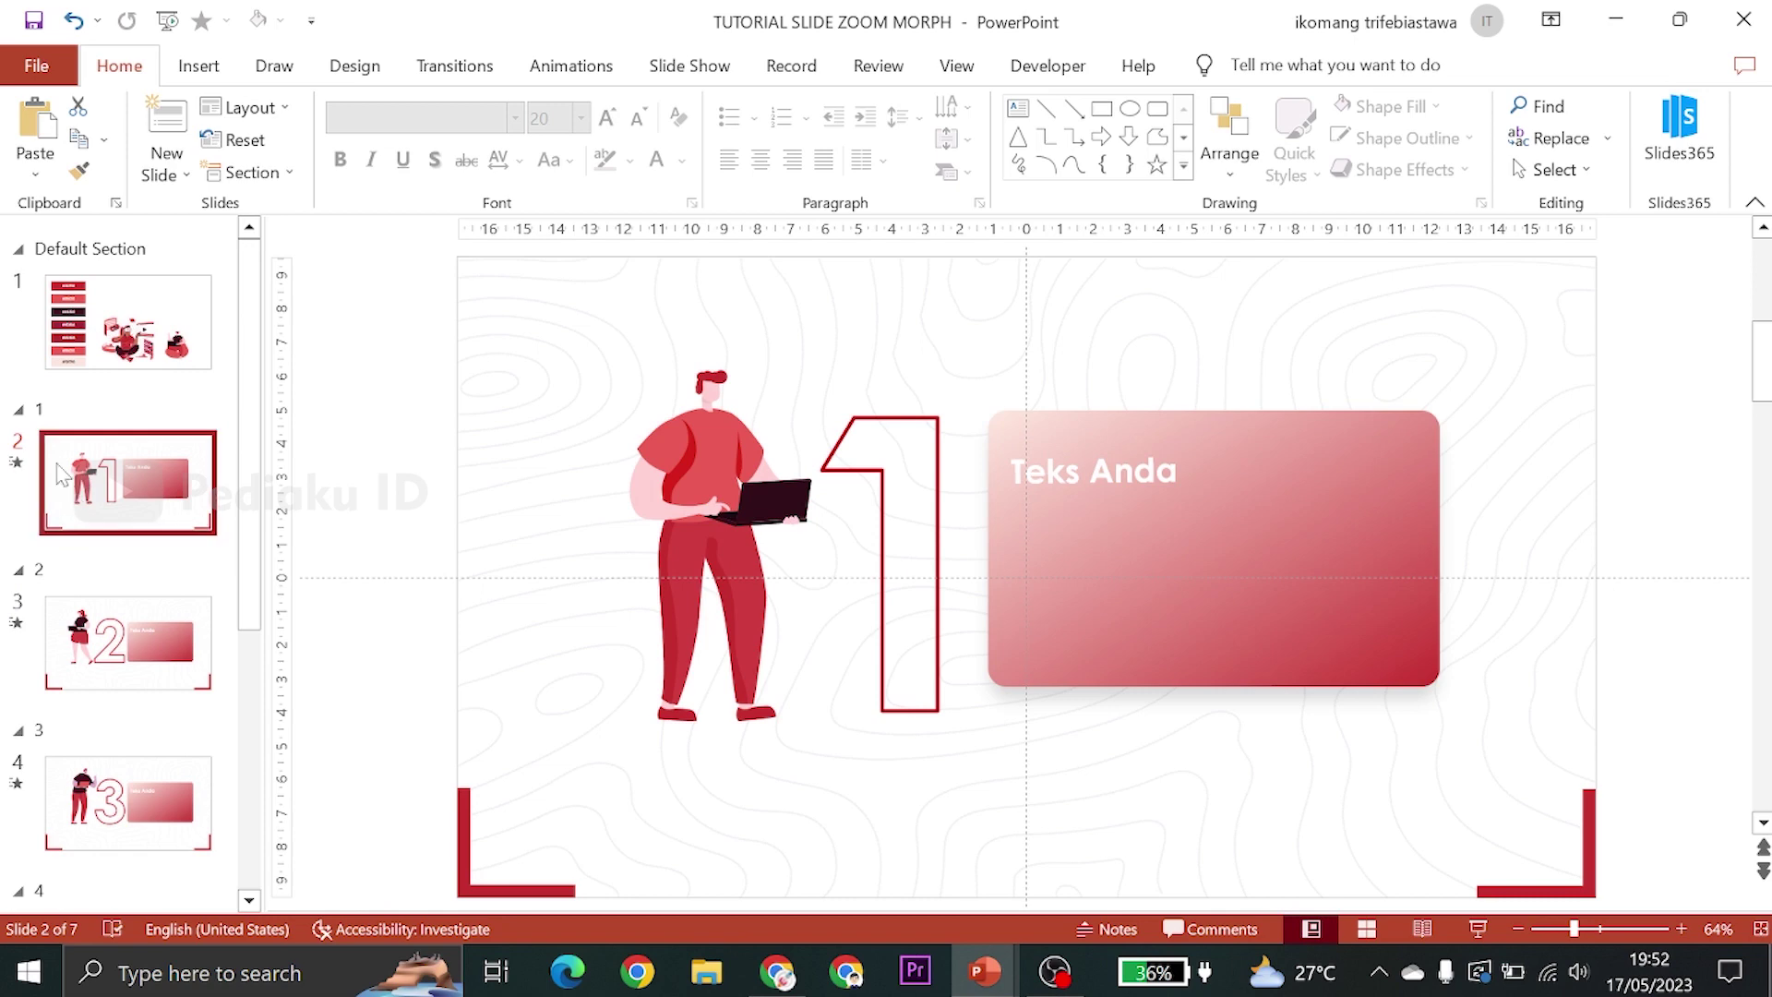
scroll(86, 835, down, 5)
scroll(107, 467, up, 3)
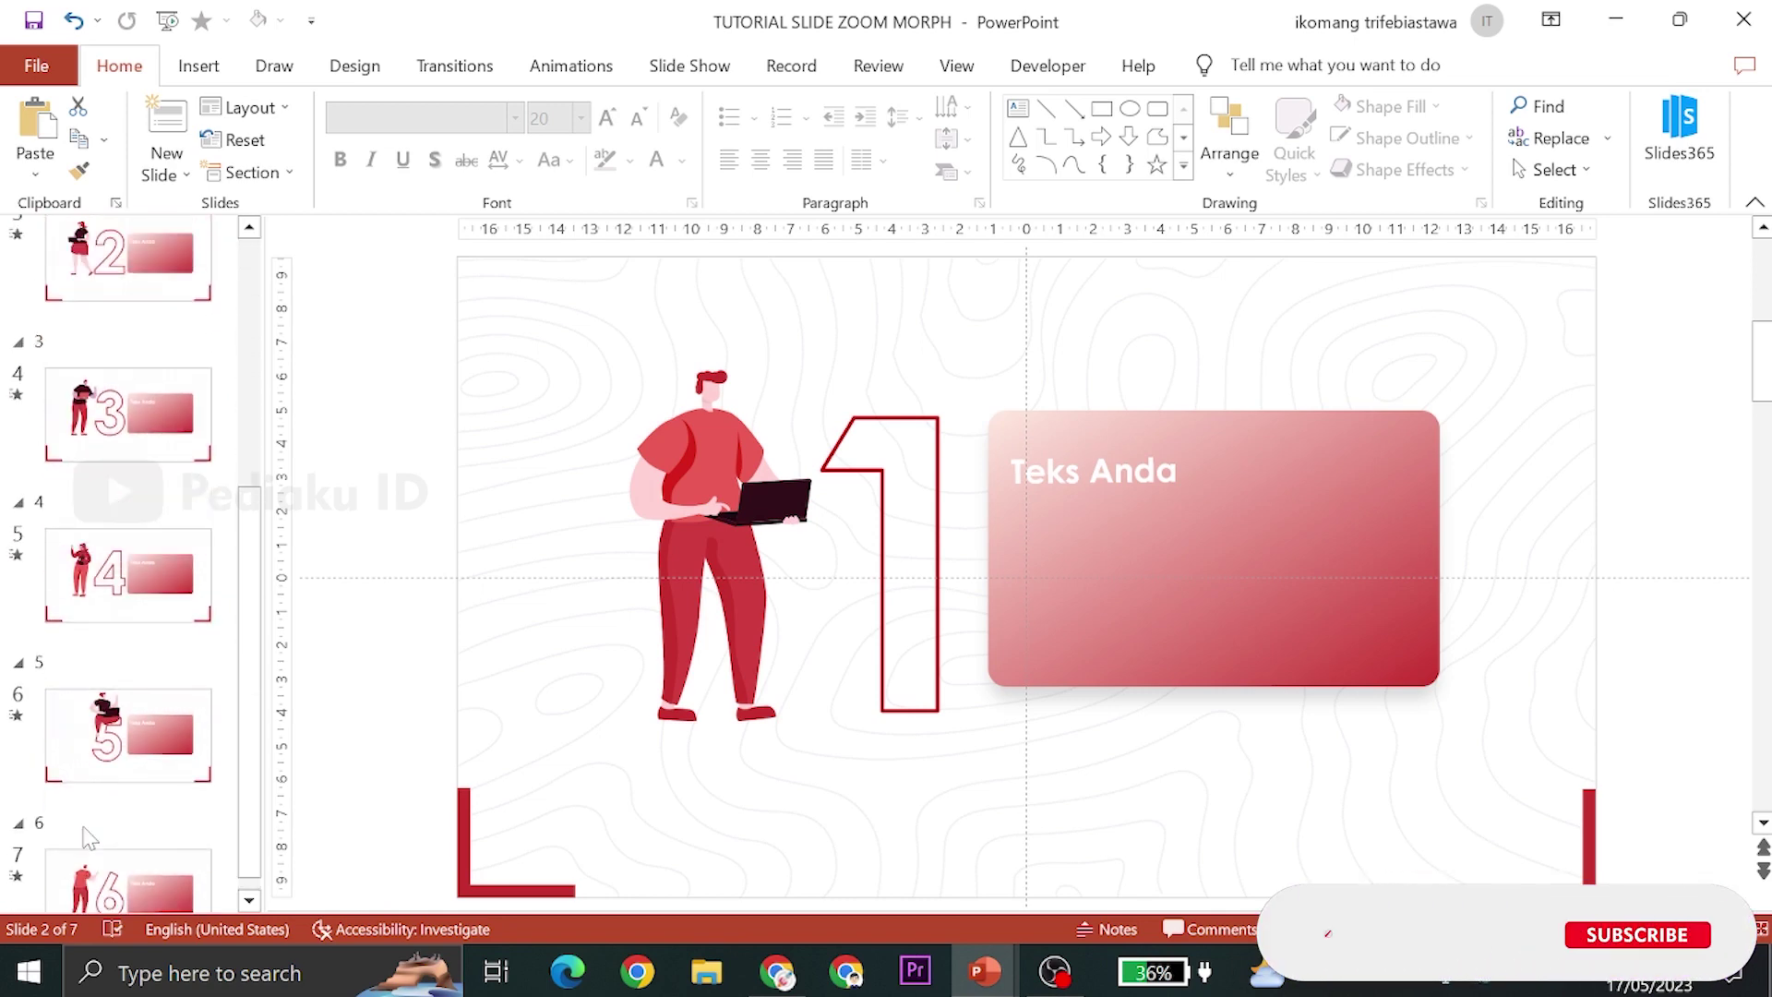
scroll(107, 467, up, 2)
click(114, 363)
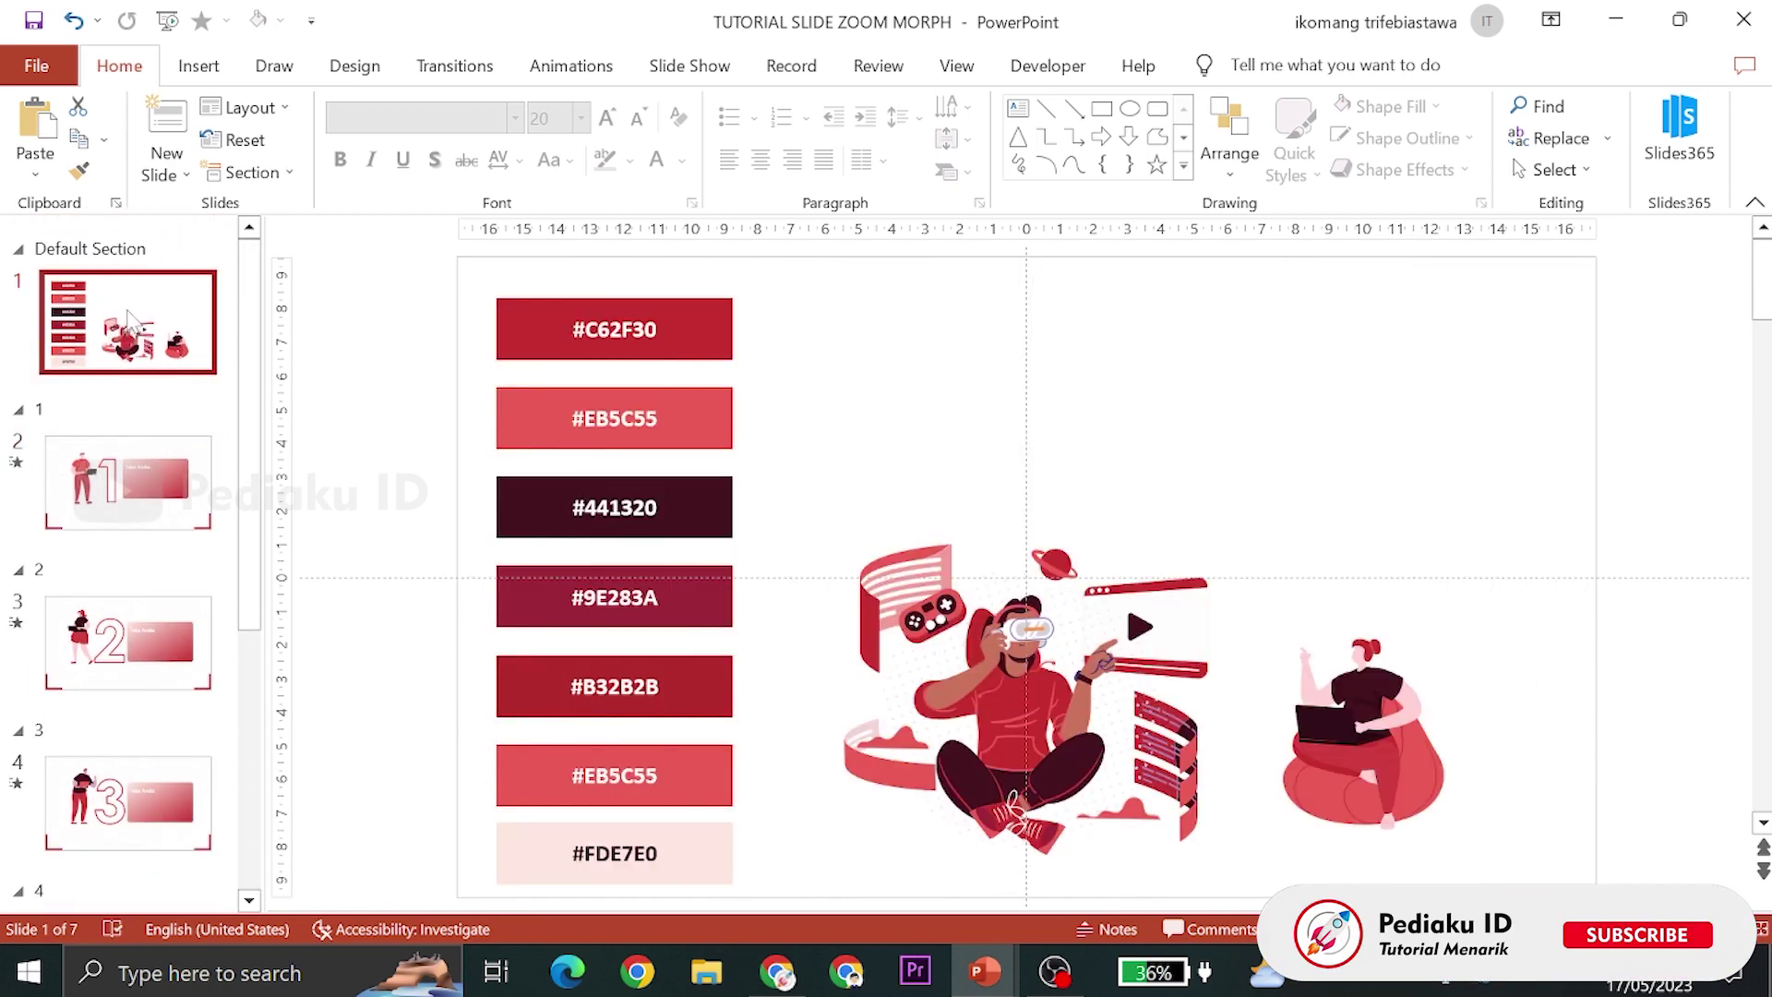
Insert a Title Only slide after slide 1 and add a renamed section before it
click(167, 175)
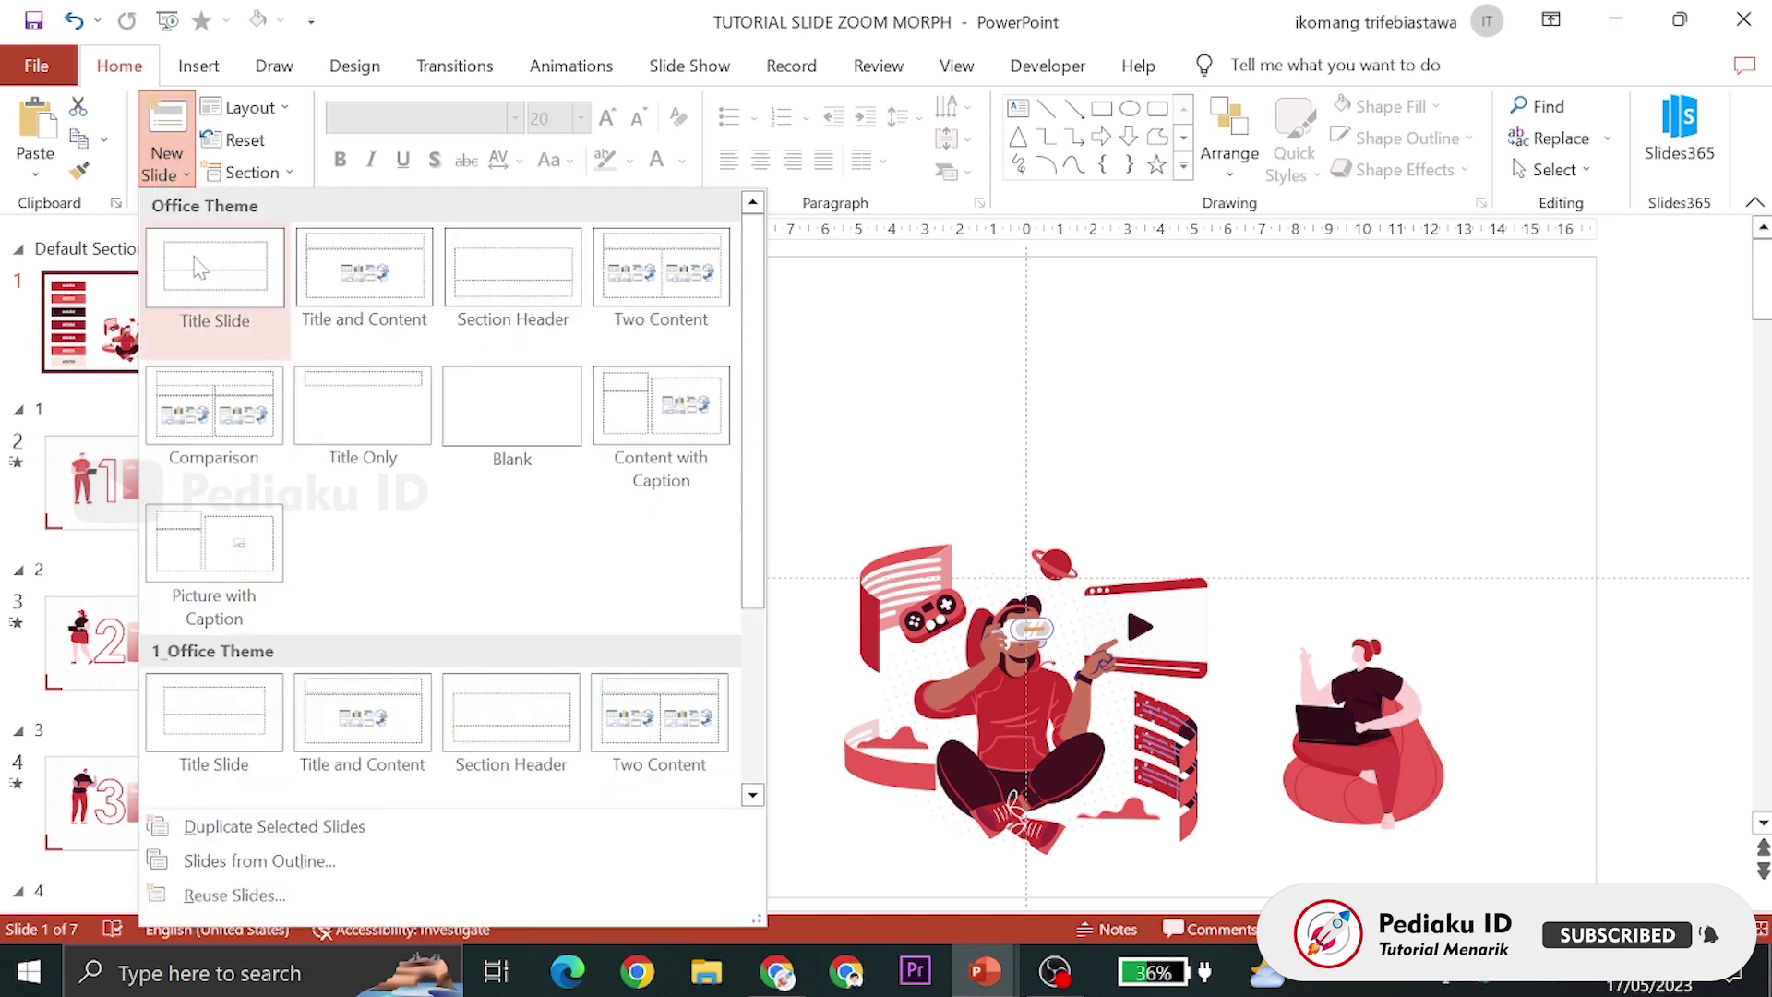
click(366, 409)
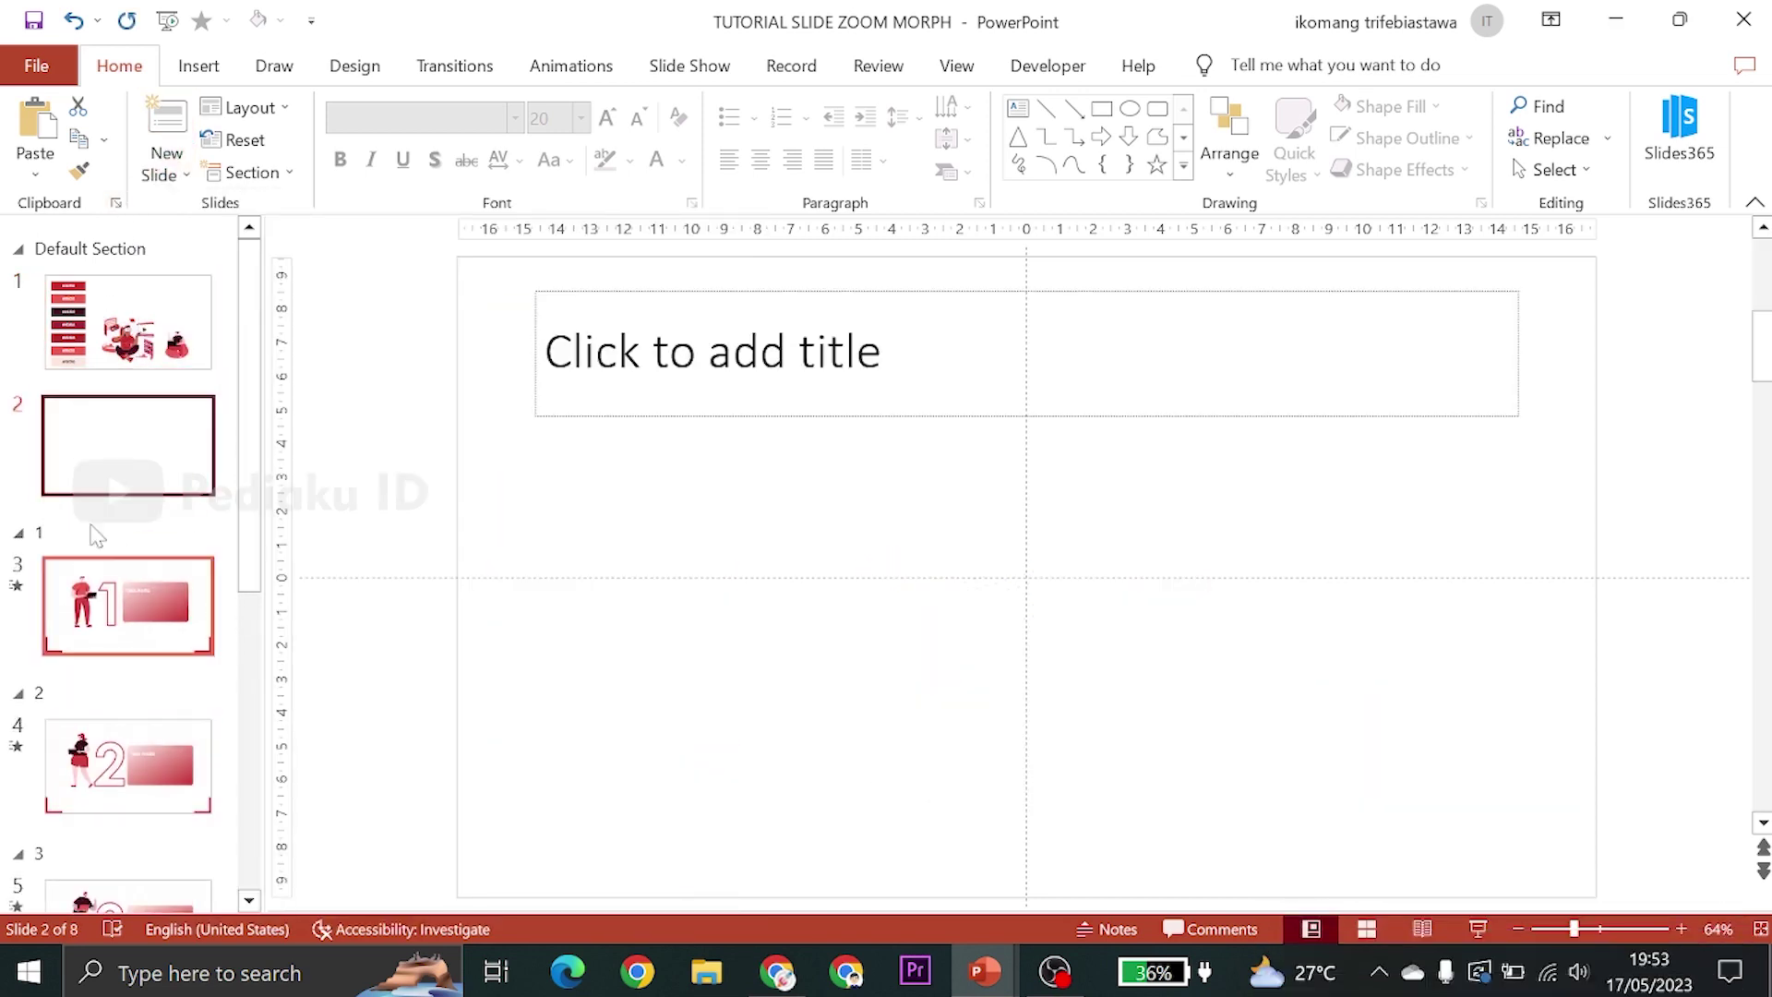
click(106, 349)
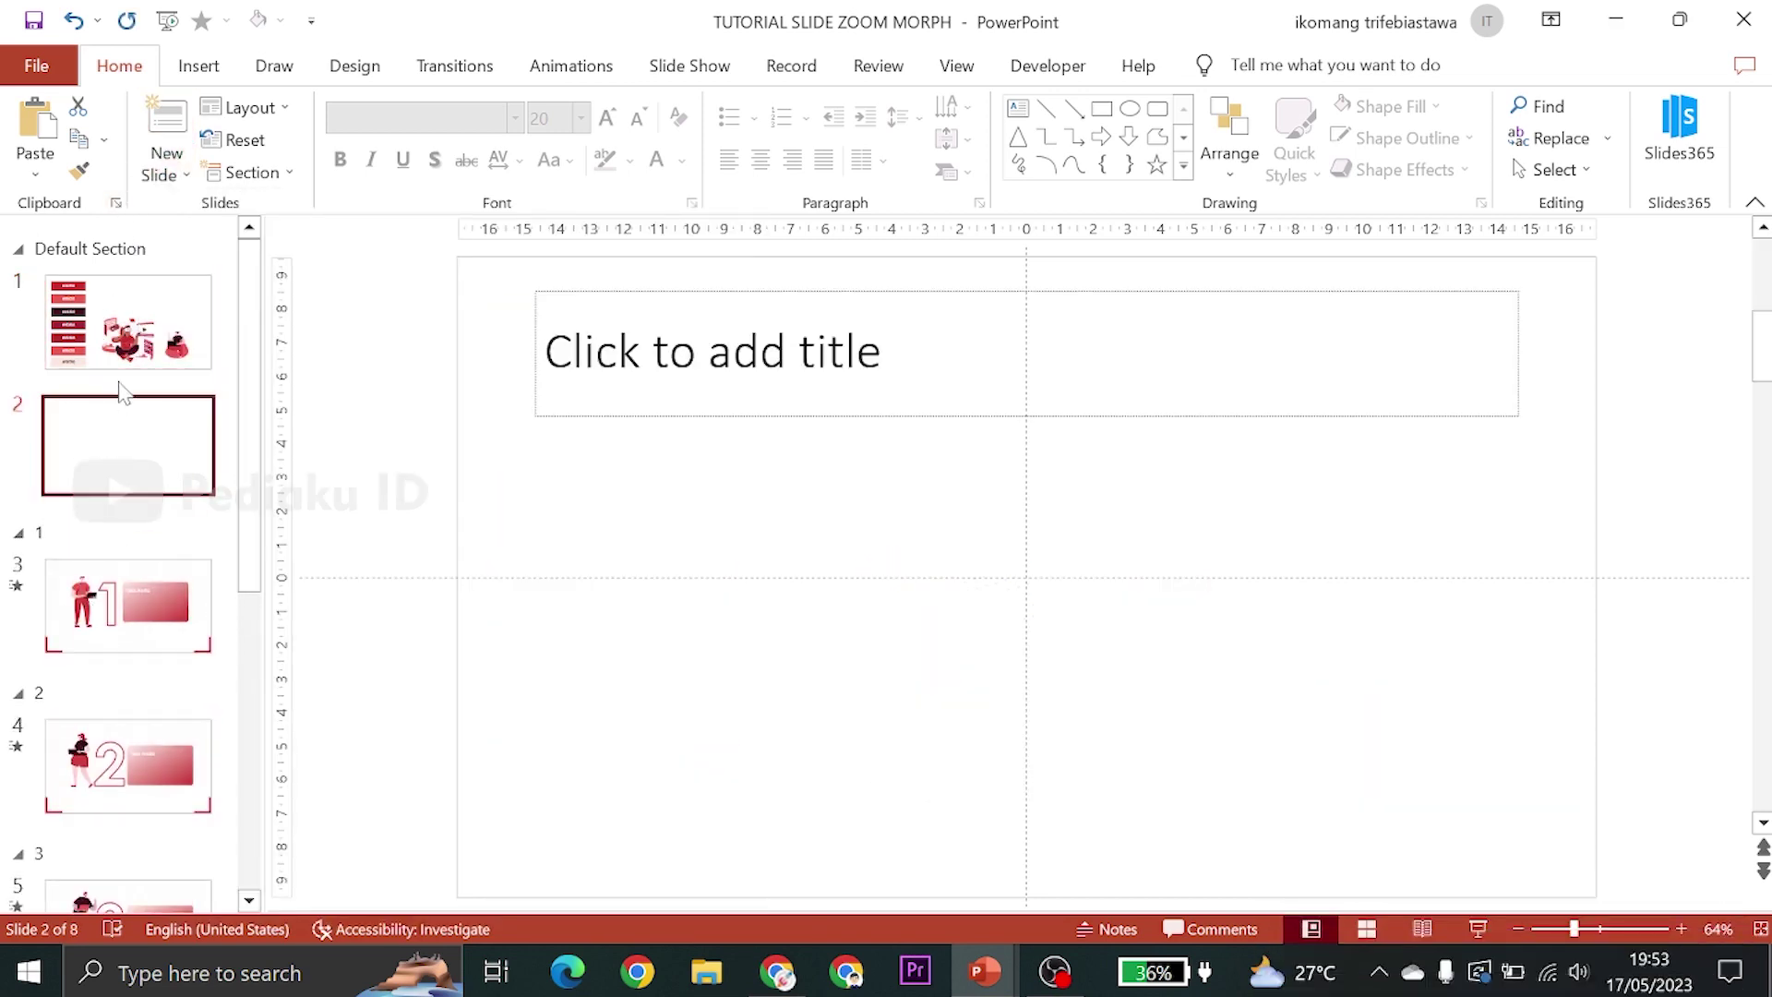
right_click(119, 381)
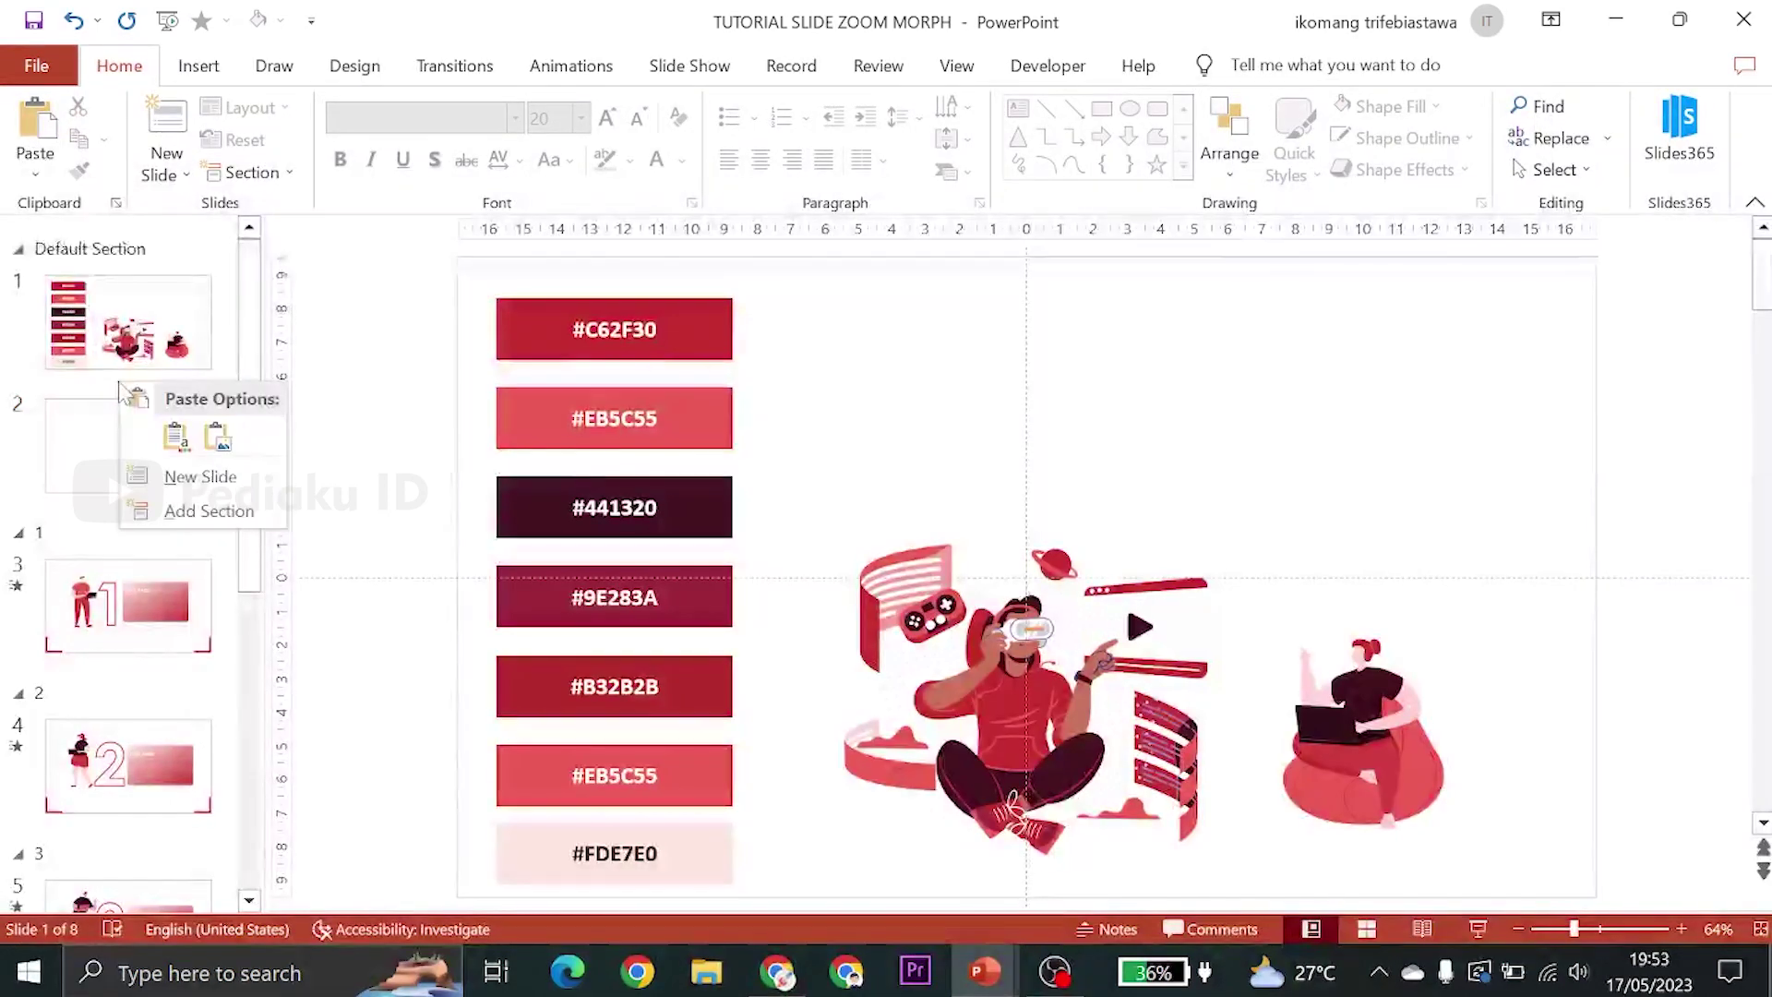
click(208, 510)
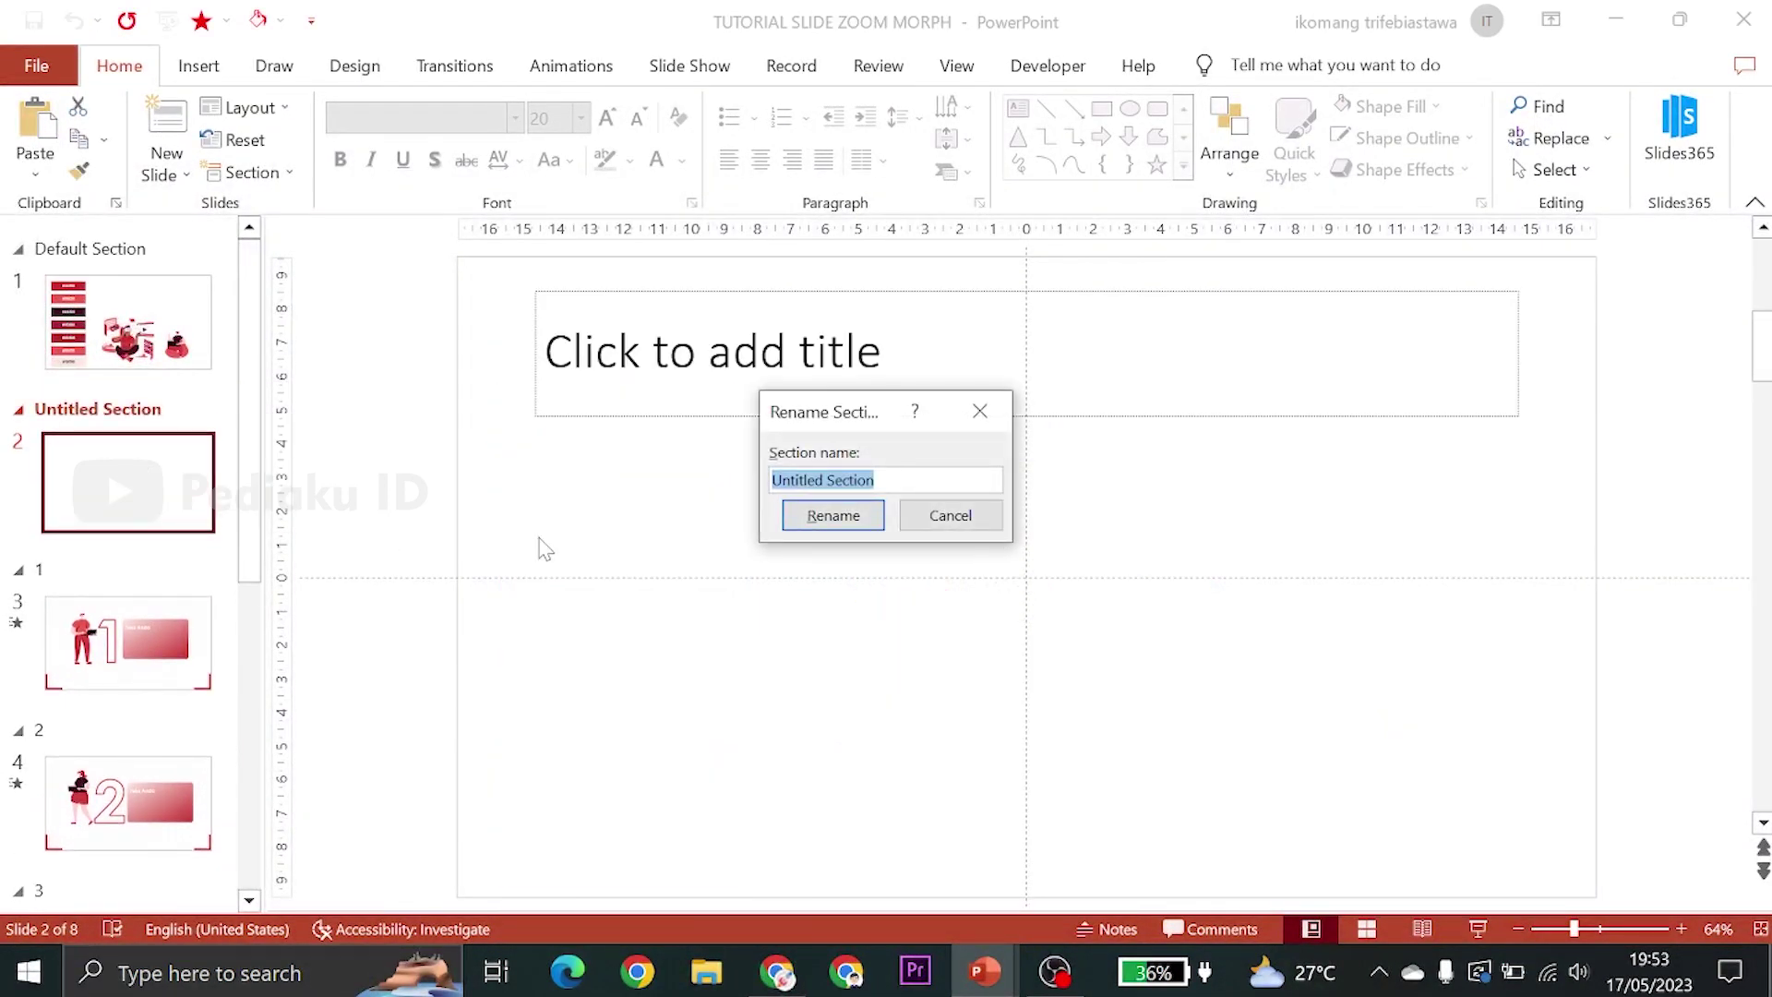
key(BackSpace)
text(g g)
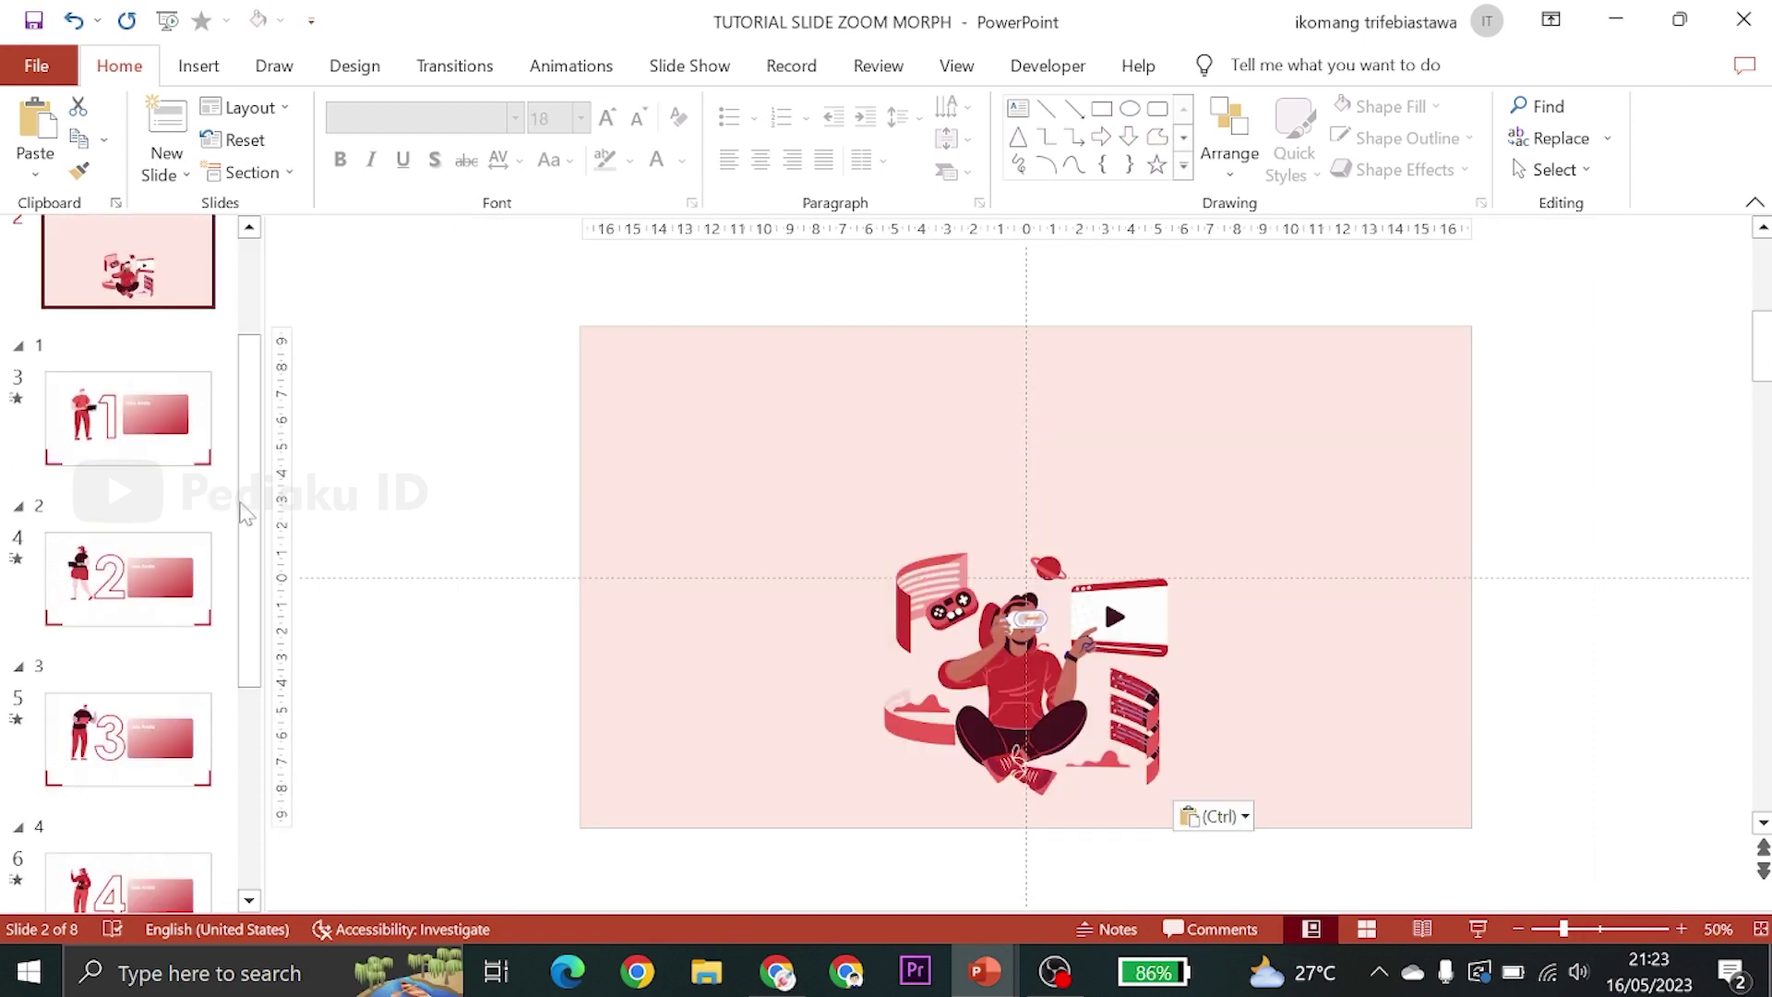
Browse the topic 4, 5 and 6 slides in the thumbnail pane
drag(238, 507, 242, 700)
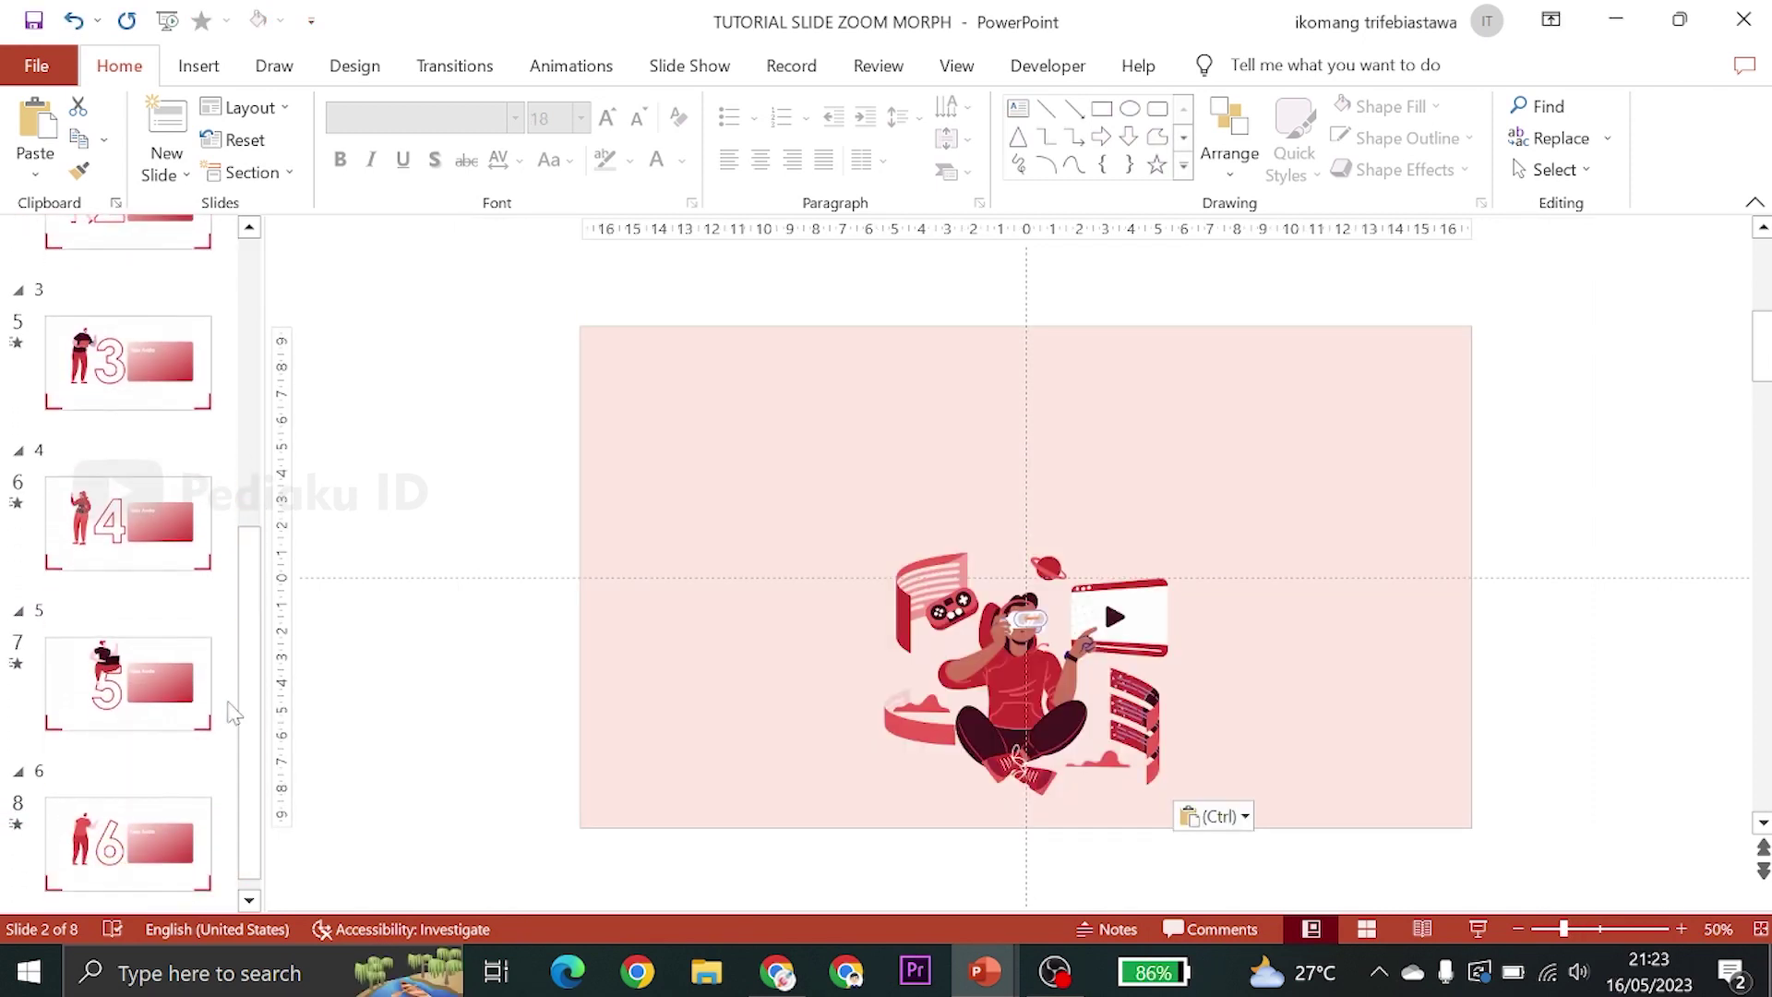
click(129, 683)
click(174, 839)
click(139, 683)
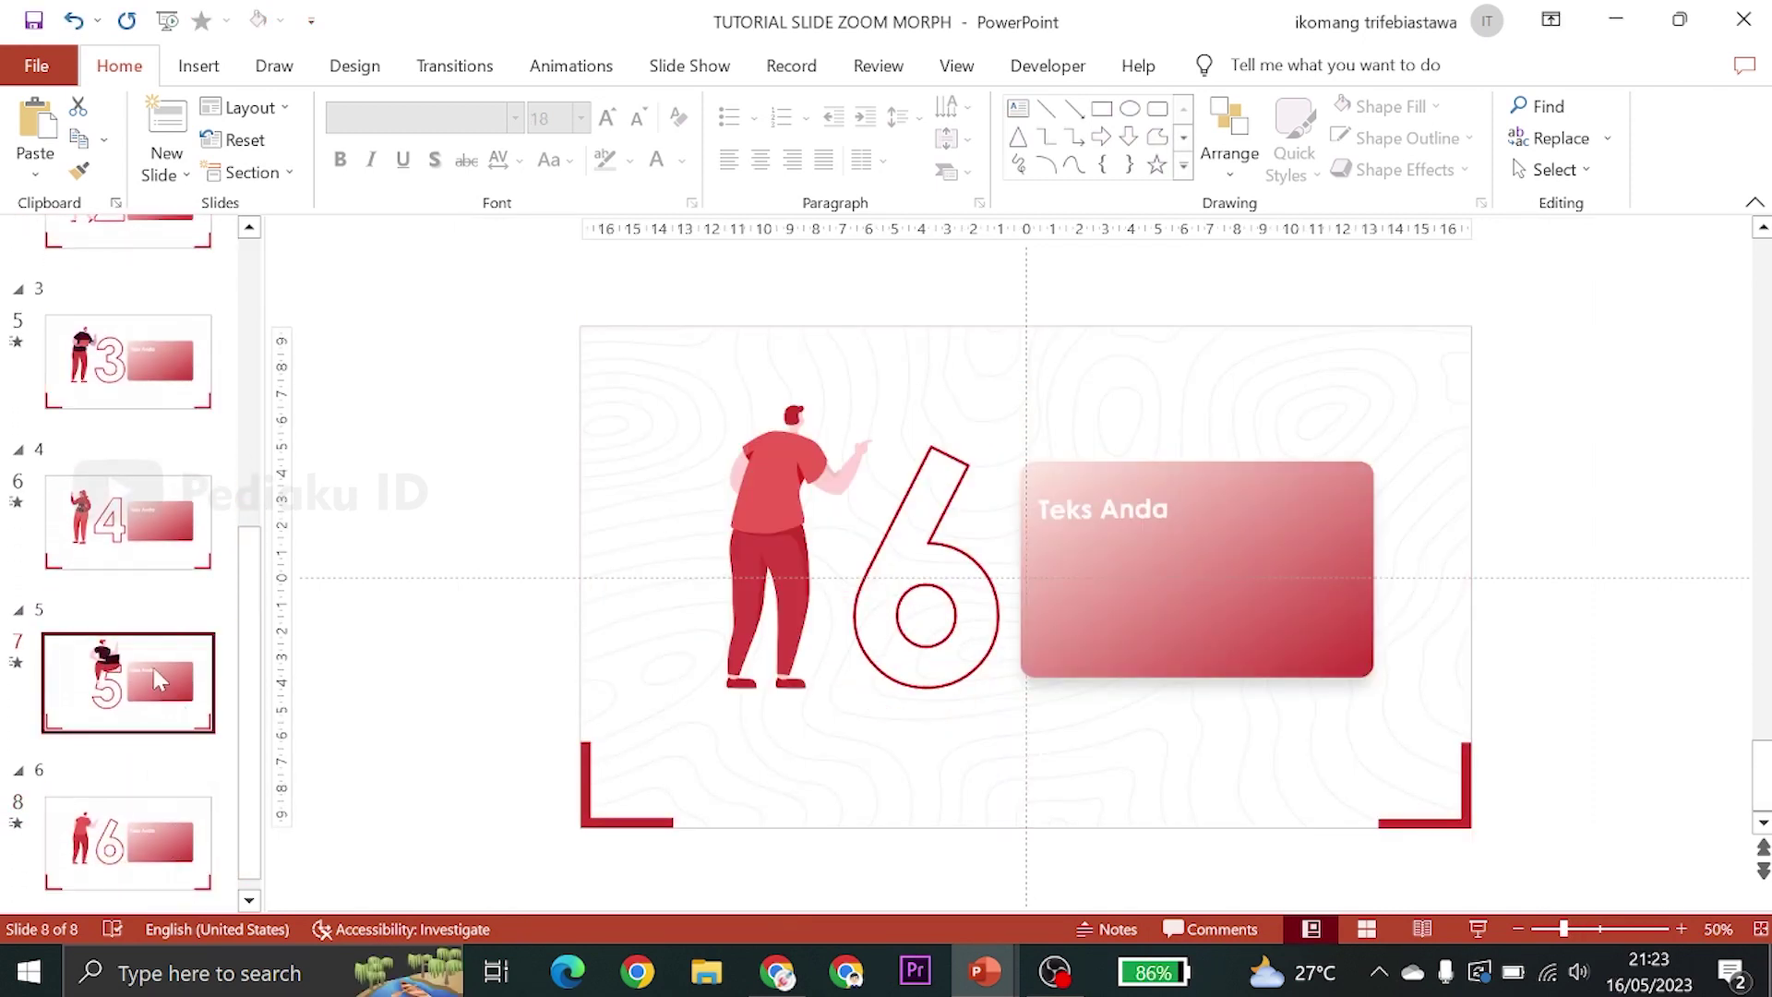
click(138, 522)
scroll(151, 417, up, 5)
scroll(150, 418, up, 2)
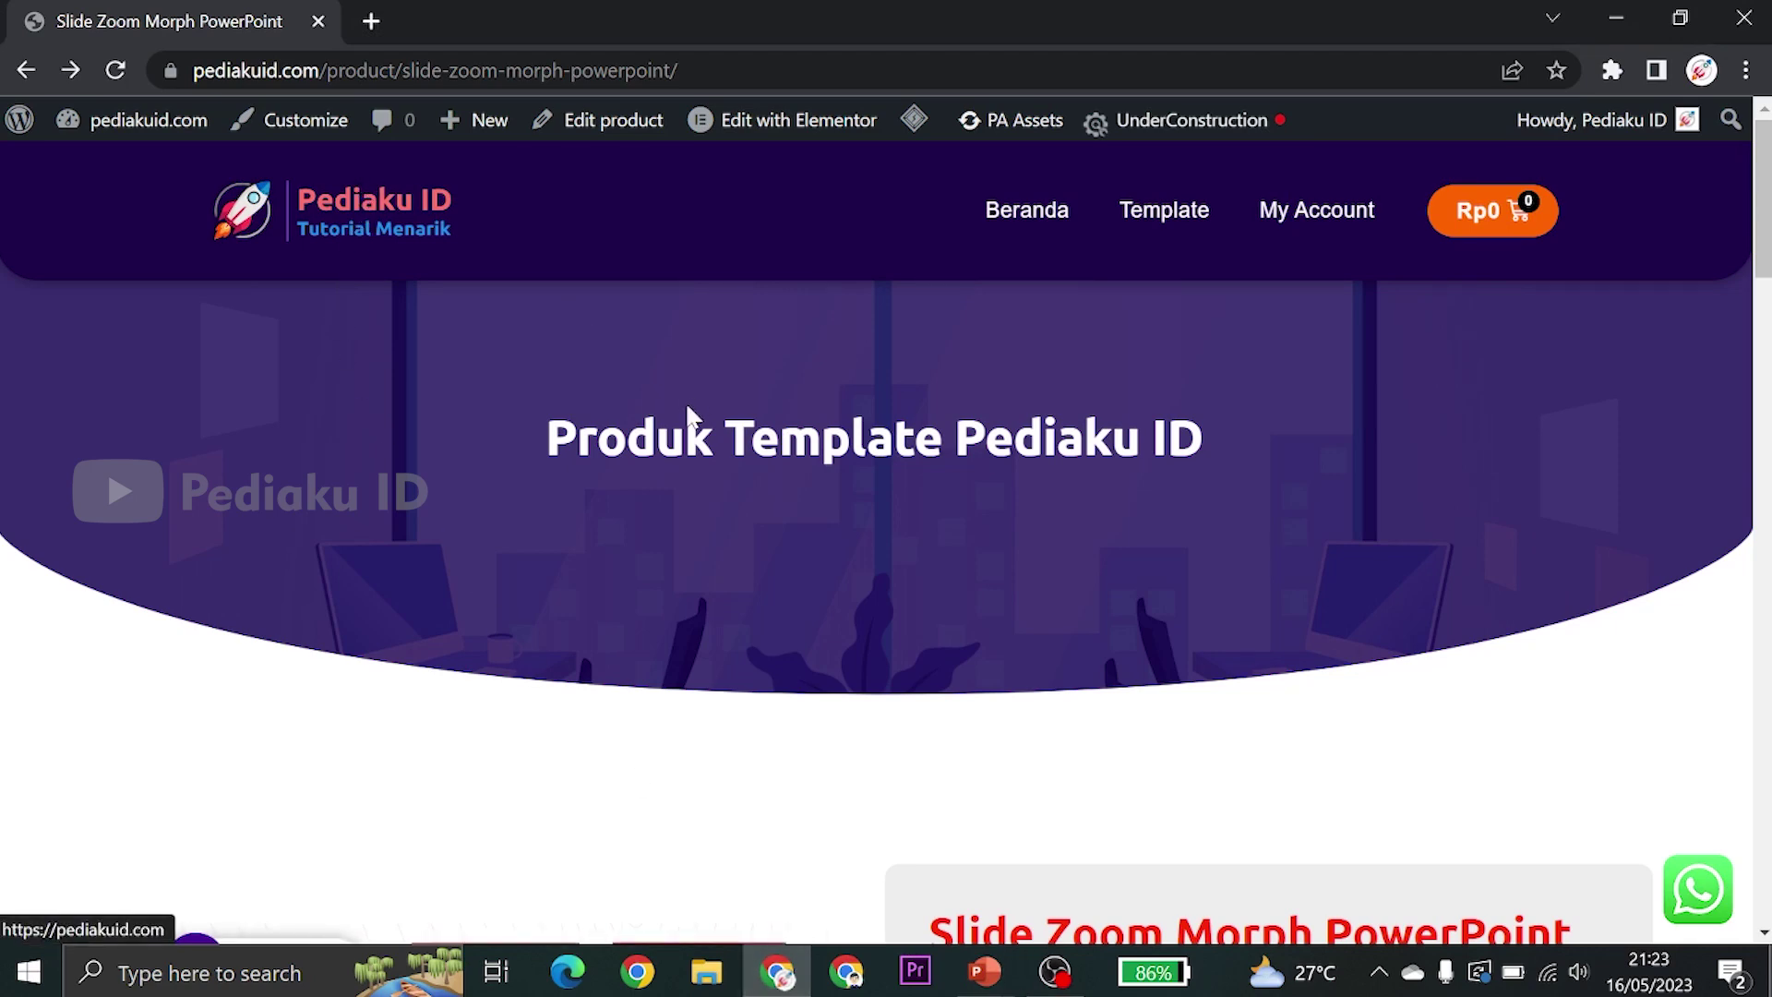
Scroll the pediakuid.com product page down to the Related Produk cards and back up to the price
scroll(605, 435, down, 5)
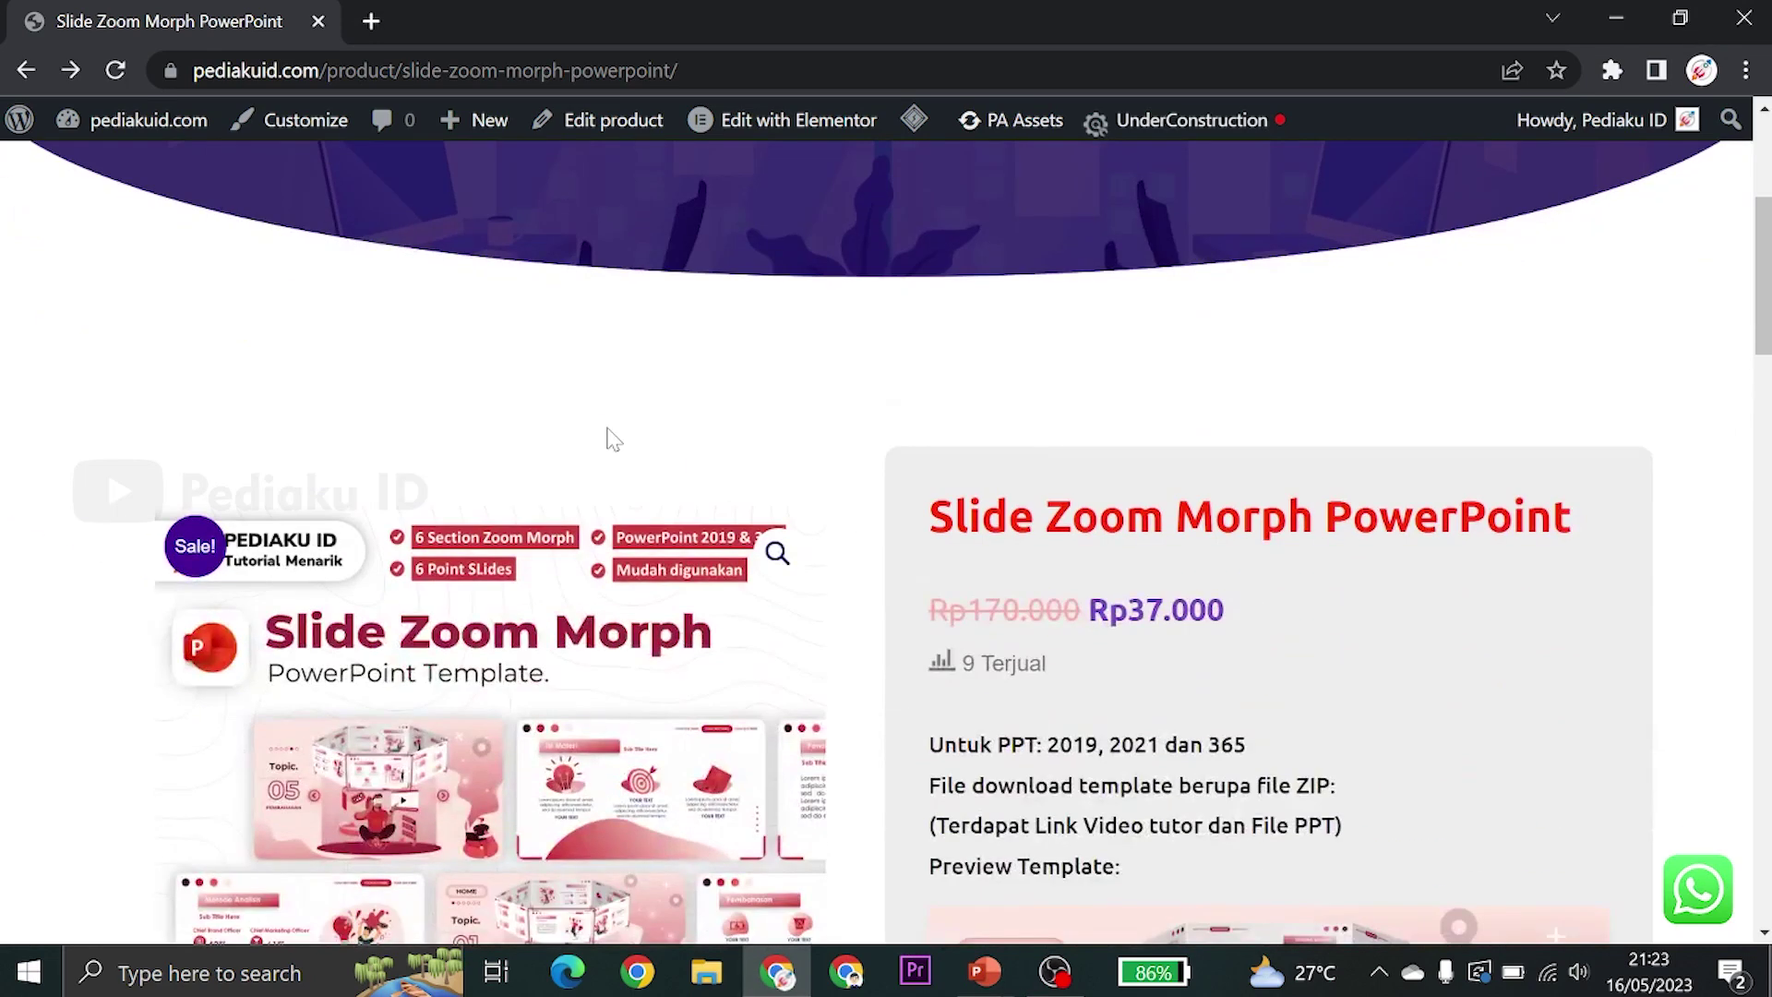
scroll(605, 435, down, 4)
scroll(884, 554, up, 1)
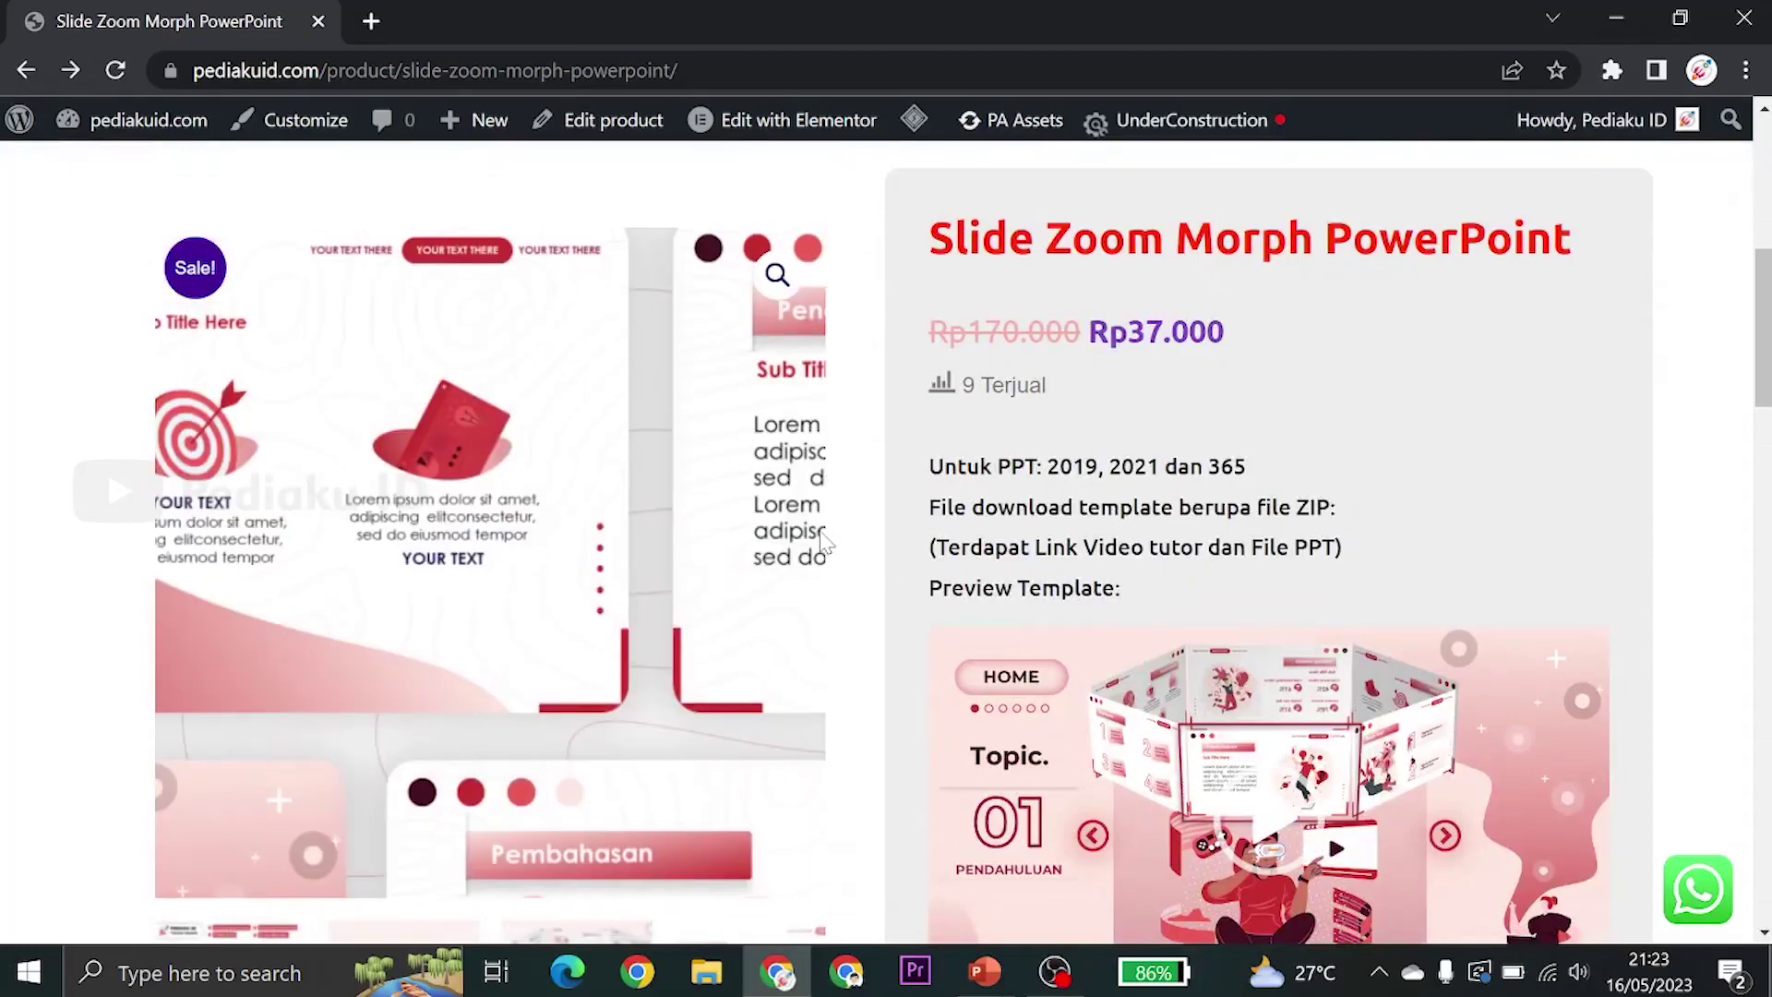
scroll(1200, 646, down, 1)
scroll(1343, 681, down, 5)
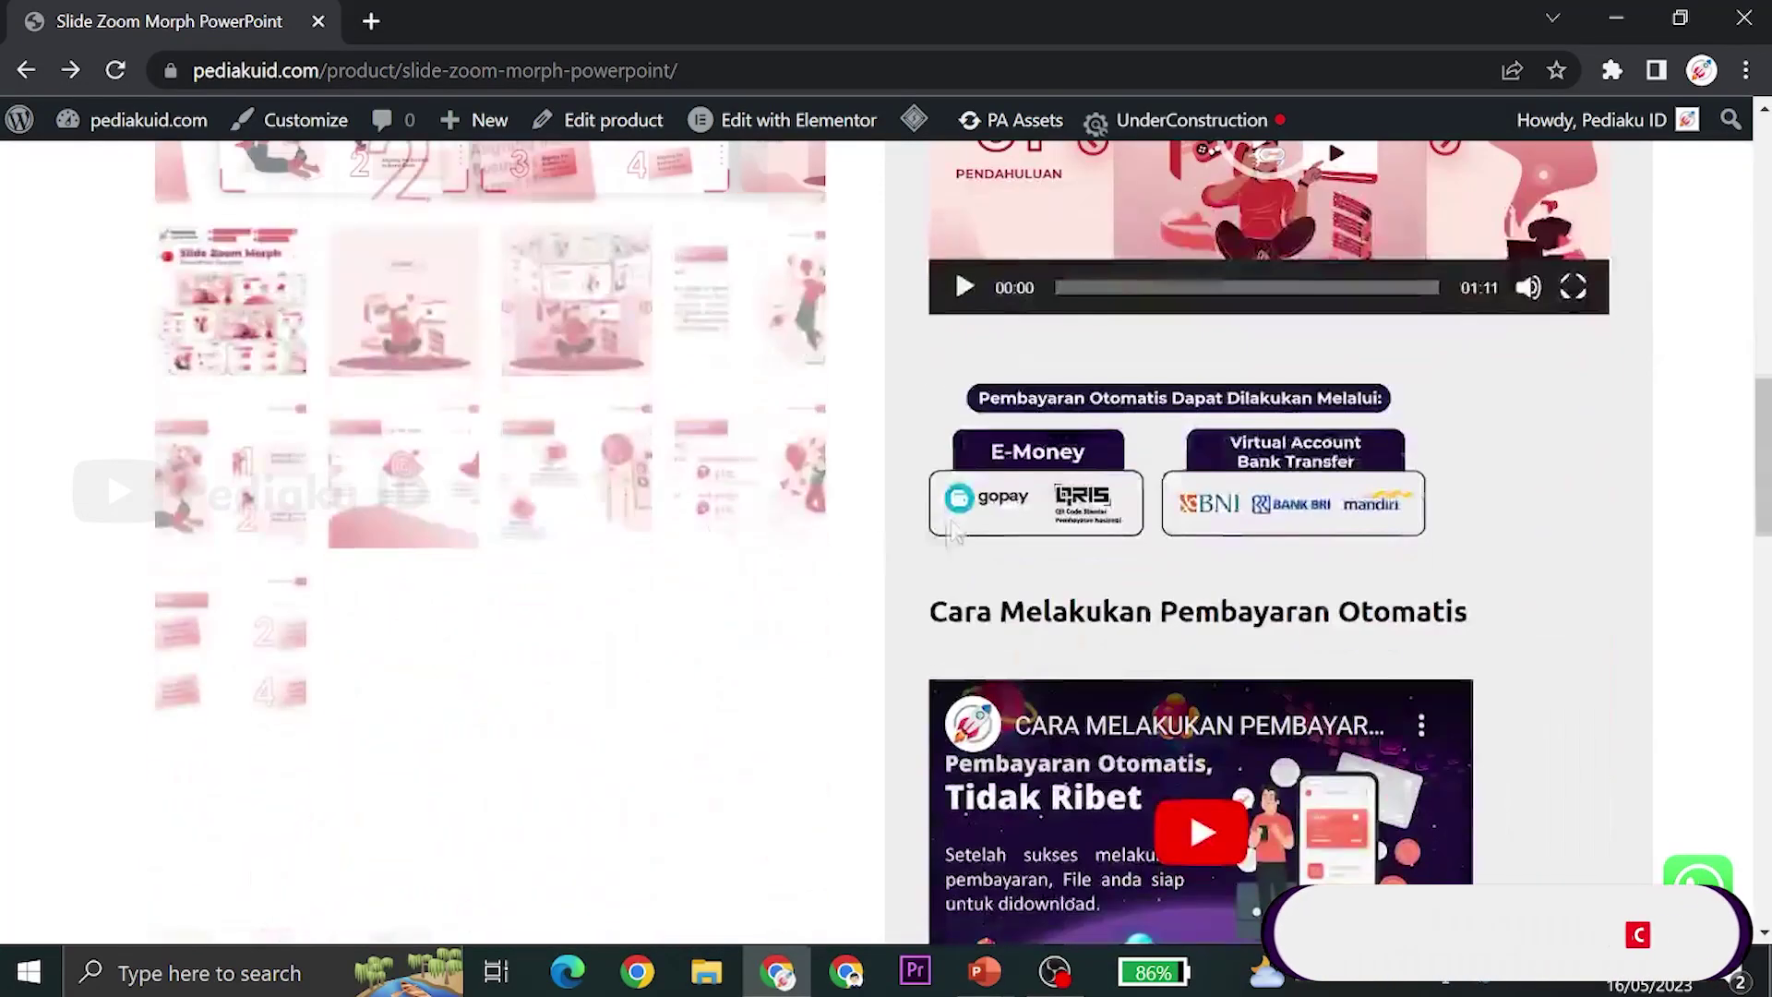
scroll(1343, 681, down, 2)
scroll(1342, 680, up, 10)
scroll(1354, 451, down, 1)
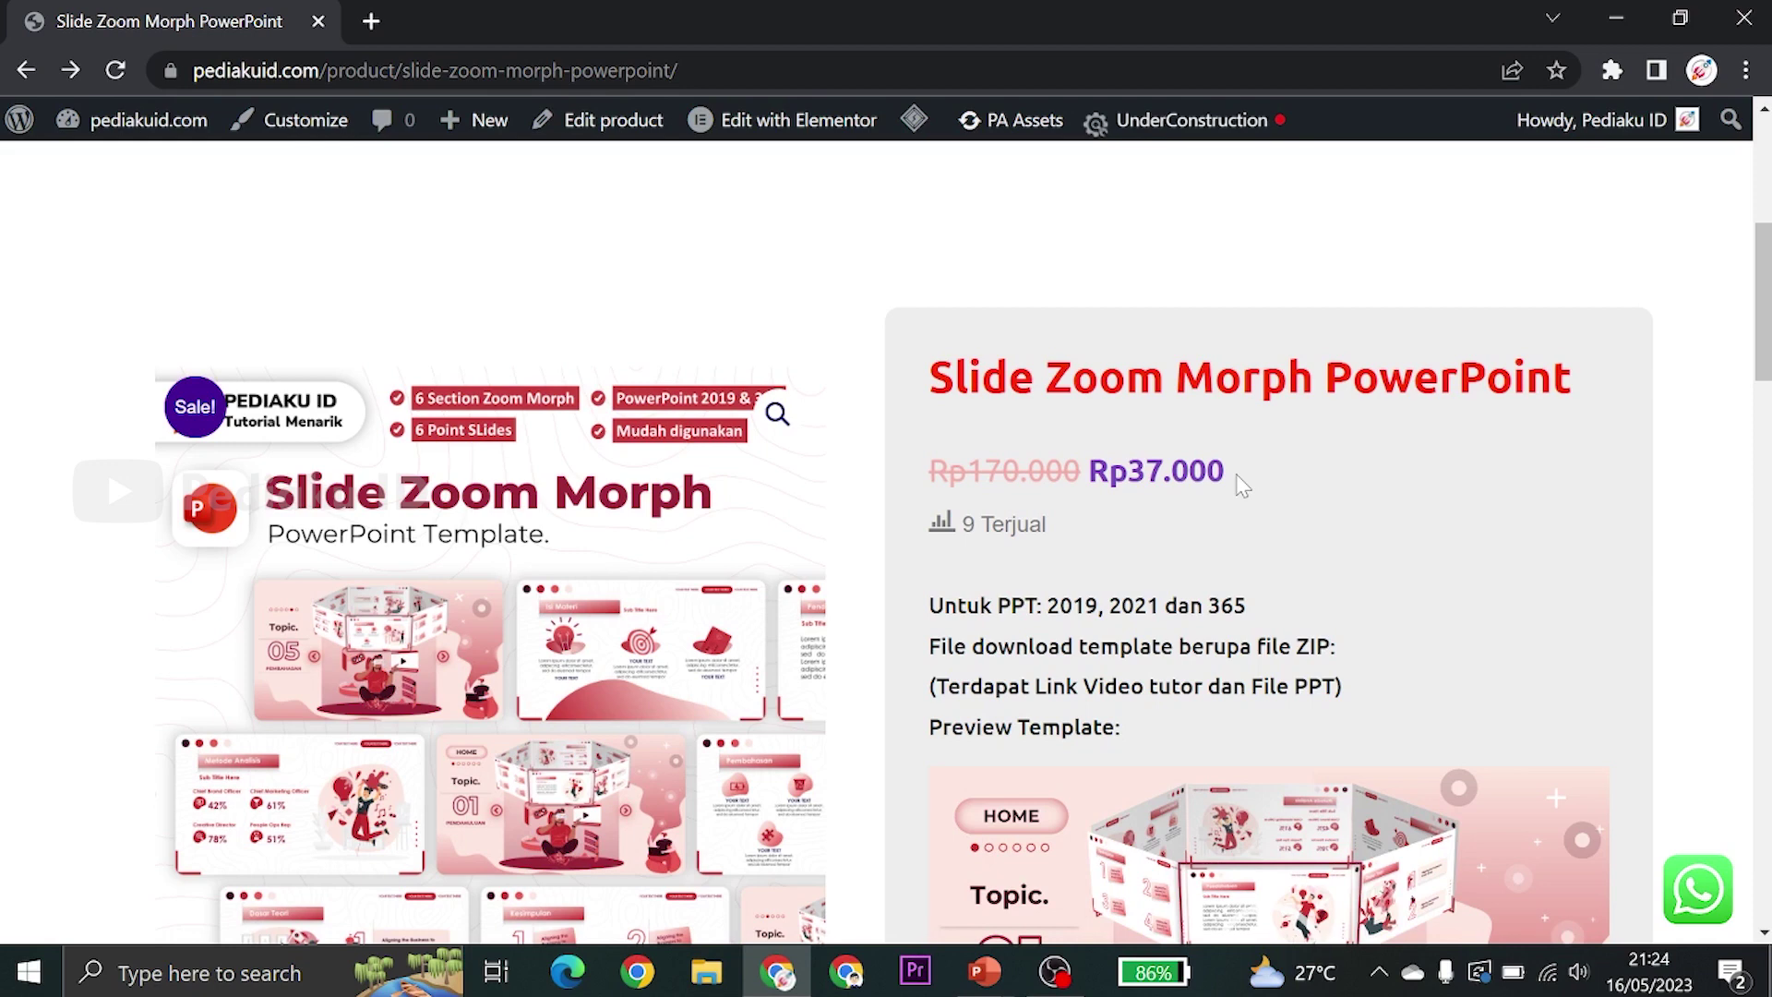
scroll(1277, 430, down, 1)
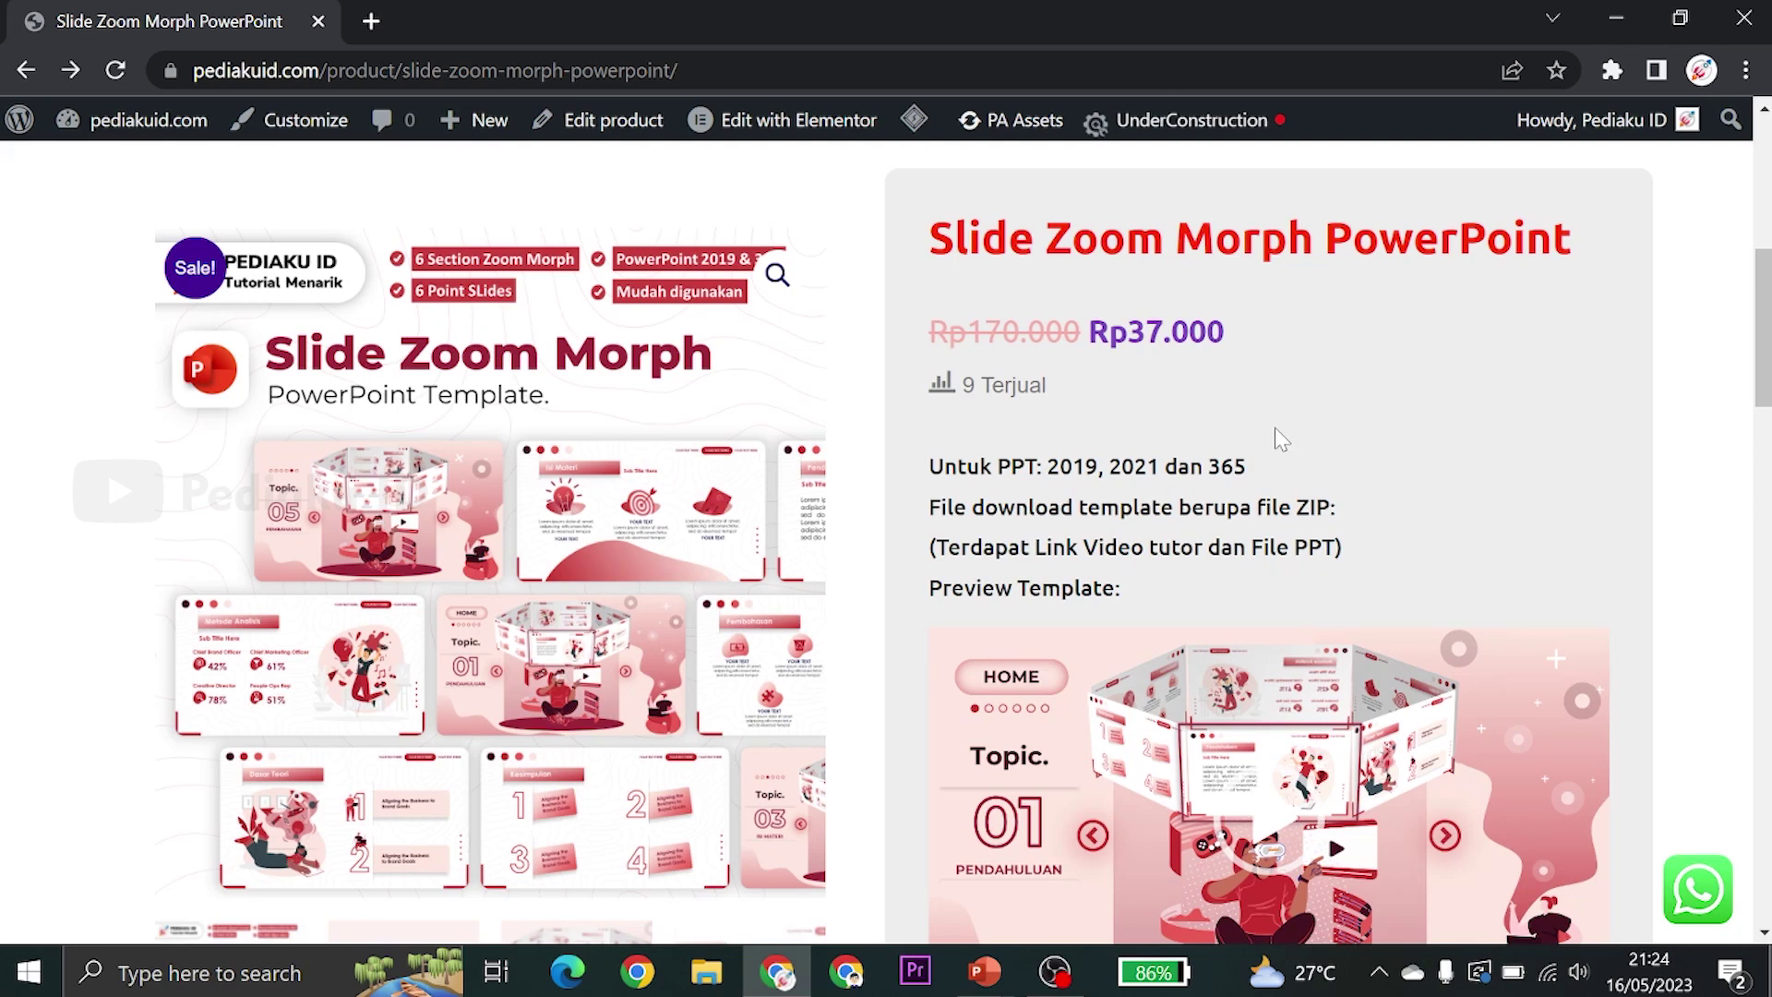
scroll(1276, 429, down, 1)
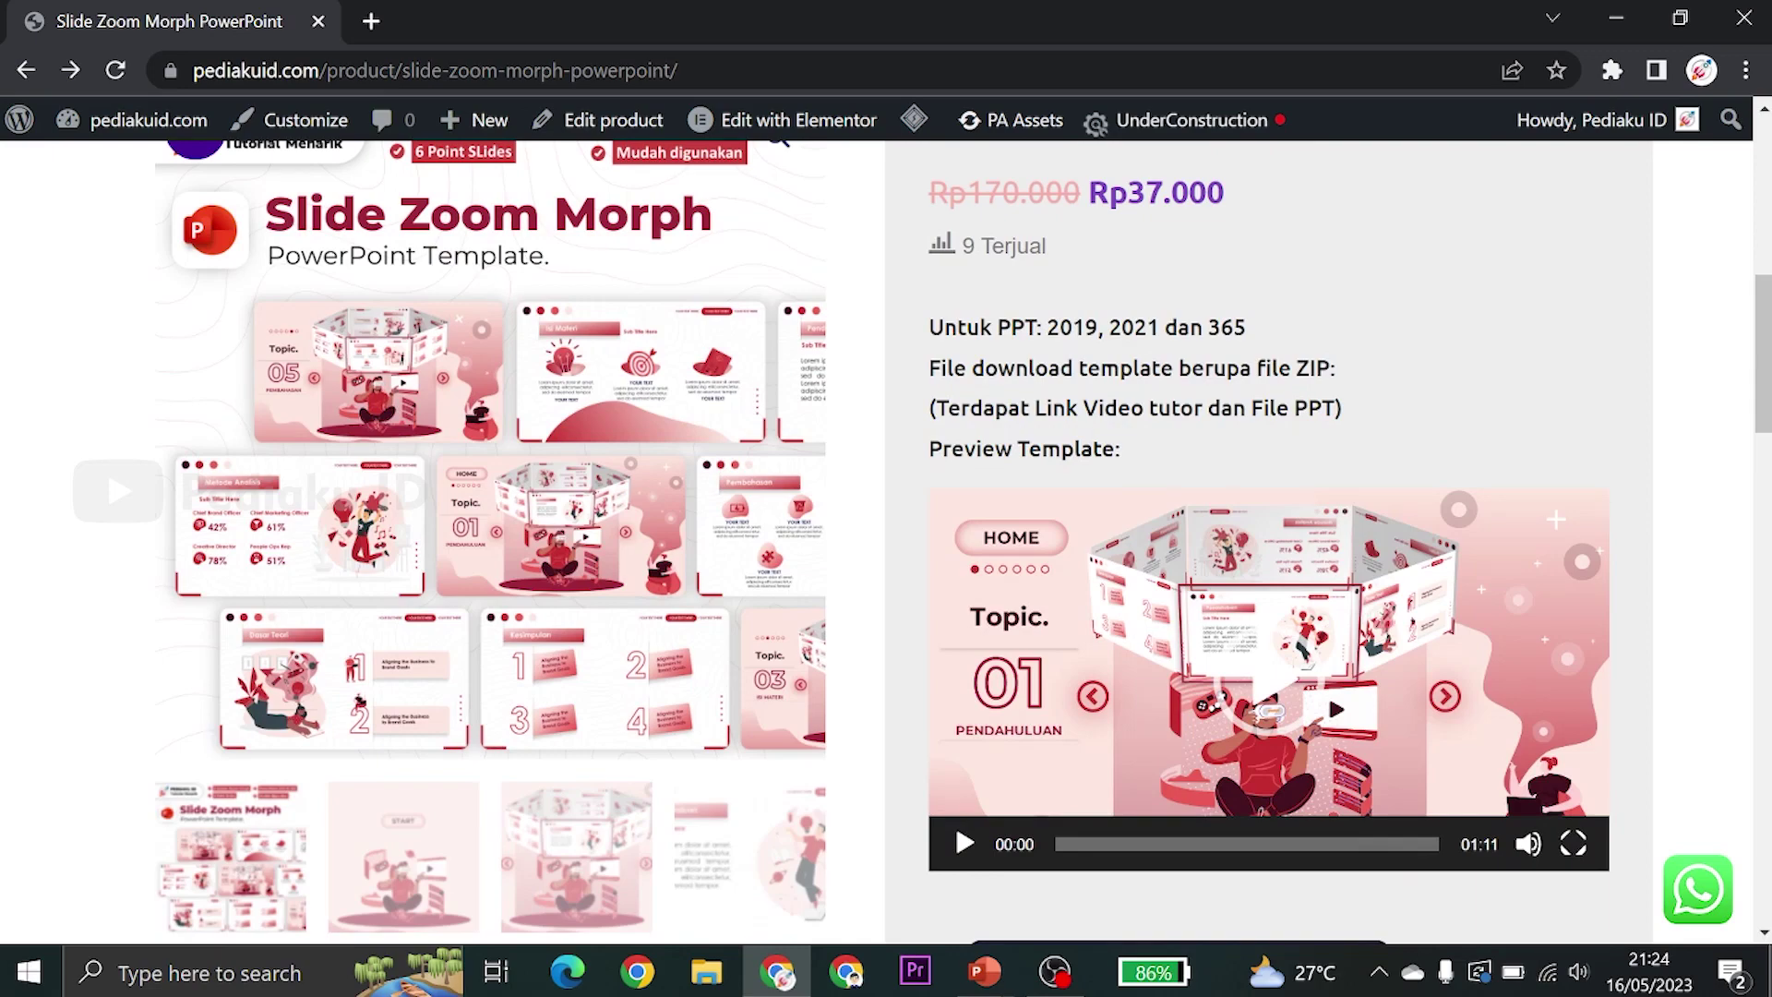
scroll(1275, 543, down, 2)
scroll(1276, 543, down, 2)
scroll(1275, 543, down, 2)
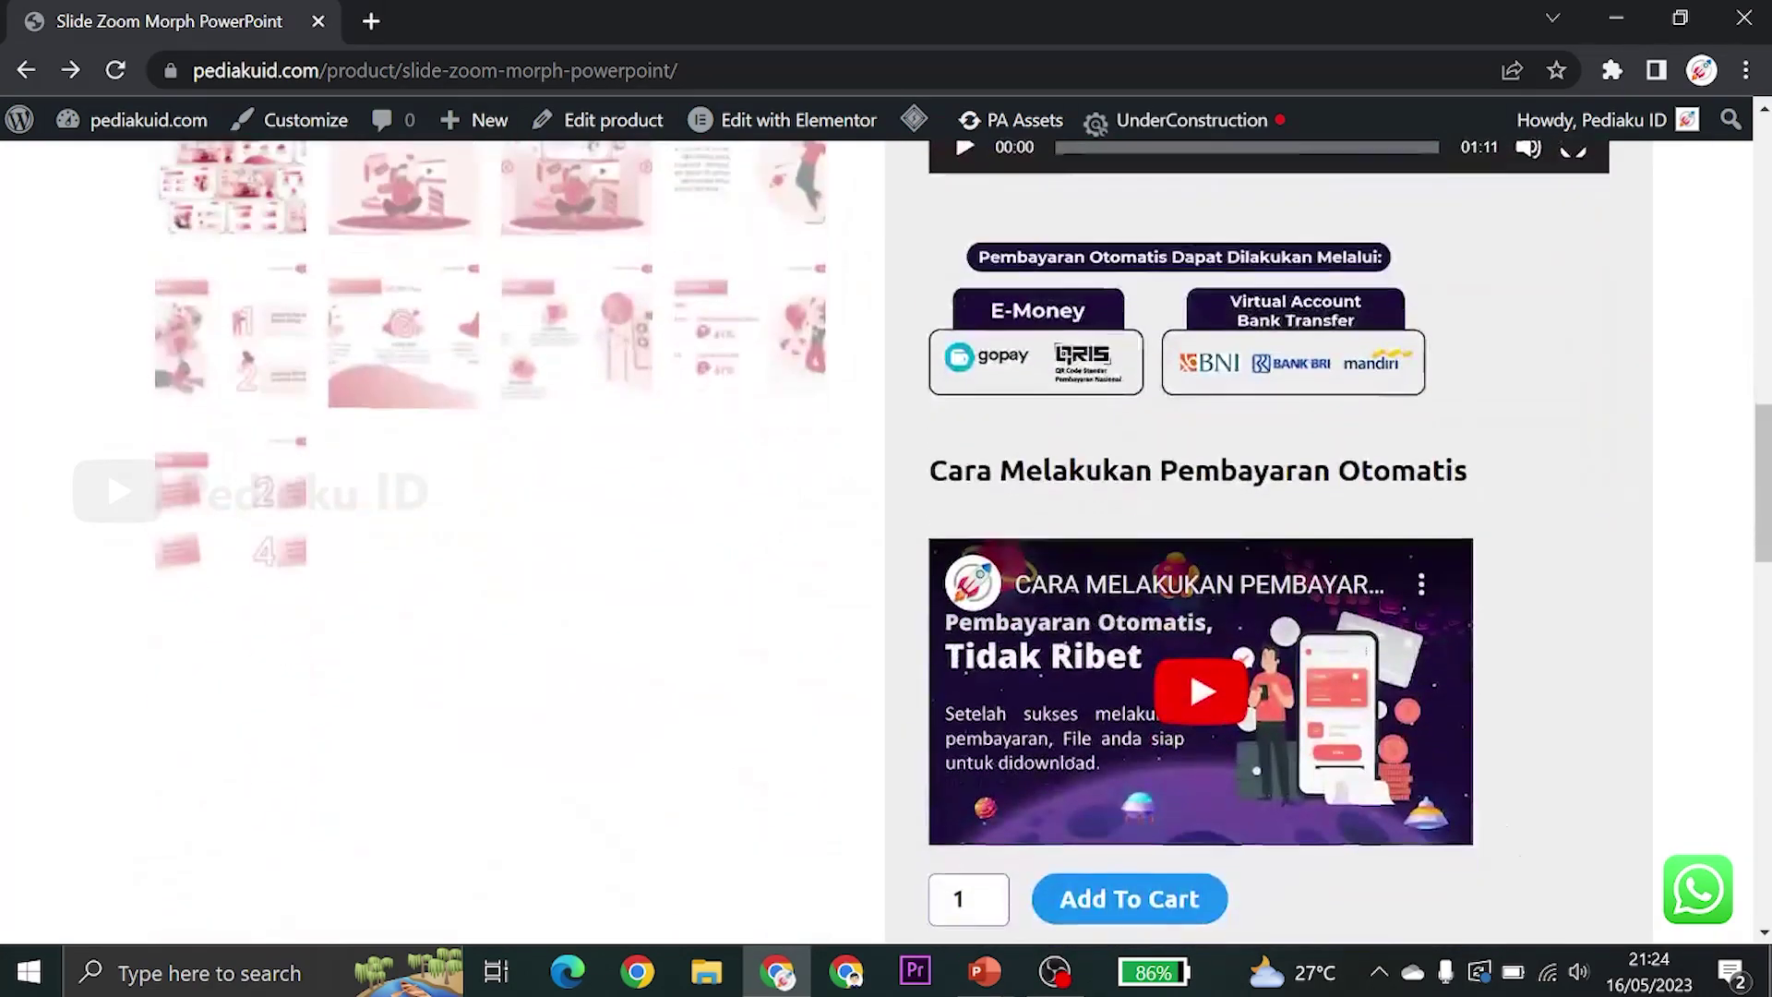
scroll(1276, 543, down, 2)
scroll(1276, 543, up, 2)
scroll(1098, 366, up, 1)
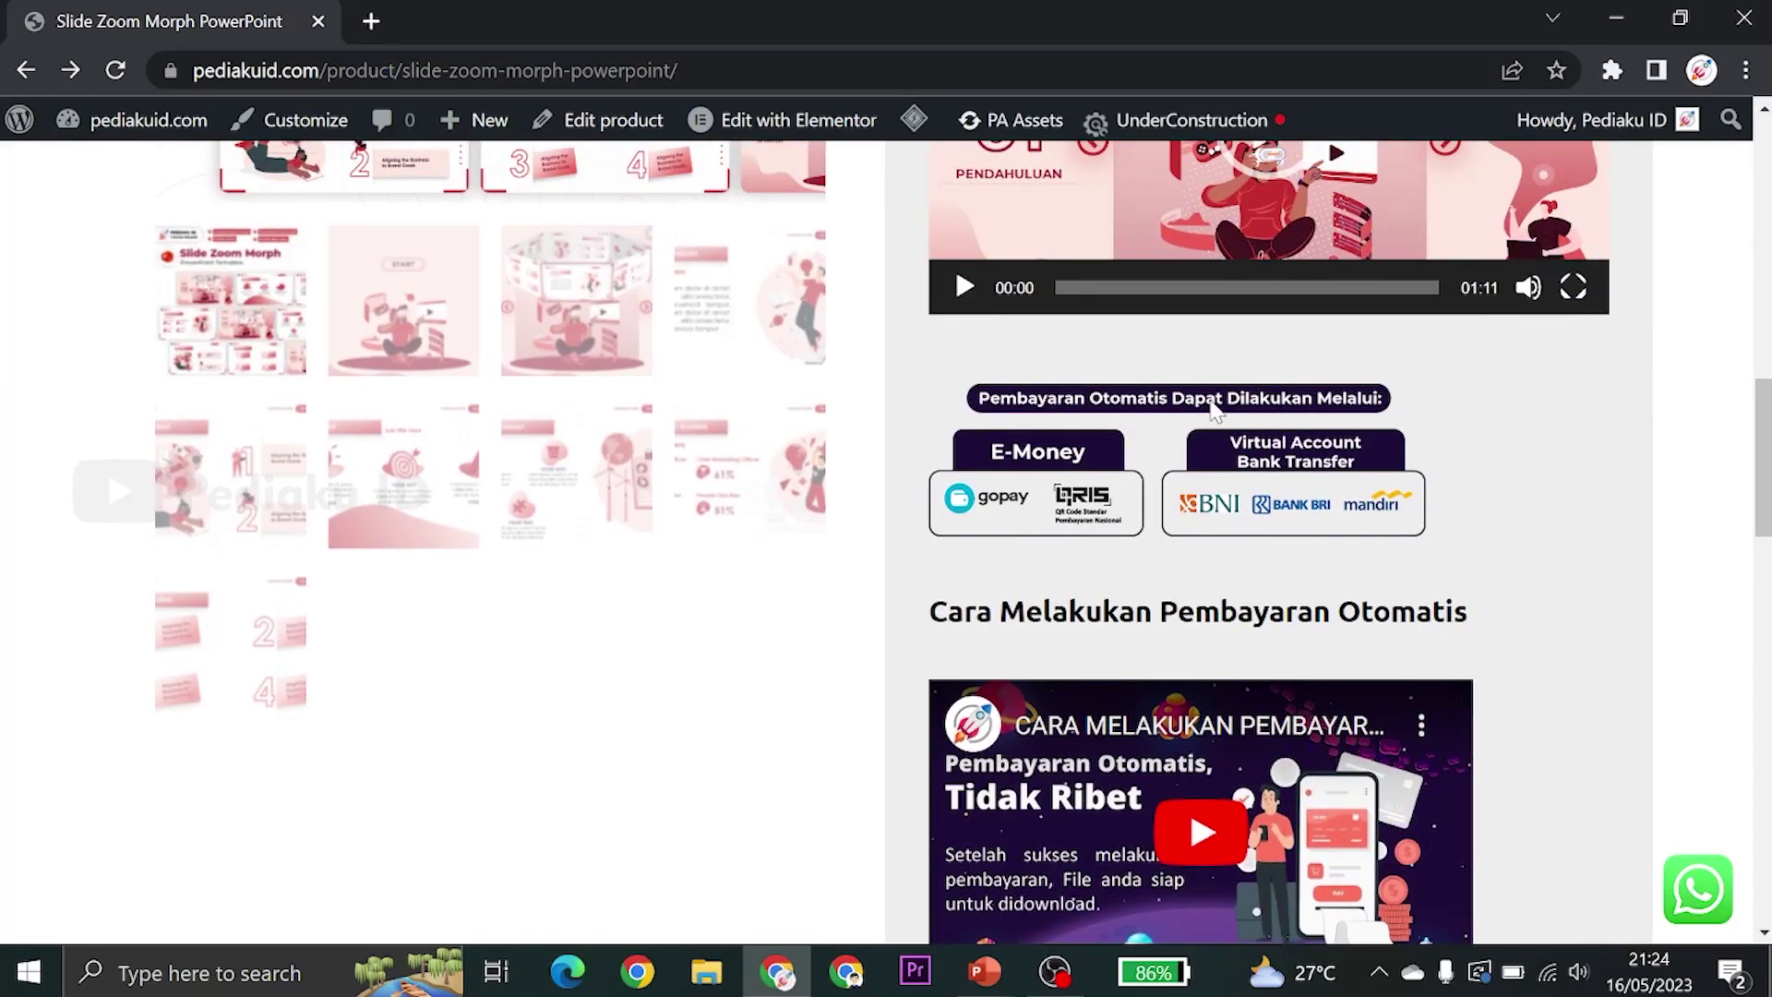
scroll(1126, 452, down, 3)
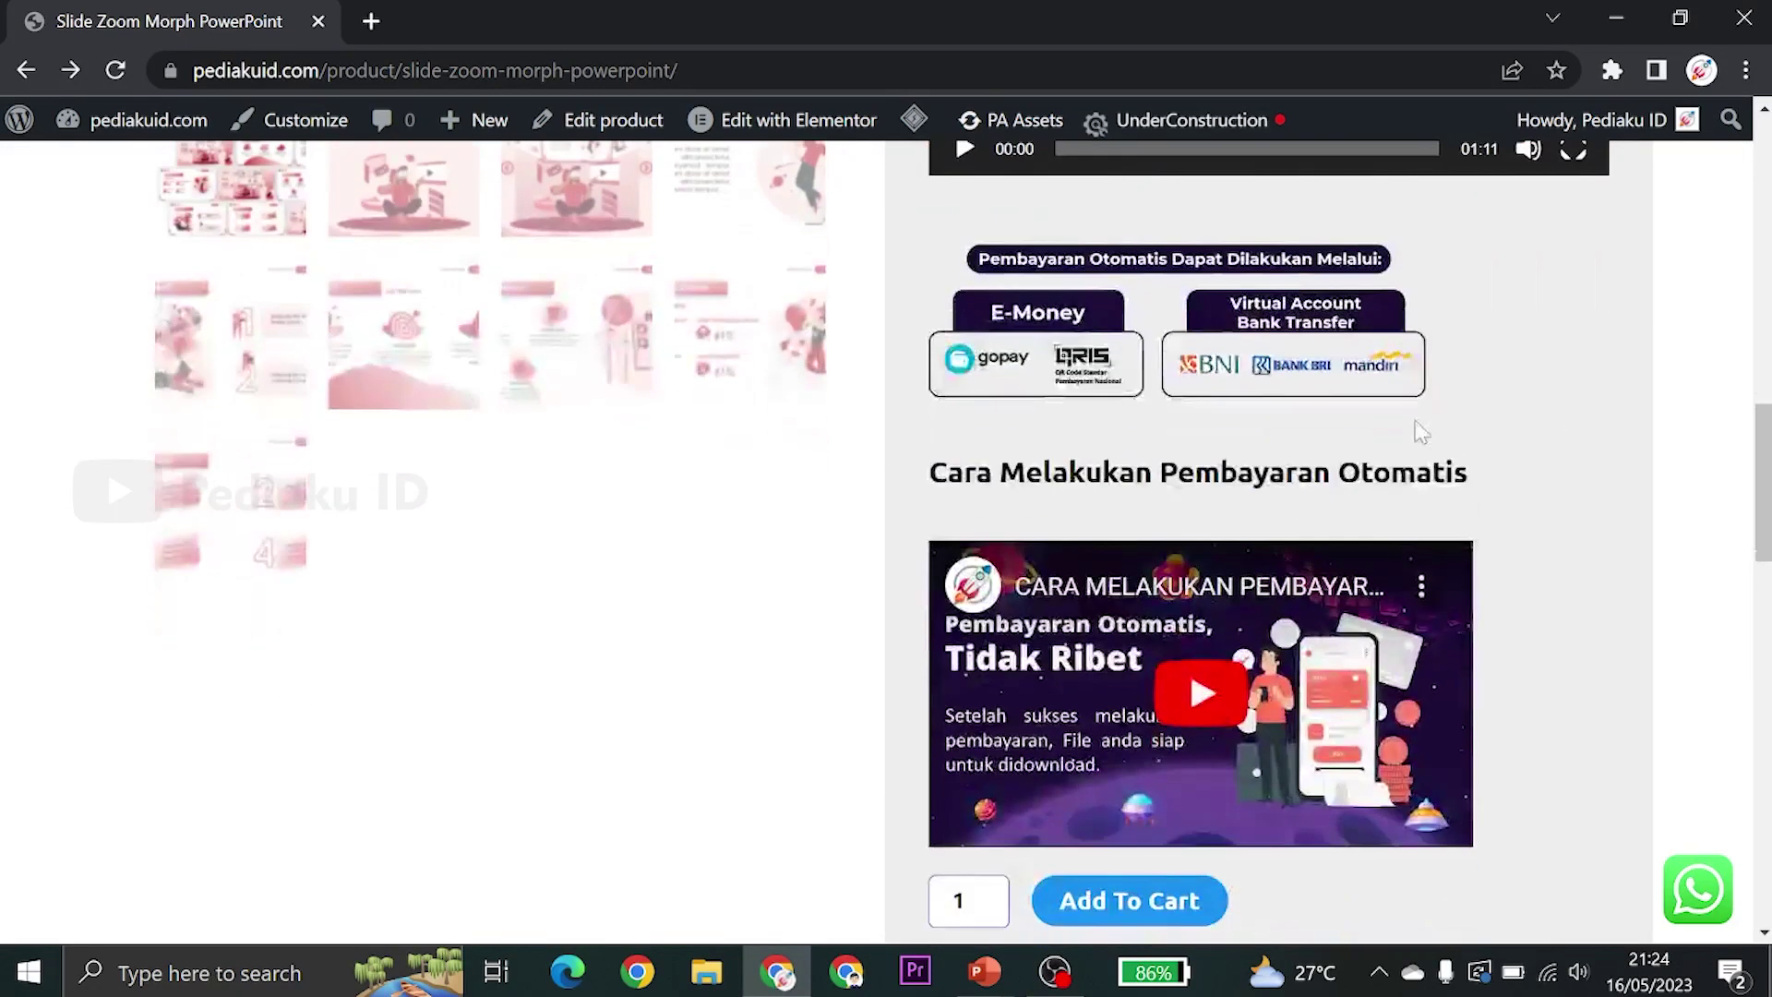
scroll(800, 617, up, 1)
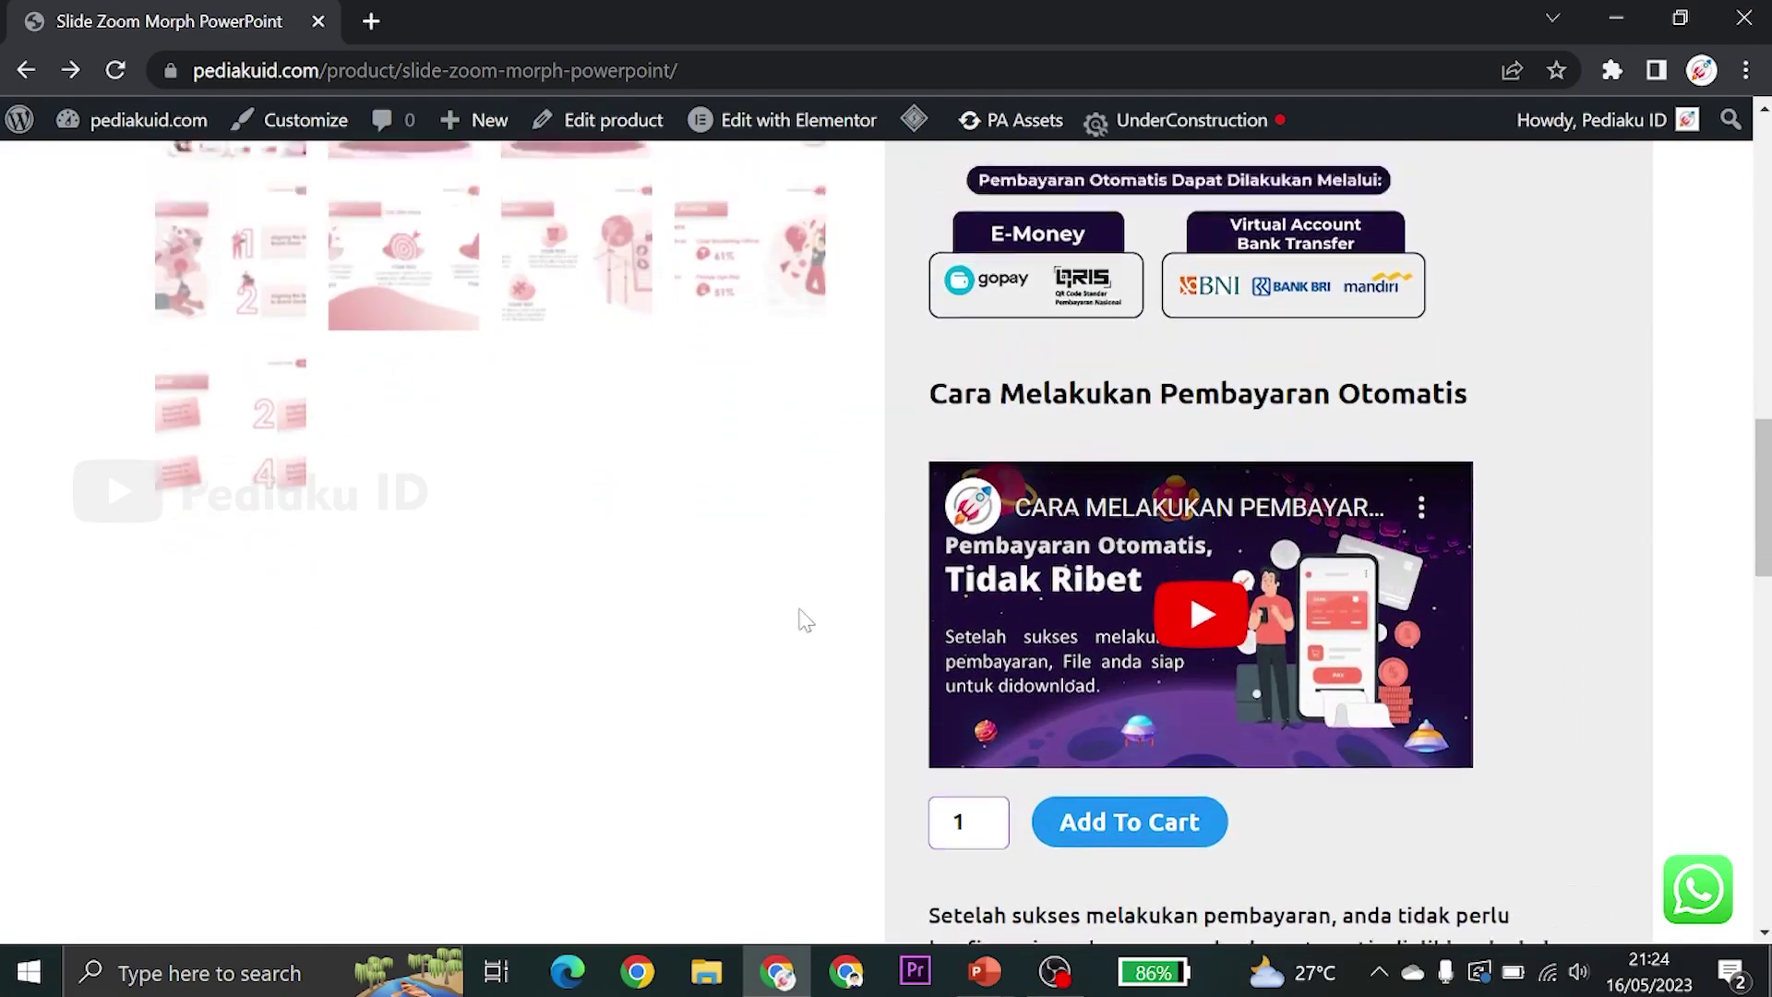
scroll(879, 429, up, 5)
scroll(879, 429, down, 6)
scroll(879, 429, down, 1)
scroll(881, 437, down, 9)
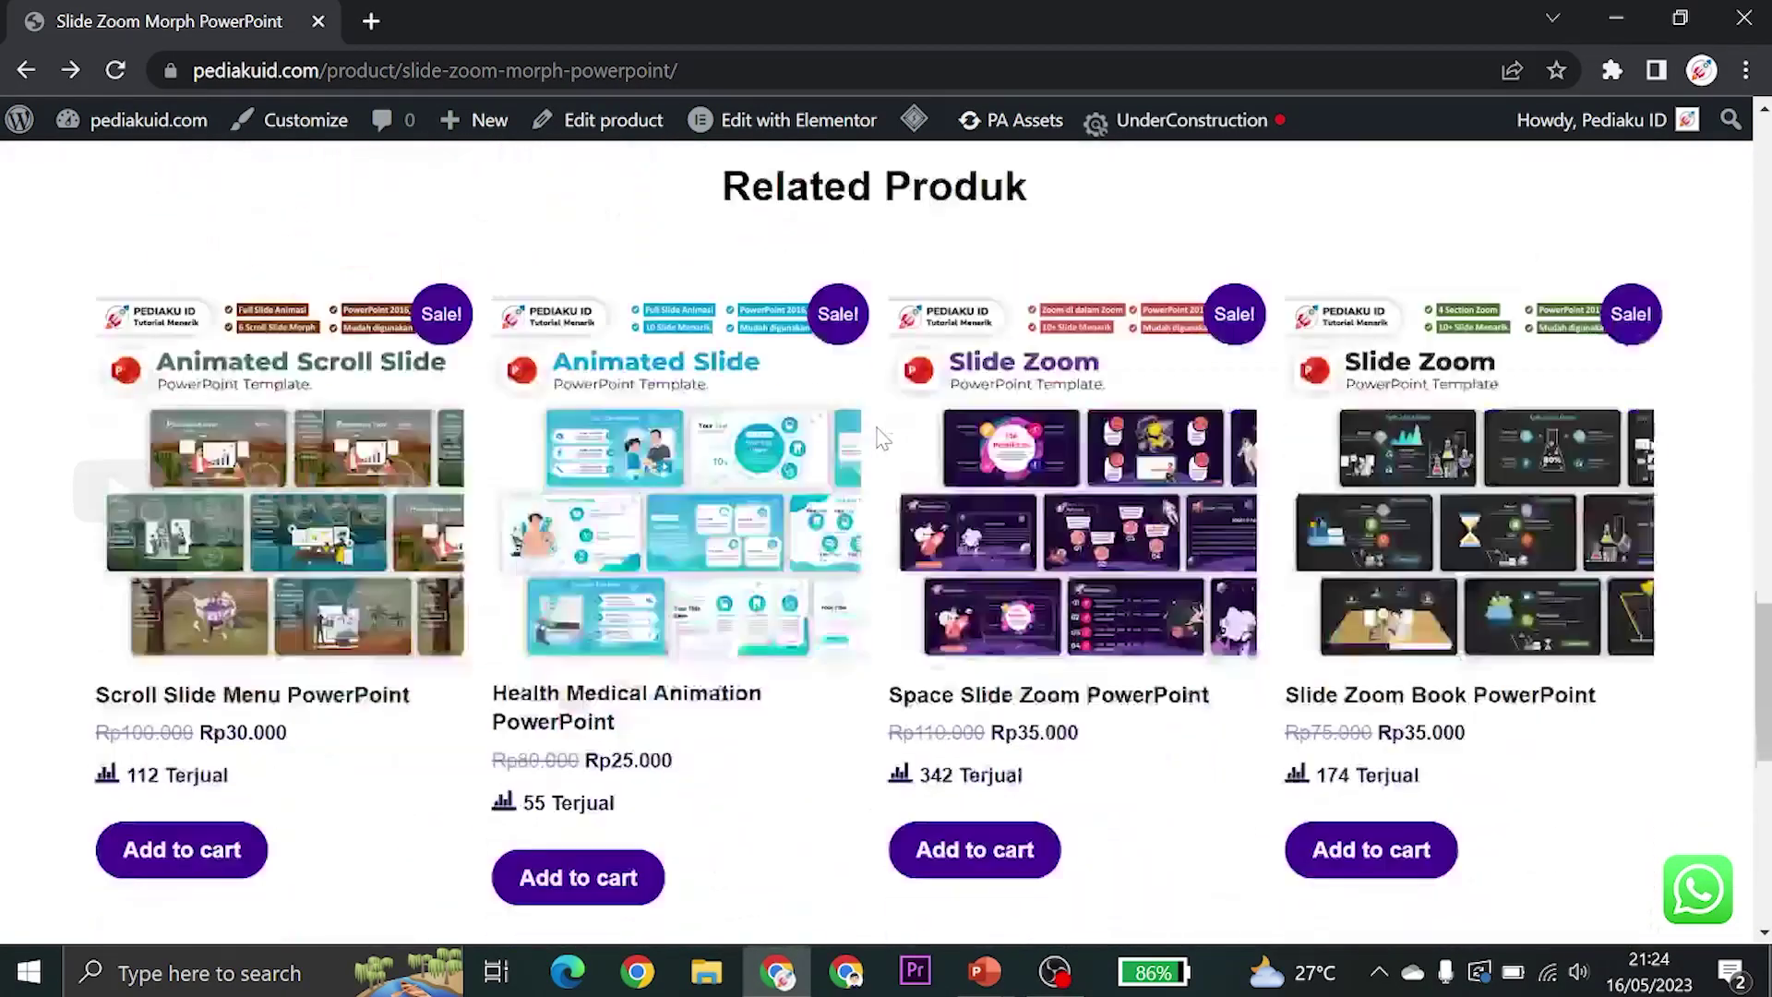
scroll(646, 462, up, 2)
scroll(397, 478, down, 1)
scroll(395, 478, down, 2)
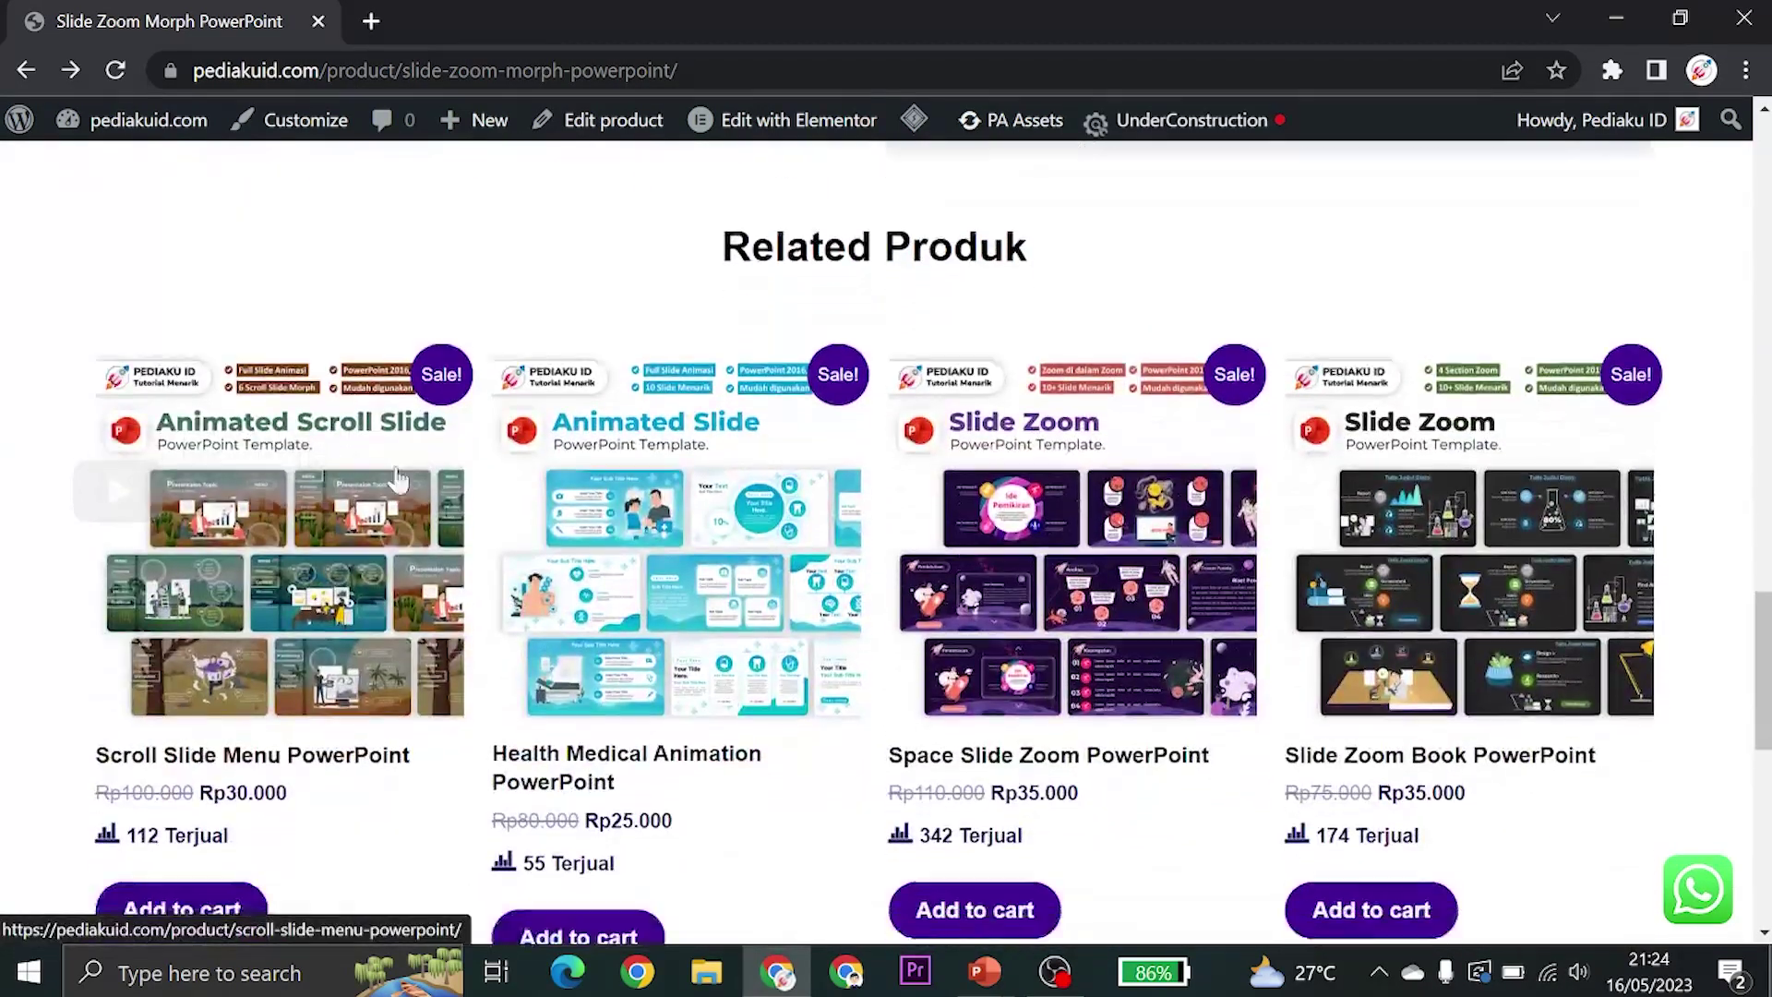
scroll(501, 484, up, 1)
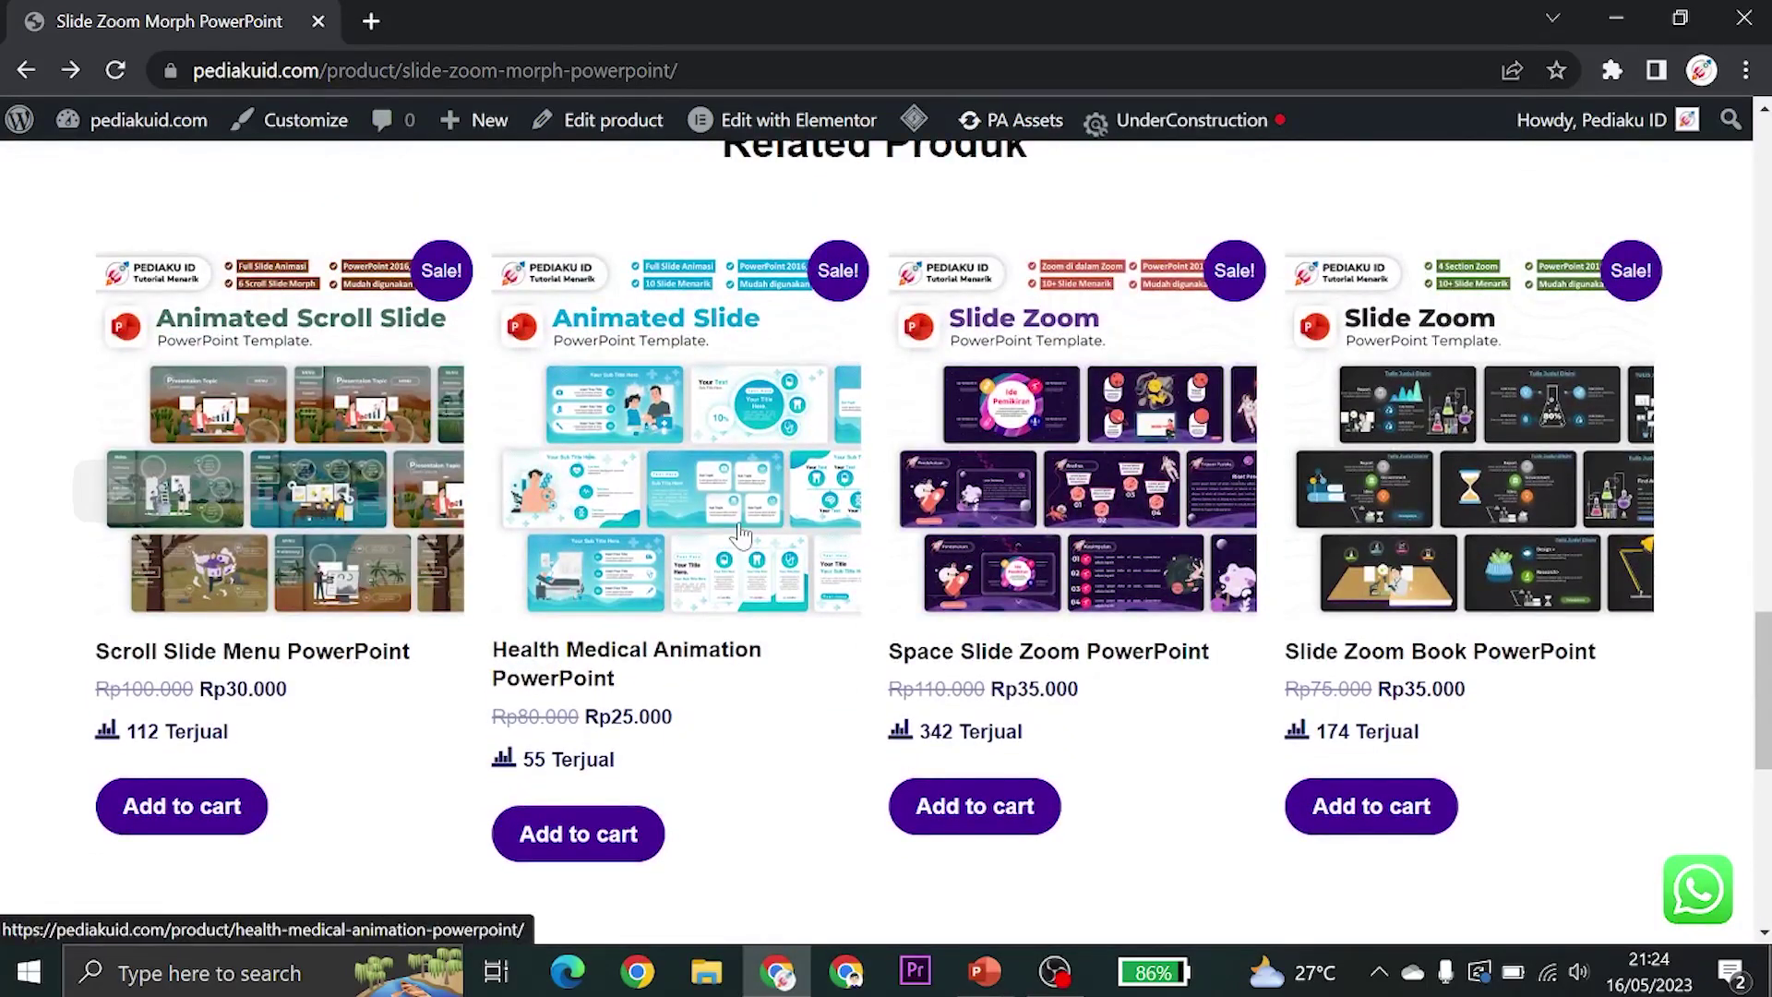
scroll(1006, 586, up, 7)
scroll(927, 702, up, 8)
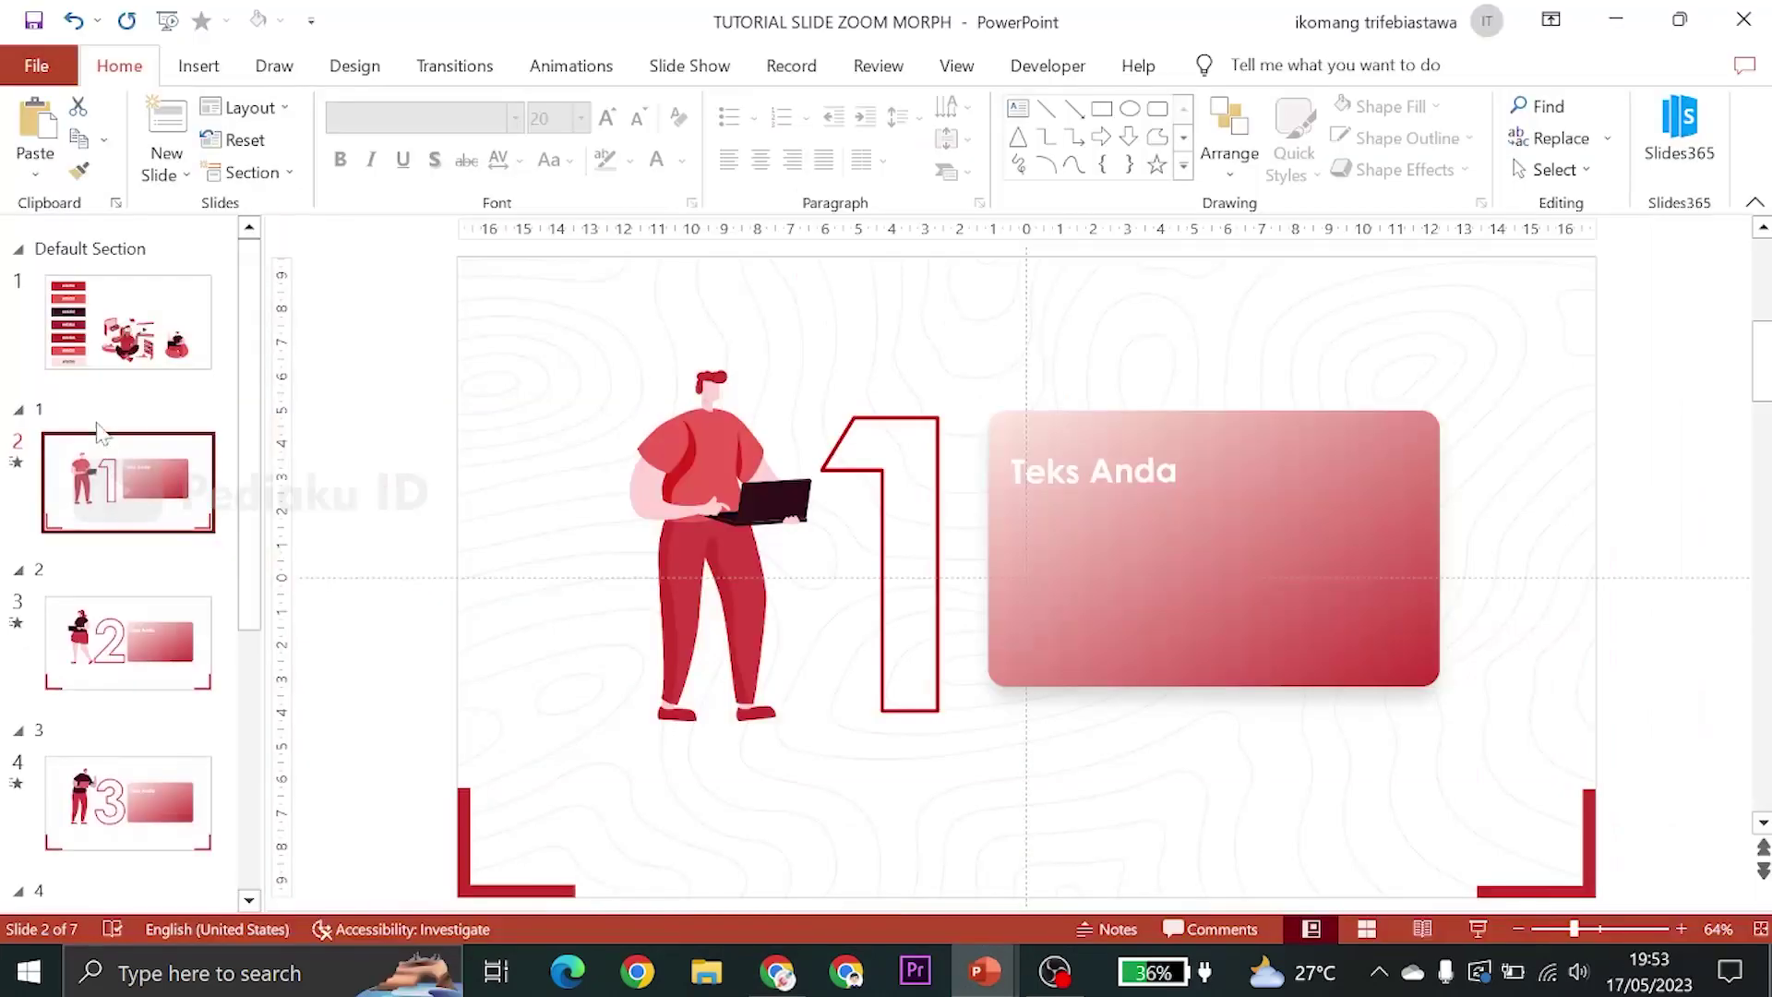
Insert a Blank layout slide after the colour-palette slide
scroll(143, 627, down, 3)
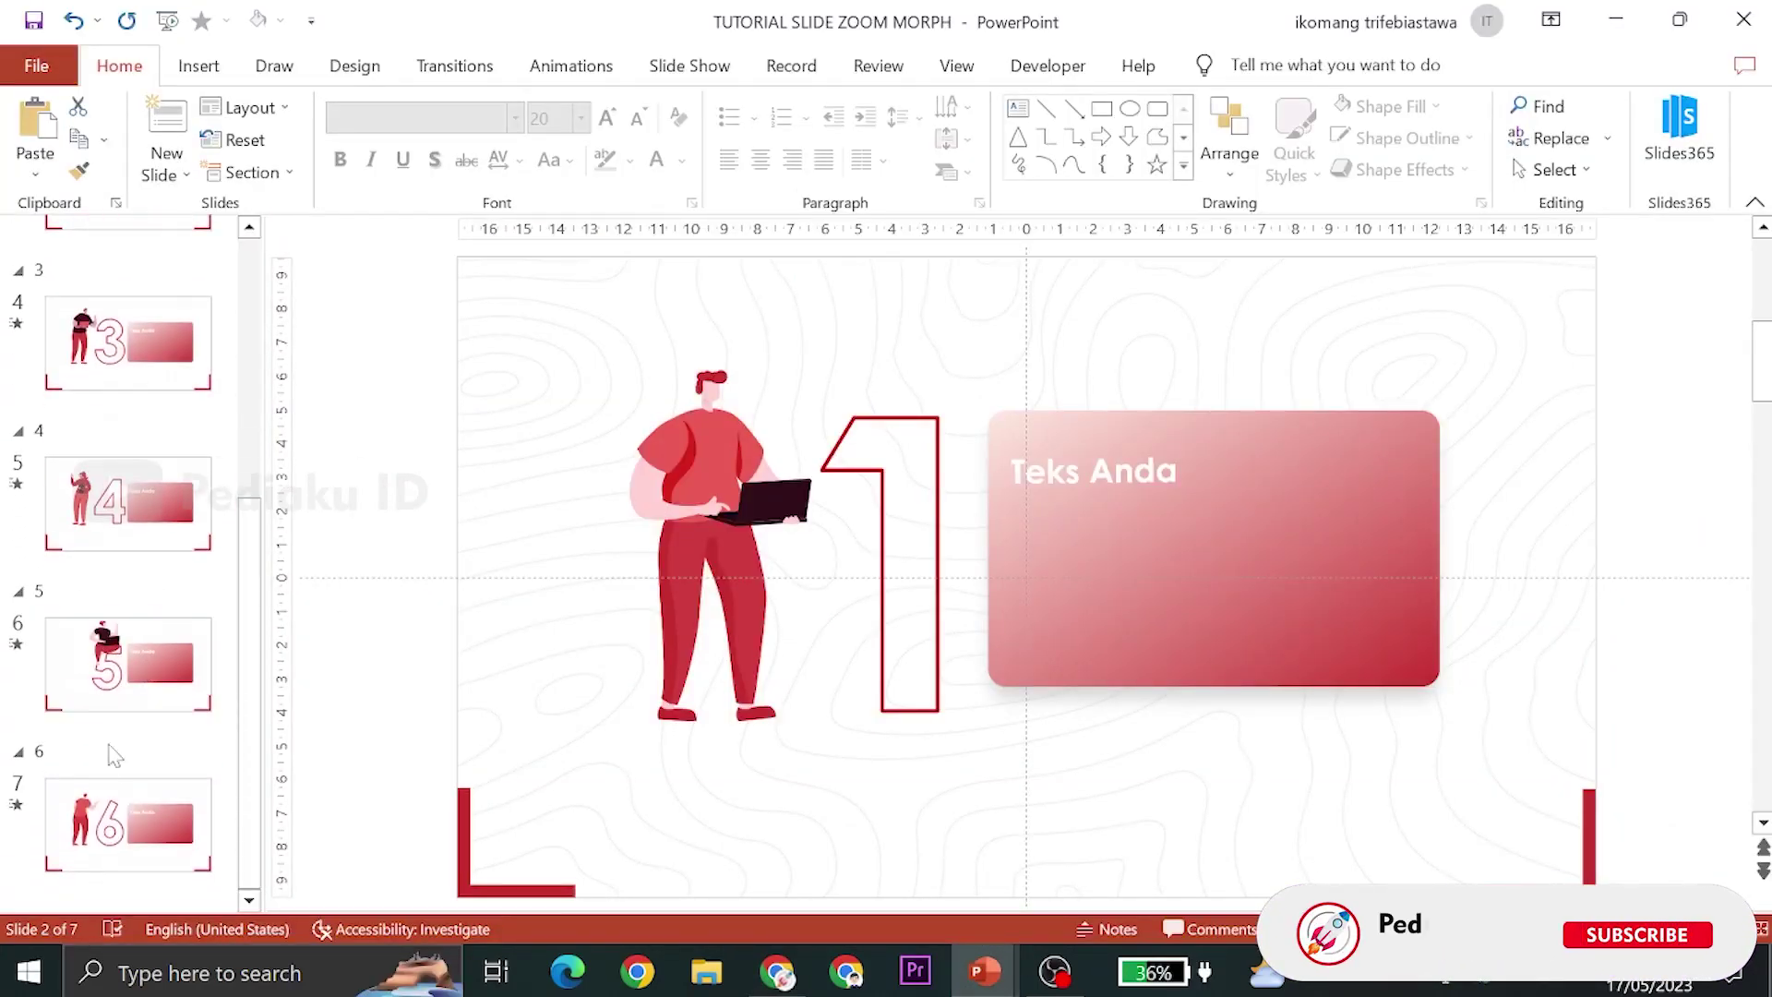
scroll(123, 594, up, 3)
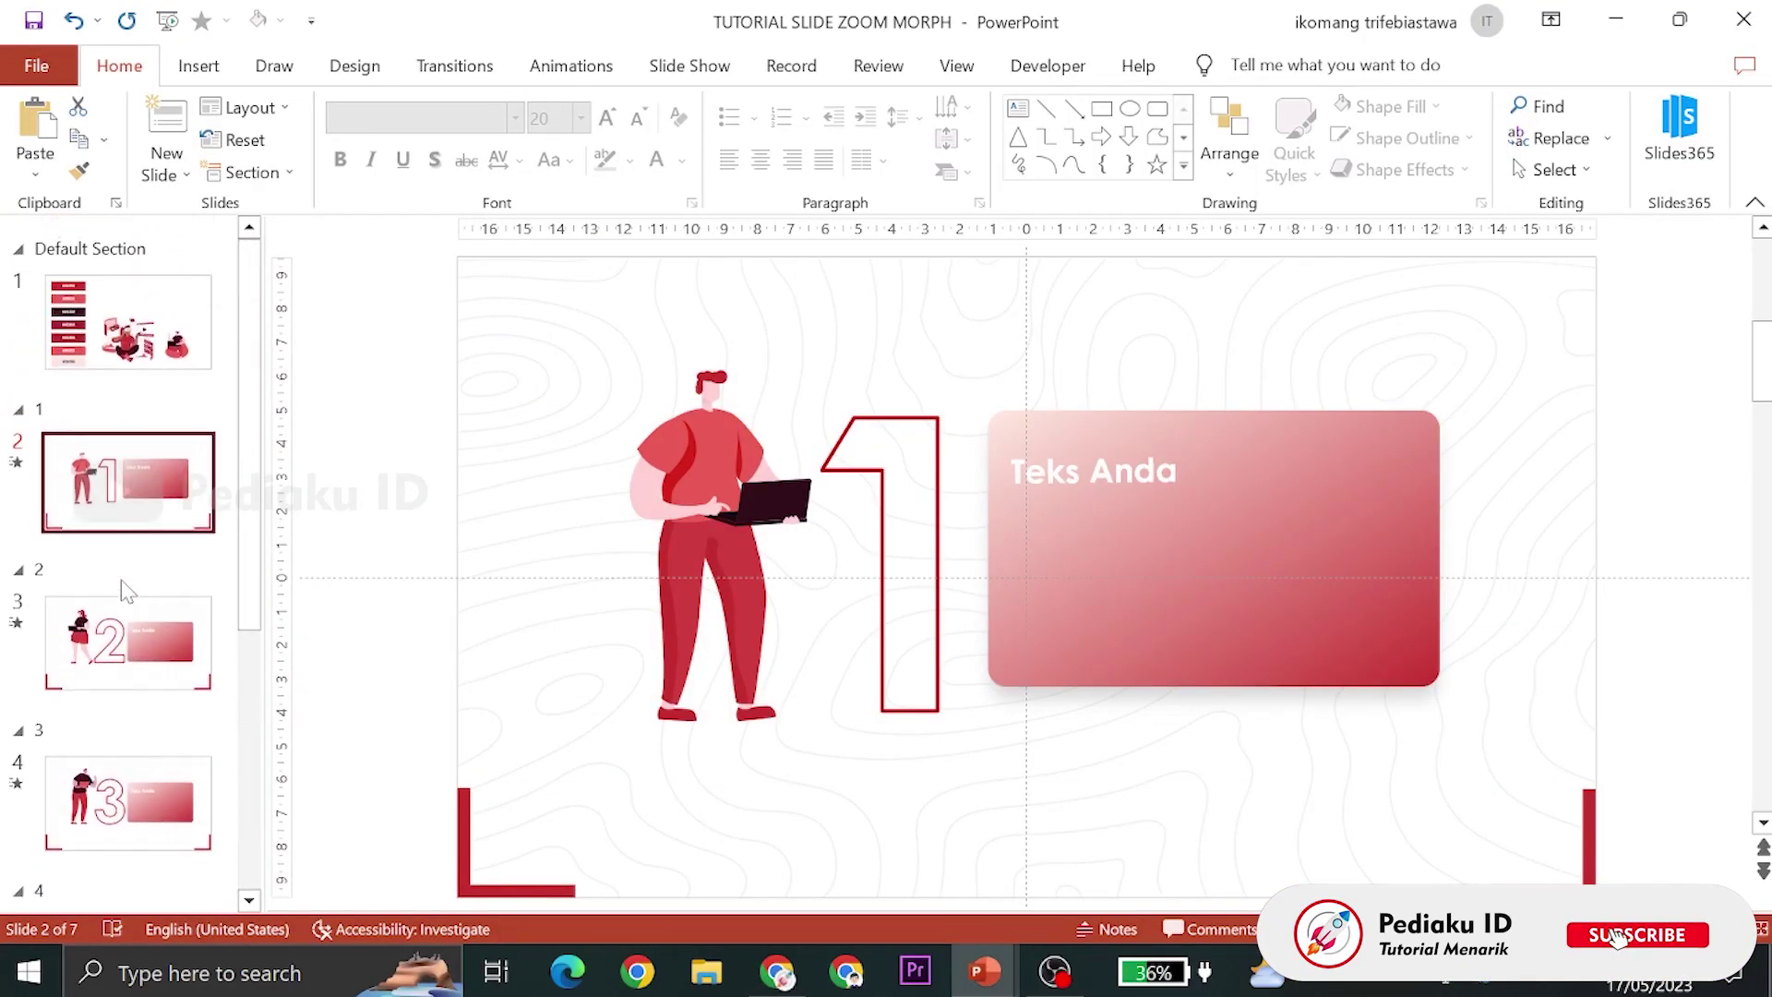
click(129, 323)
click(166, 165)
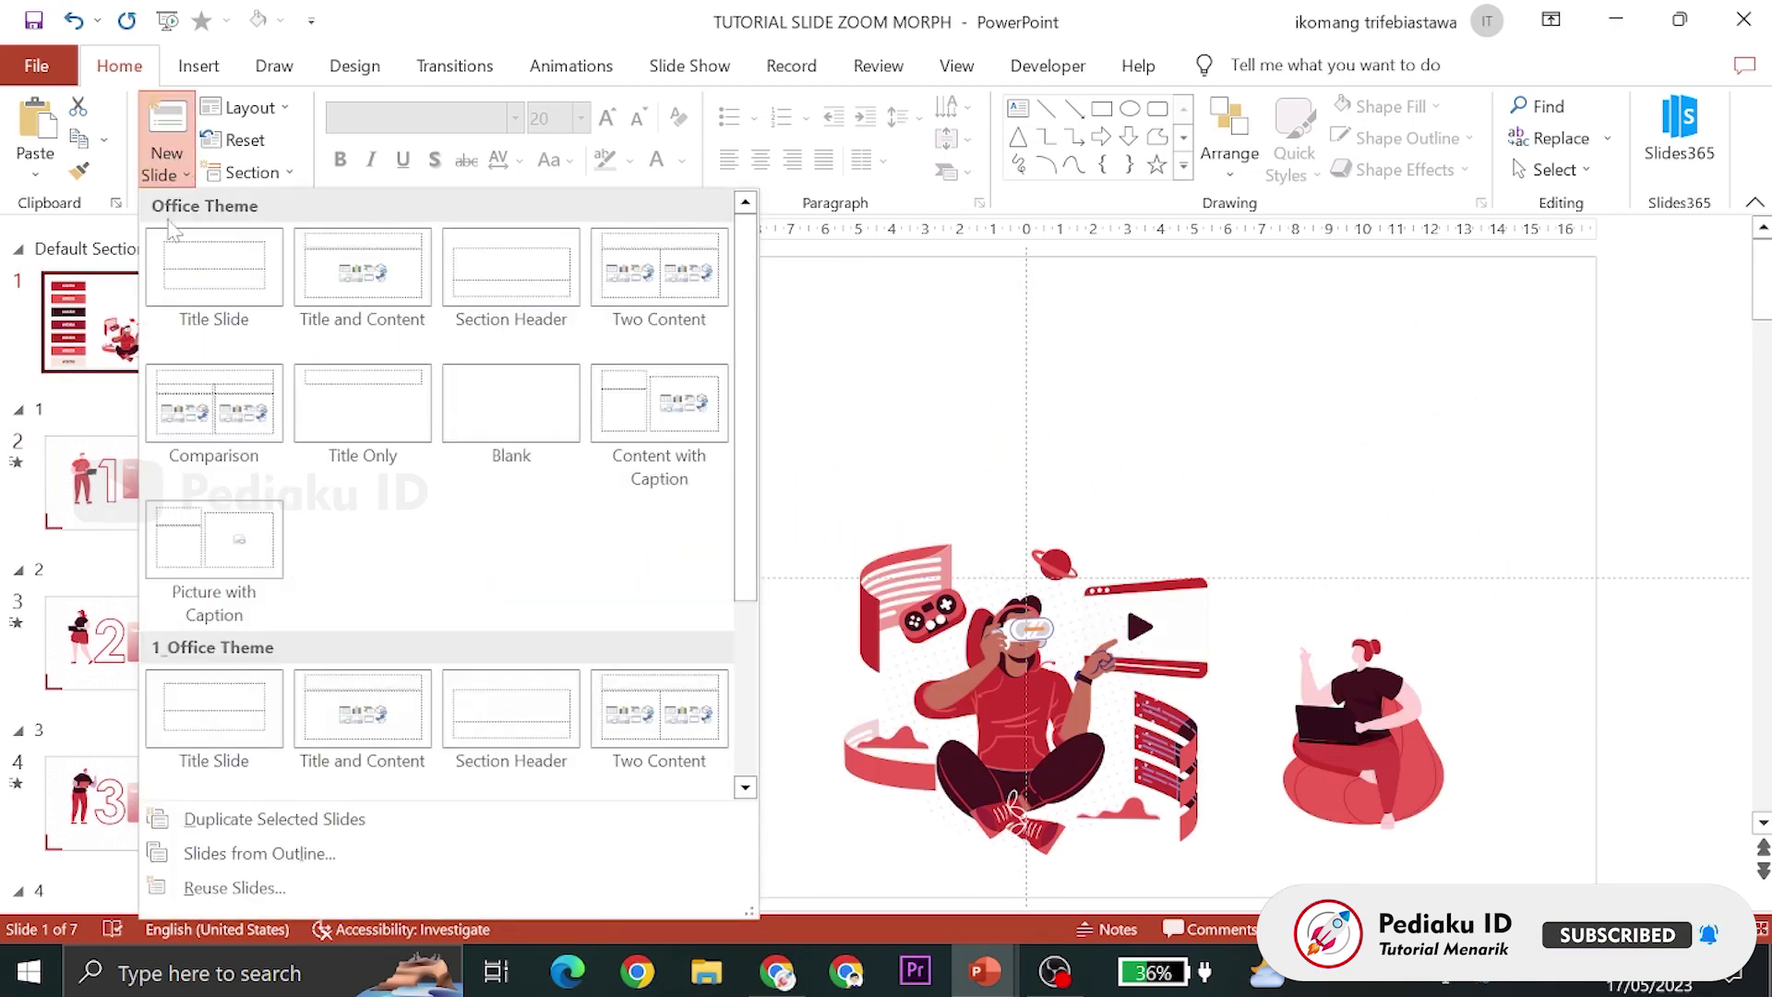
click(482, 449)
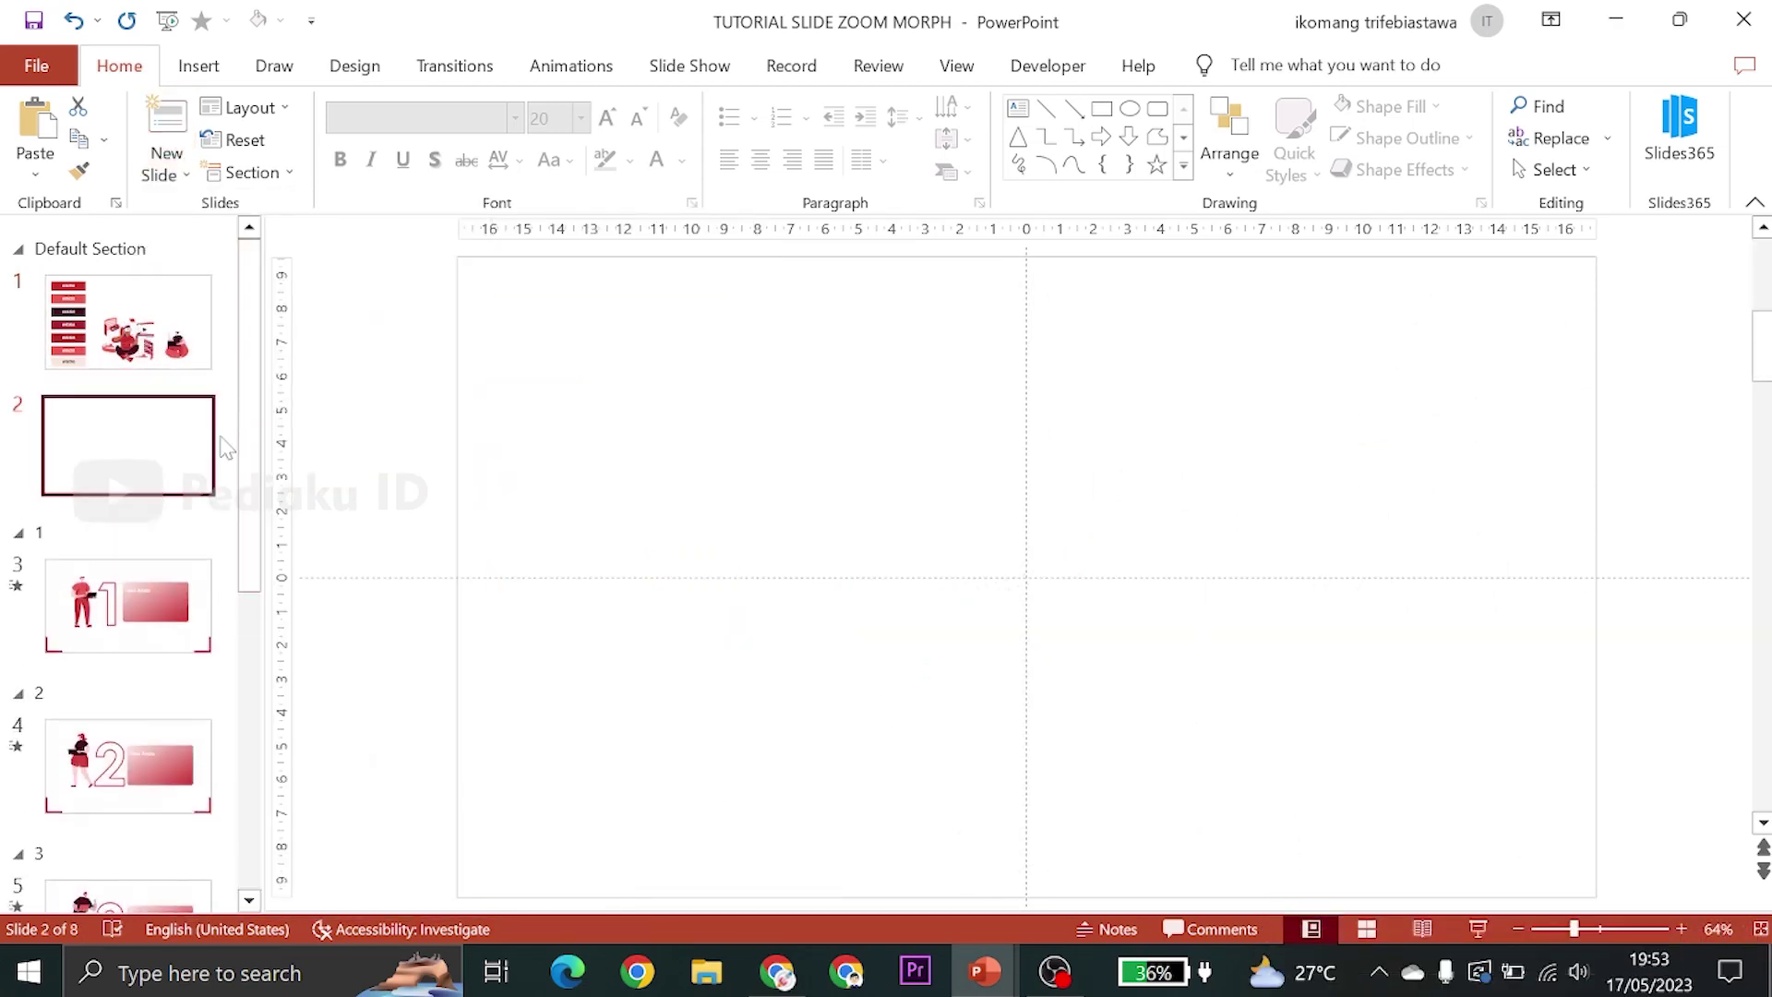
Copy the #FDE7E0 swatch from slide 1 and paste it onto the new slide 2
key(Up)
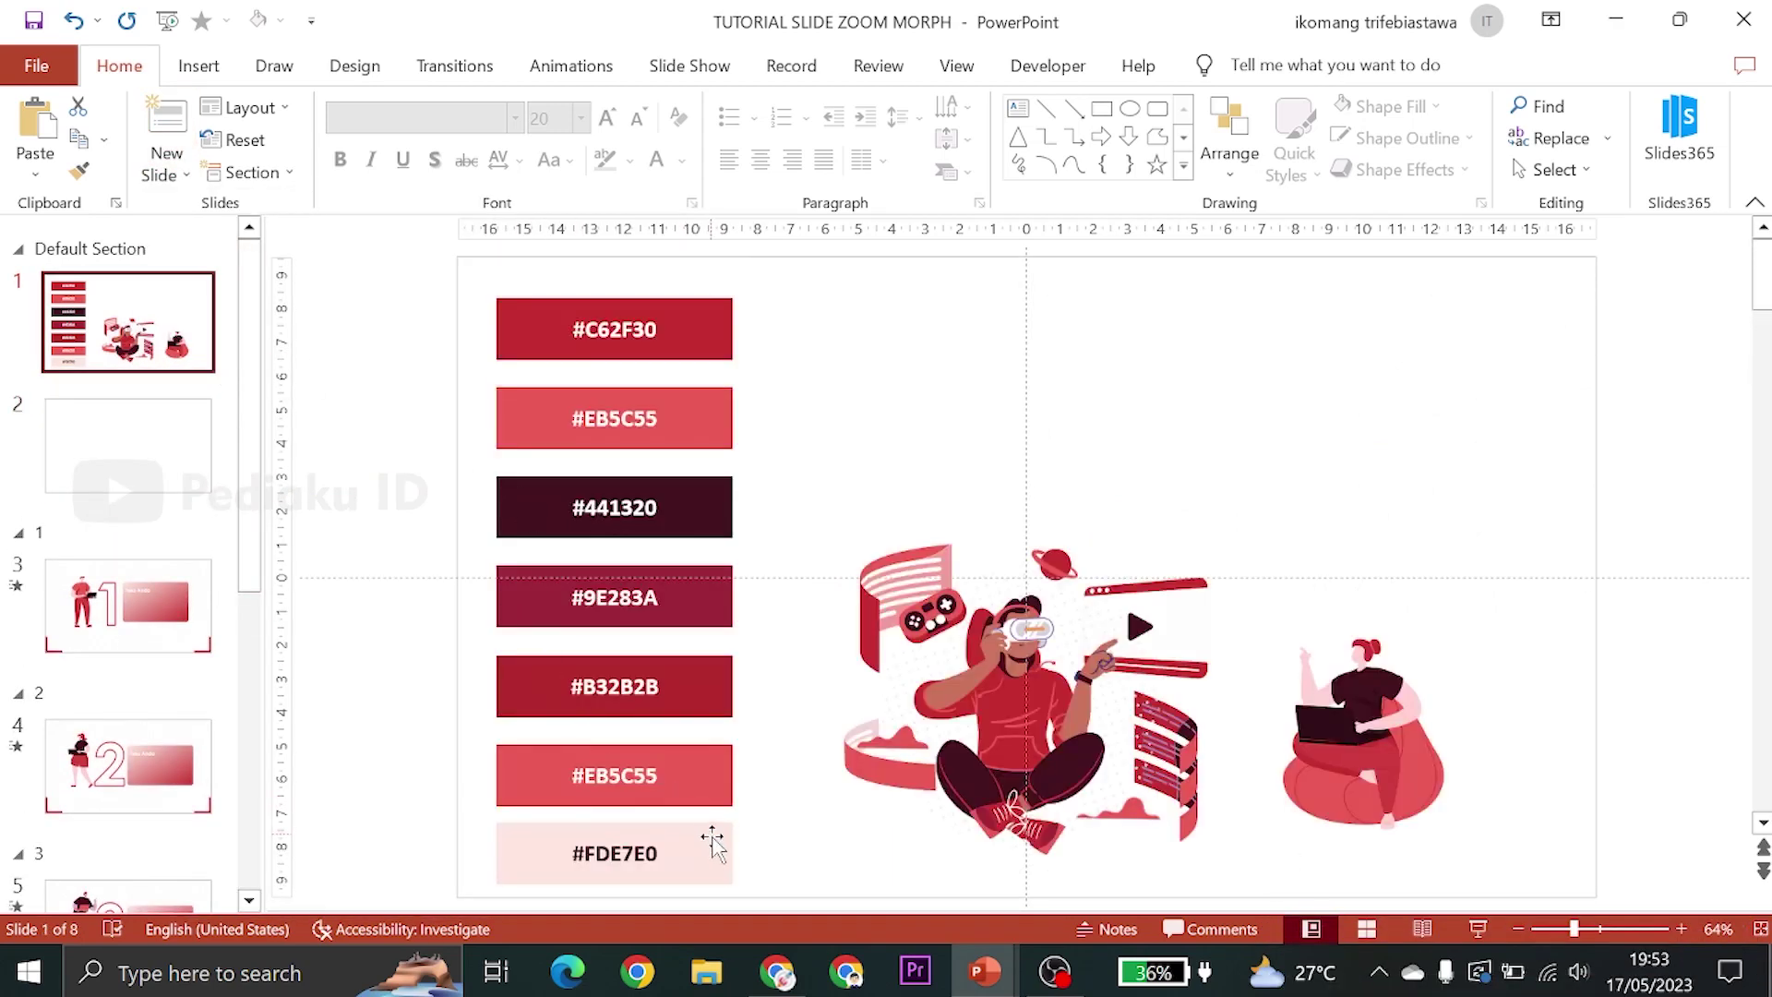
click(712, 844)
key(ctrl+c)
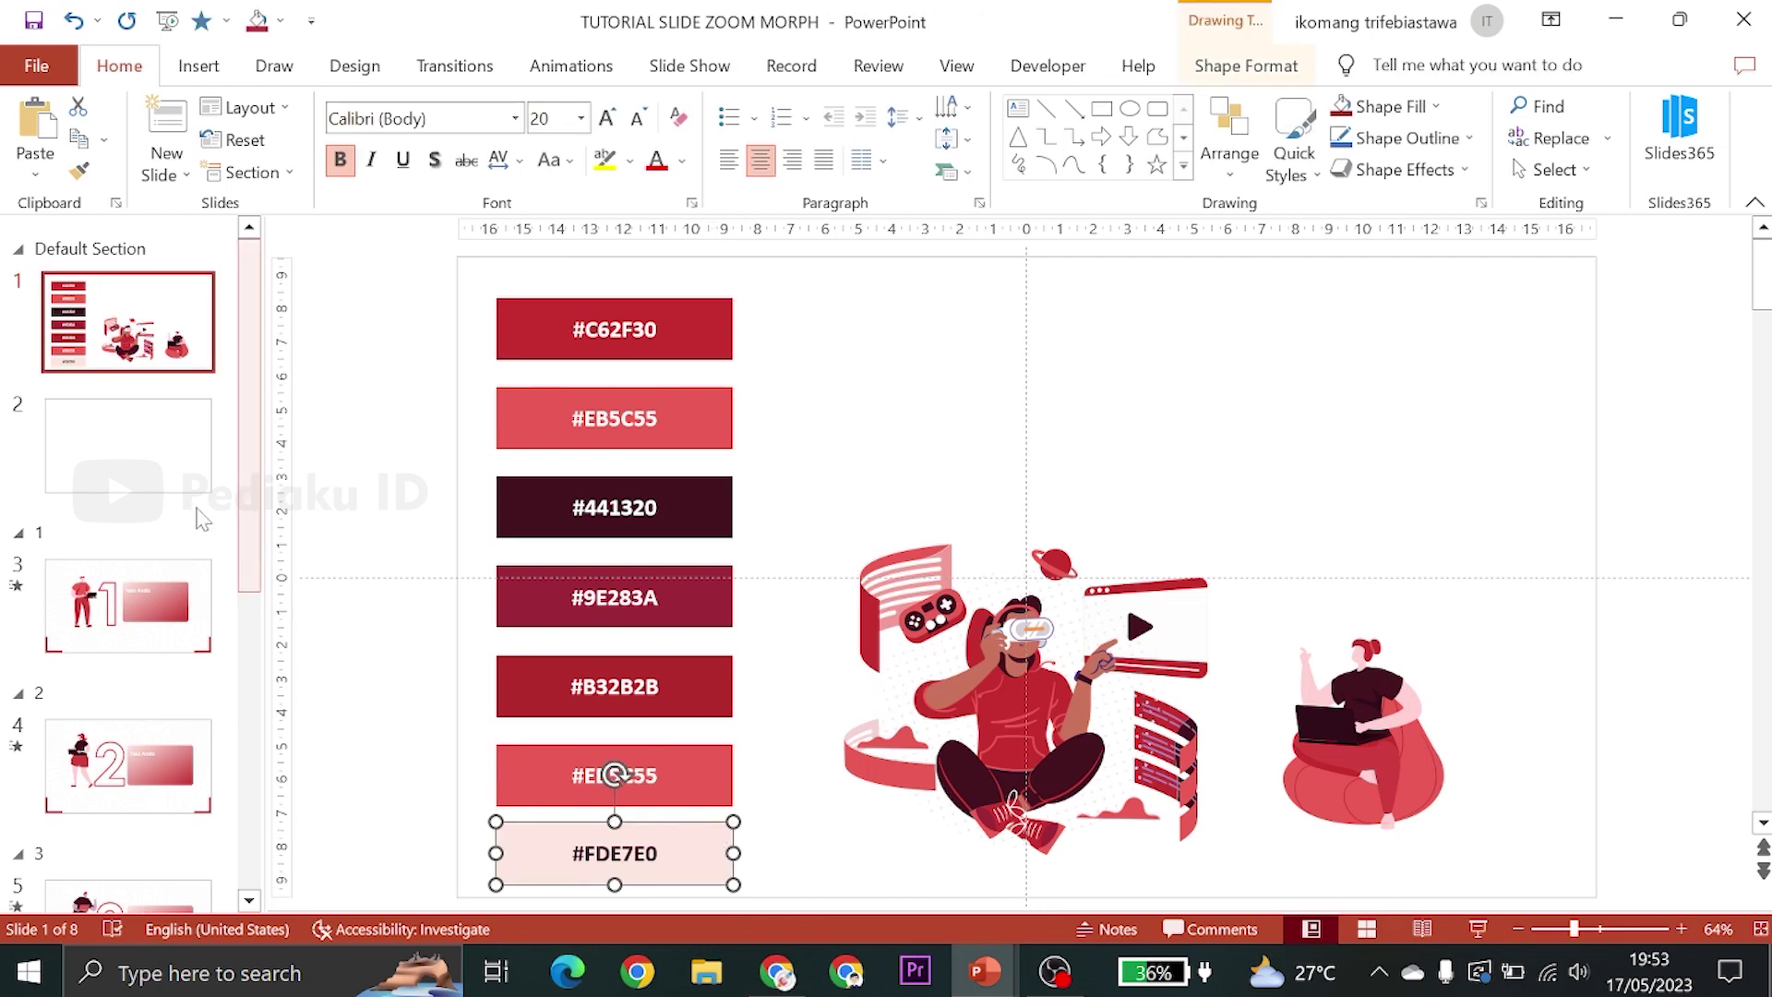
click(186, 467)
key(ctrl+v)
click(732, 451)
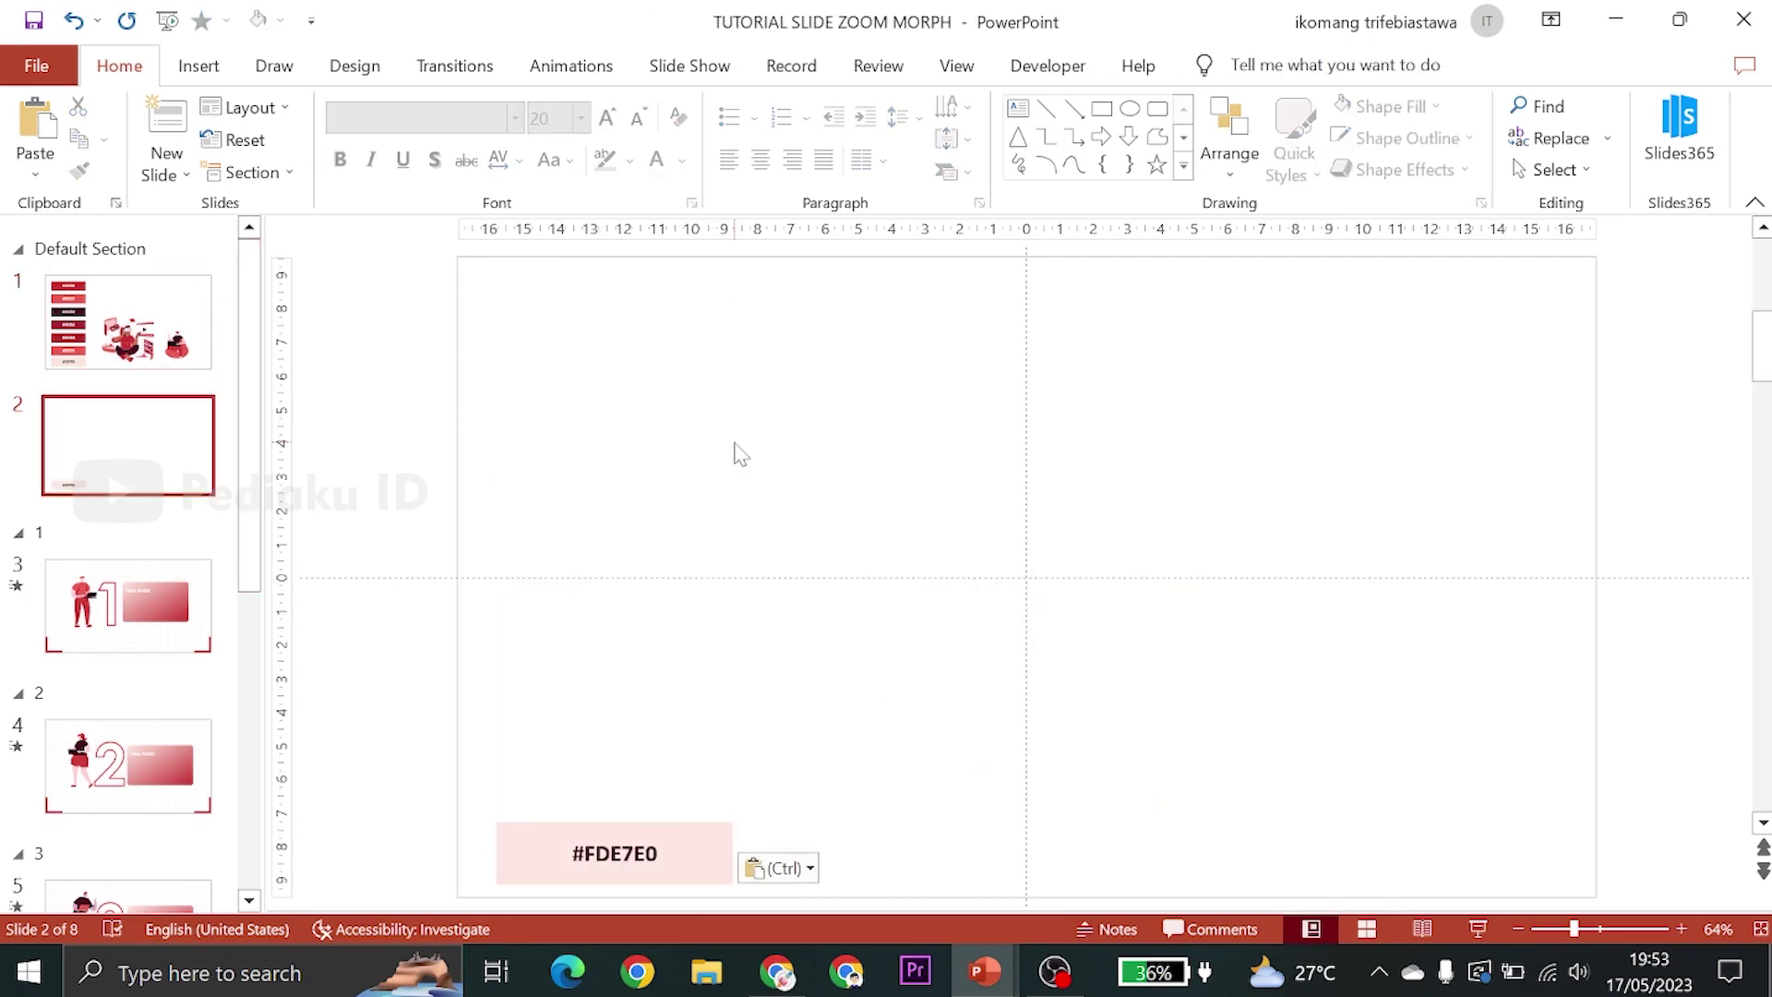
right_click(732, 451)
Eyedrop the #FDE7E0 swatch as slide 2's solid background, then delete the swatch
click(851, 728)
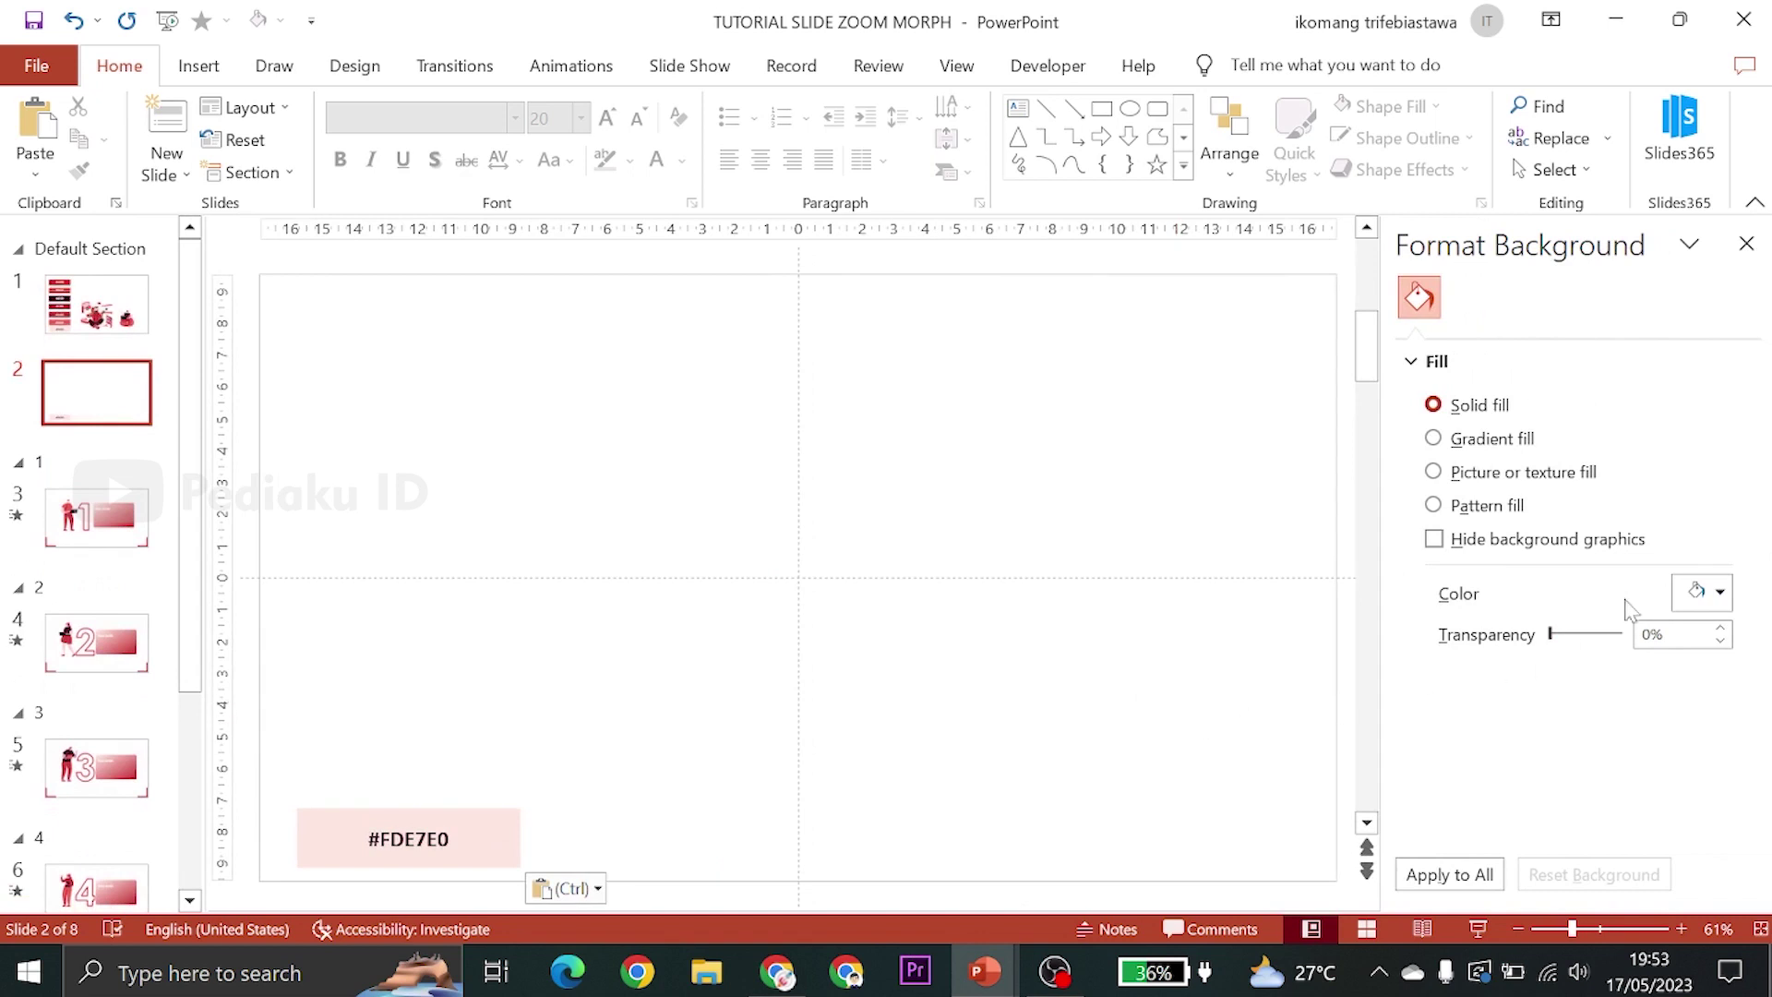
click(1703, 592)
click(1595, 565)
click(513, 817)
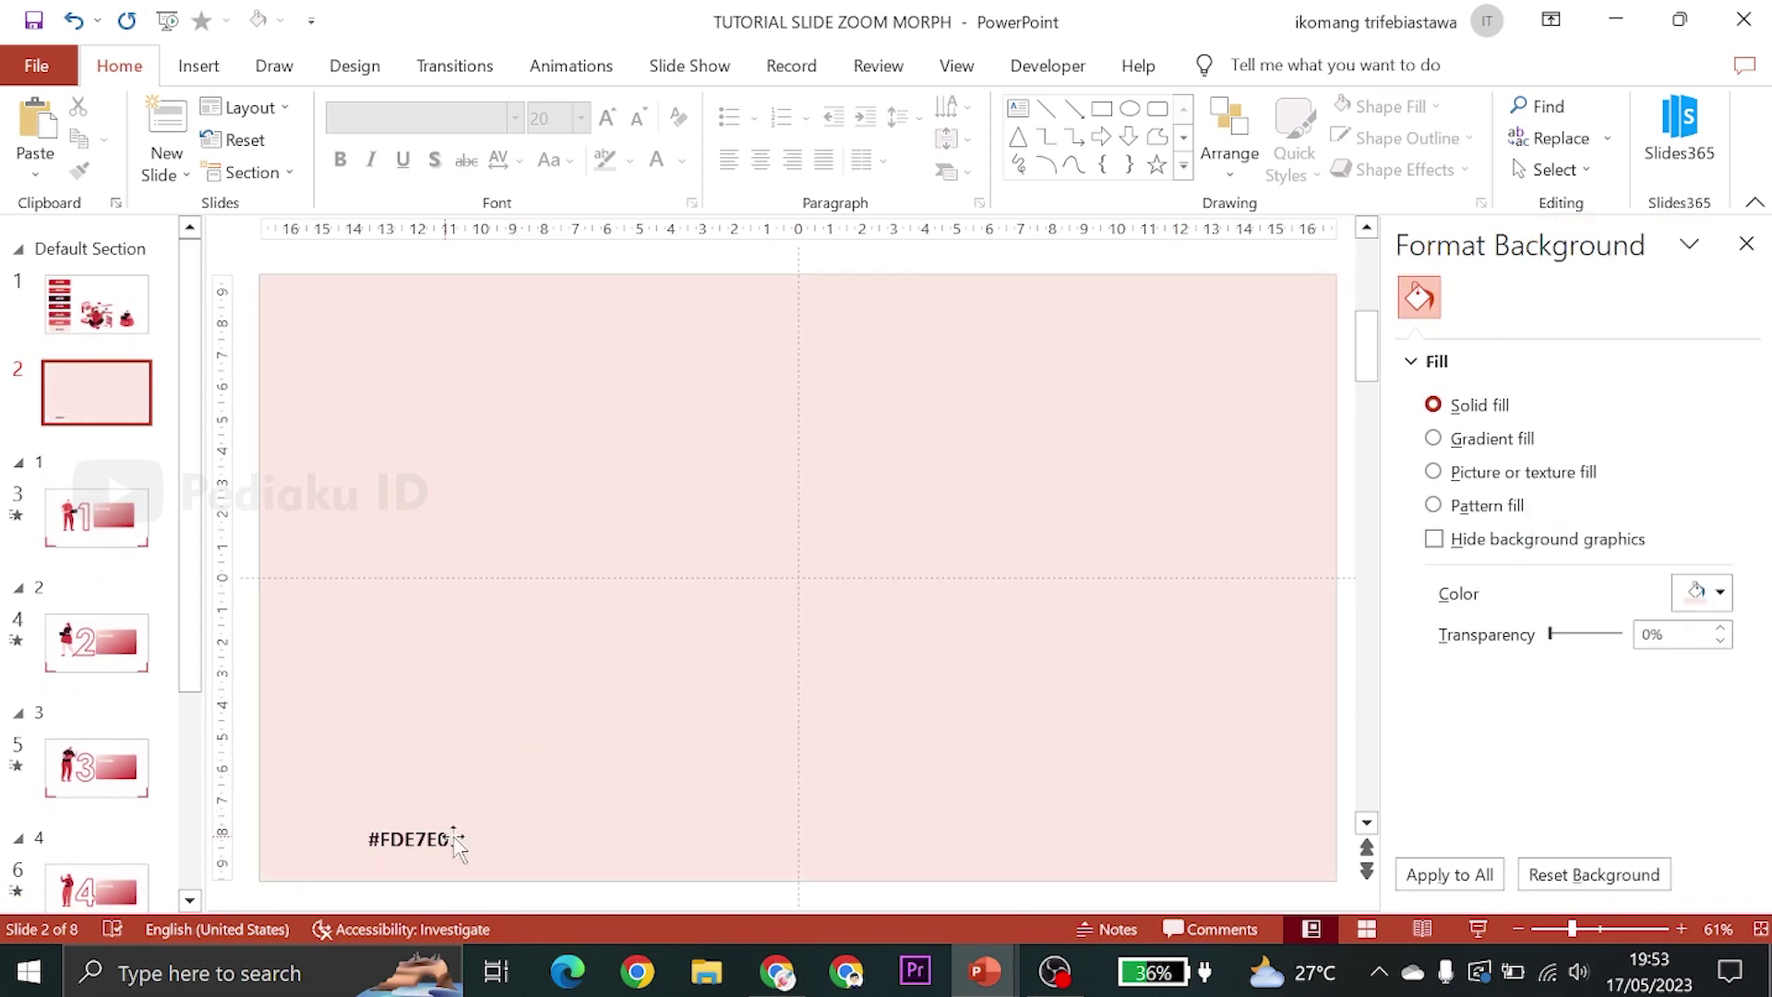
click(470, 836)
key(Delete)
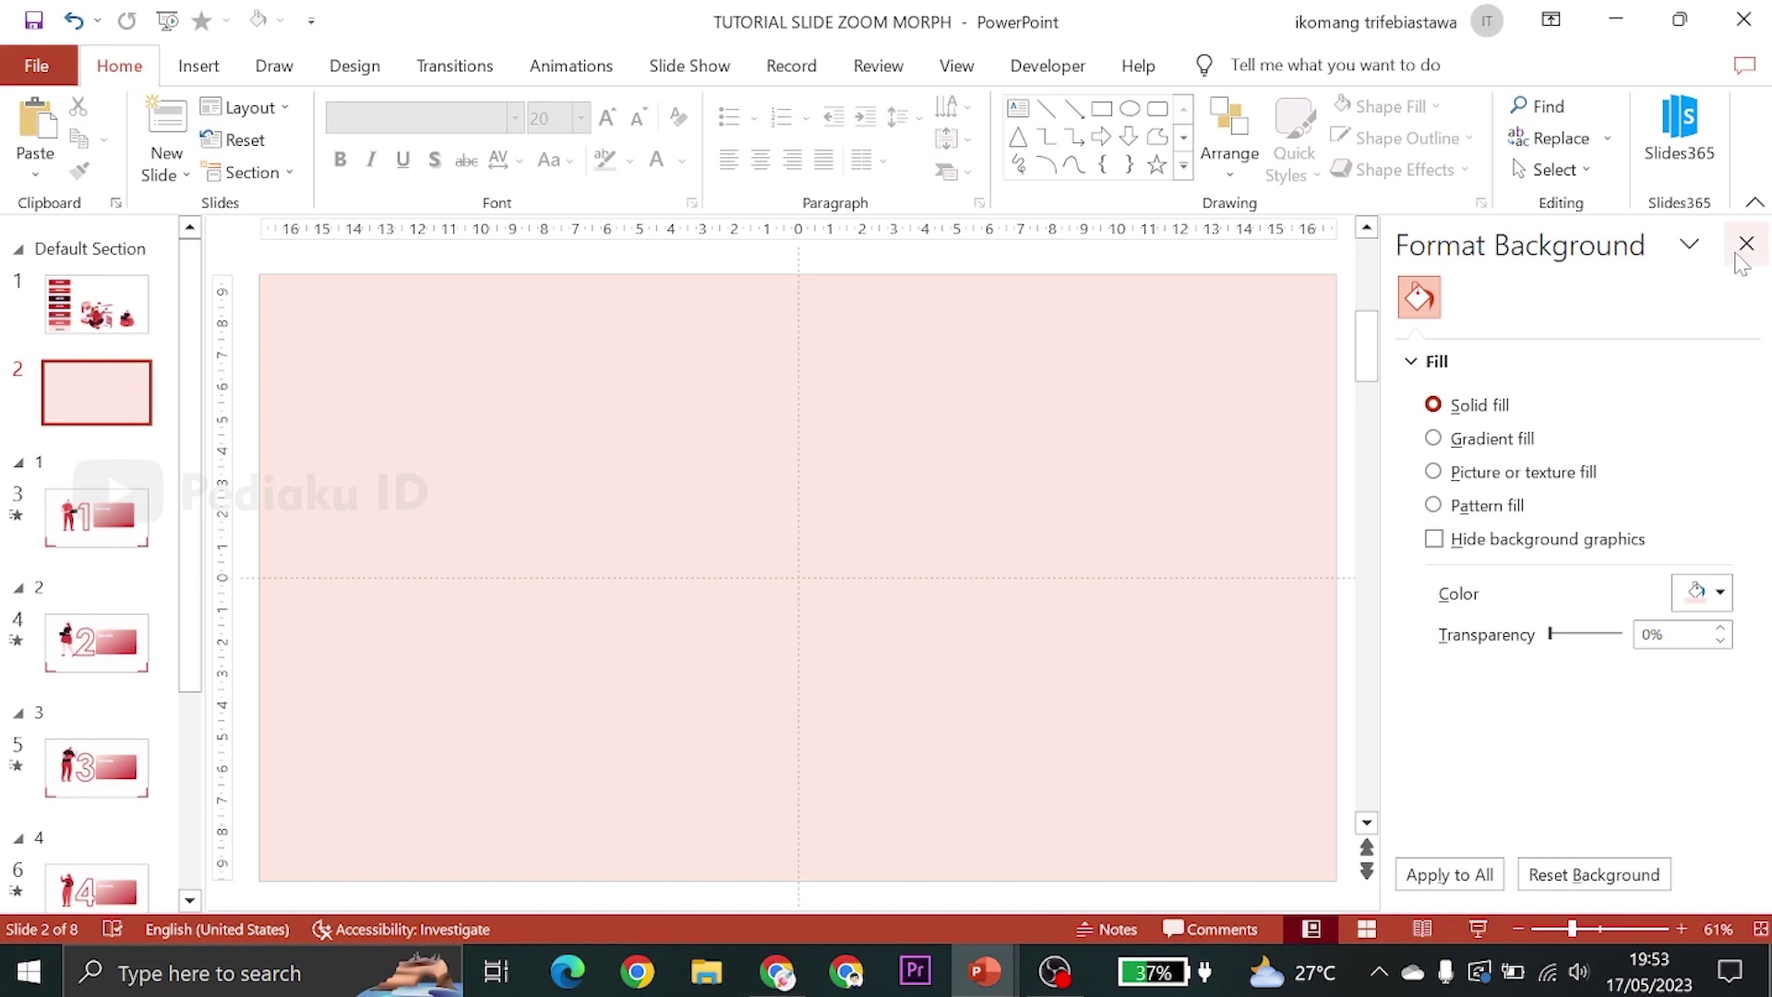
click(1747, 244)
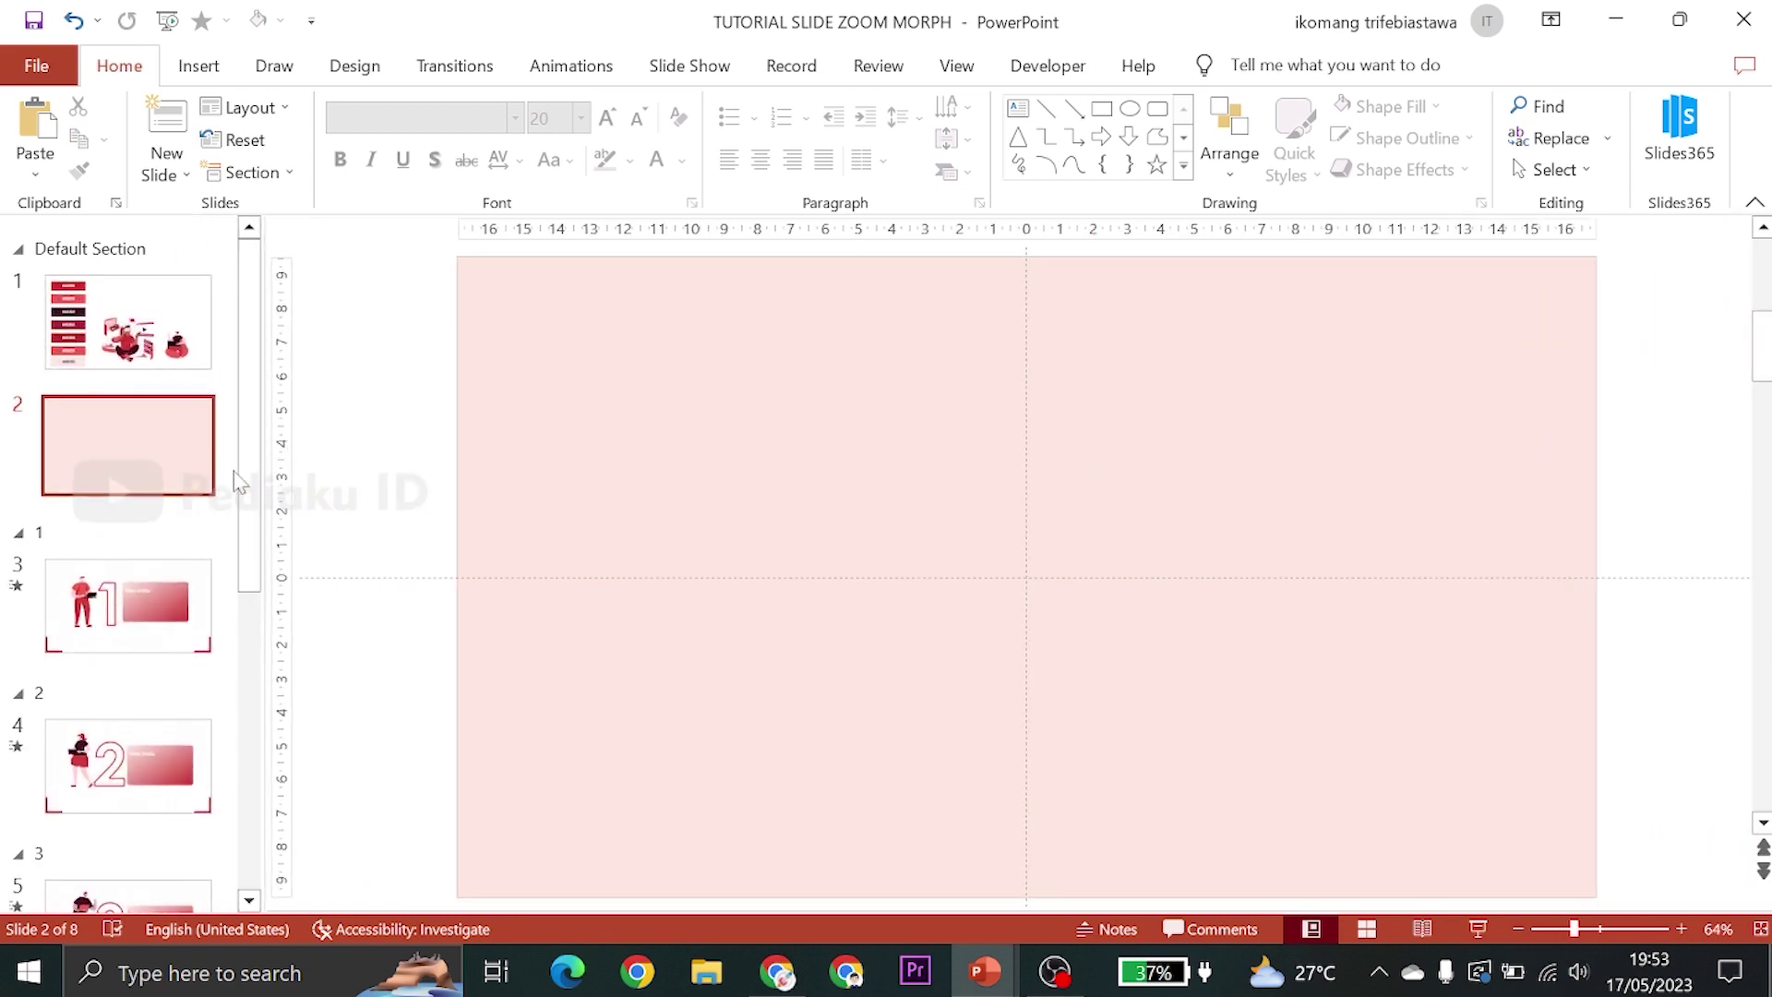
click(139, 604)
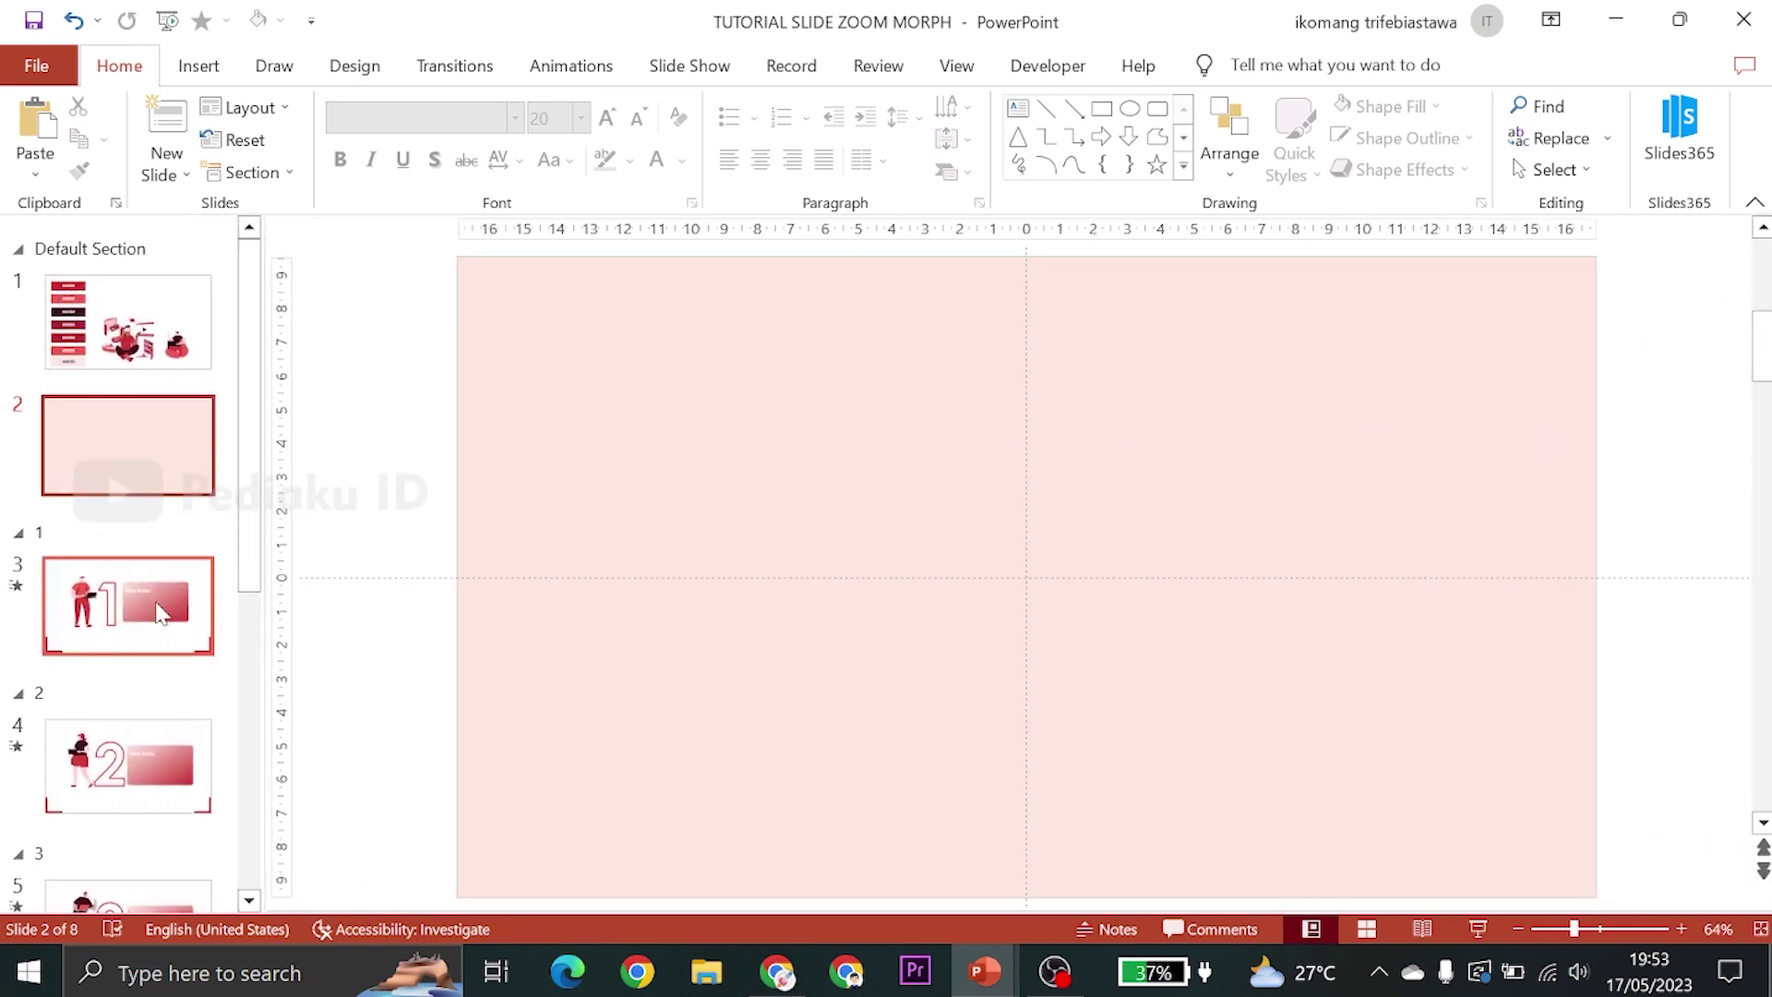
click(154, 421)
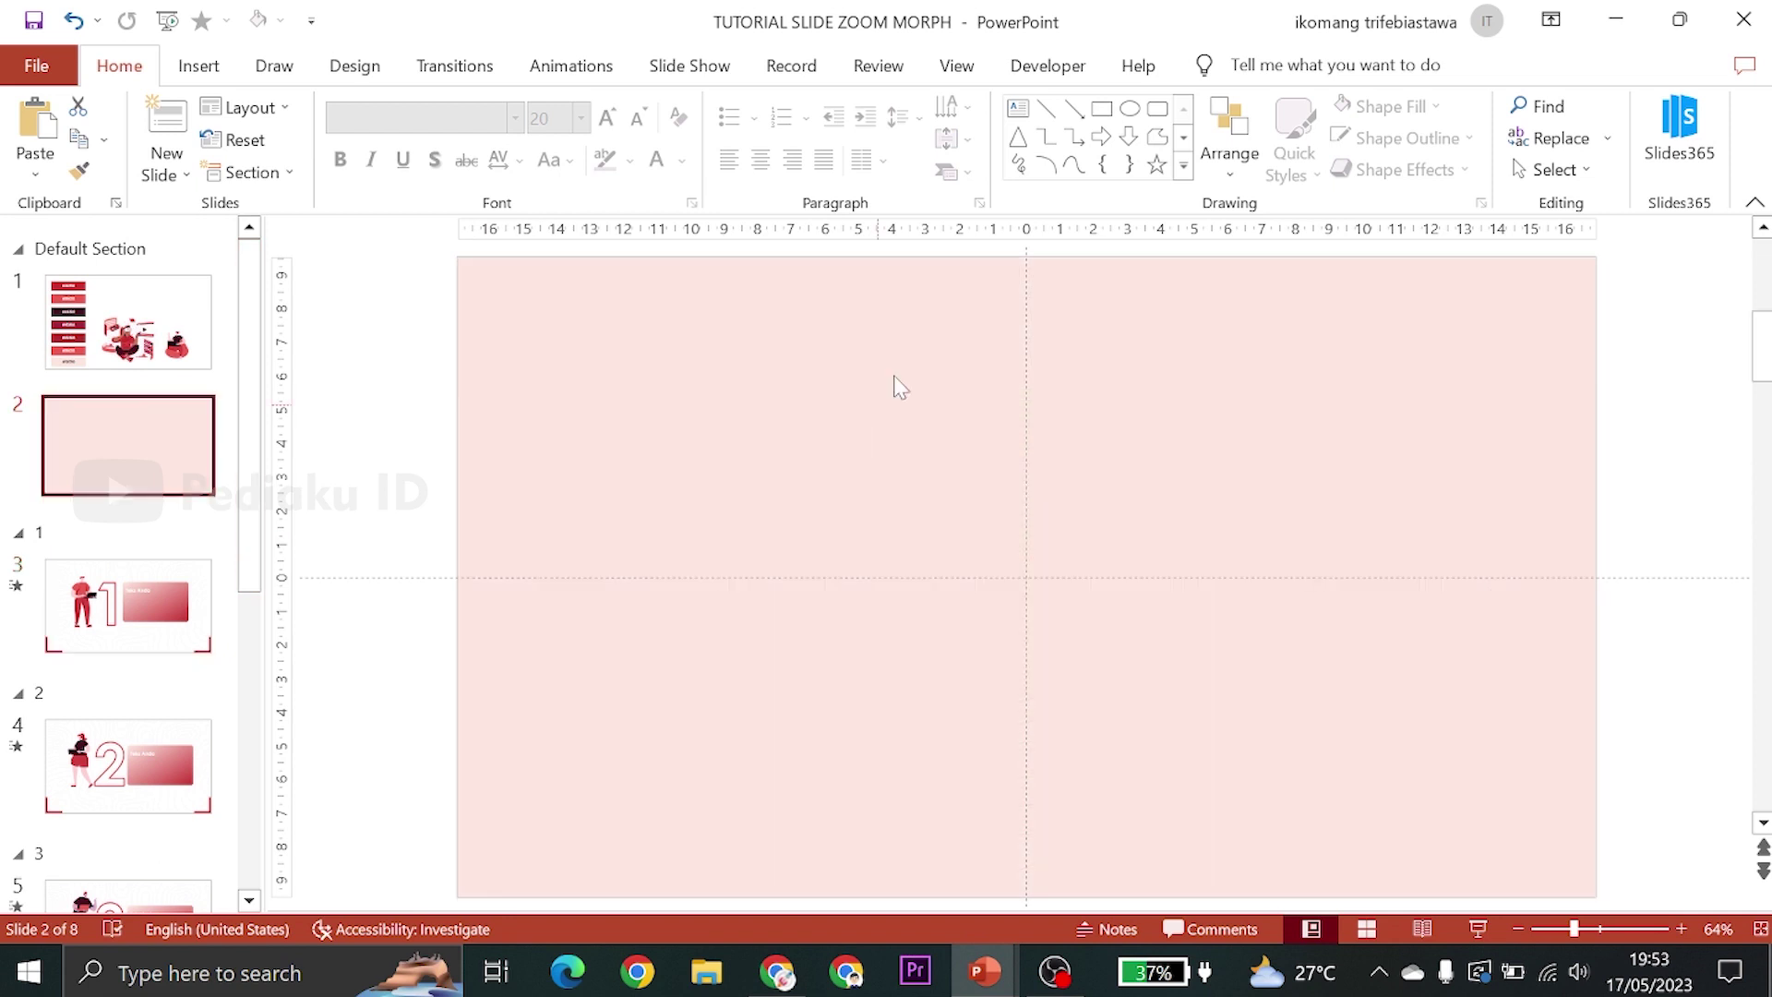
Insert section zooms for sections 1 to 6 onto slide 2
click(198, 65)
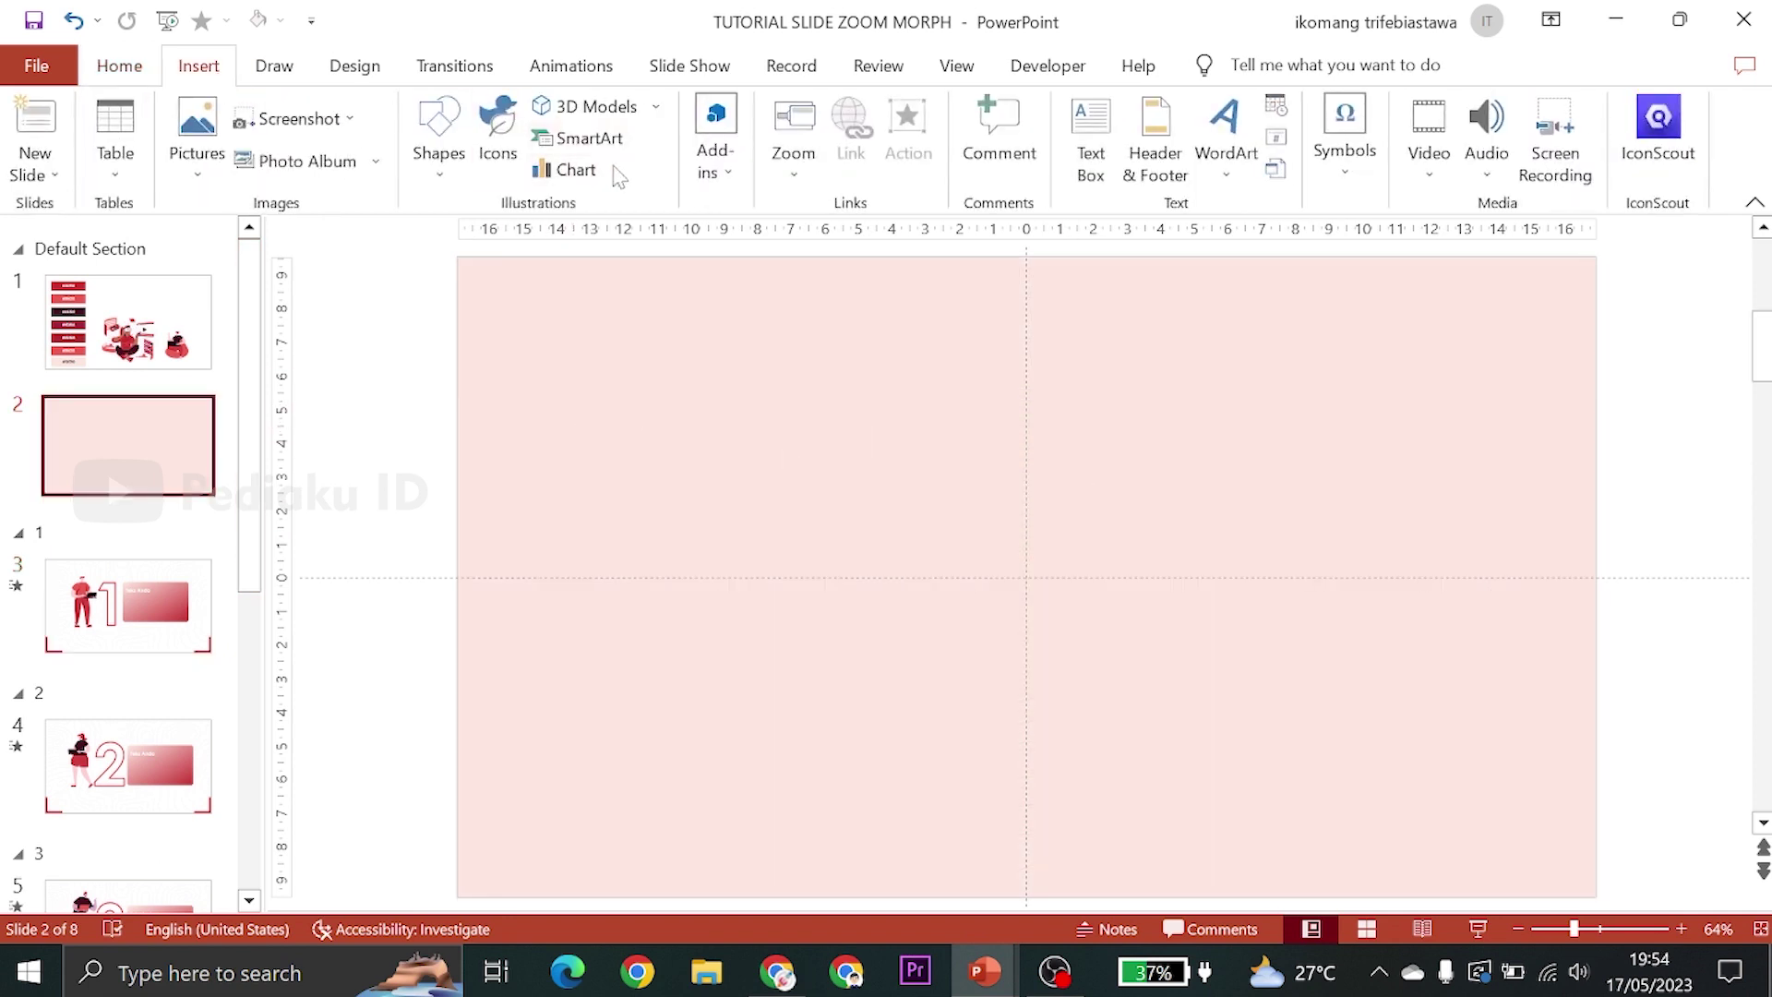
click(790, 171)
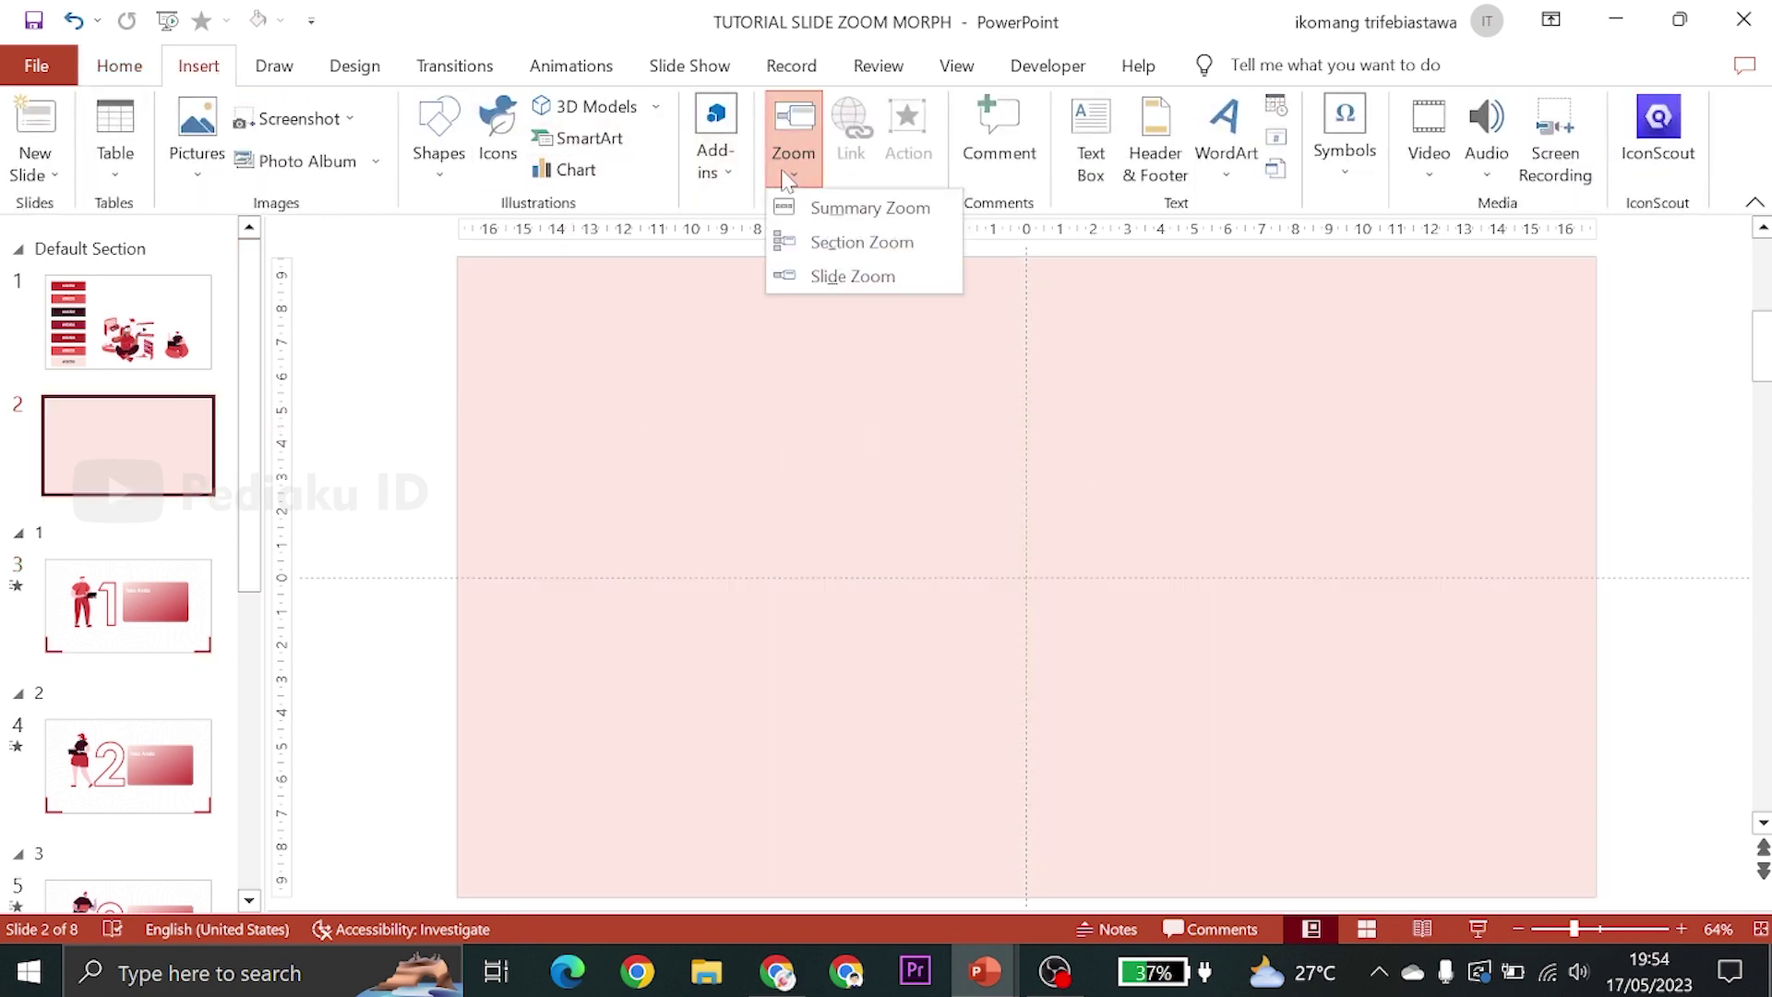
click(856, 242)
click(729, 351)
click(954, 365)
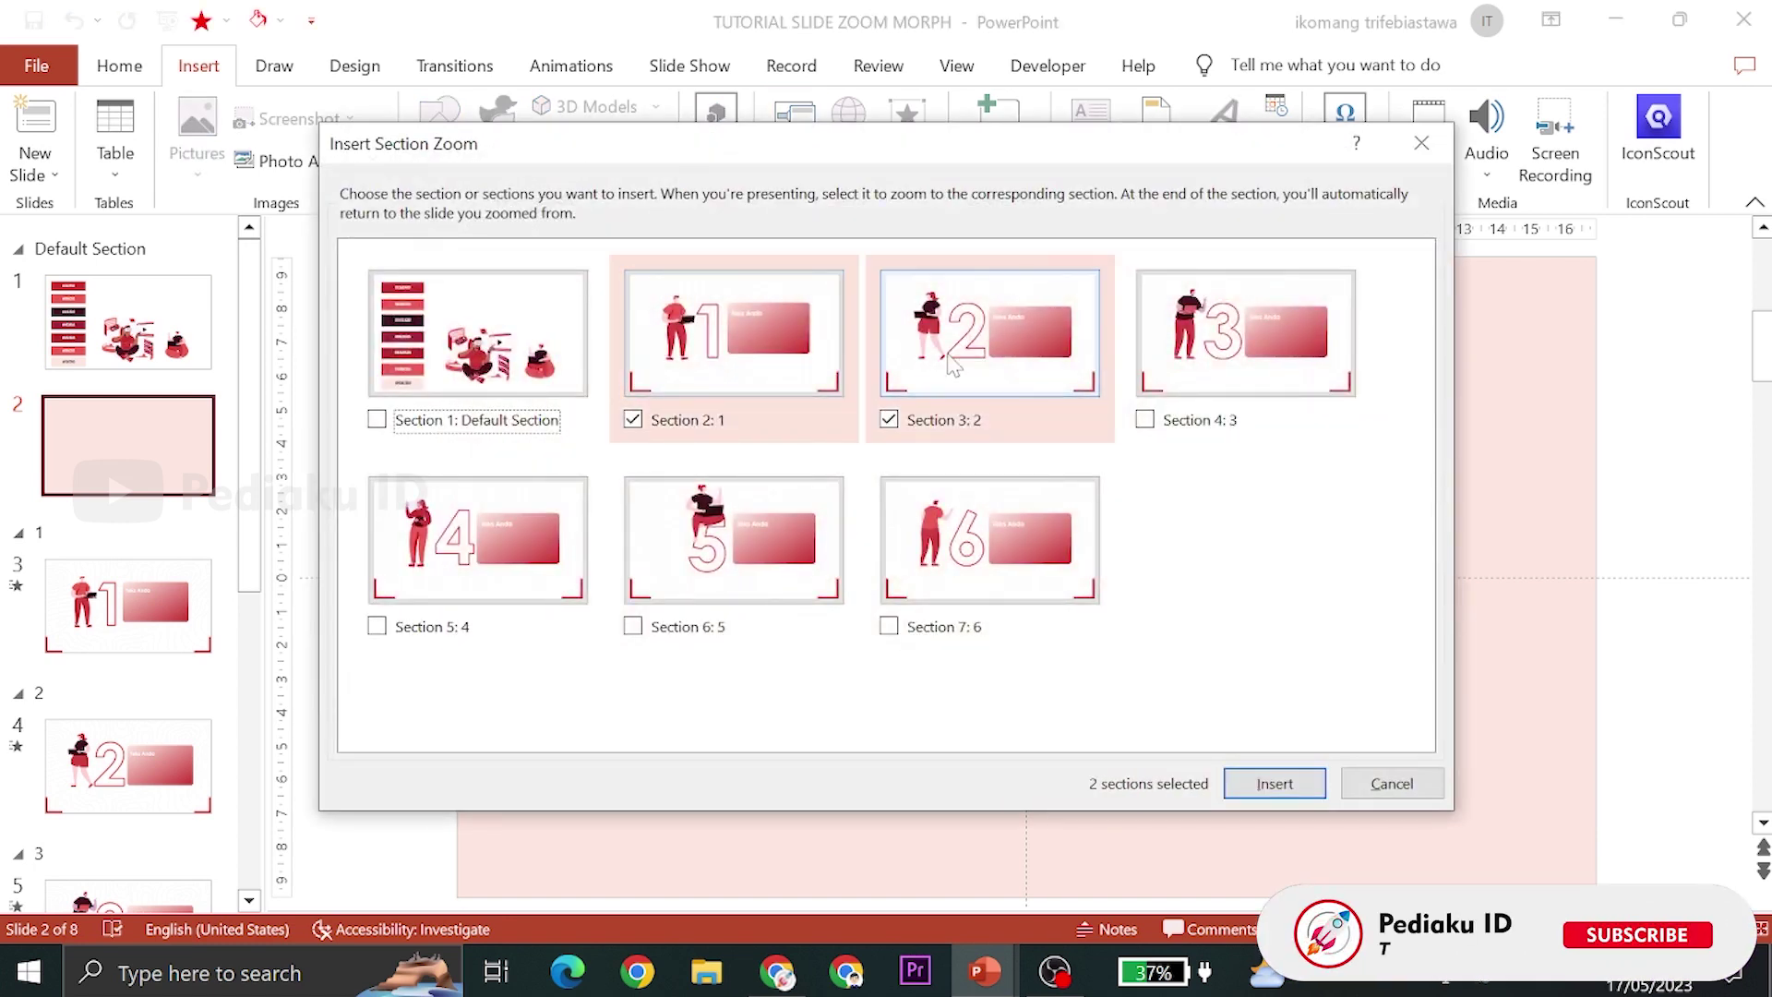
click(1246, 351)
click(573, 517)
click(792, 568)
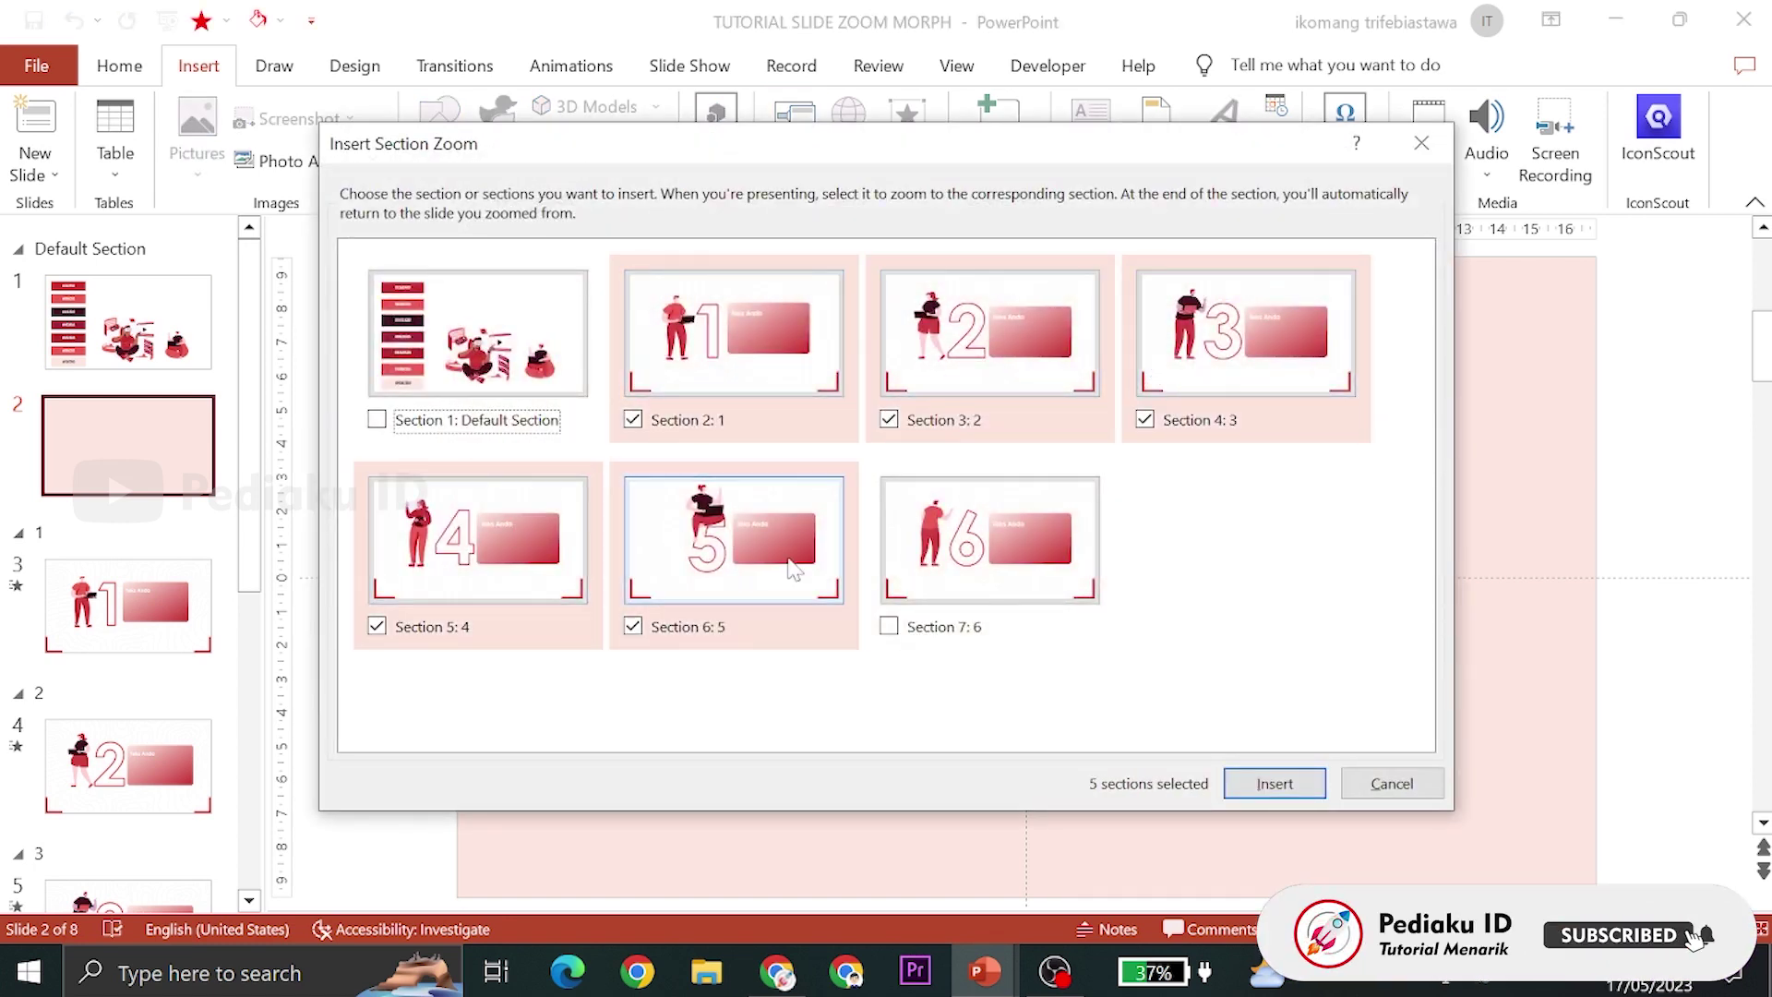
click(987, 544)
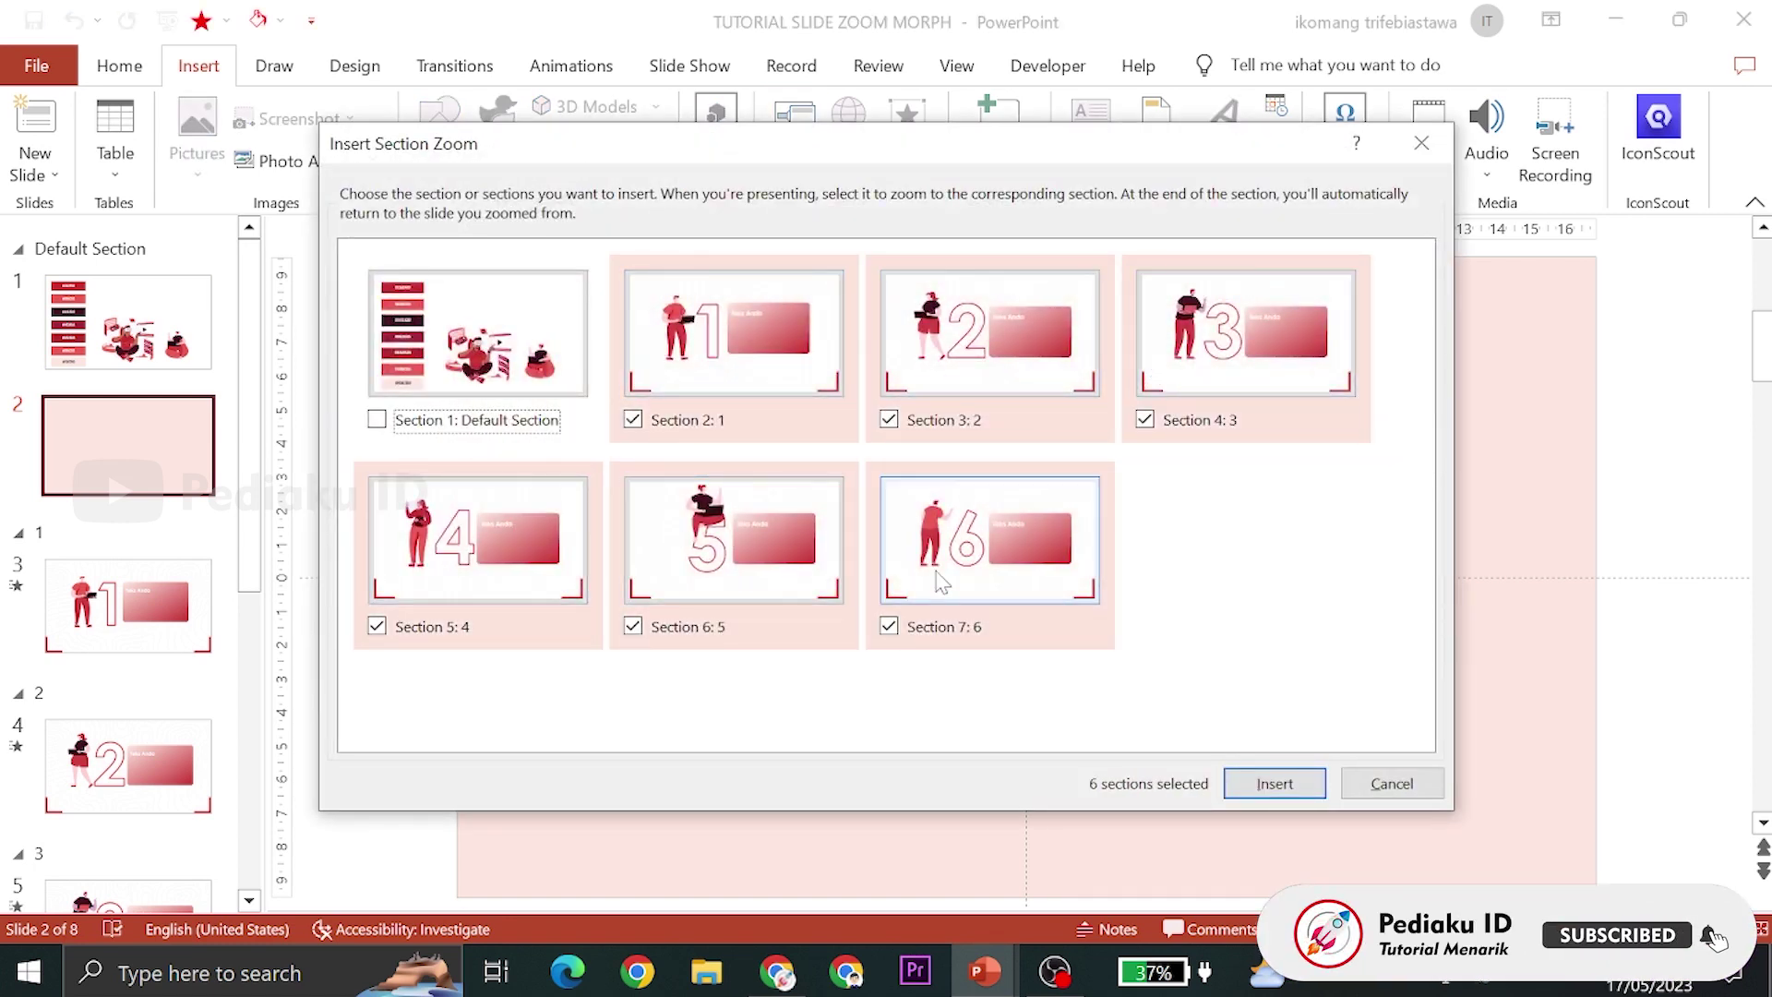
click(1248, 791)
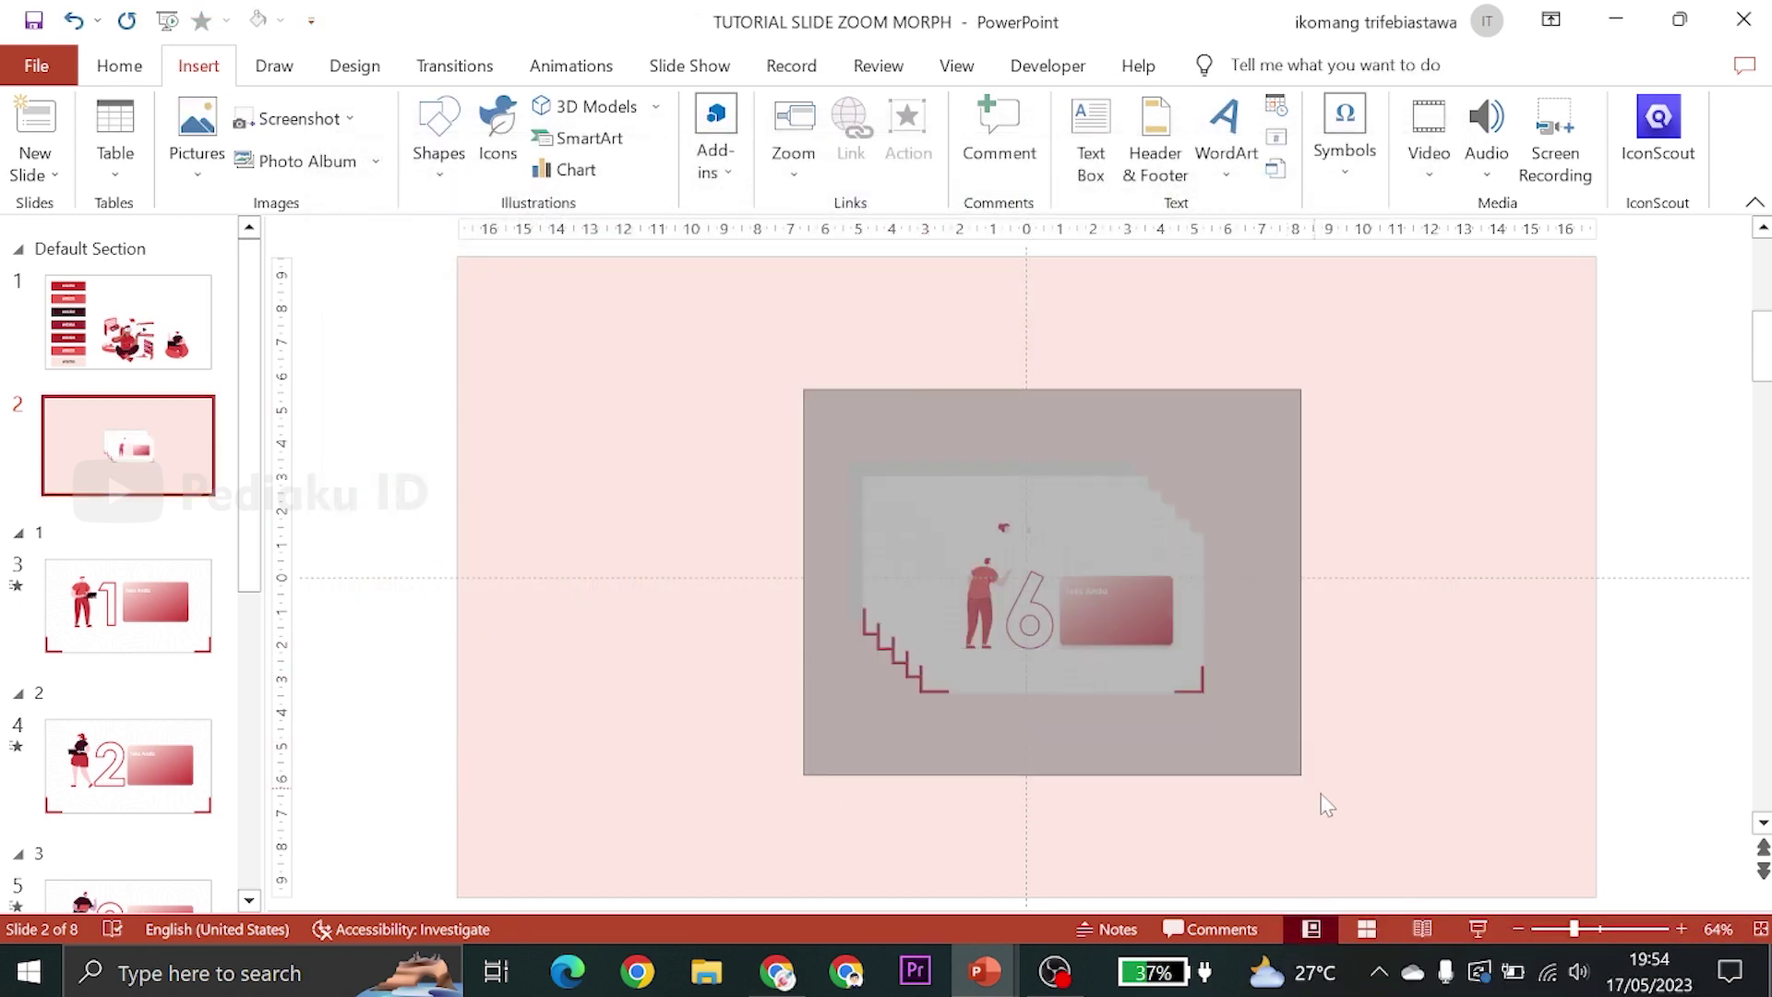
Shrink the stacked zooms and spread them 1–6 across the top row
drag(1206, 693, 1025, 591)
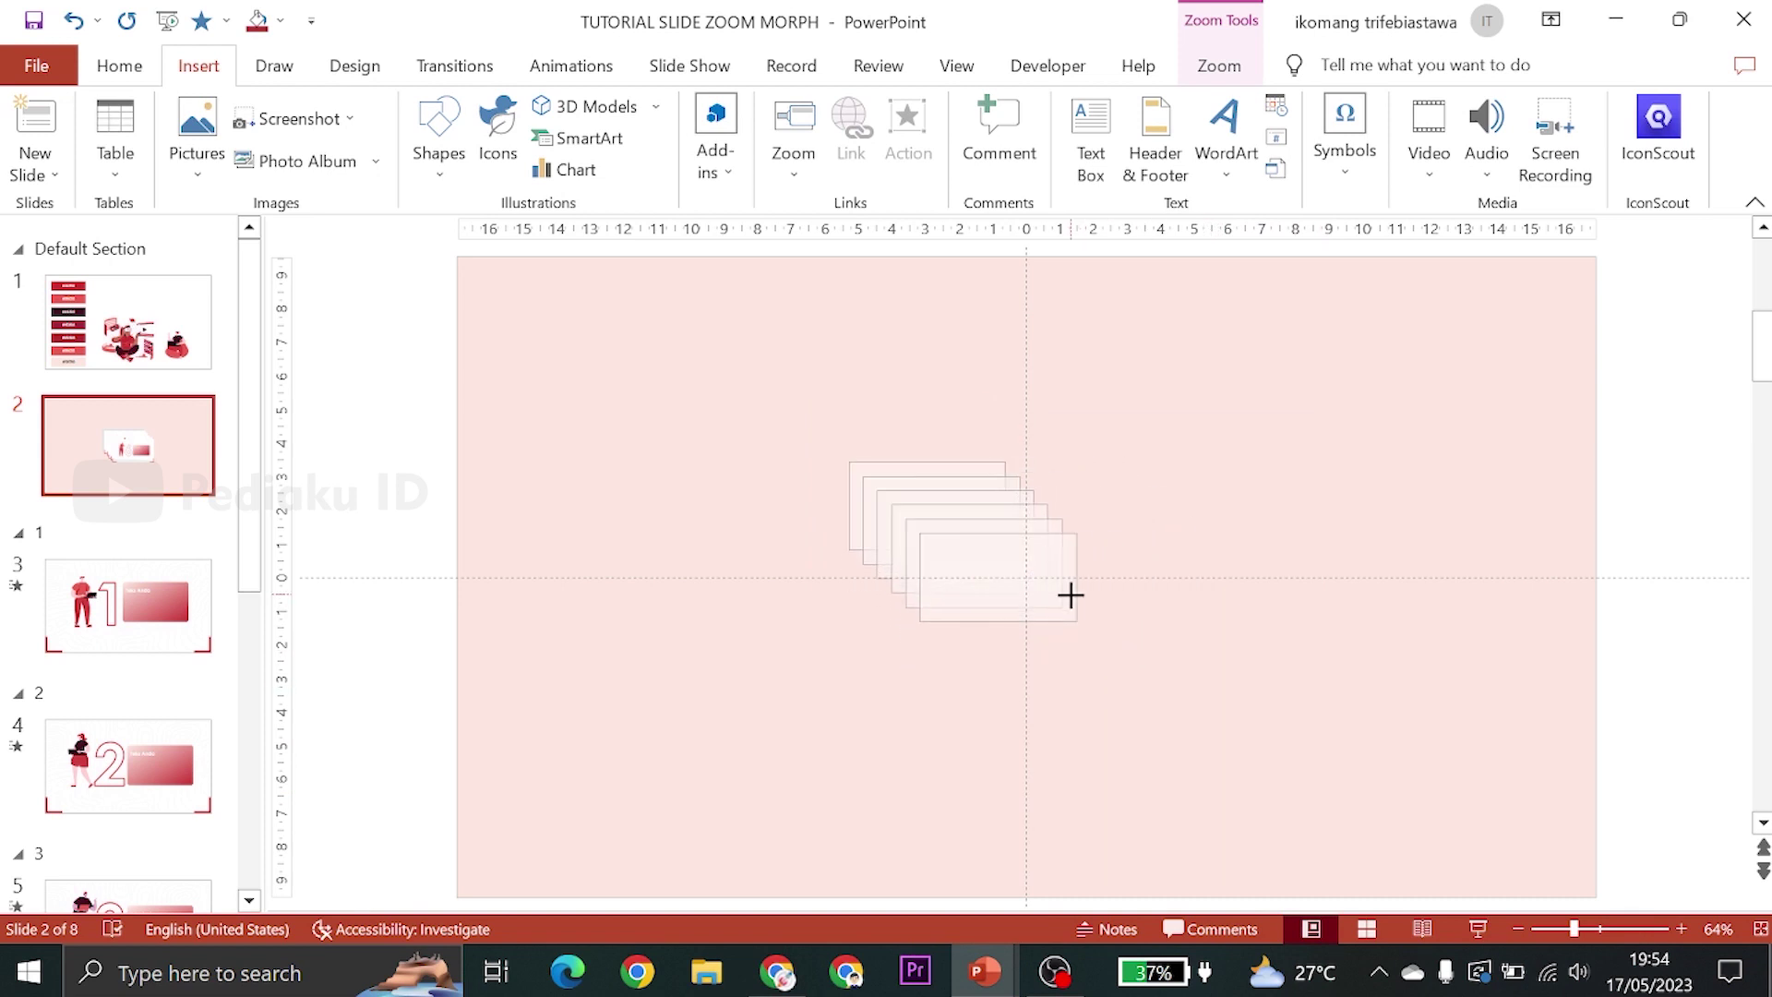
click(1198, 480)
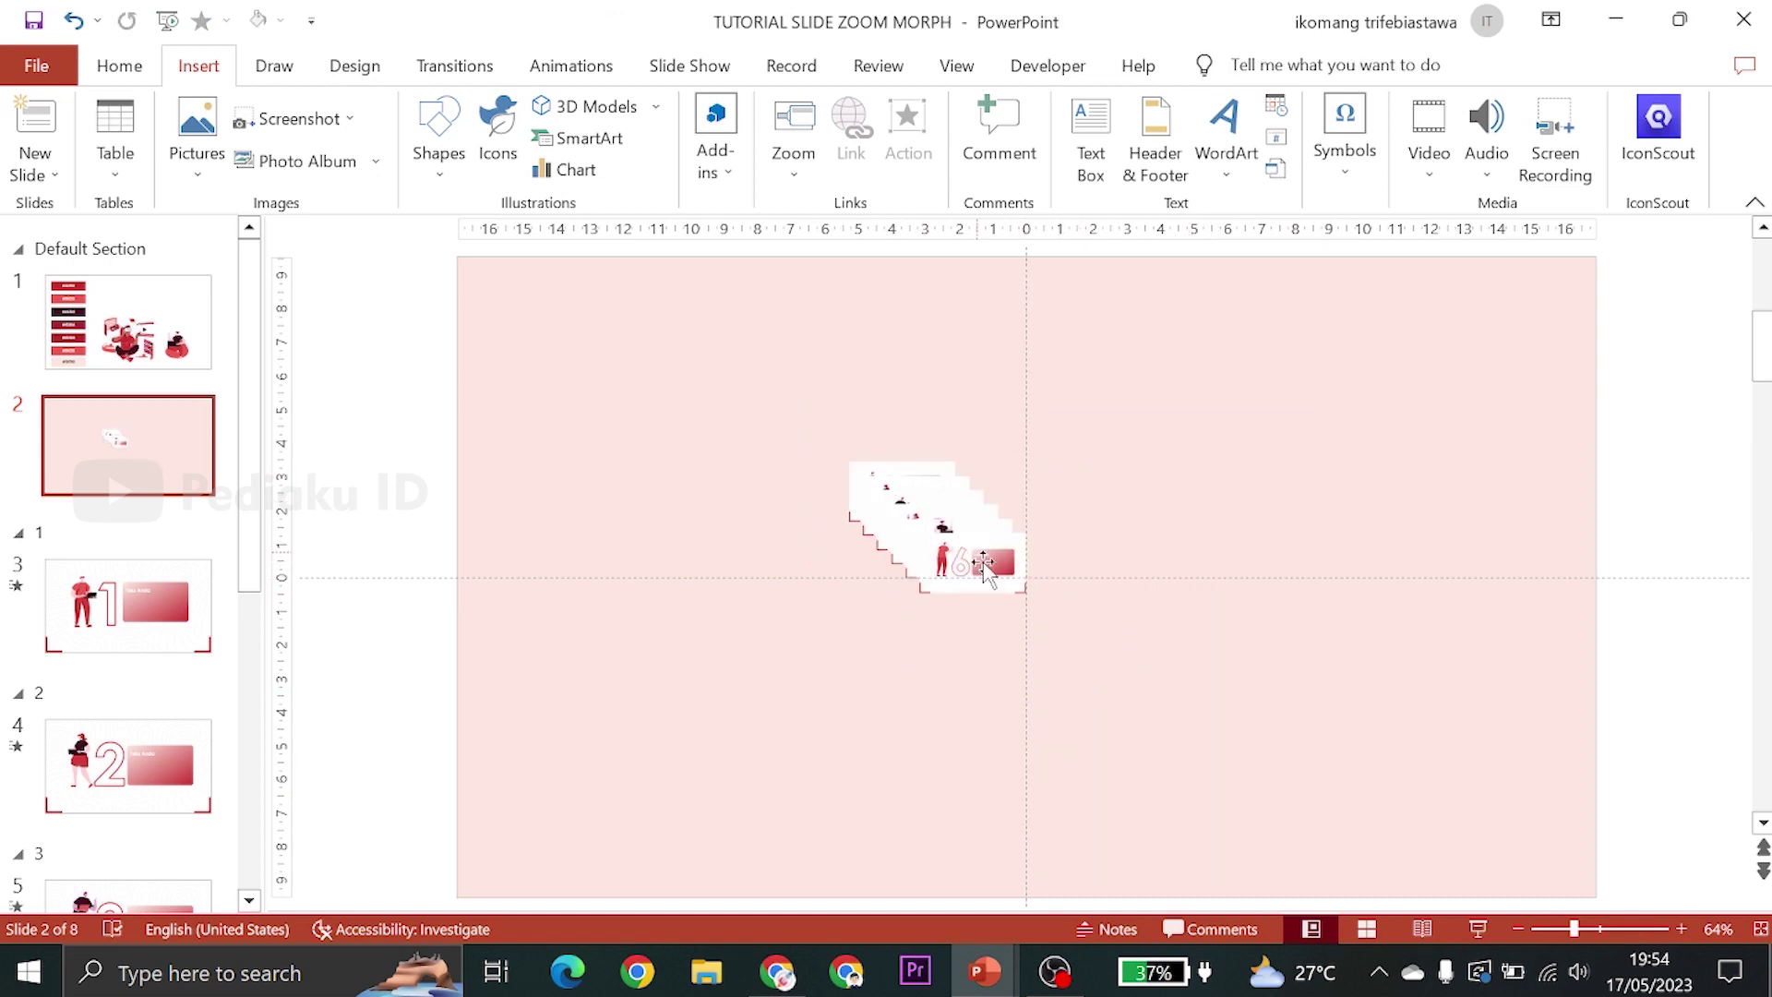
drag(990, 567, 1370, 408)
drag(964, 554, 1203, 421)
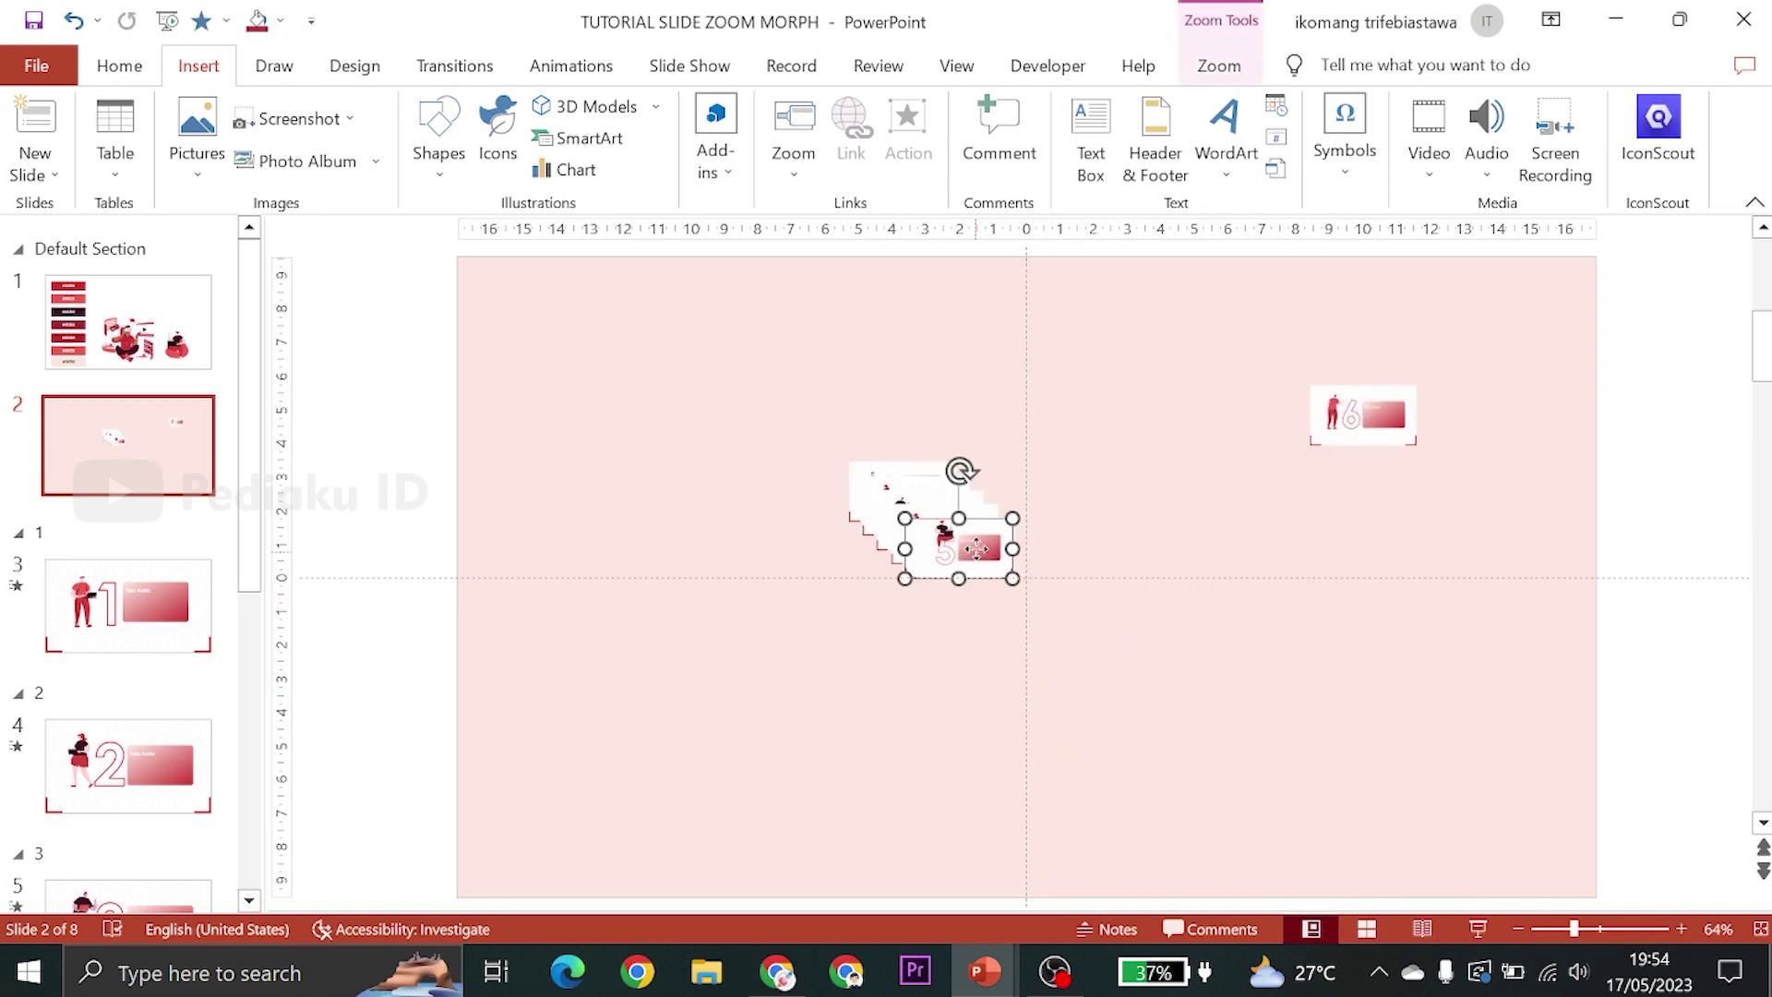
drag(950, 547, 1048, 433)
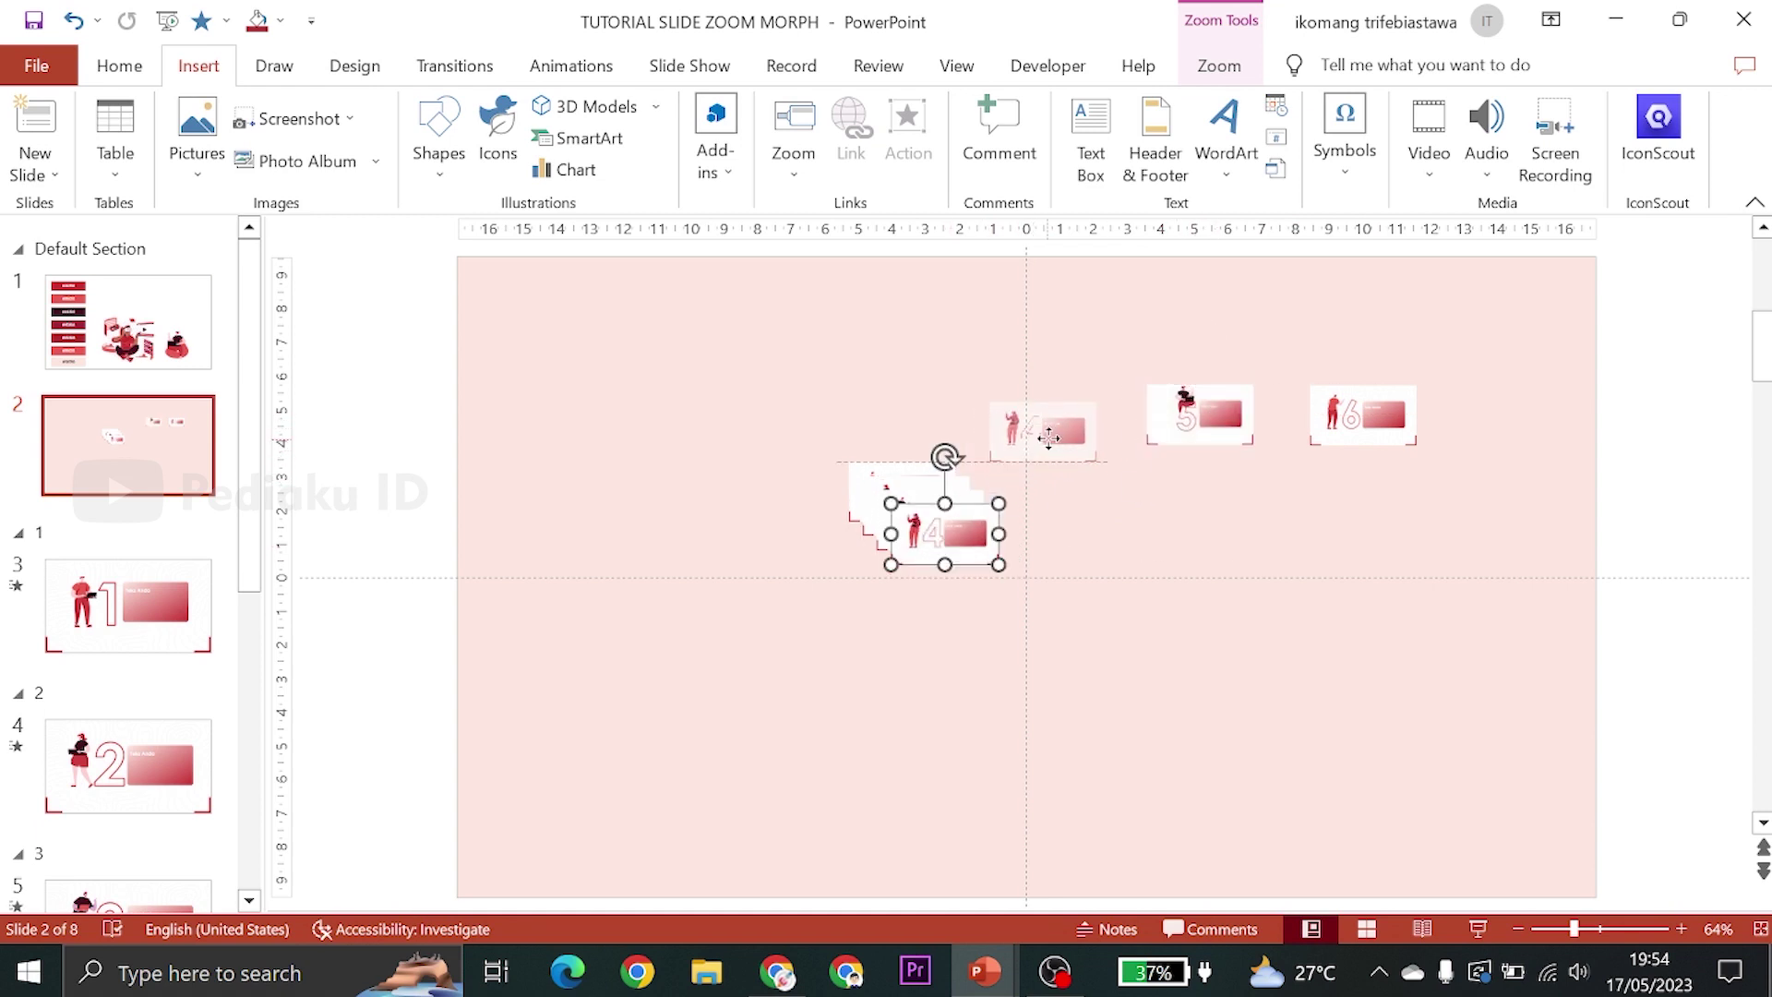
drag(950, 545, 939, 407)
click(923, 517)
drag(886, 503, 780, 403)
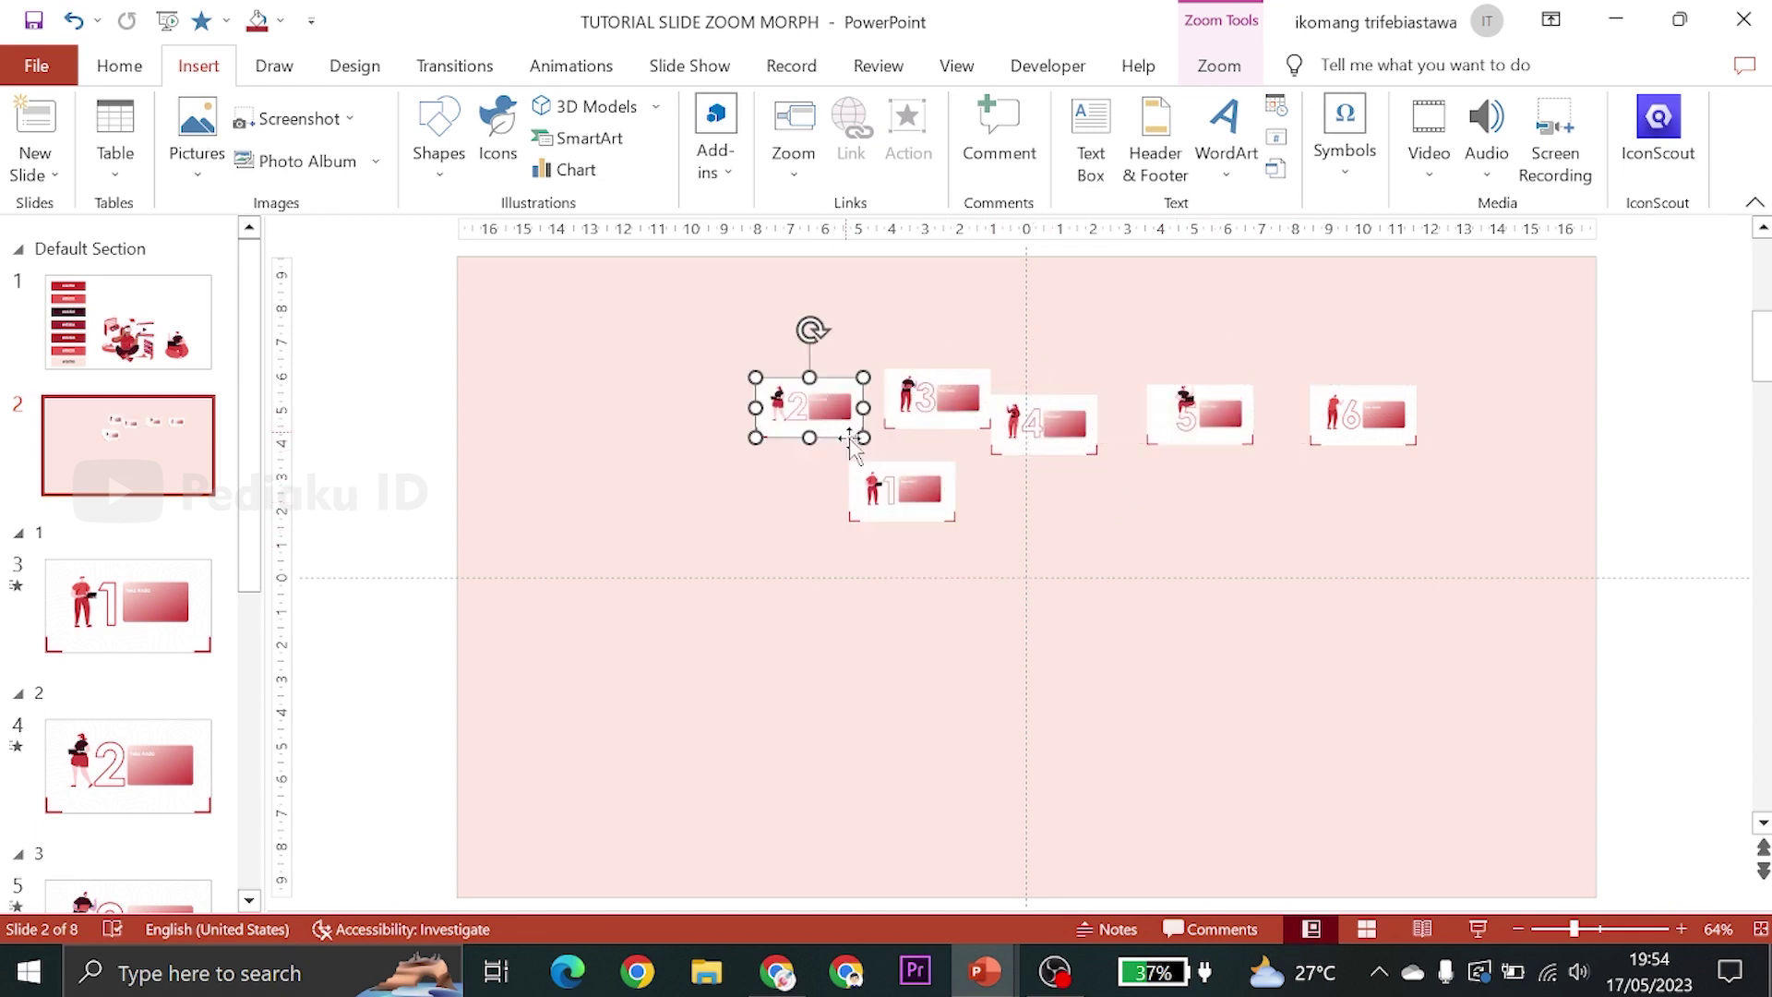
drag(904, 499, 643, 388)
drag(578, 308, 1585, 637)
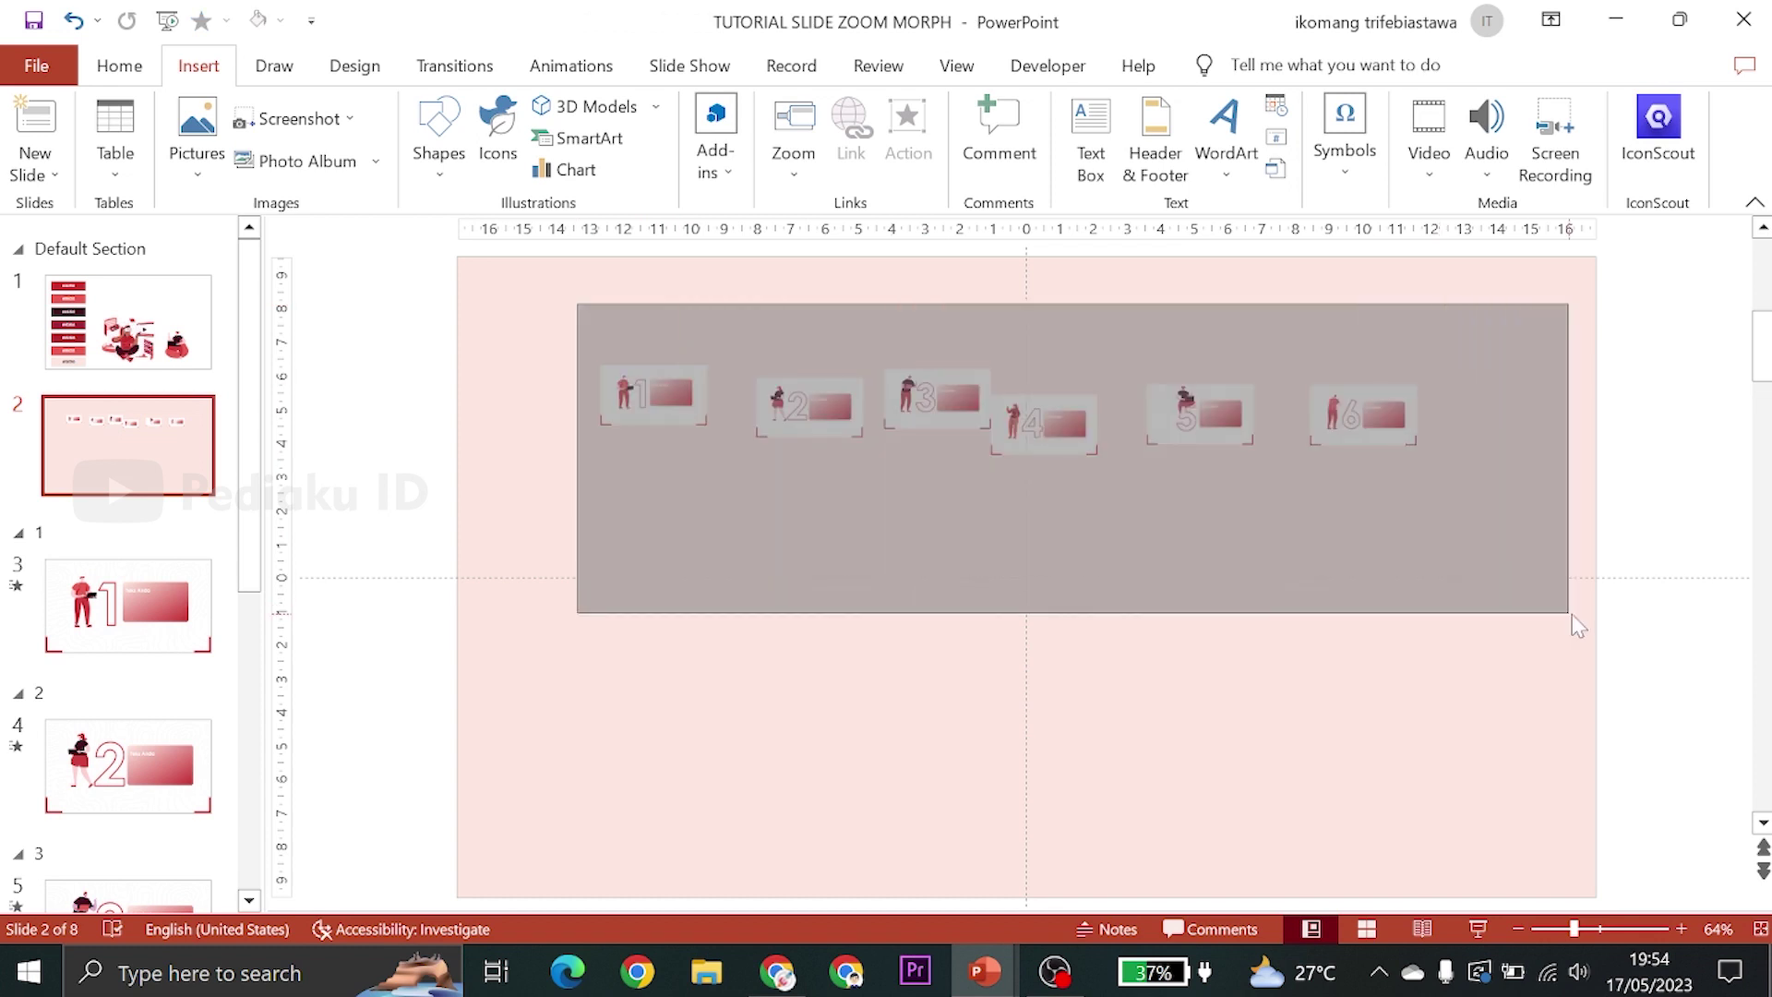
Align the six zoom thumbnails along their tops
click(1242, 76)
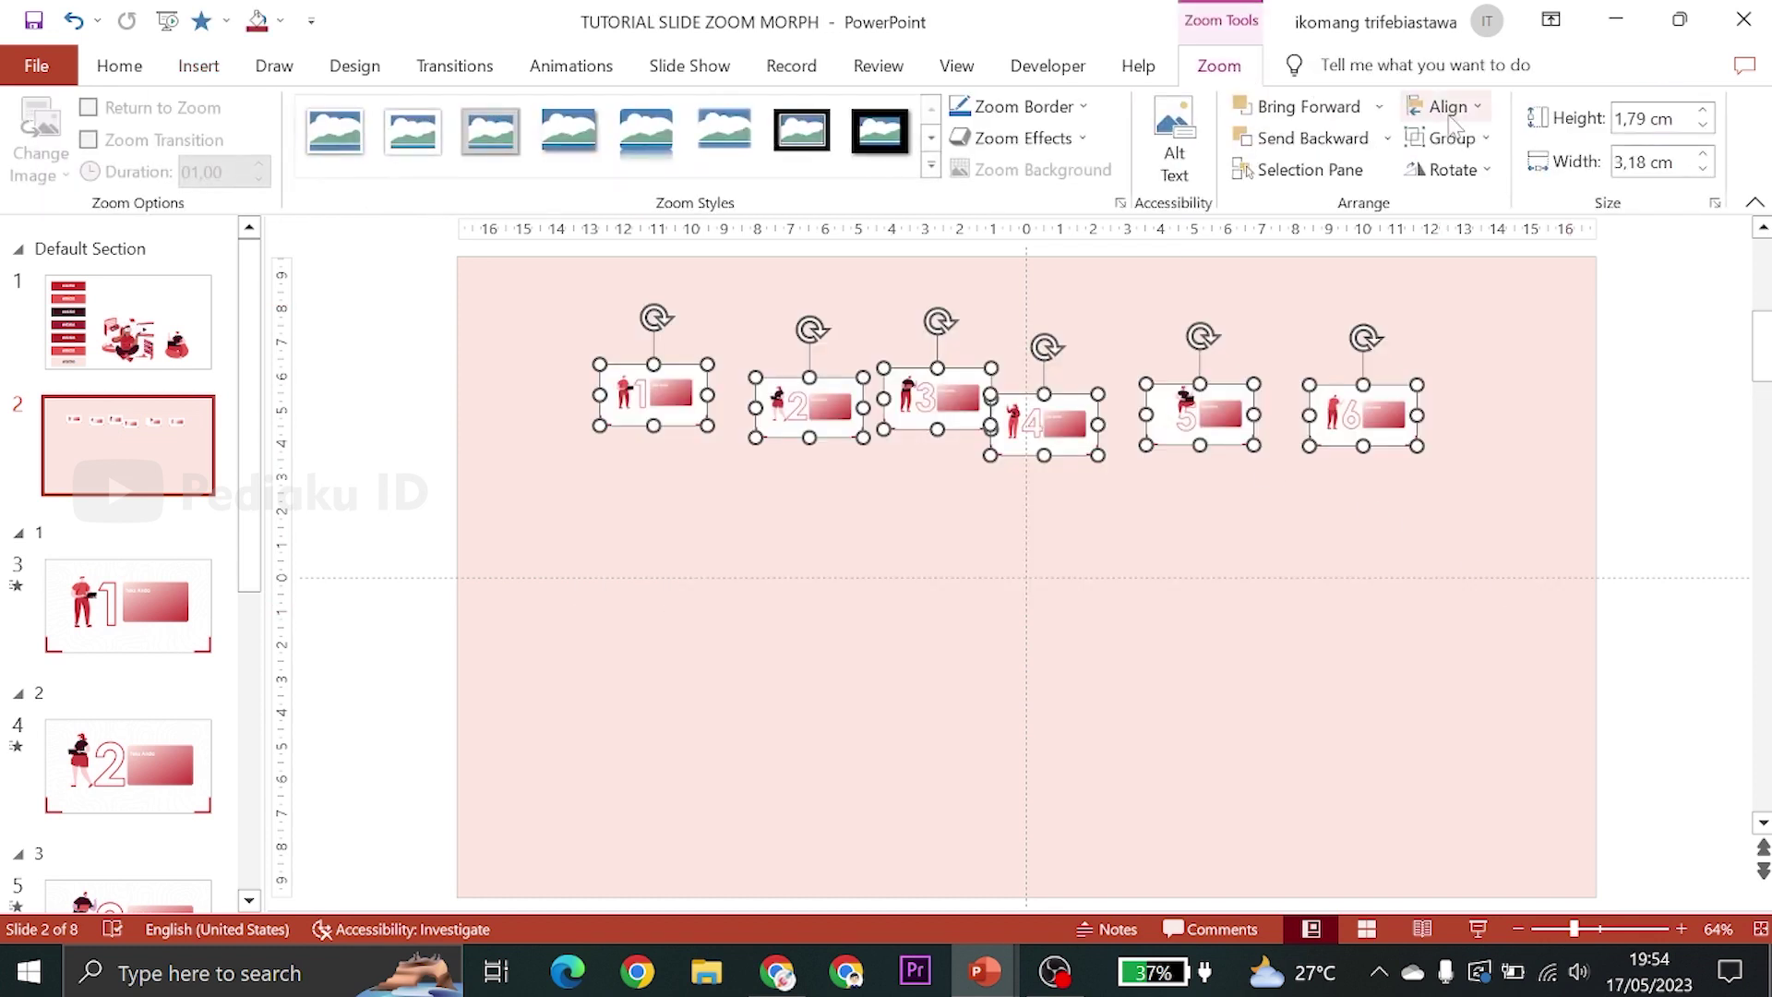
click(1449, 108)
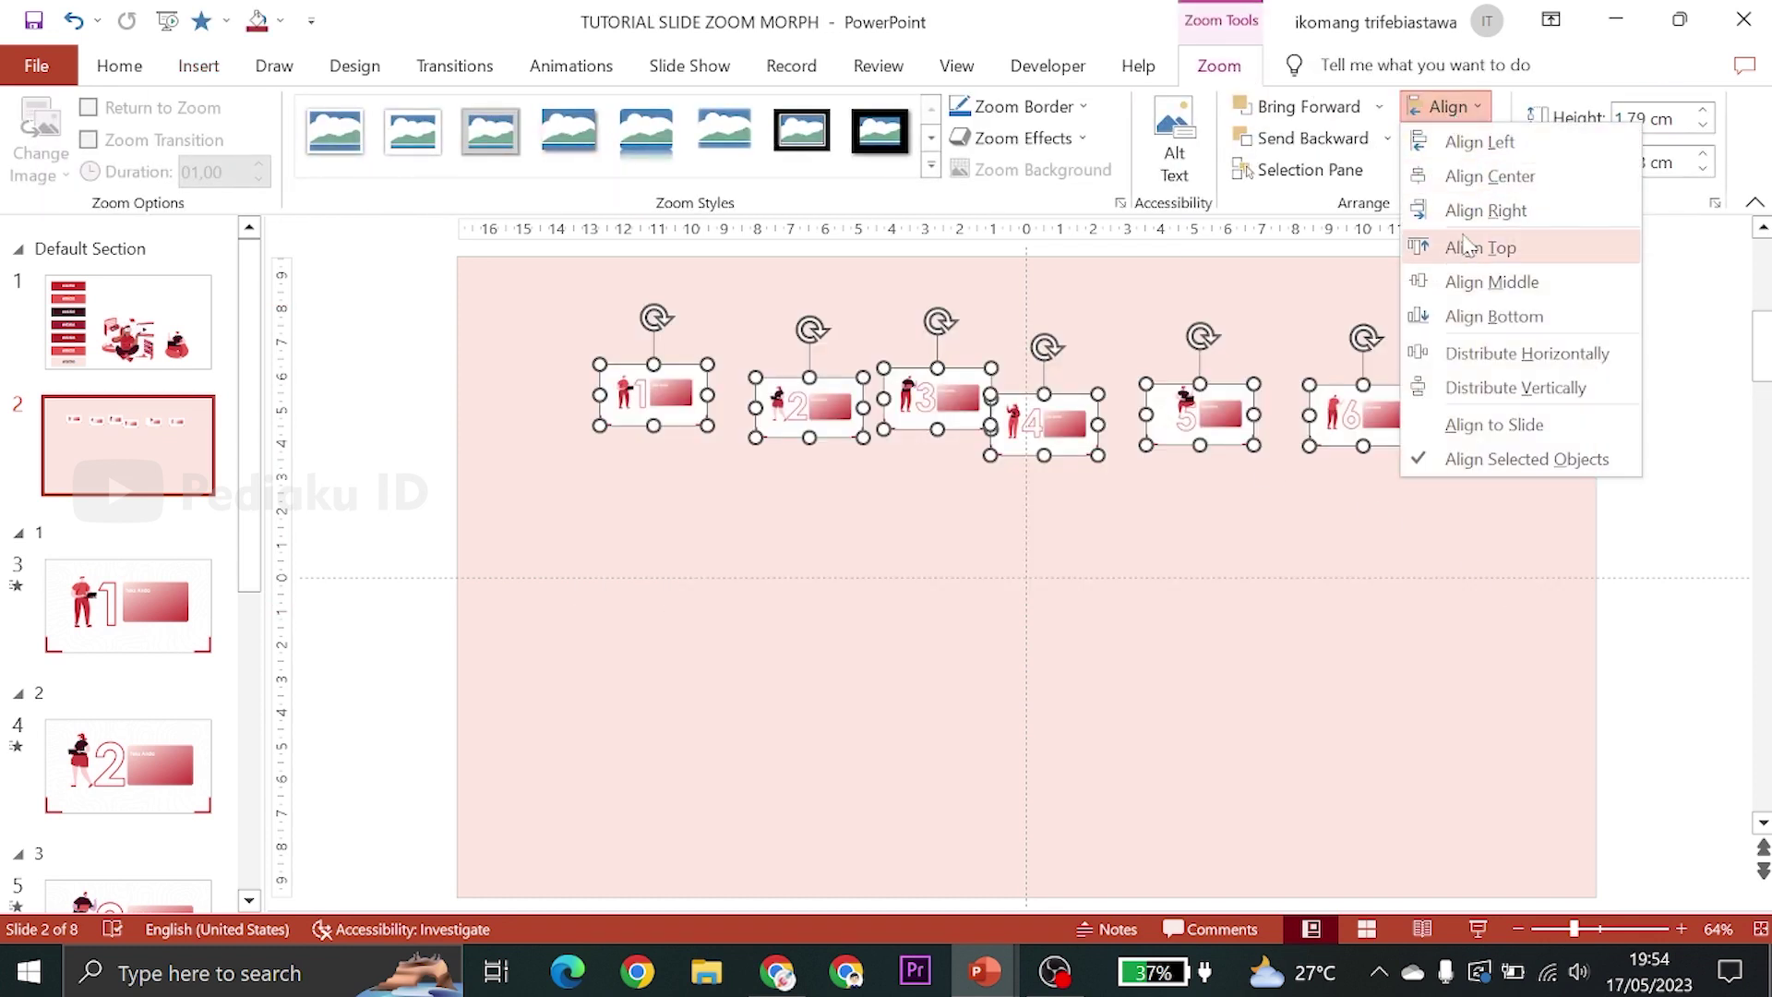
click(1492, 282)
click(1257, 517)
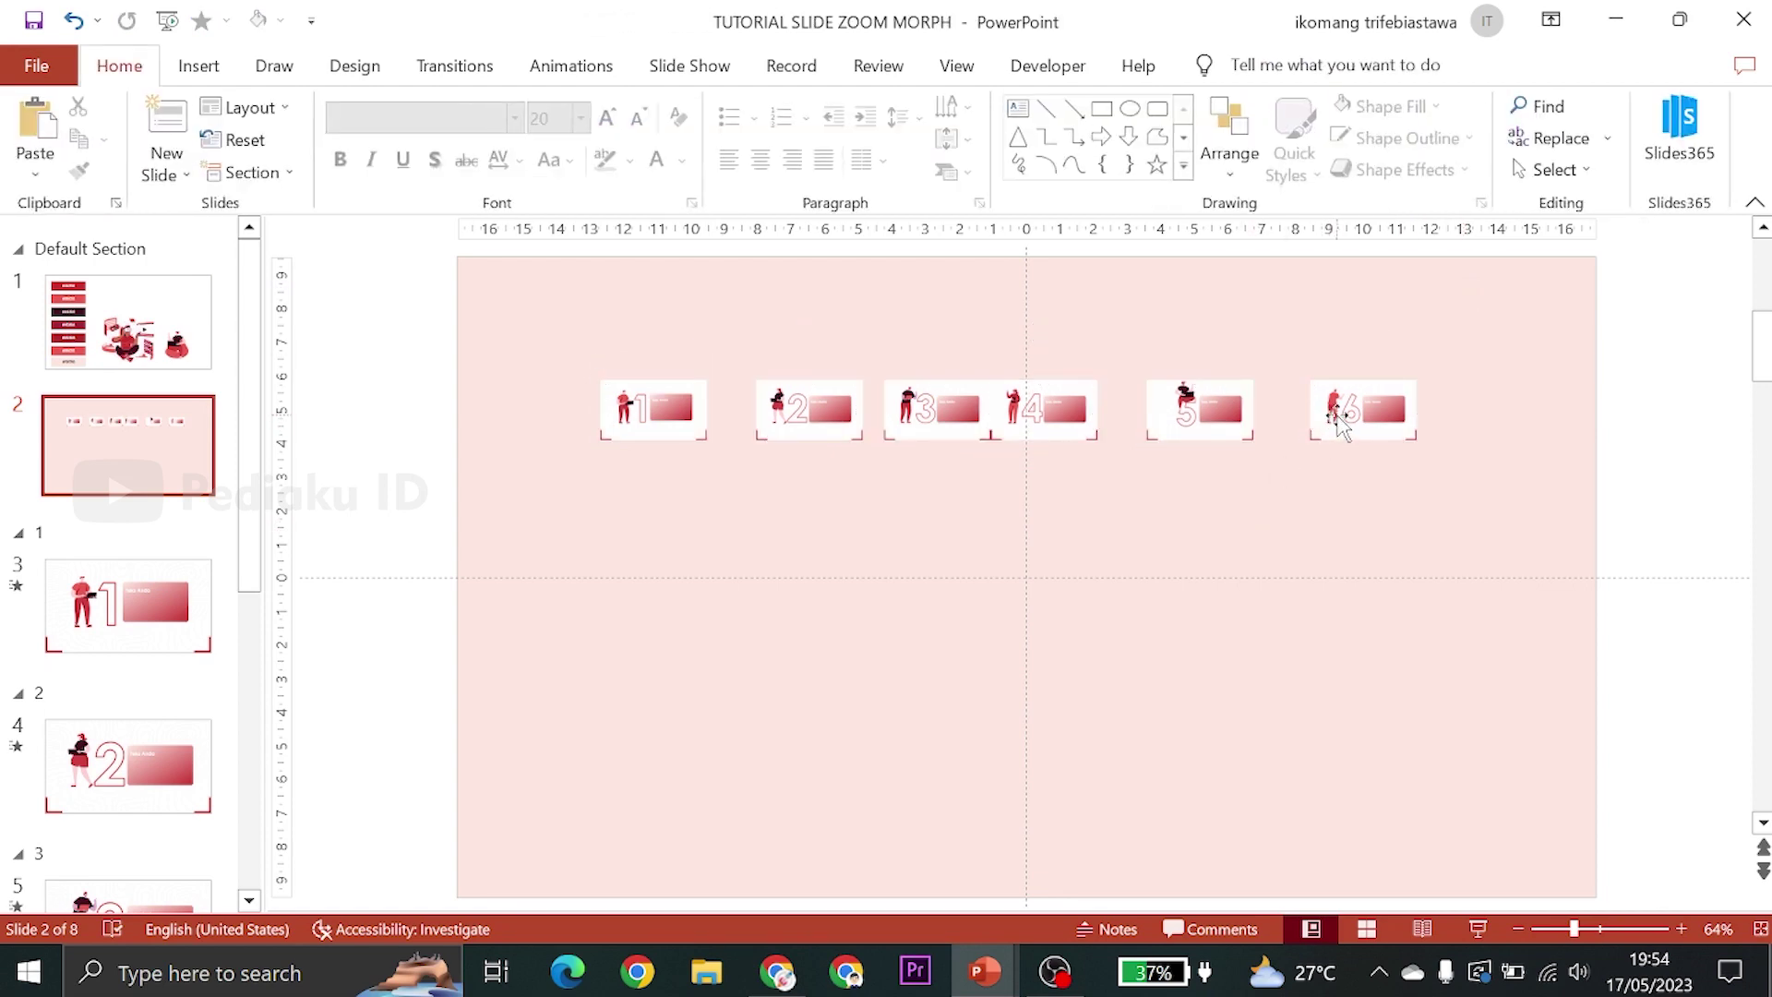
Nudge zooms 1–6 left or right until evenly spaced, then select all six
drag(1341, 424, 1446, 424)
drag(1168, 420, 1256, 420)
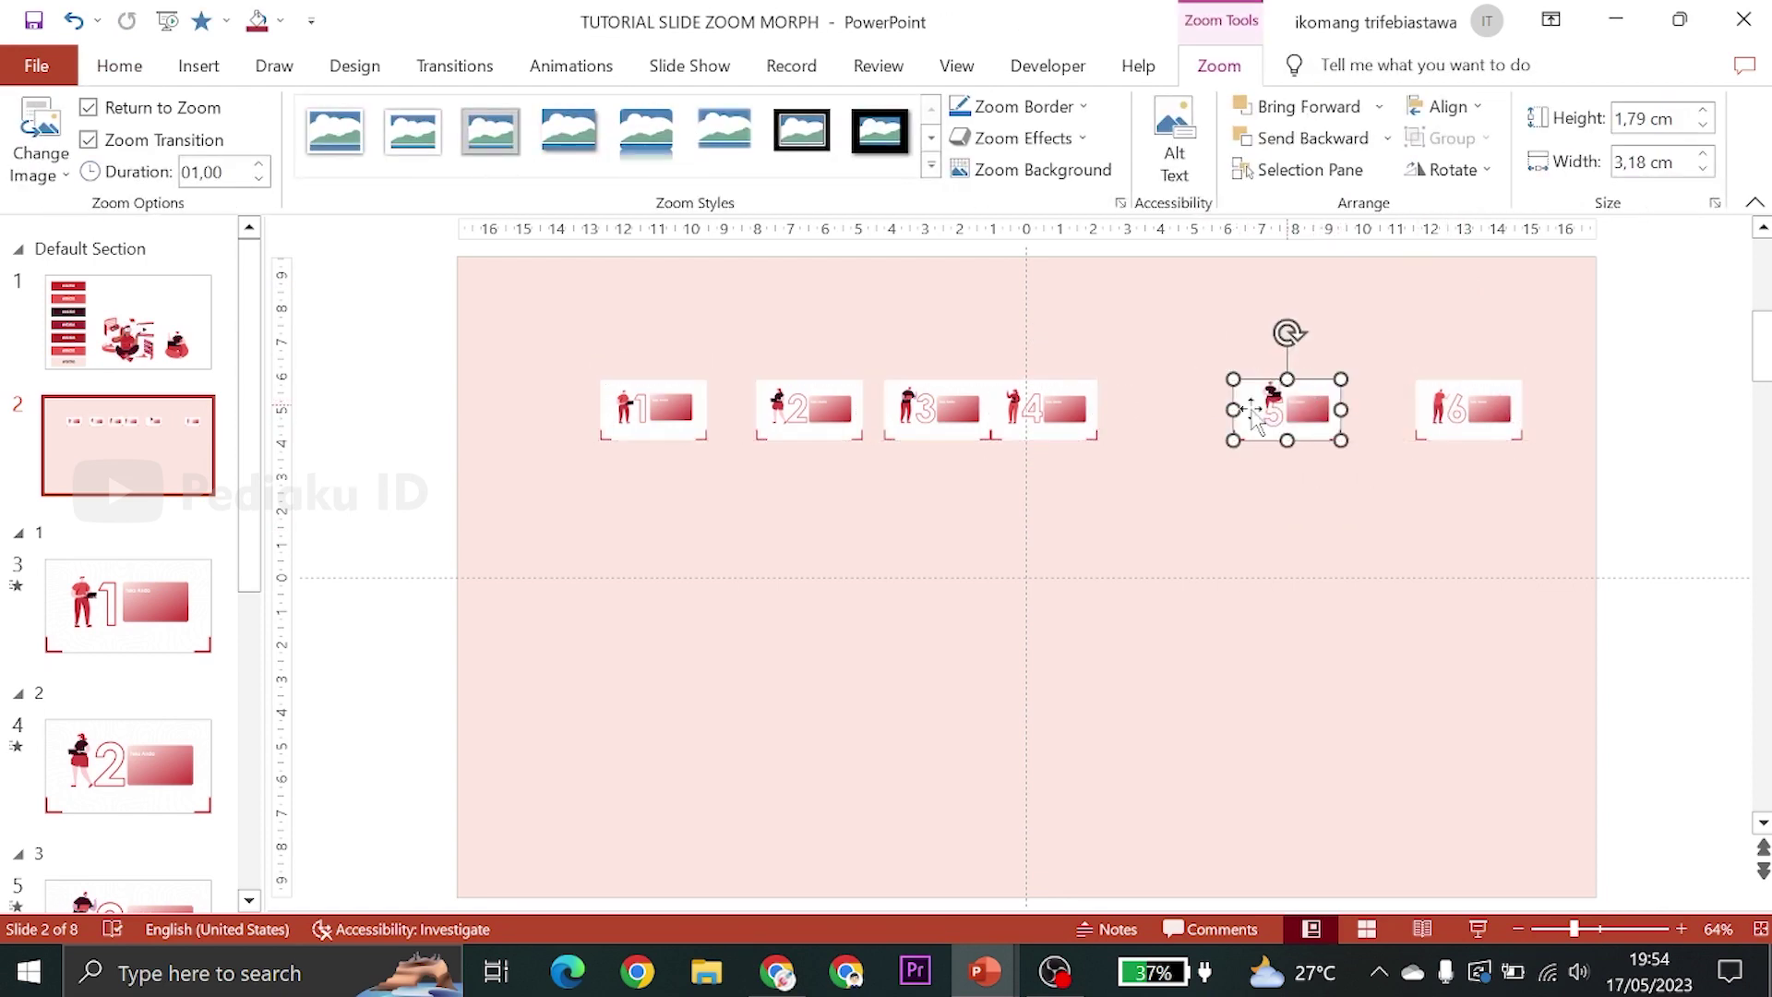
drag(1052, 412, 1095, 413)
click(649, 413)
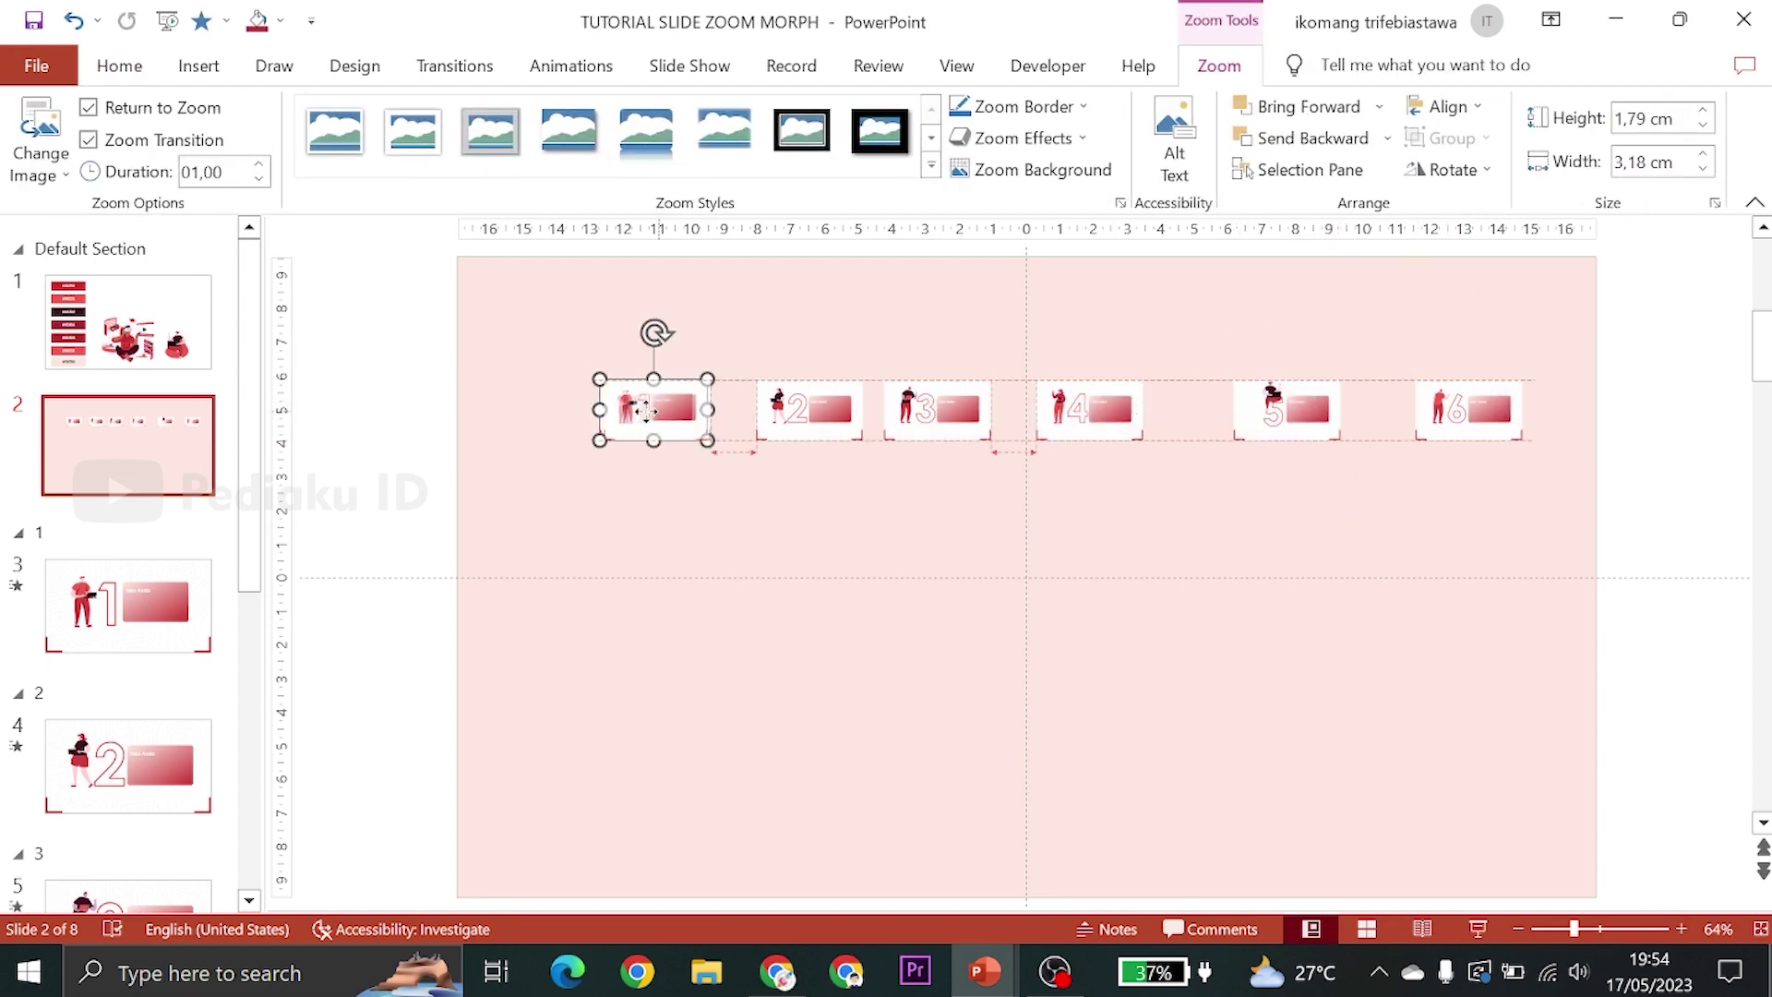
drag(648, 413, 602, 412)
drag(807, 411, 759, 410)
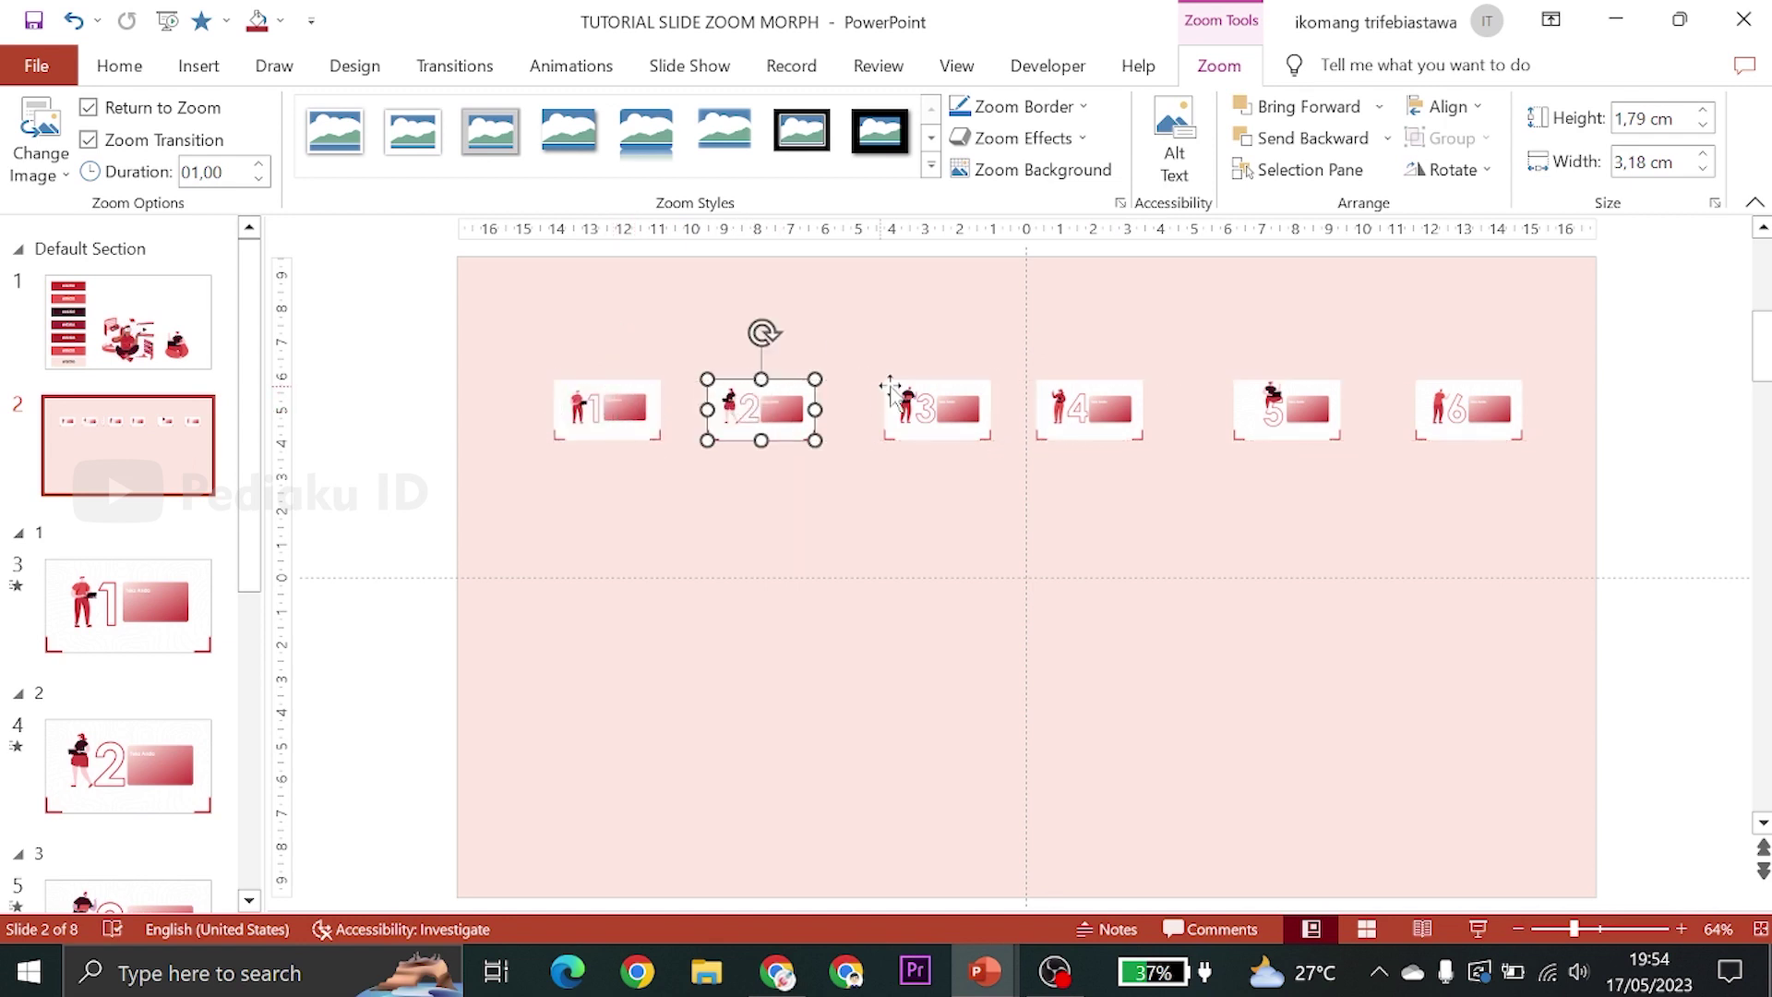
drag(891, 388, 888, 388)
click(1367, 514)
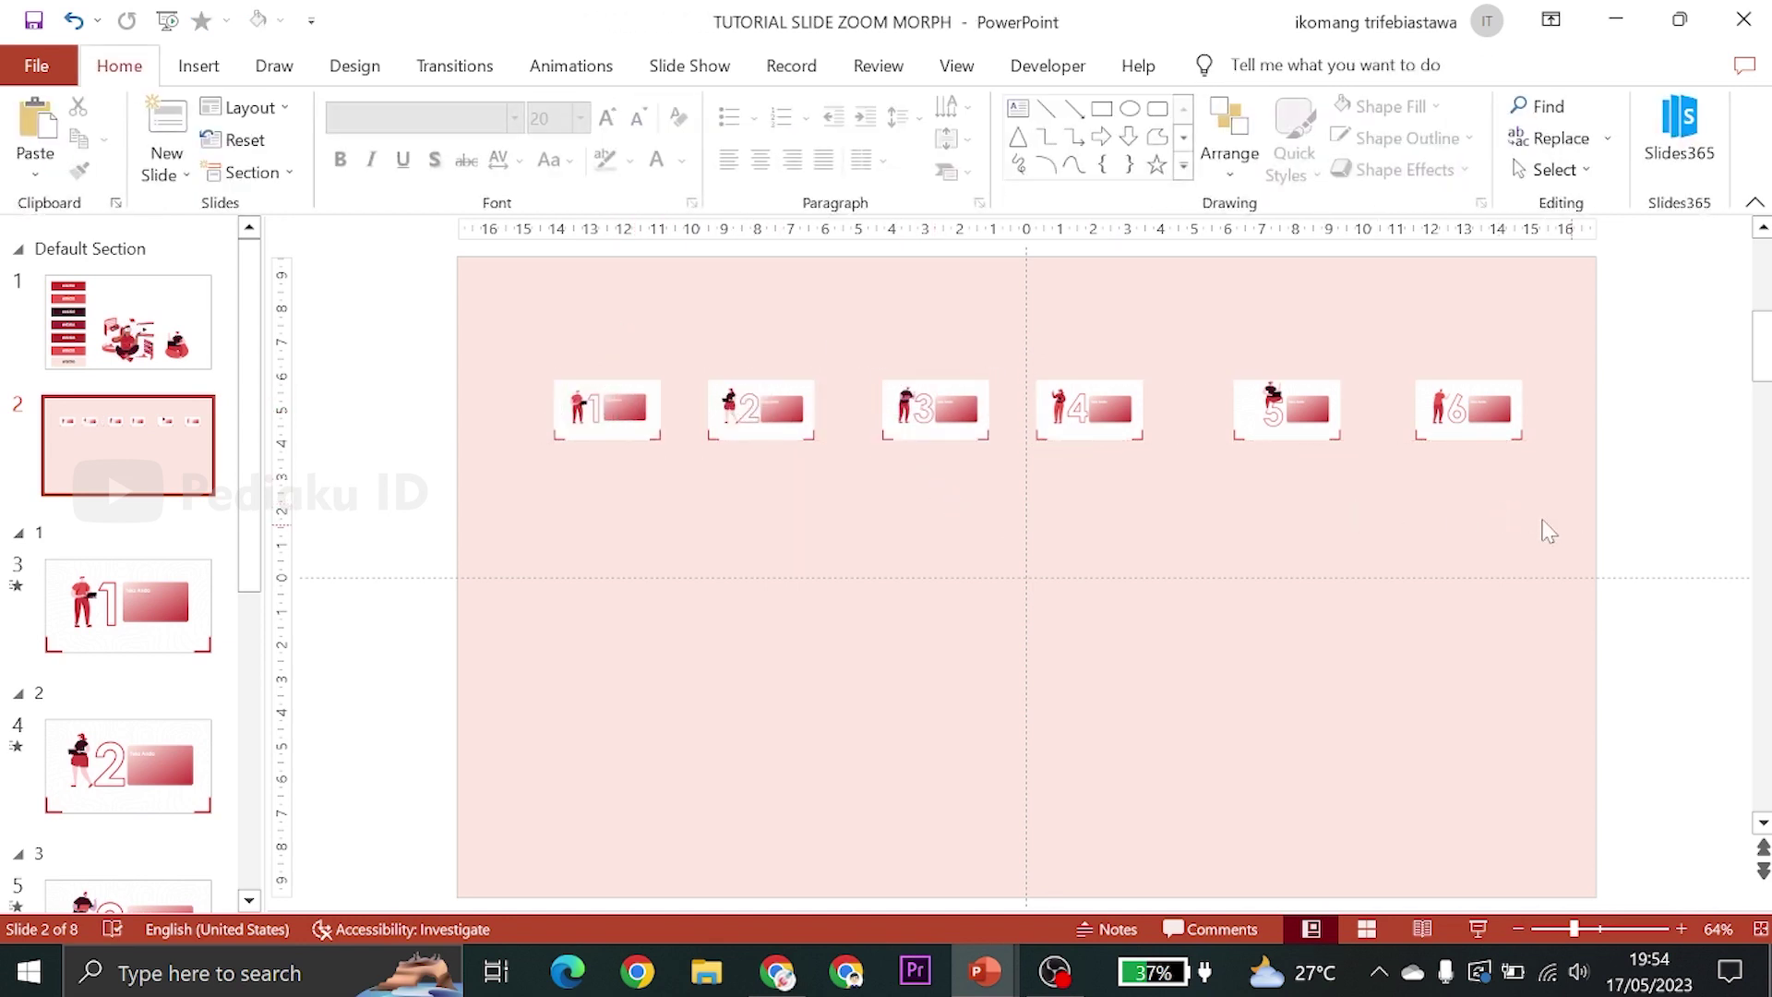
mouse_move(1571, 525)
mouse_down()
mouse_move(496, 359)
mouse_move(448, 310)
mouse_up()
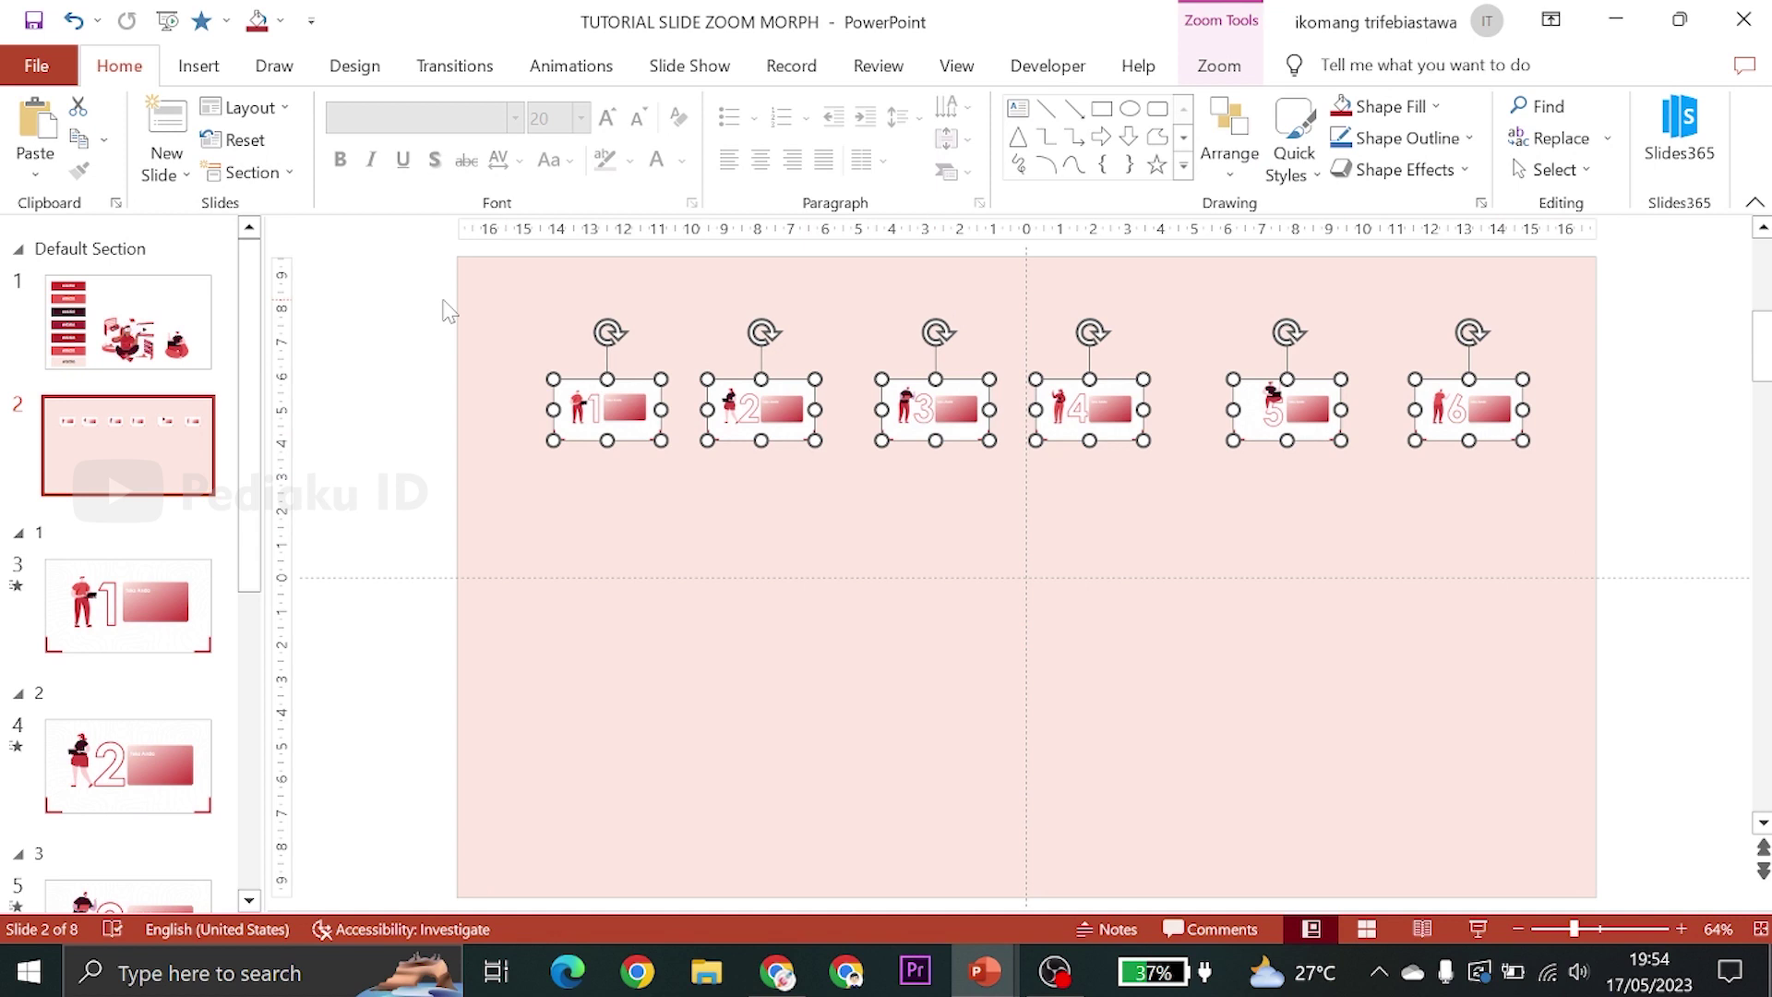
Duplicate the zoom row below the original, reorder it to start at 2, and align it
key(Right)
key(Right)
key(Down)
key(Down)
drag(746, 429, 738, 517)
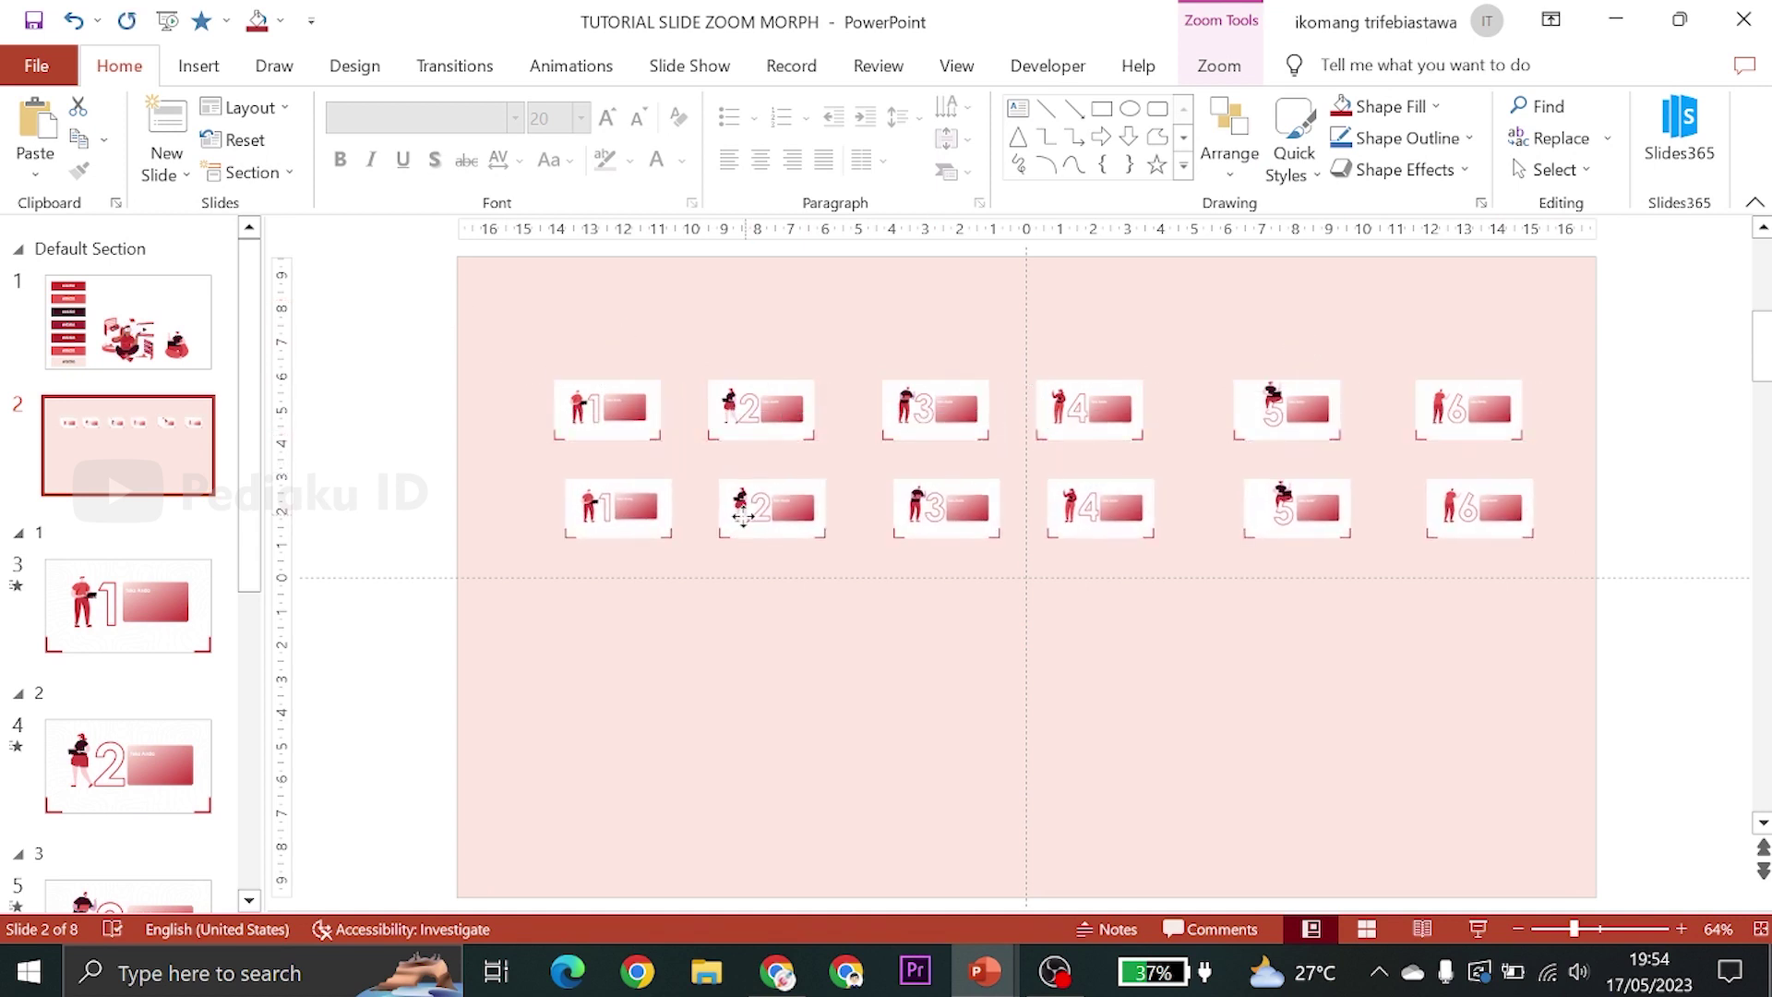
click(744, 660)
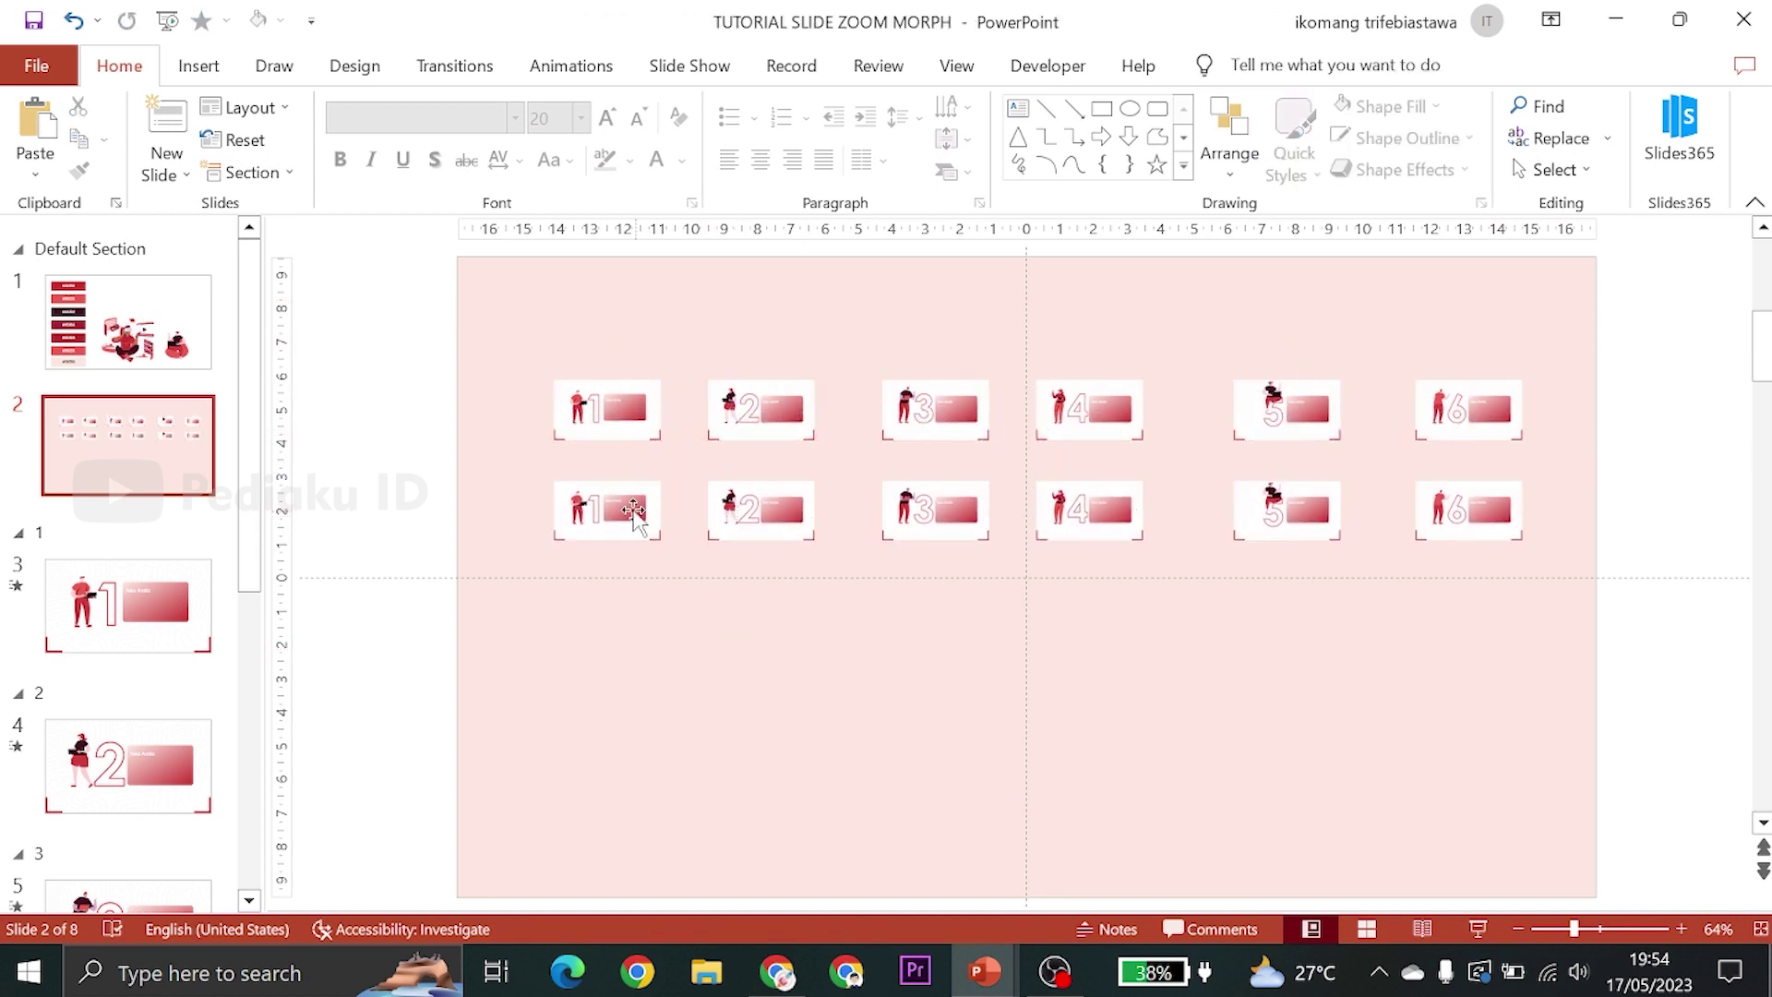
mouse_move(646, 517)
mouse_down()
mouse_move(724, 580)
mouse_move(1575, 580)
mouse_move(1663, 481)
mouse_up()
click(1396, 555)
drag(1723, 654, 664, 452)
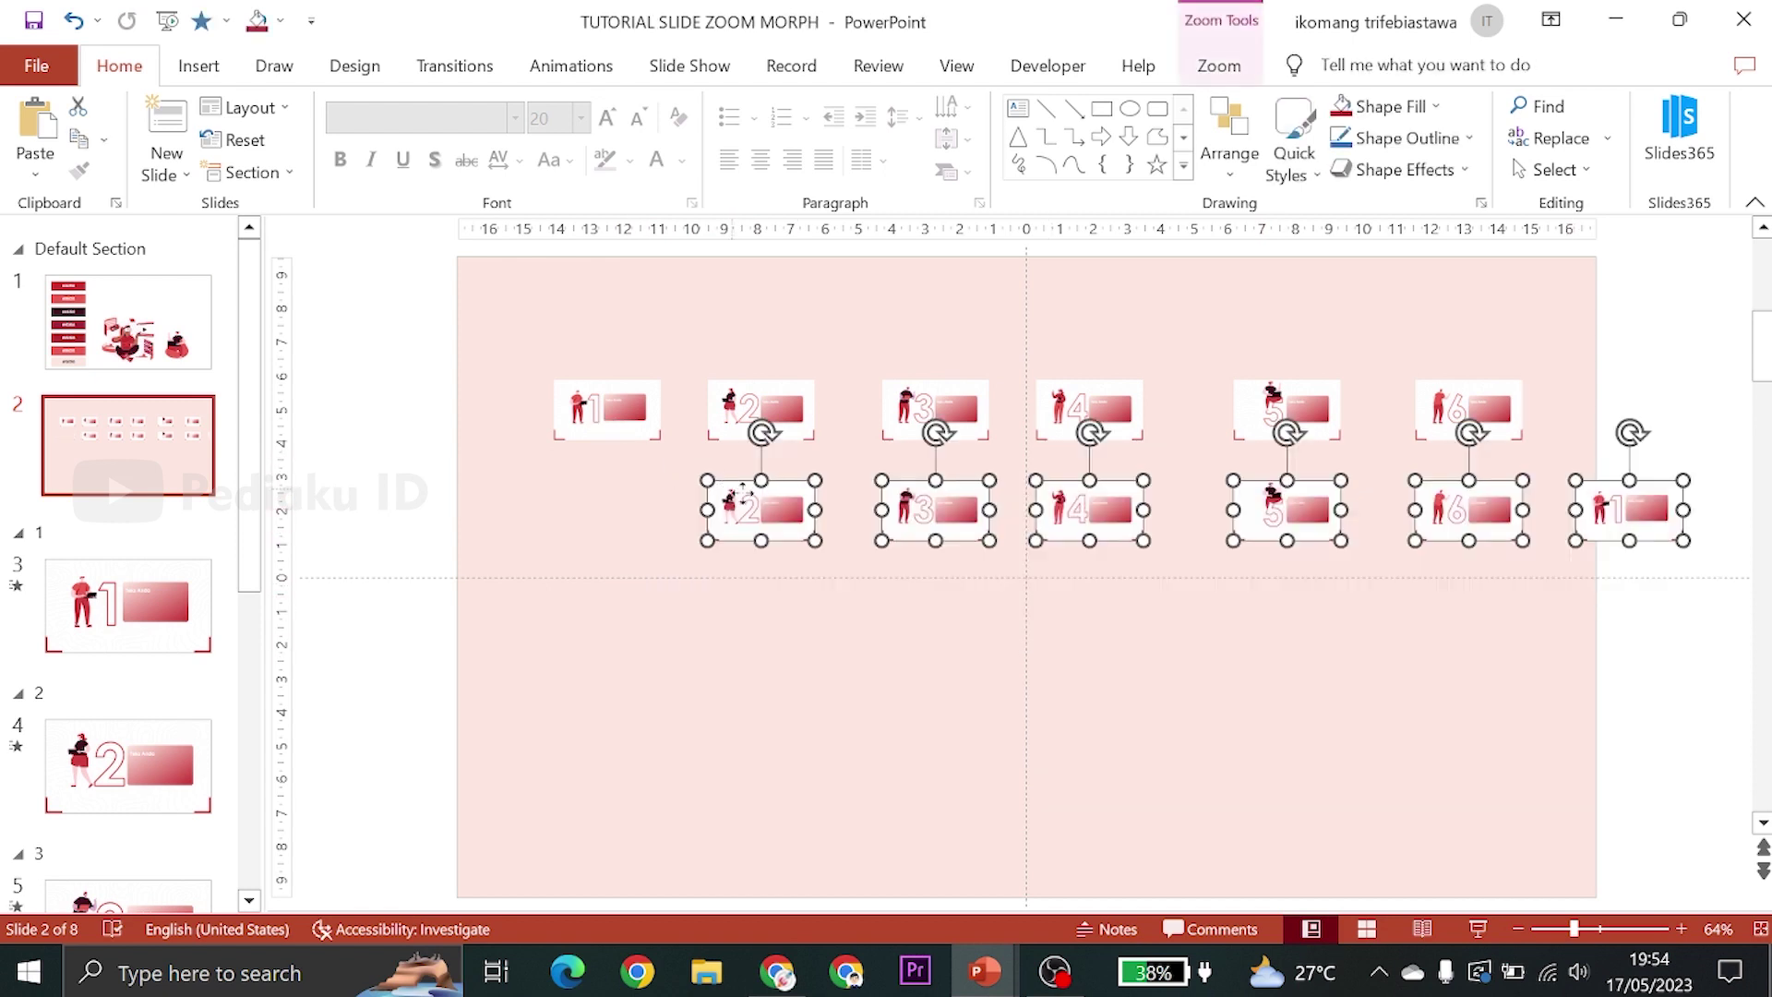
mouse_move(756, 503)
mouse_down()
mouse_move(587, 501)
mouse_move(604, 610)
mouse_move(1614, 600)
mouse_up()
Reorder the third row to start at 3 by moving its first zoom to the end
click(595, 620)
drag(1701, 738, 600, 550)
drag(1289, 625, 1118, 619)
click(1444, 749)
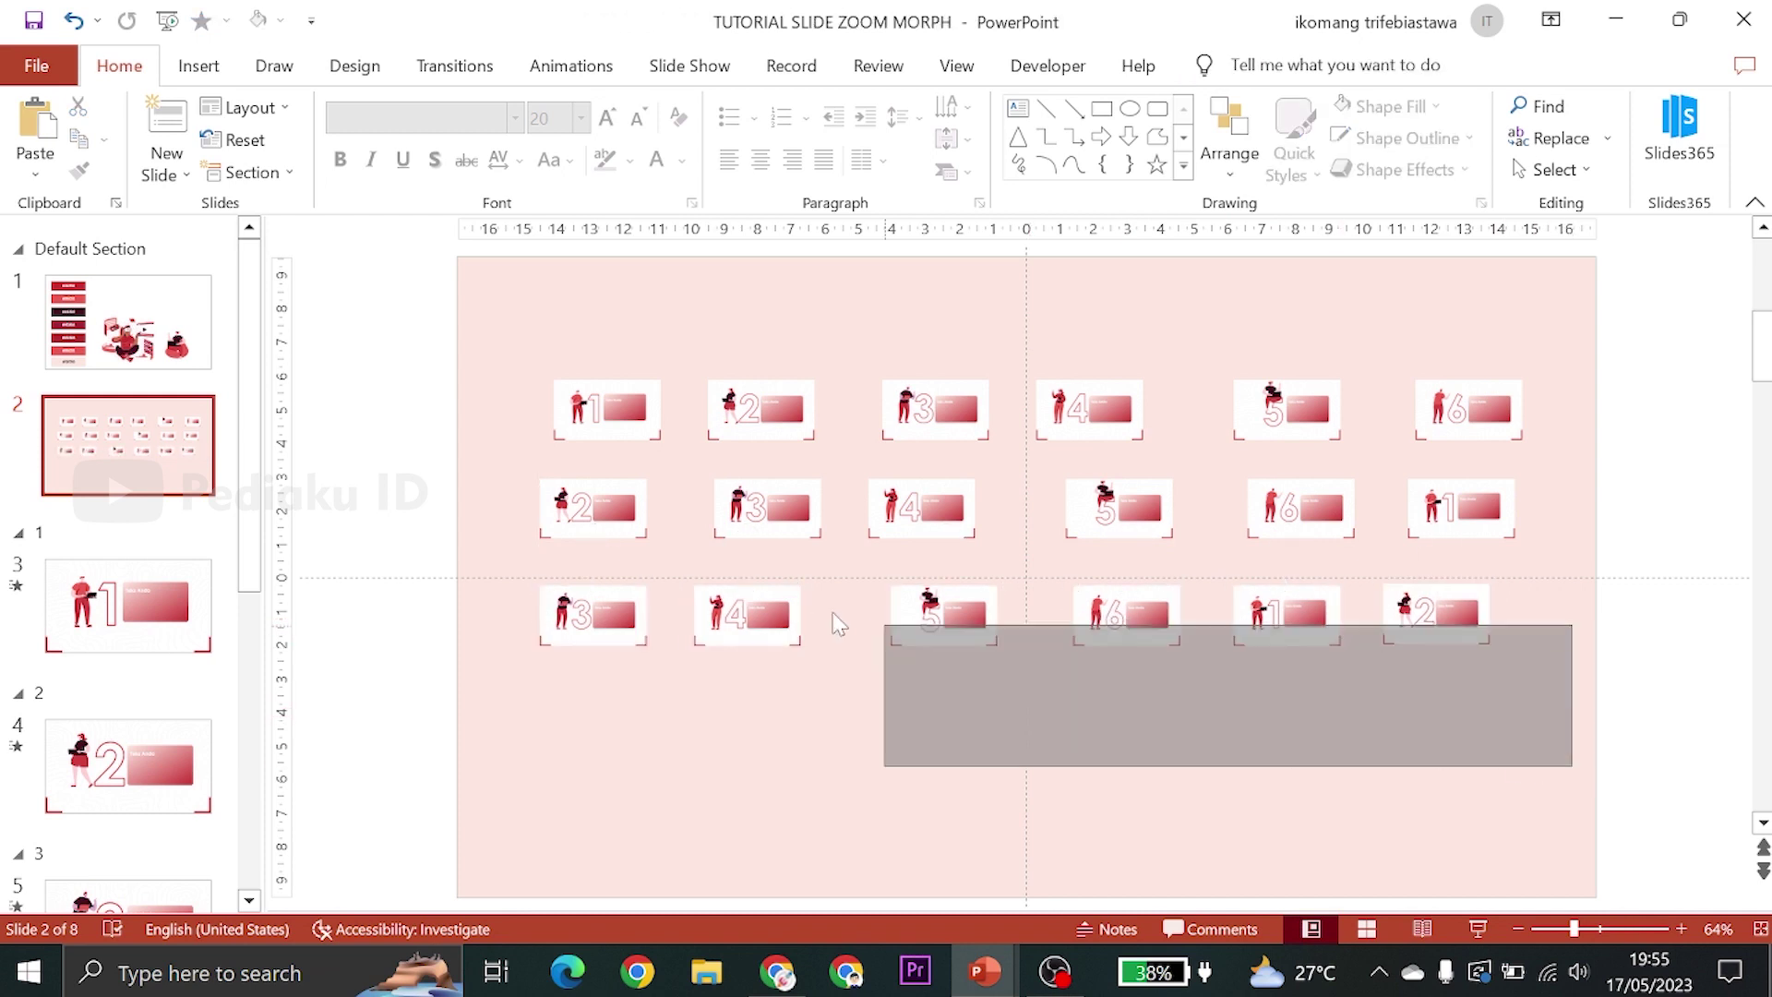
Duplicate the third row as a fourth row starting at 4, aligned under the others
drag(835, 625, 494, 554)
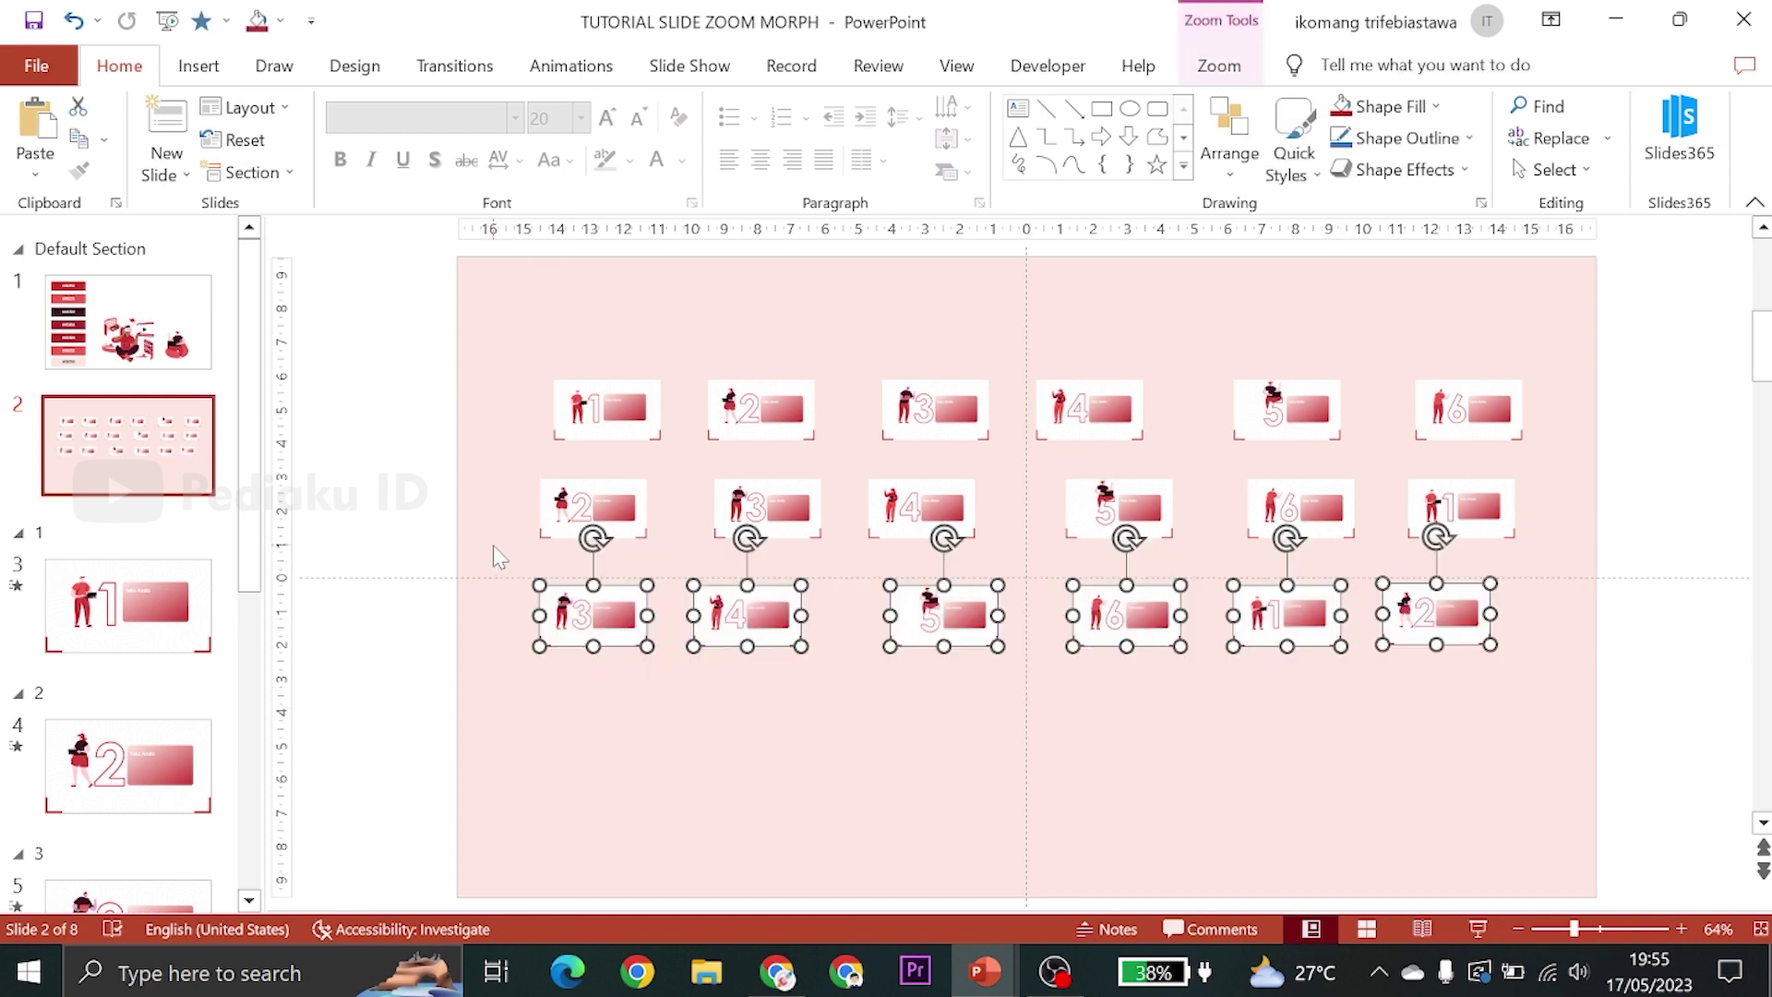
key(ctrl+d)
mouse_move(604, 636)
mouse_down()
mouse_move(591, 722)
mouse_move(1581, 694)
mouse_up()
click(462, 681)
drag(1670, 829, 637, 666)
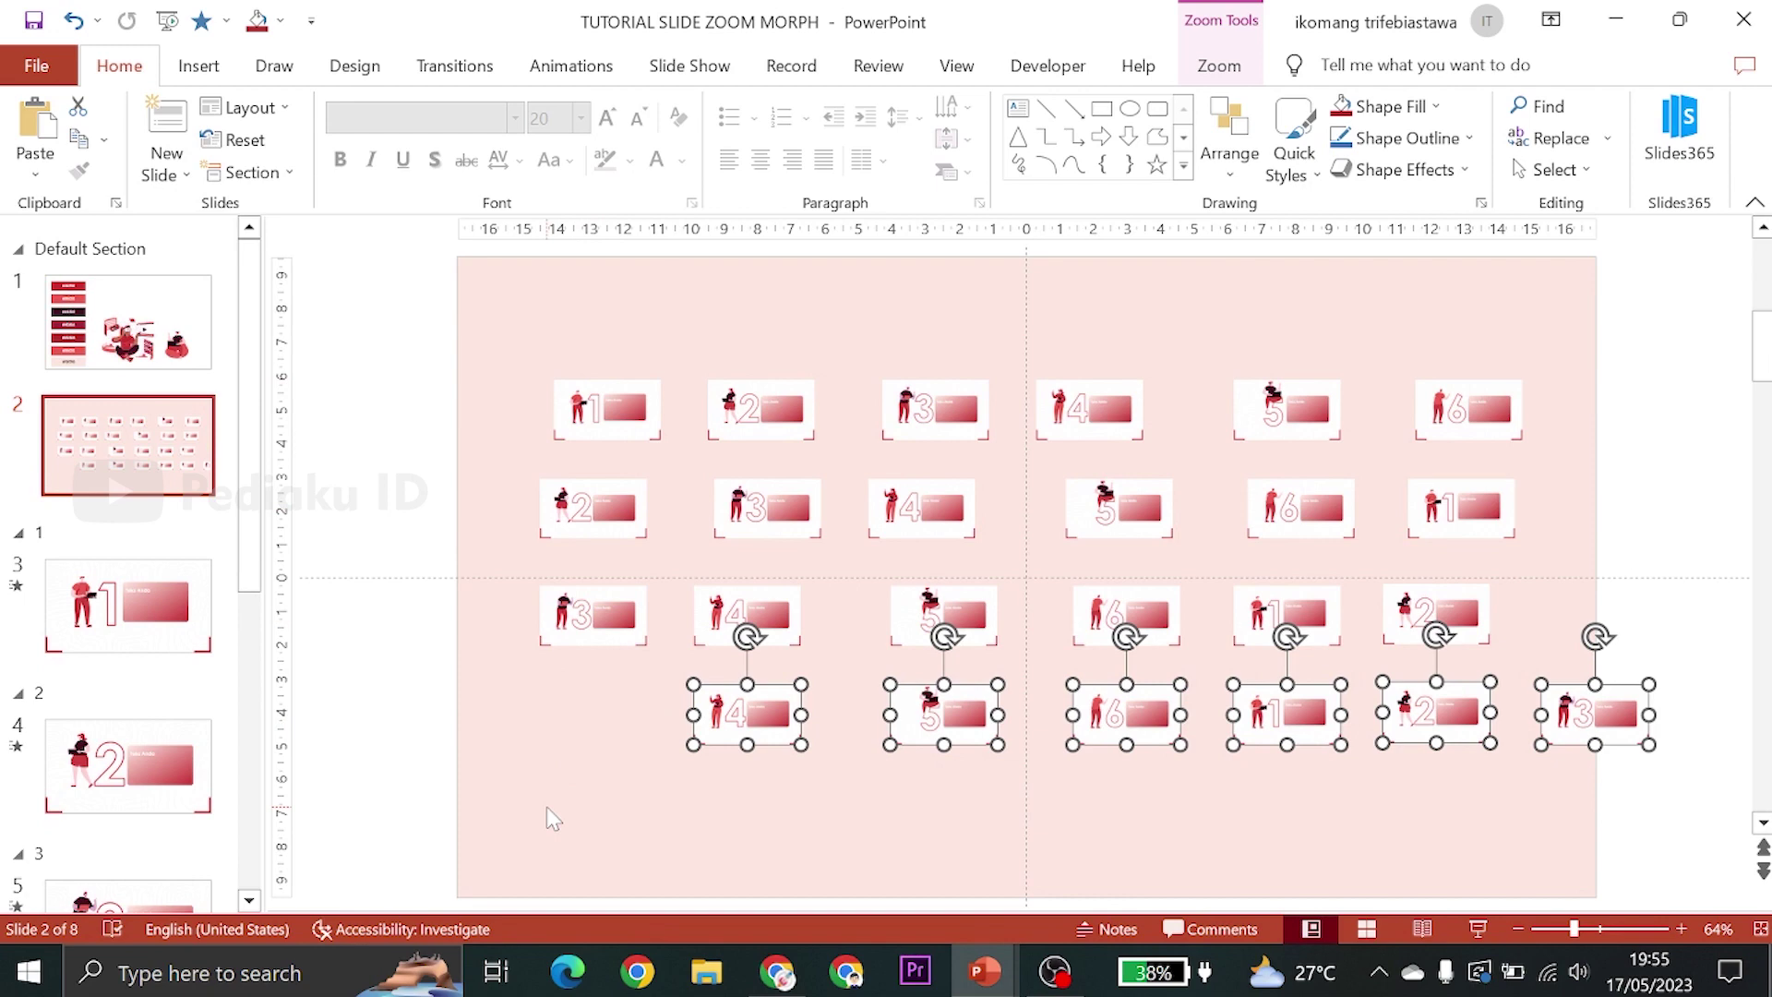
drag(785, 707, 640, 713)
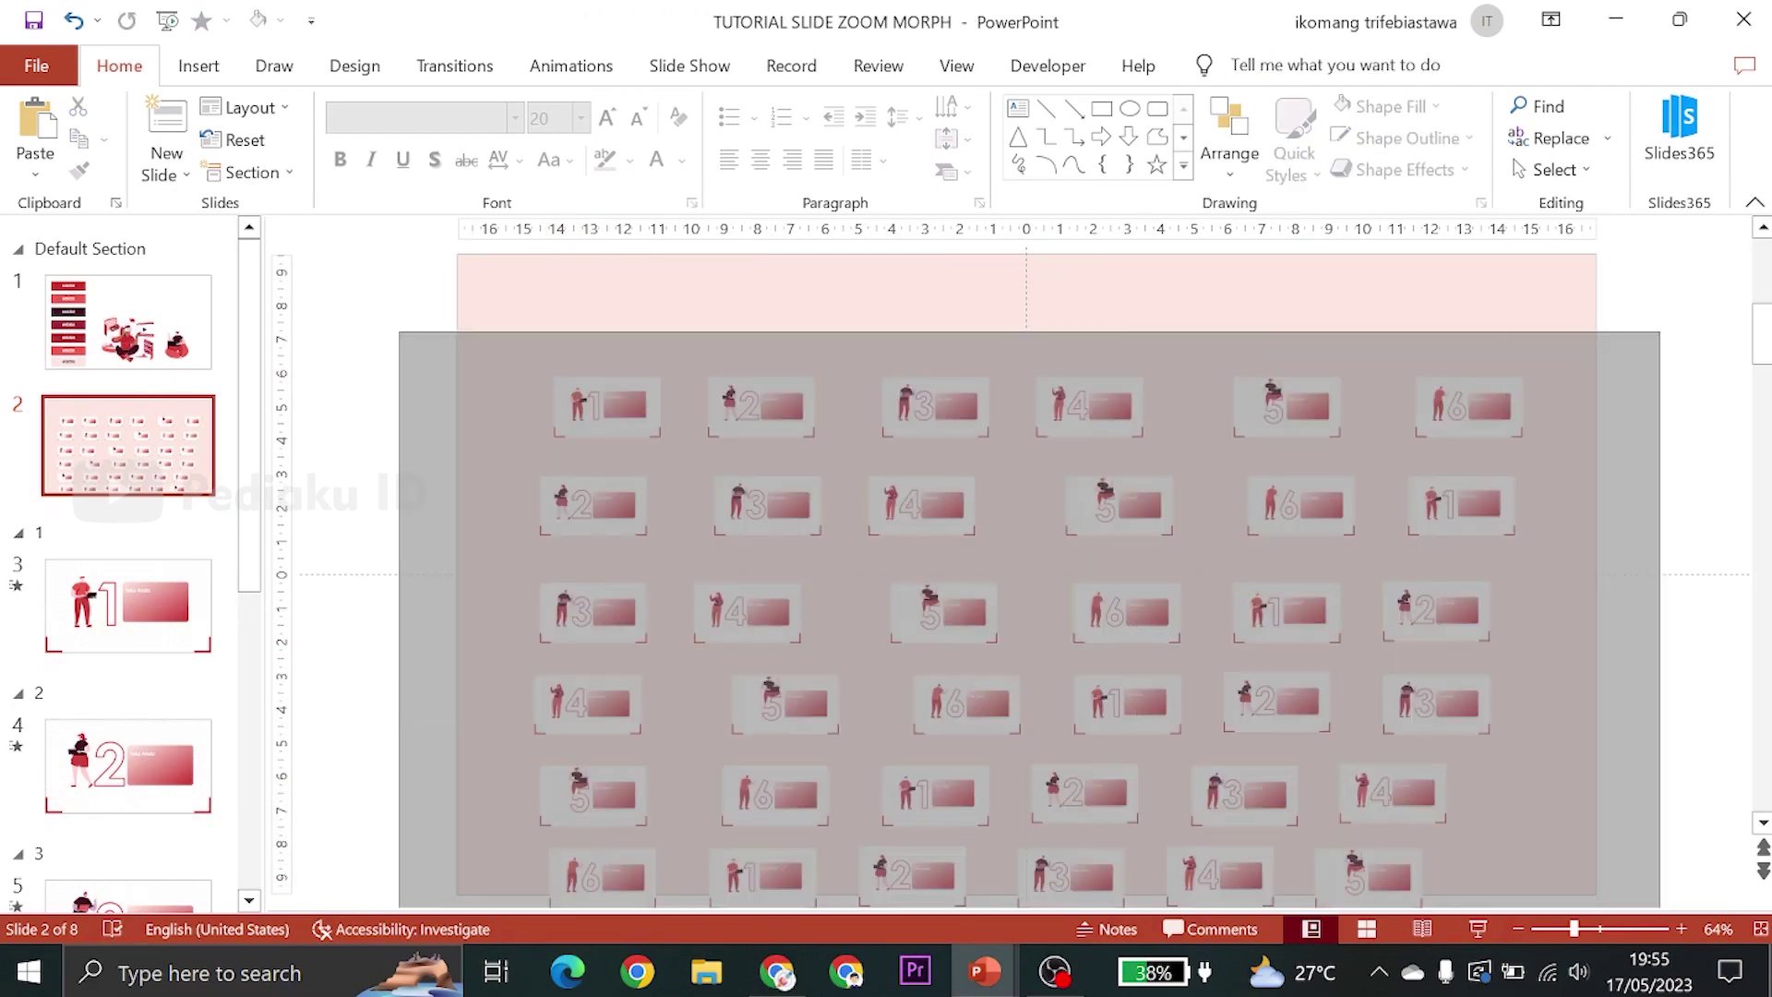
Align and distribute the zoom columns into an even six-by-six grid, then select the first column
drag(1278, 862, 997, 258)
click(1444, 107)
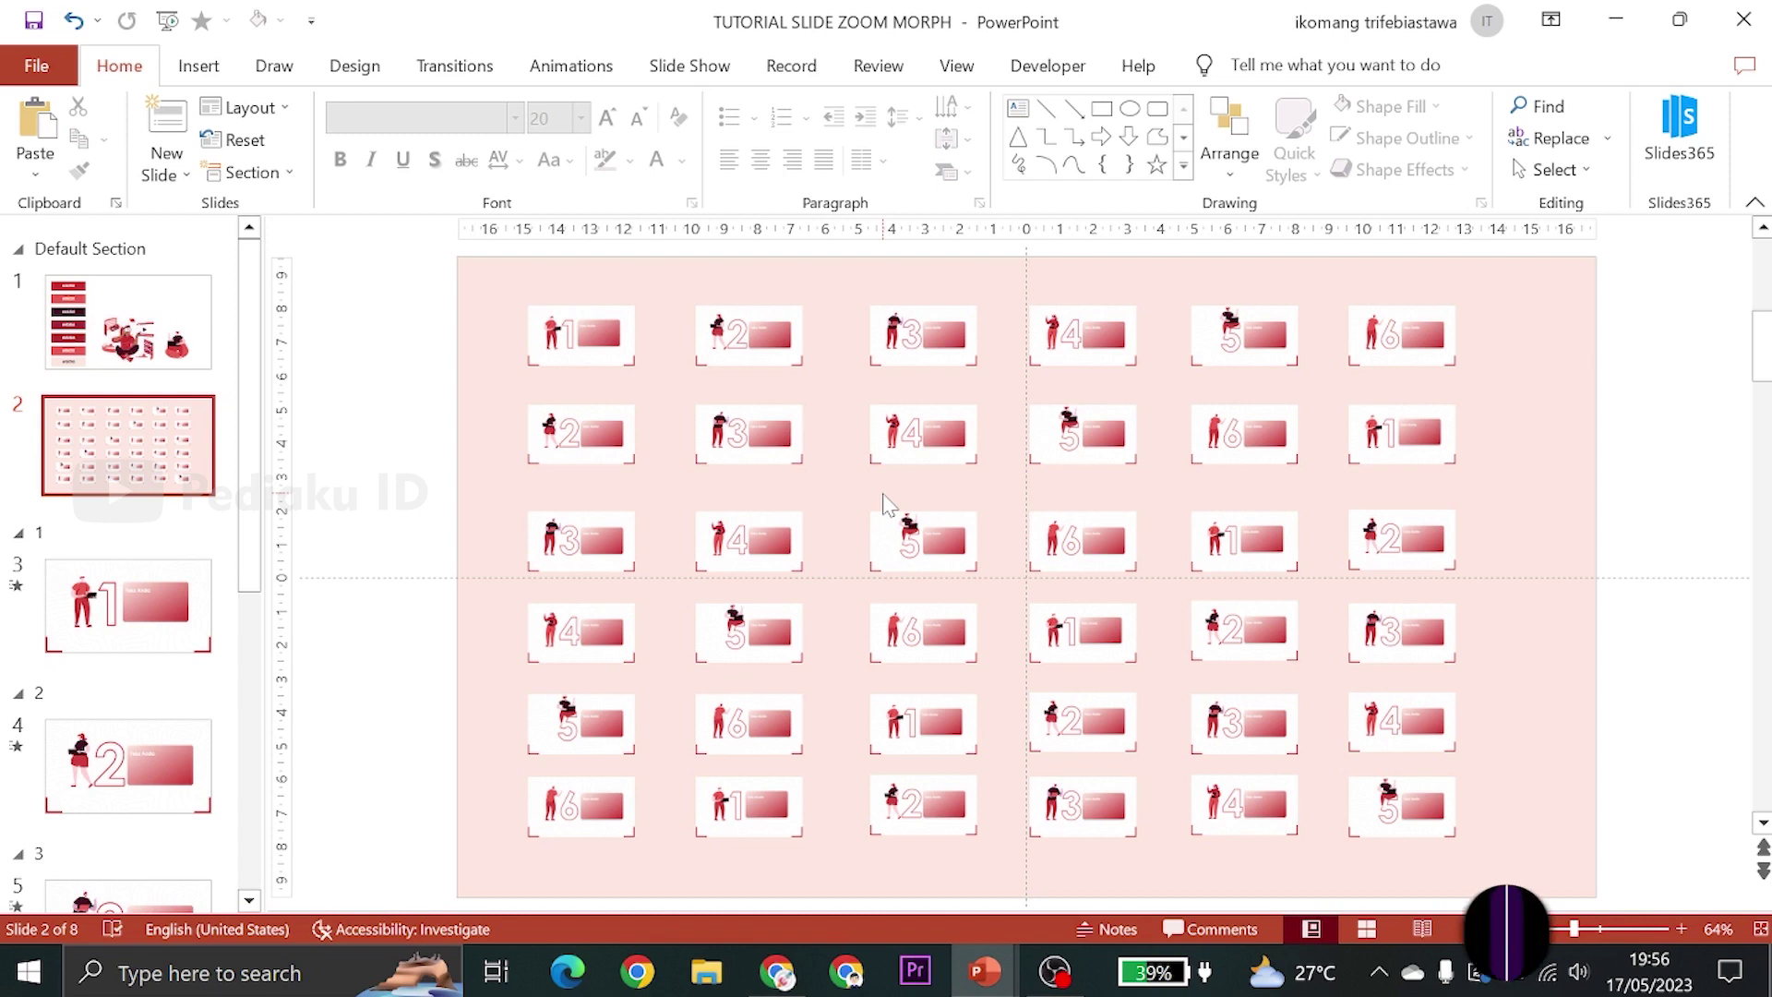
drag(386, 264, 675, 884)
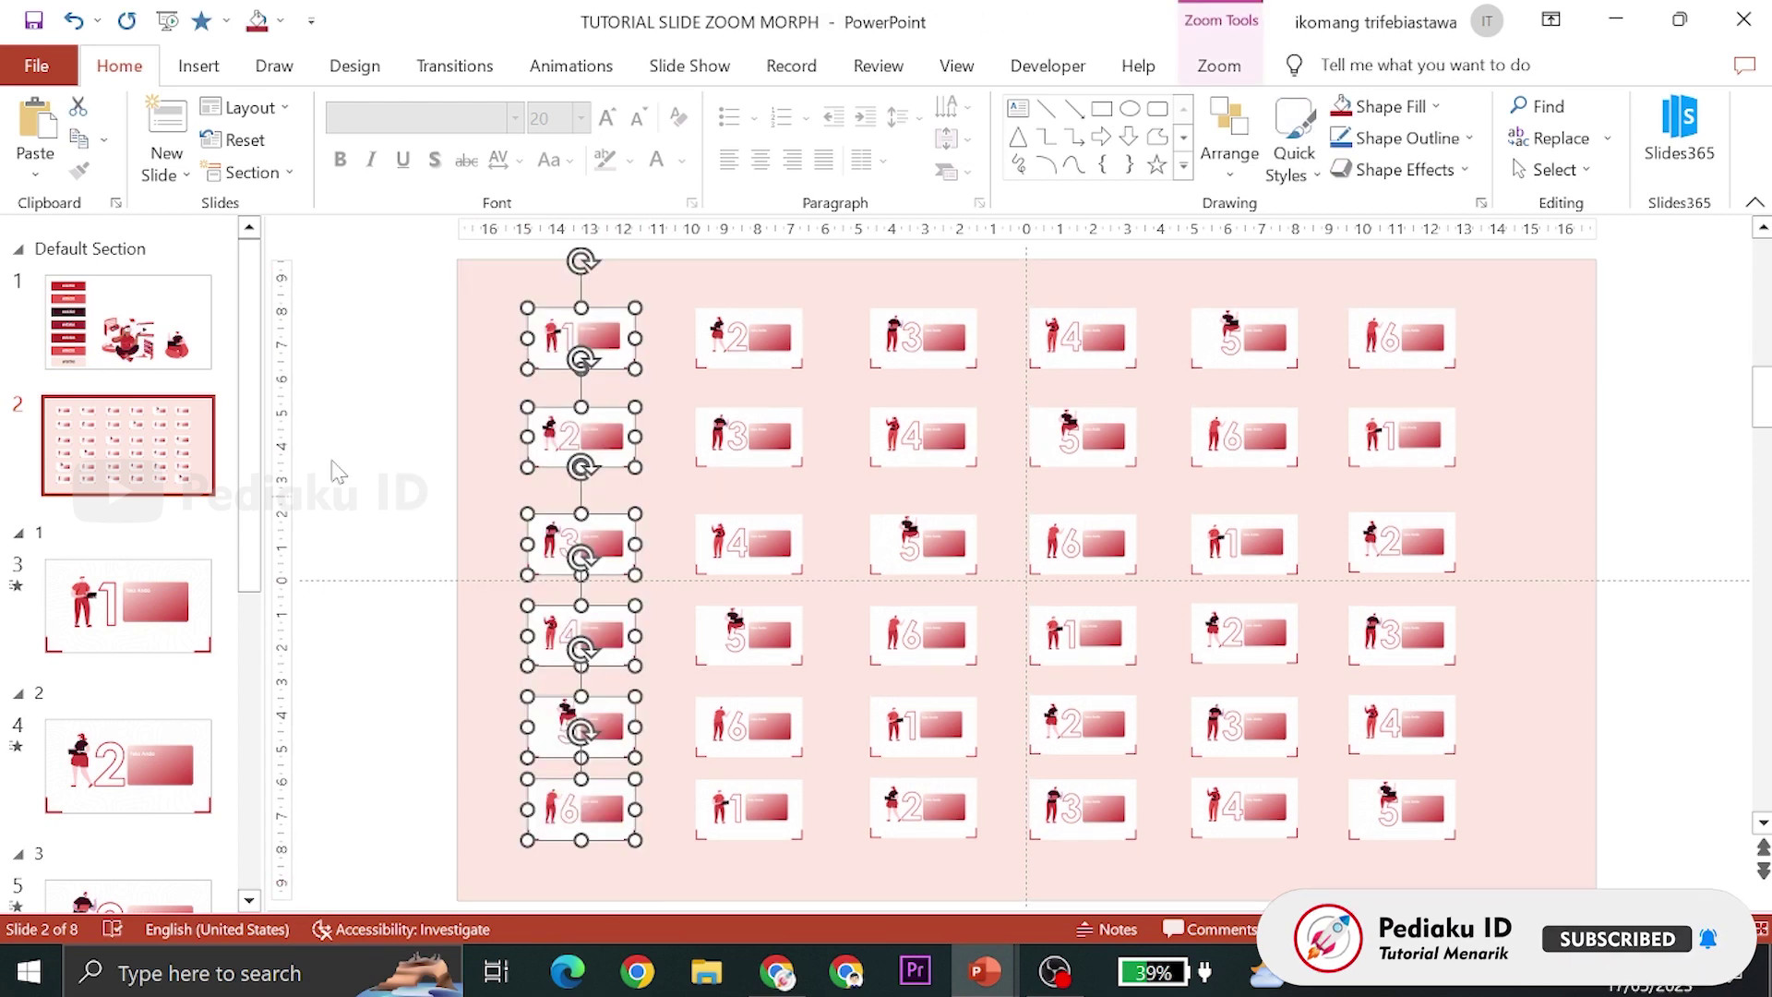
Apply the Perspective: Below 3-D rotation preset (Y 20°, perspective 45°) to the first zoom column
click(1235, 80)
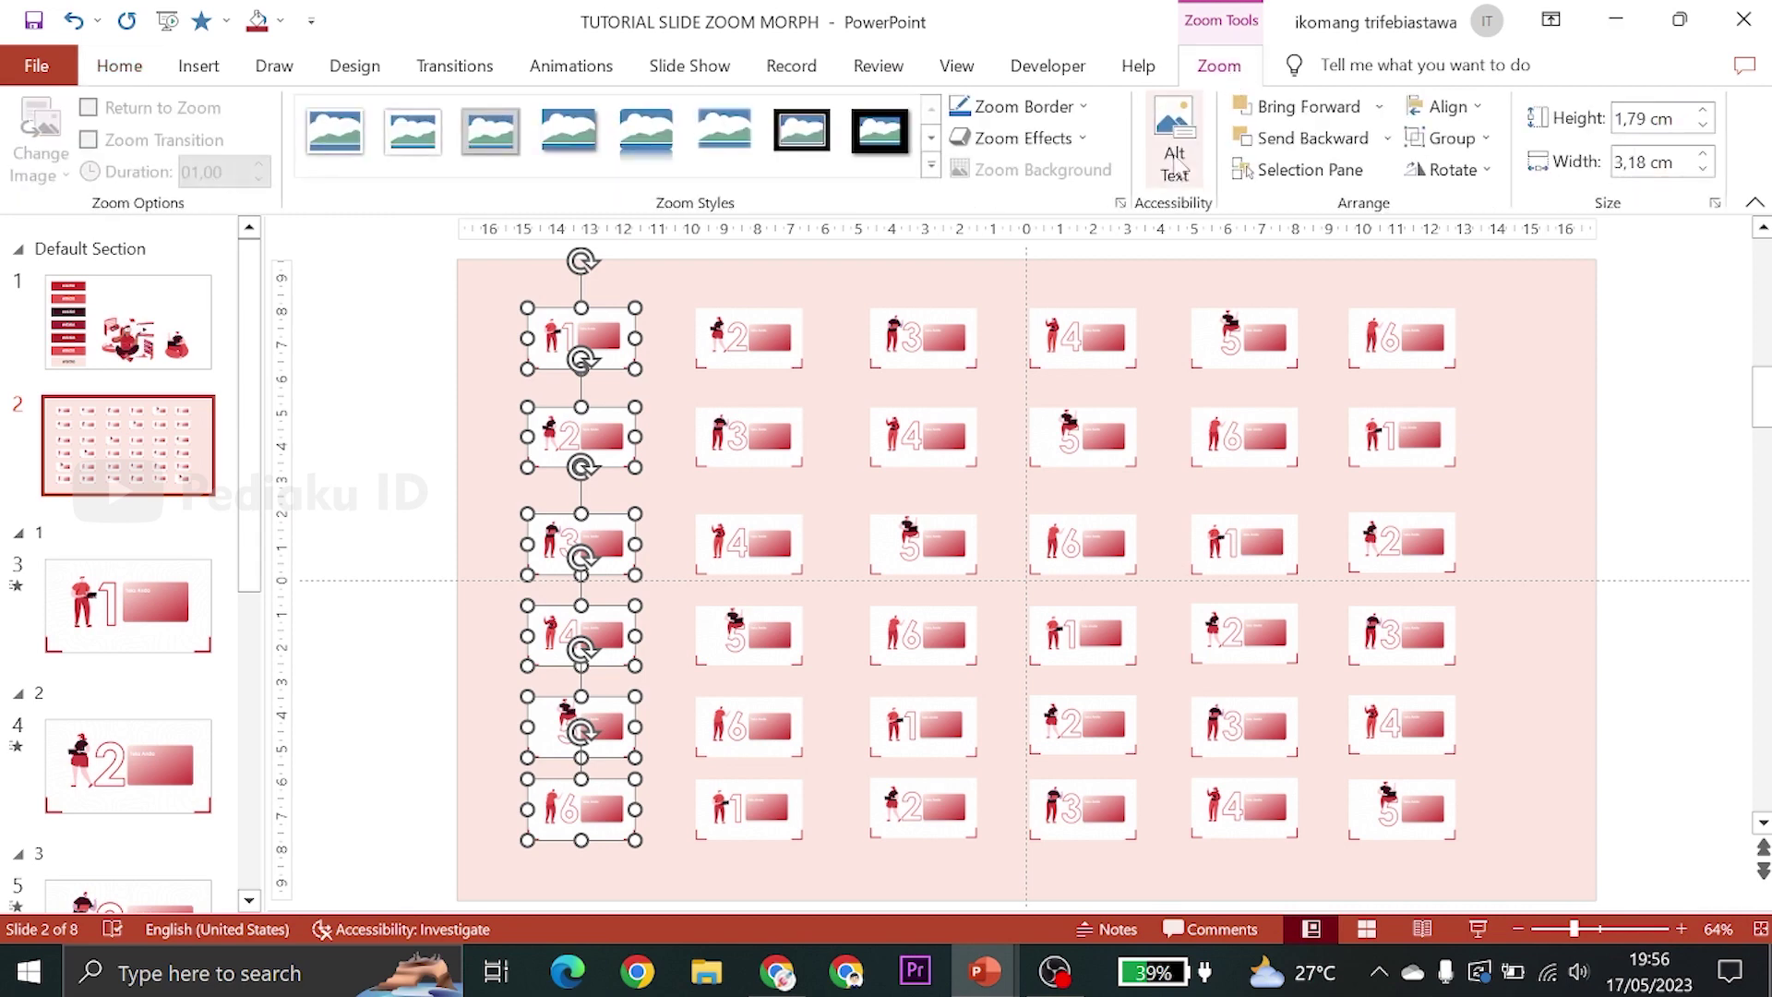
click(1120, 202)
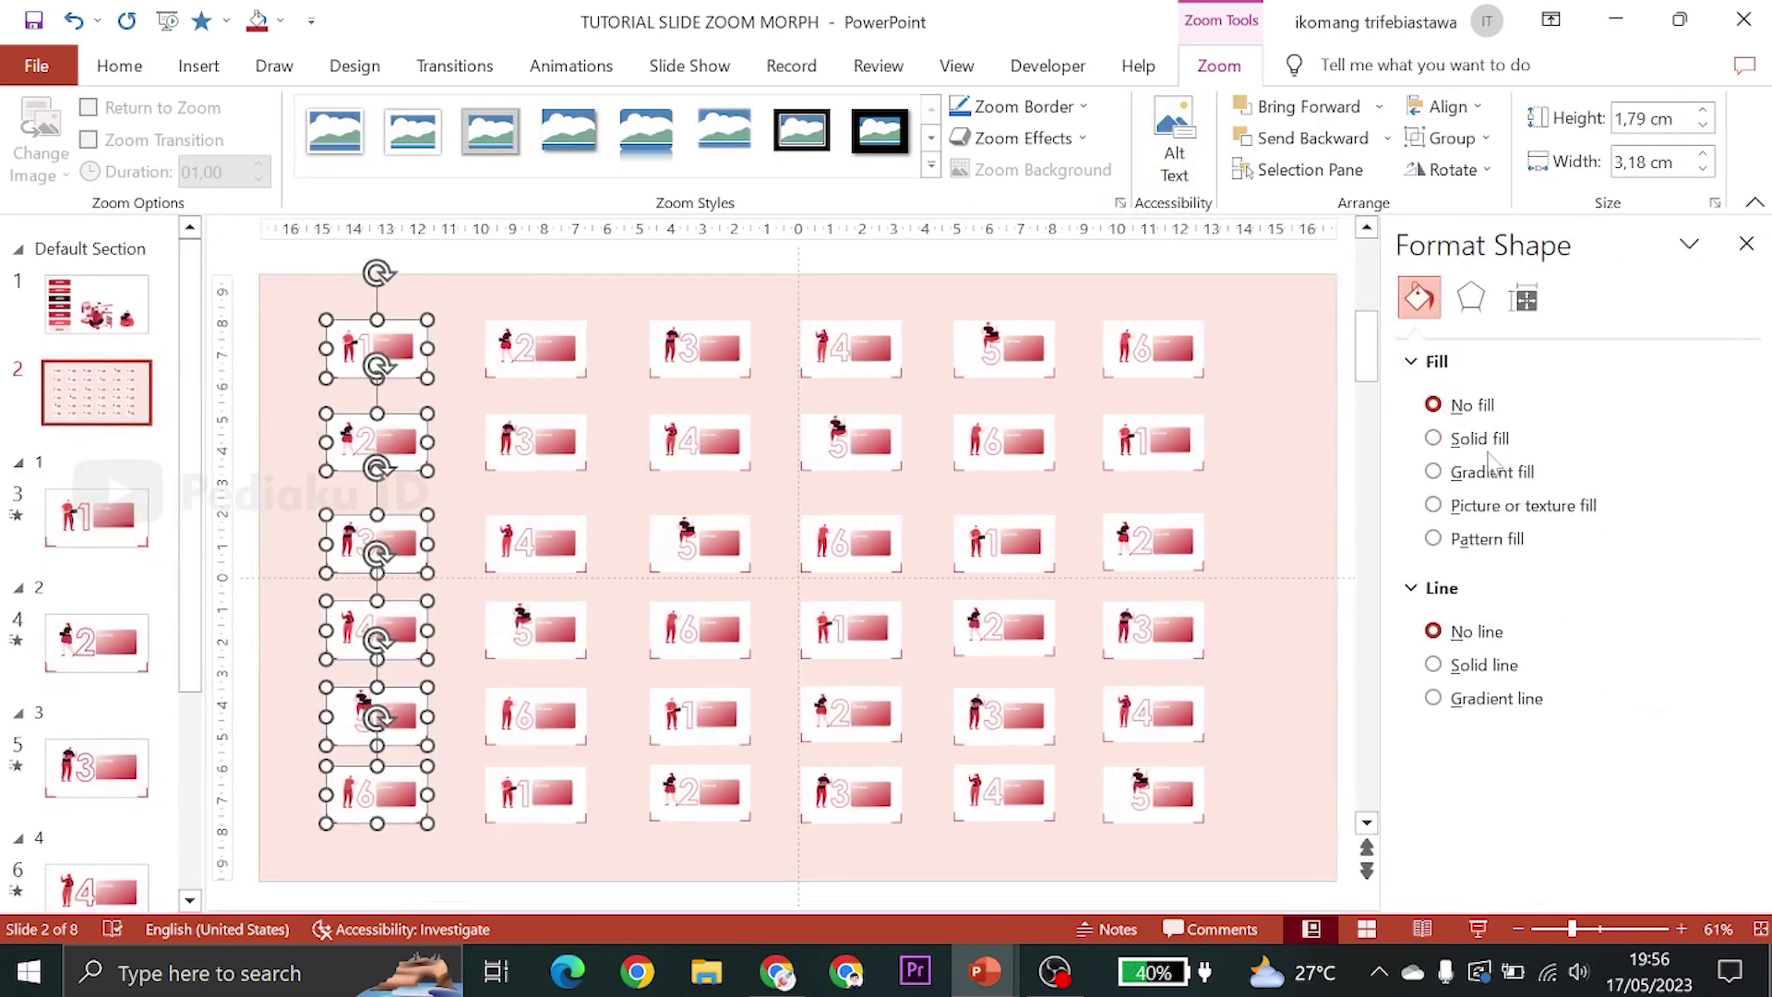
click(1471, 298)
click(1477, 557)
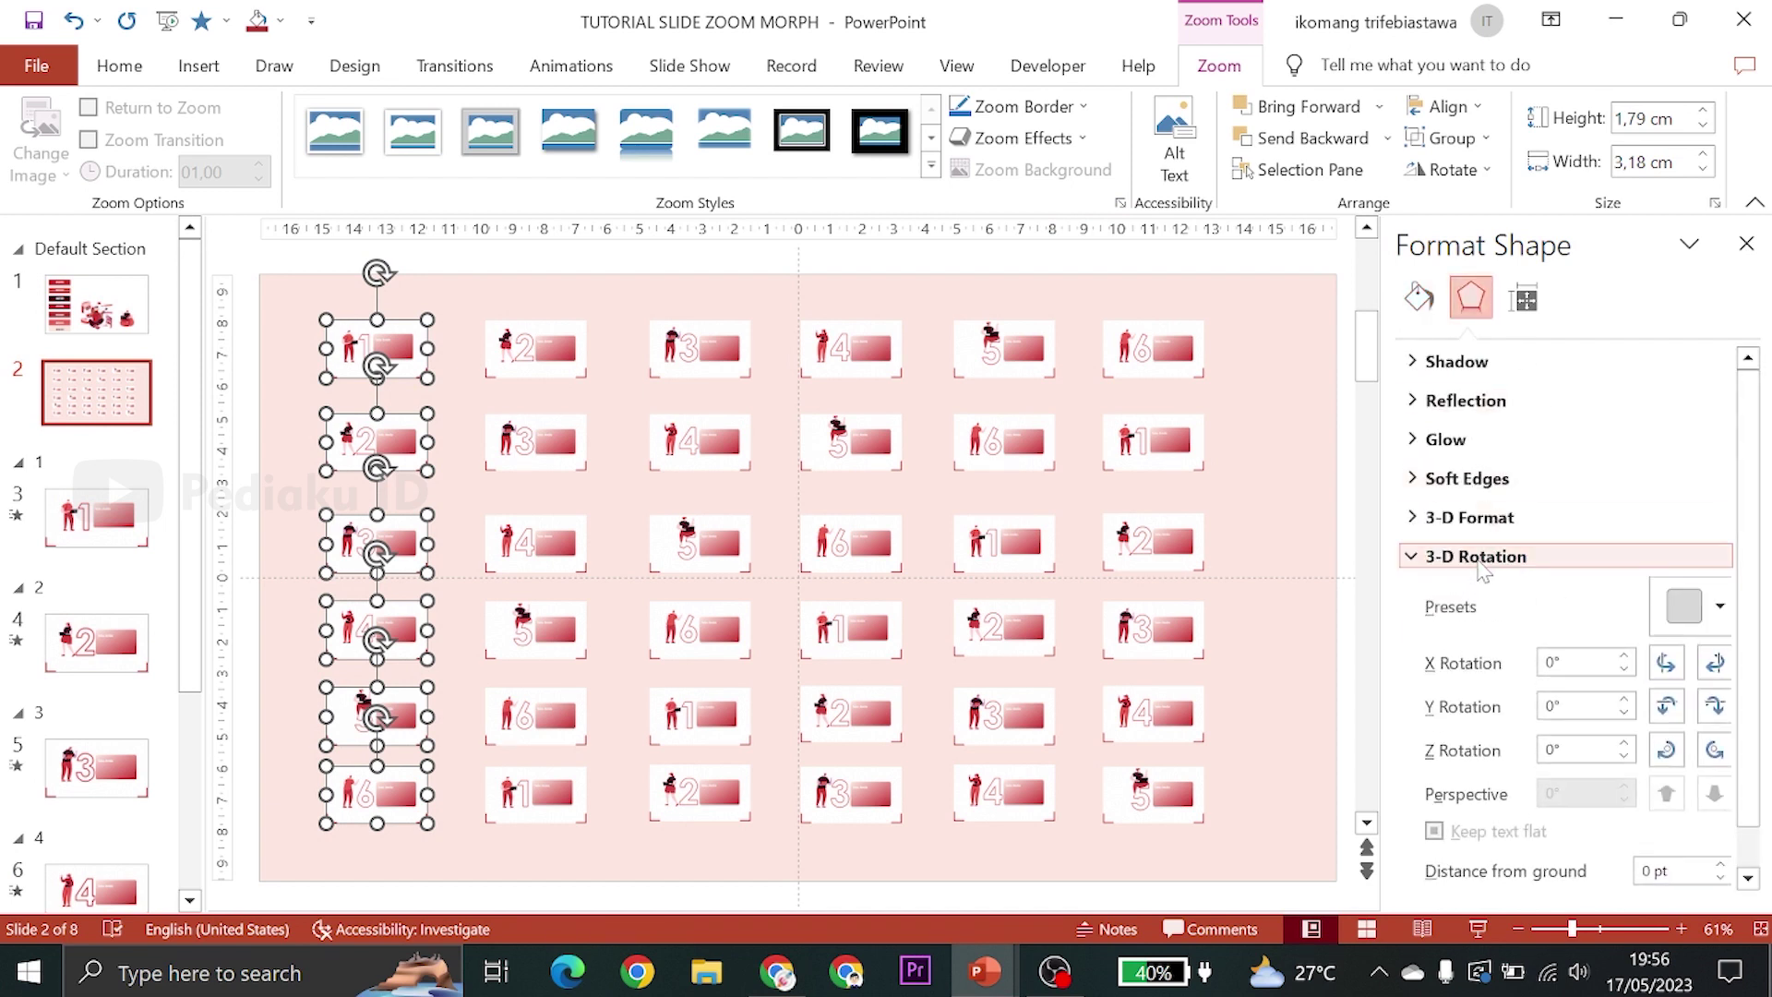
drag(1750, 517, 1750, 553)
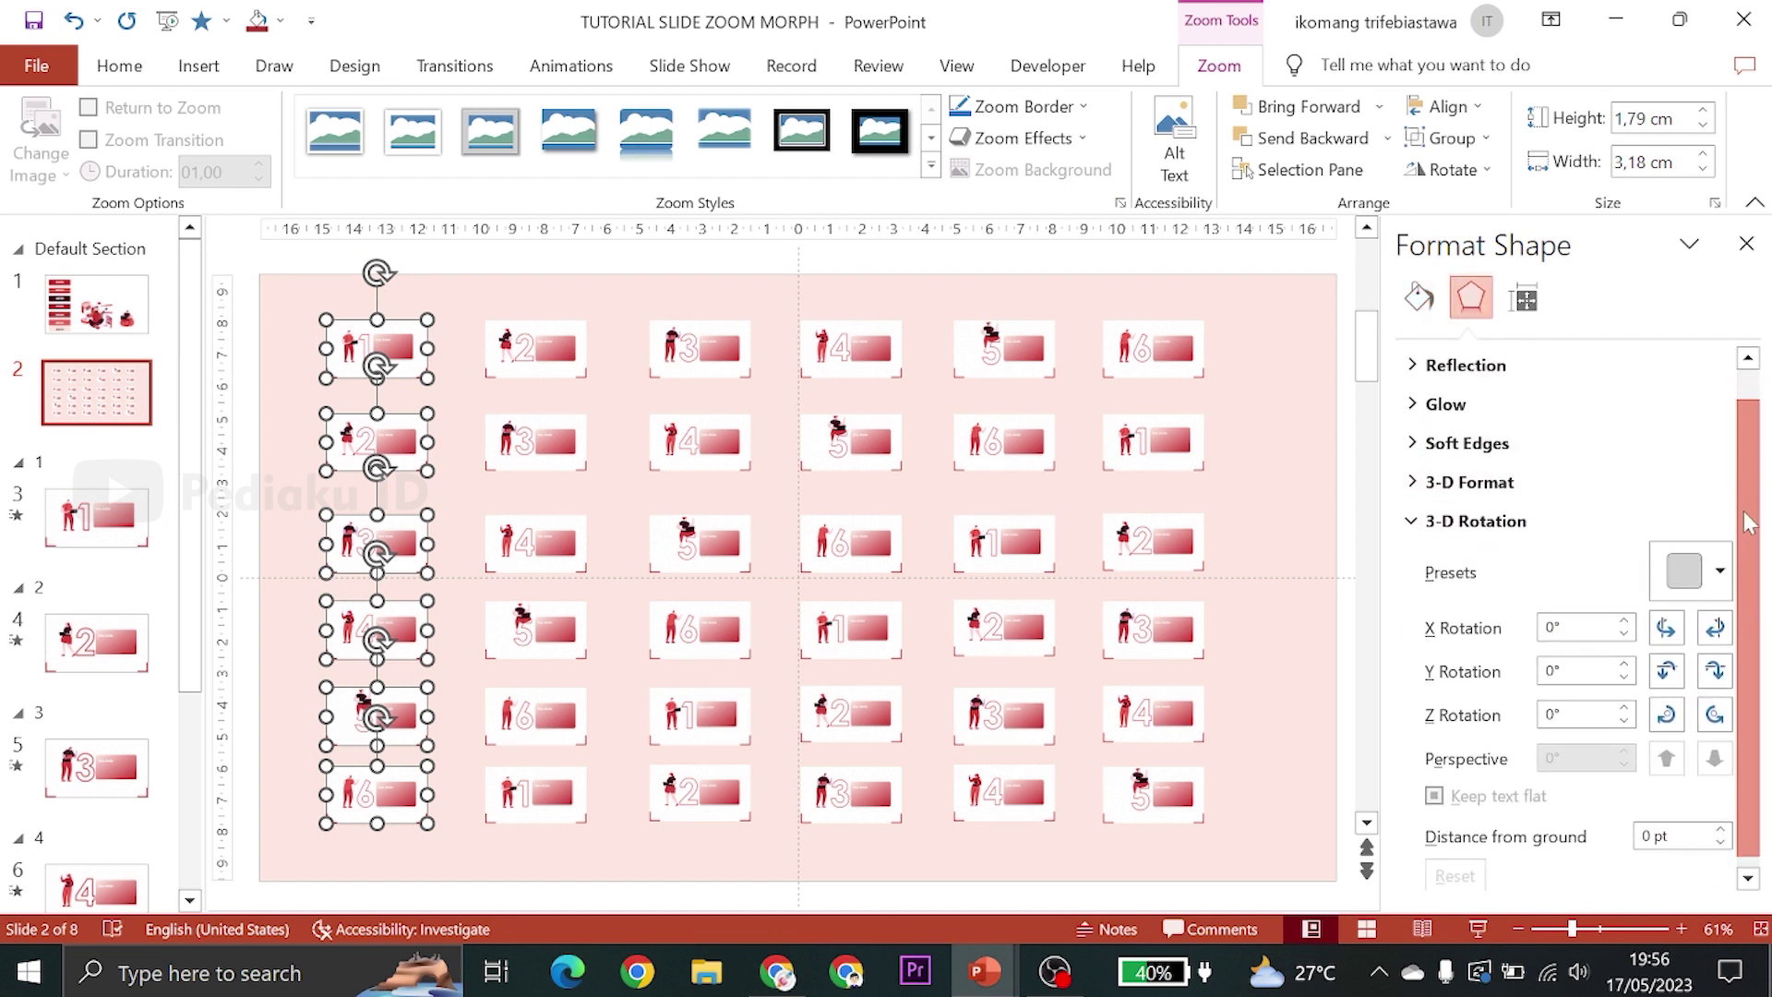
click(1717, 563)
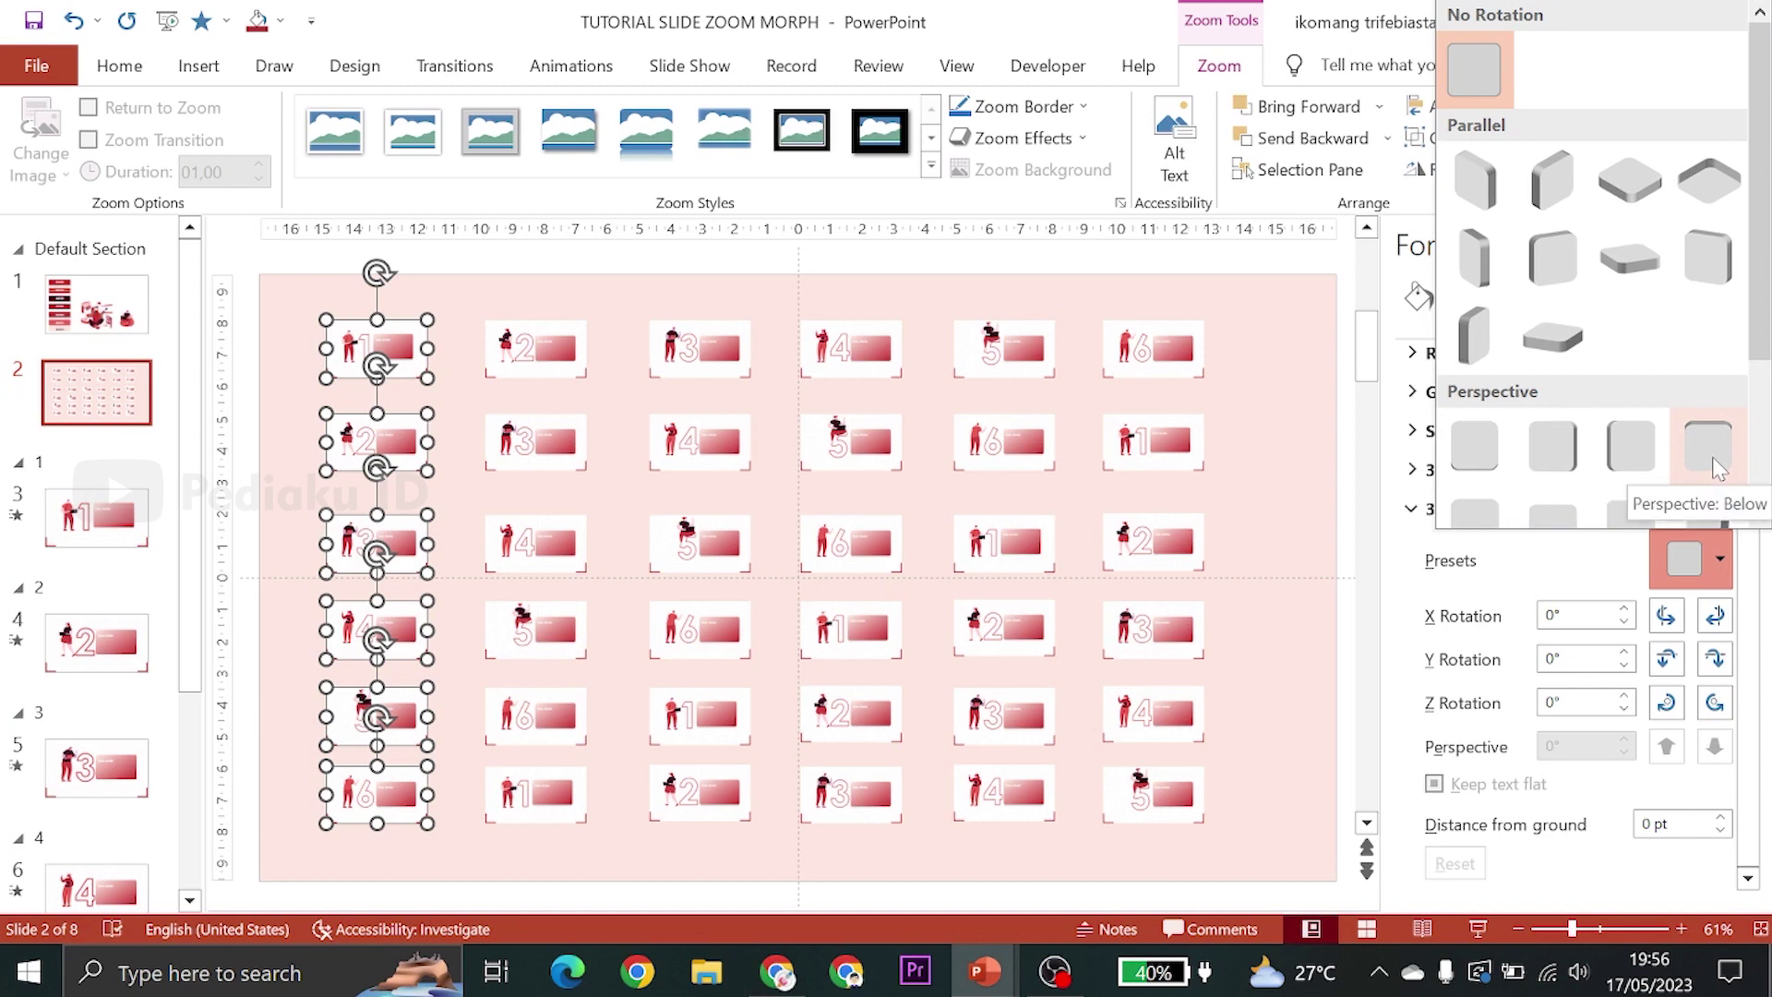
click(1709, 446)
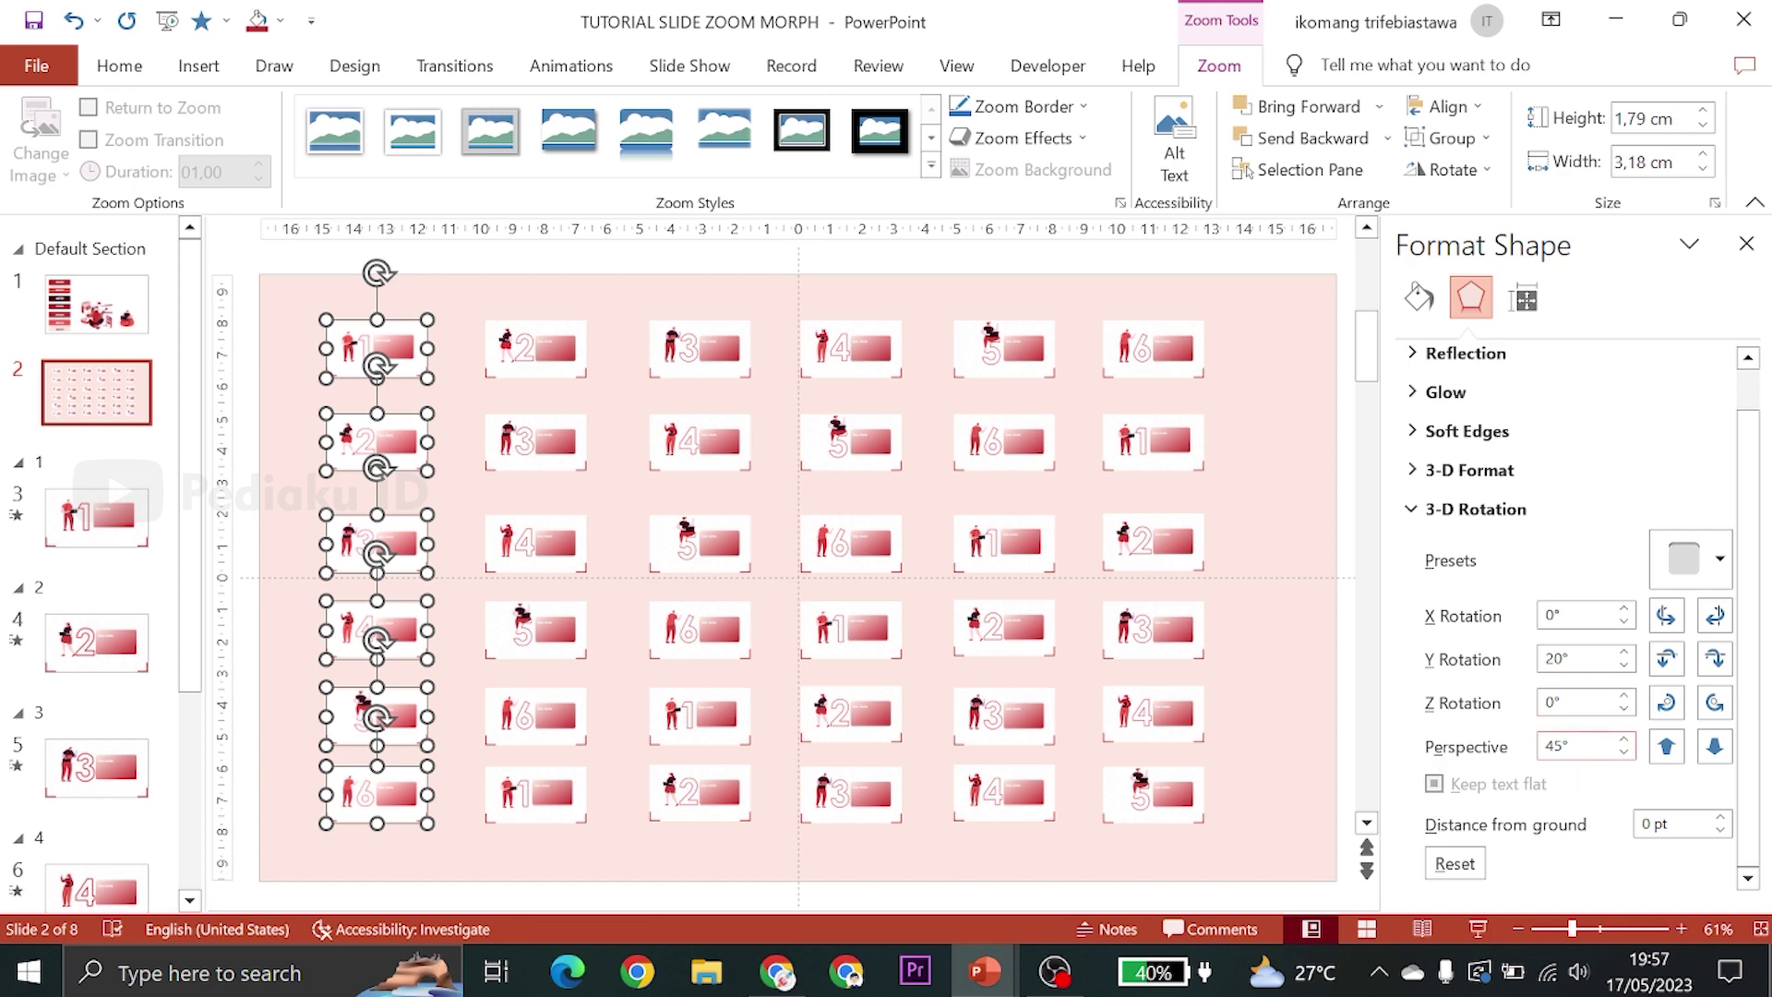
mouse_move(445, 276)
mouse_down()
mouse_move(635, 913)
mouse_move(644, 899)
mouse_up()
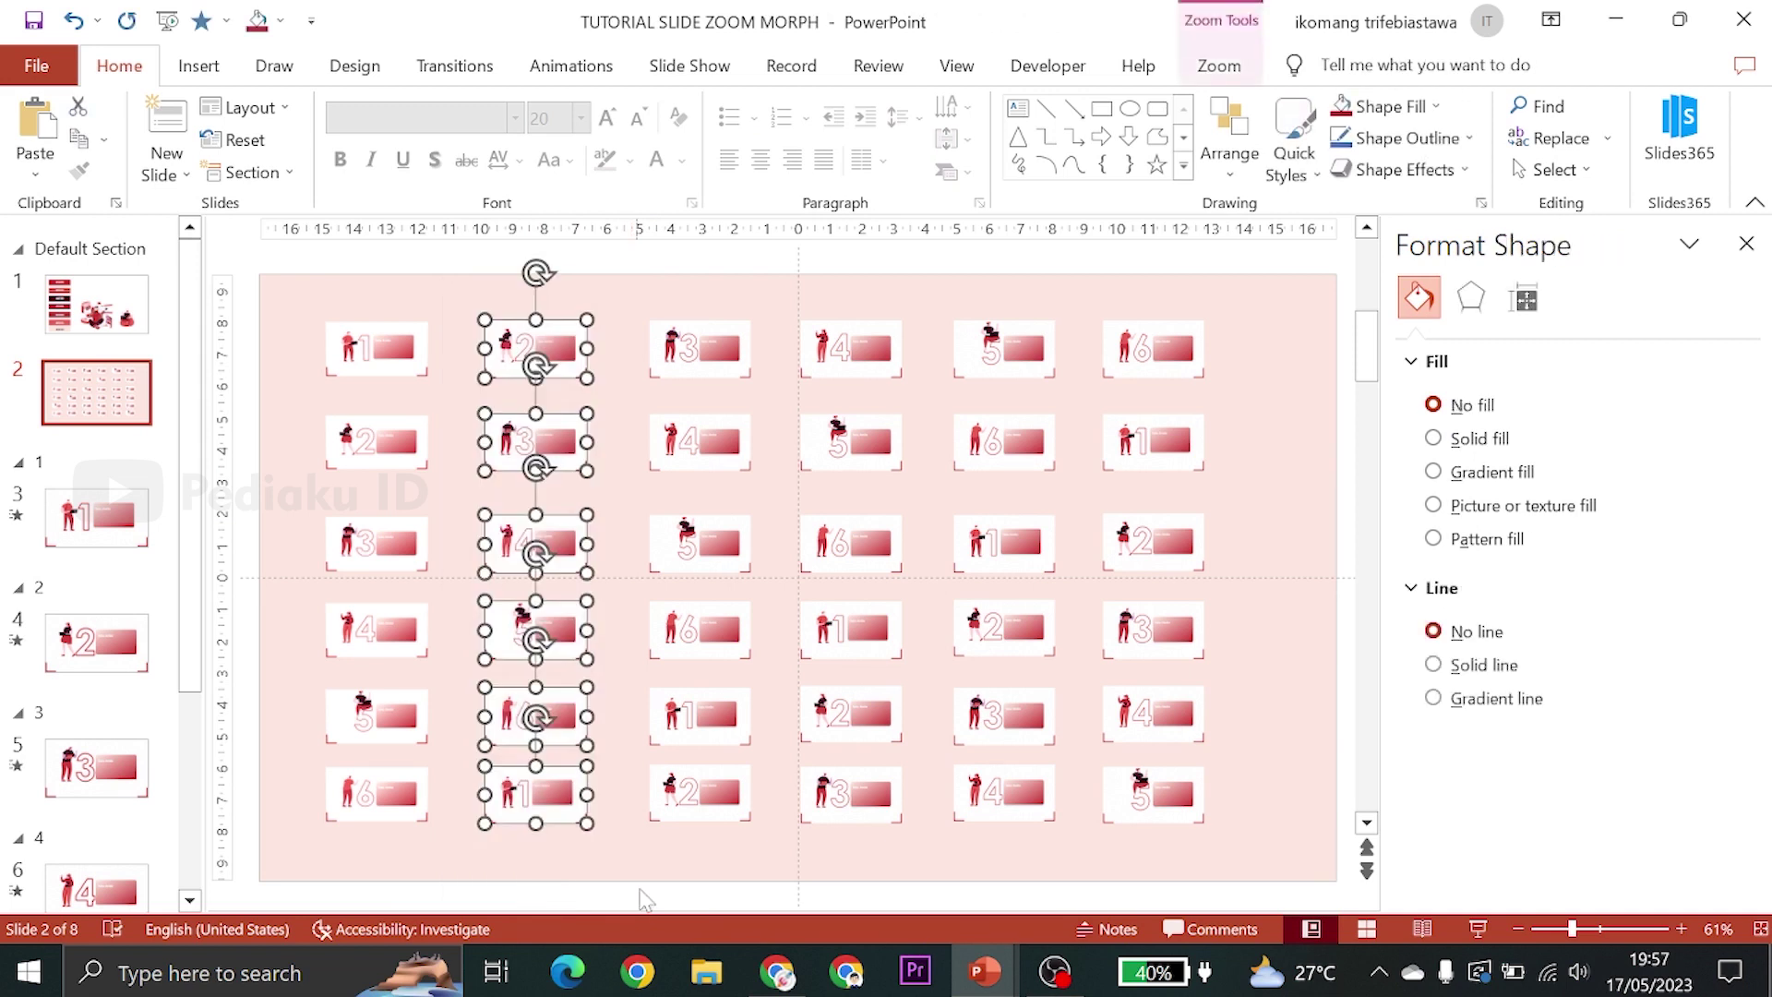
Give the second column a perspective preset with X rotation 308,3° and Z rotation 358°
click(1471, 296)
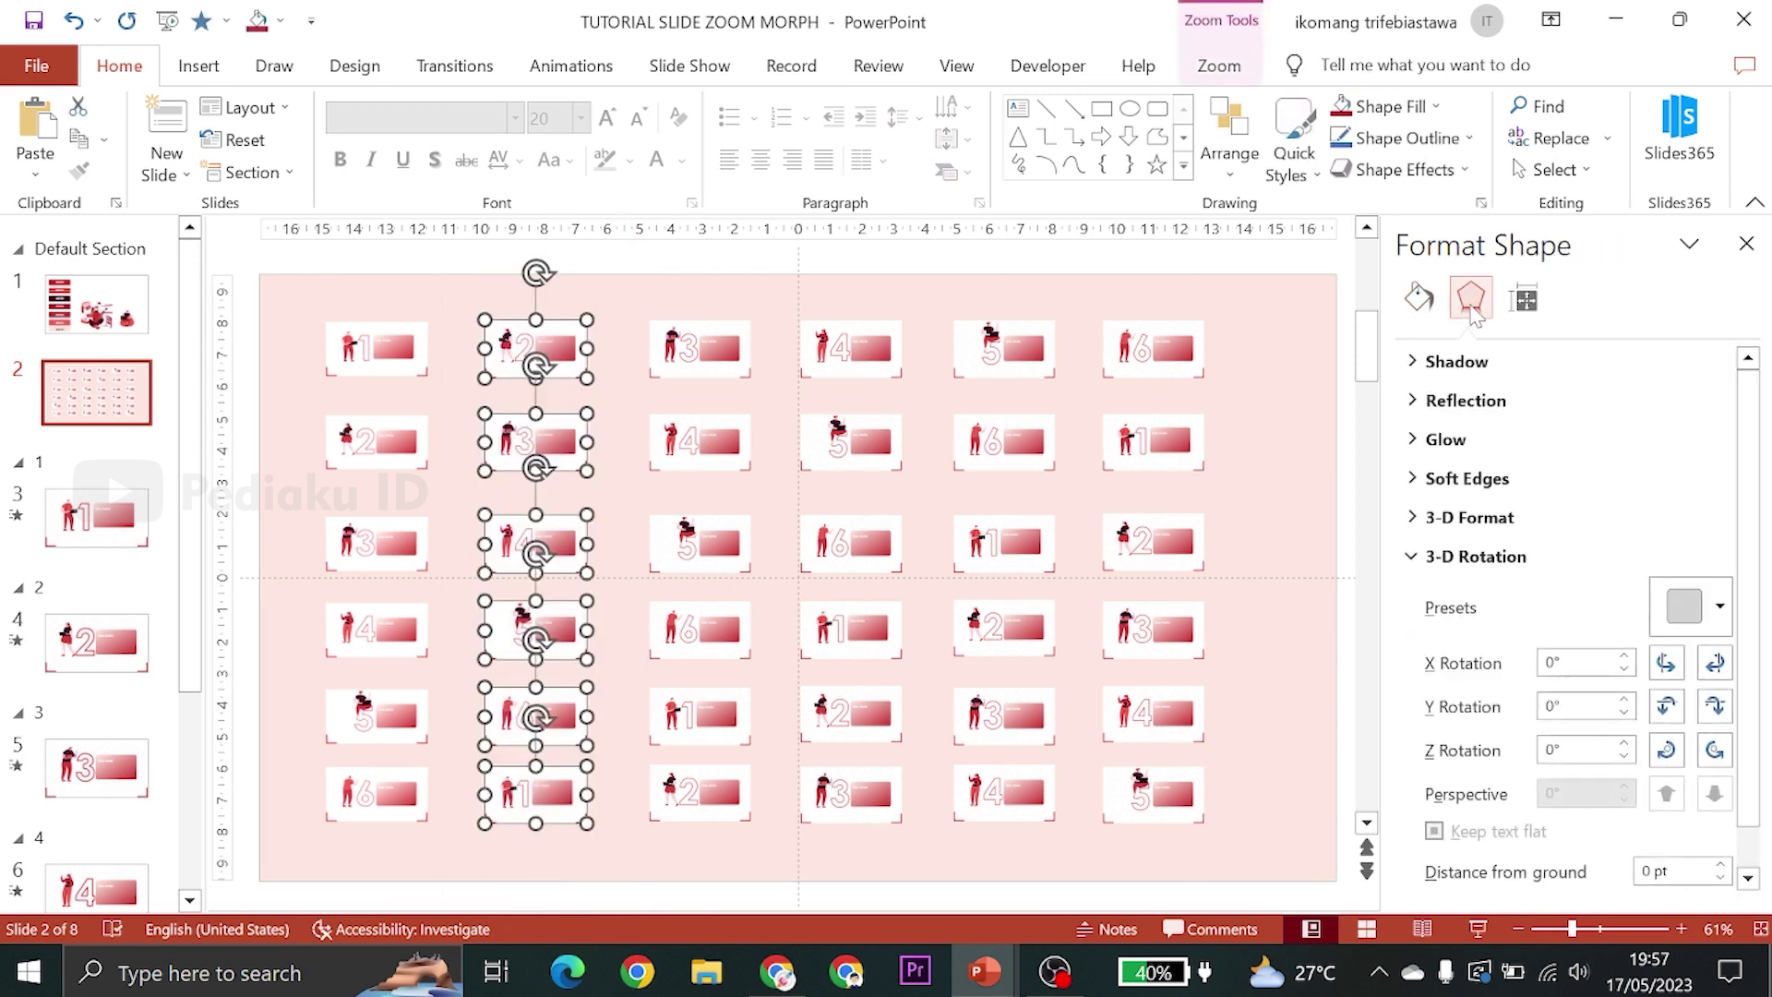
click(1692, 606)
click(1715, 457)
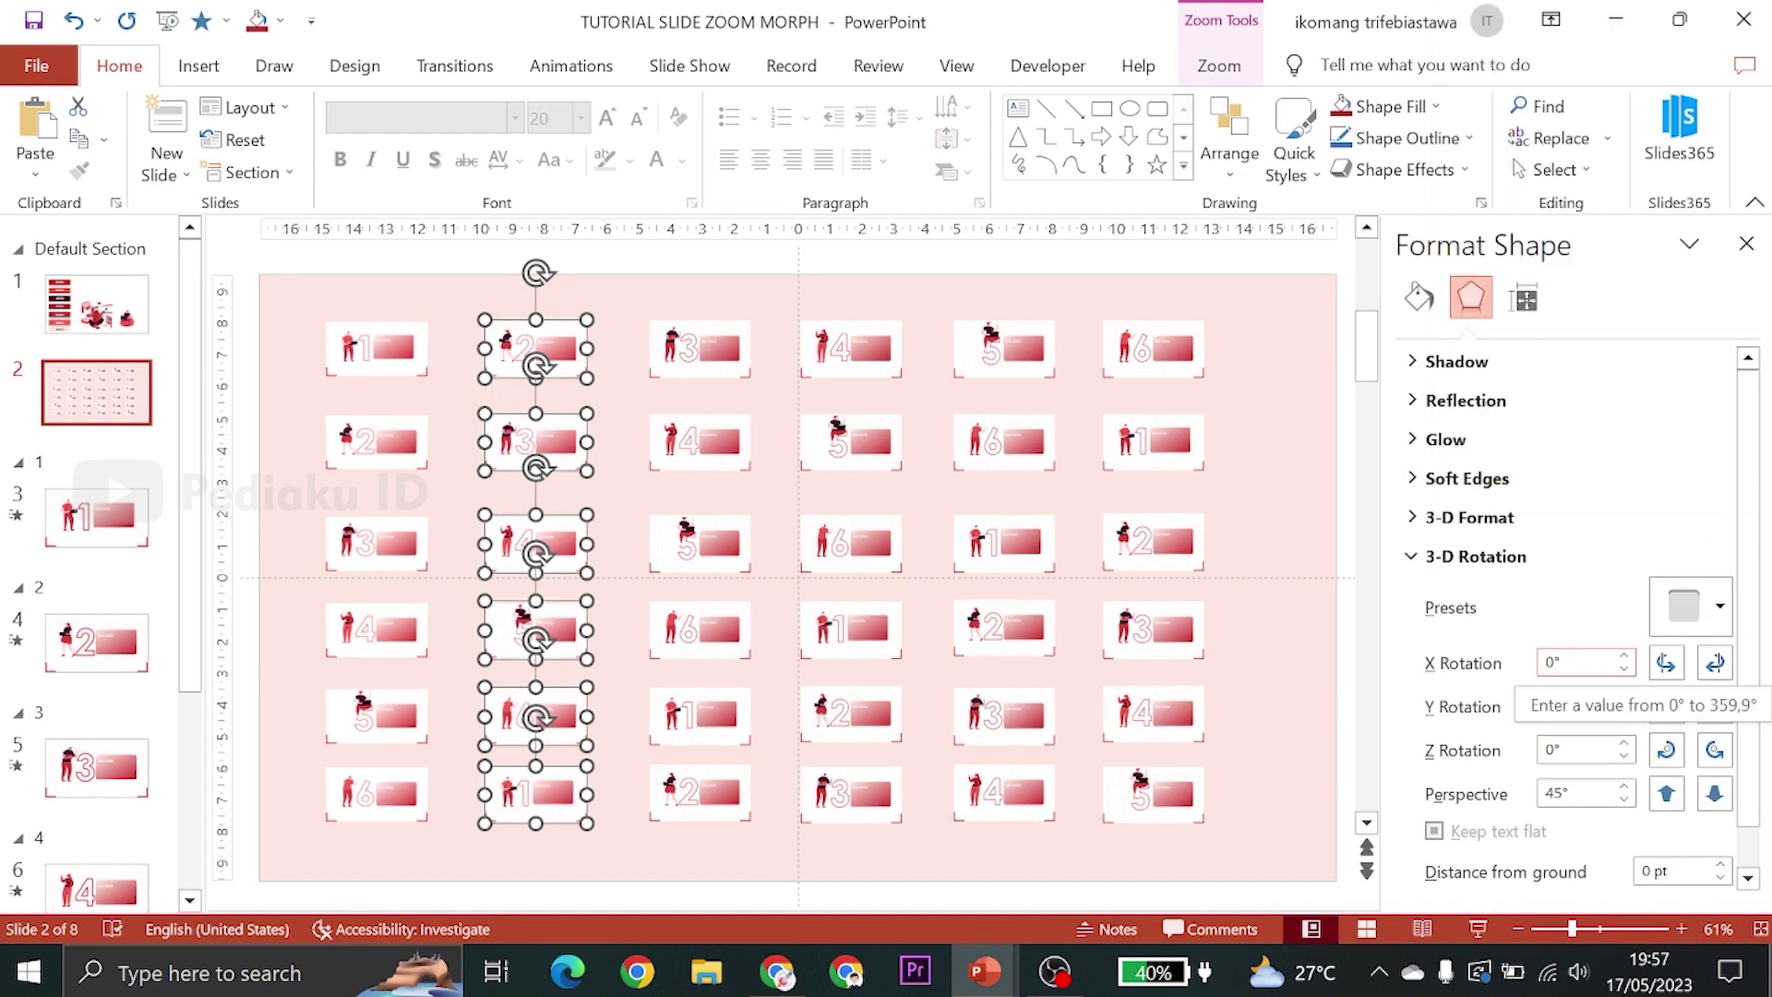
click(1553, 661)
text(3)
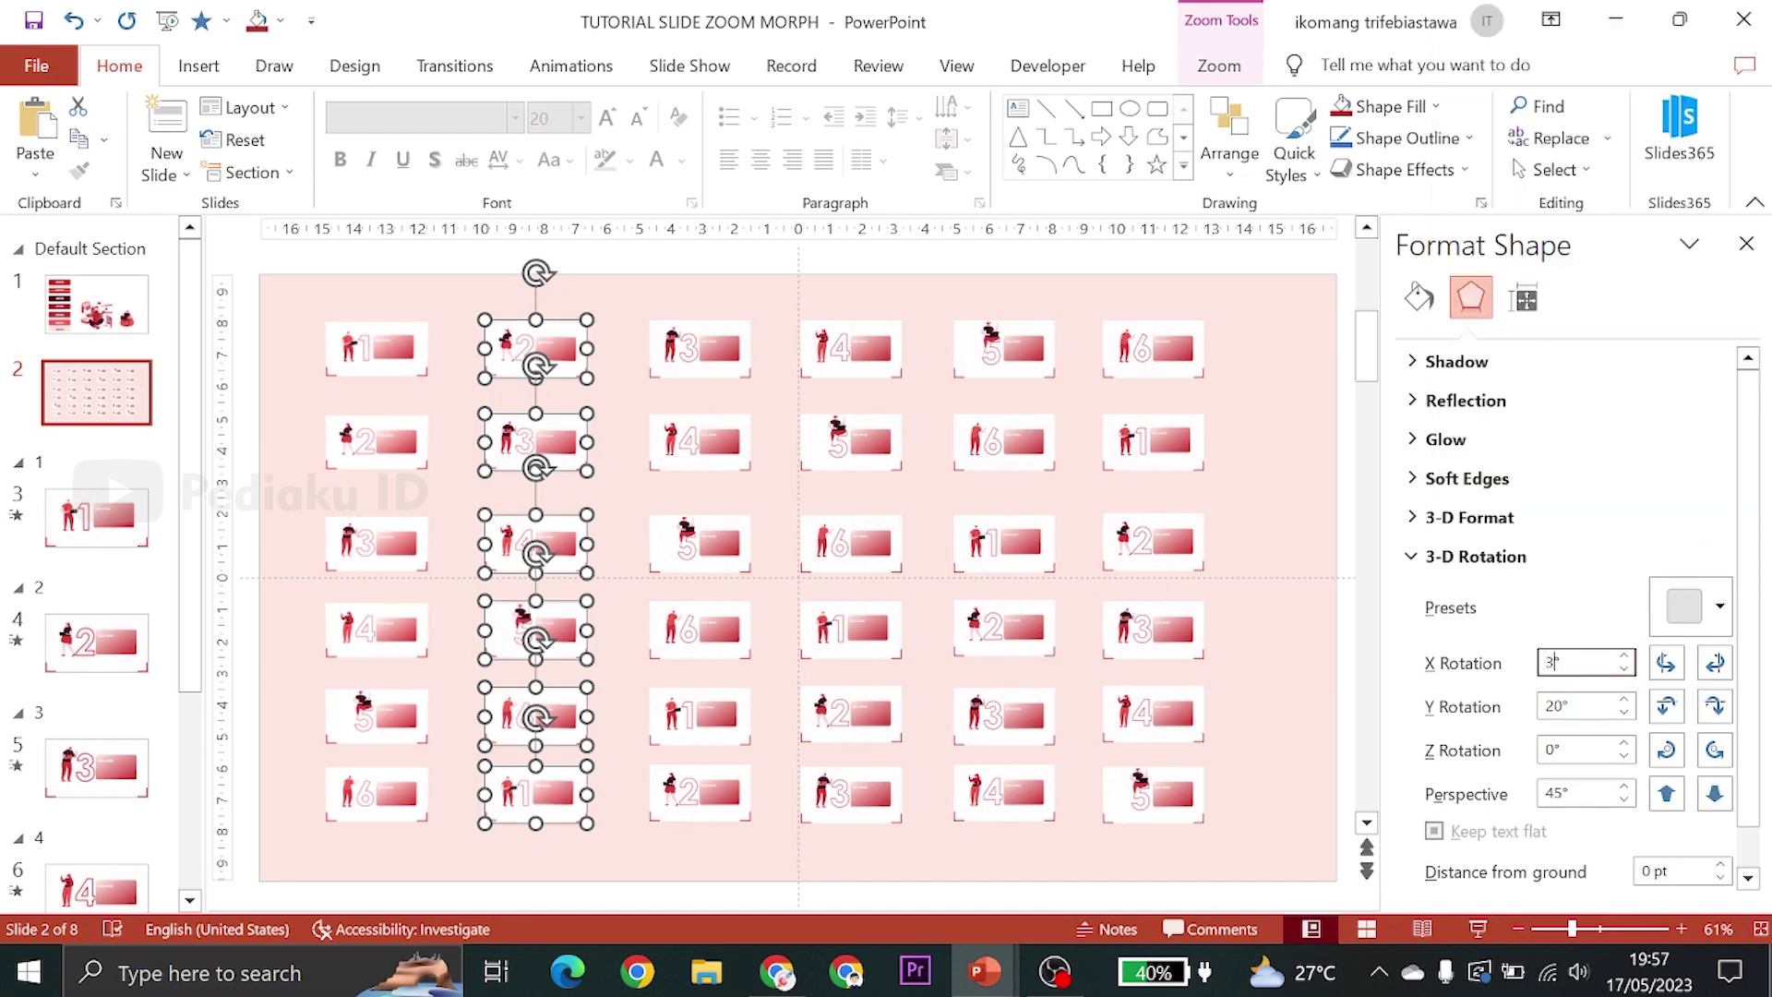
text(08)
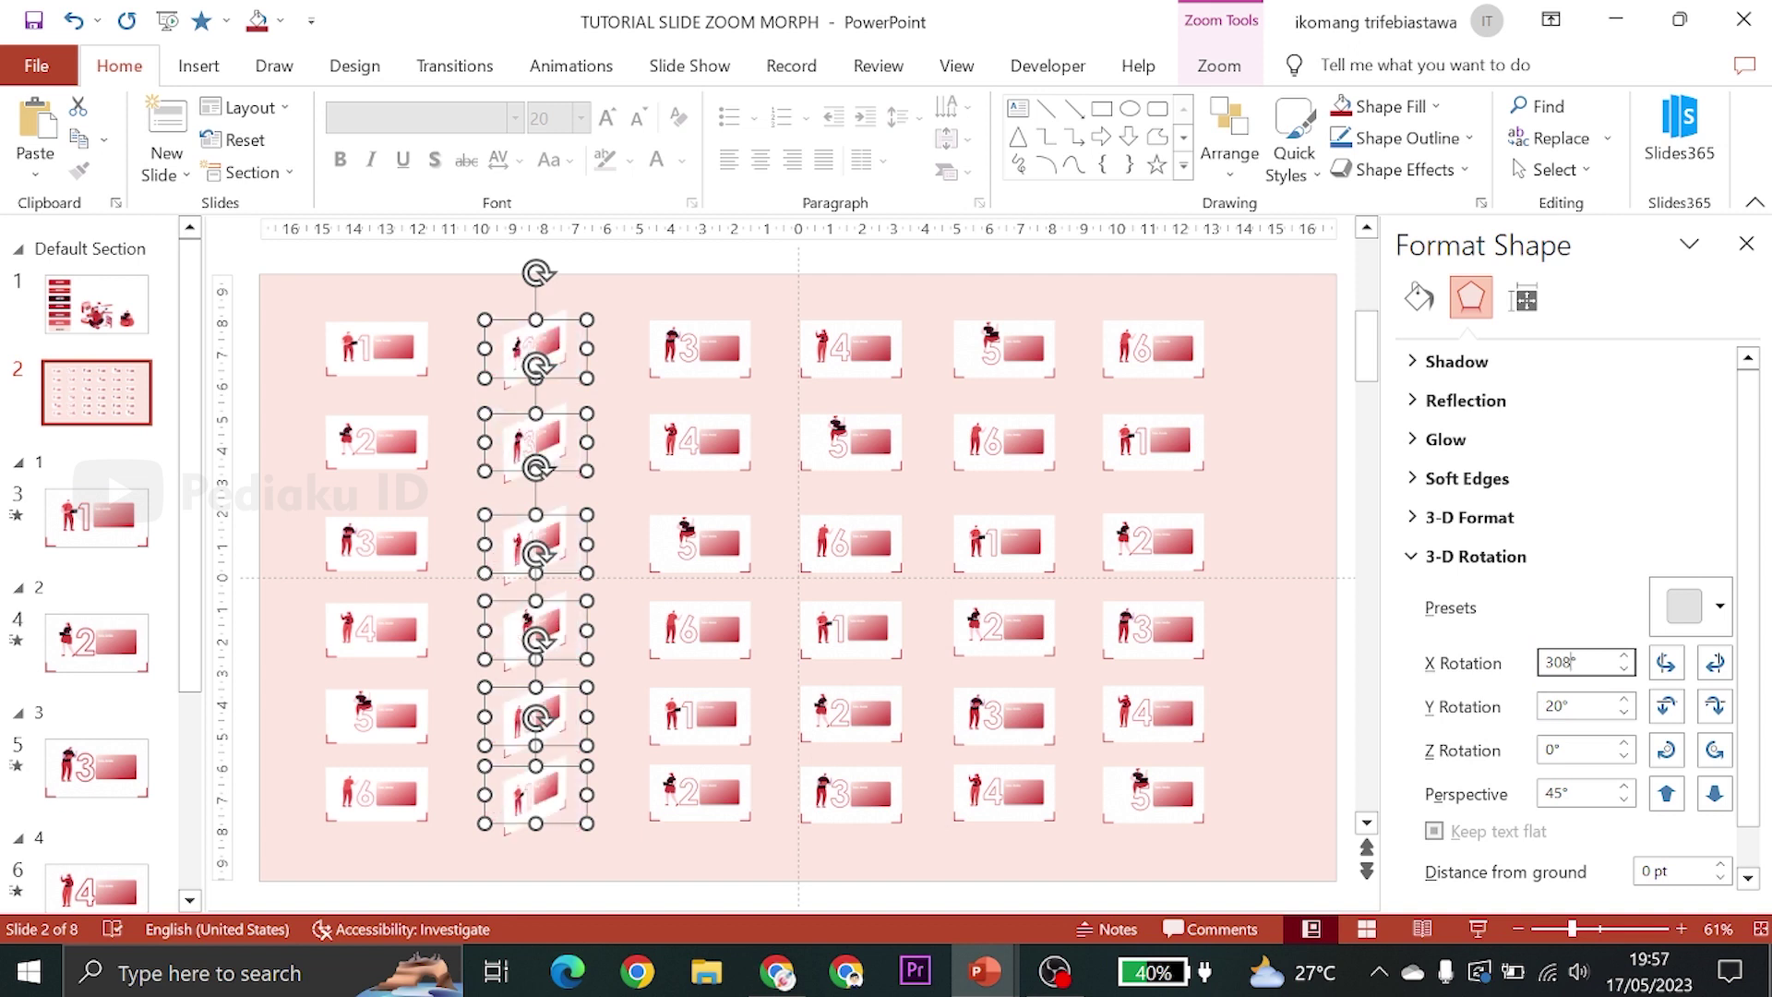
text(,3)
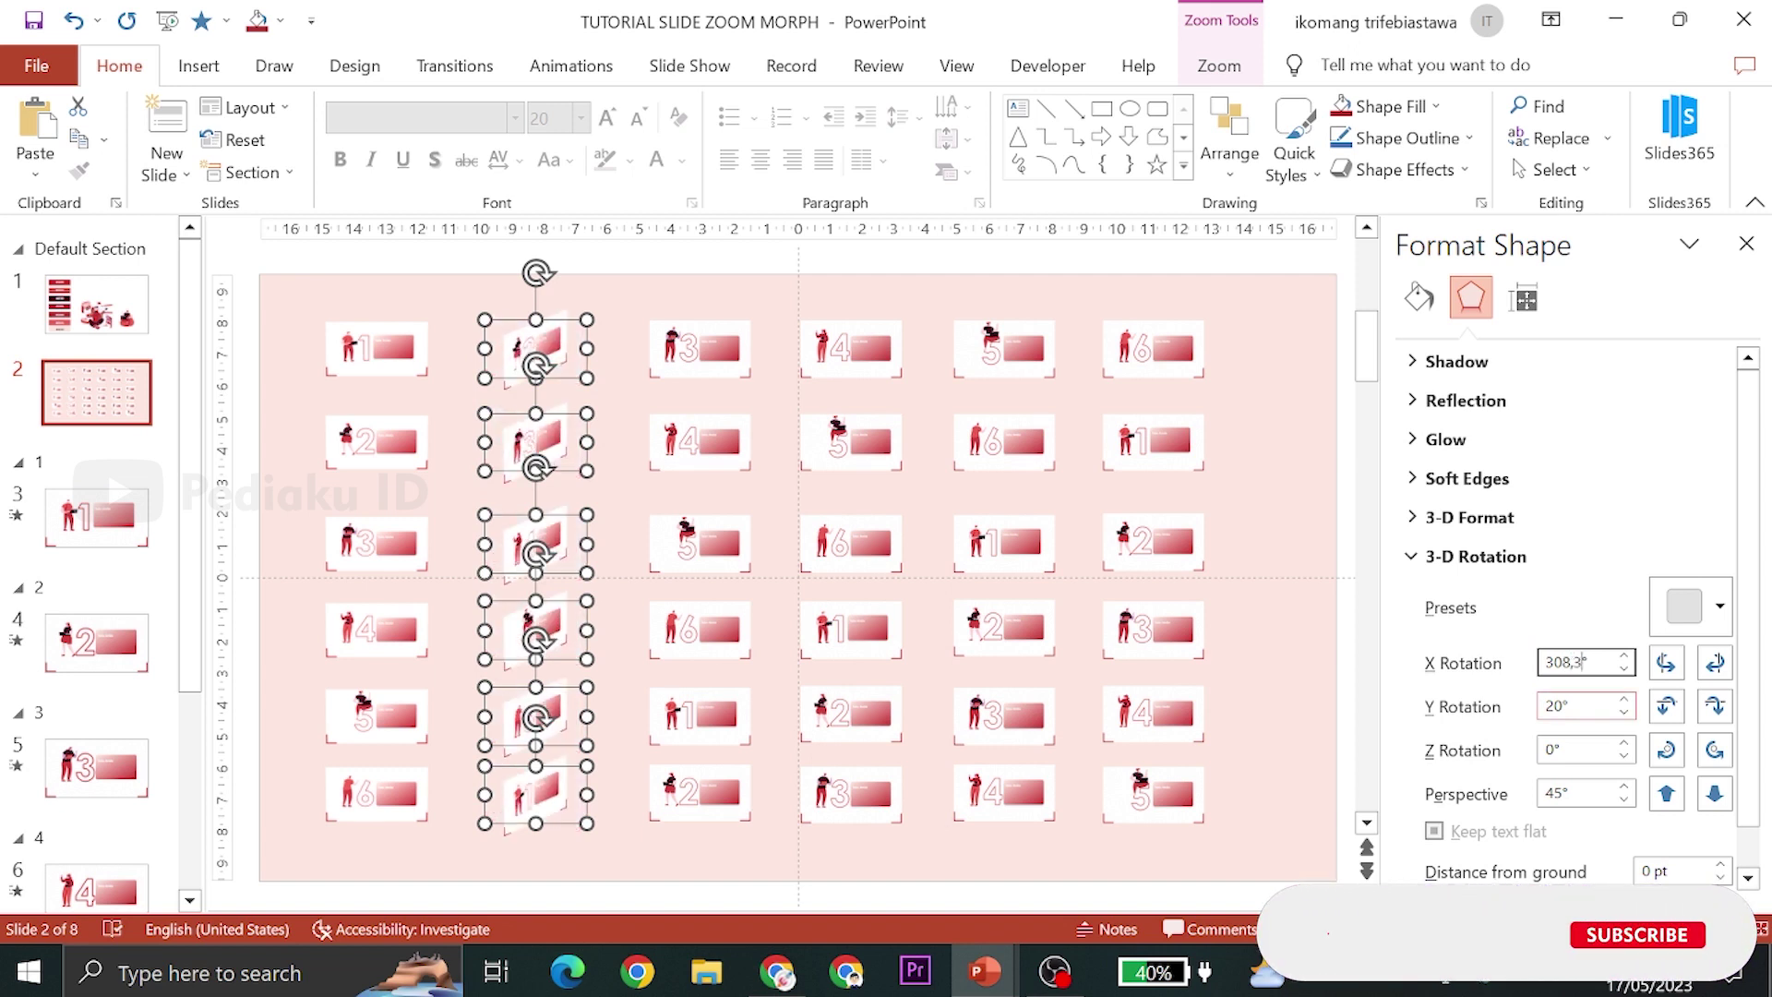
click(1574, 705)
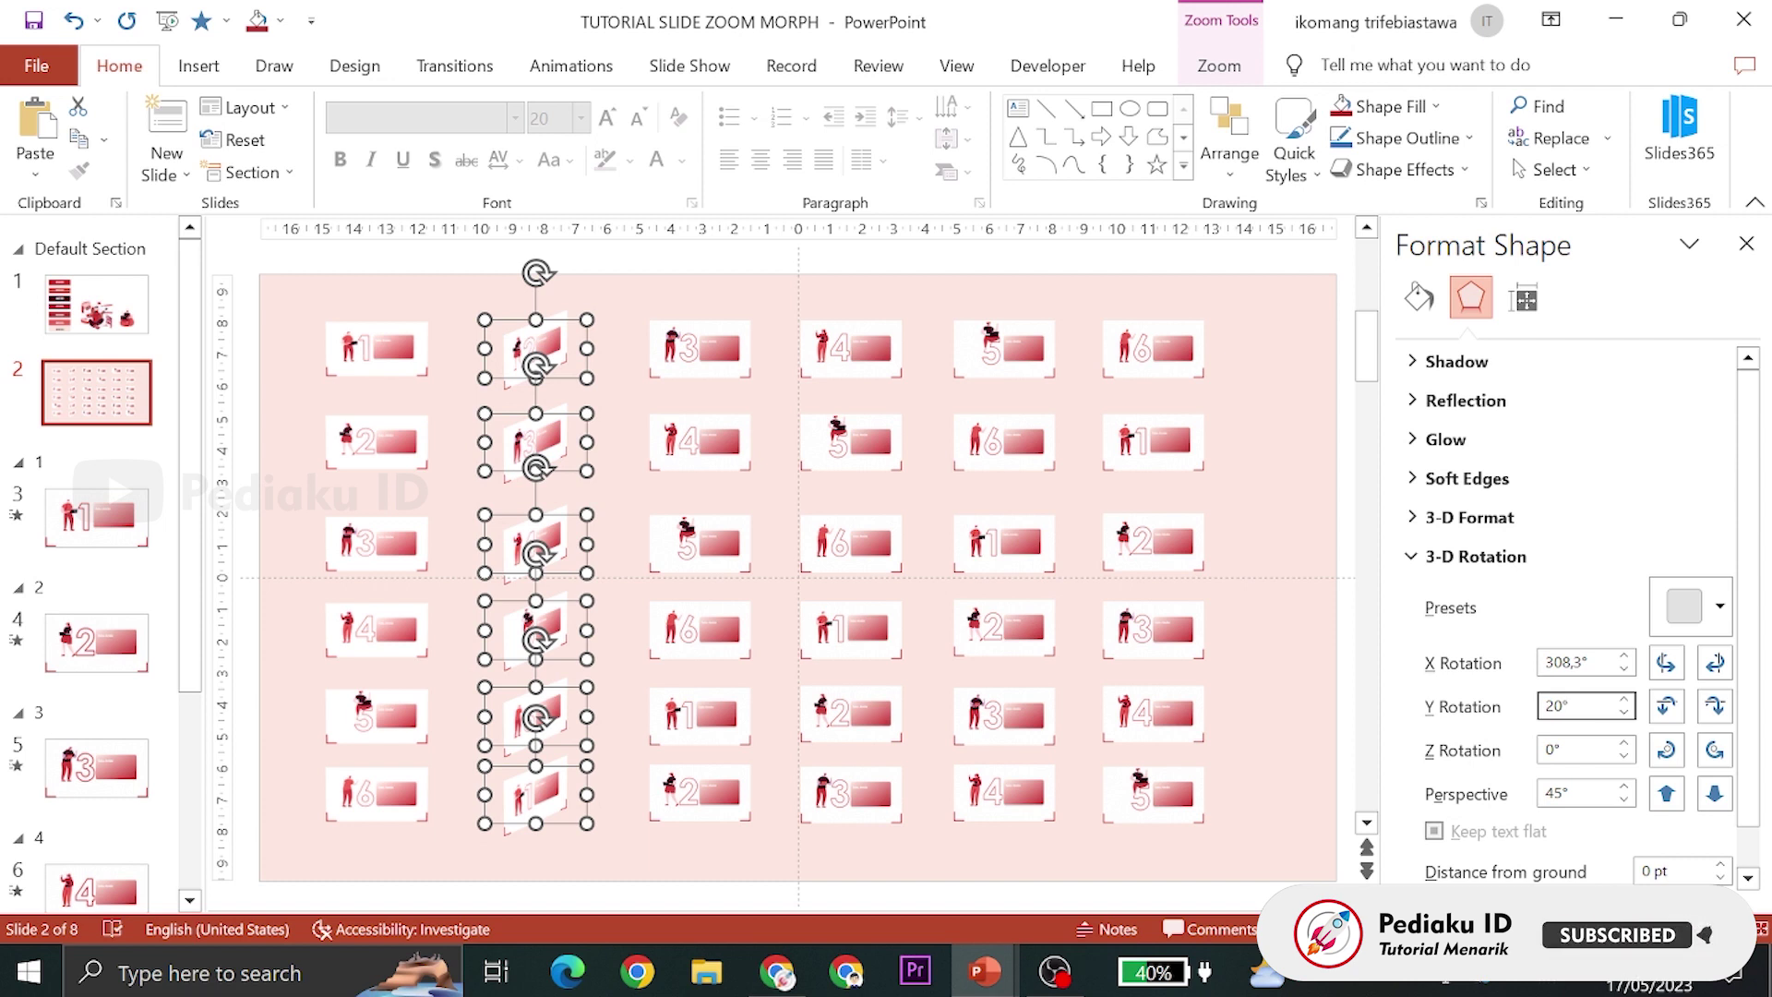
text(,4)
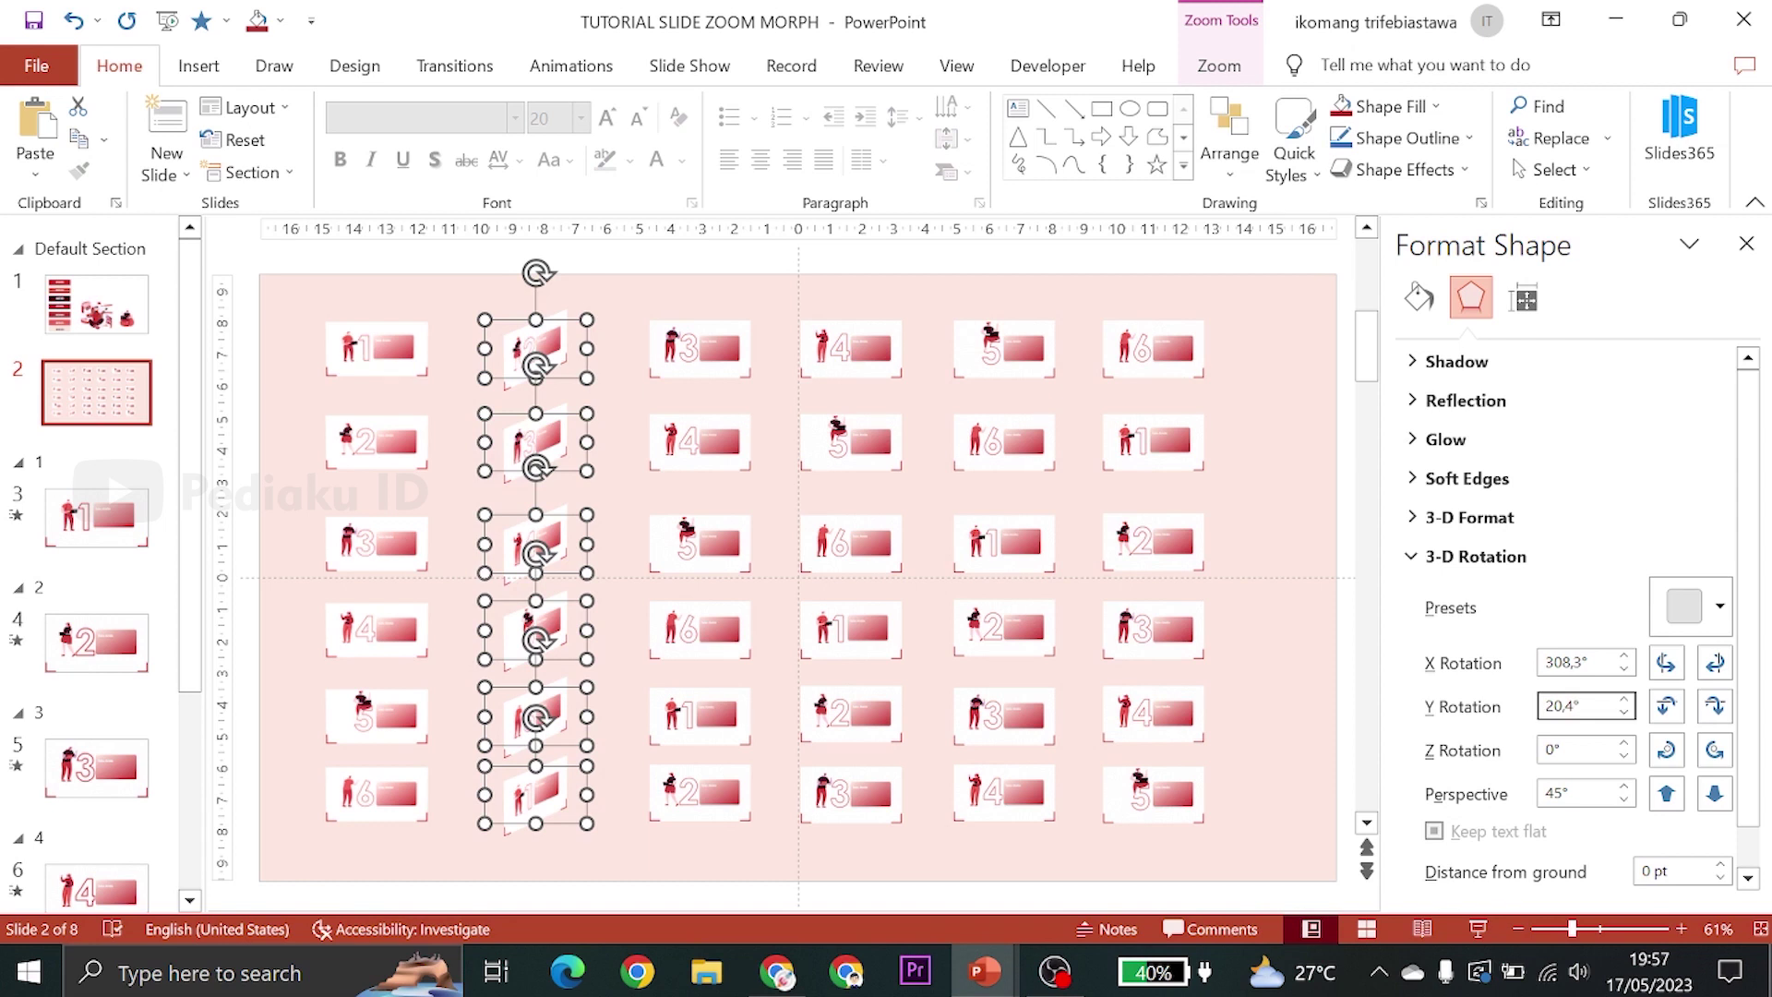
click(1546, 749)
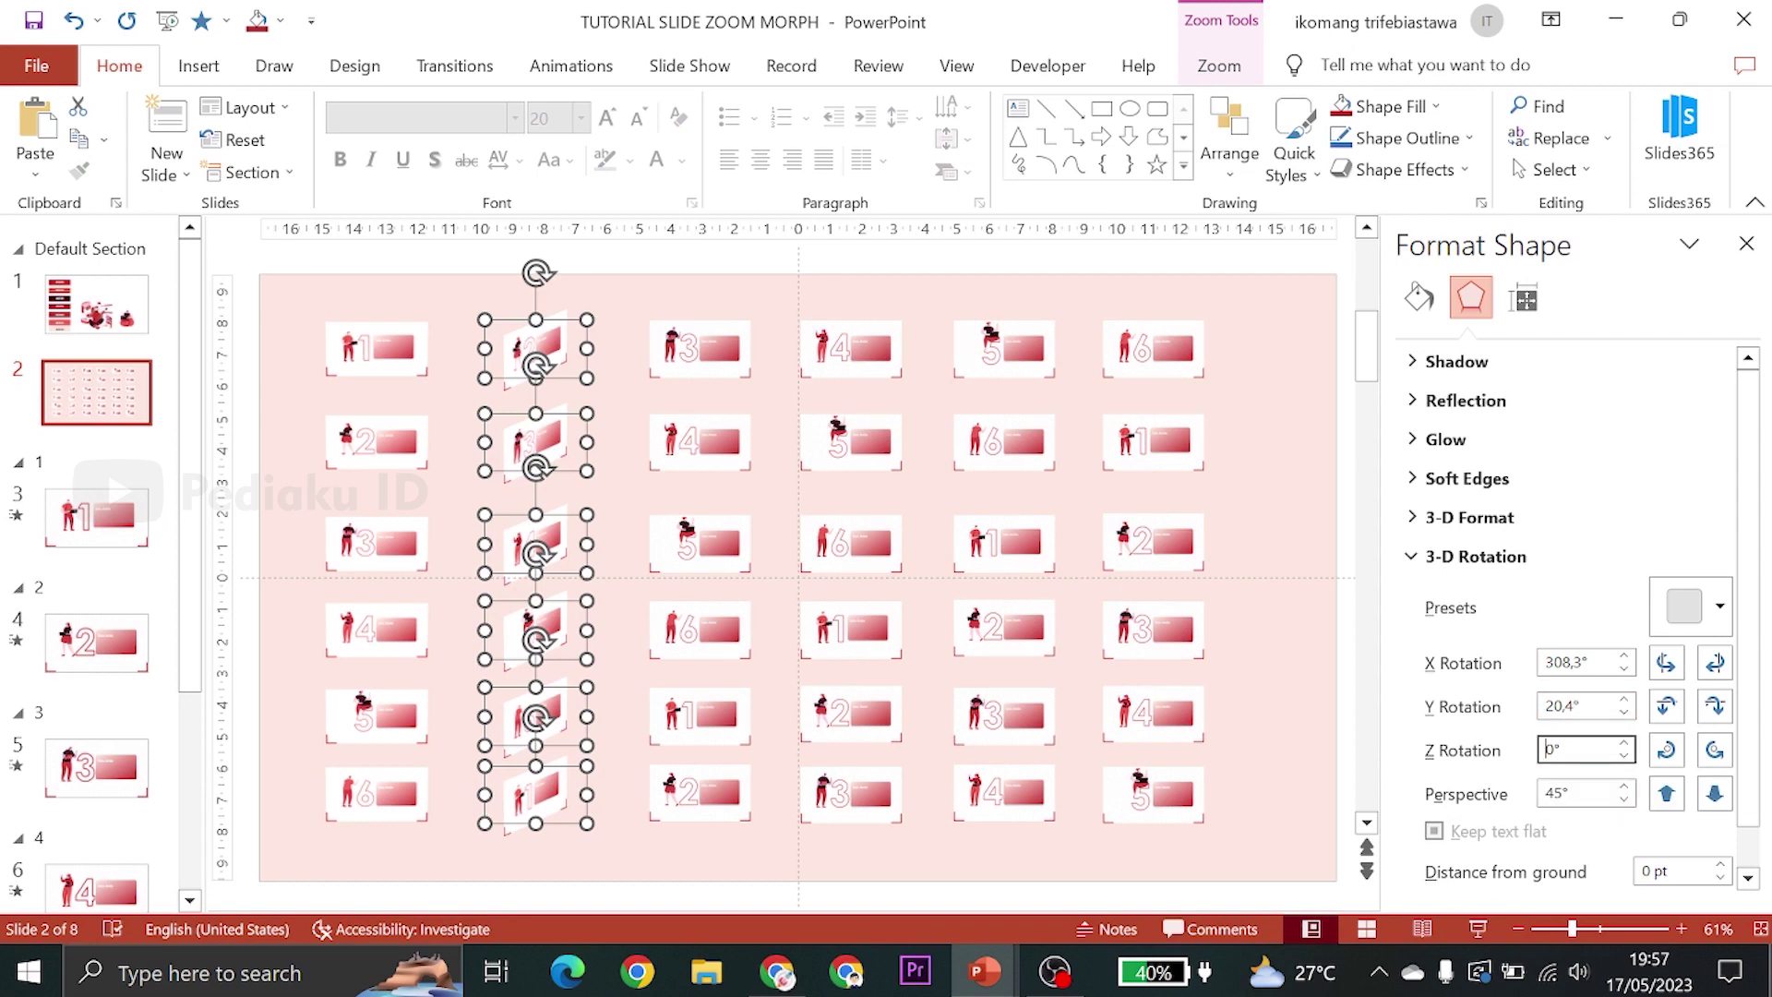
text(3)
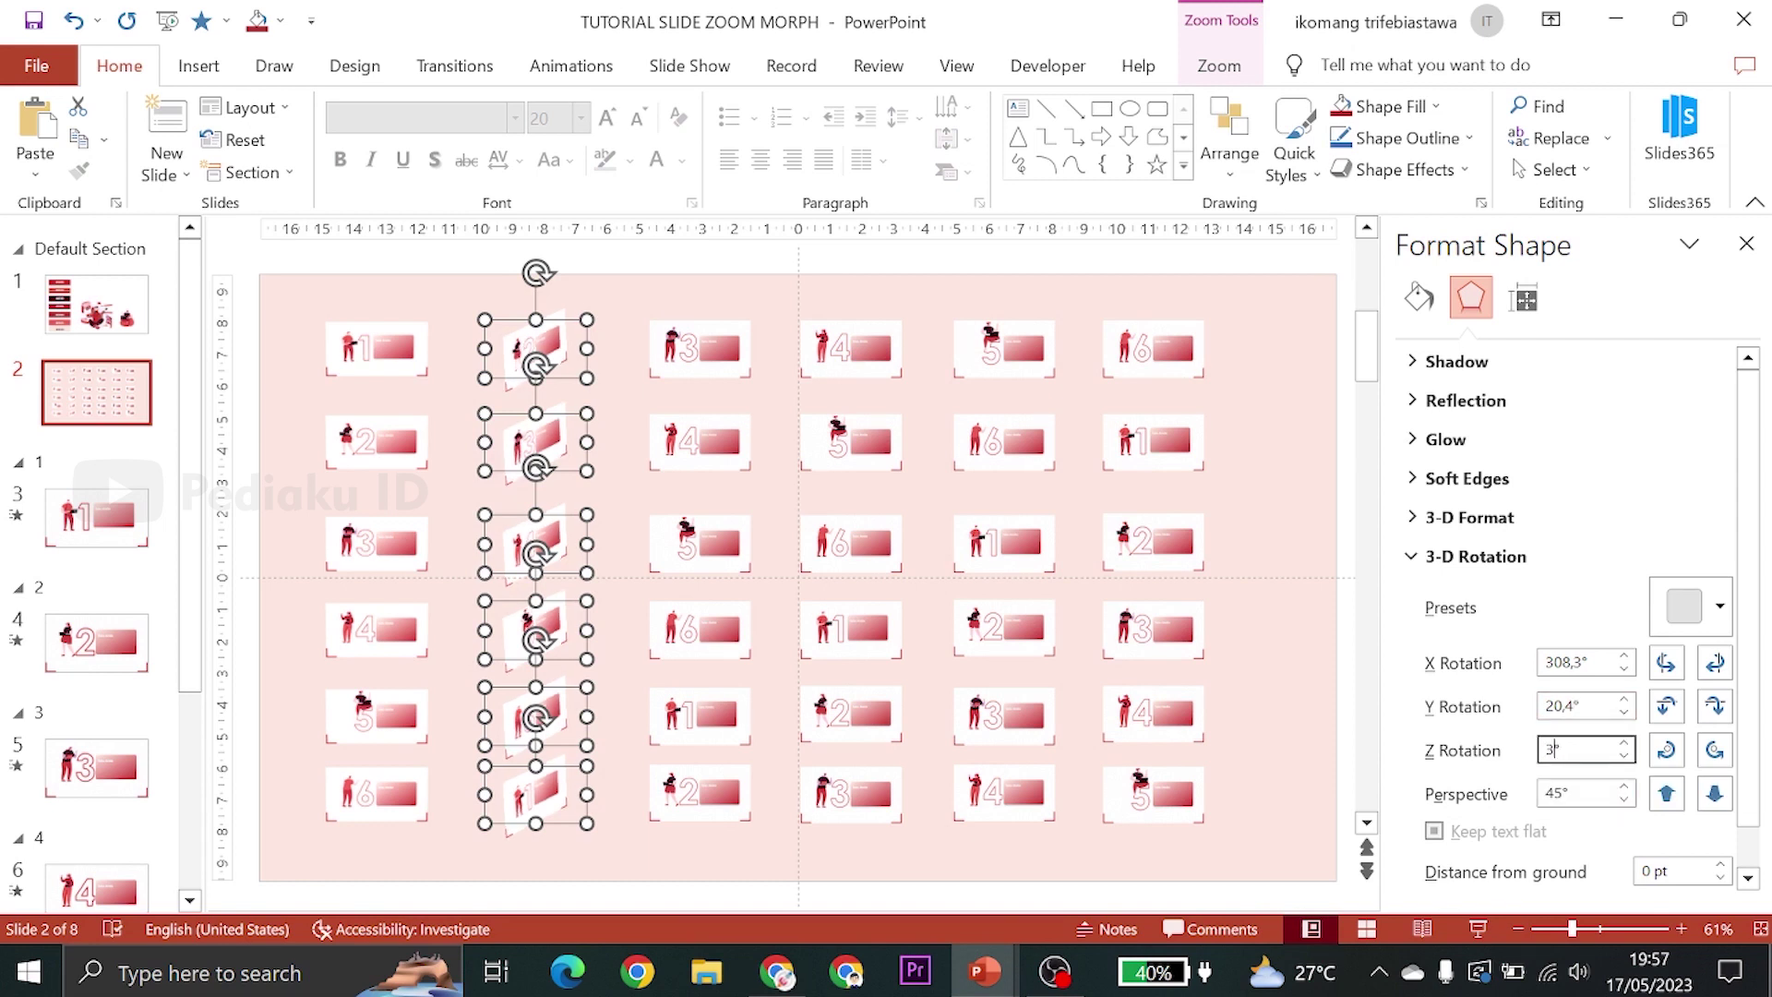
text(58,2)
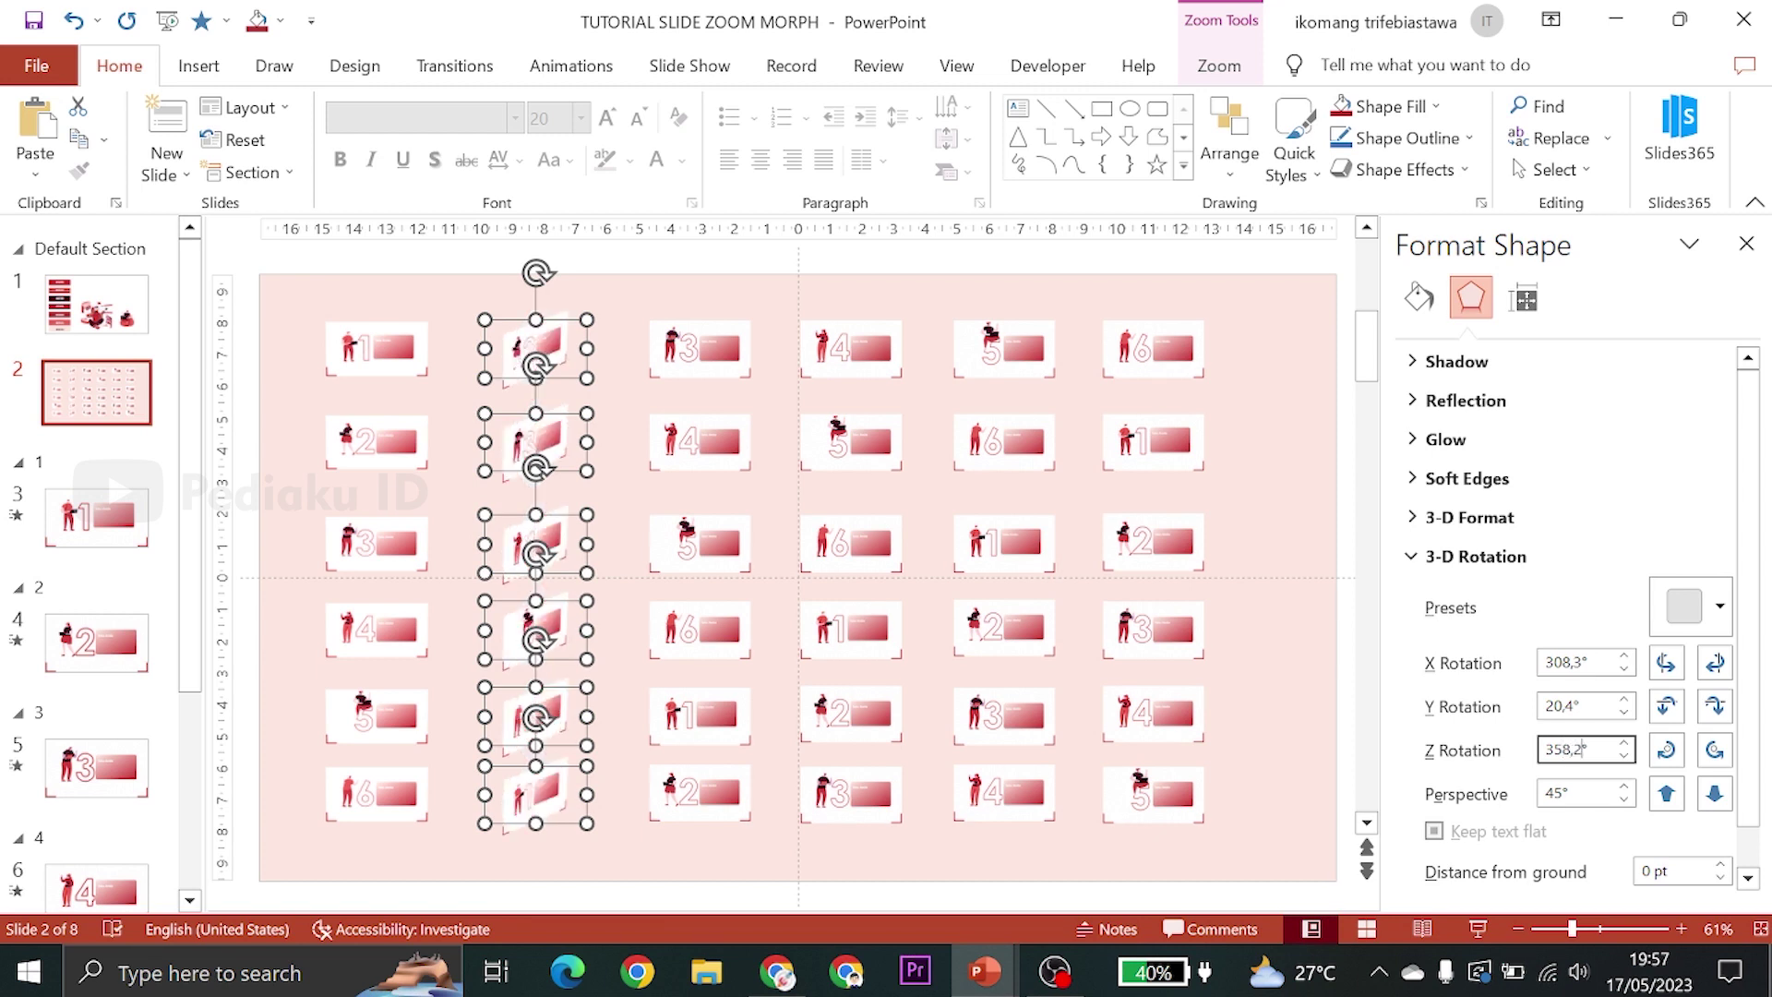
click(1285, 480)
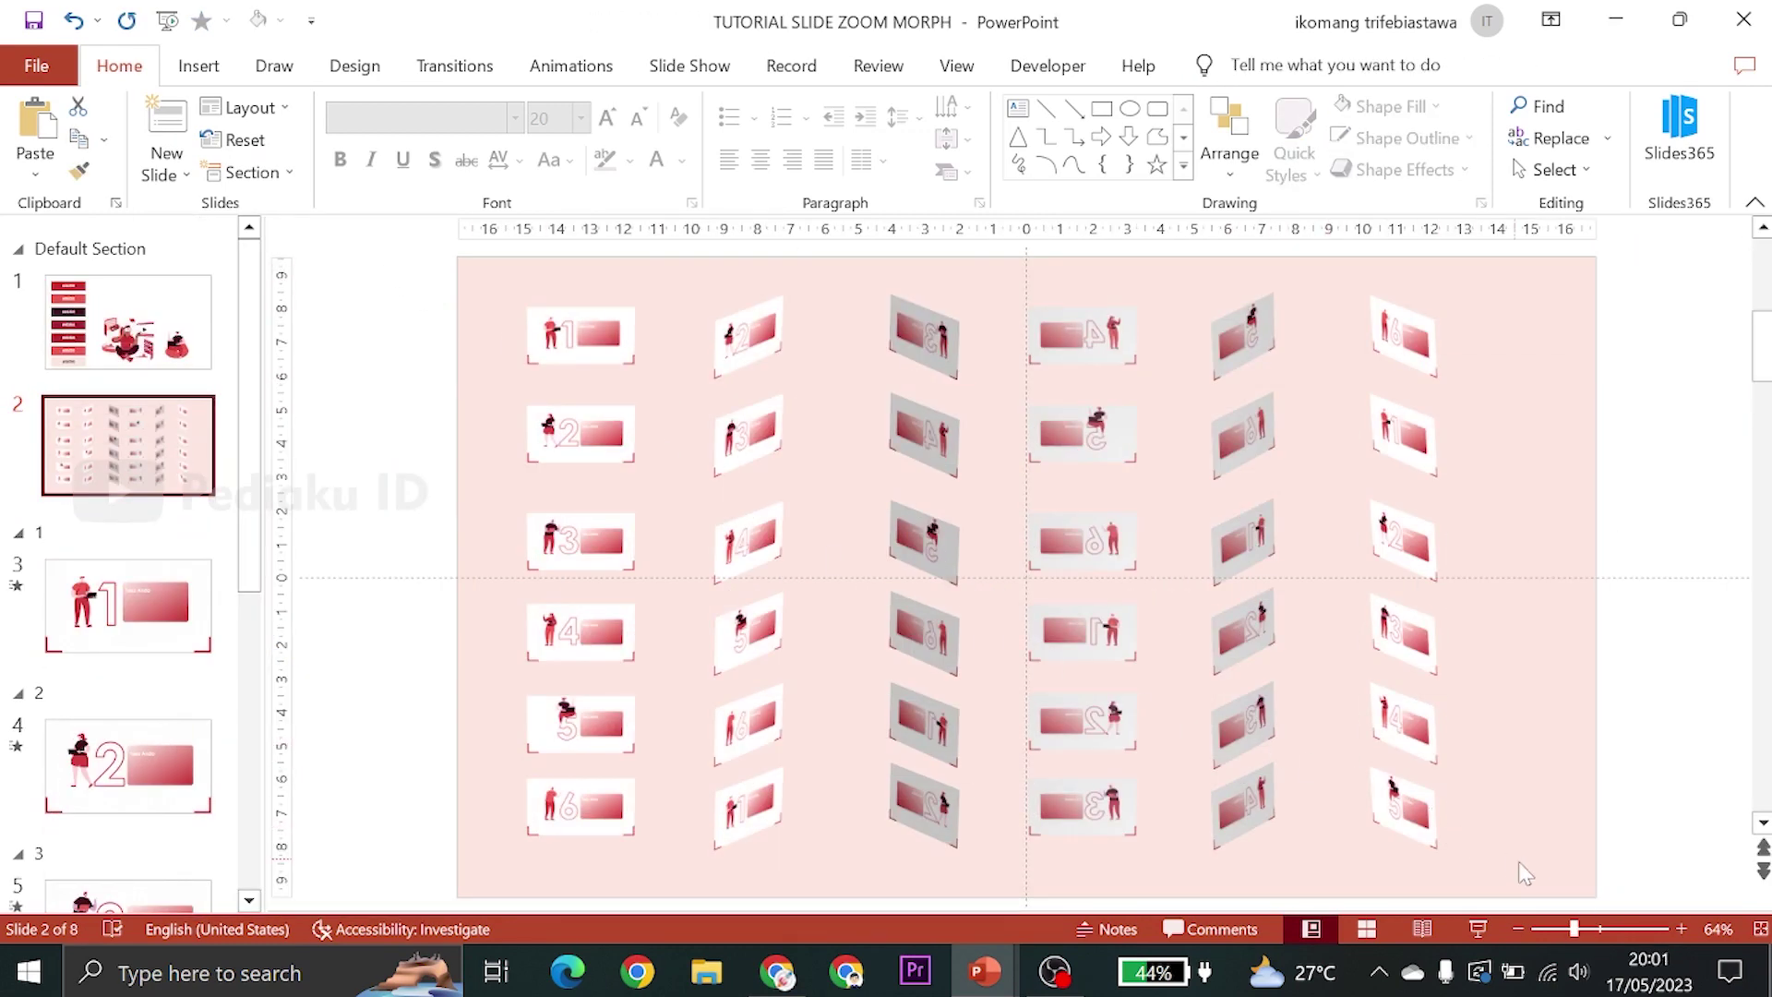
drag(1525, 873, 299, 247)
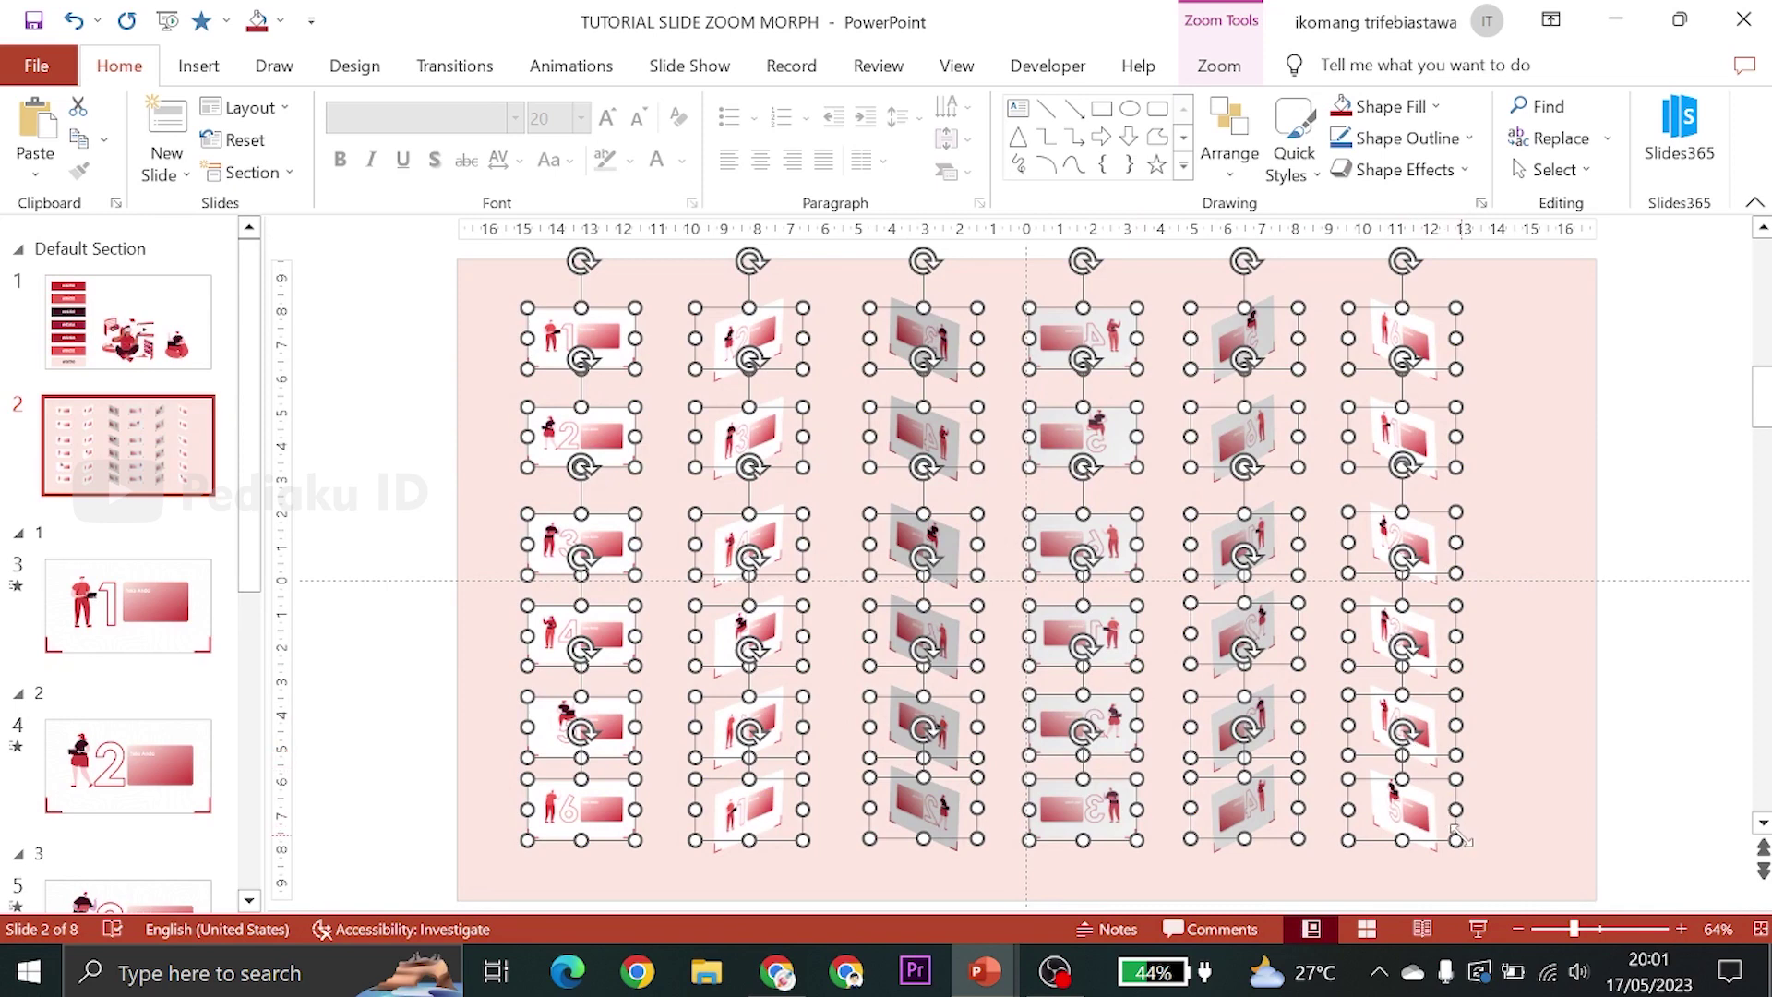
Enlarge the whole zoom grid slightly and shift it a little left
drag(1458, 836, 1606, 918)
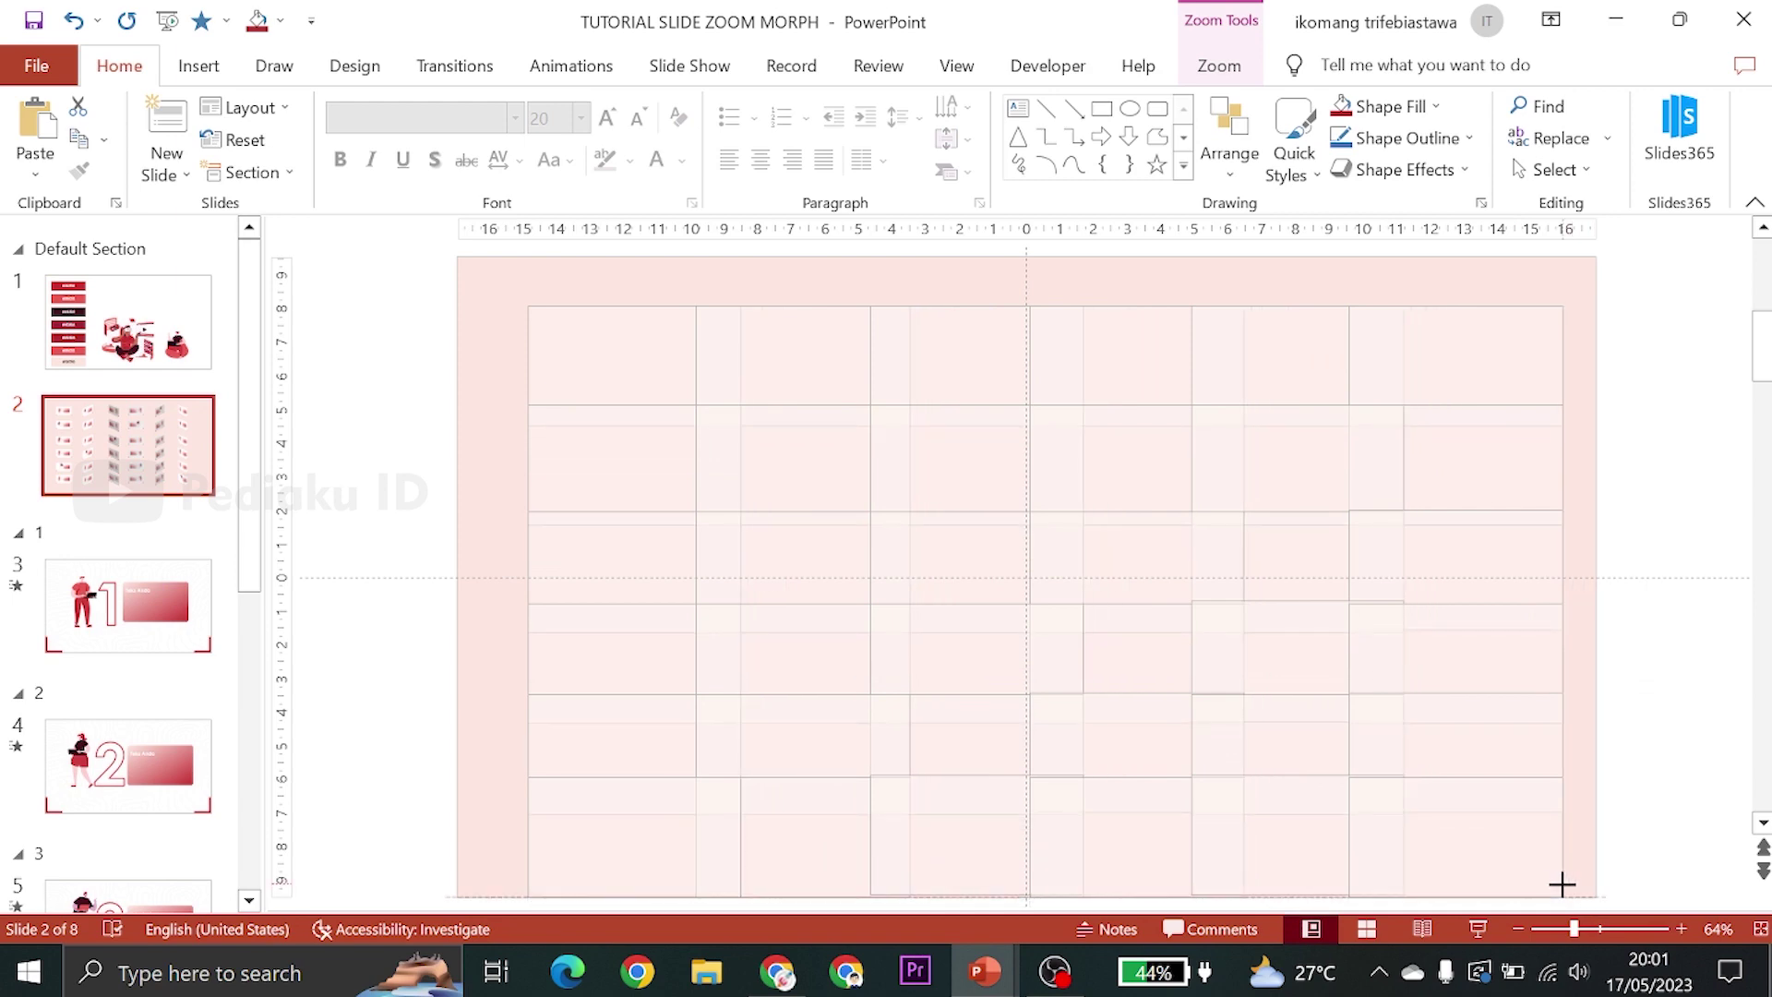
mouse_move(1606, 918)
mouse_down()
mouse_move(1570, 887)
mouse_move(1590, 906)
mouse_up()
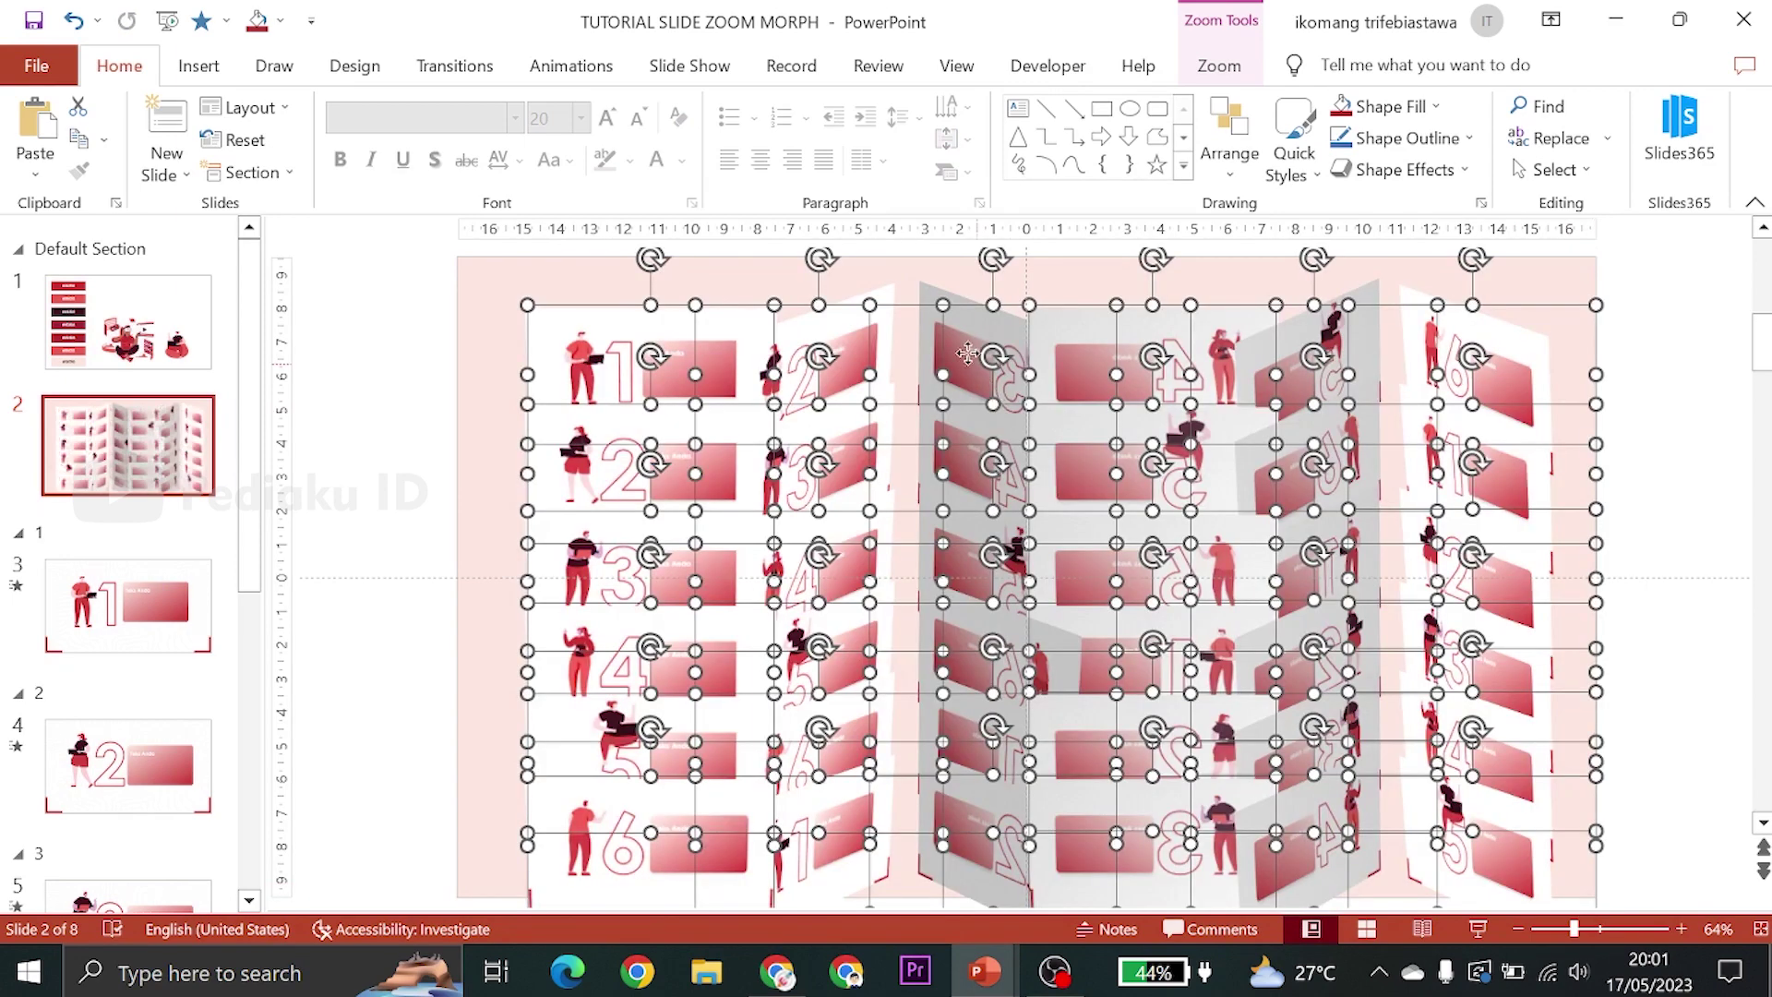
drag(949, 351, 938, 348)
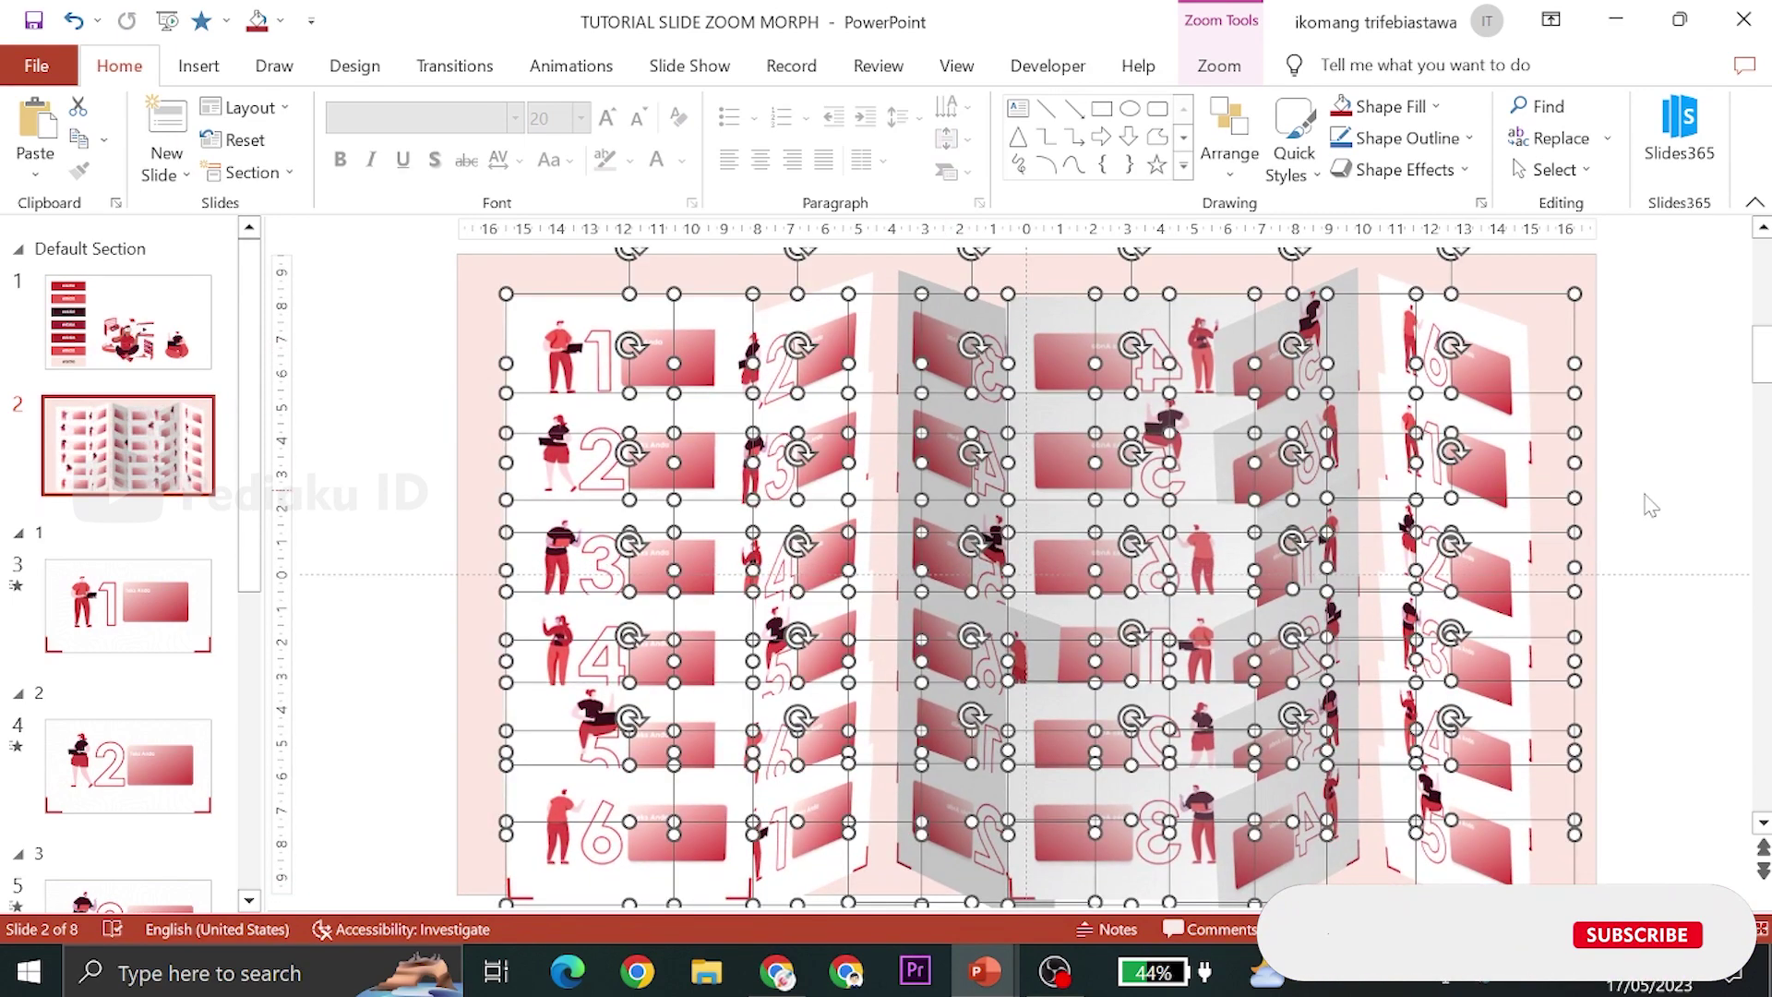
click(1653, 503)
Cut every row below the top one and paste them onto a new blank slide 3
drag(398, 360, 1674, 909)
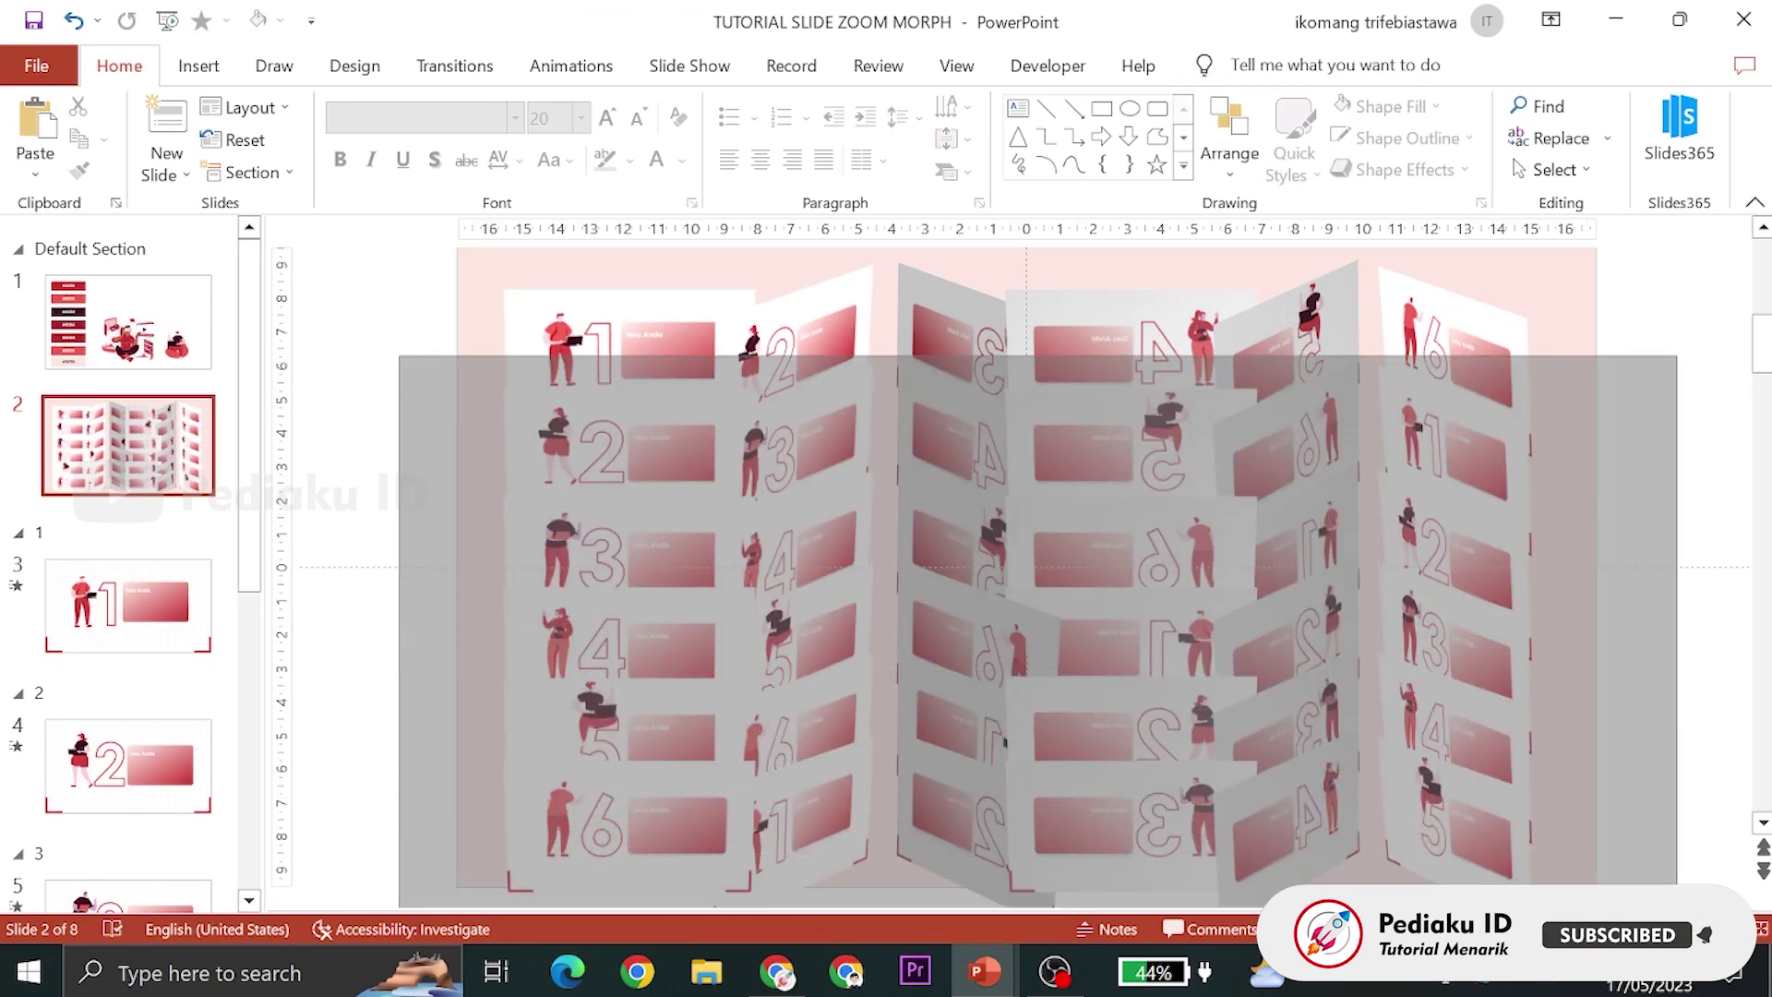
drag(1672, 908, 1669, 908)
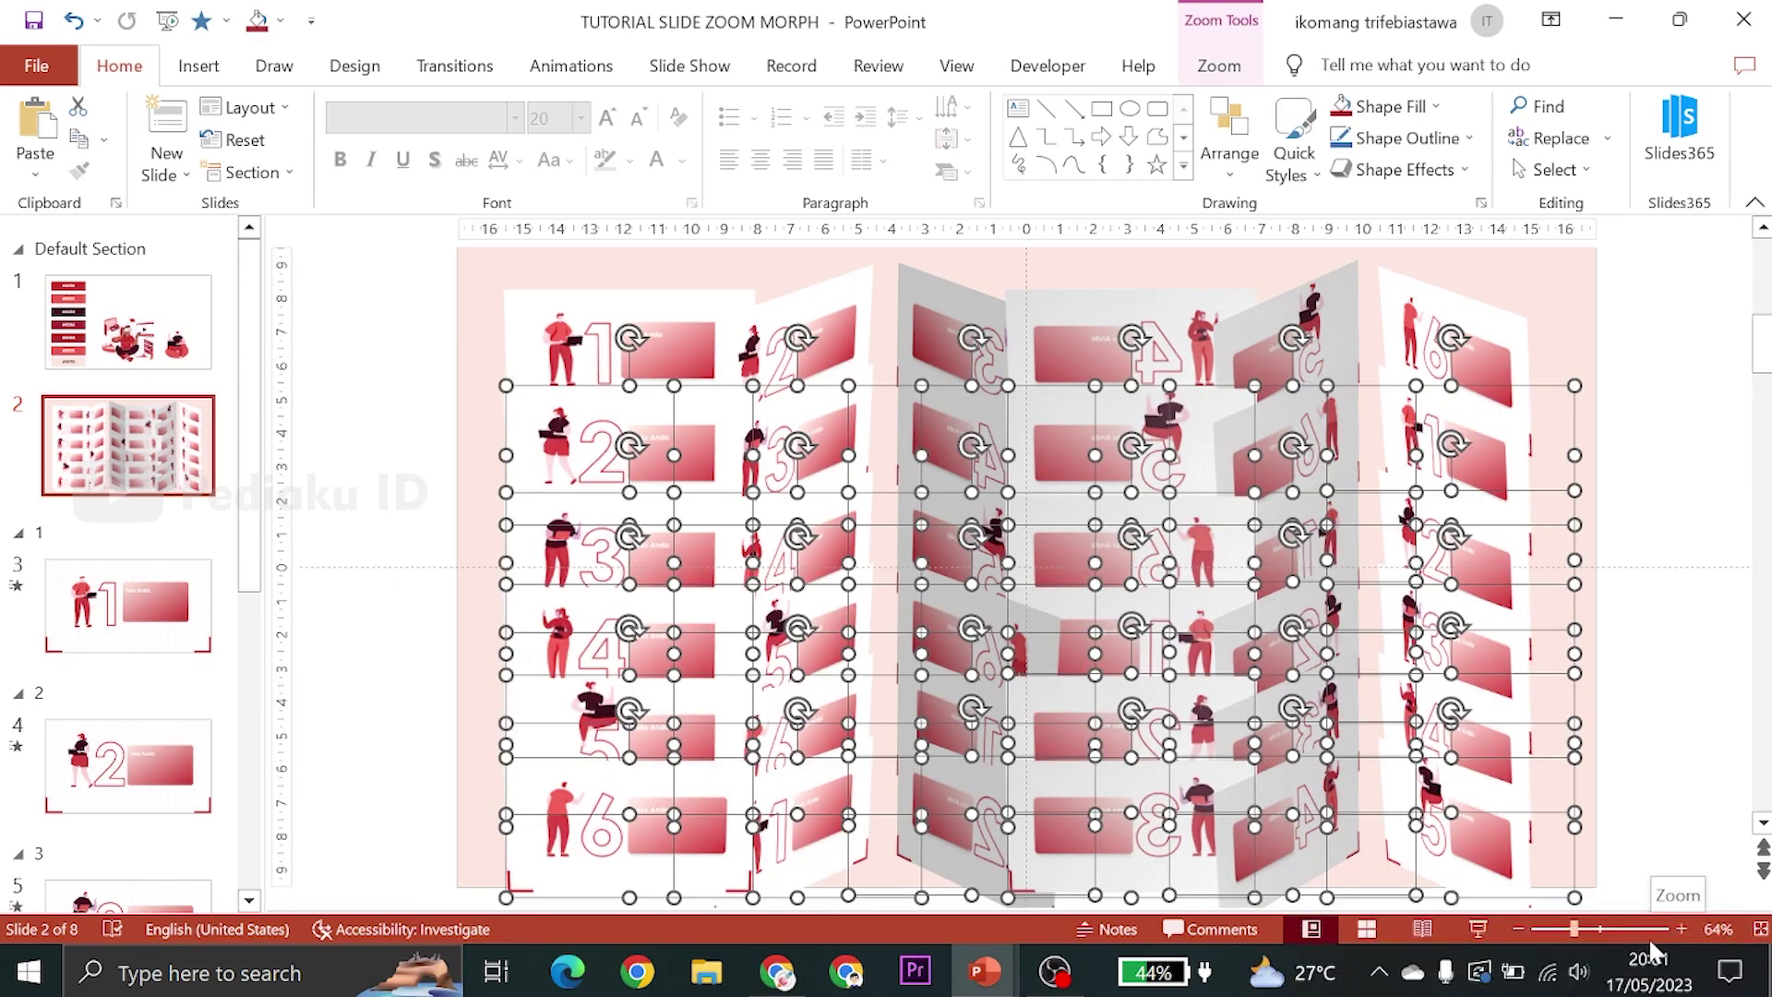
key(Delete)
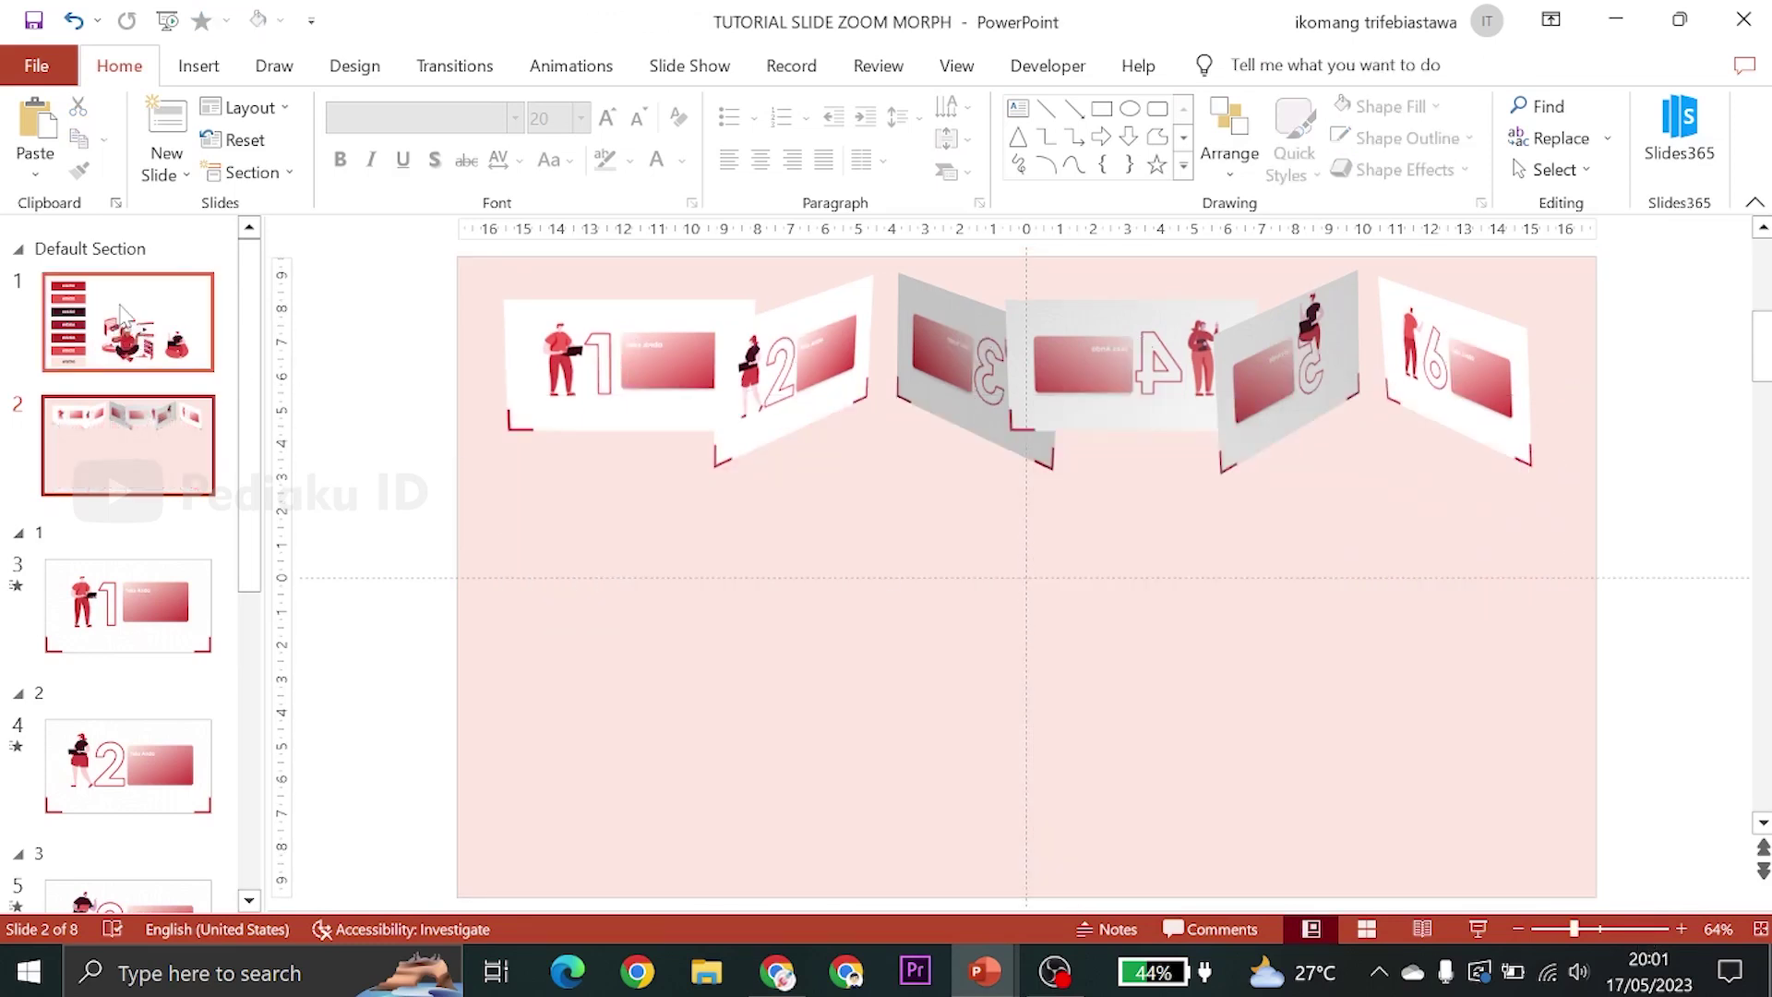
click(165, 172)
click(484, 432)
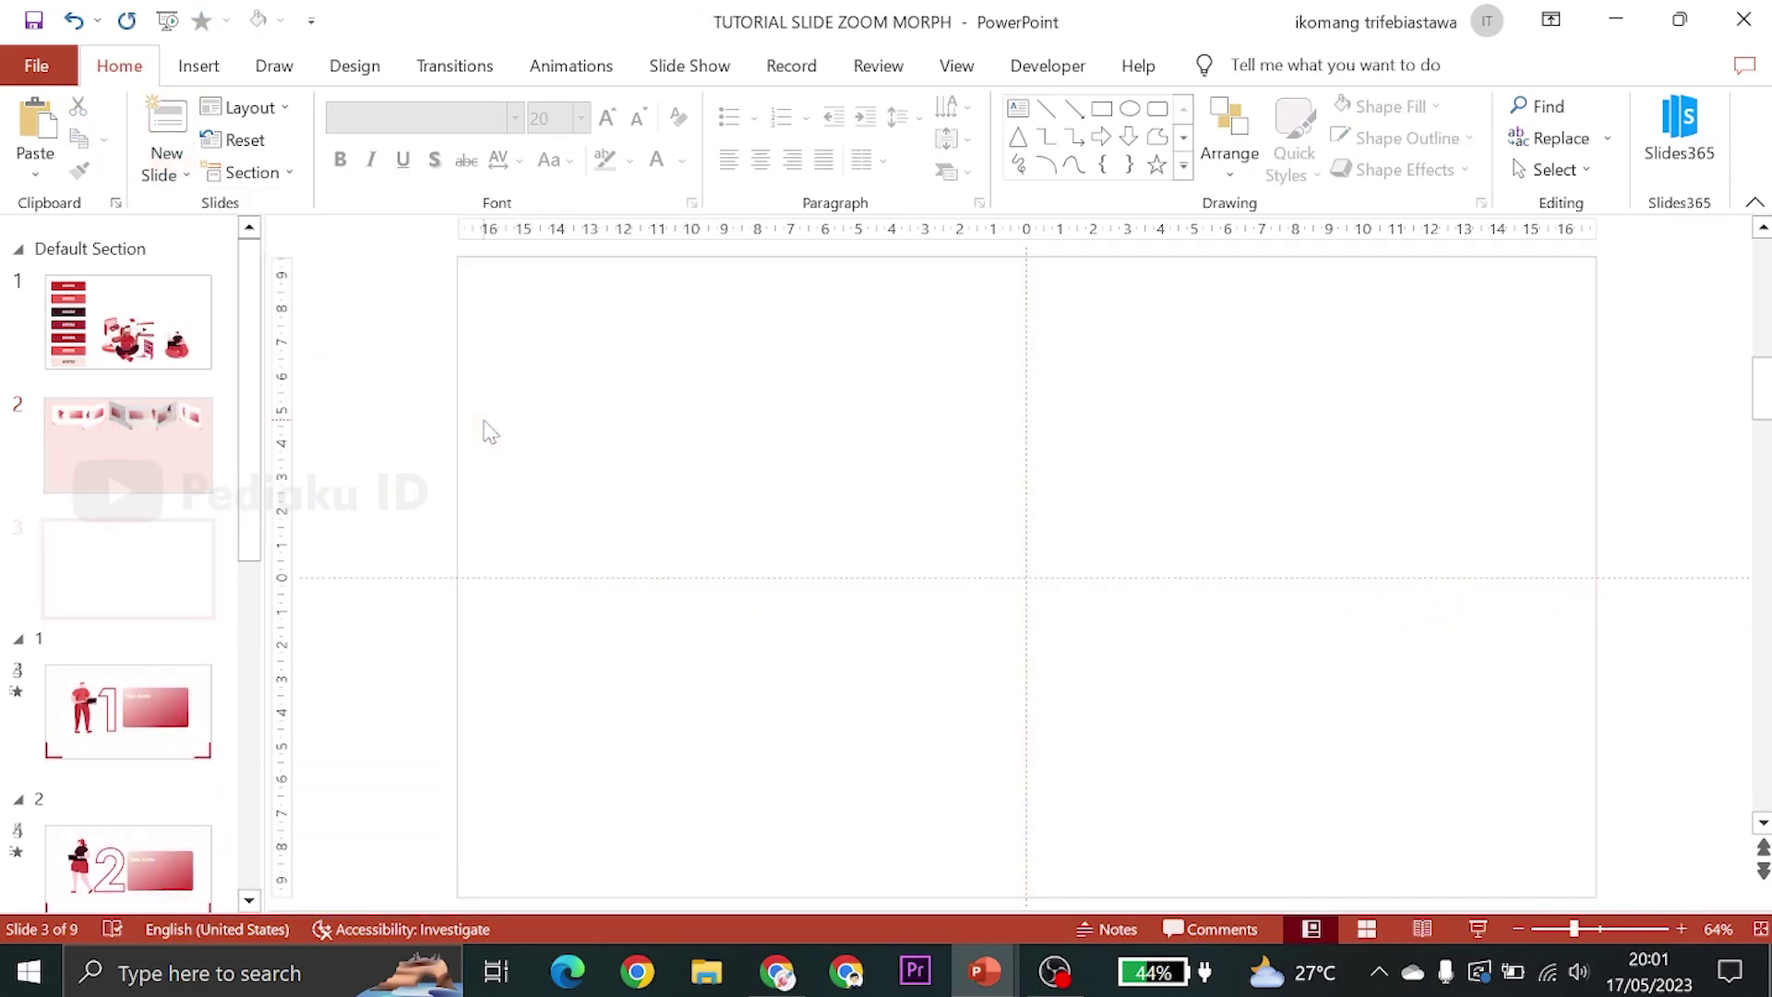
key(ctrl+v)
click(356, 404)
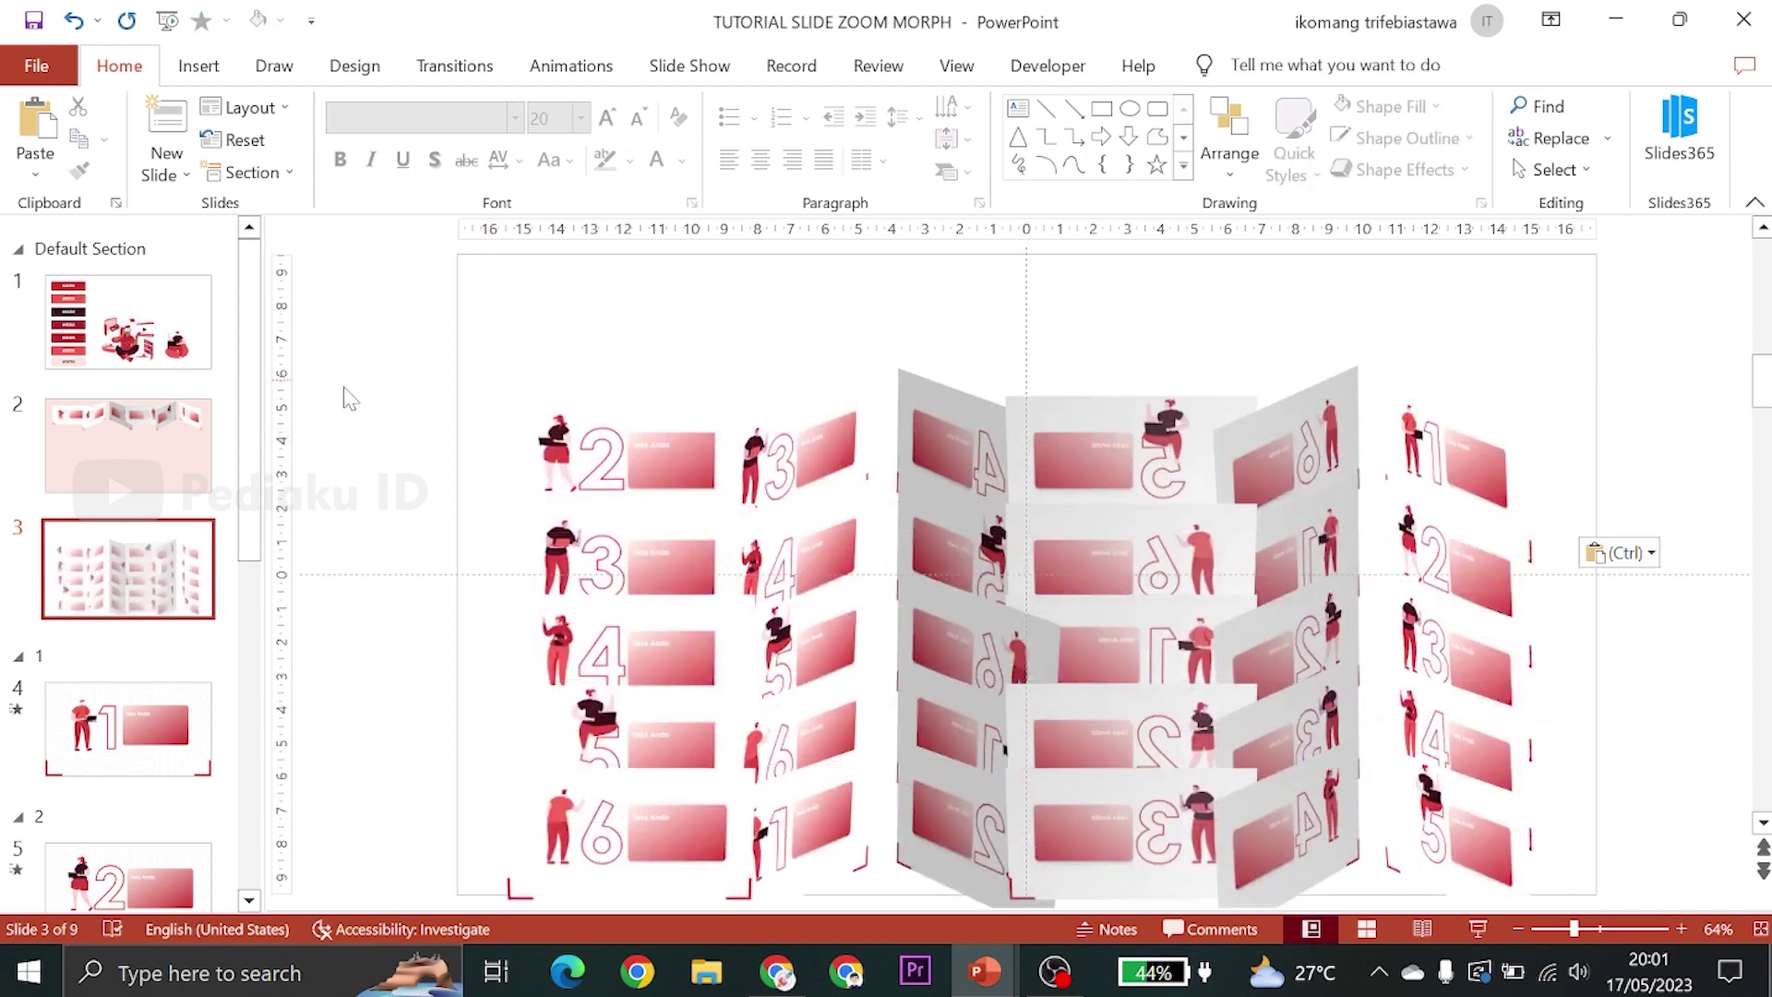
click(138, 429)
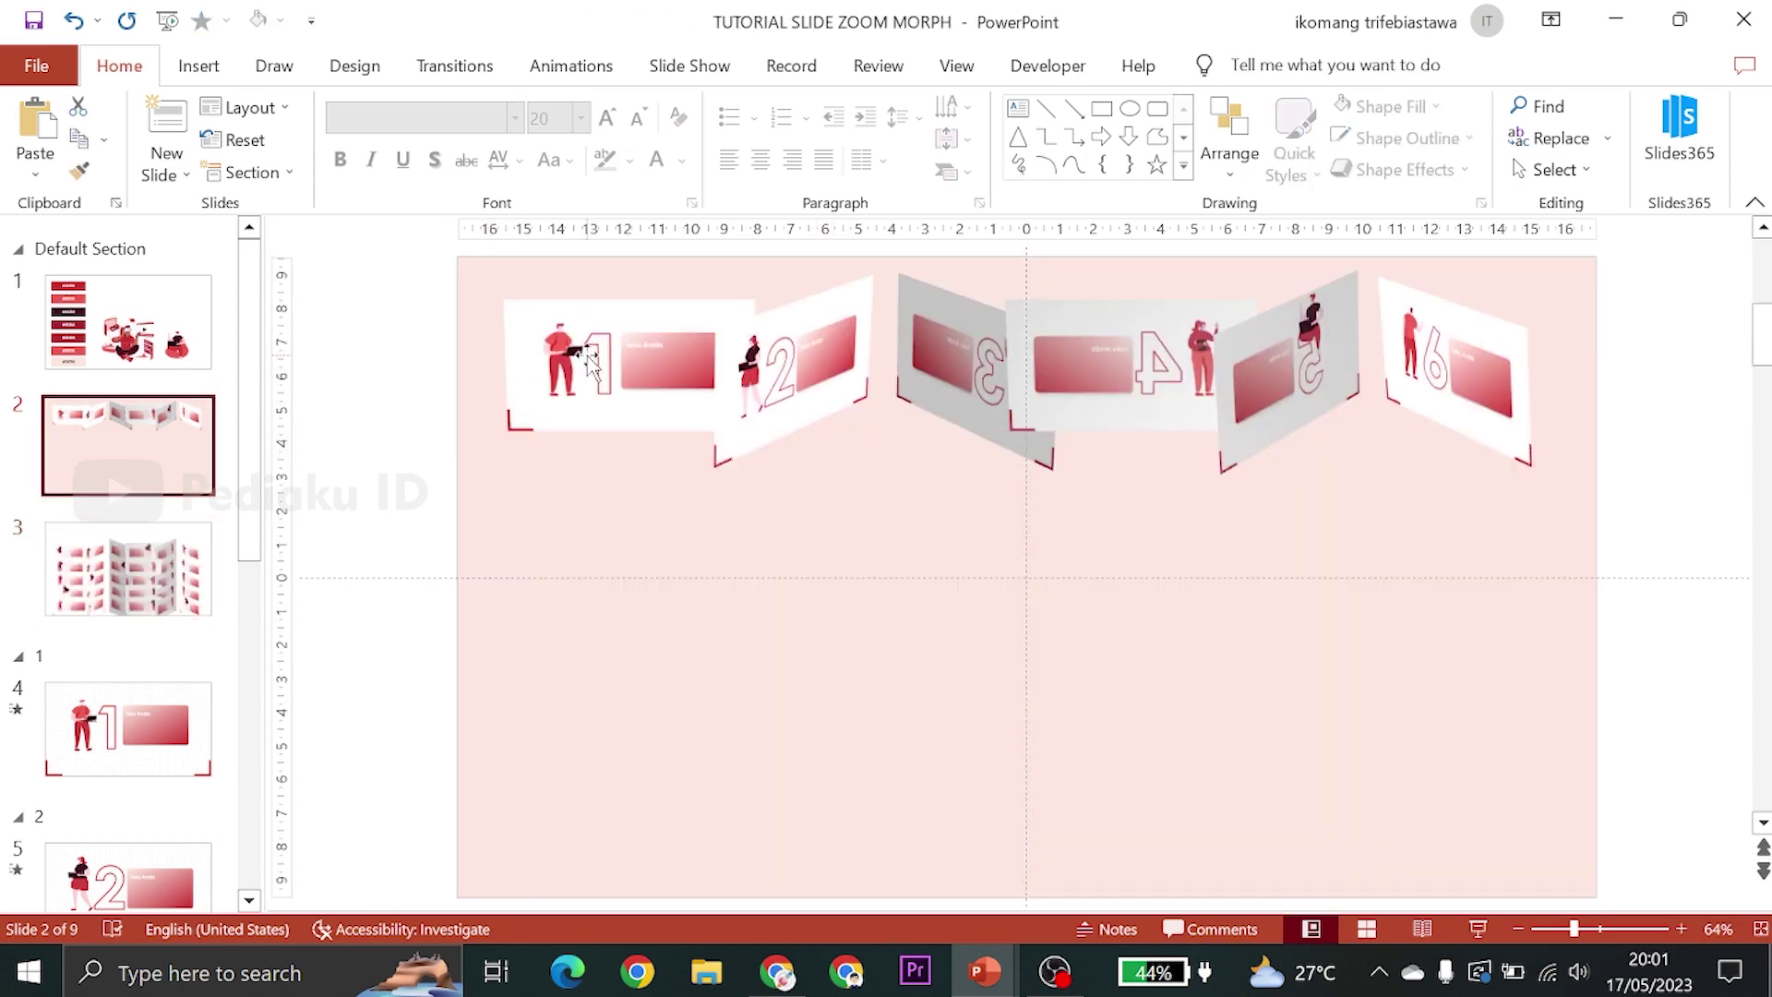
Roughly place zooms 1, 2, 3, 5 and 6 into a ring with 1 at the front centre
drag(591, 363, 912, 521)
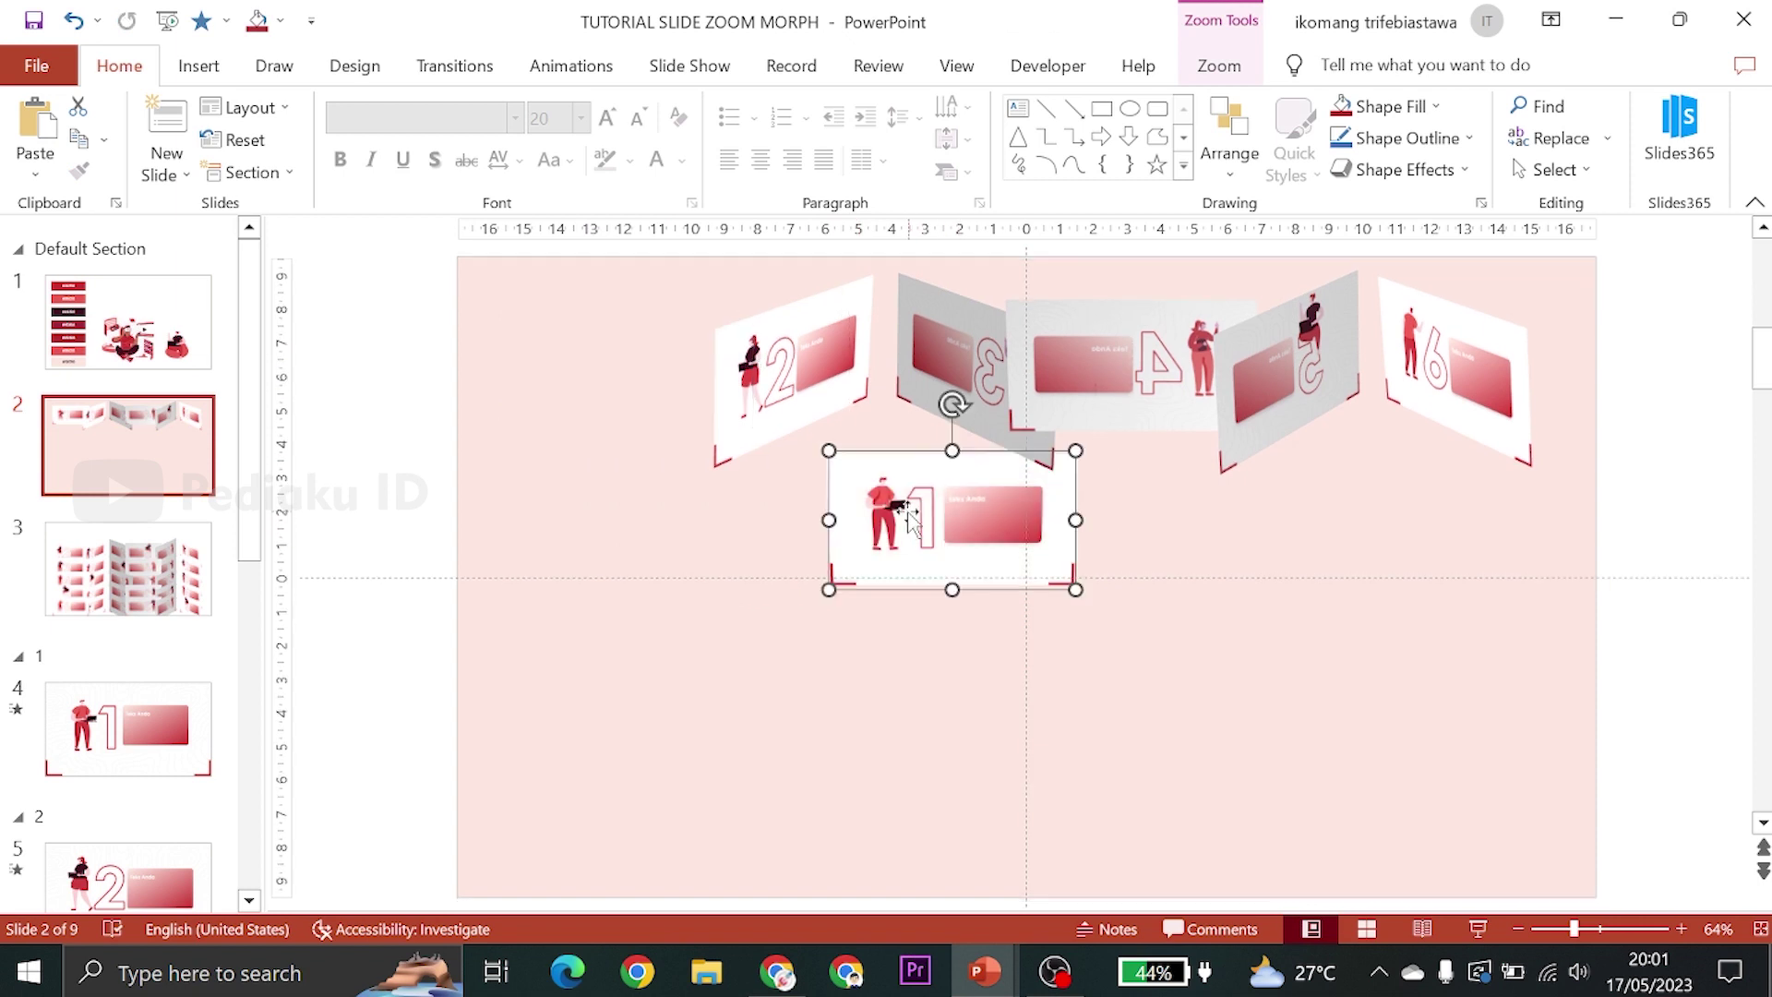
mouse_move(770, 360)
mouse_down()
mouse_move(1167, 505)
mouse_move(1165, 523)
mouse_up()
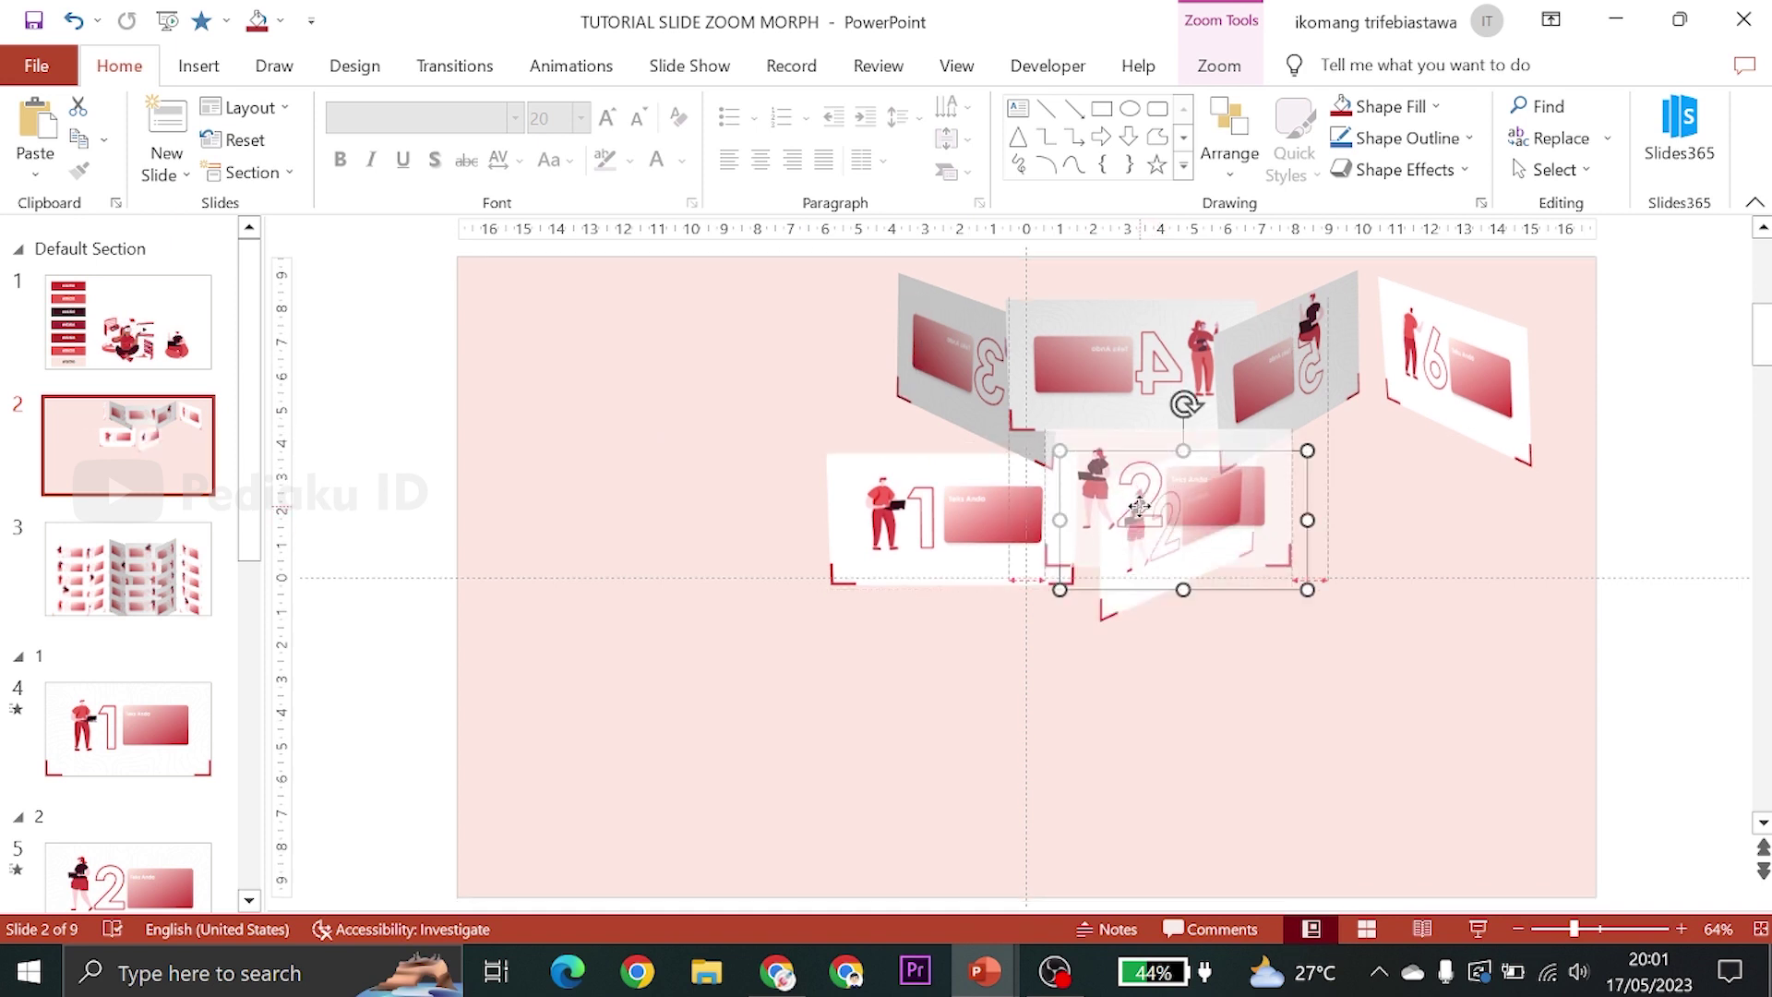
key(Up)
key(Up)
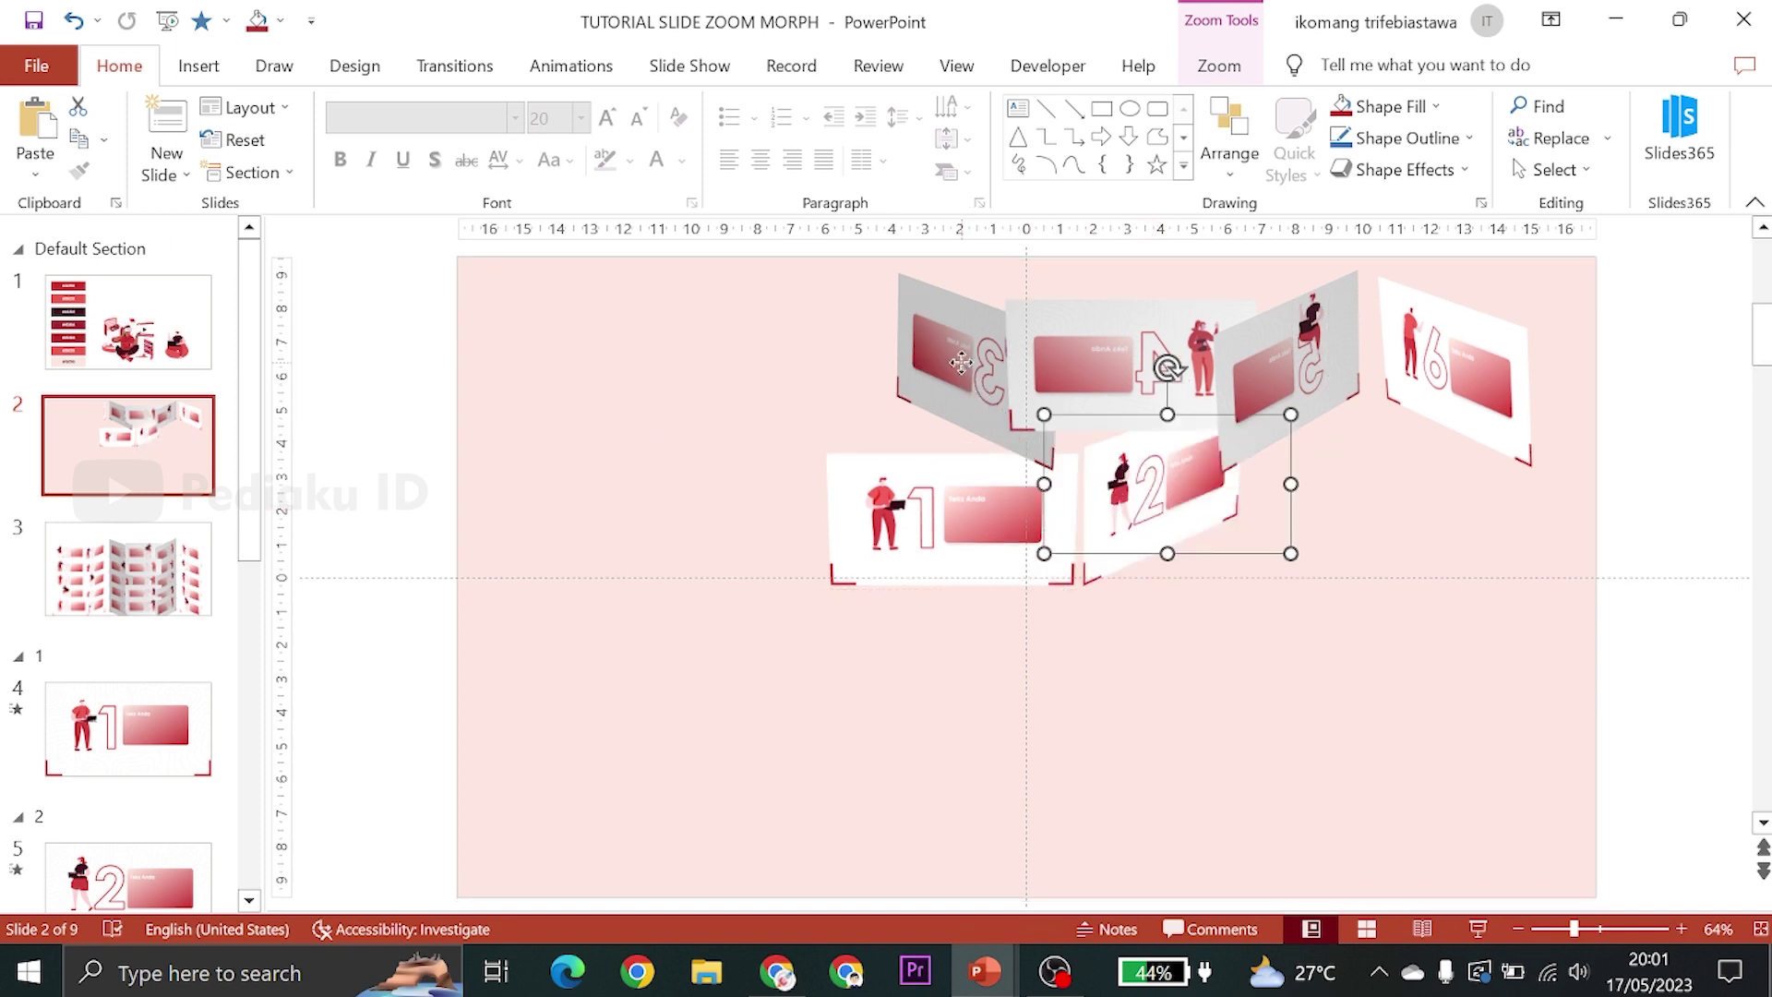
mouse_move(962, 363)
mouse_down()
mouse_move(962, 330)
mouse_move(917, 304)
mouse_up()
click(1237, 358)
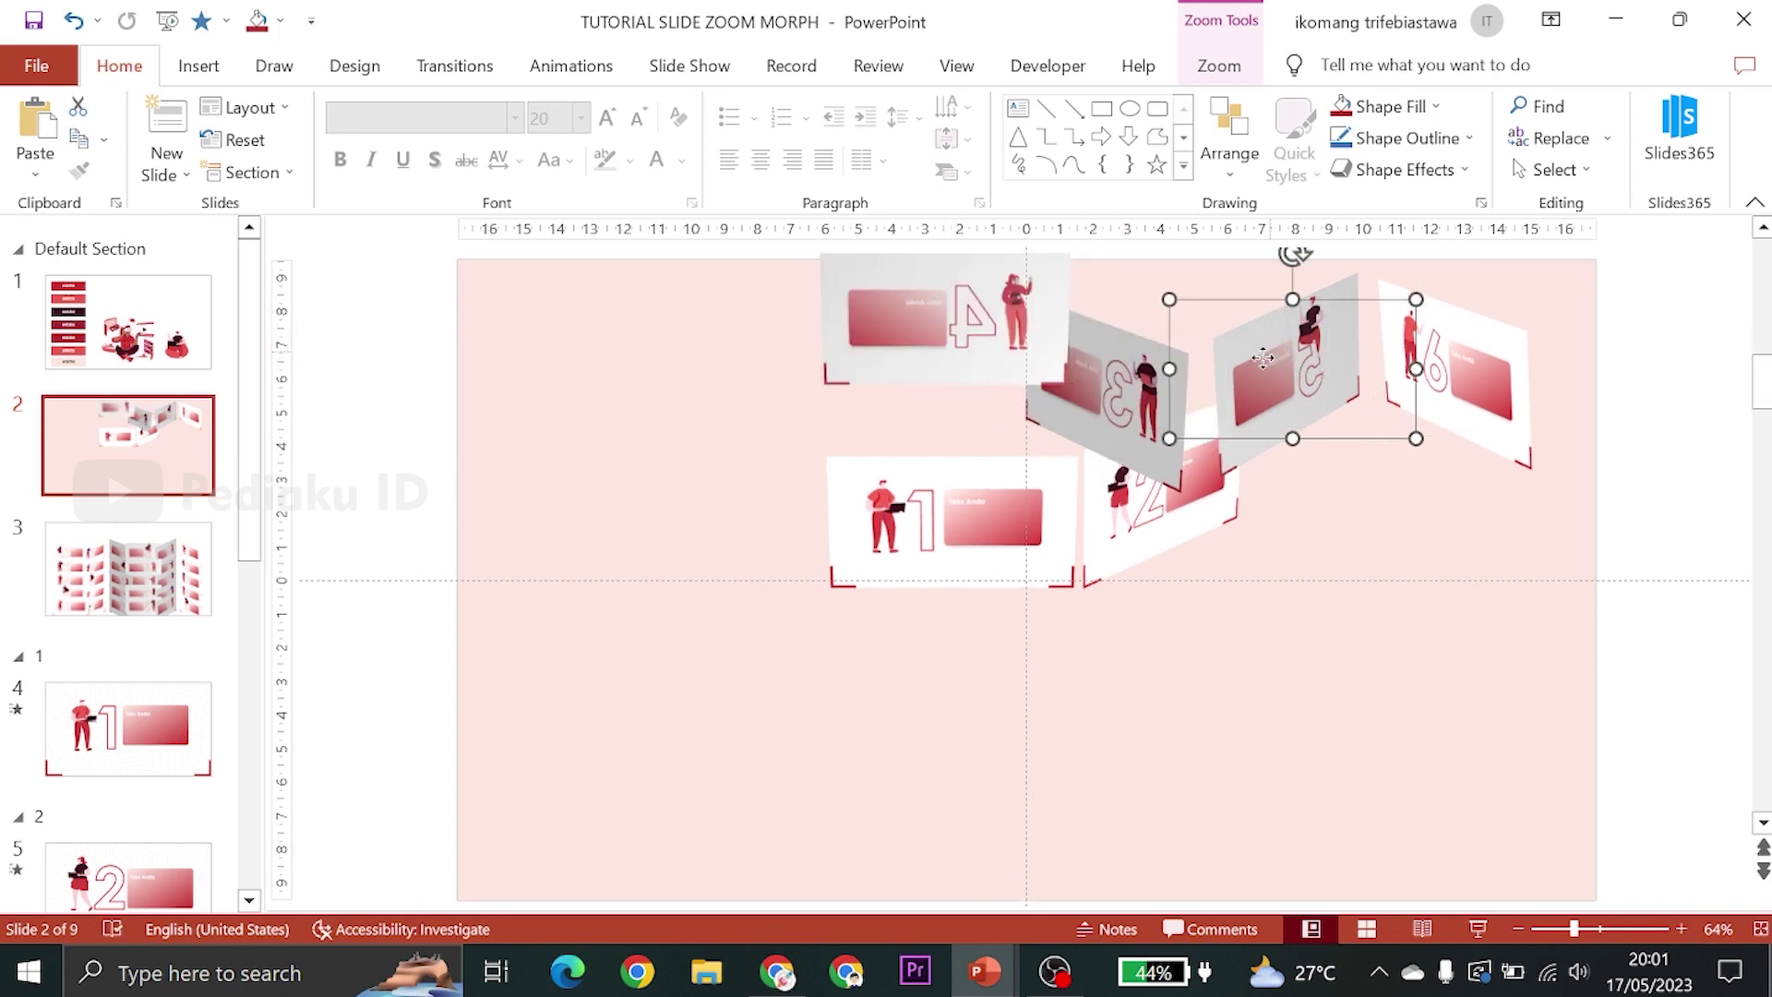
drag(1243, 392, 849, 376)
mouse_move(1403, 386)
mouse_down()
mouse_move(902, 428)
mouse_move(796, 484)
mouse_move(810, 551)
mouse_up()
Fine-tune zooms 1, 3, 4 and 5 to close the ring, with 4 at the back centre
key(Tab)
key(Down)
key(Down)
key(Down)
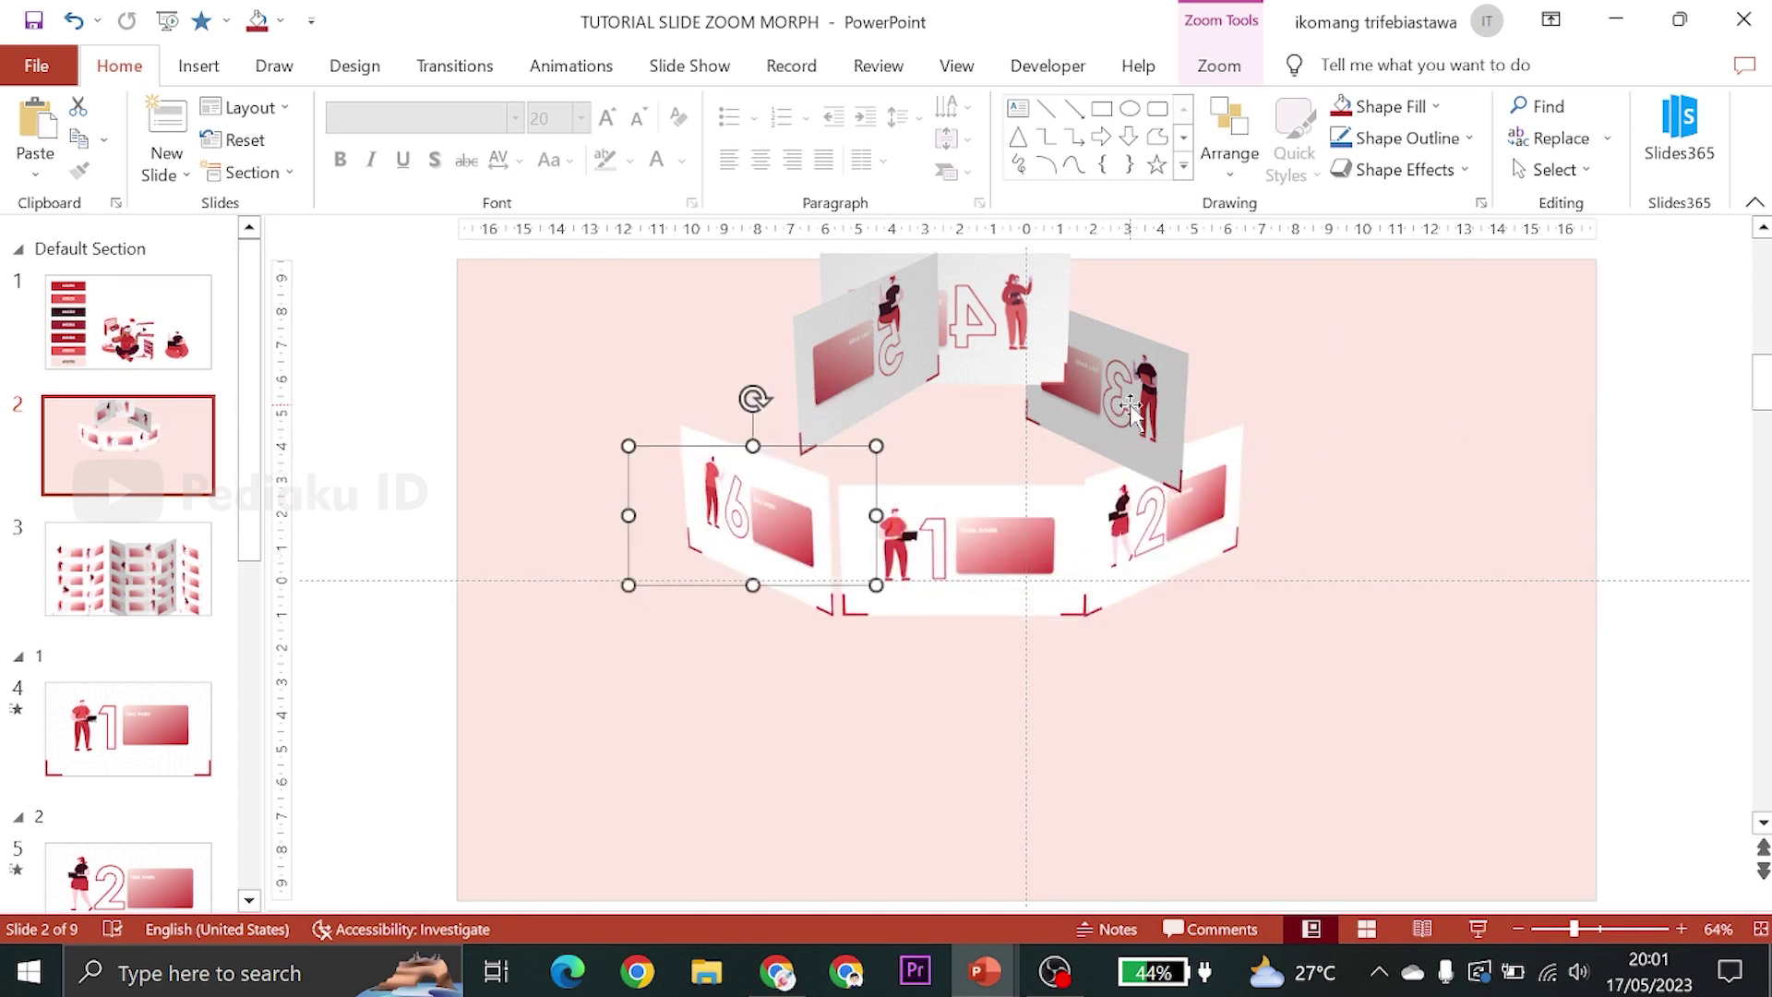
drag(1130, 405, 1161, 412)
drag(868, 360, 748, 442)
click(969, 323)
drag(970, 323, 986, 386)
click(1135, 390)
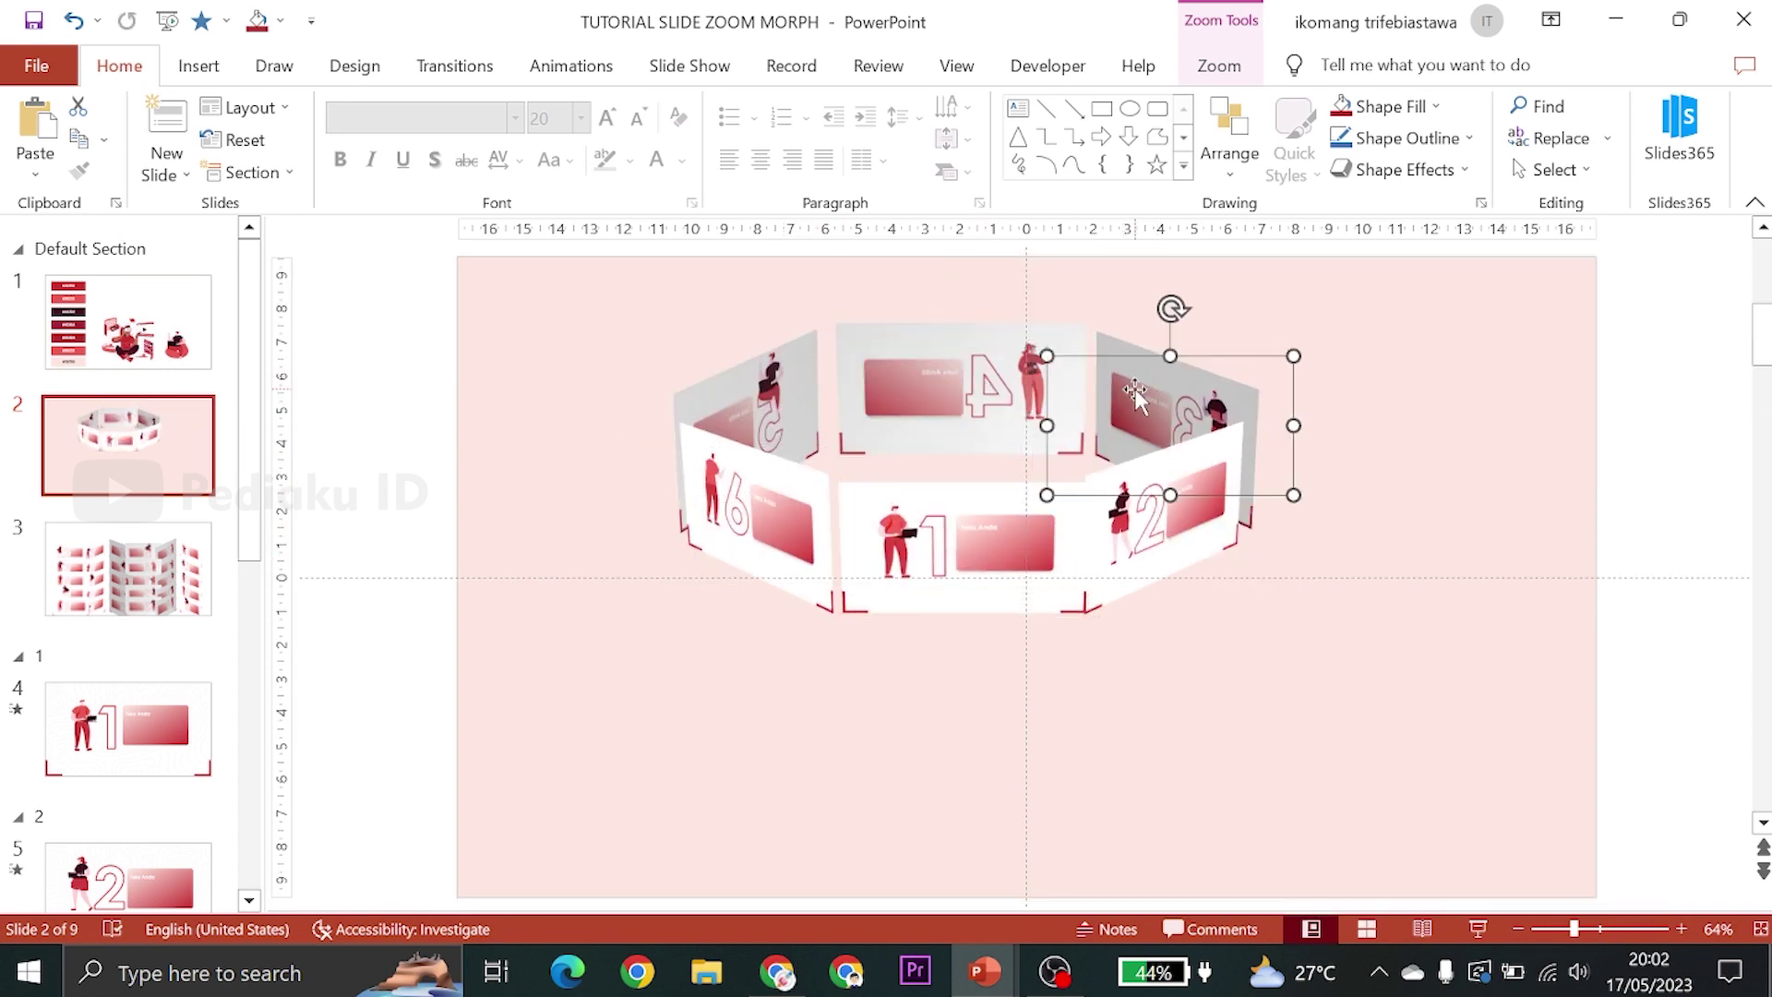
drag(933, 536, 965, 498)
click(1166, 416)
drag(986, 386, 1000, 374)
key(ctrl+a)
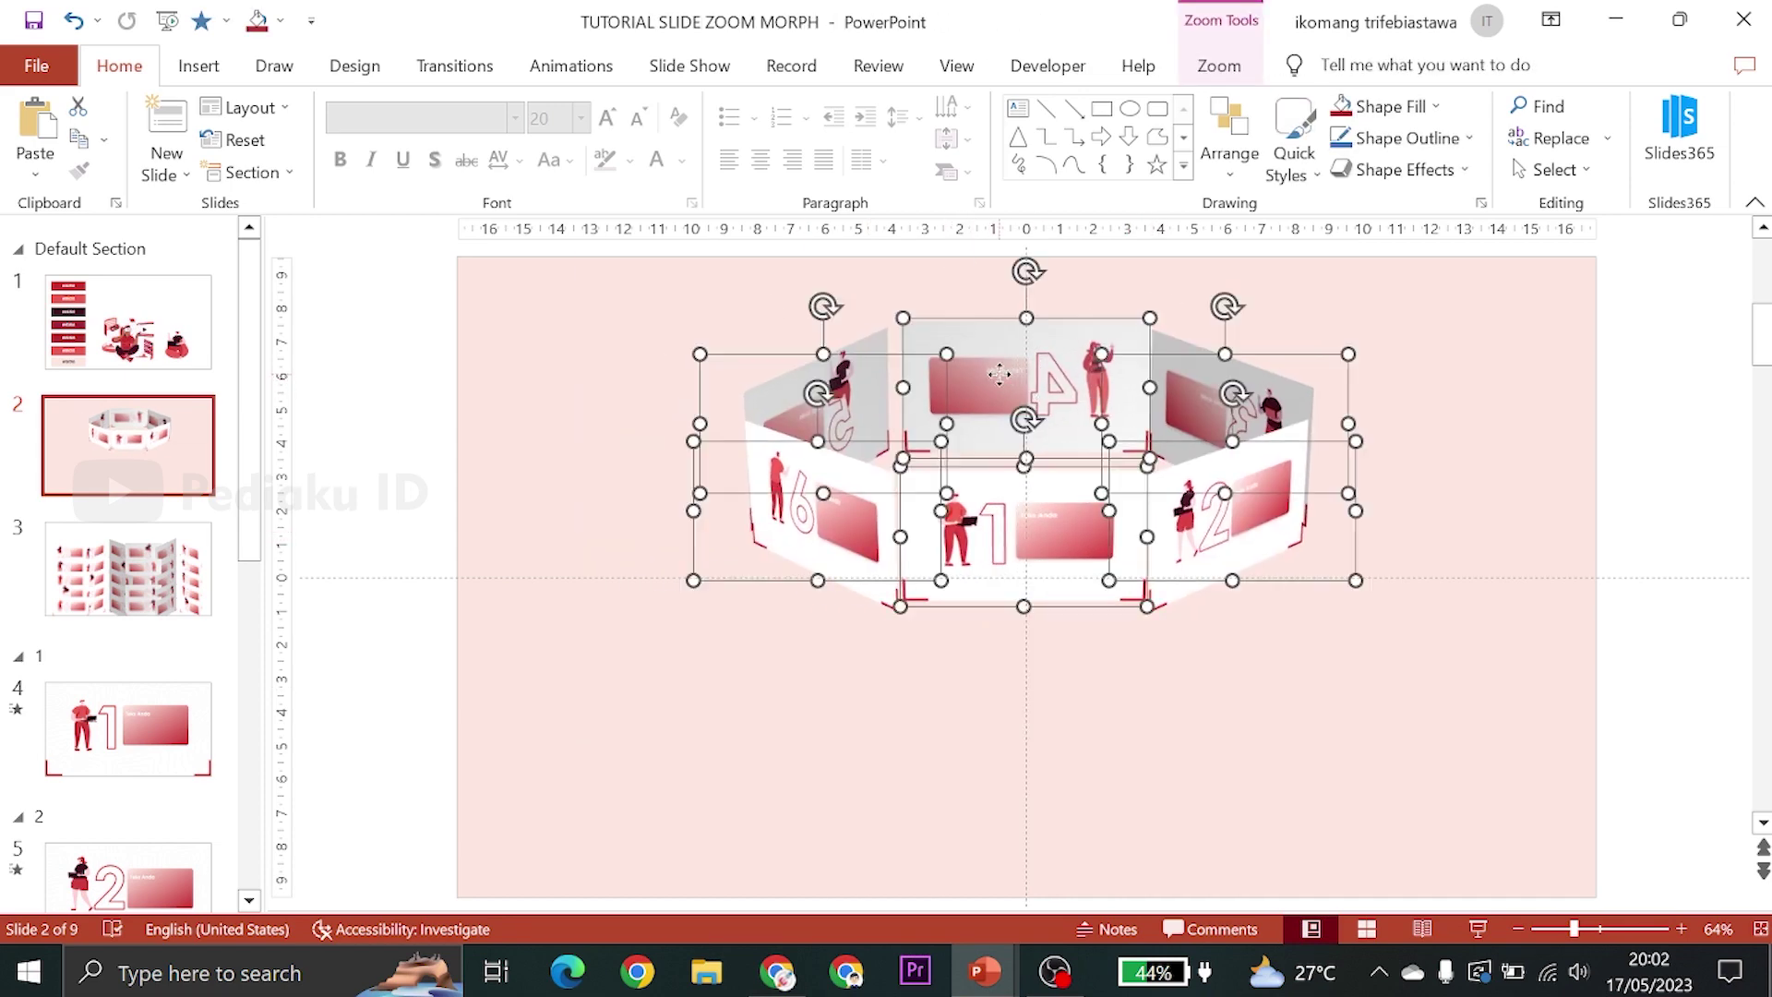
click(1122, 732)
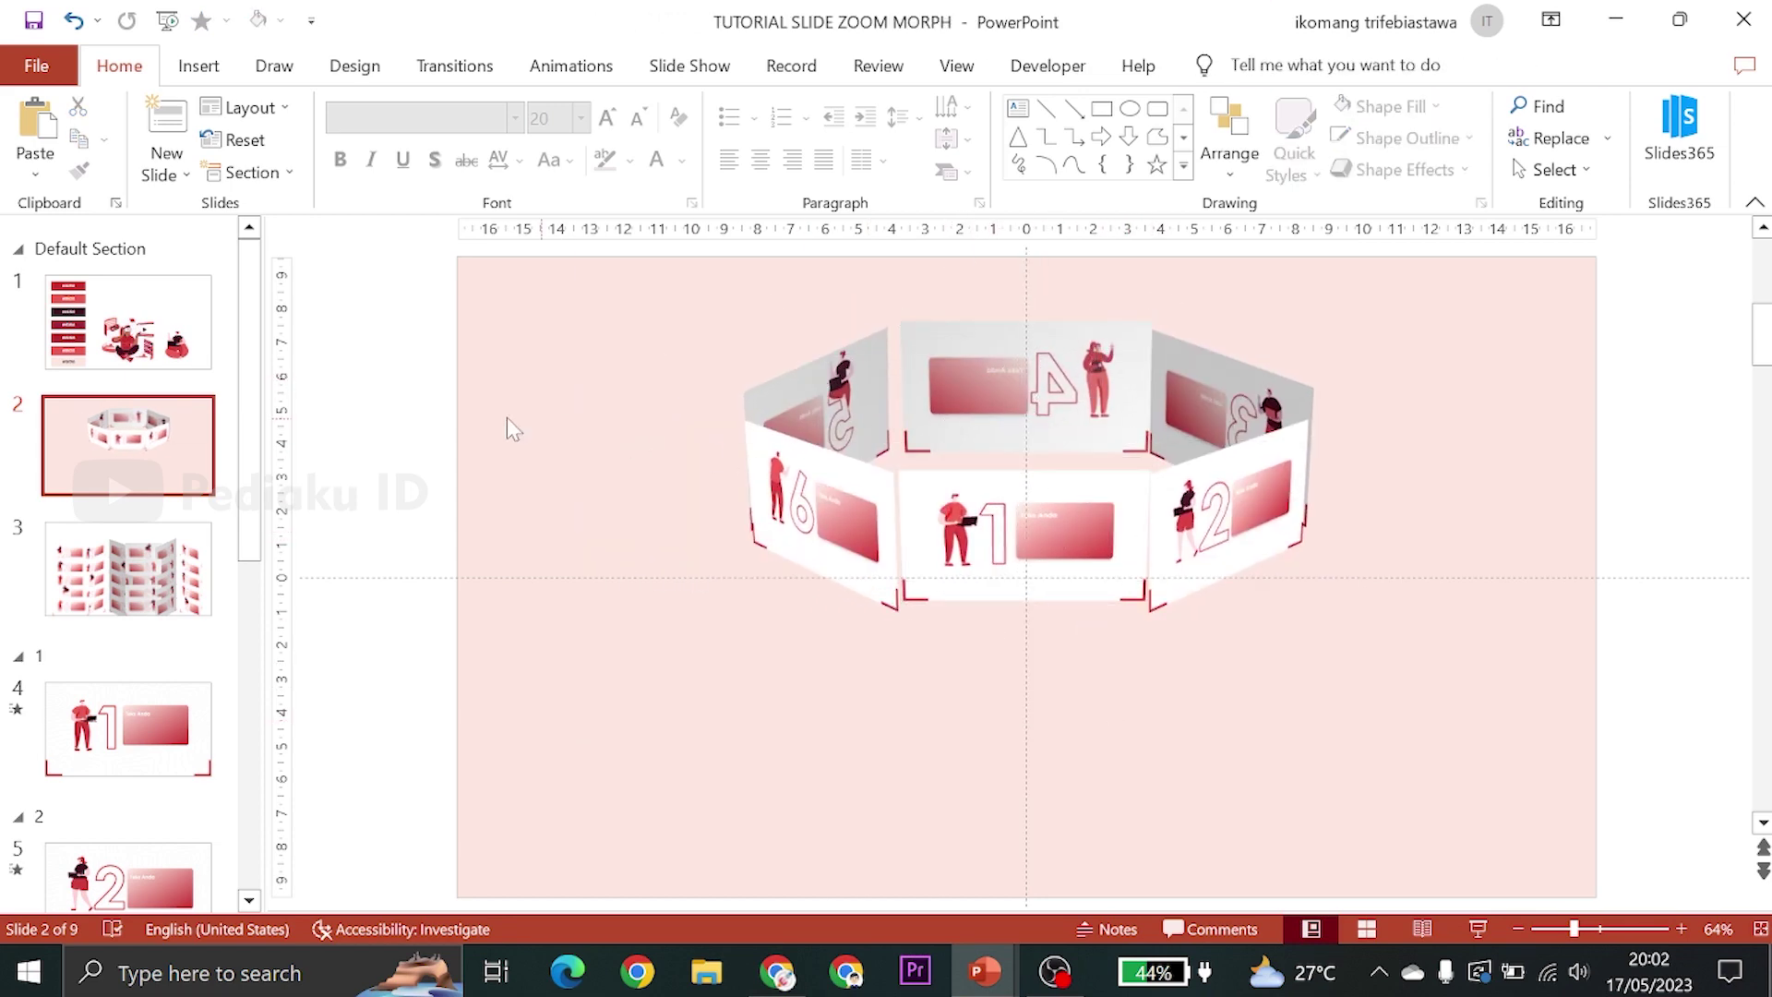
click(125, 600)
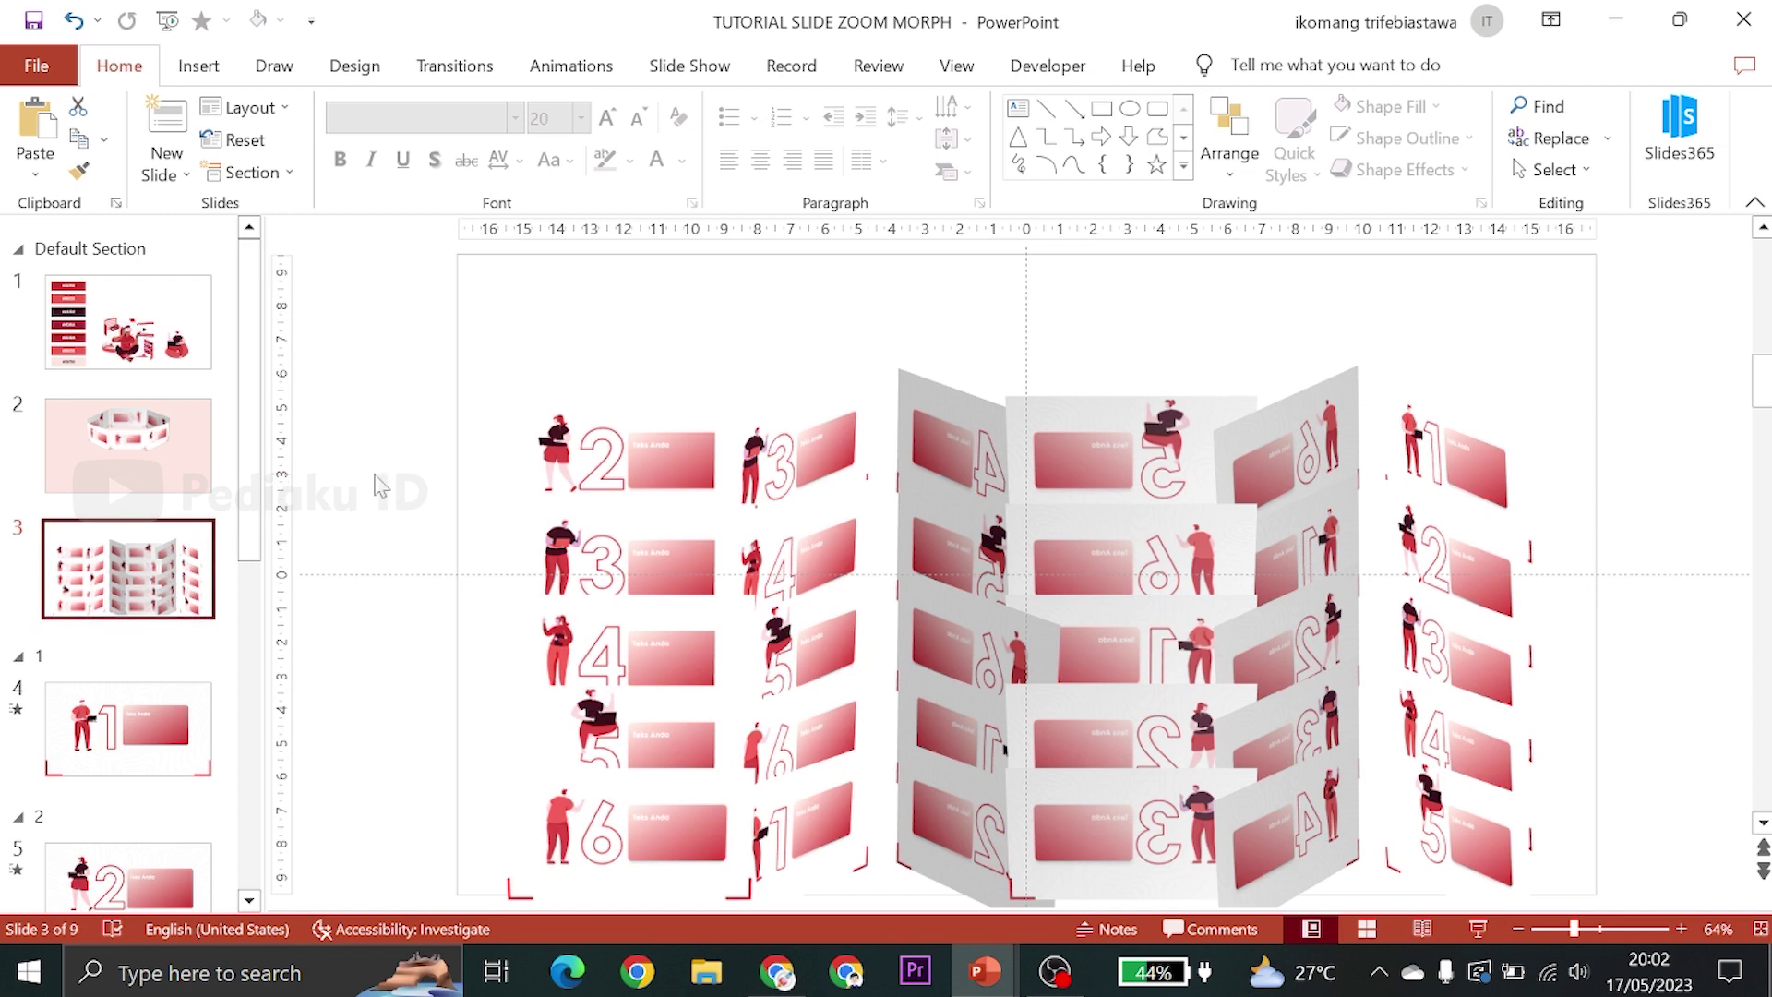
Cut slide 3's lower zoom rows and paste them onto a new blank slide 4
drag(373, 469, 1686, 986)
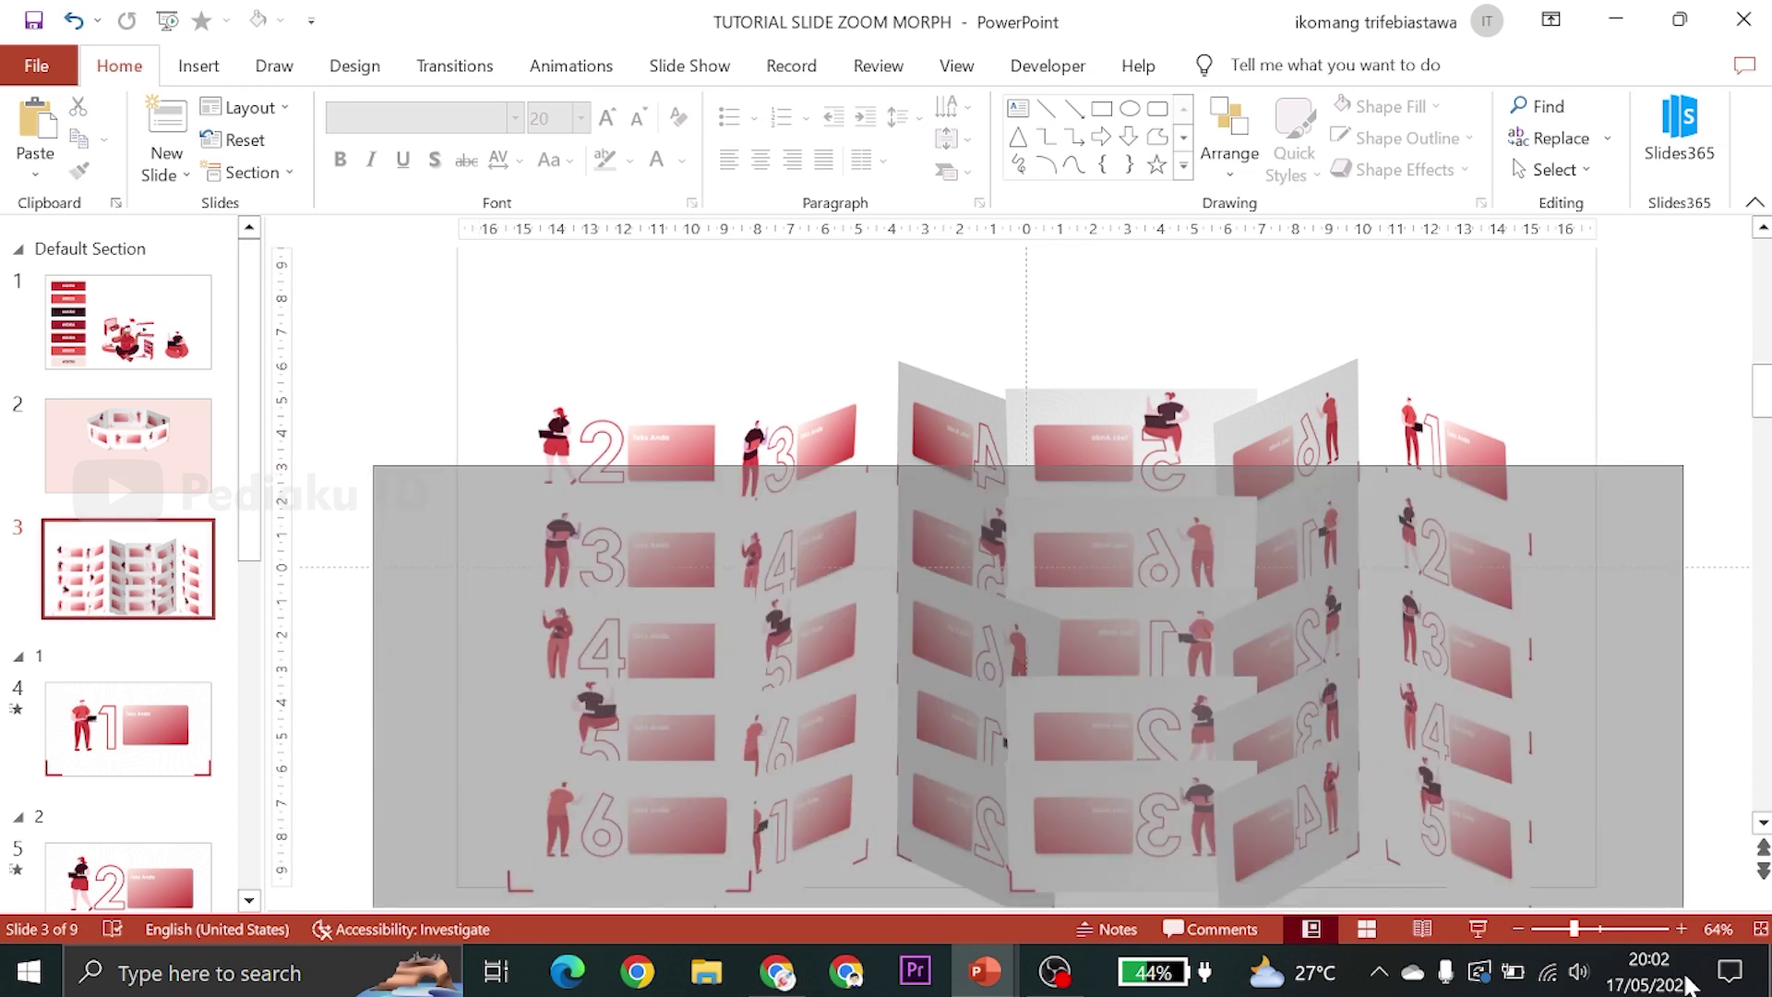
key(Delete)
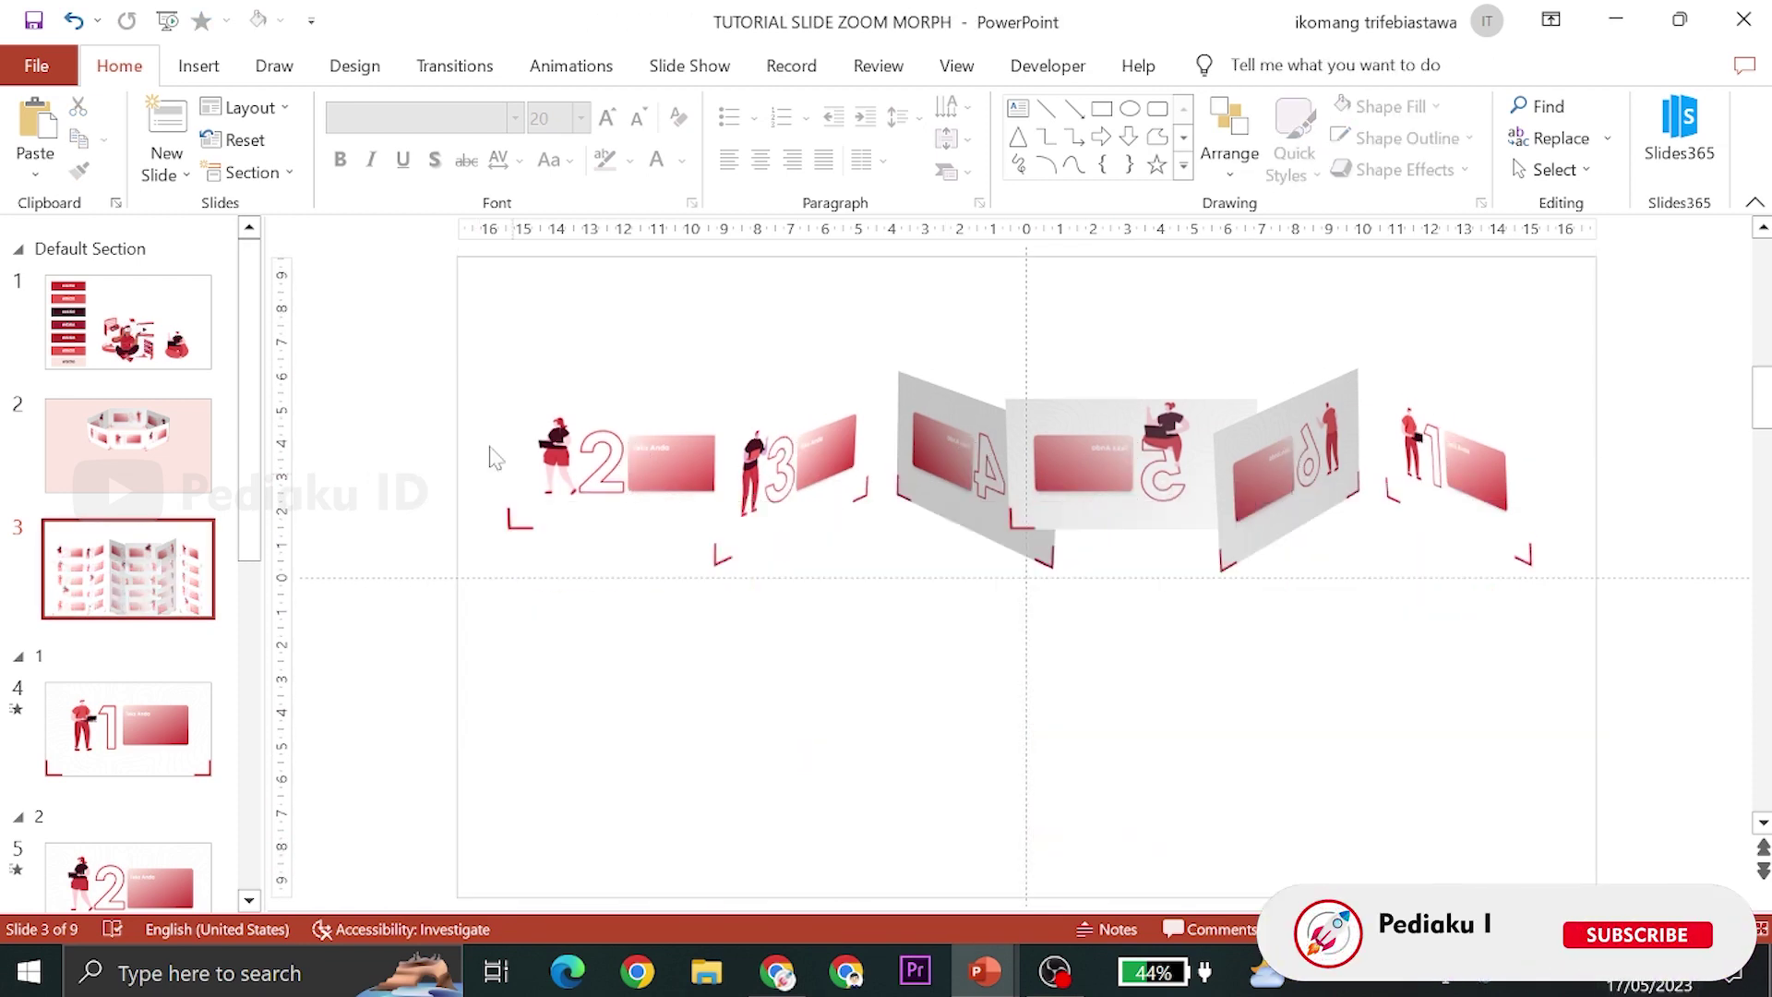
click(164, 174)
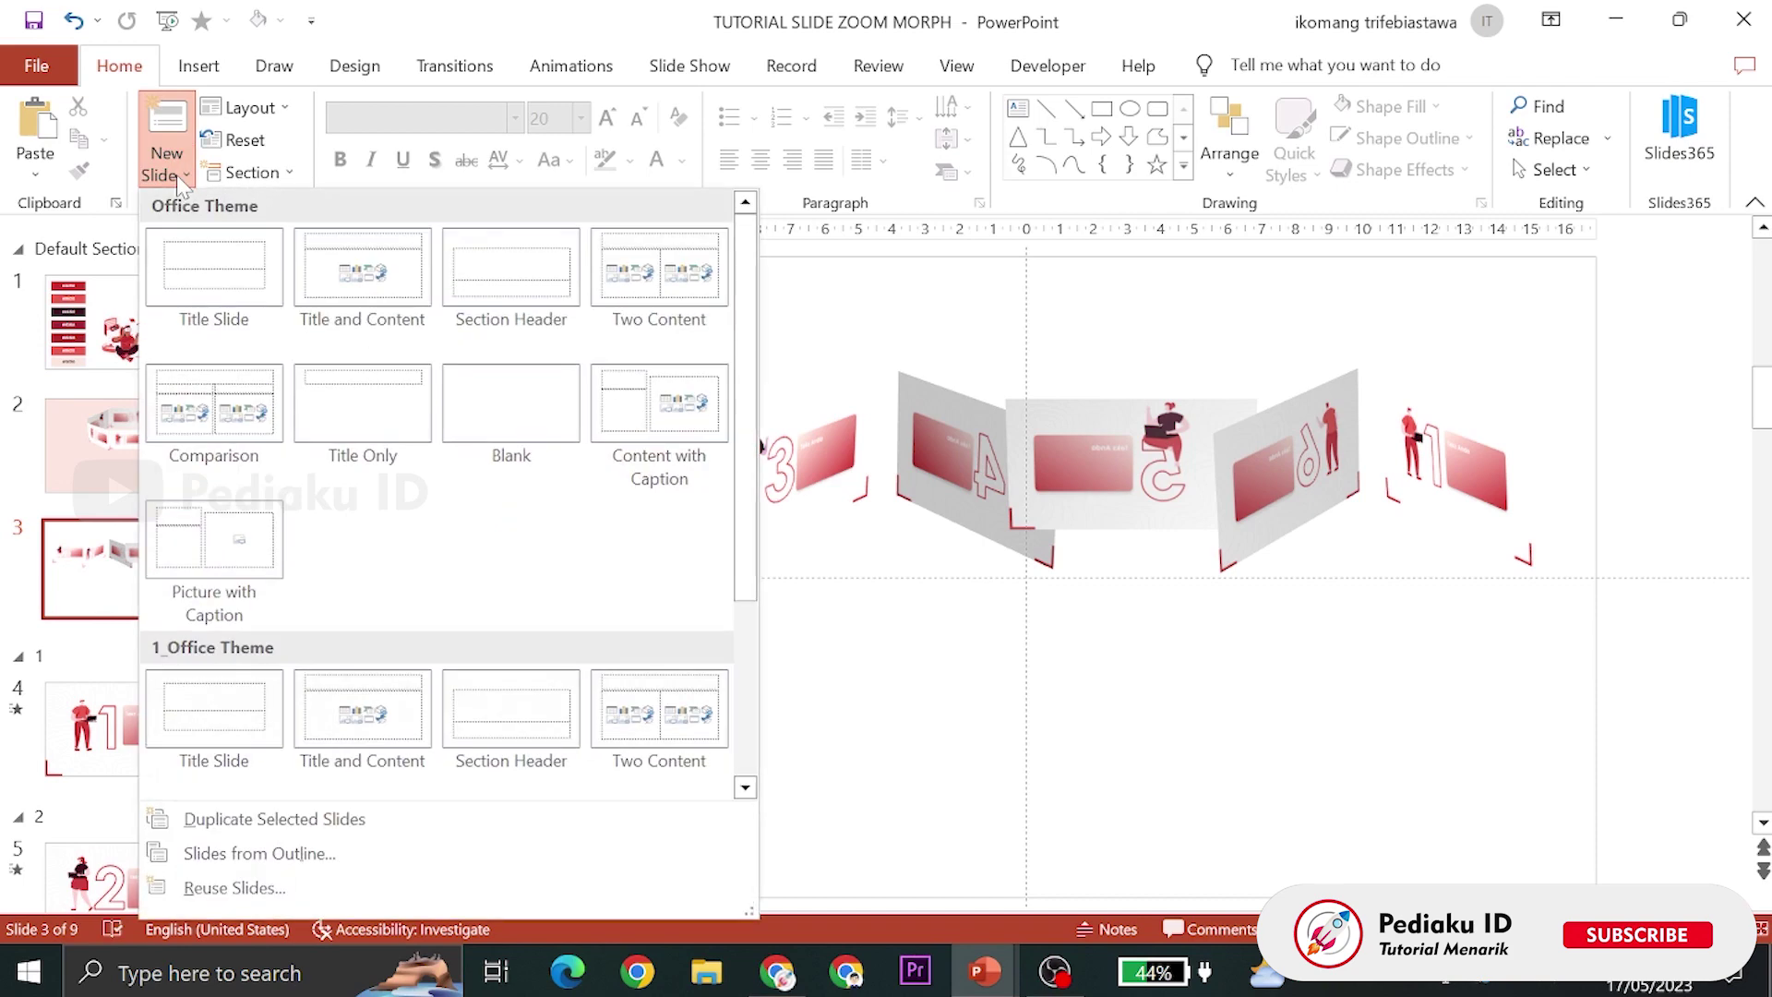
click(509, 427)
key(ctrl+v)
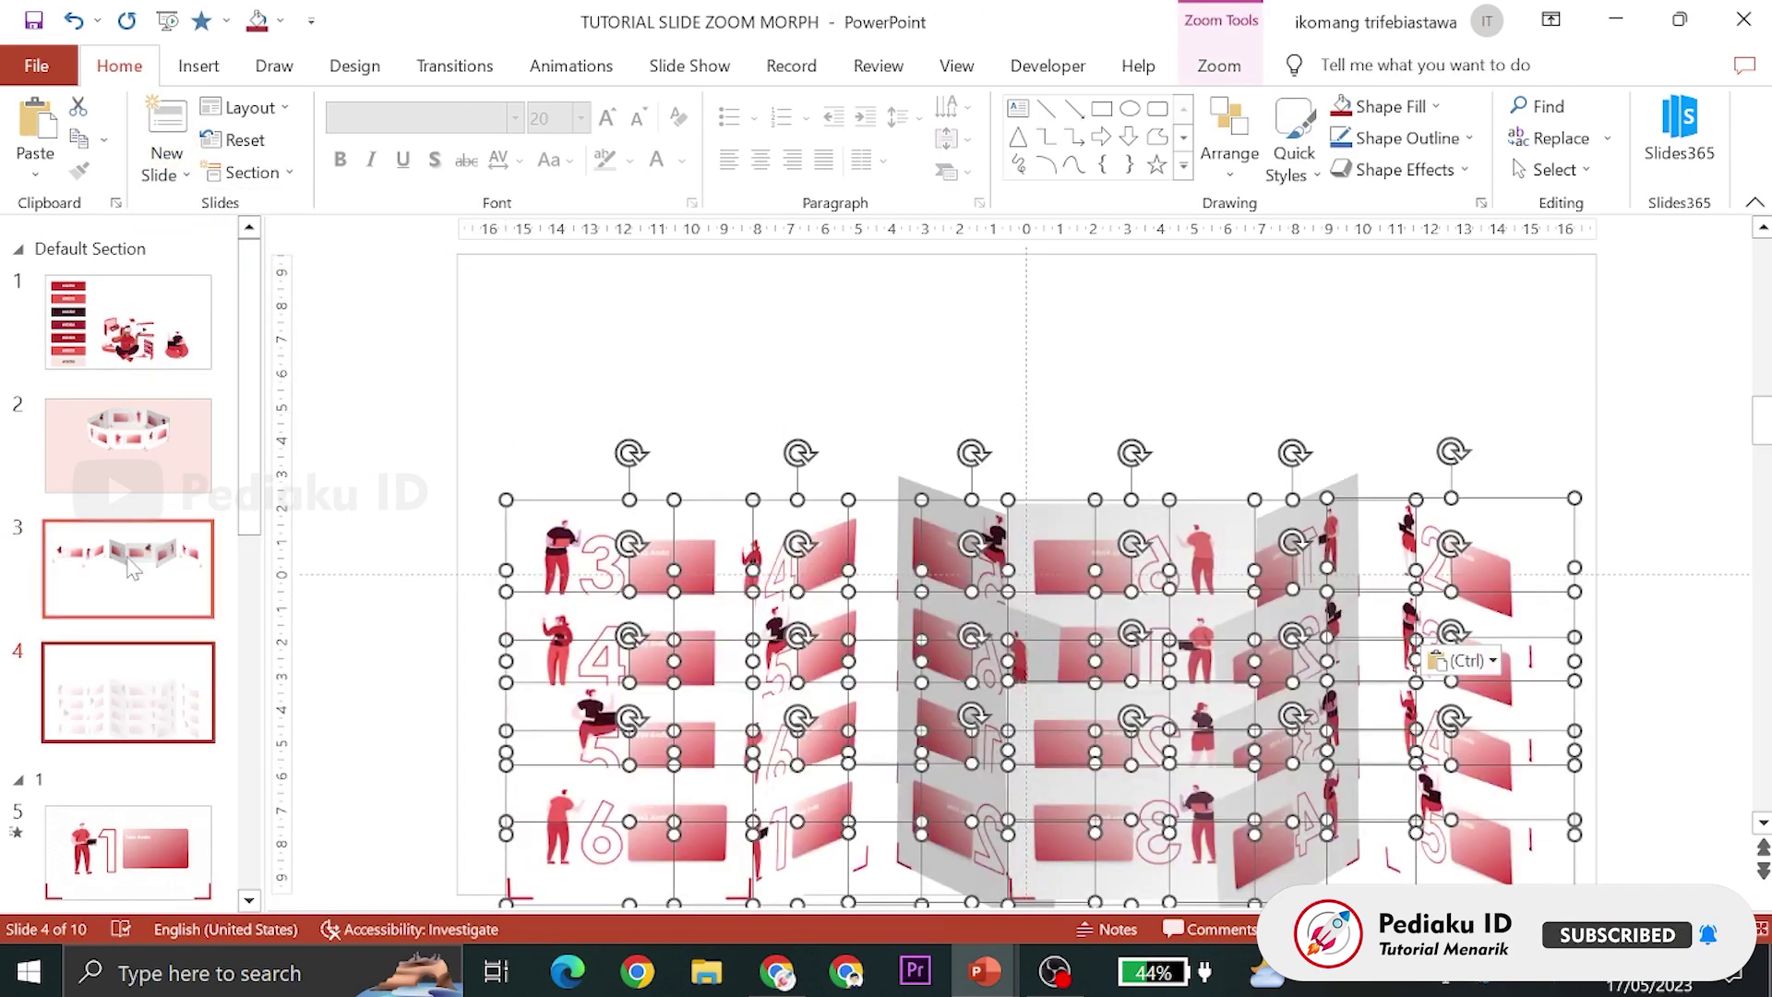
click(129, 567)
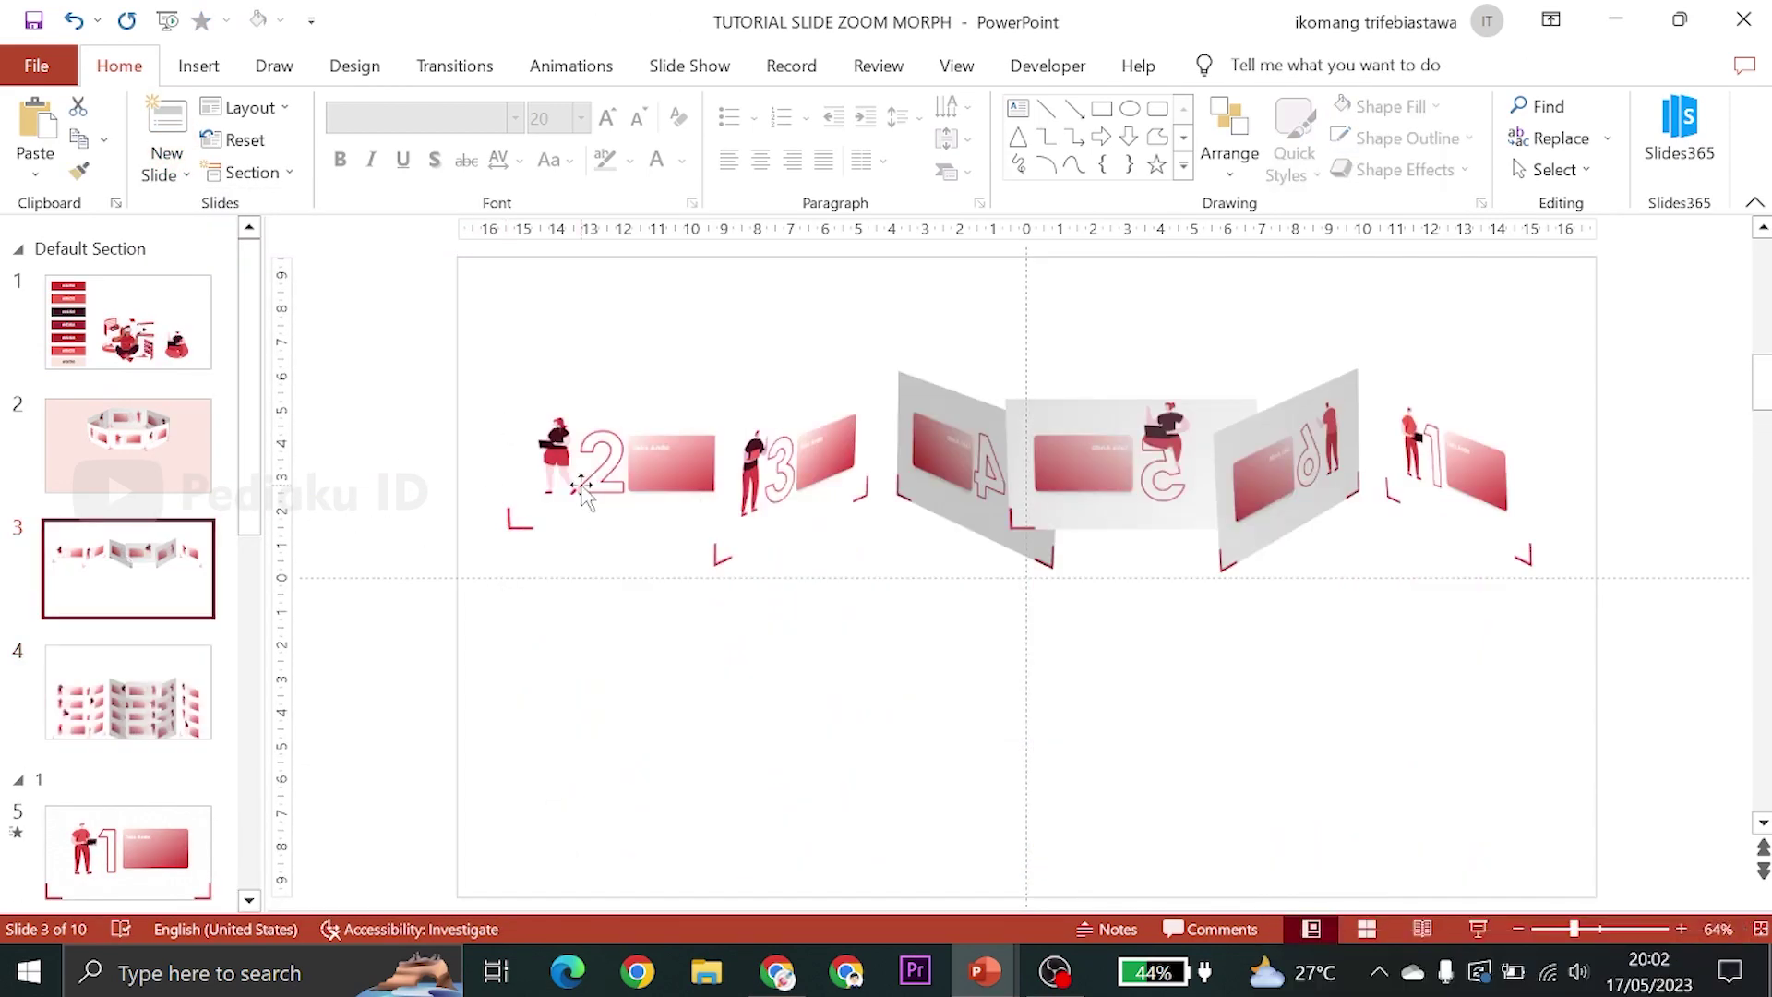
Arrange slide 3's six zooms into a ring with 2 at the front centre
drag(581, 489, 916, 589)
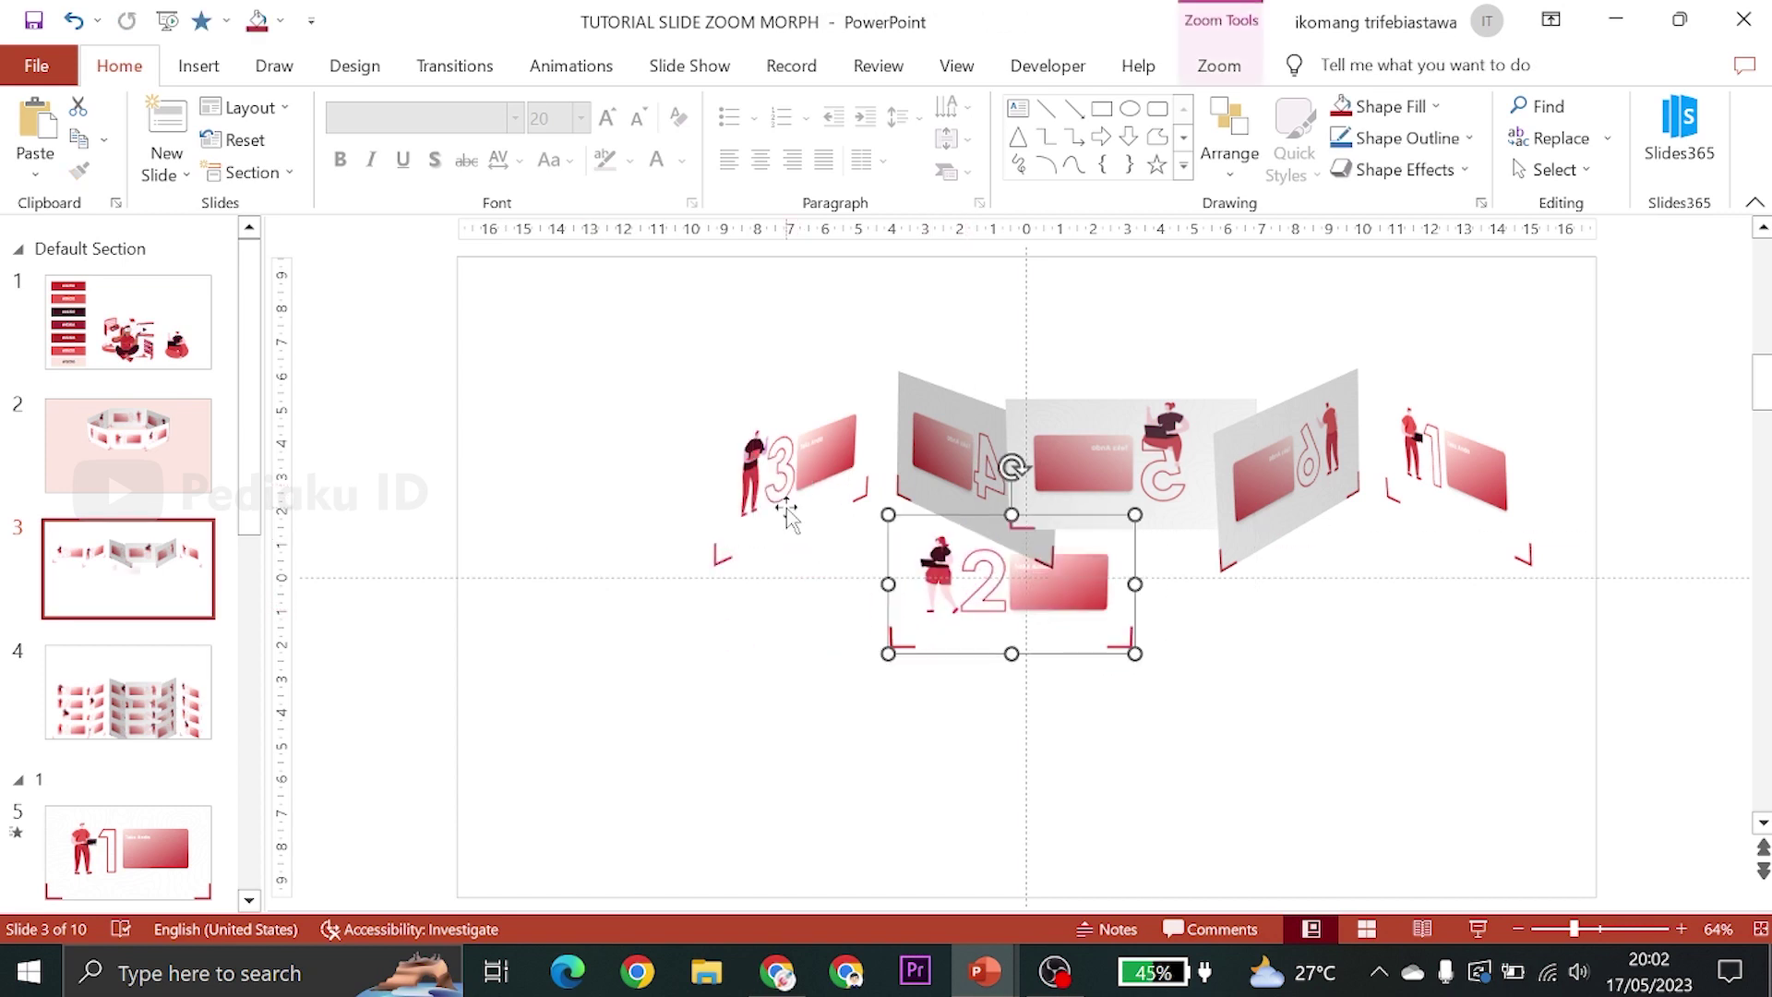
drag(1463, 480, 821, 596)
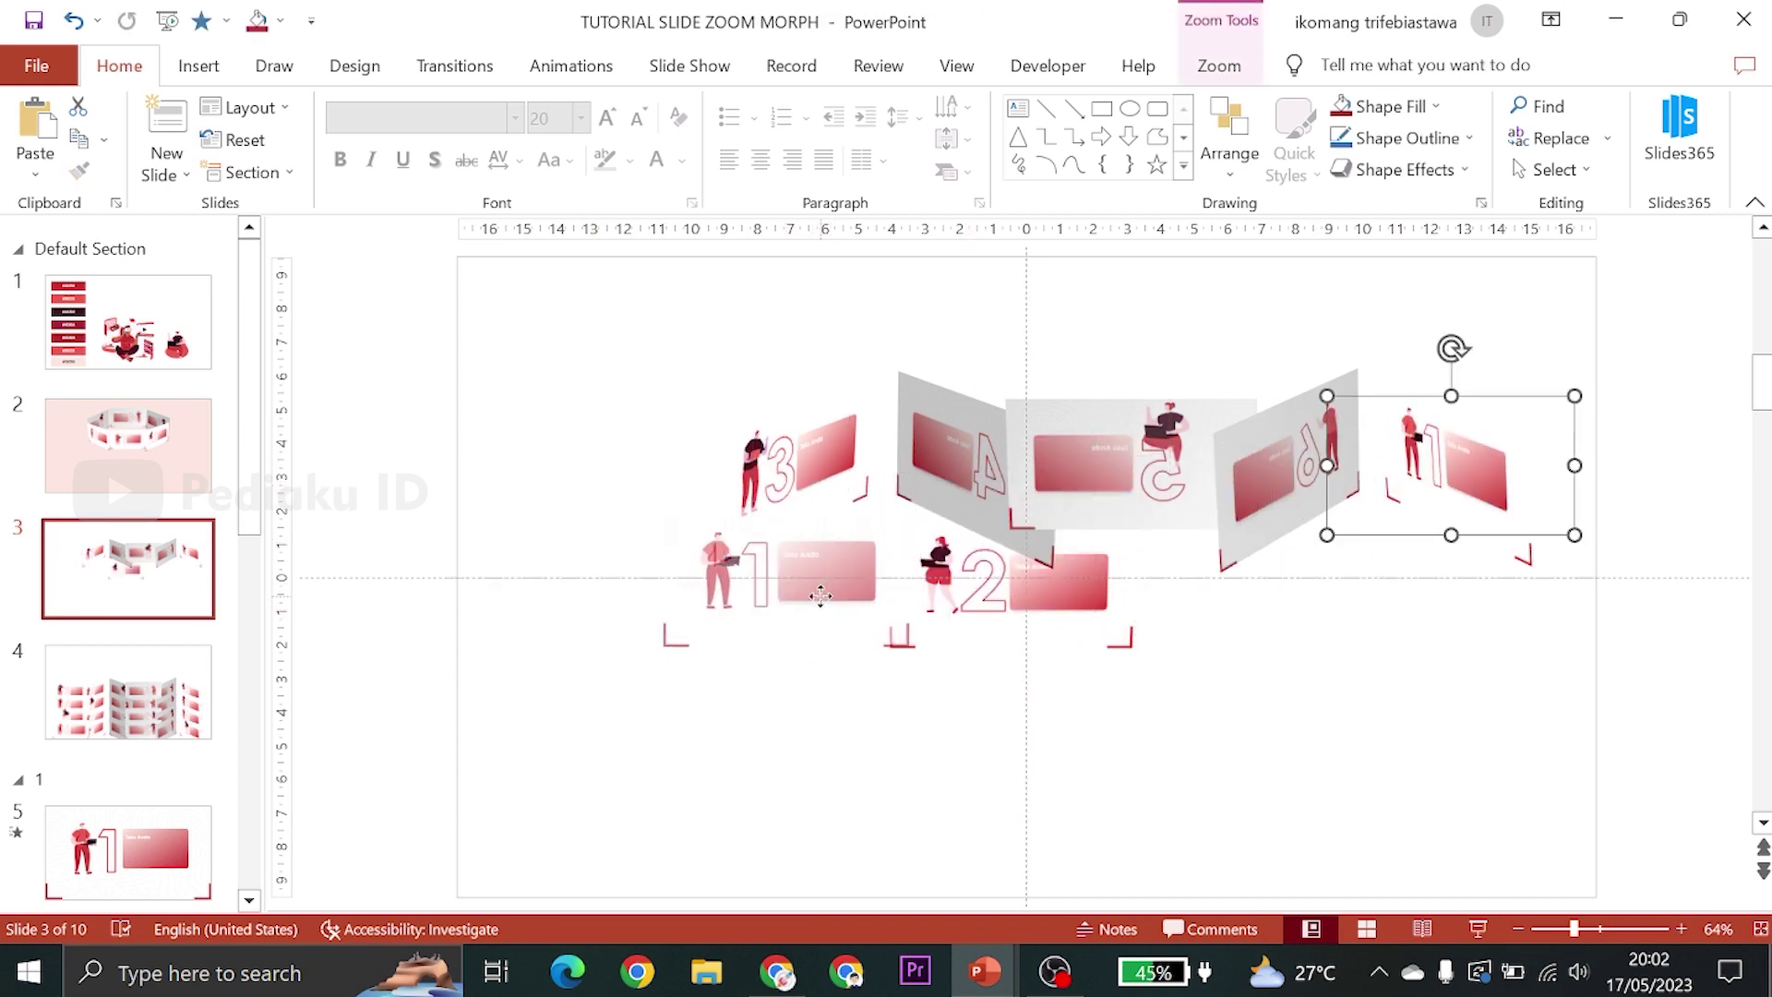
drag(821, 595, 802, 589)
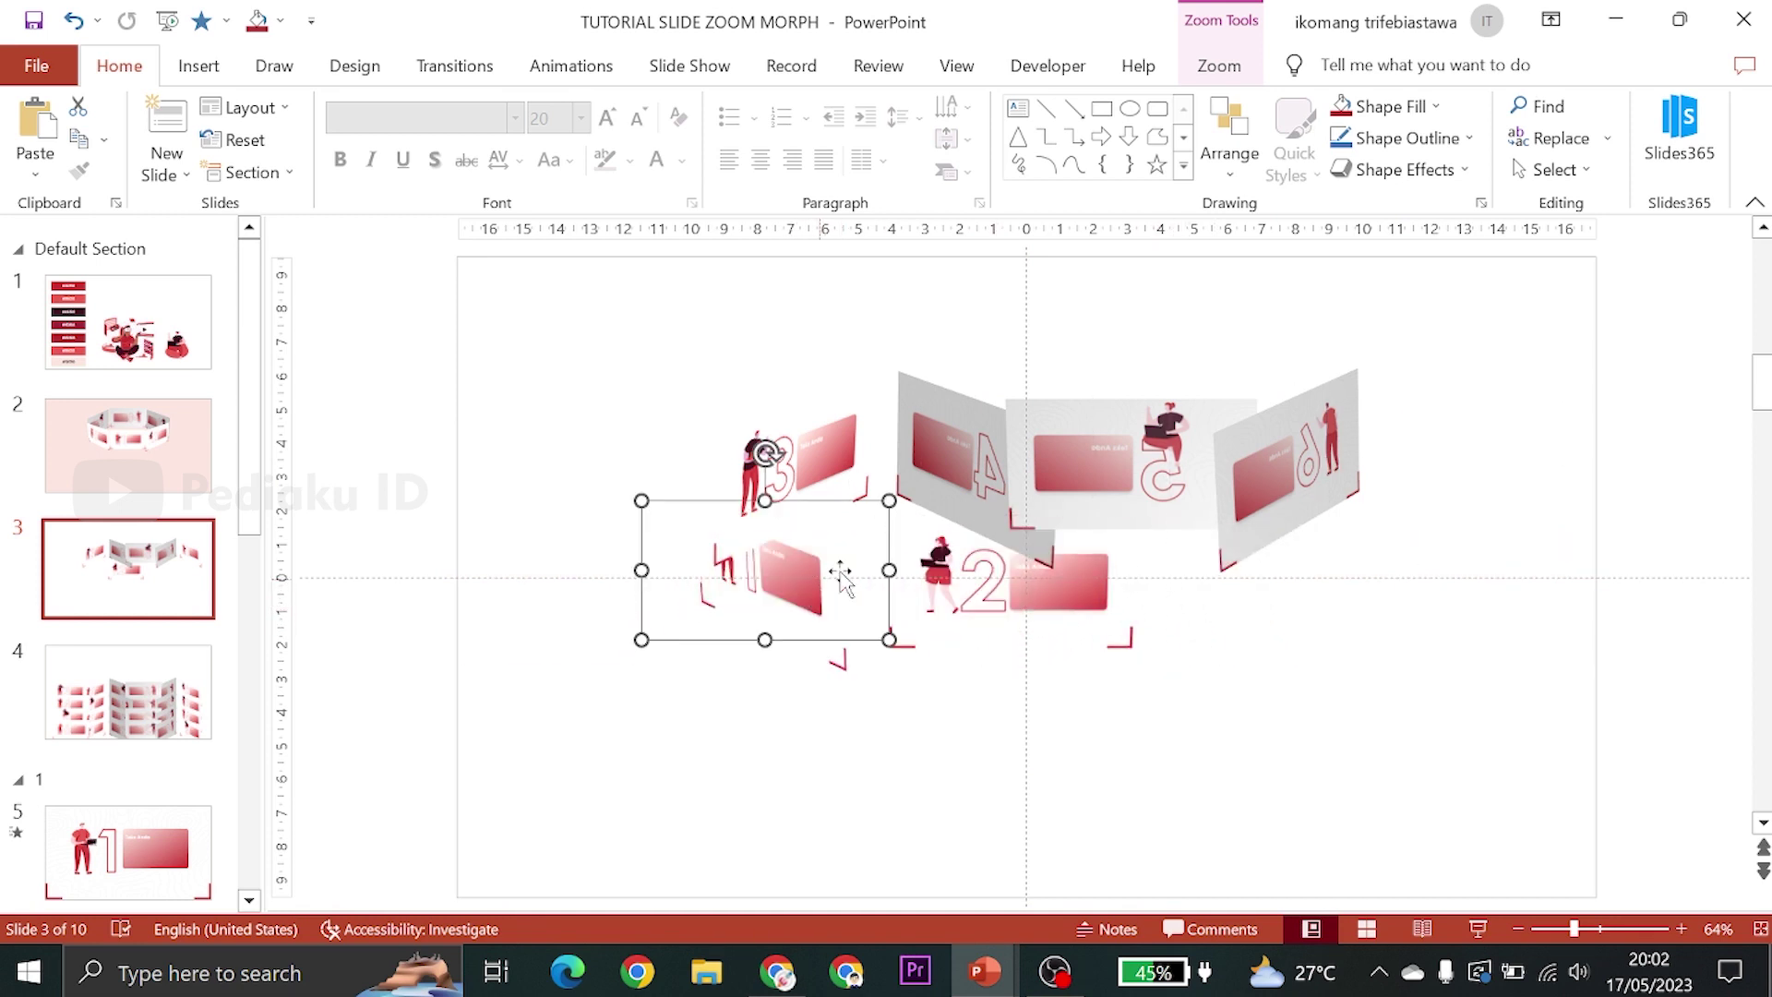
drag(822, 475, 1219, 604)
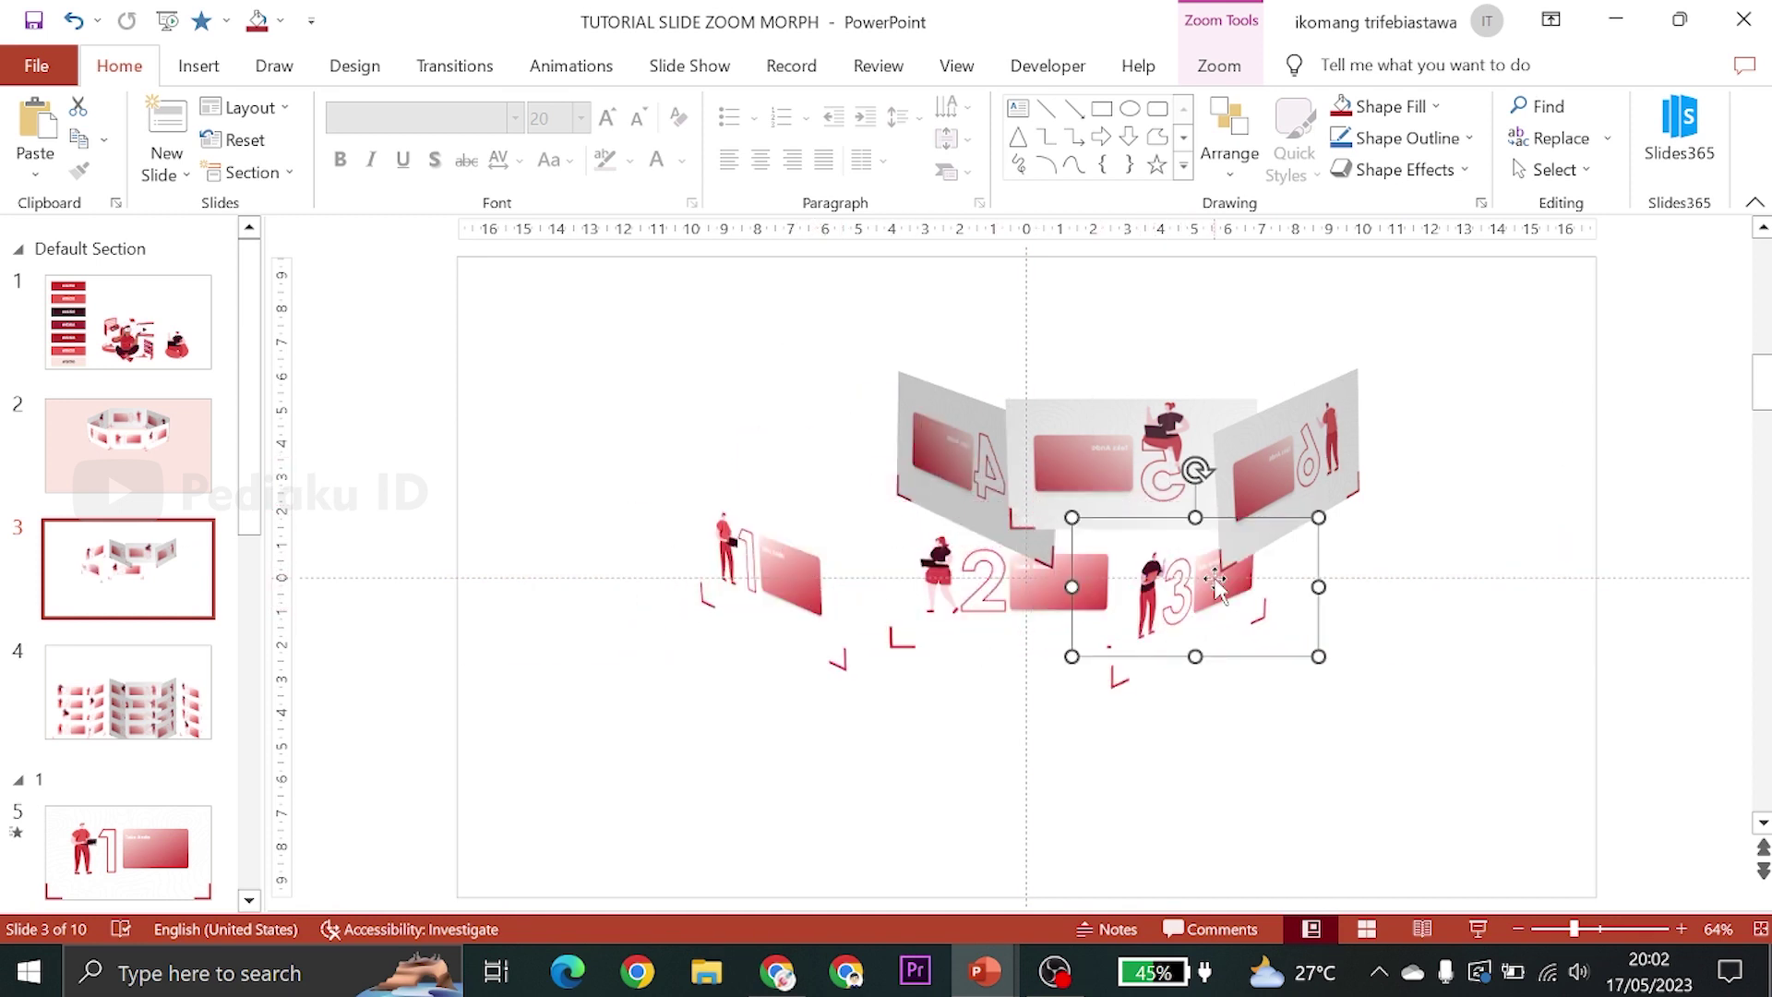
drag(963, 459, 1118, 459)
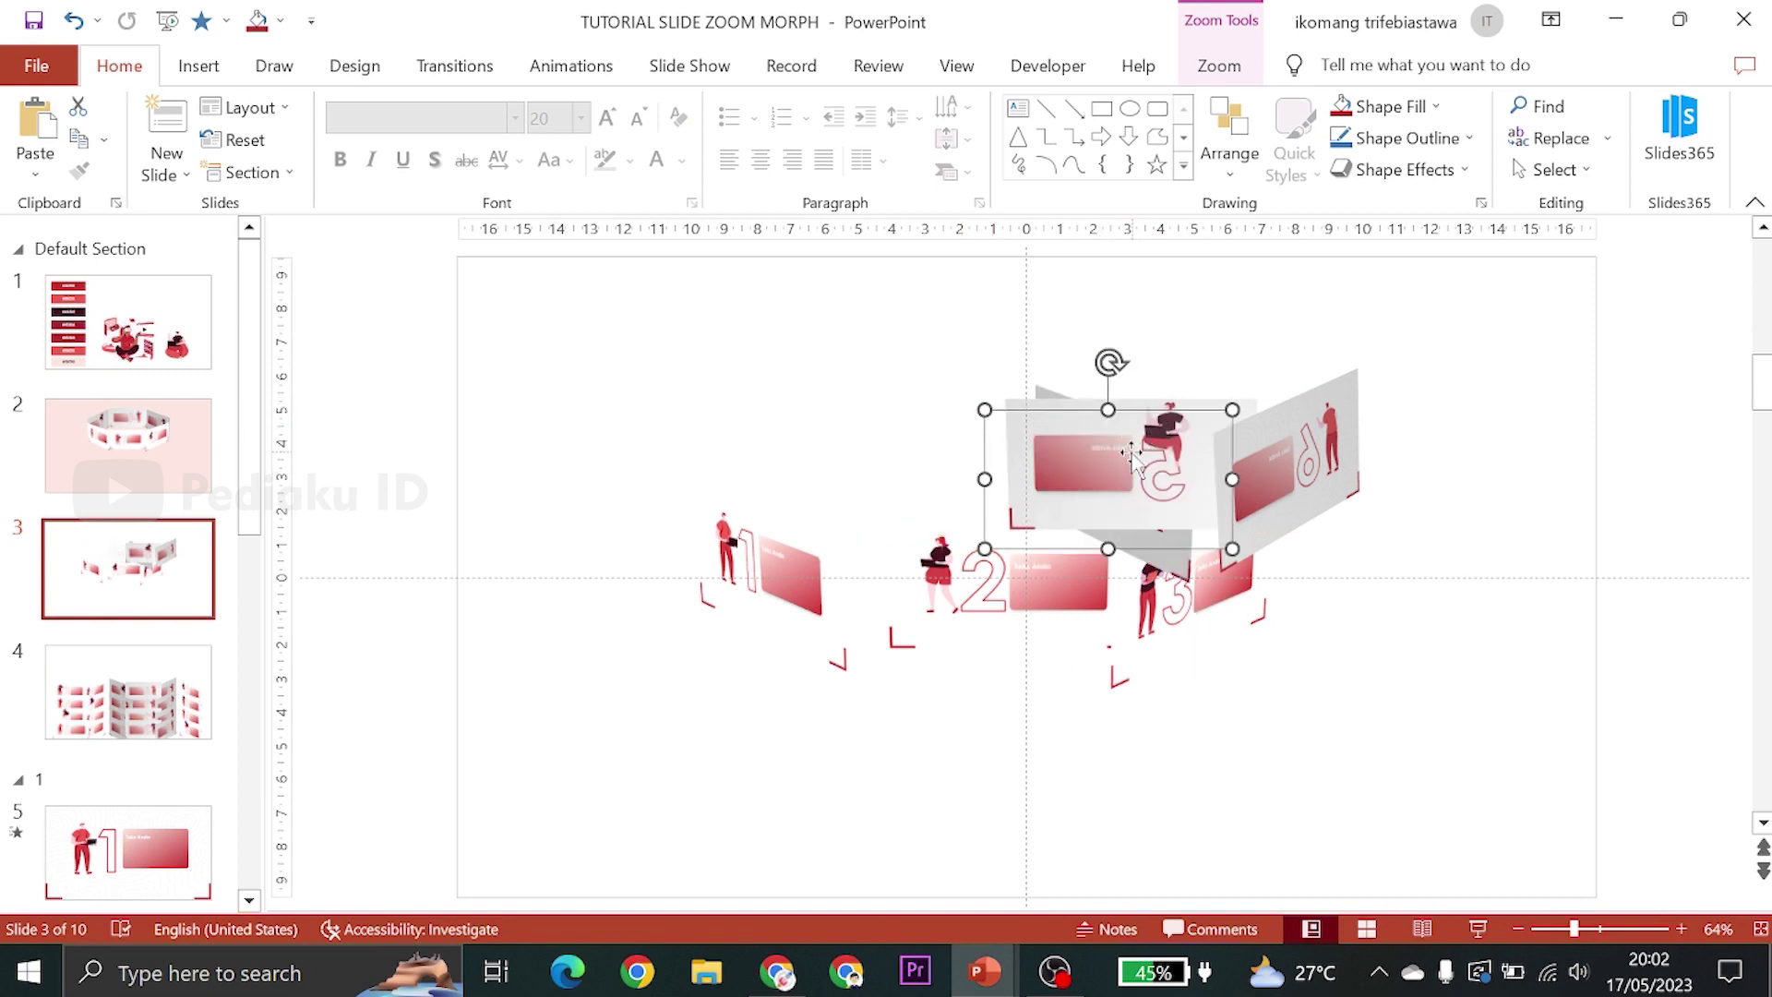
drag(957, 416, 960, 417)
drag(1268, 469, 756, 439)
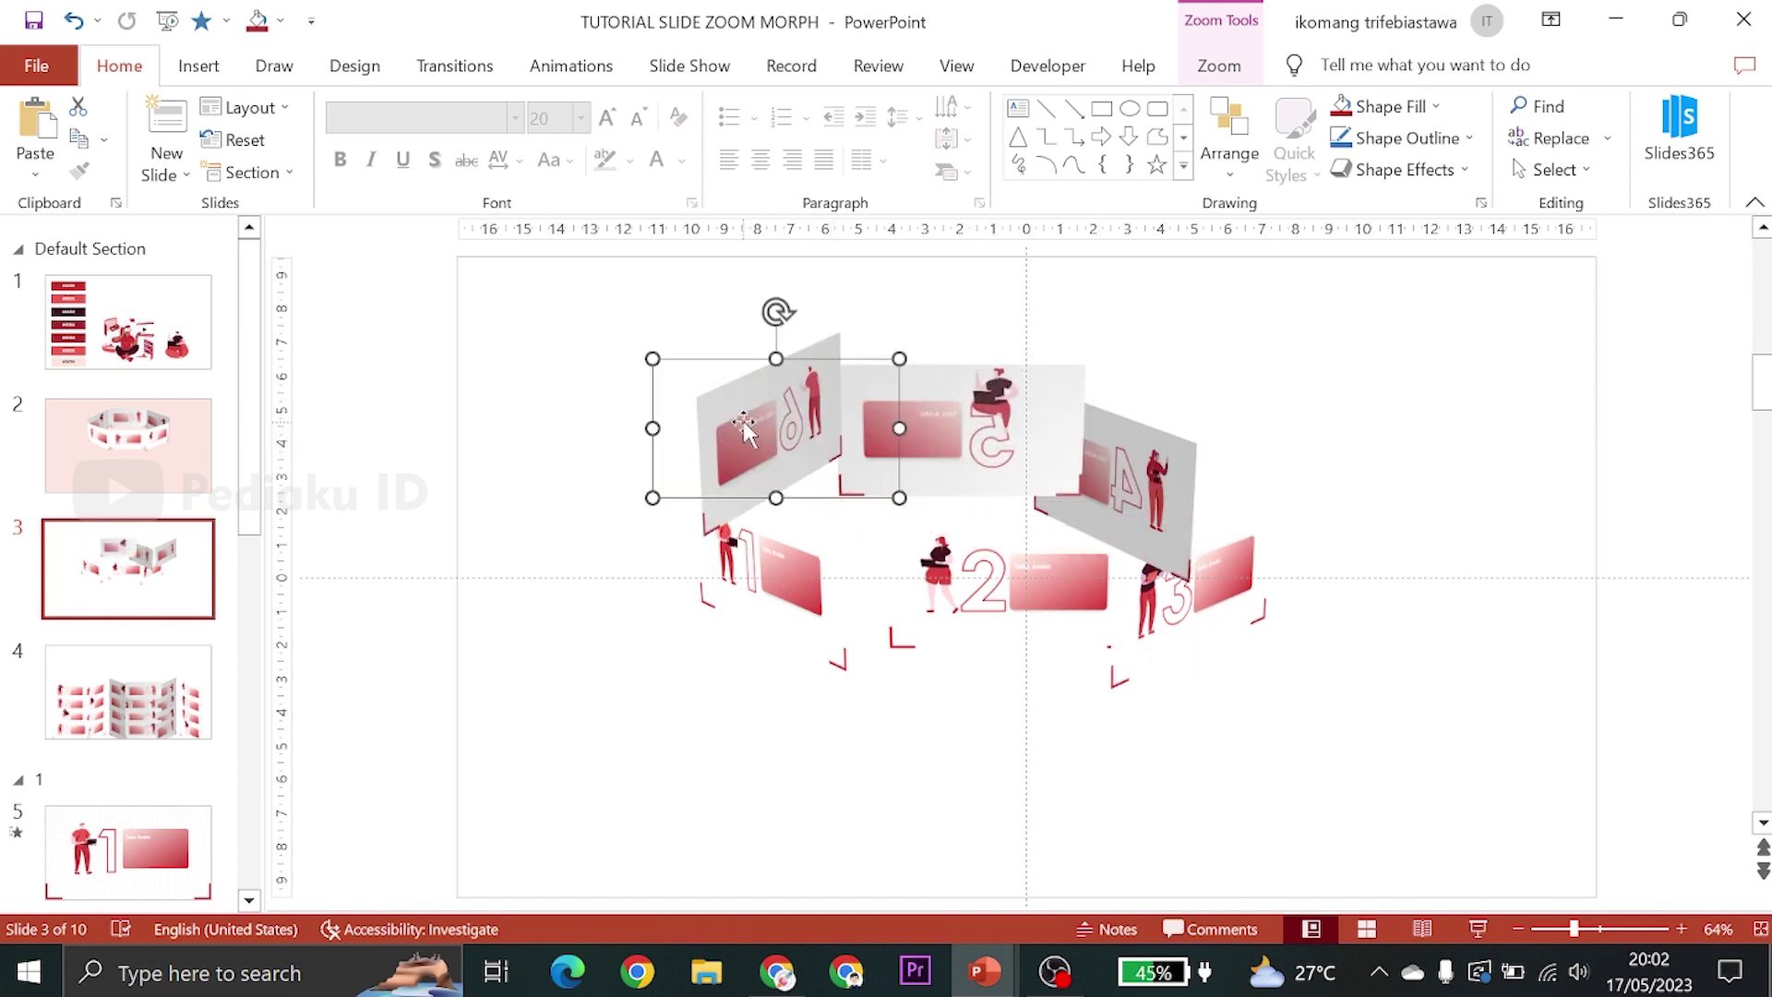
click(939, 579)
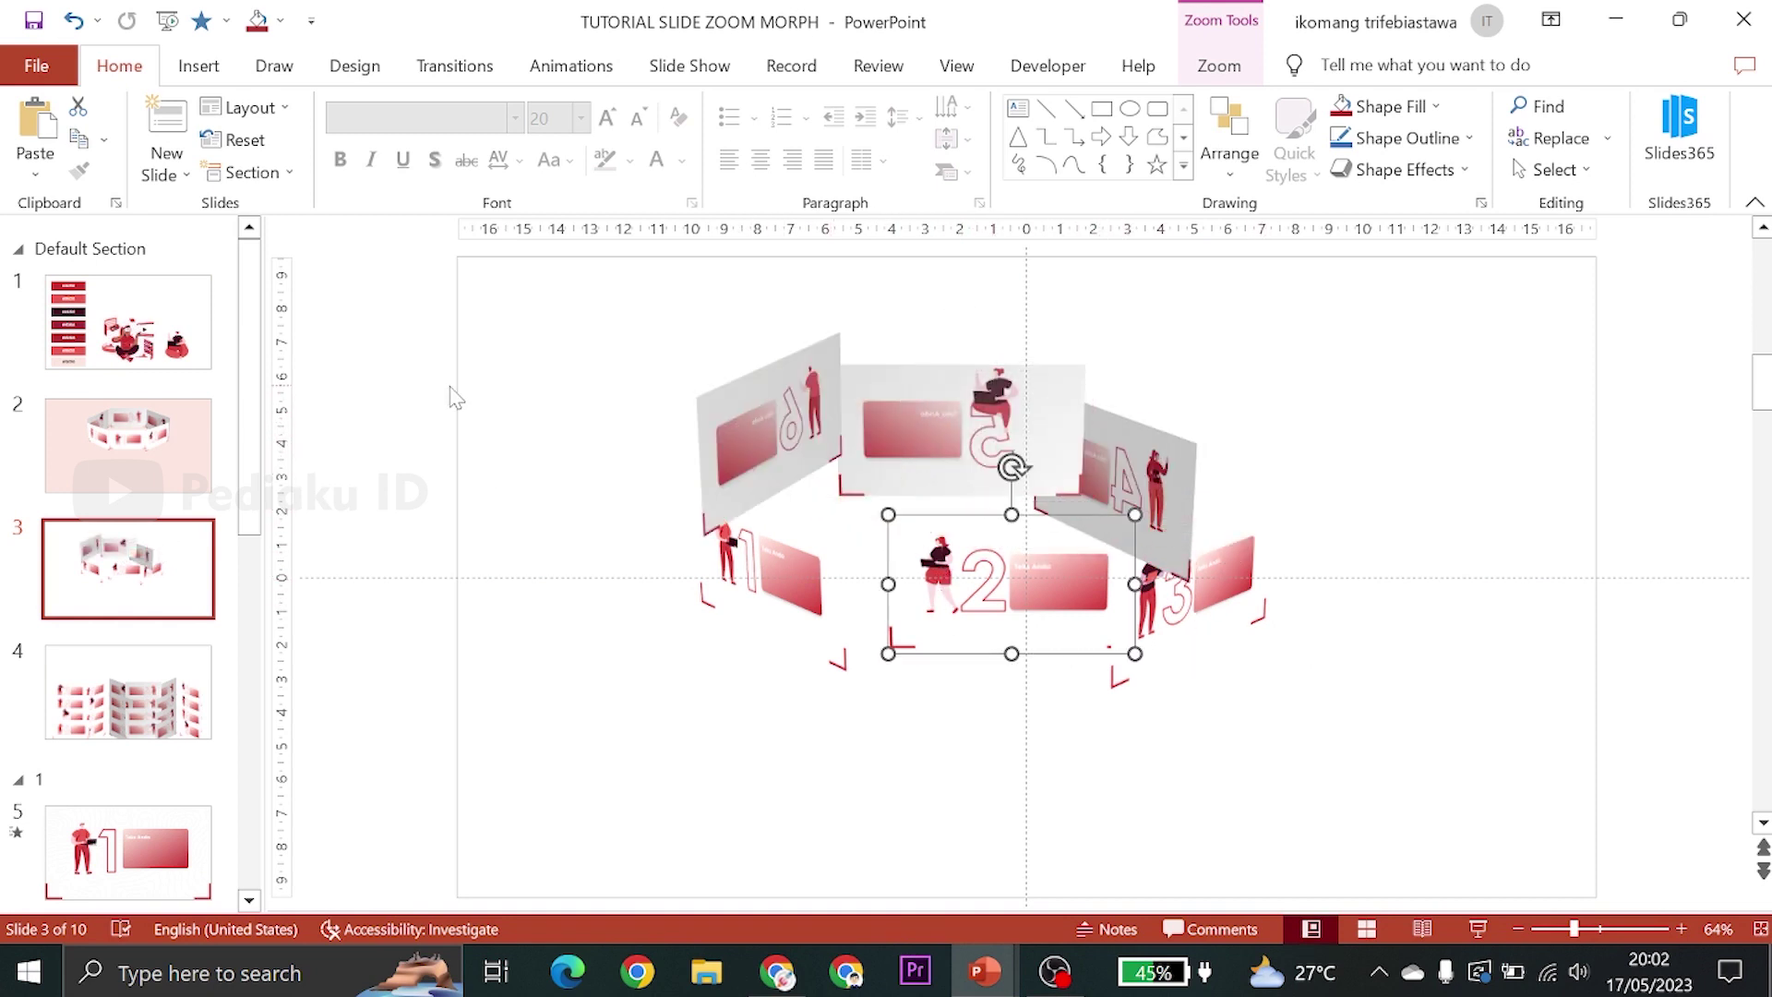
click(531, 452)
click(211, 408)
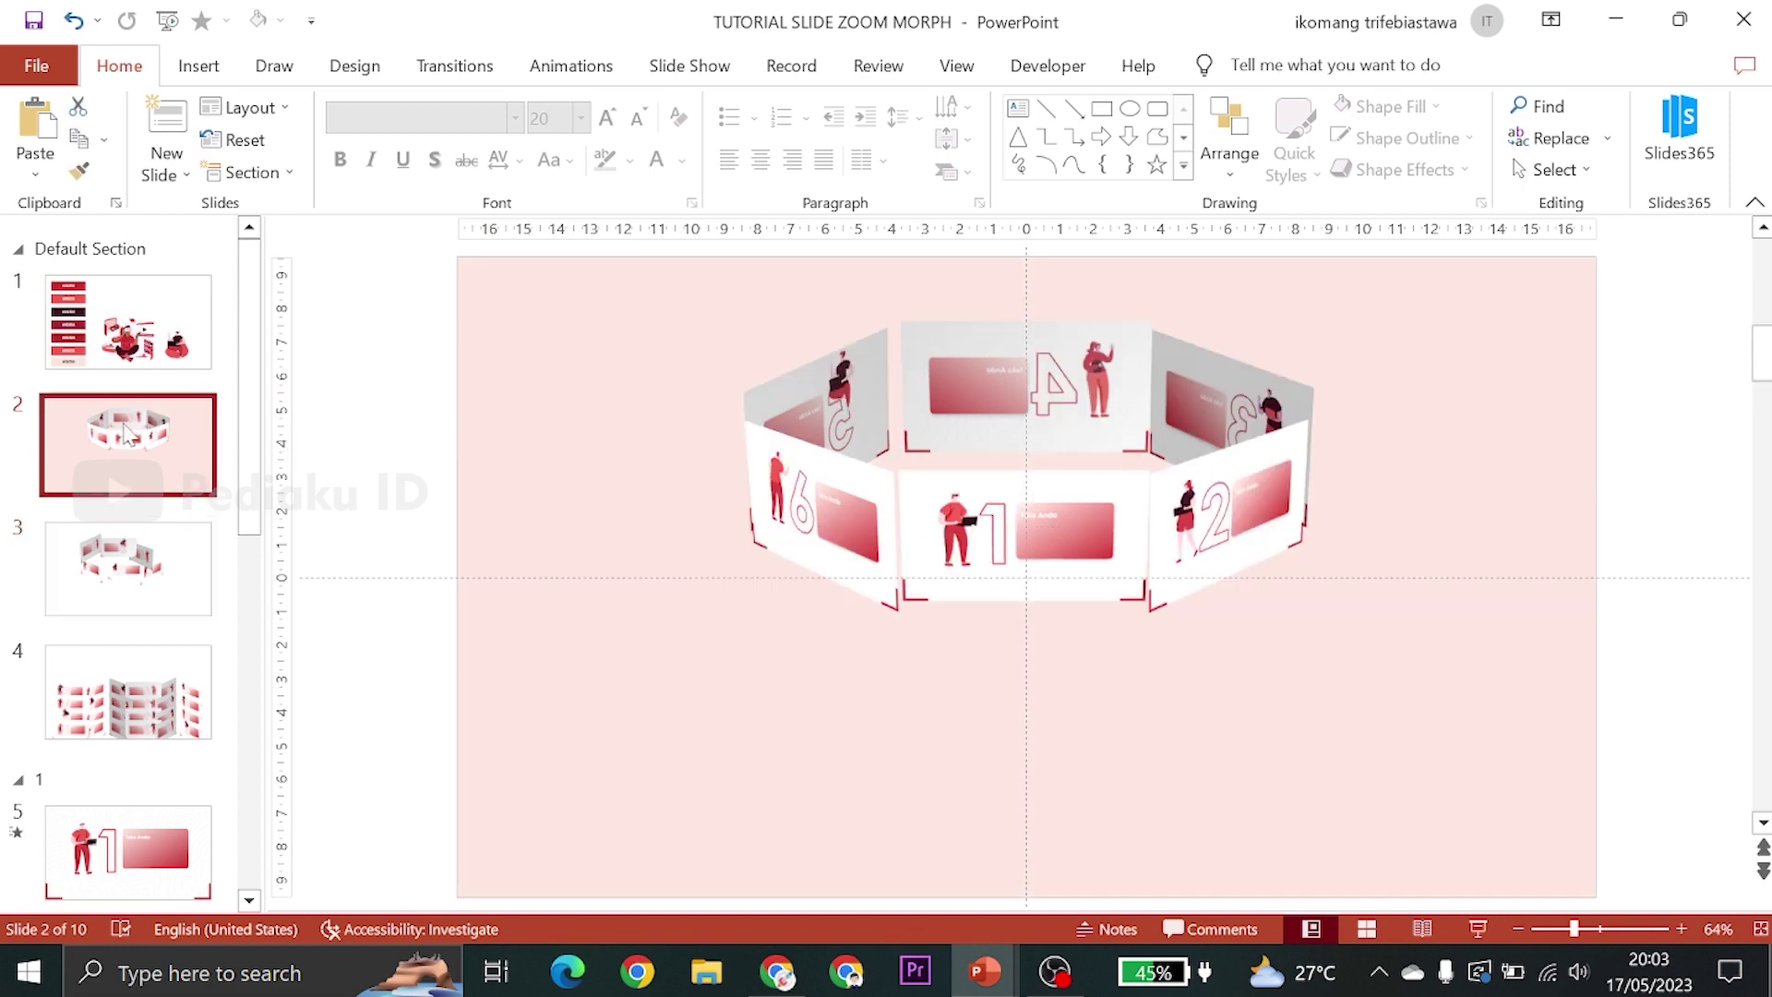
right_click(515, 427)
Apply the pink slide background to every slide
click(637, 710)
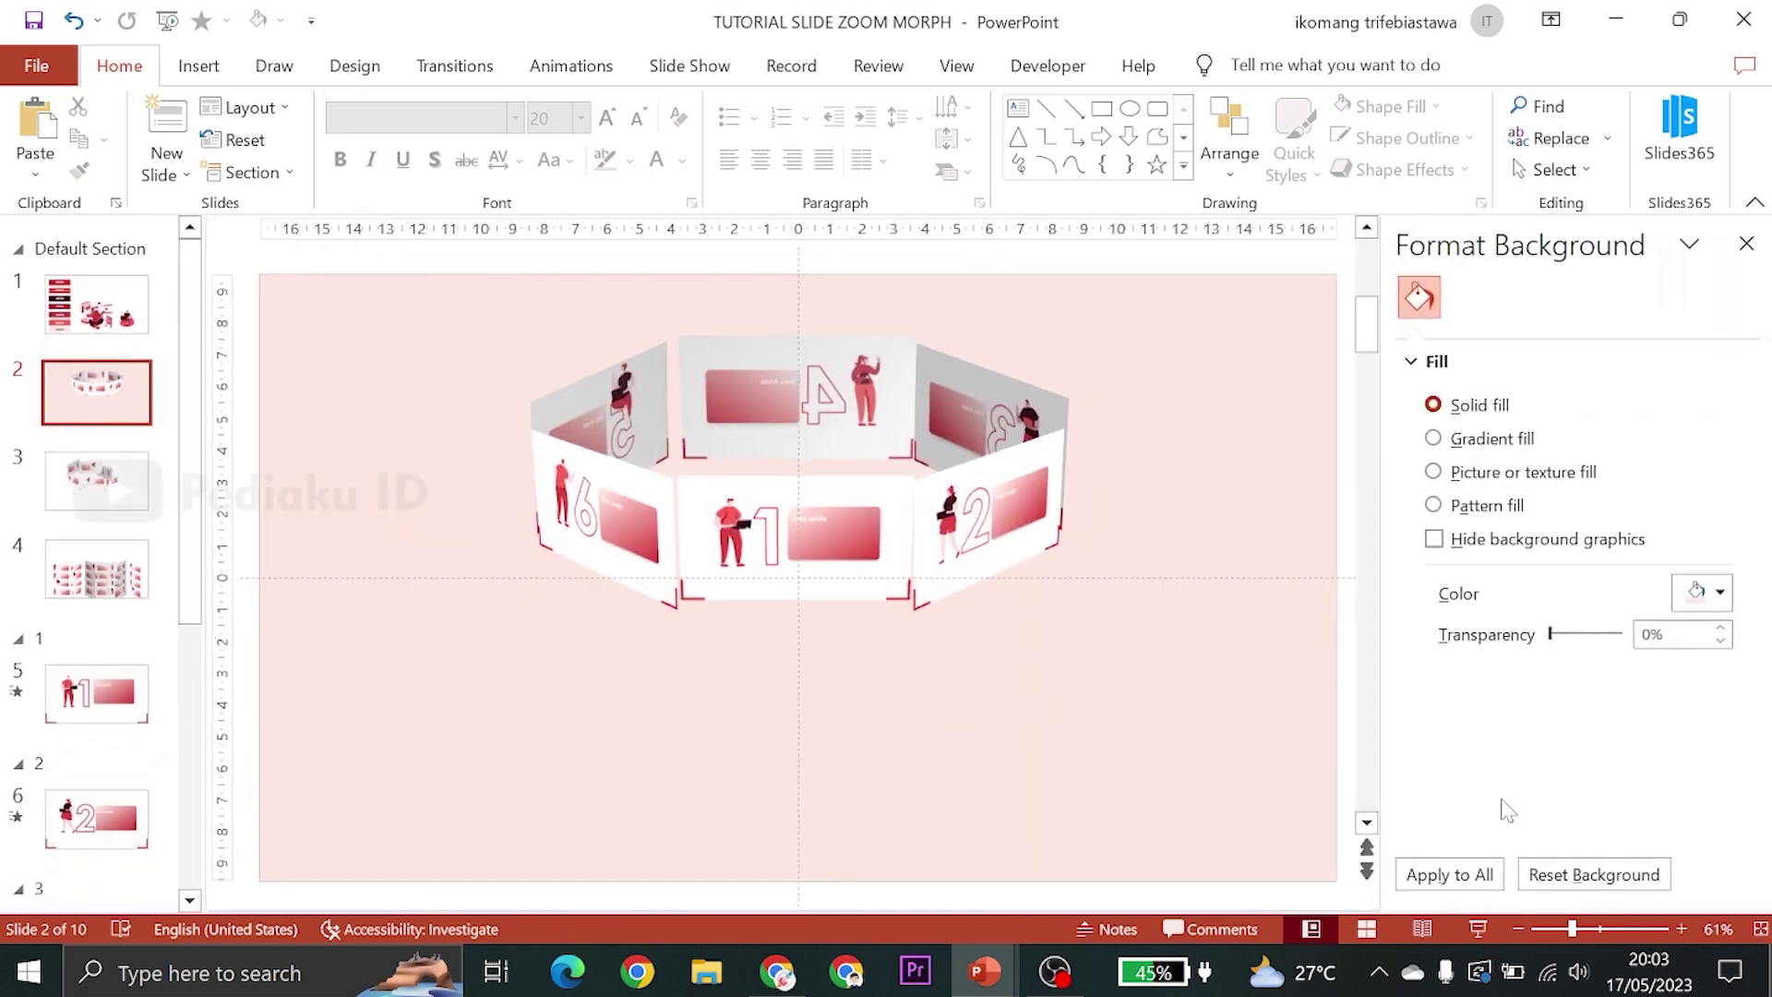
click(1472, 877)
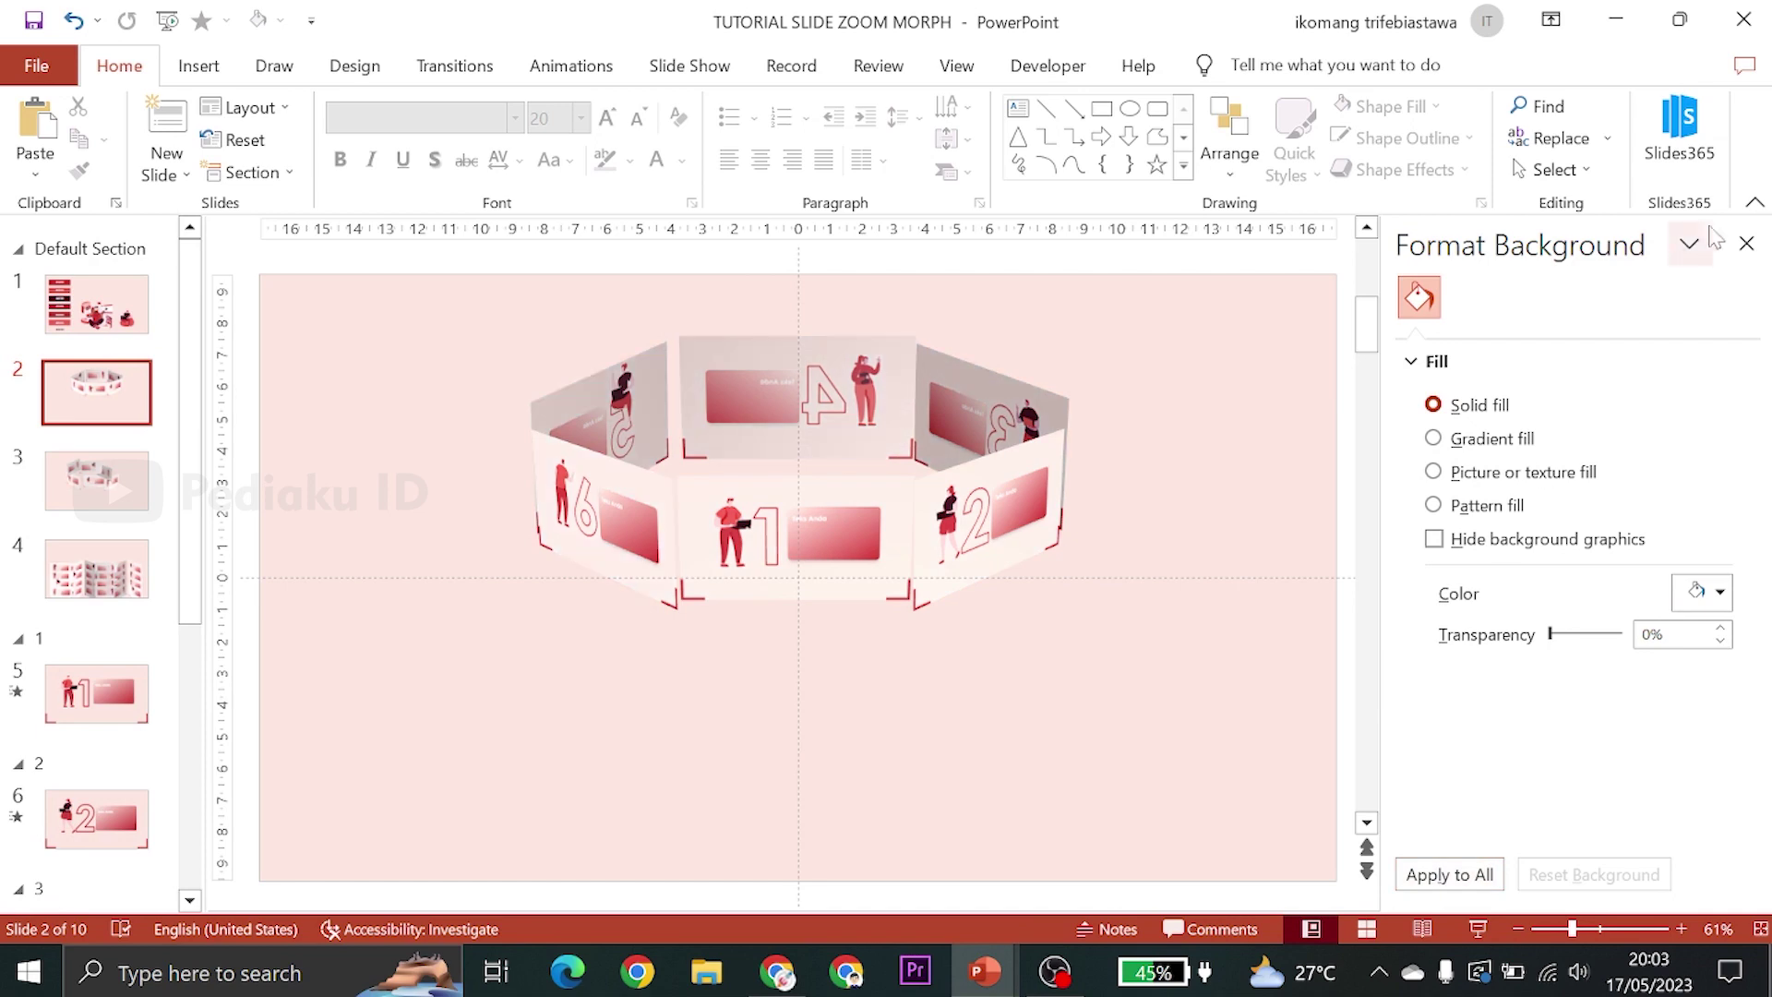
click(1746, 243)
Reposition panels 1, 2 and 3 in slide 3's ring and send panel 1 to the back
click(190, 565)
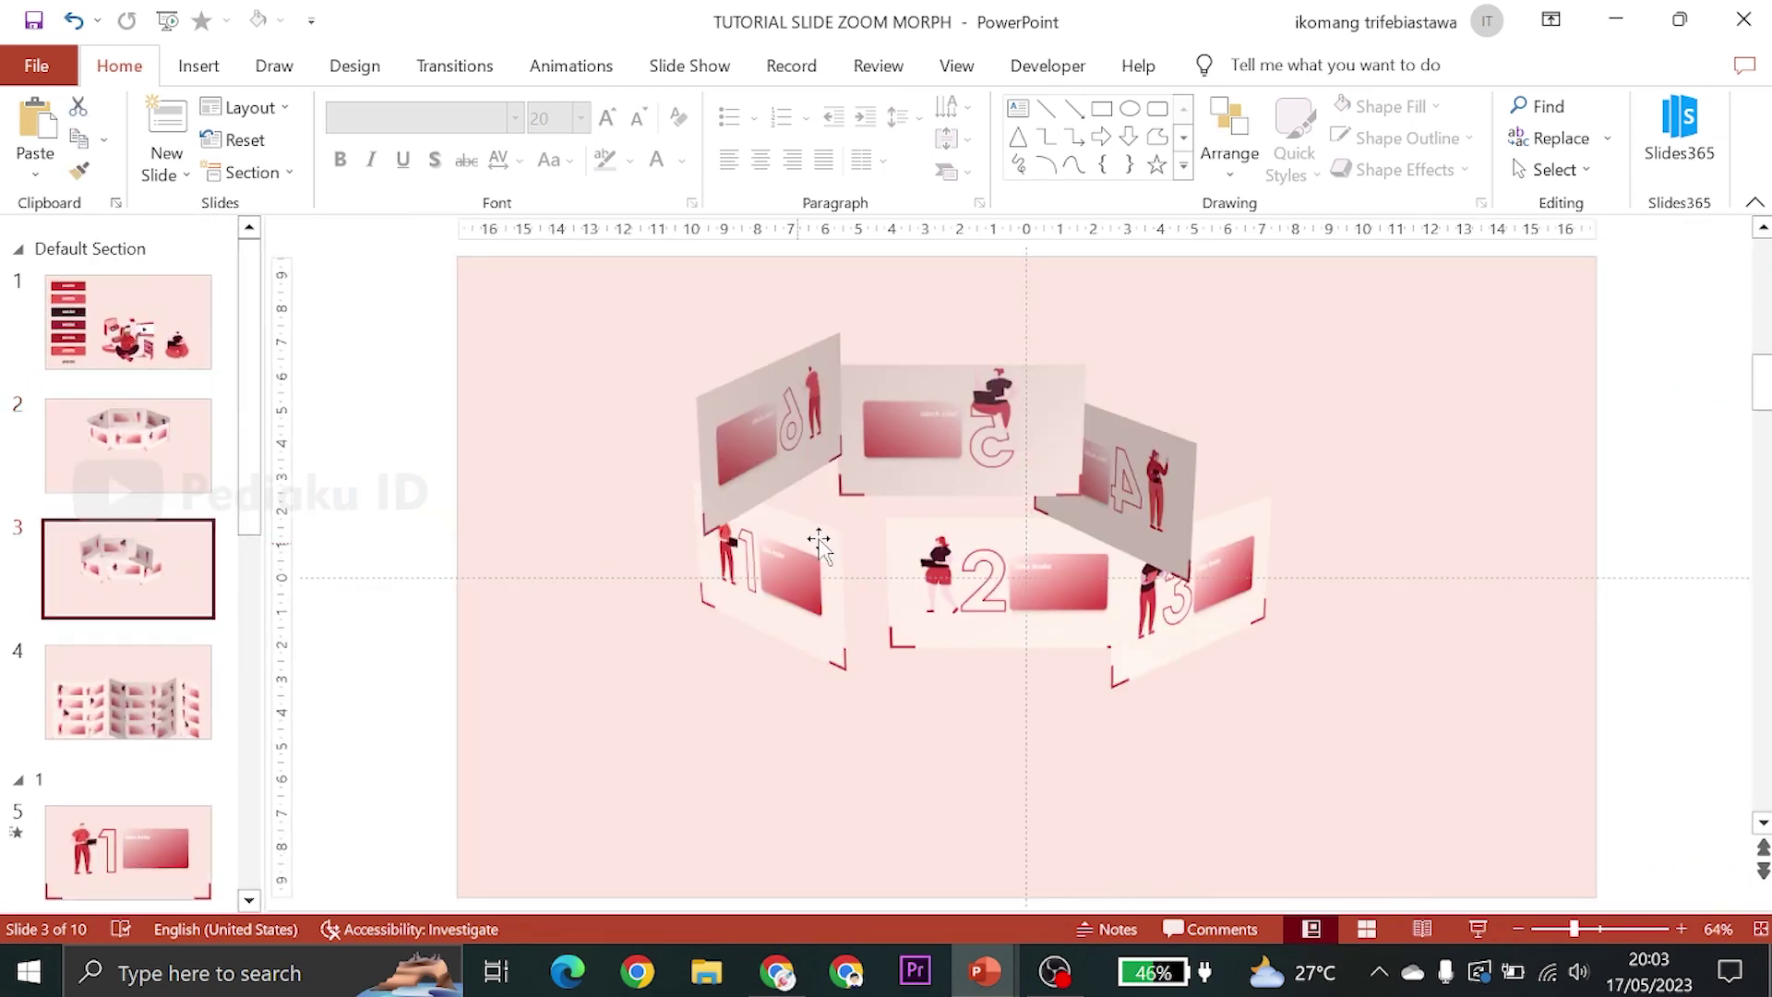
click(978, 446)
click(961, 569)
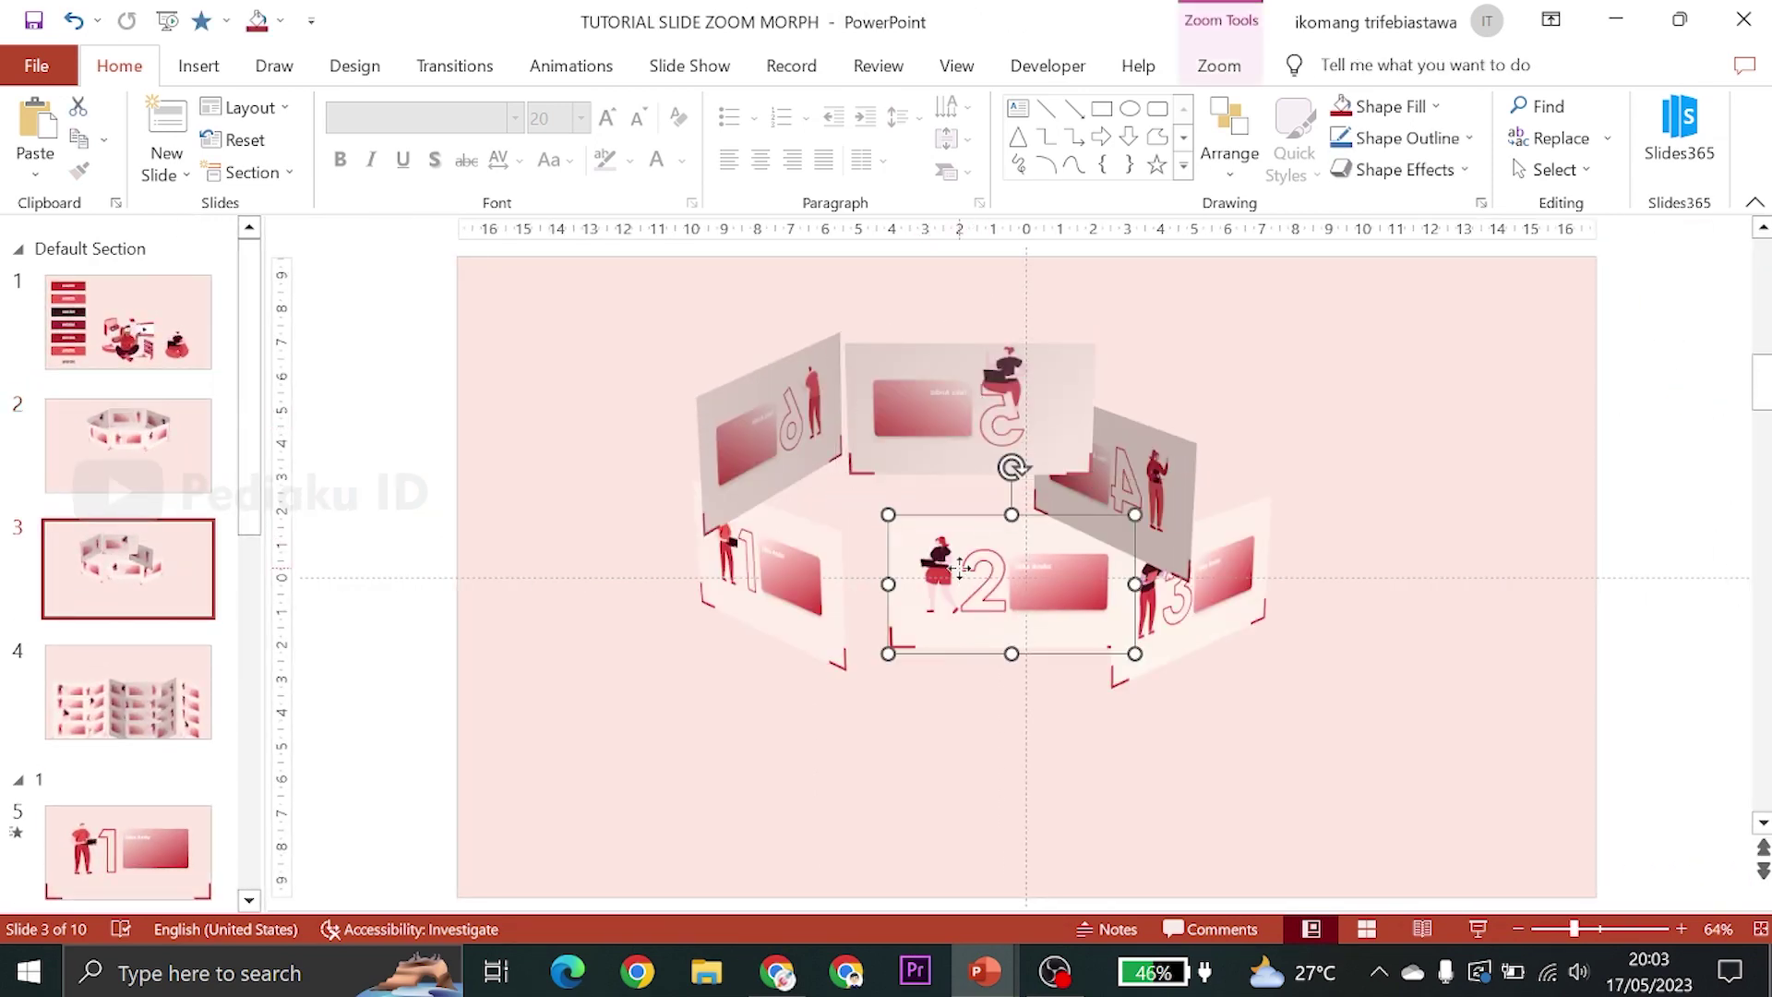
right_click(961, 570)
key(Escape)
click(1111, 362)
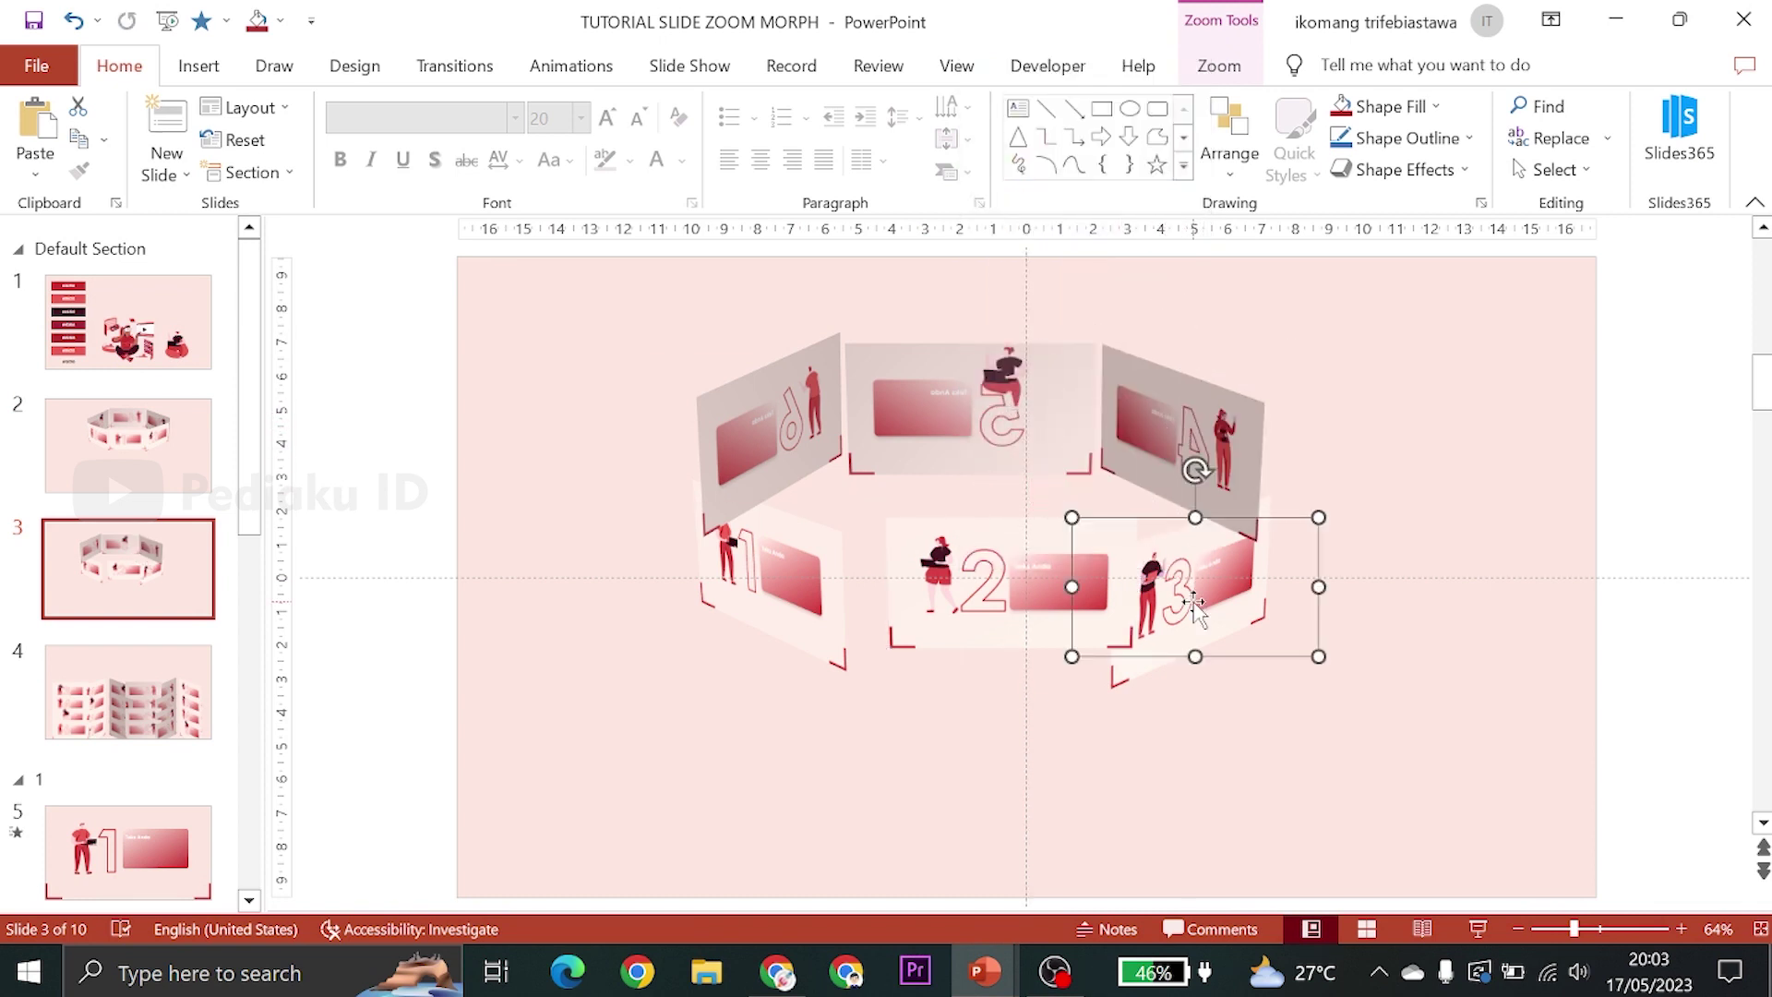
drag(1233, 568, 1225, 490)
drag(979, 600, 1009, 554)
drag(771, 637, 790, 397)
right_click(789, 397)
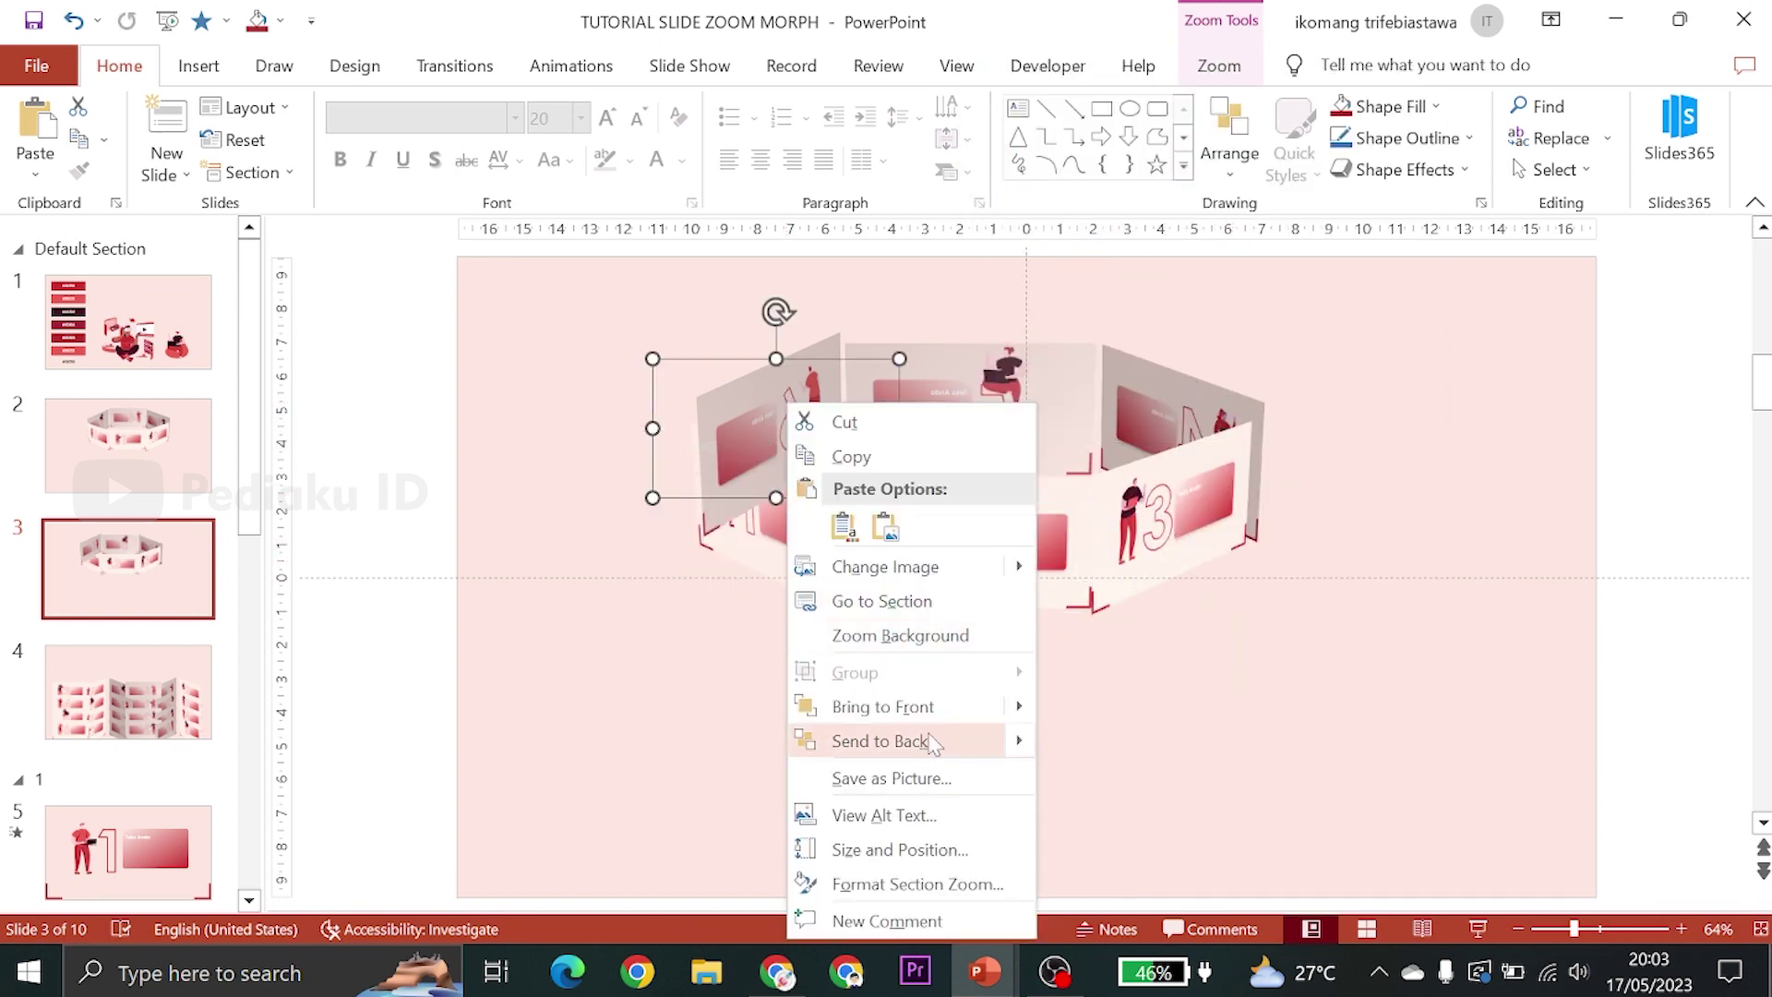
click(878, 739)
Shift slide 3's whole ring right to centre it, then return to slide 2
click(1190, 411)
key(ctrl+a)
drag(902, 360, 958, 358)
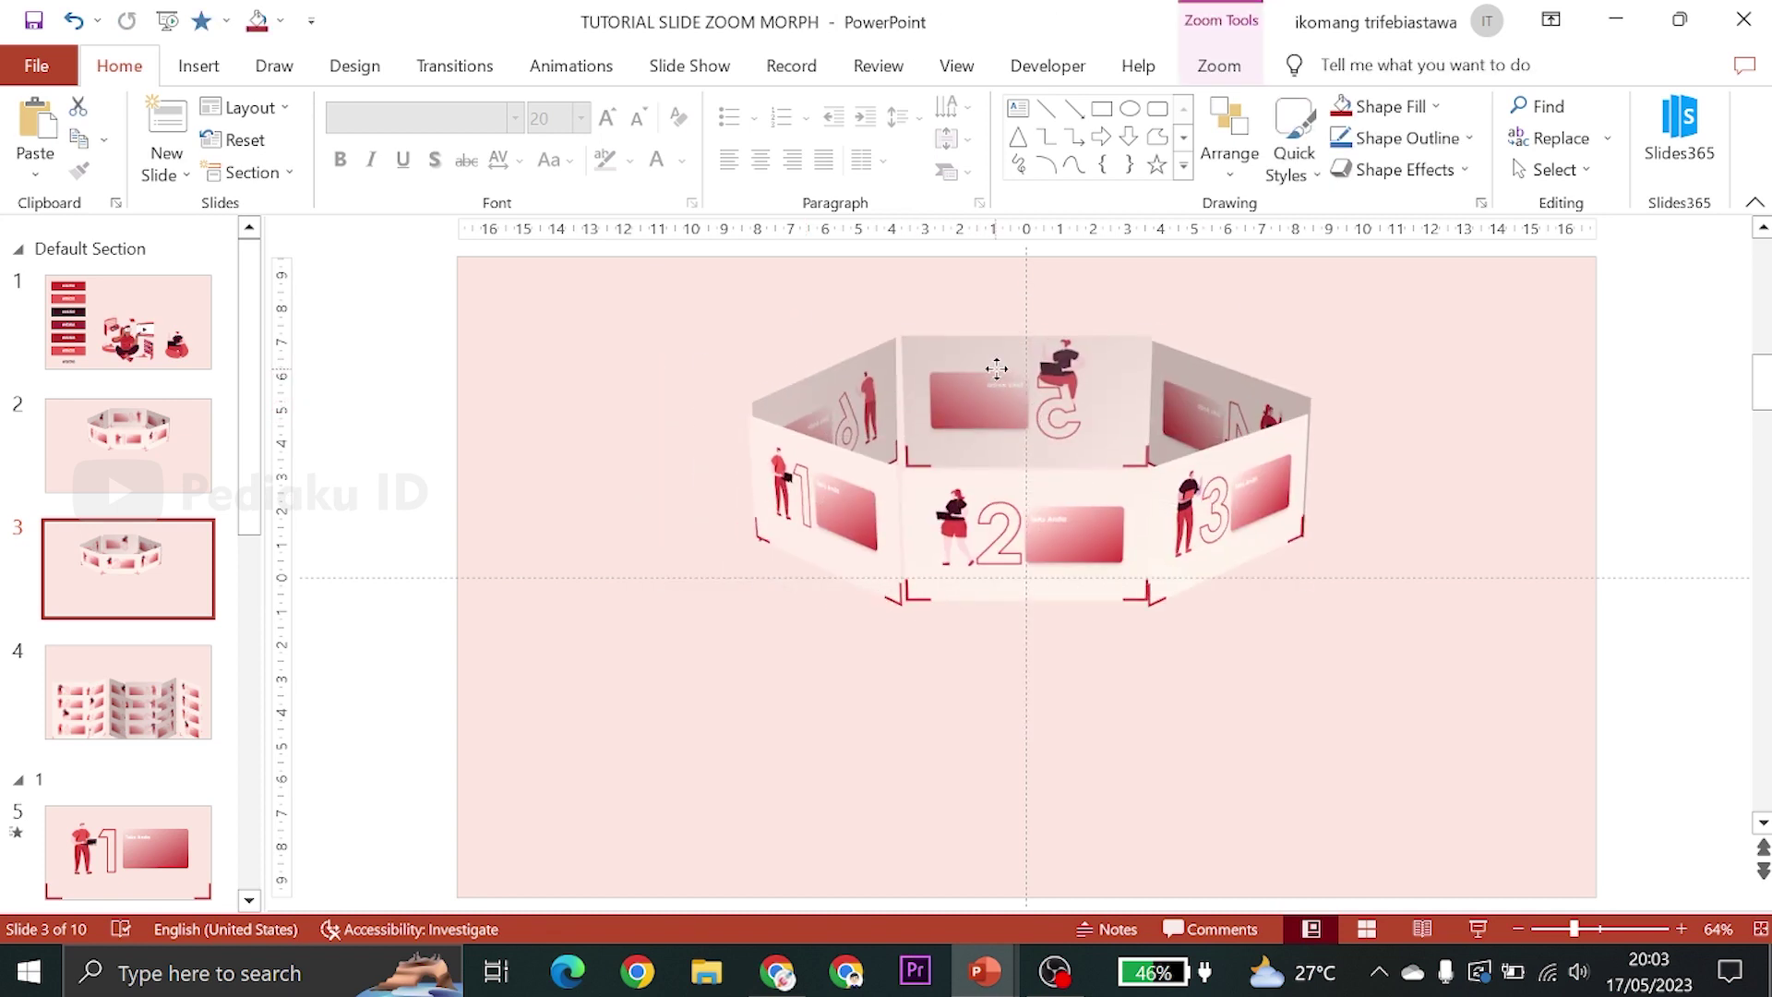
click(707, 346)
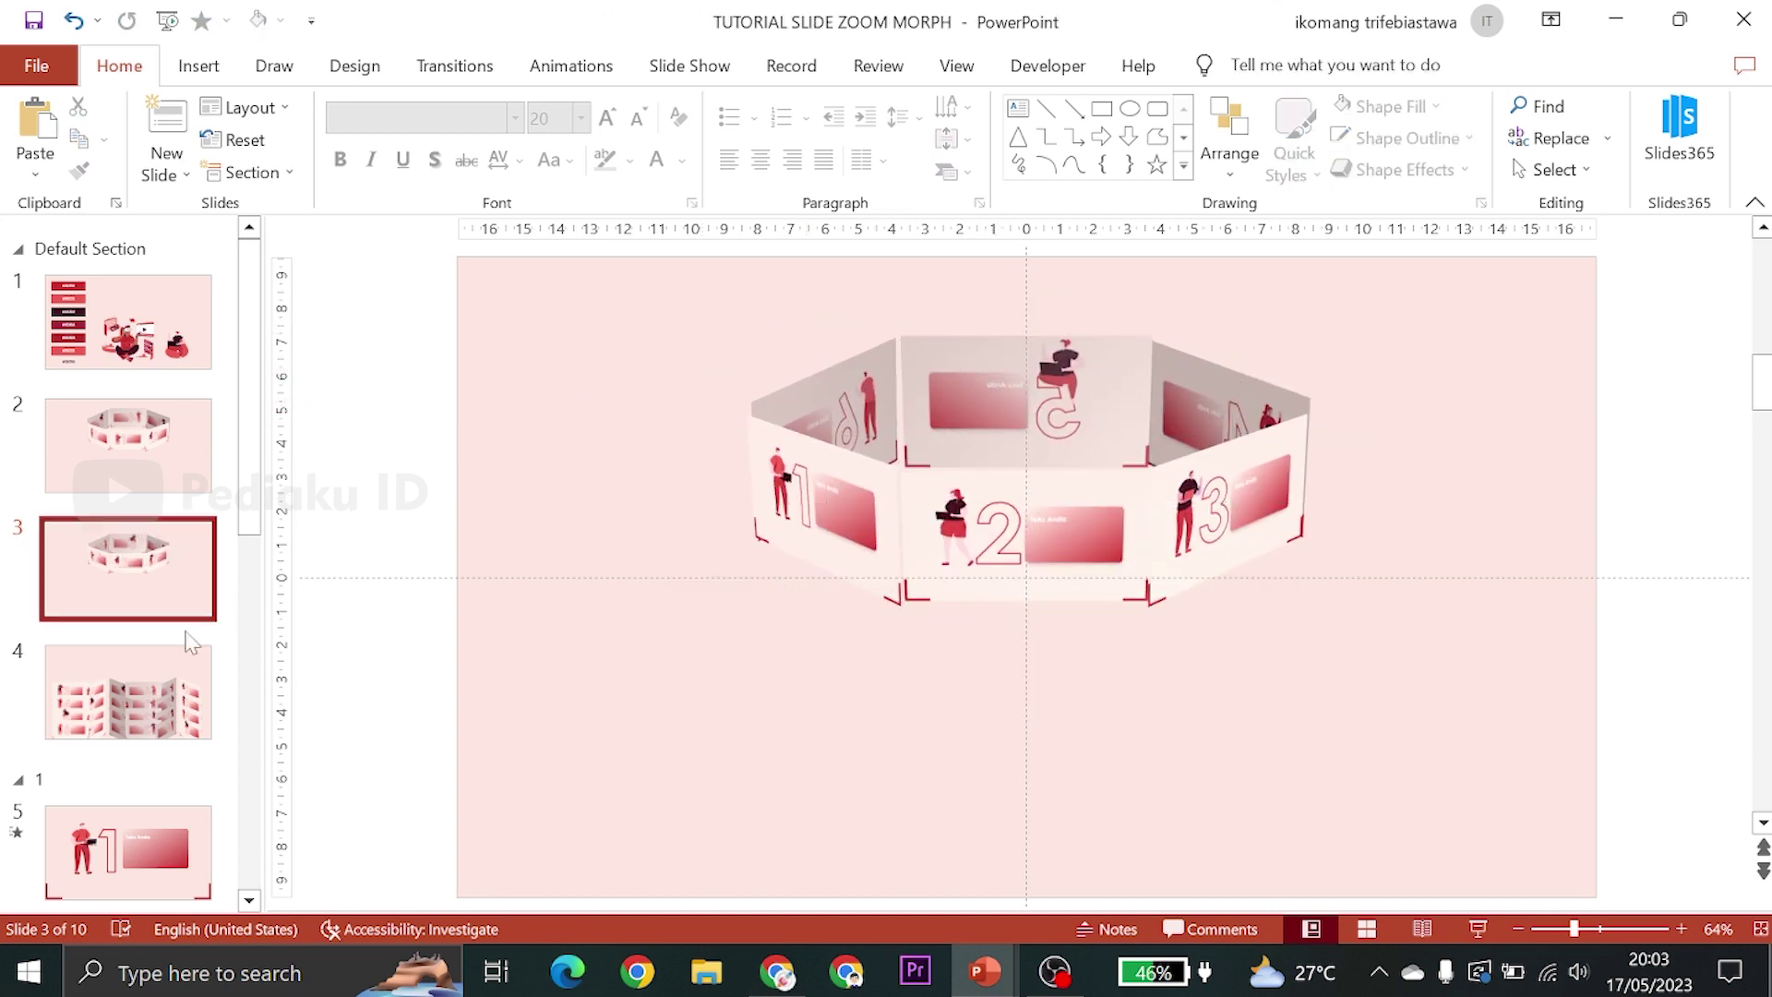
click(129, 693)
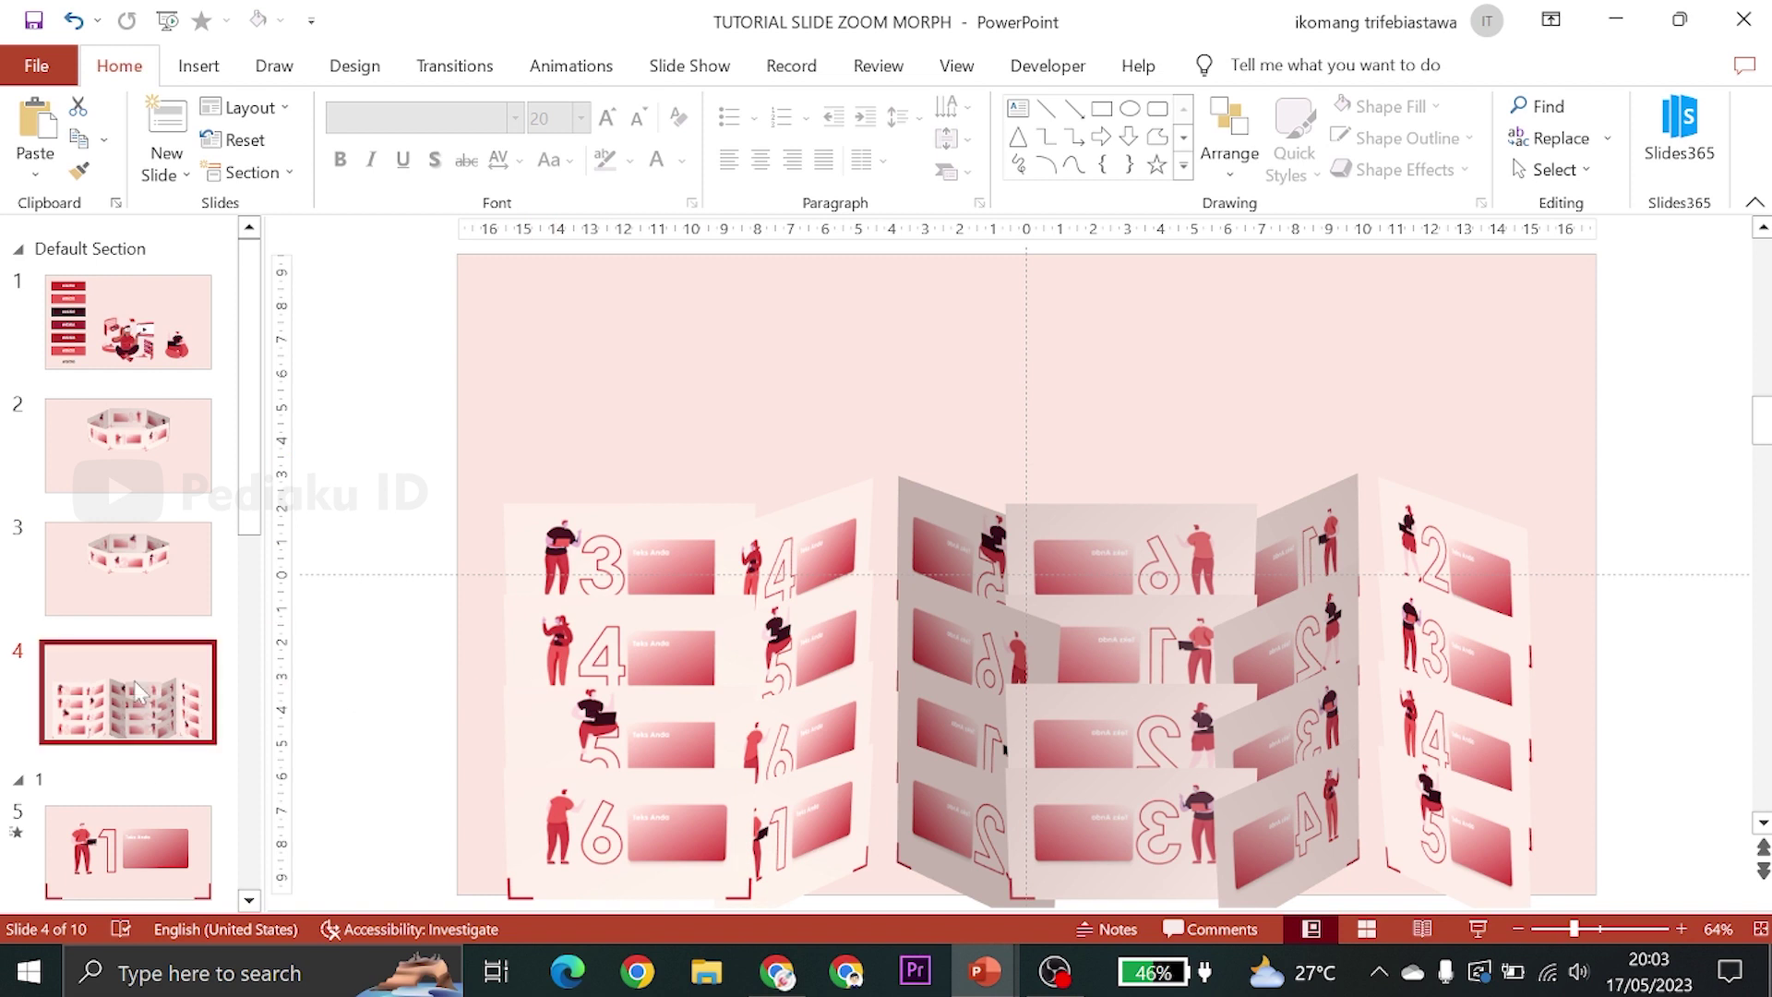
click(109, 462)
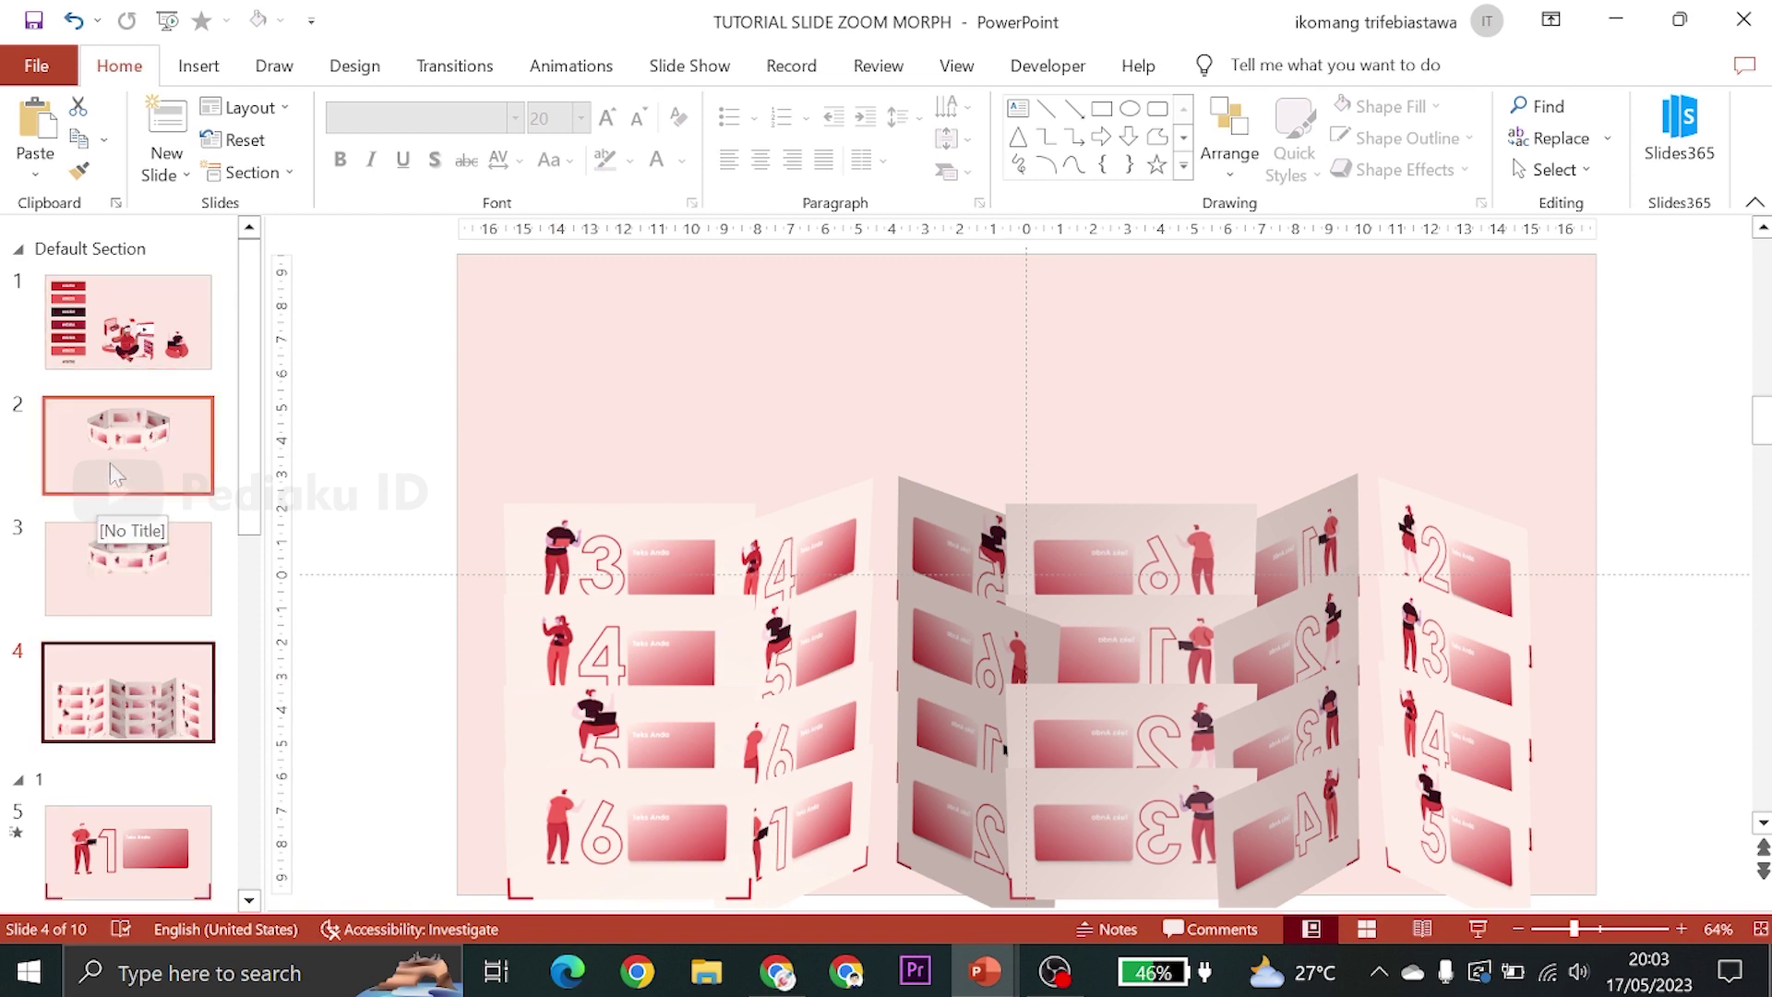
key(Down)
click(136, 473)
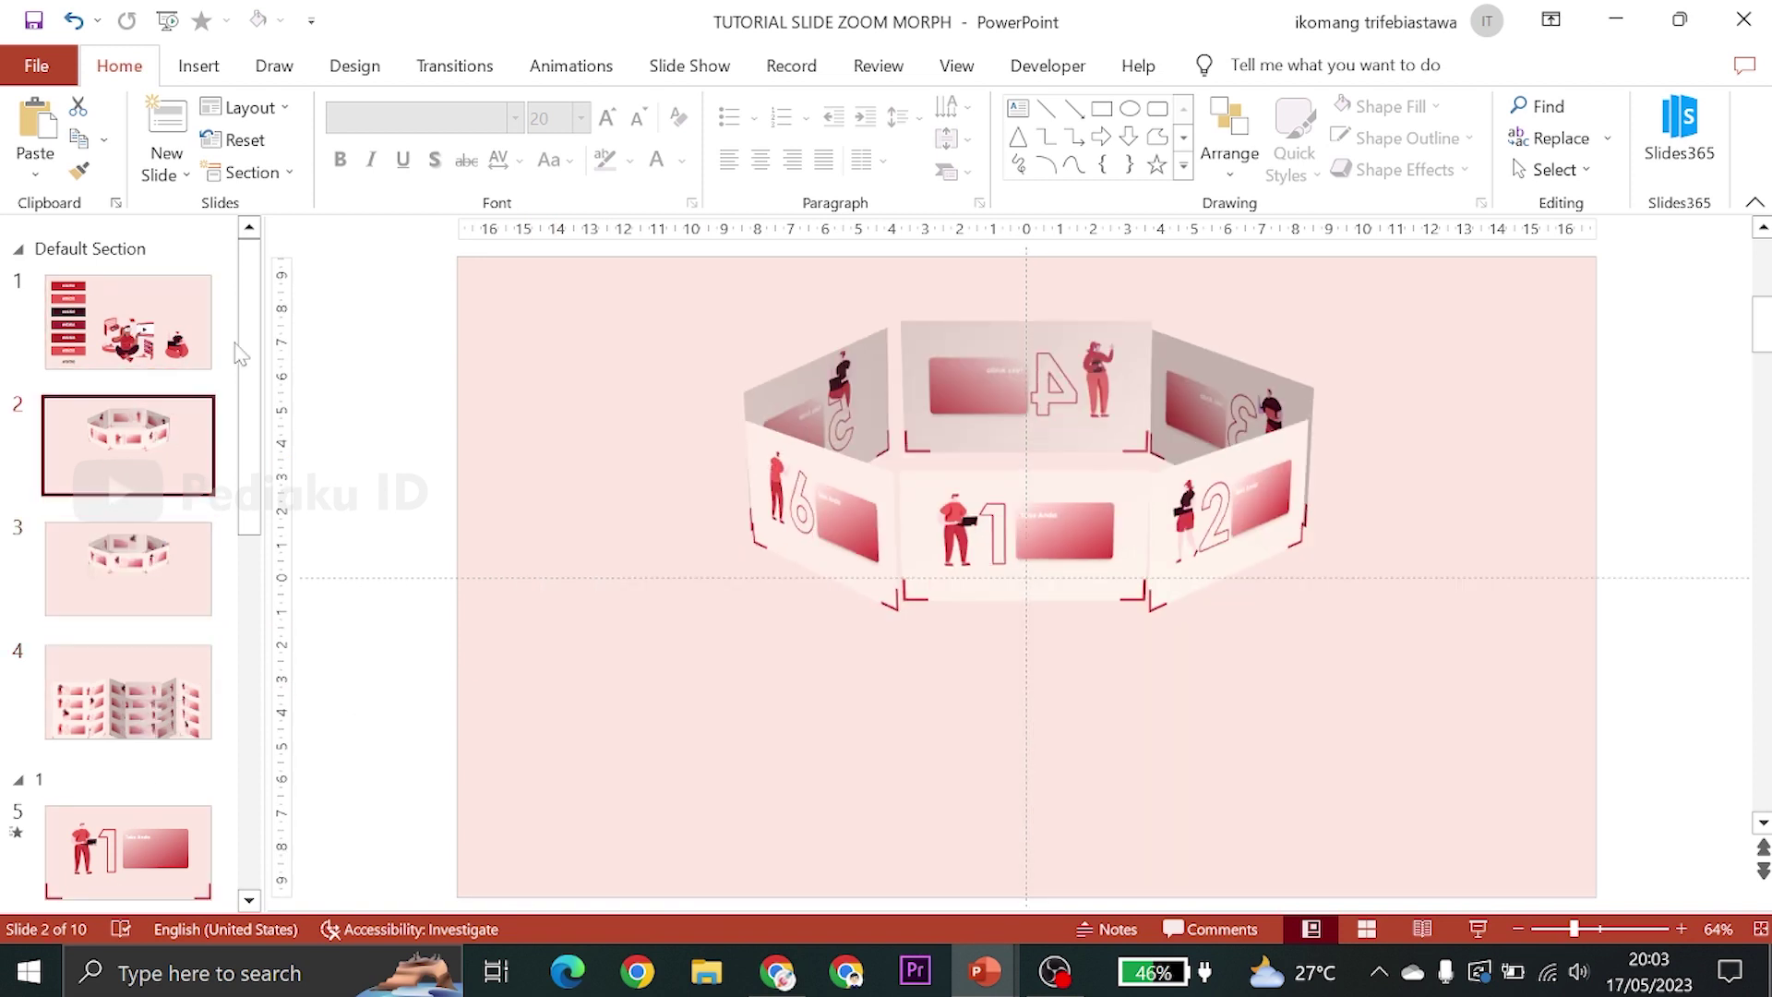
click(429, 69)
Apply the Morph transition to all slides and preview the ring rotating on slide 3
click(265, 133)
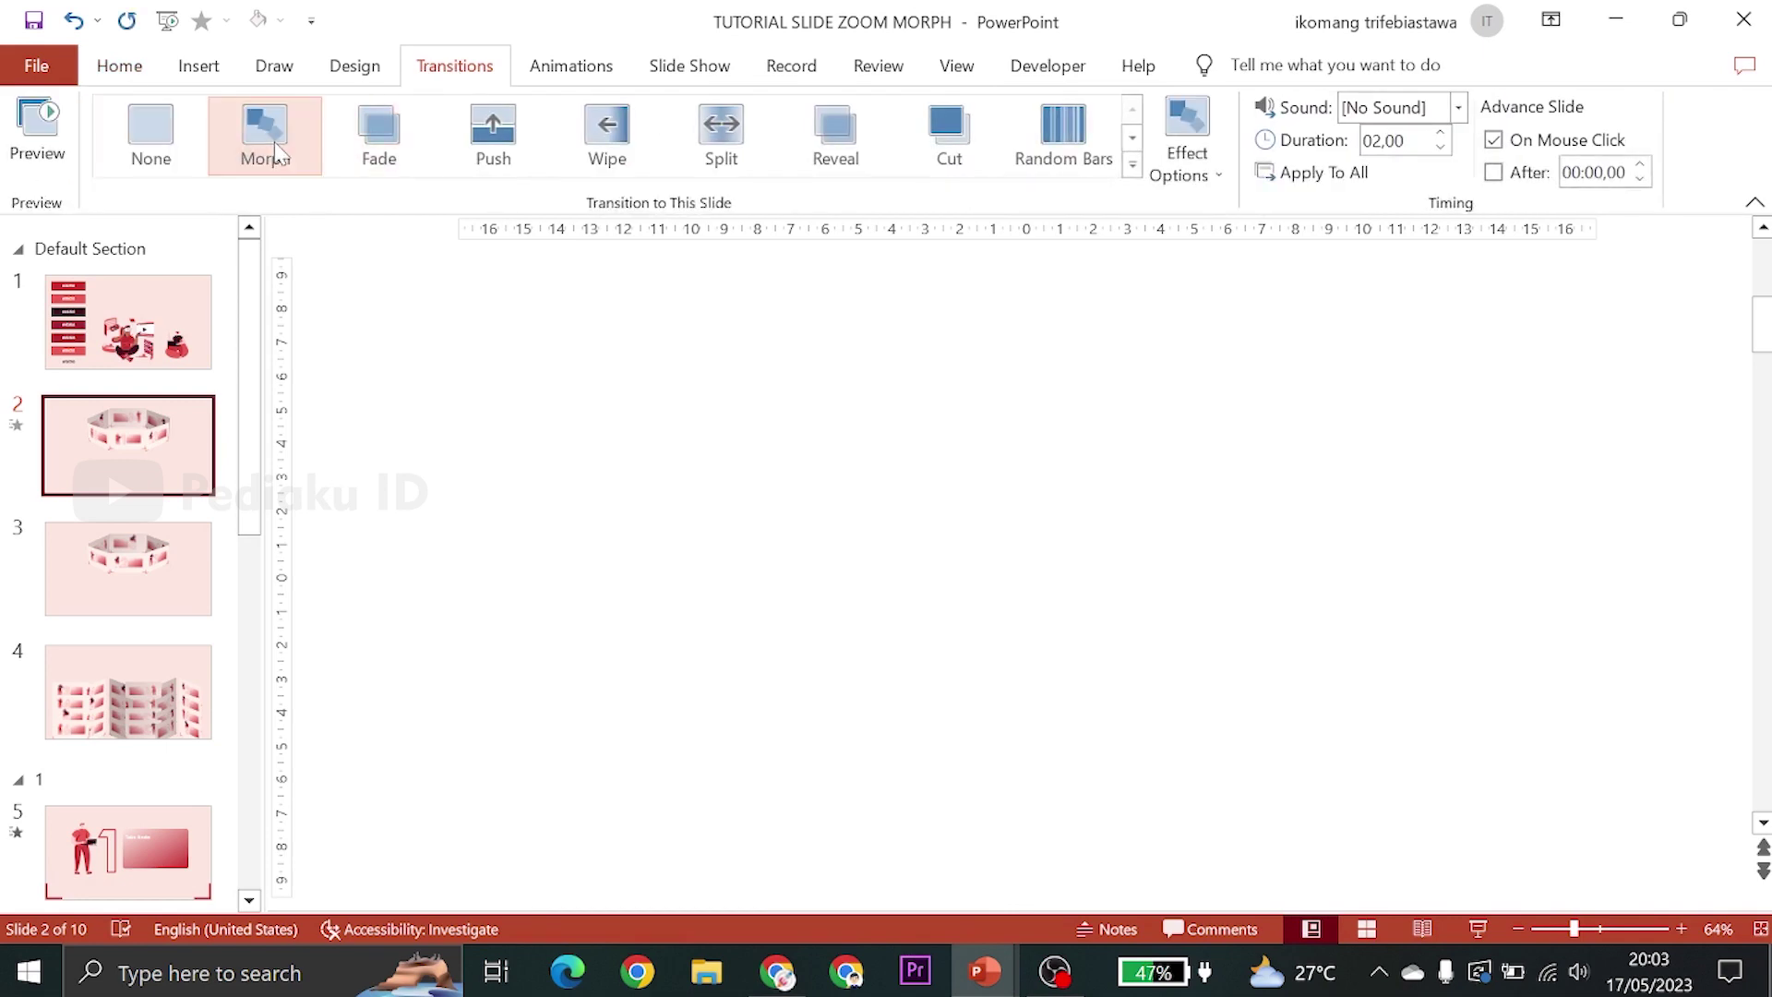
click(1293, 180)
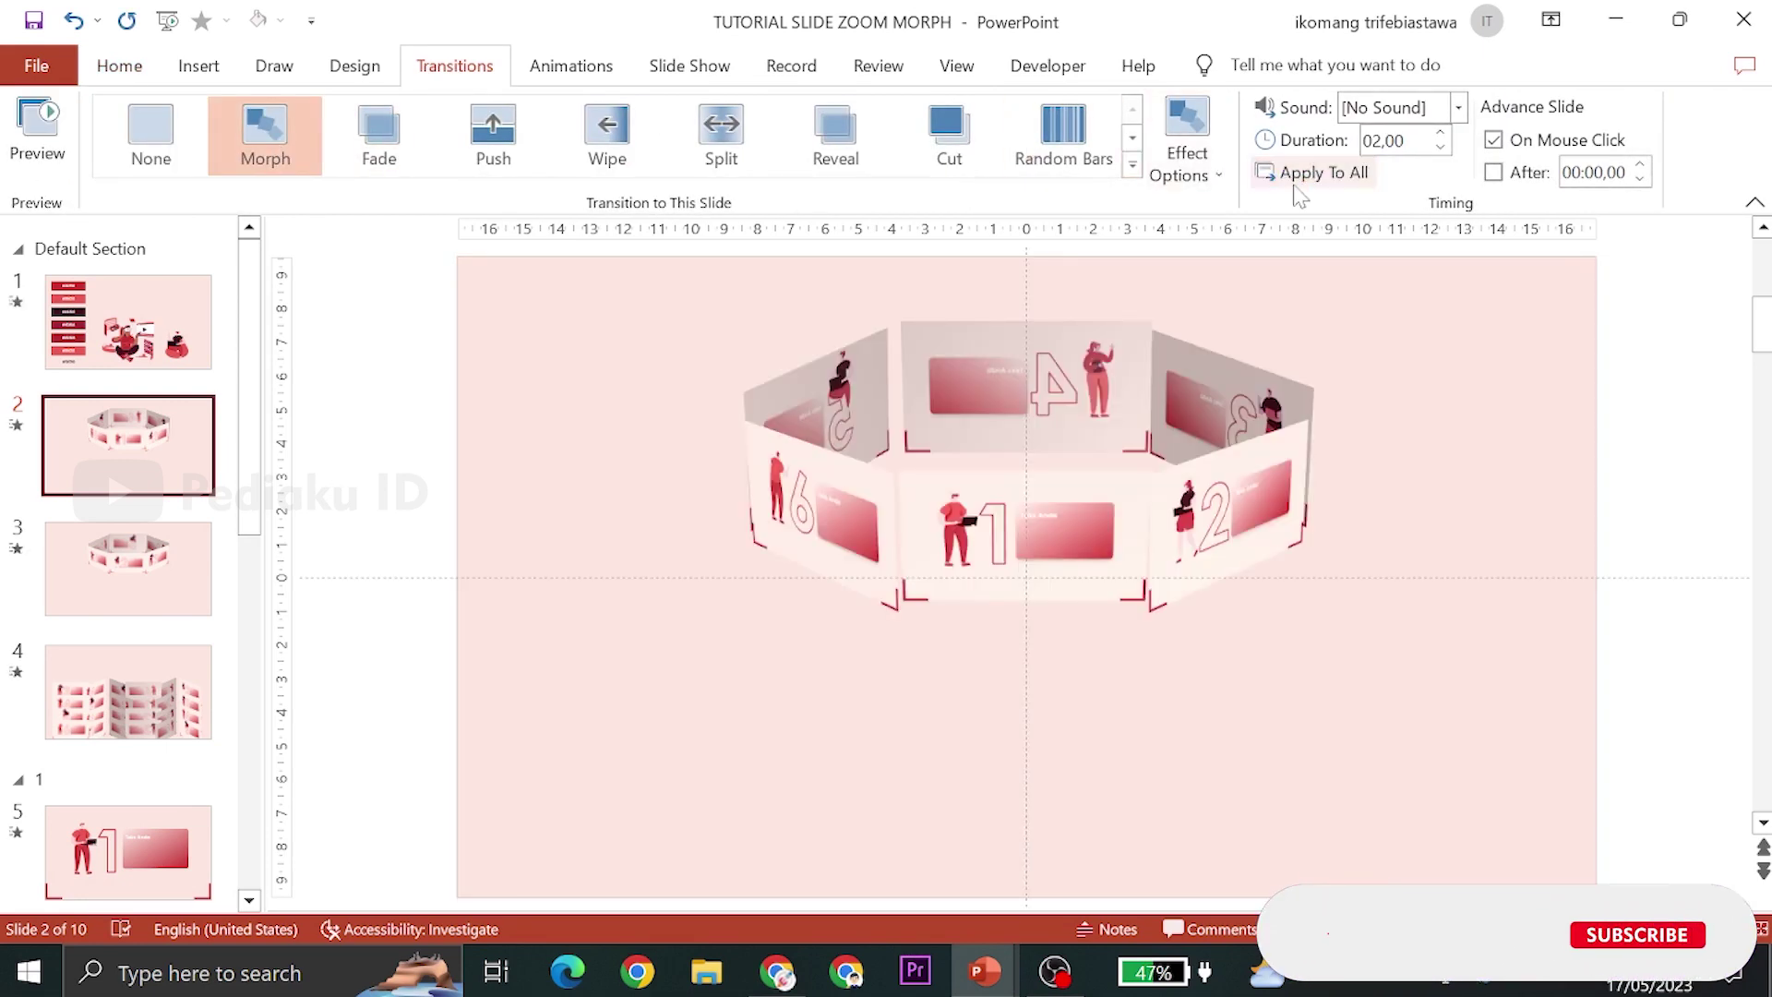
click(151, 530)
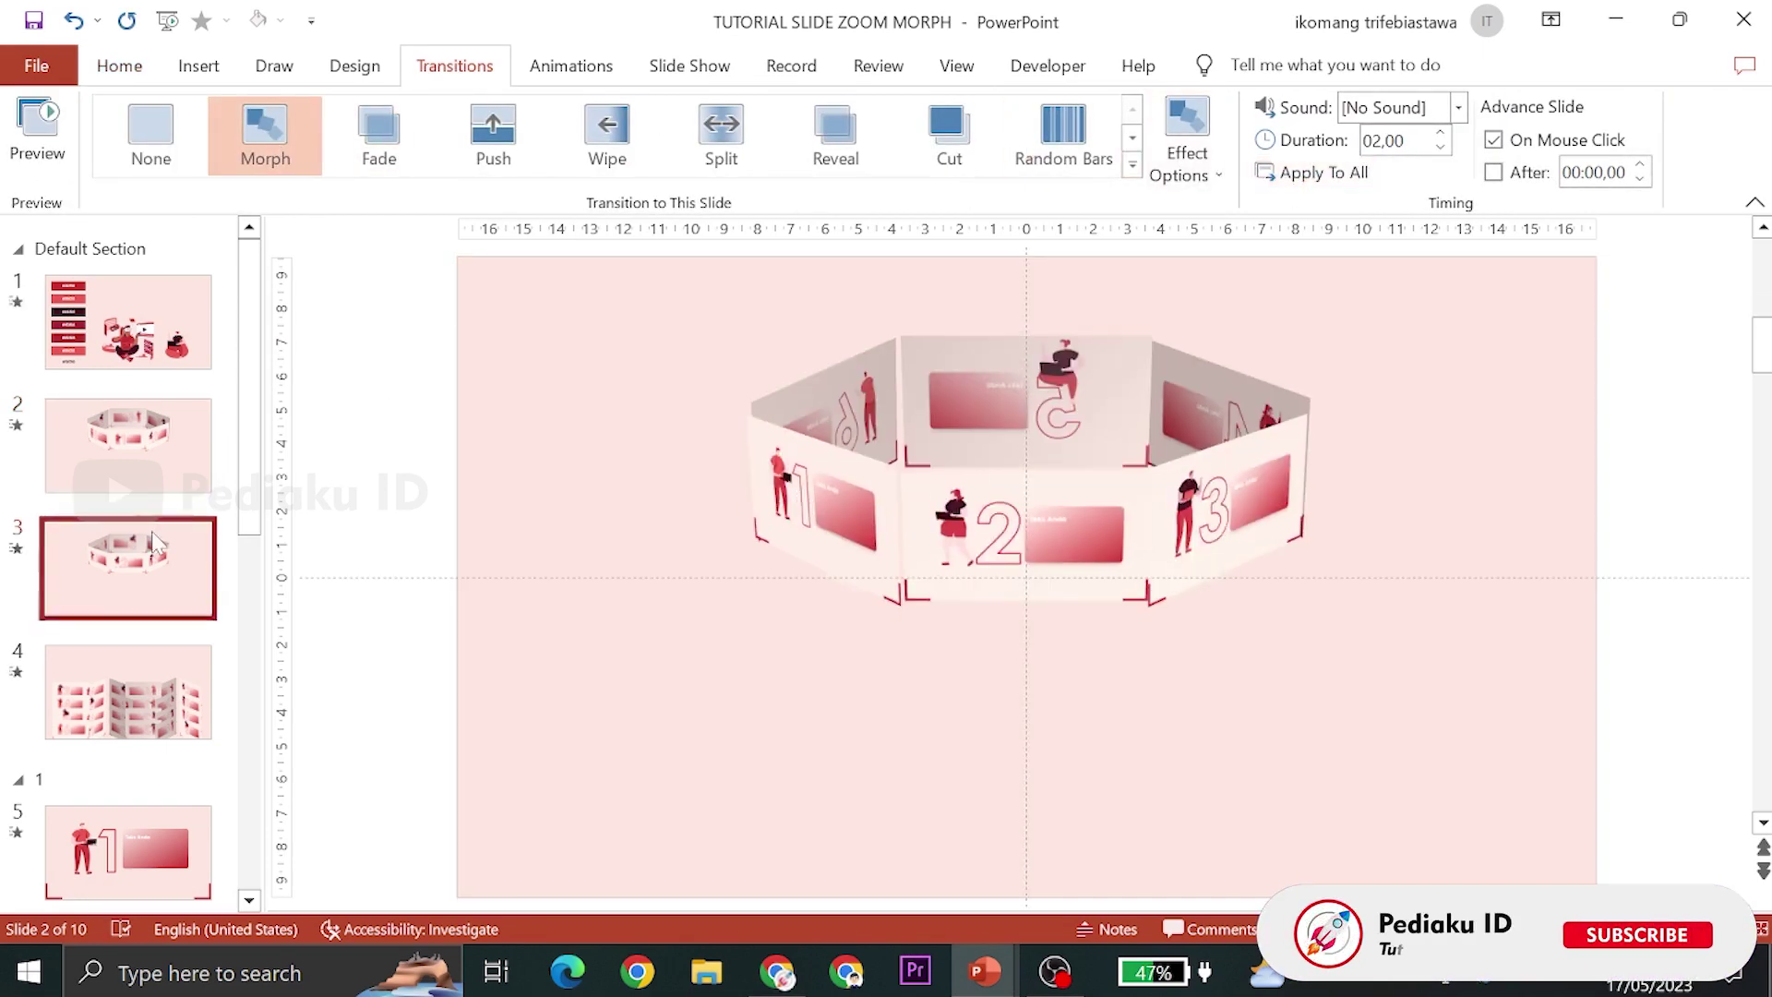
click(37, 138)
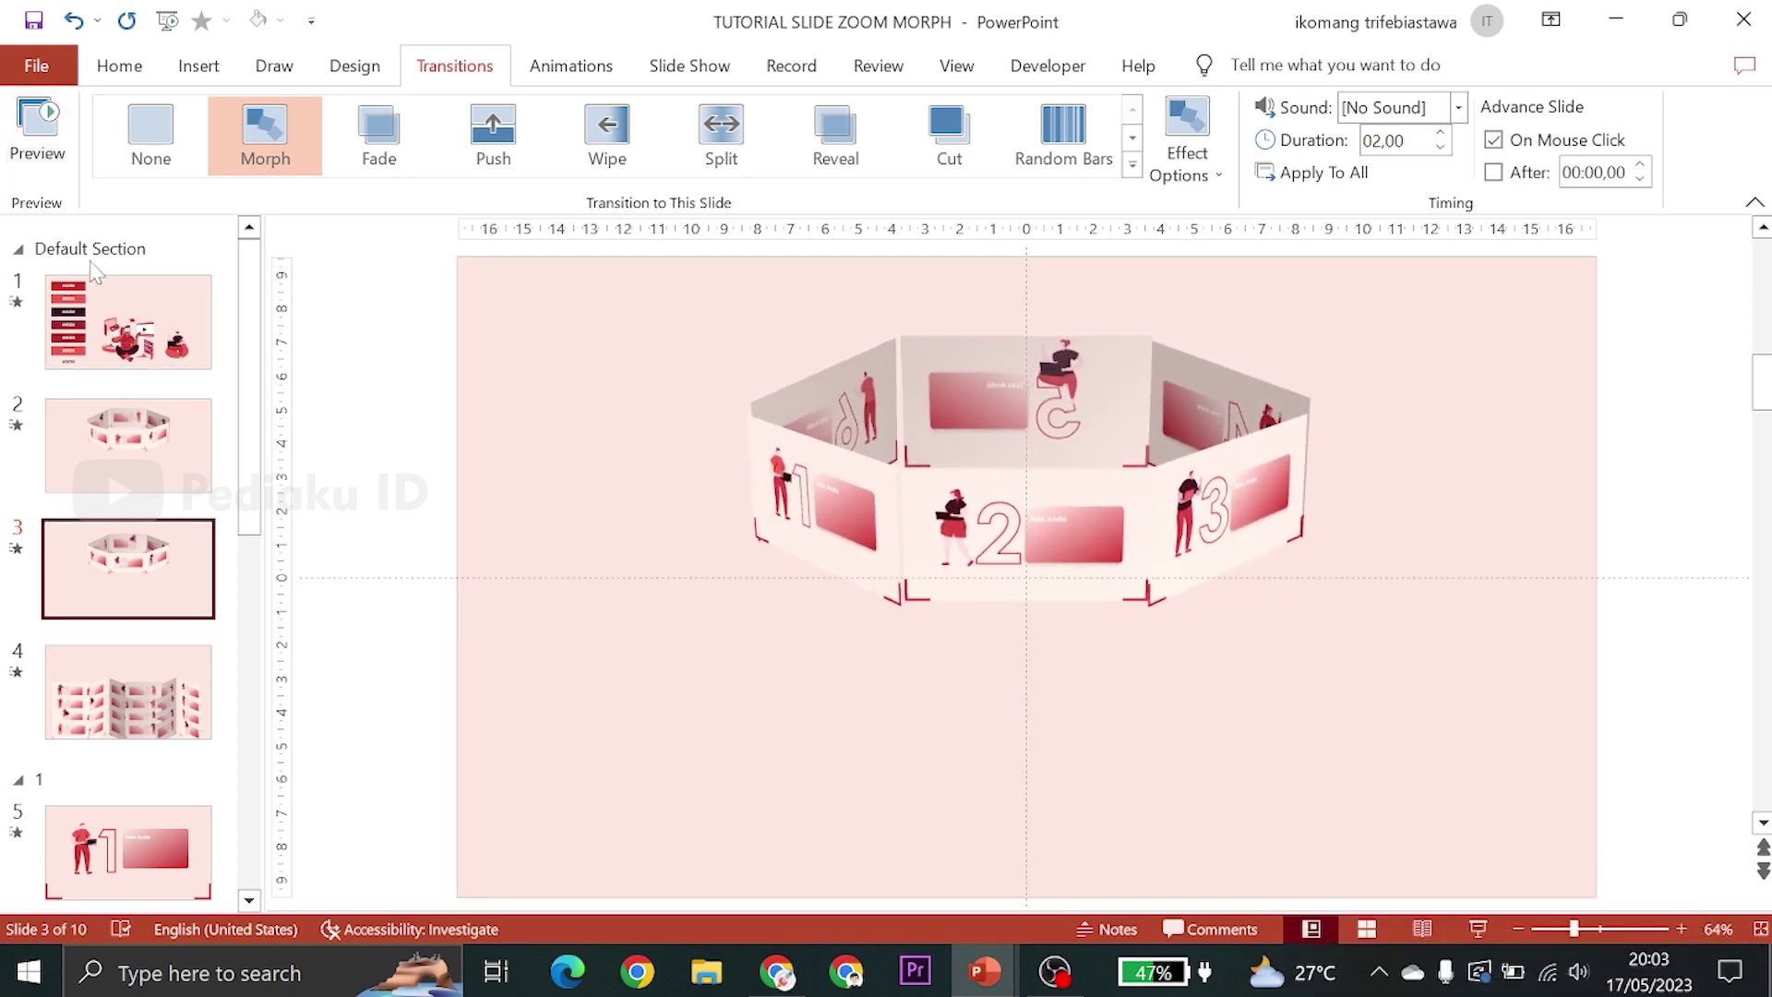
click(37, 138)
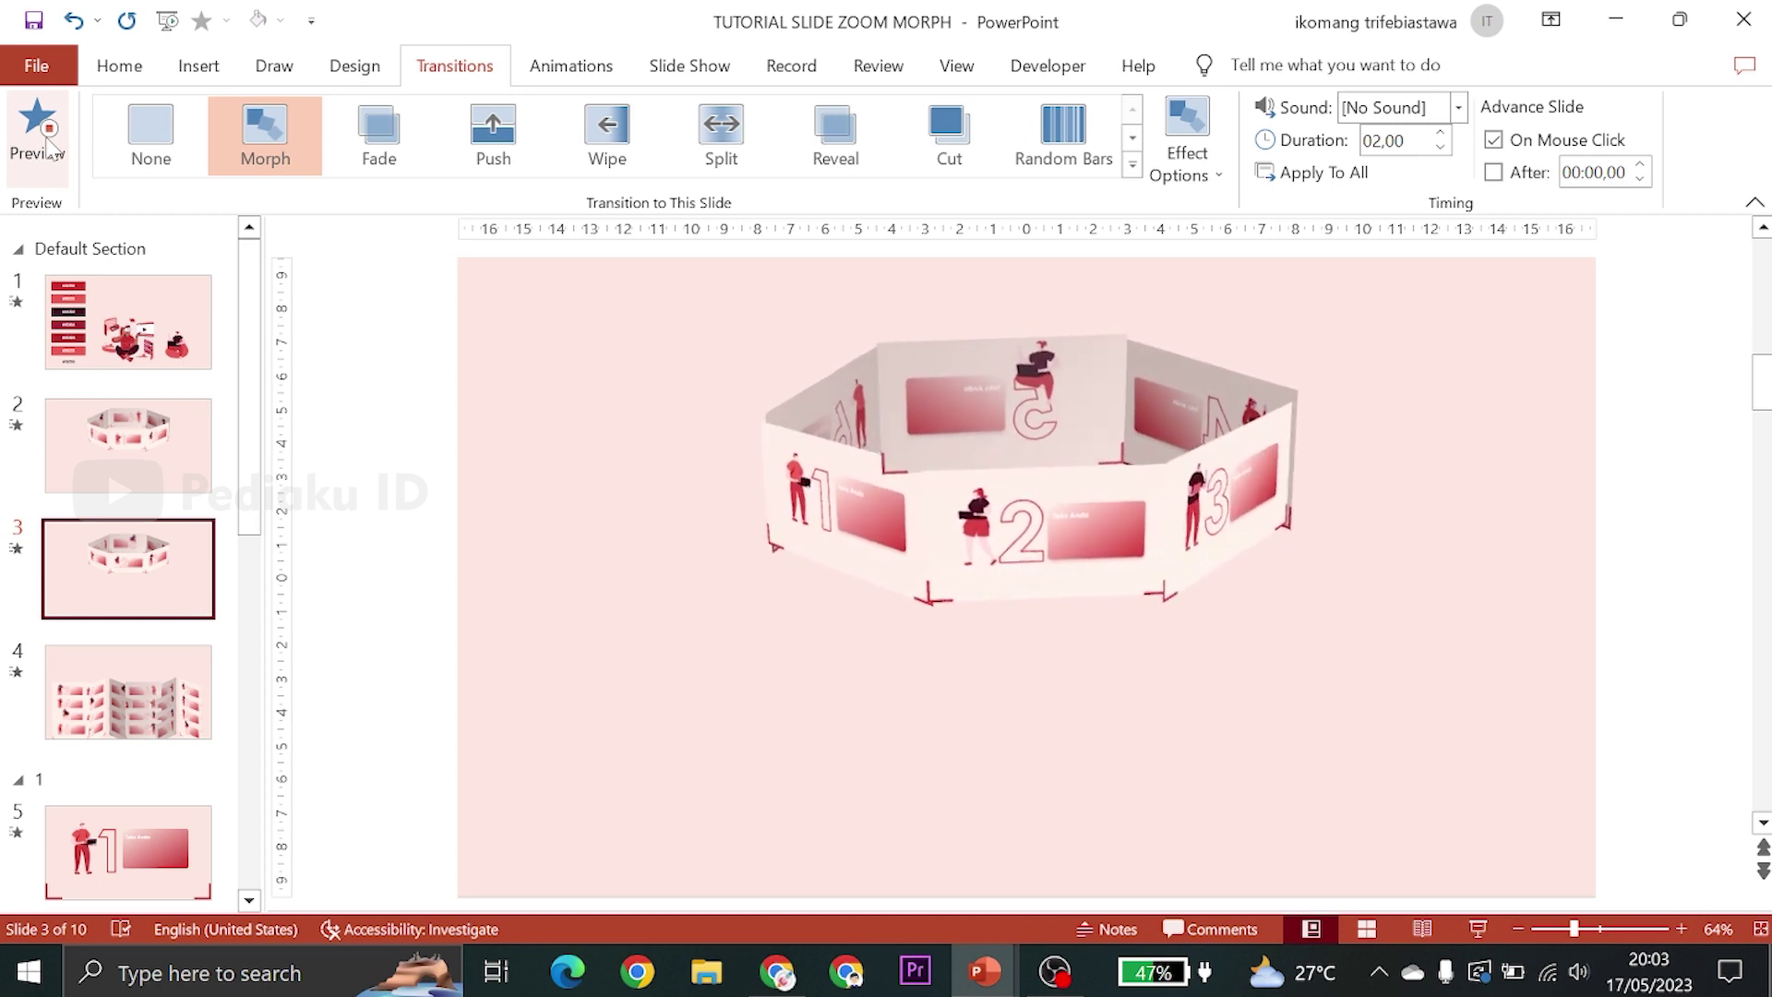
click(170, 464)
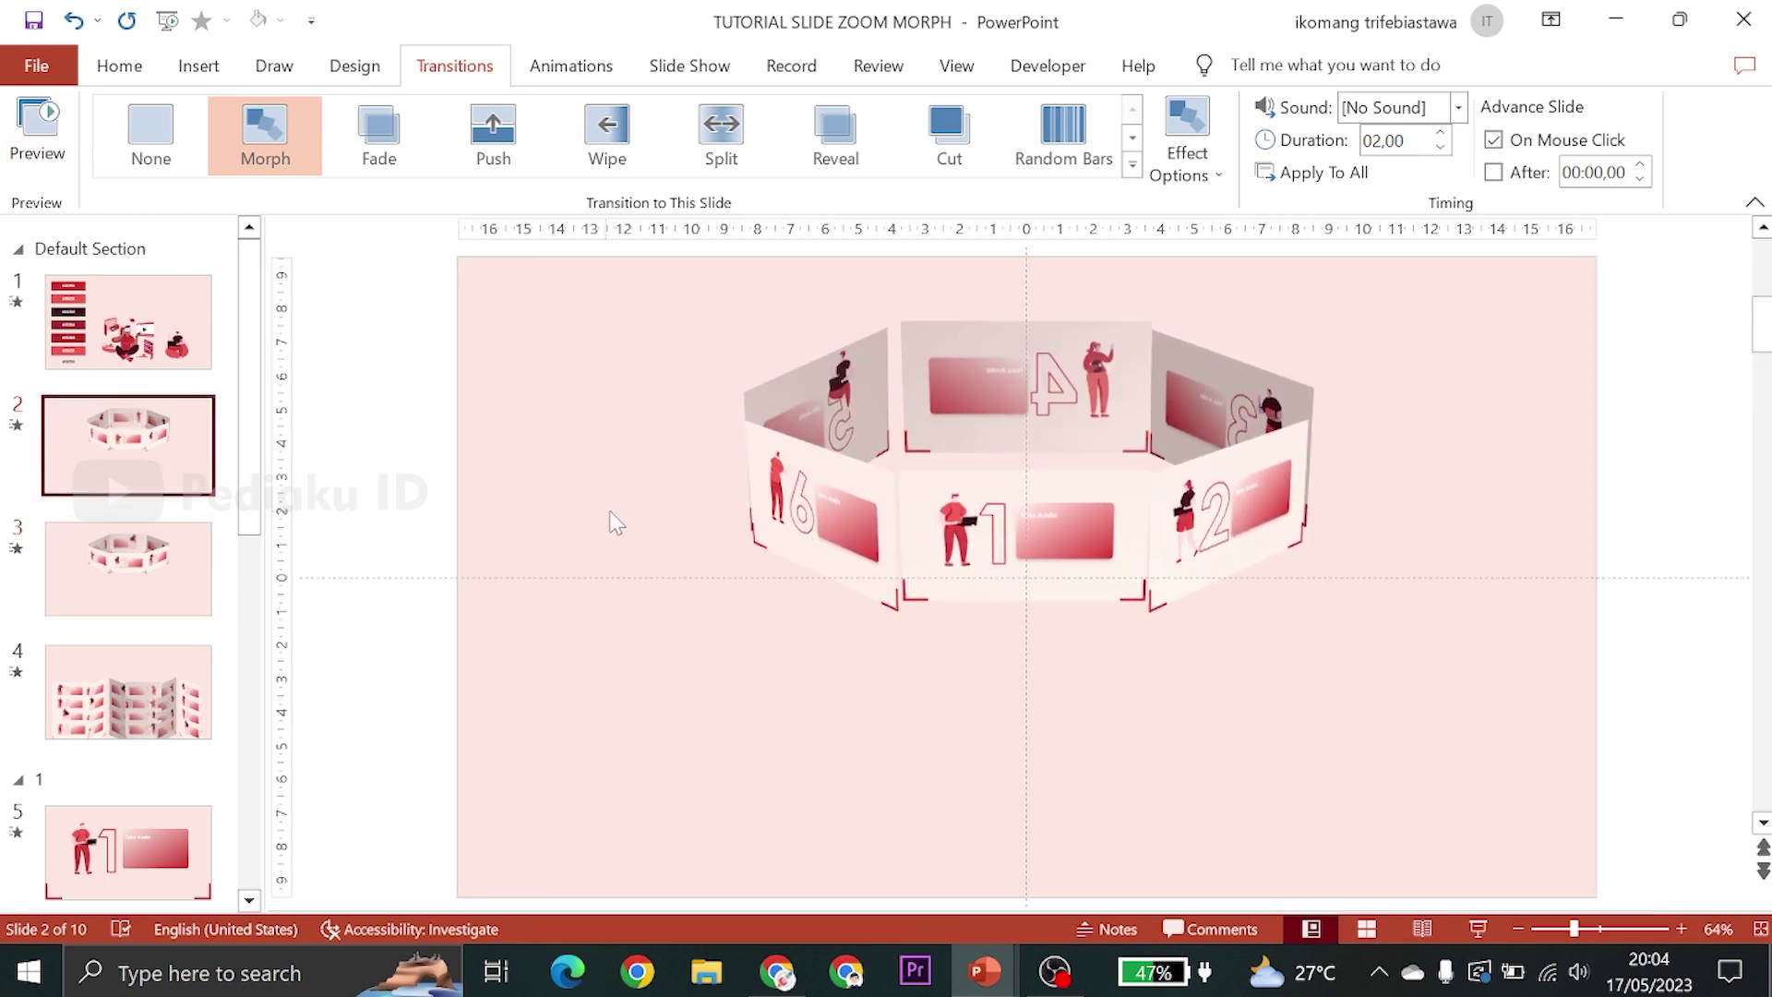
On slide 2, bring zoom panels 6, 1 and 2 to front and send the three back panels to back
click(813, 494)
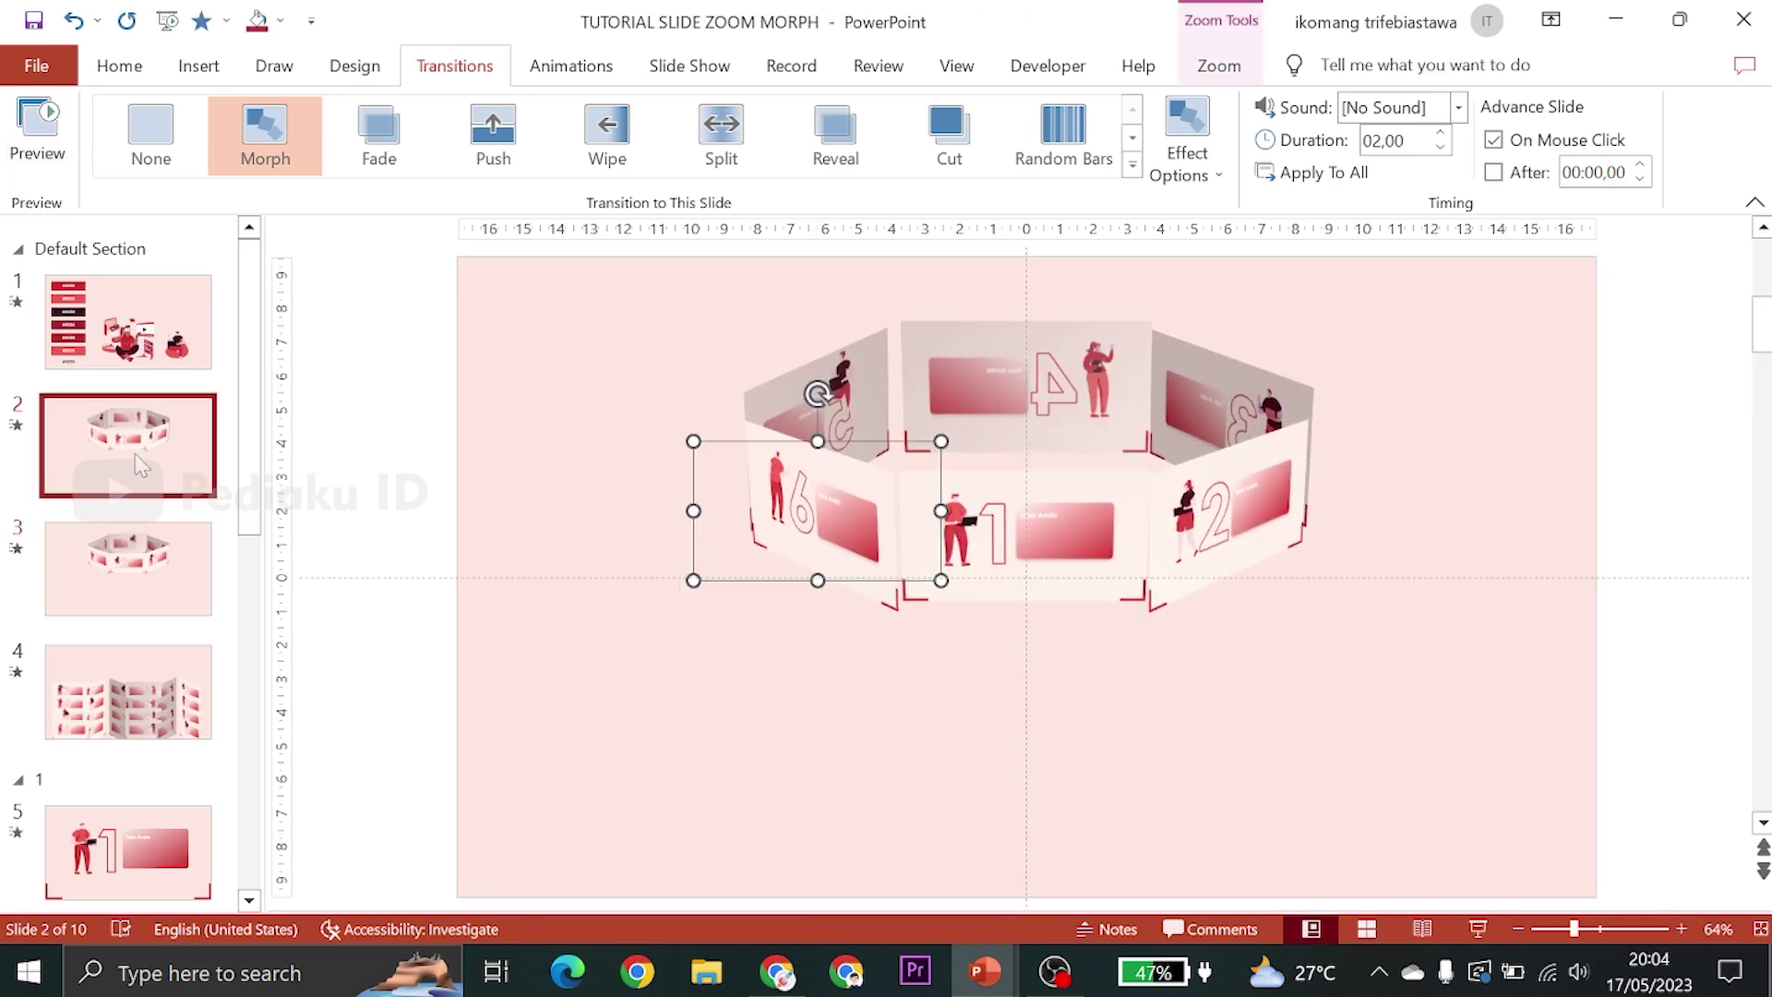
click(568, 503)
click(795, 490)
shift+click(1013, 503)
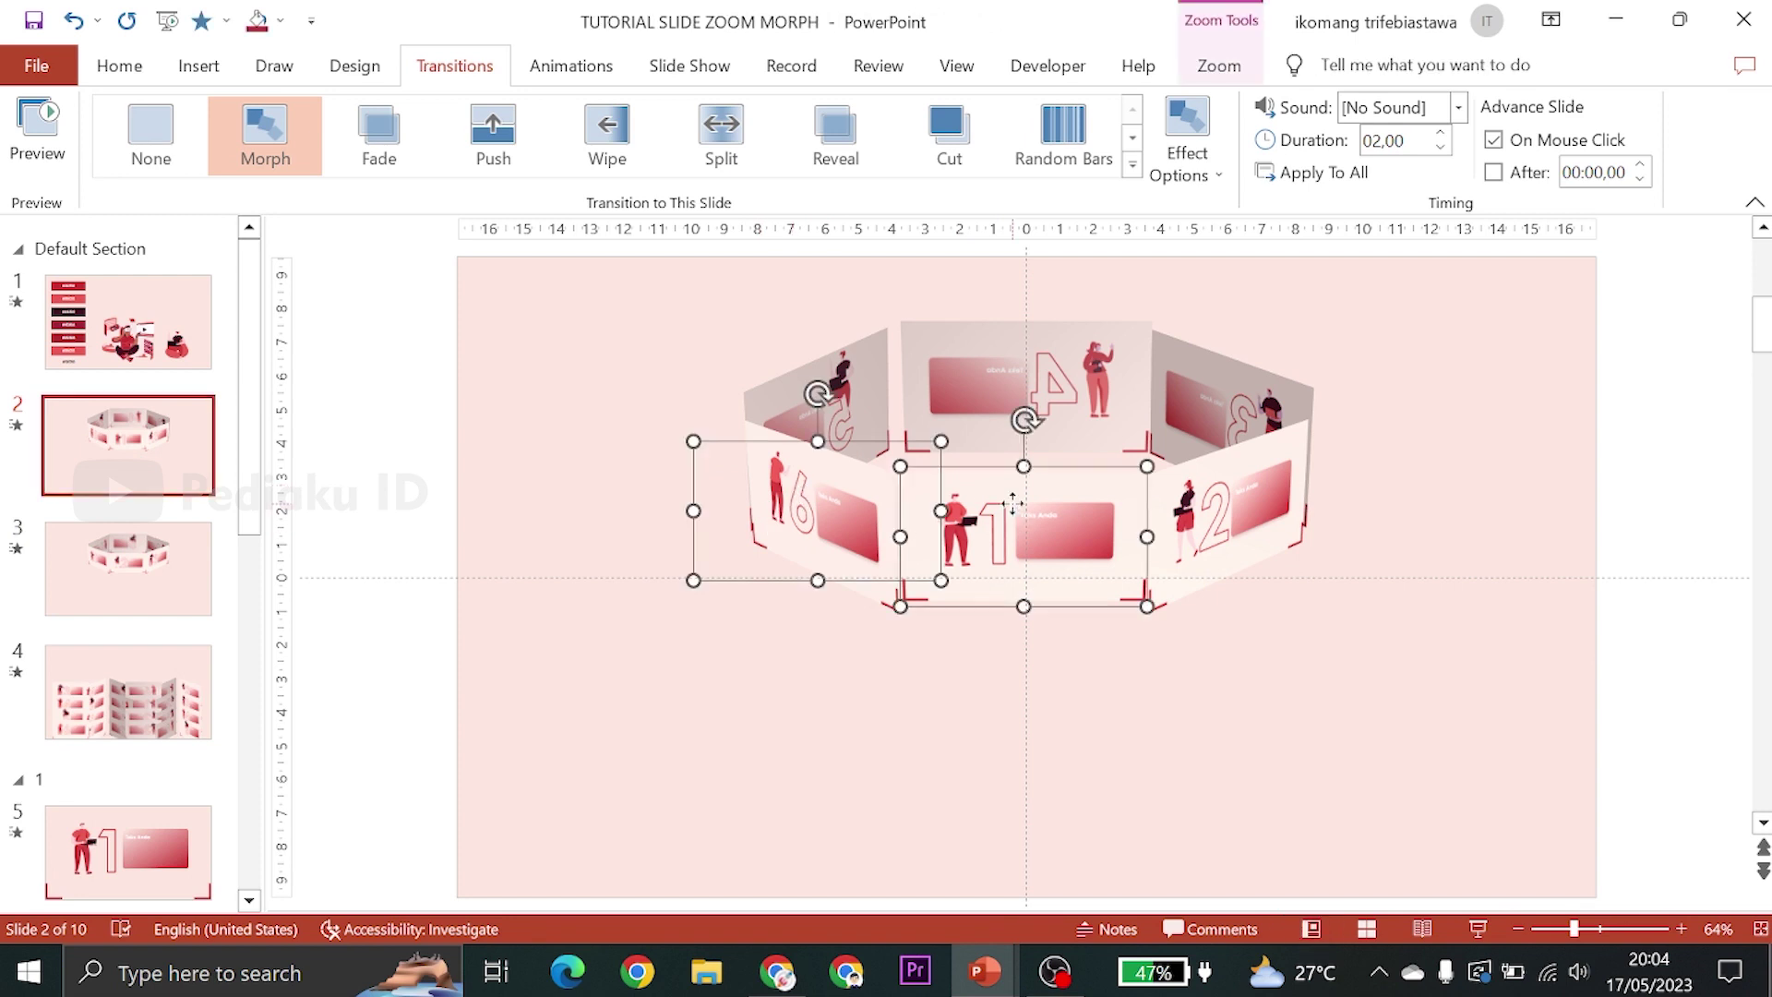
shift+click(1224, 509)
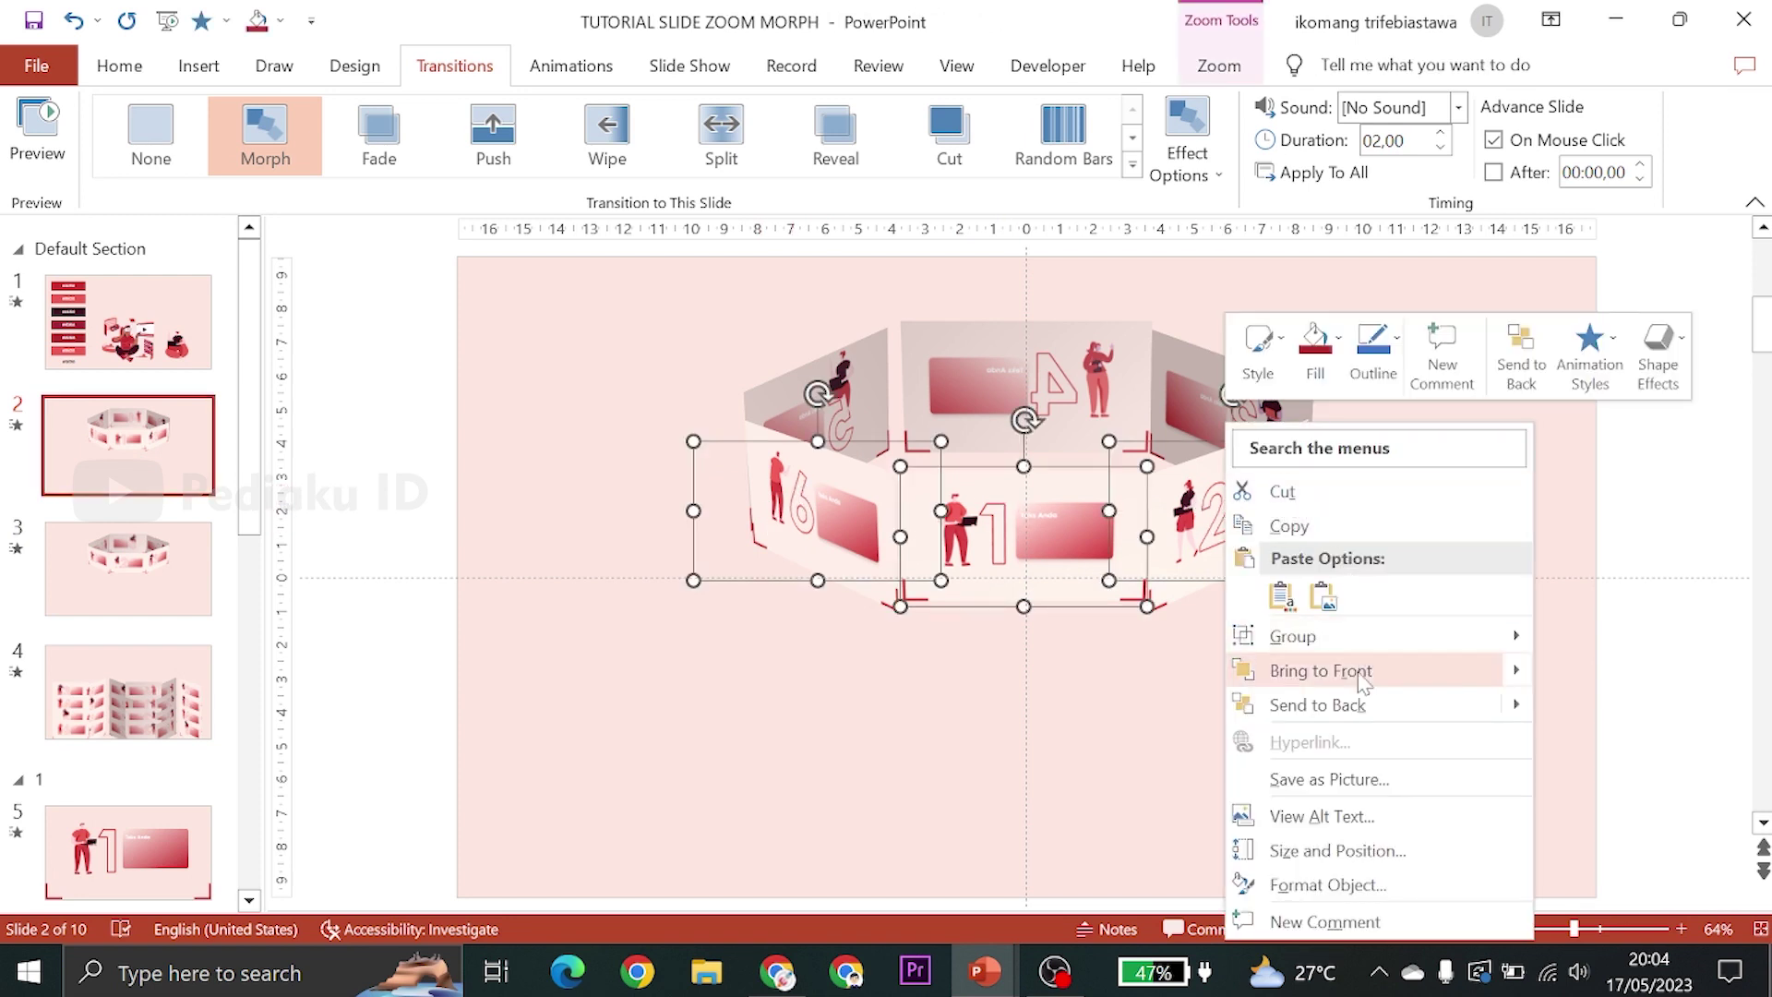
click(1363, 683)
click(1191, 391)
shift+click(1036, 369)
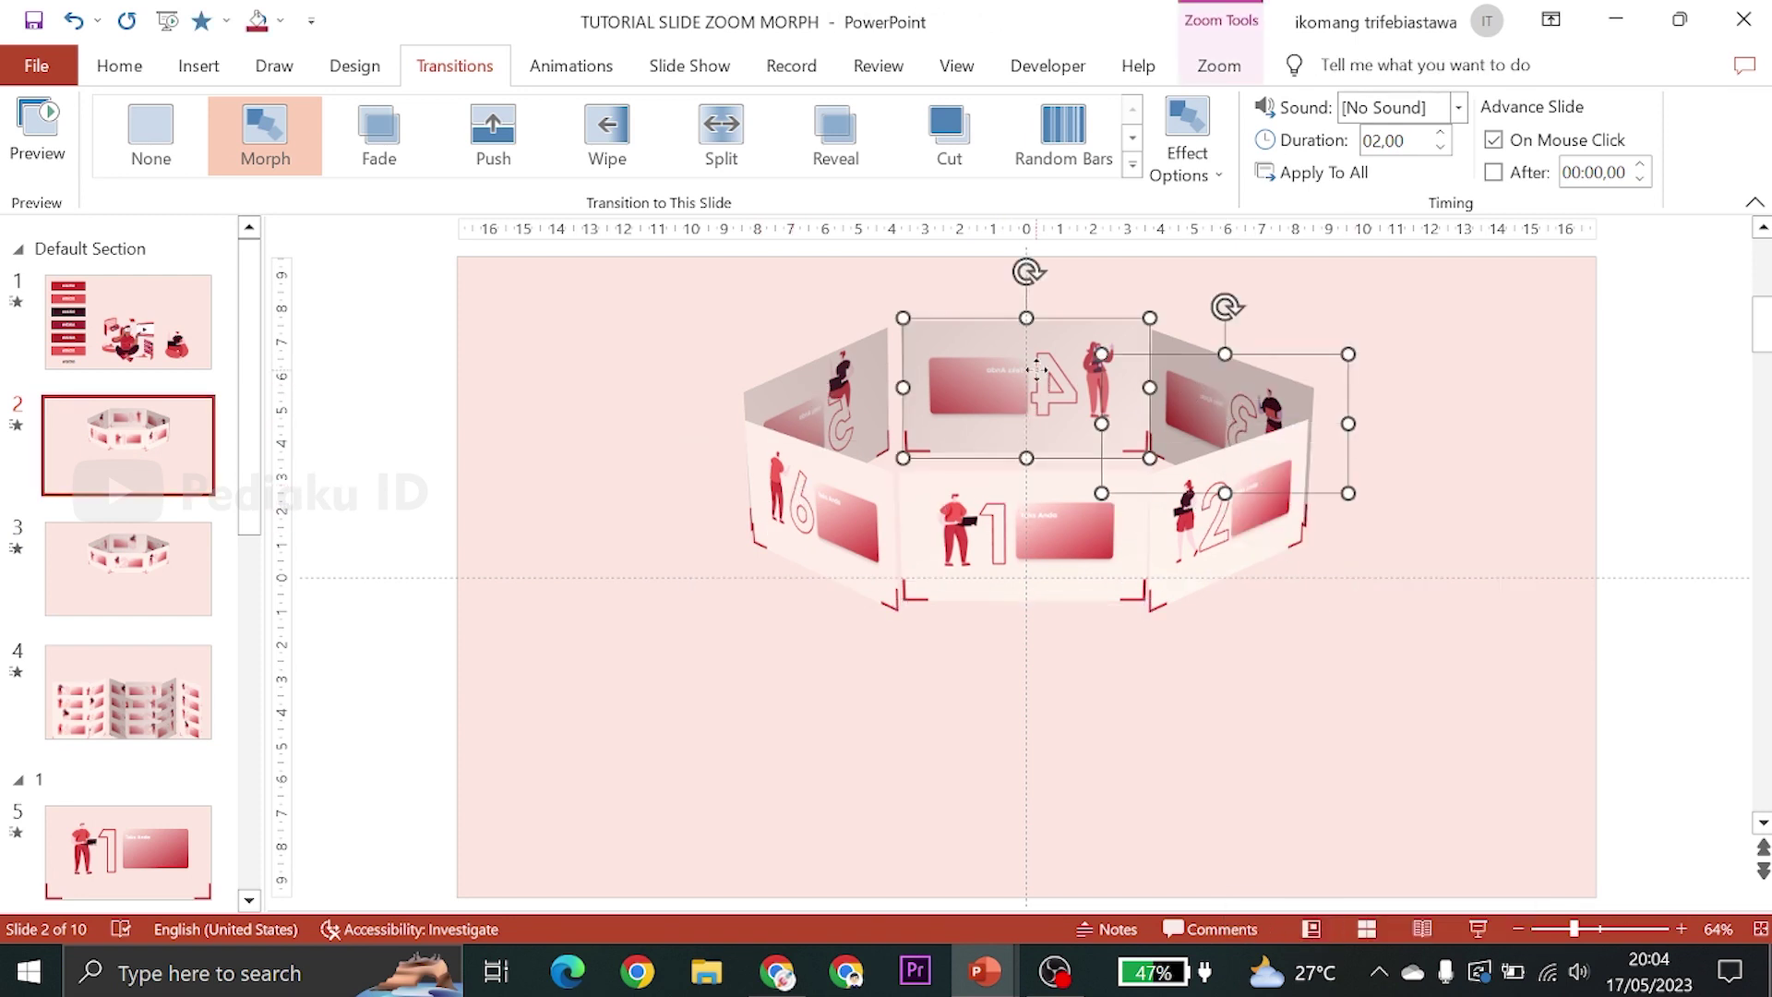
shift+click(819, 387)
right_click(818, 384)
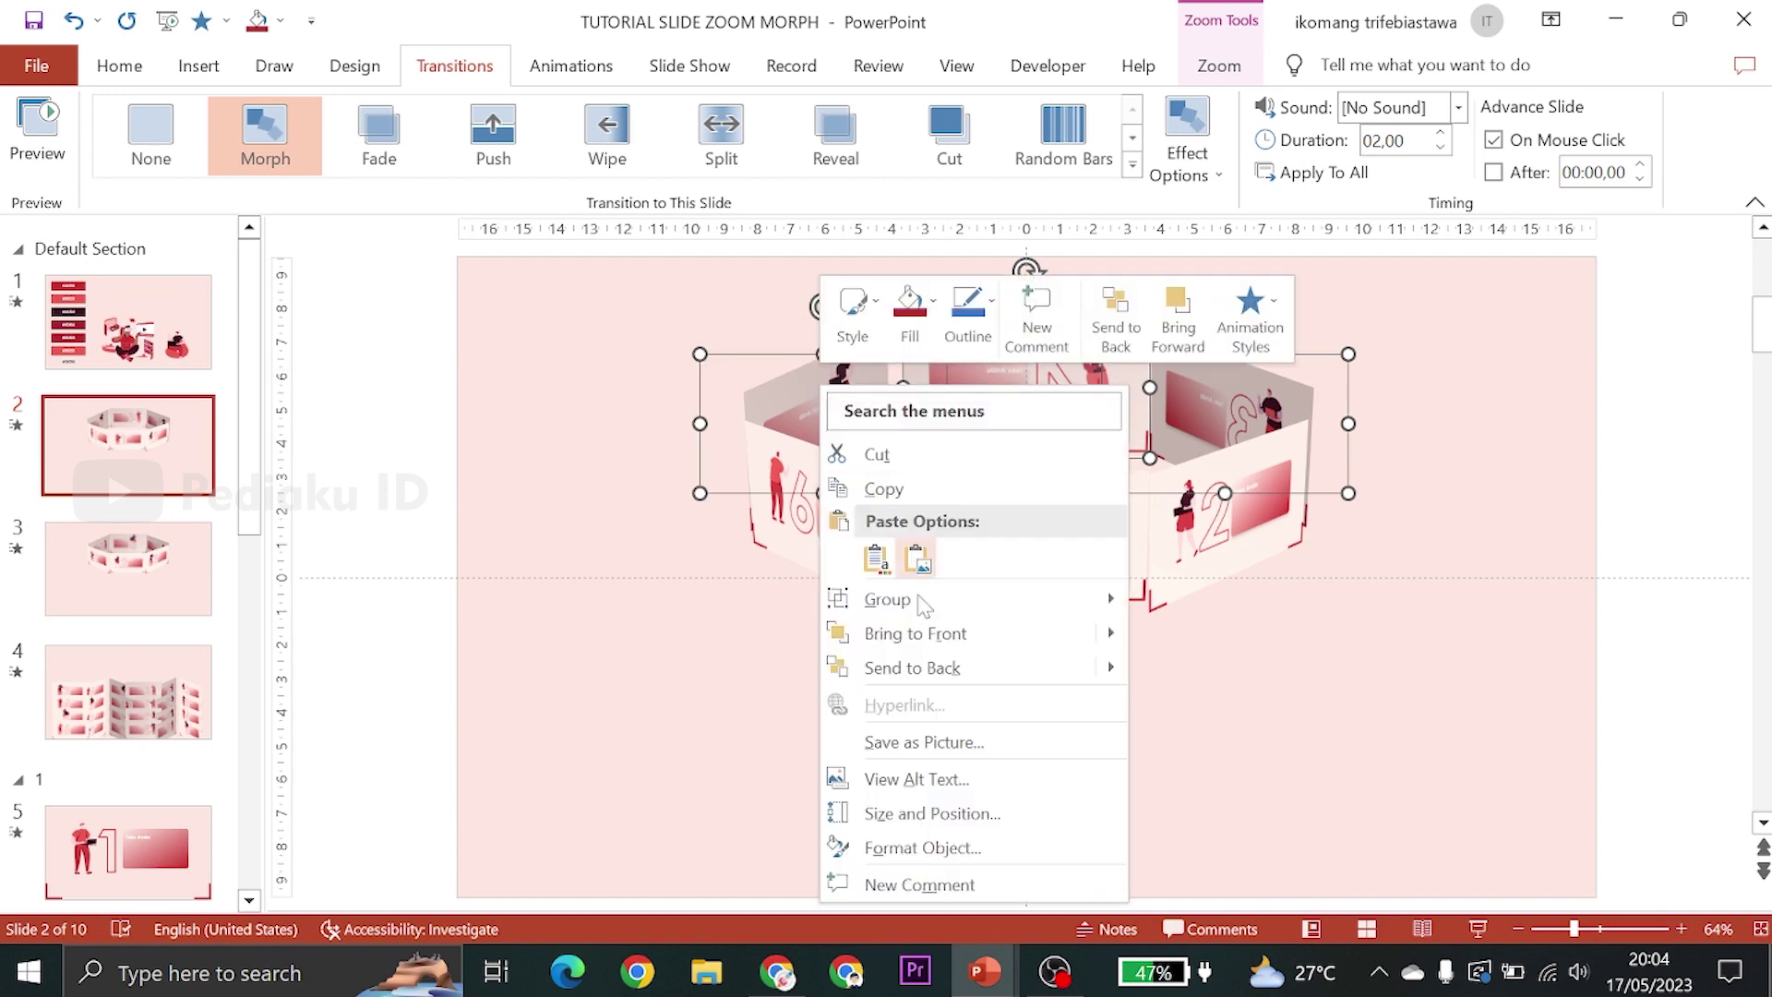
click(955, 677)
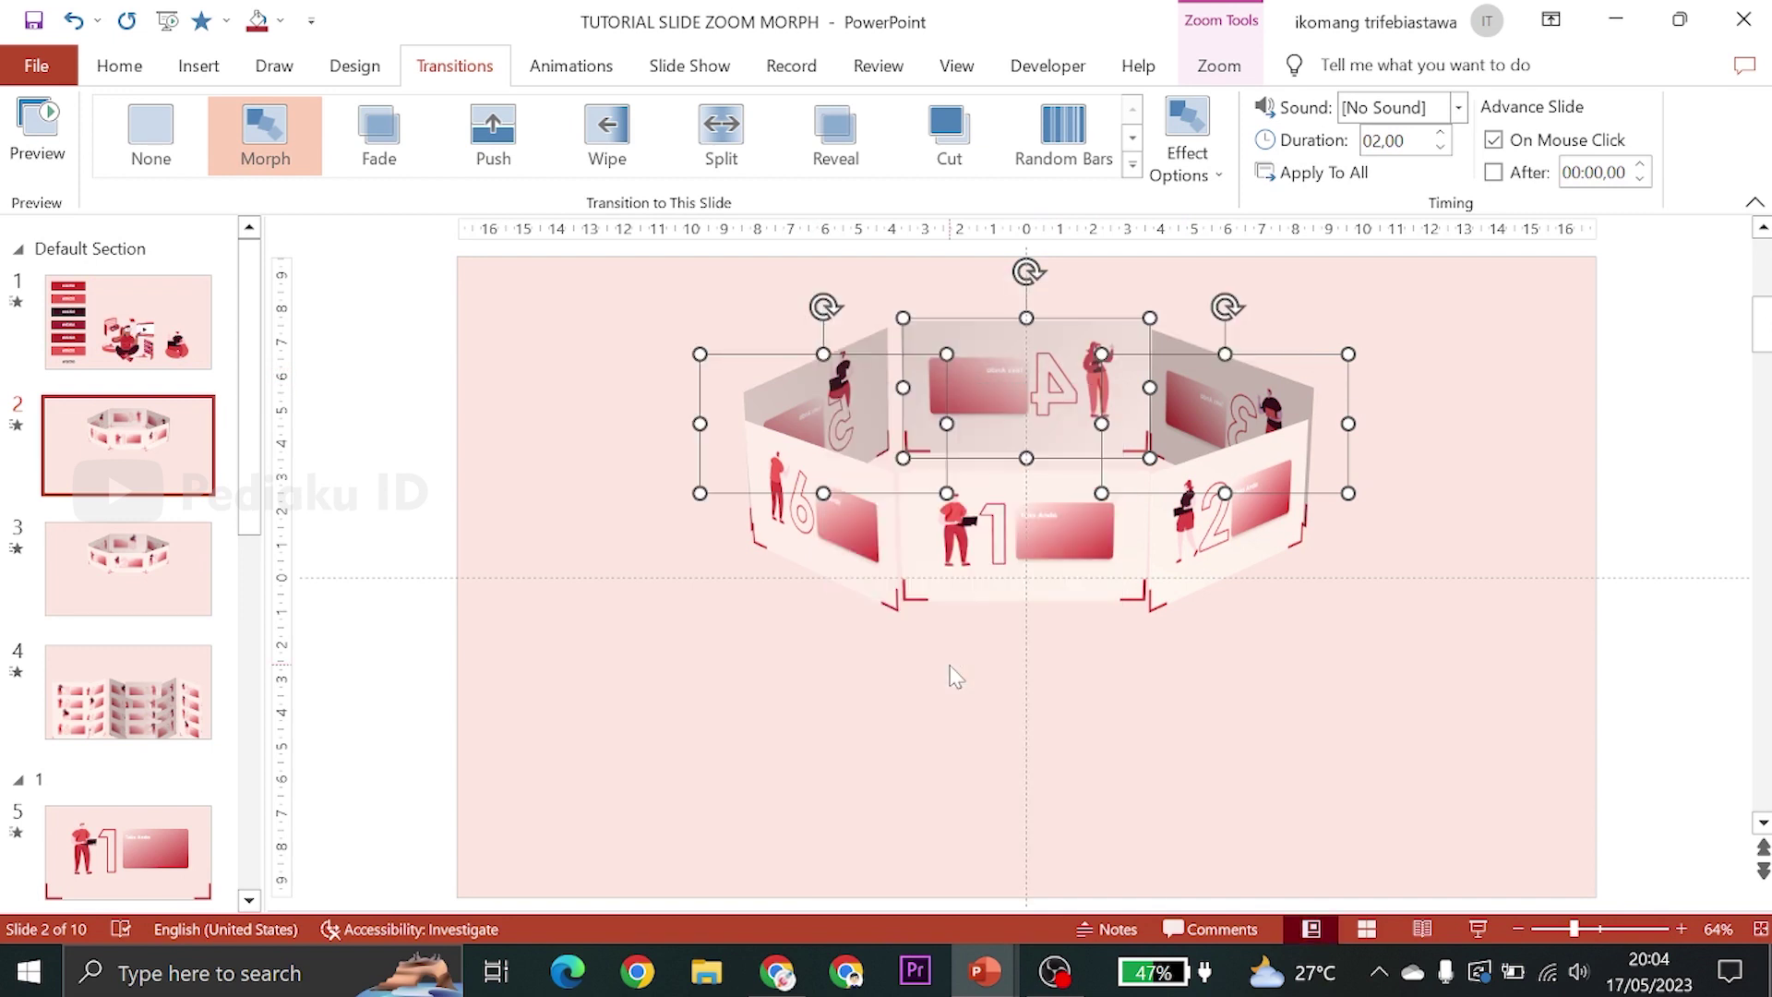
On slide 3, keep panels 1, 2 and 3 in front, send back panels behind, and preview the Morph
click(149, 589)
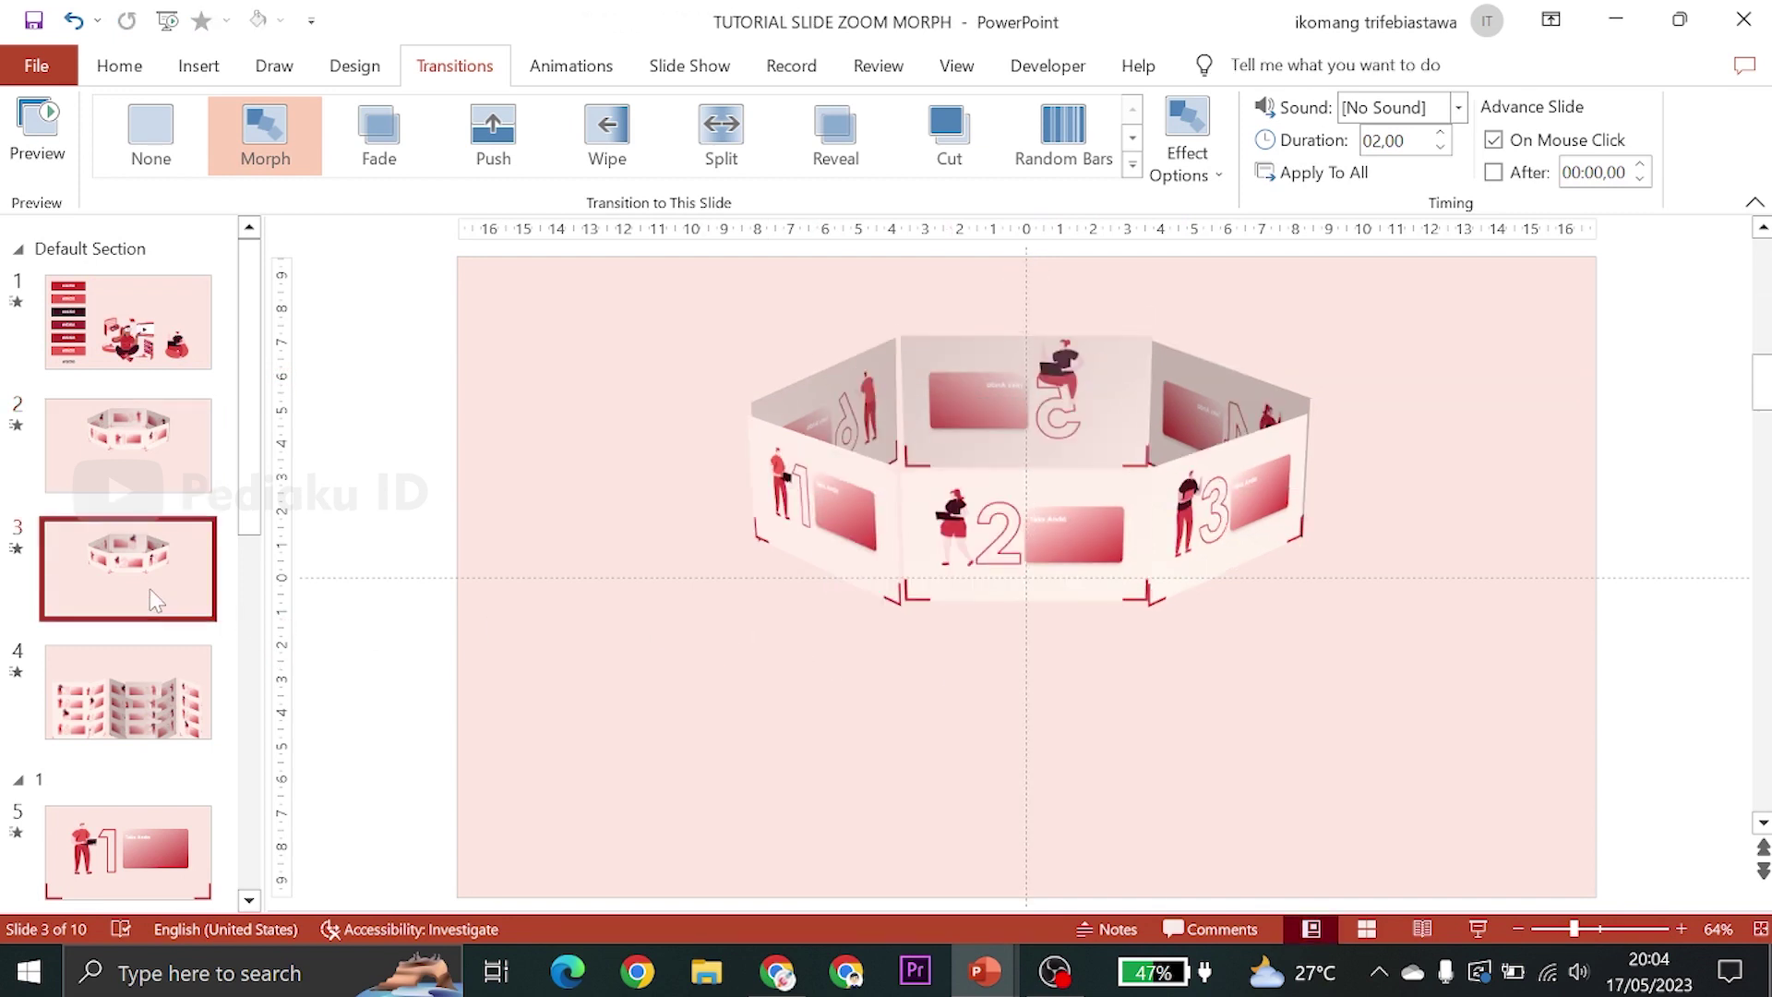
click(783, 475)
shift+click(1013, 500)
shift+click(1245, 501)
right_click(1245, 501)
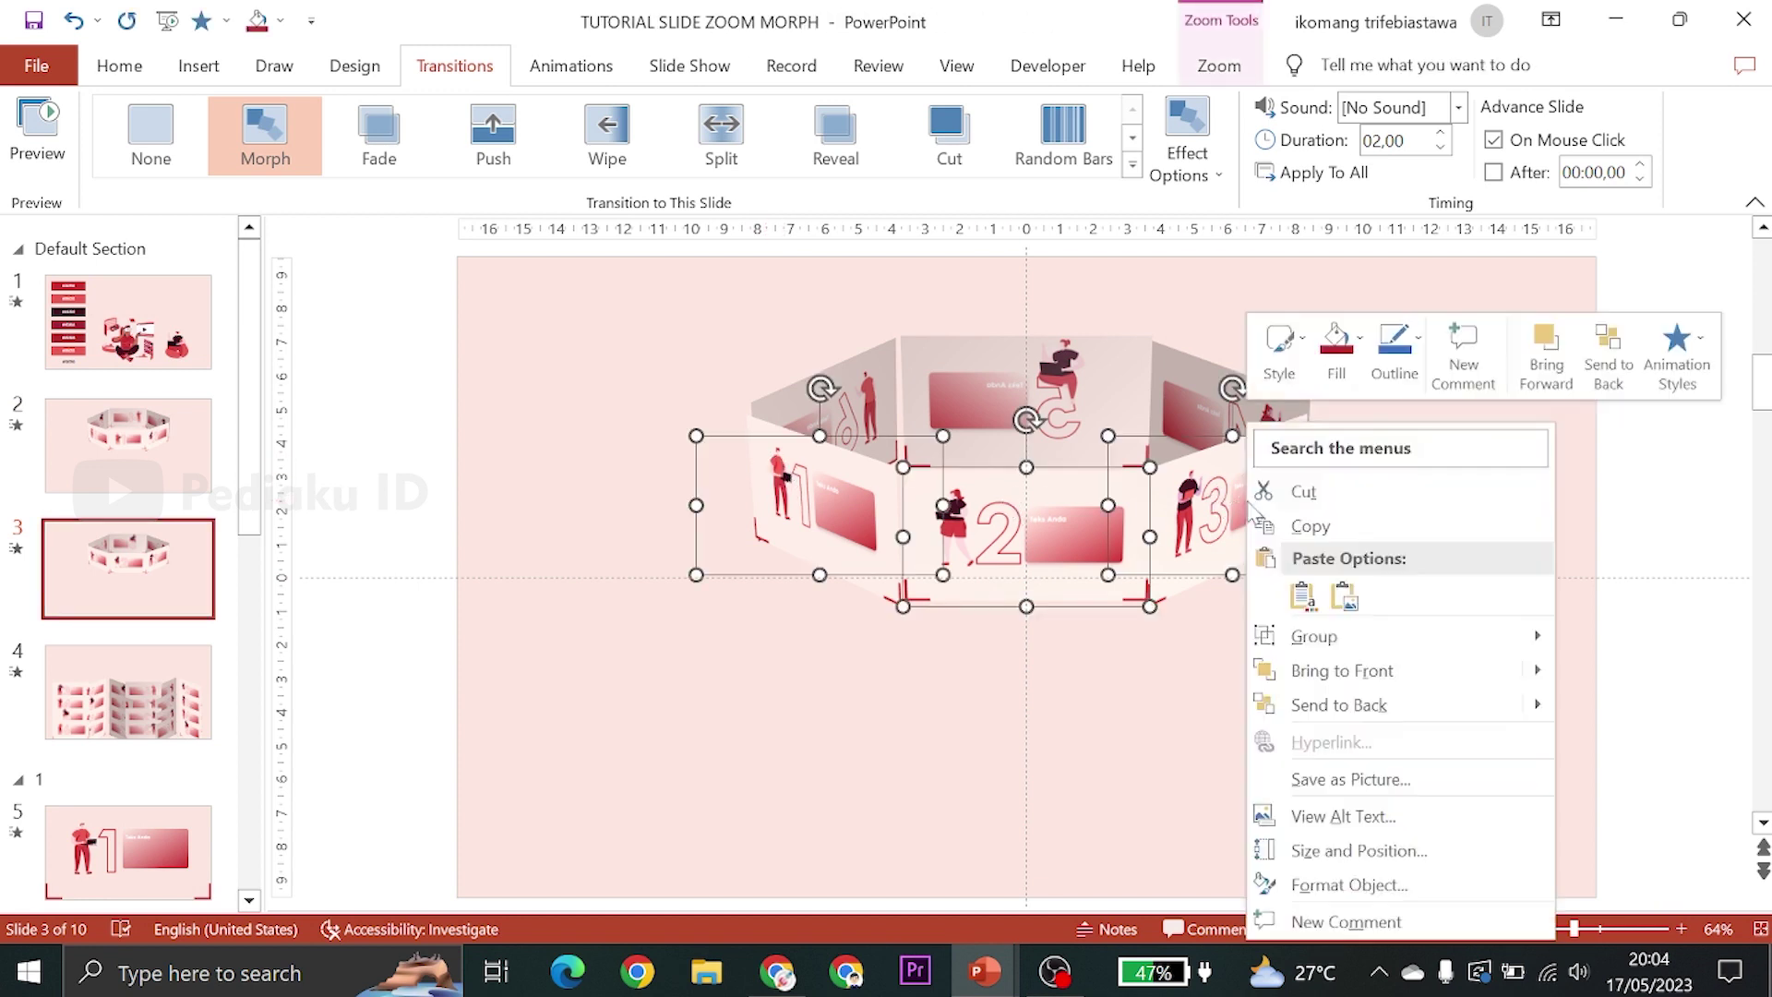
key(Escape)
click(1188, 413)
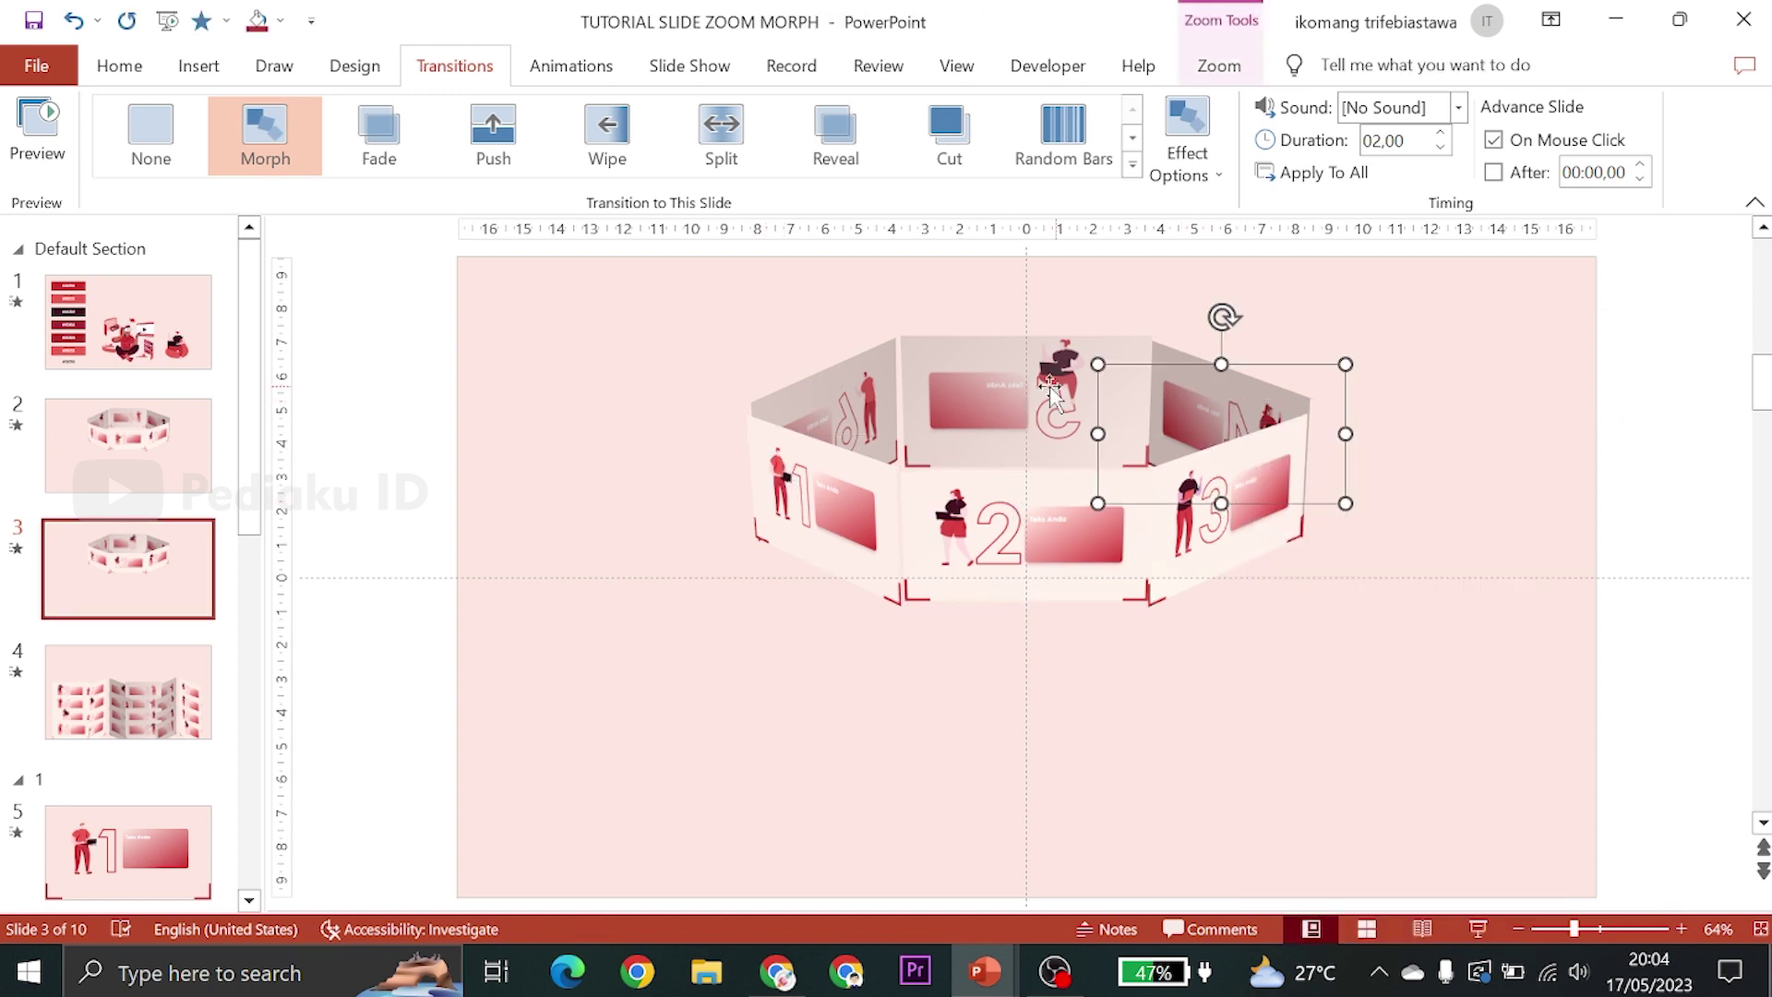
shift+click(1052, 392)
shift+click(858, 380)
right_click(859, 380)
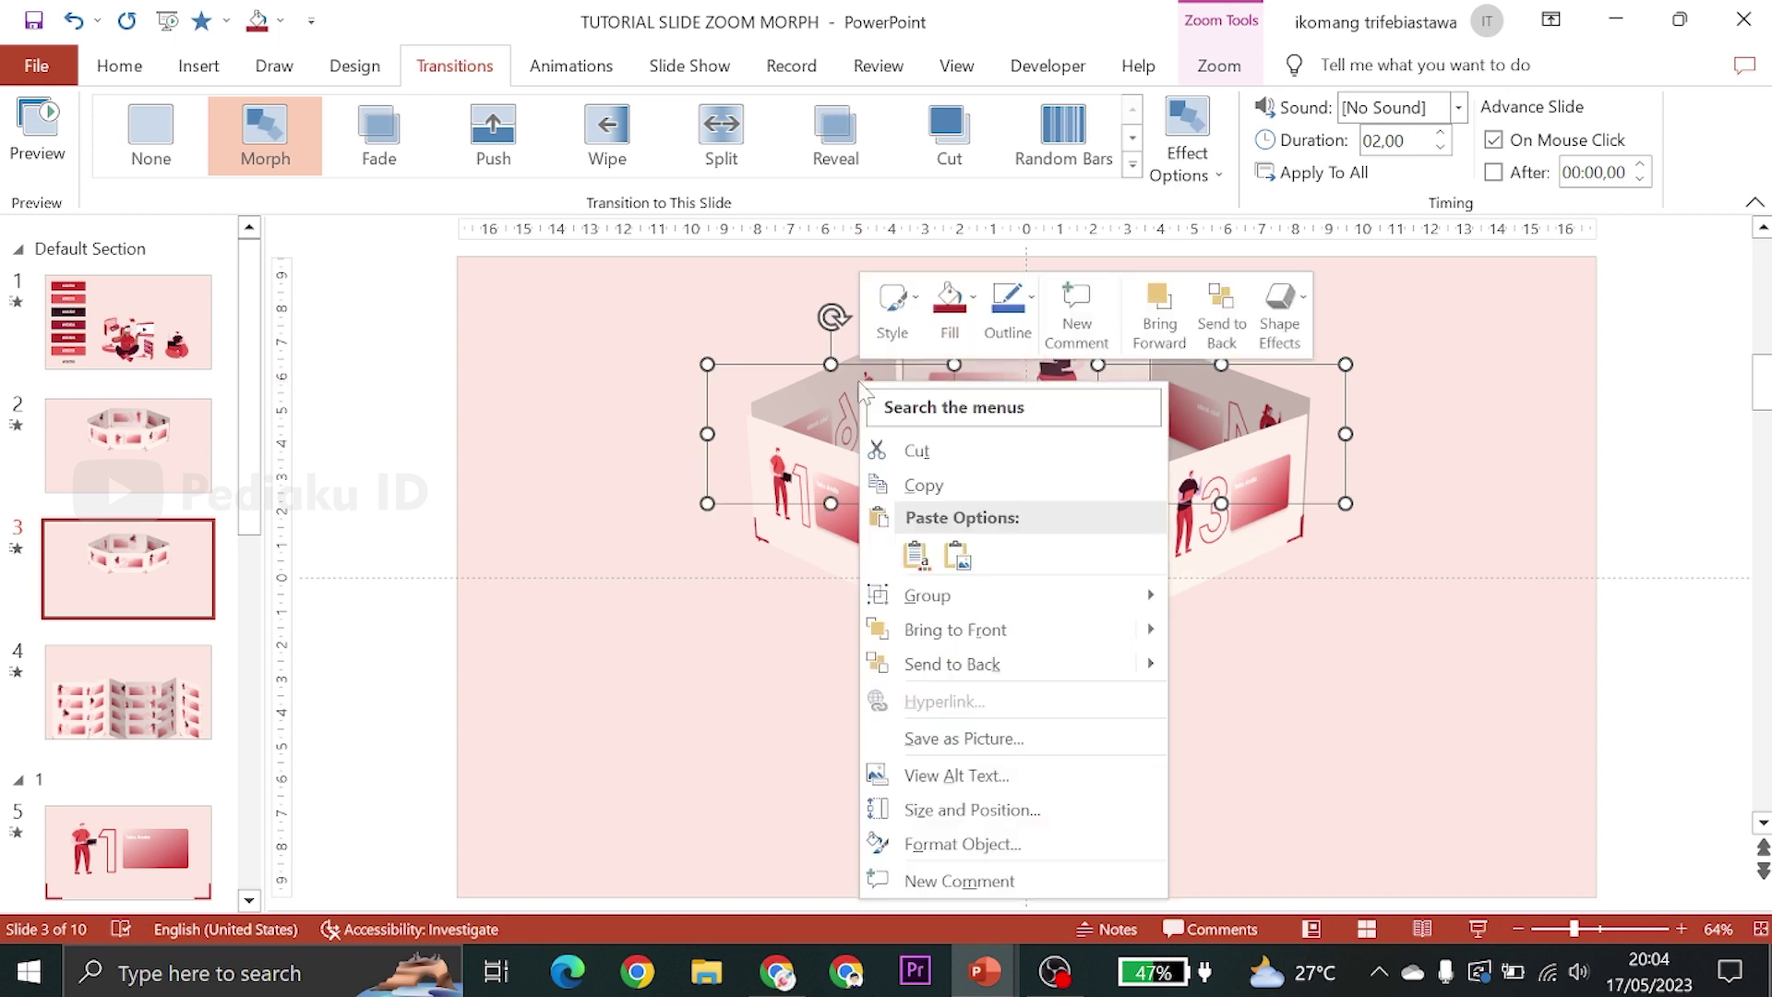
click(724, 787)
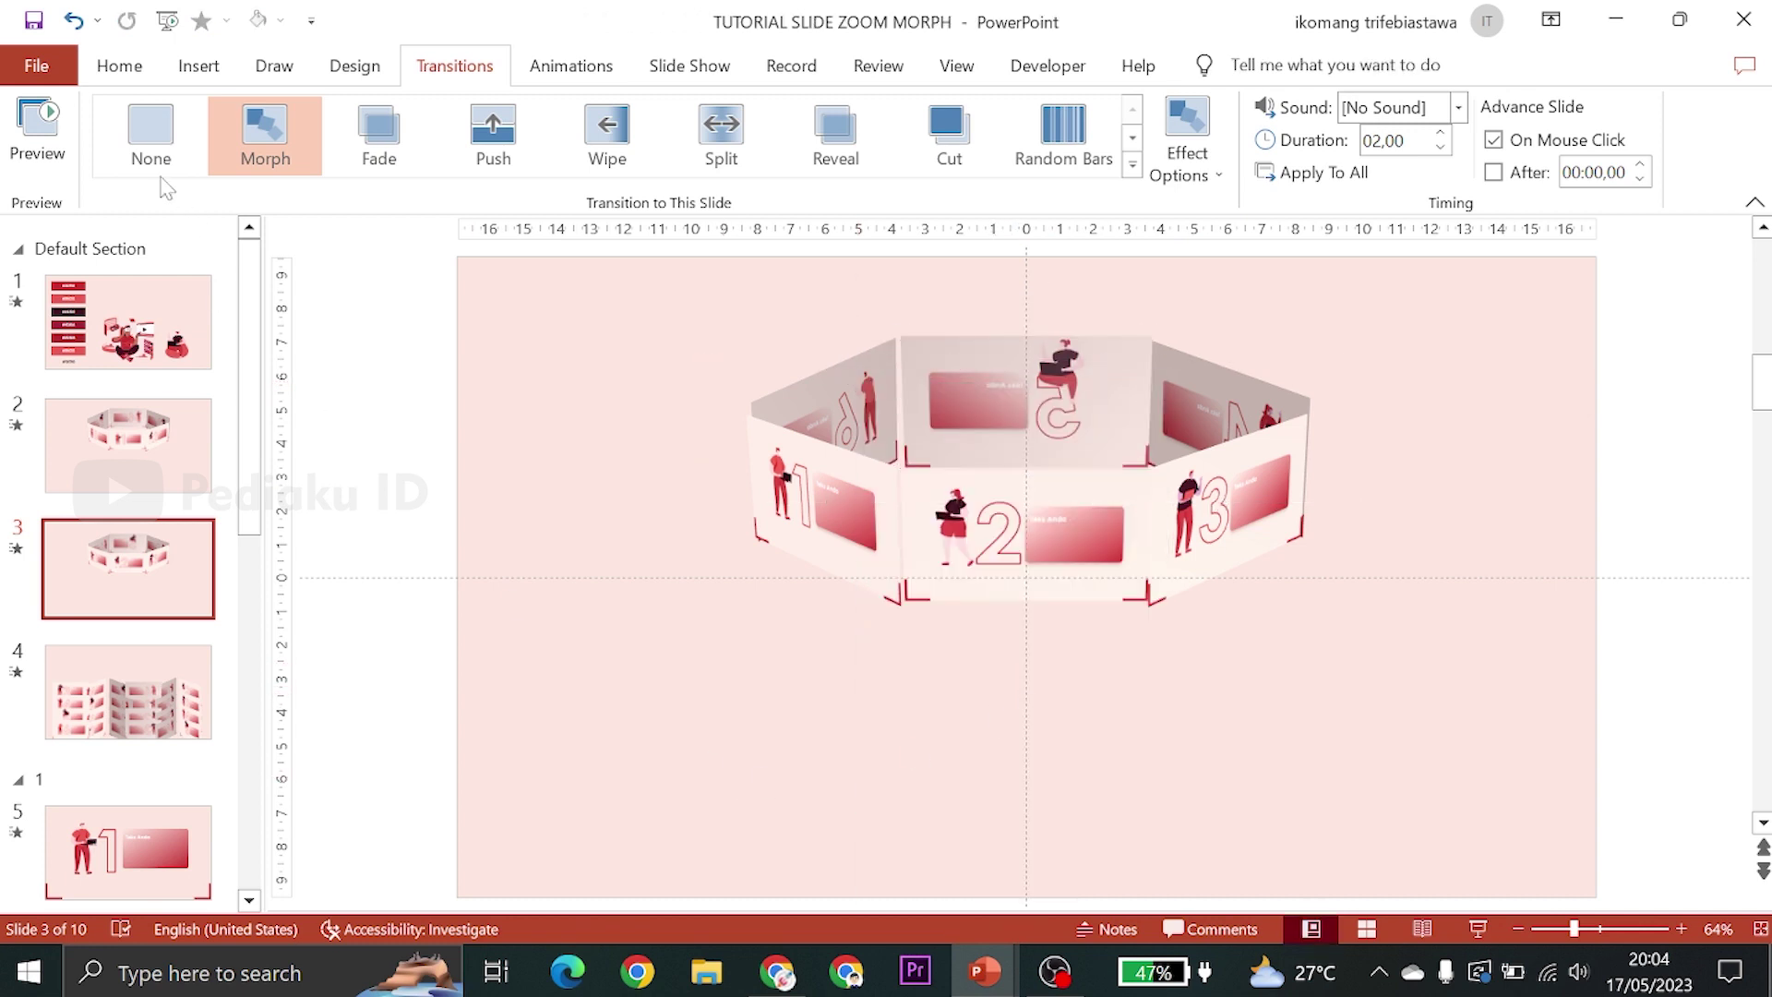
click(54, 143)
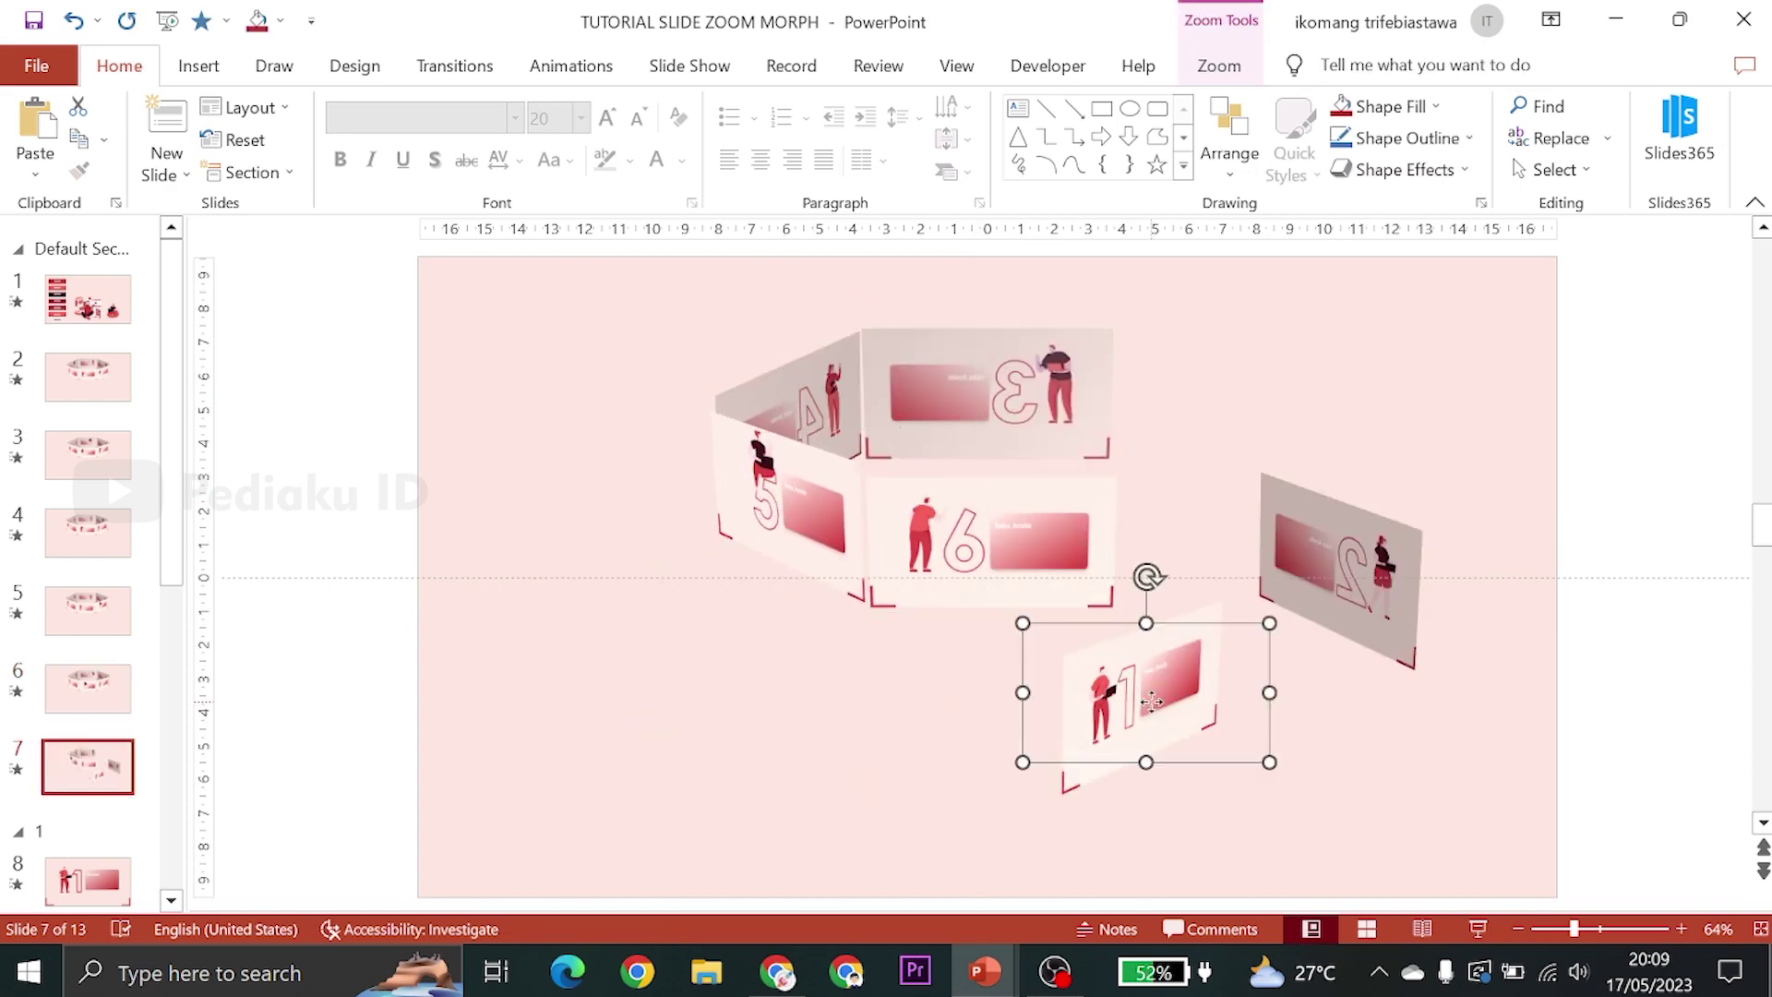
Check the duplicated ring slides starting at slide 2, then return to slide 1
right_click(1151, 702)
click(102, 376)
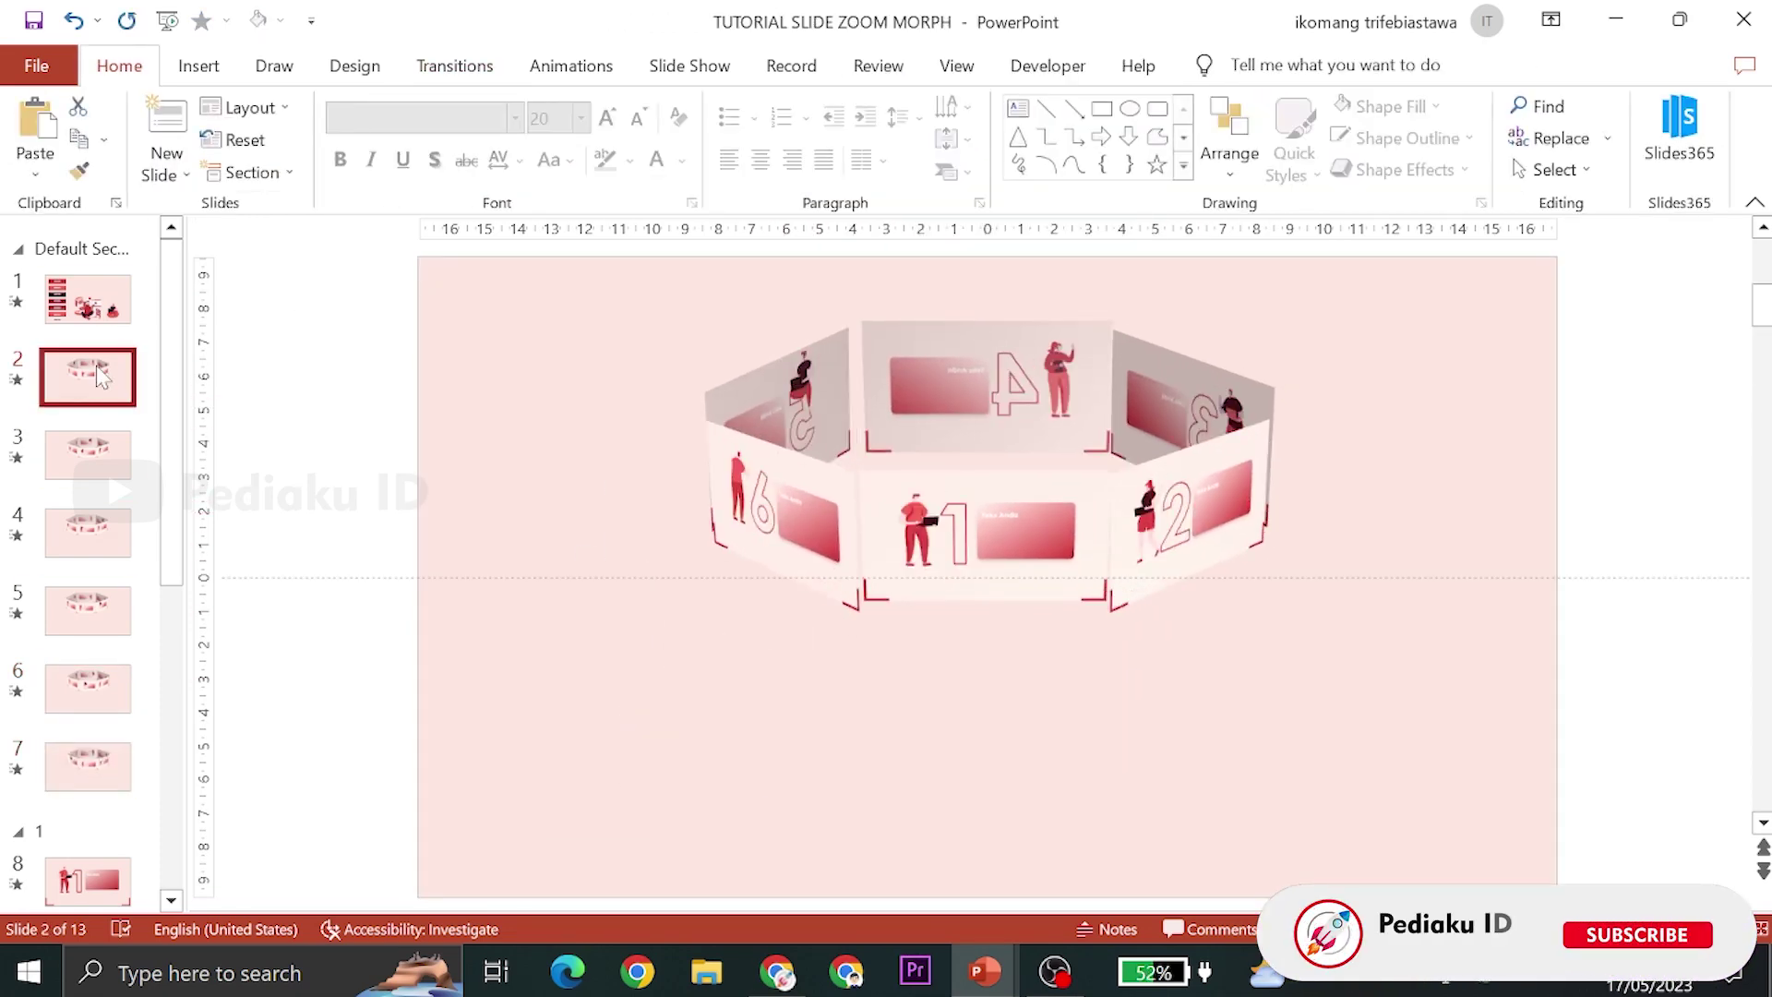
click(88, 299)
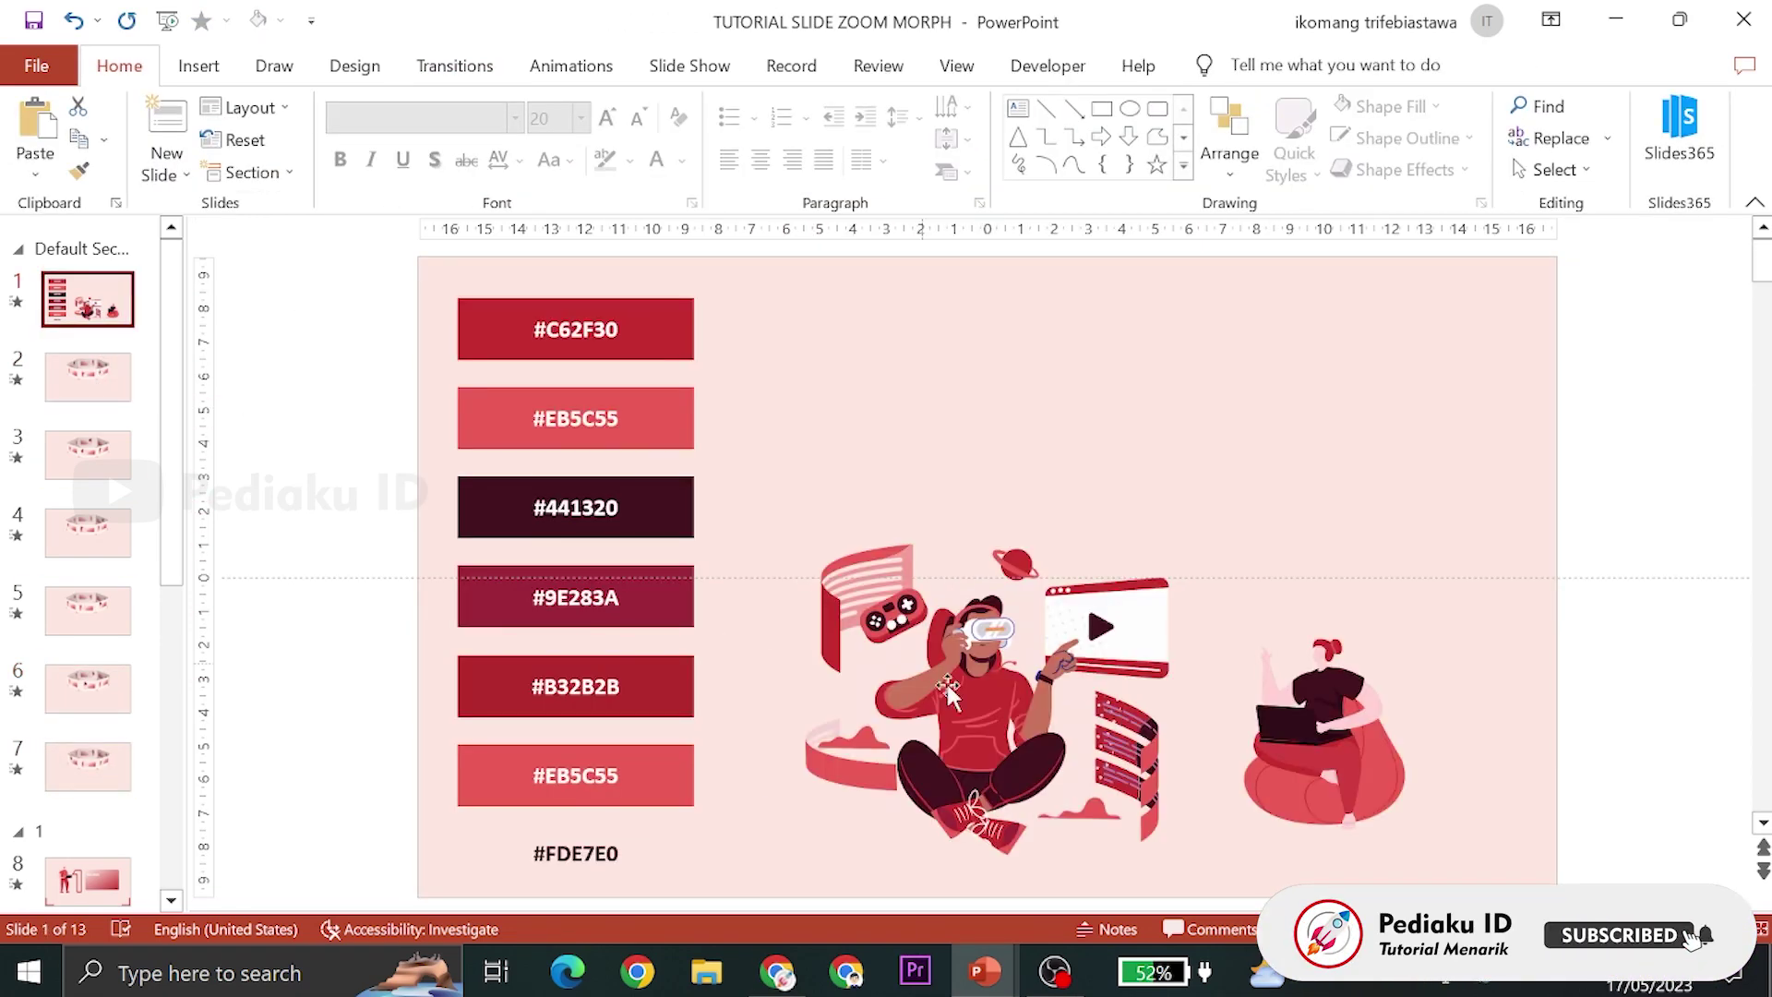
Copy the seated-person illustration from slide 1 onto slide 2 and send it behind the ring
click(1040, 711)
key(ctrl+c)
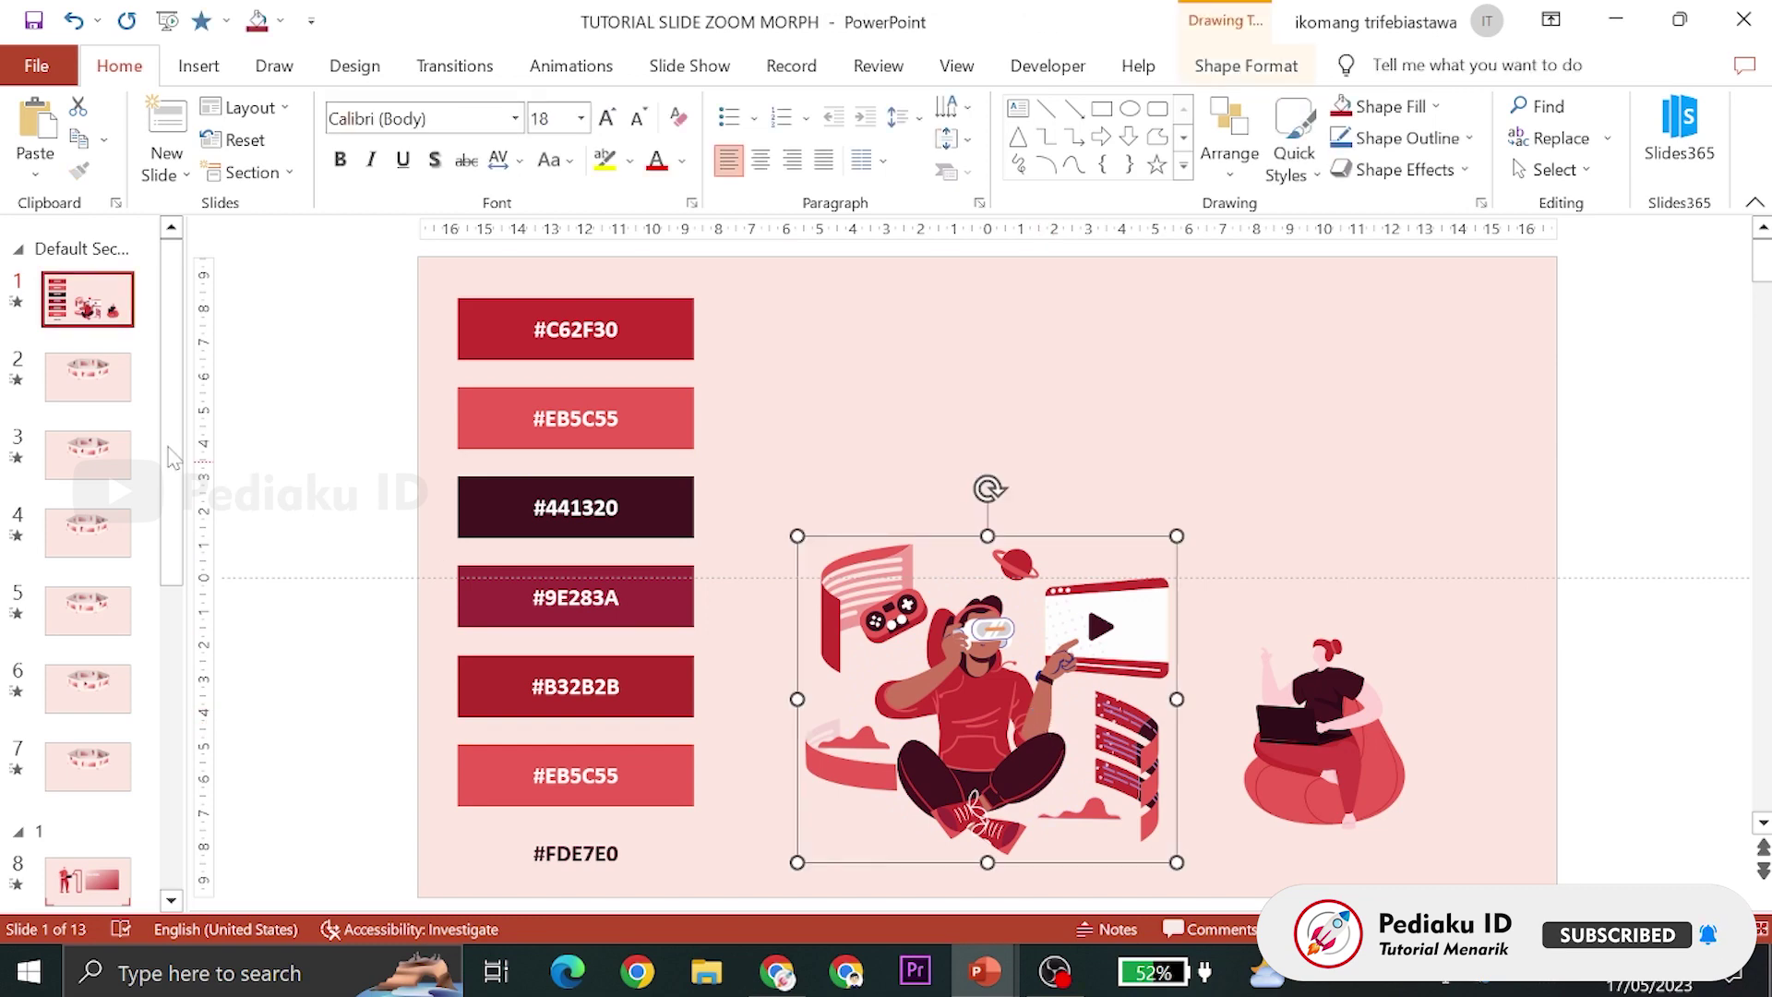
click(88, 377)
key(ctrl+v)
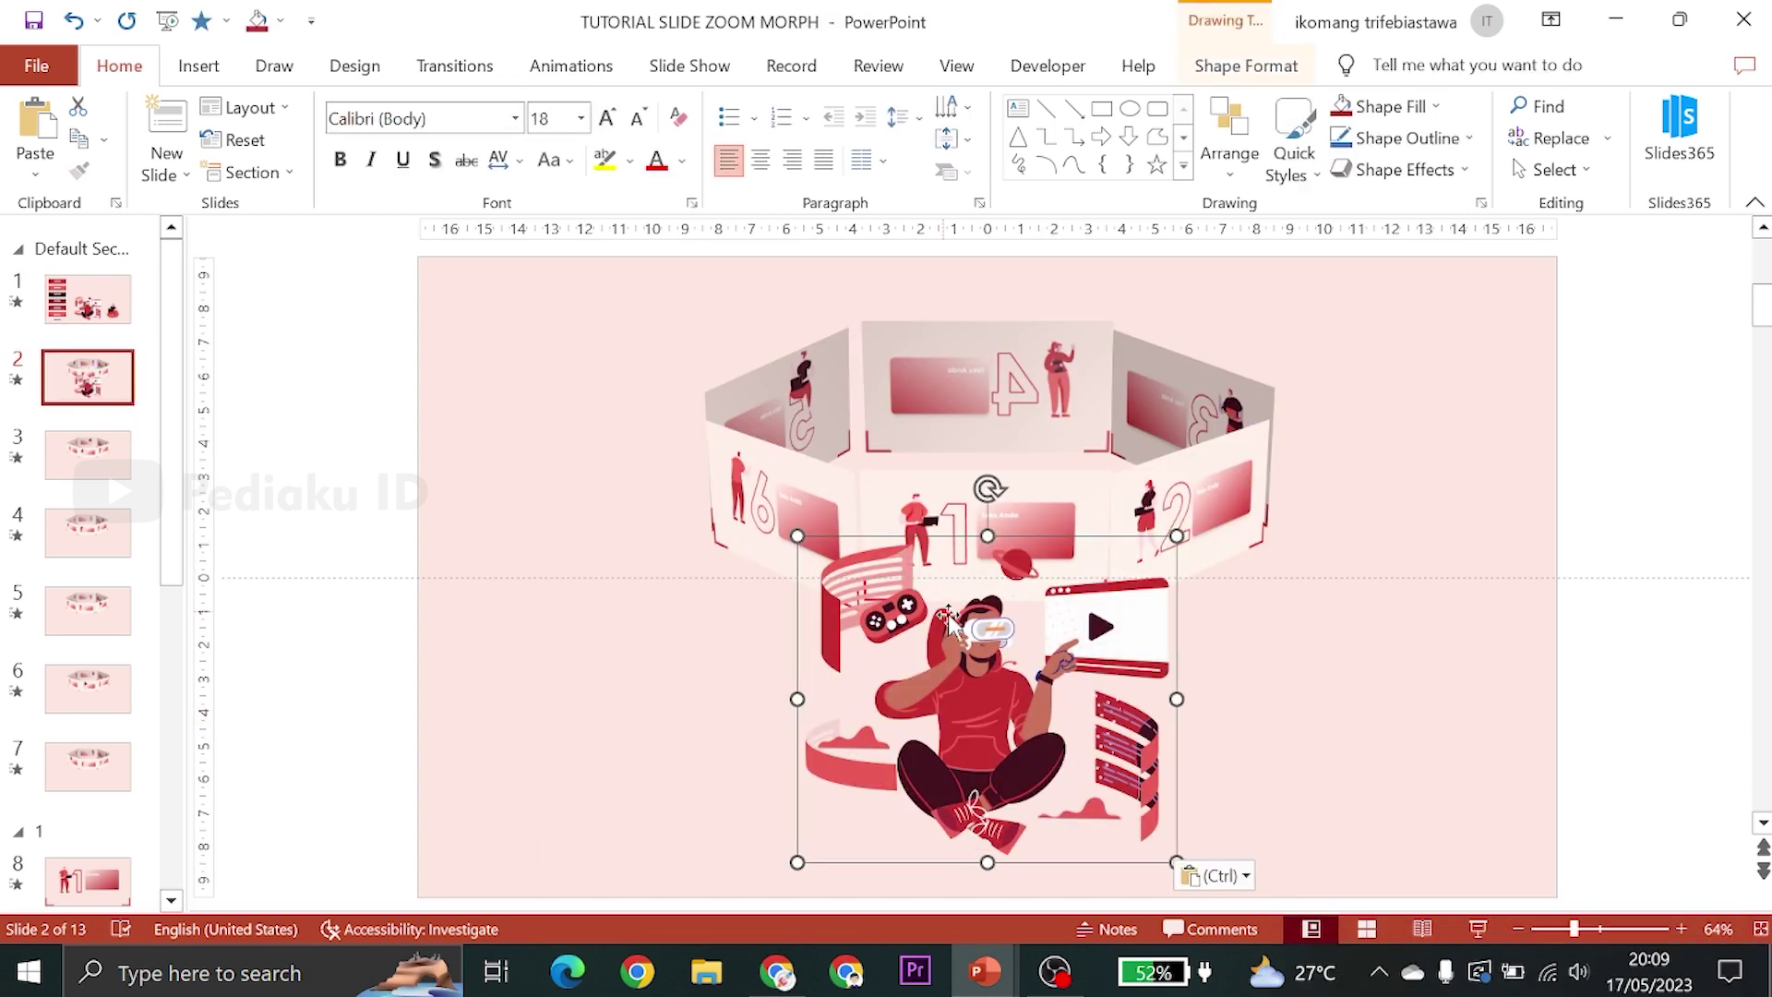
right_click(1013, 646)
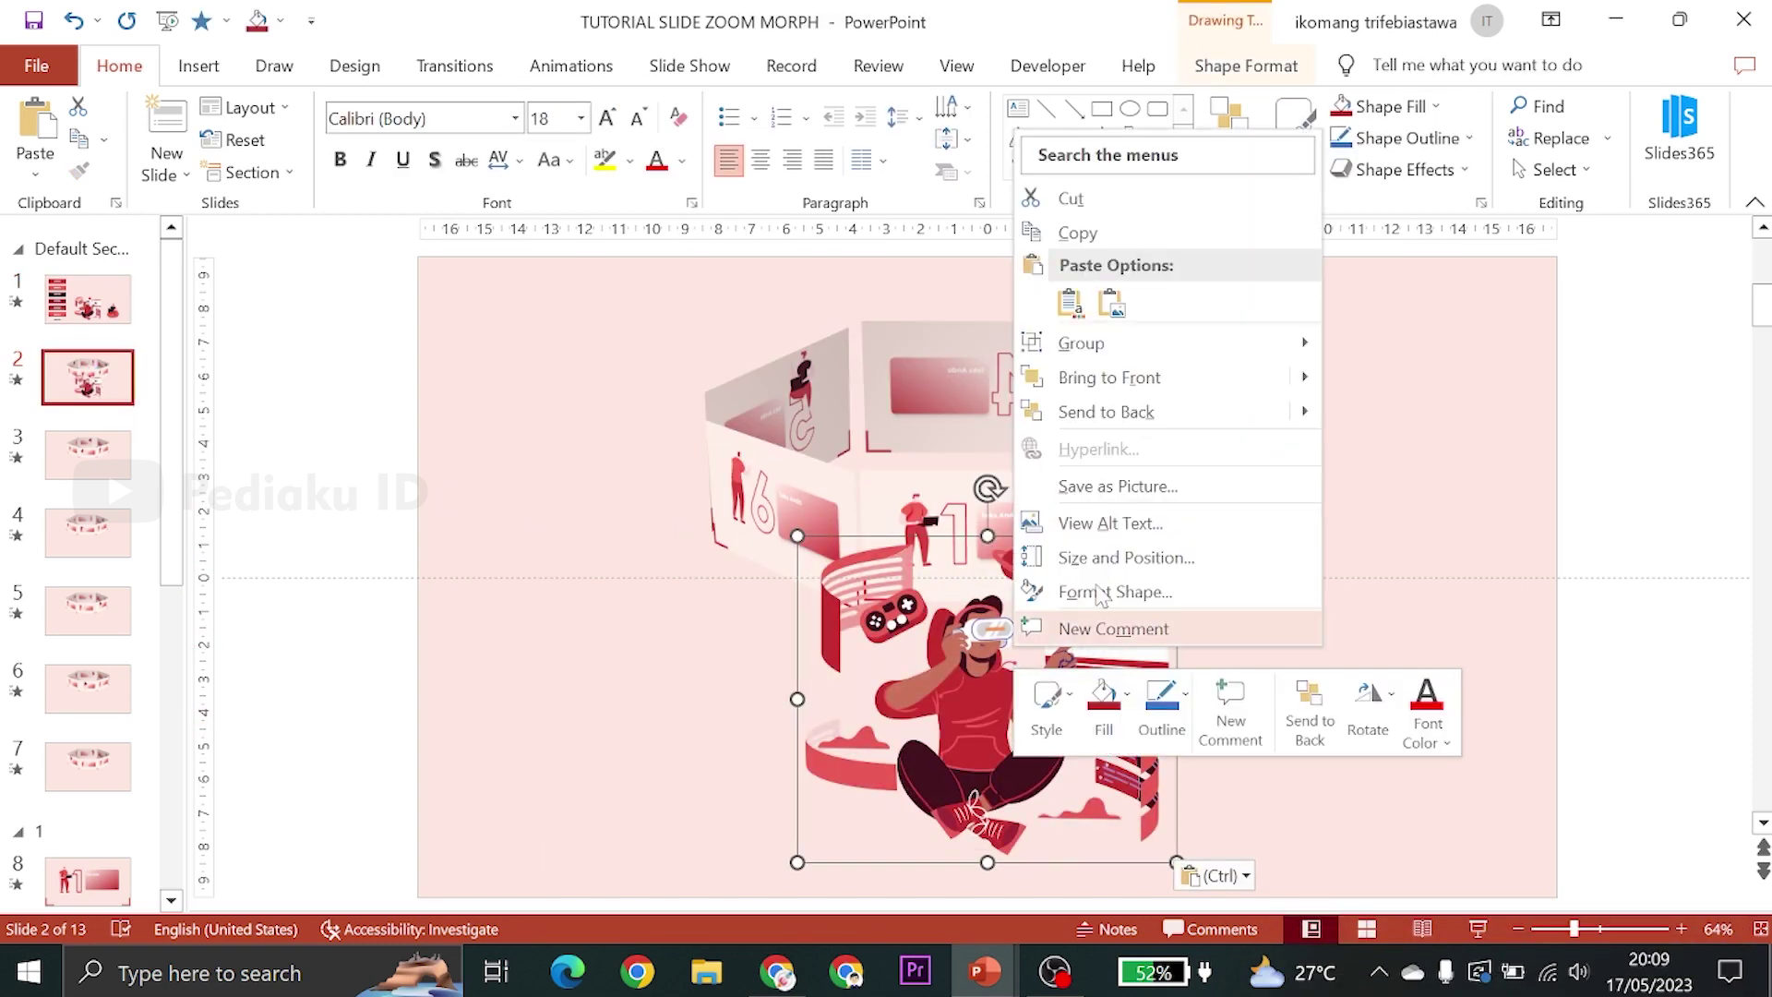
click(1117, 423)
Adjust the layering of slide 2's three back ring panels, including panel 4, relative to the illustration
click(955, 397)
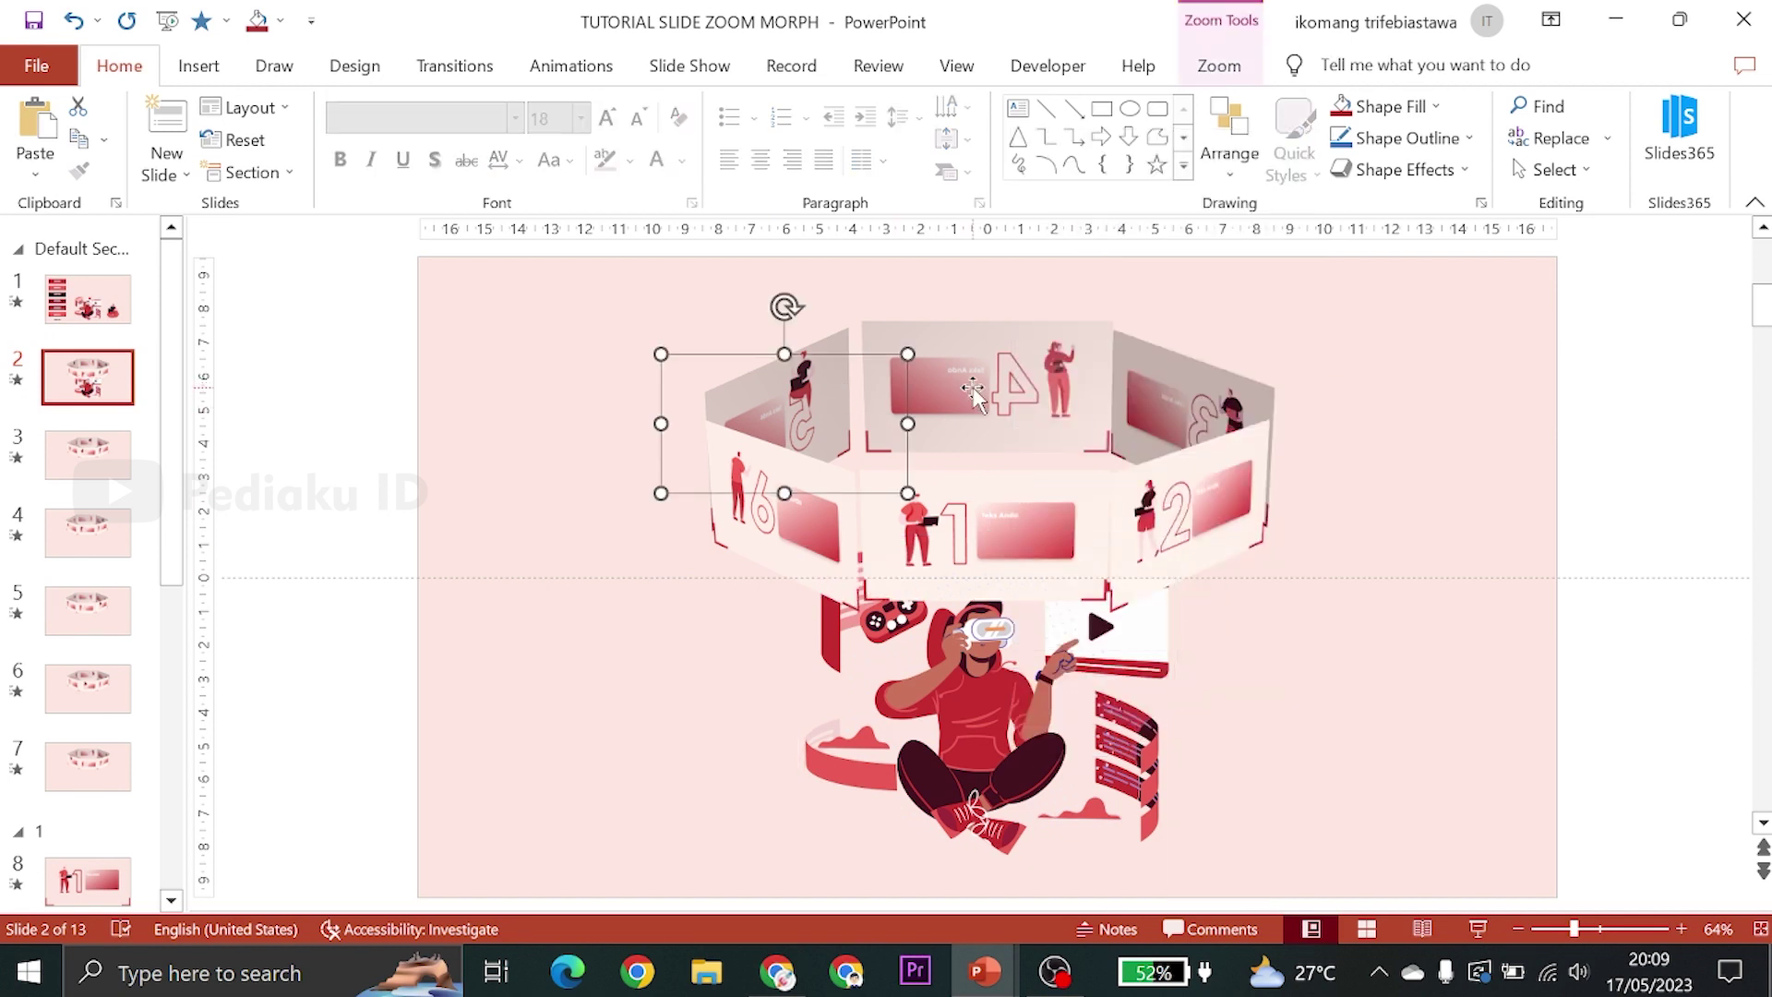
shift+click(972, 392)
shift+click(1144, 420)
right_click(1149, 406)
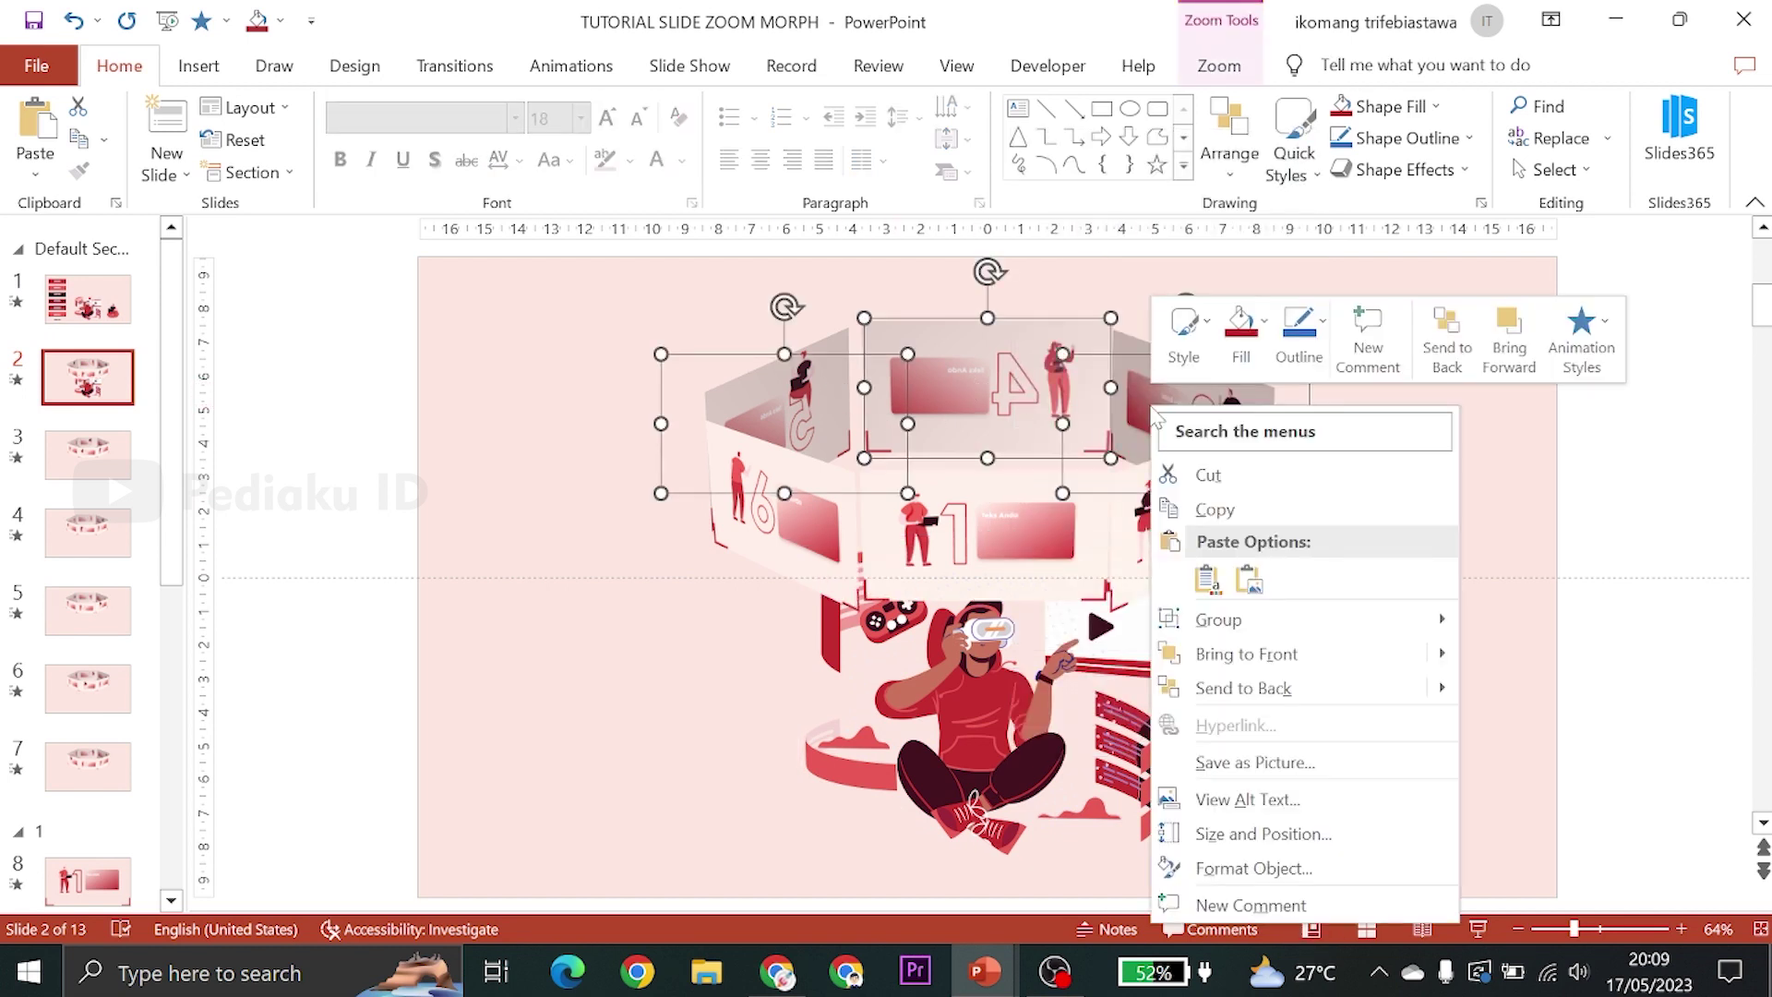
click(1334, 692)
Copy the illustration from slide 2 and paste it onto slide 3
click(1329, 613)
click(997, 669)
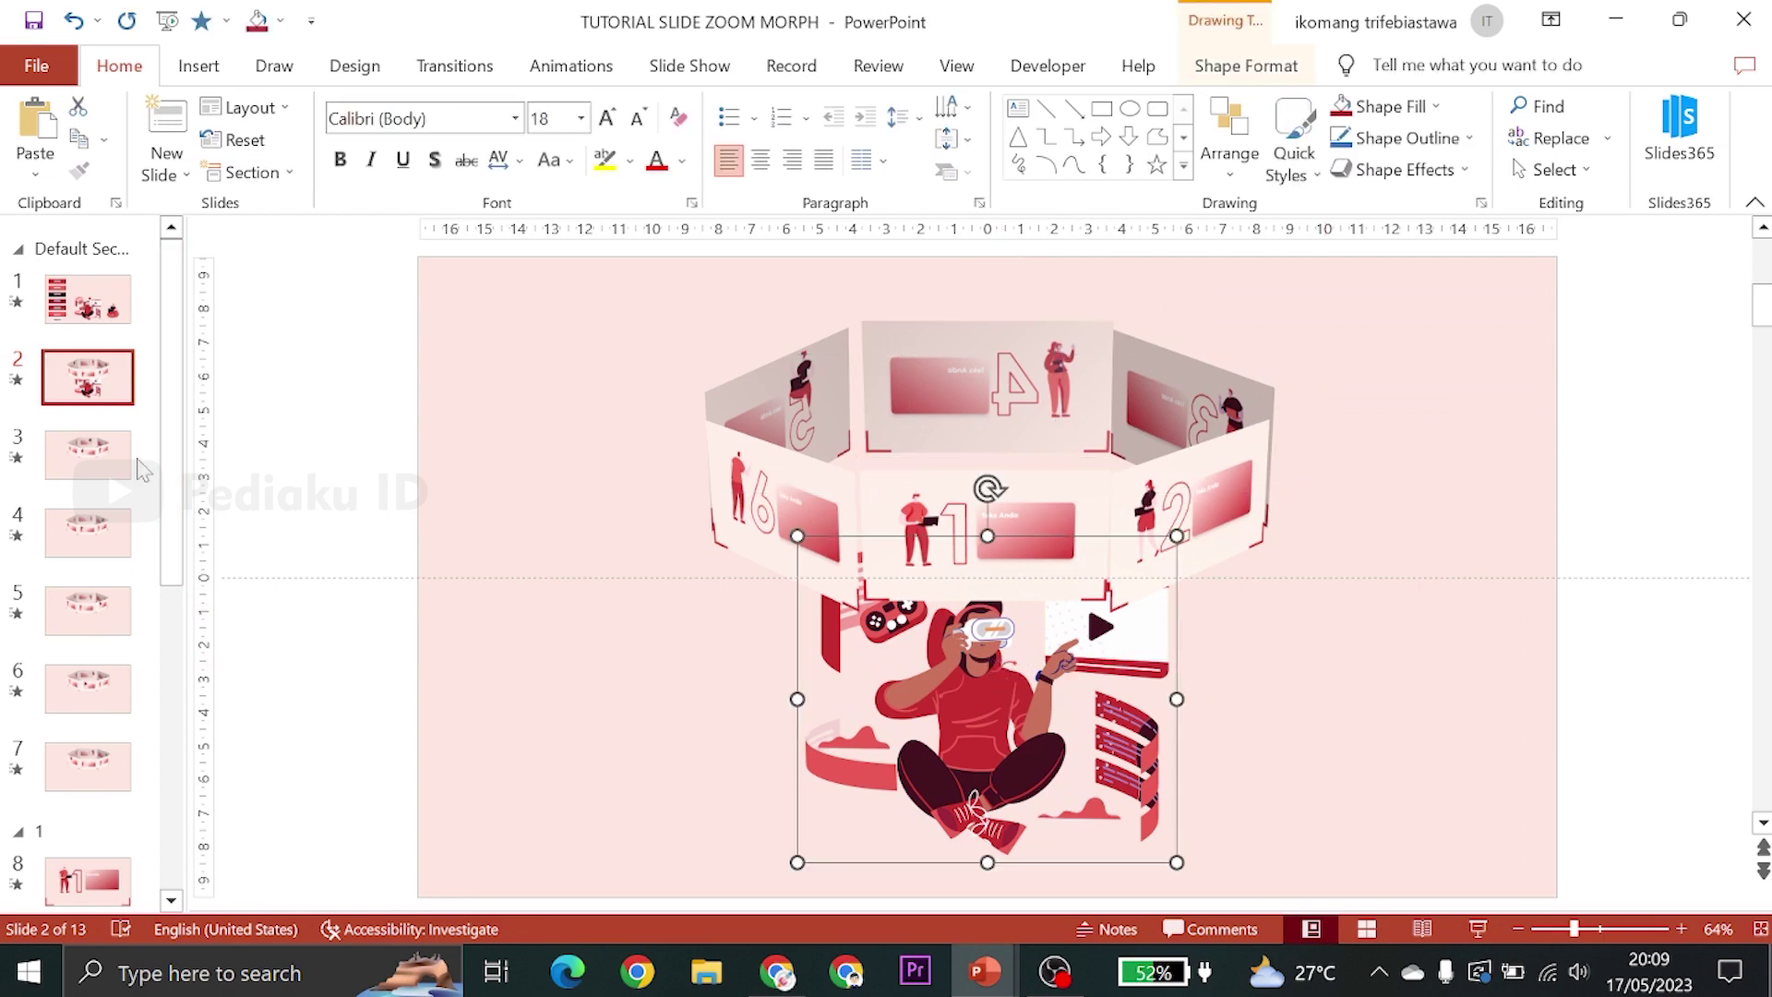
key(ctrl+c)
click(98, 446)
key(ctrl+v)
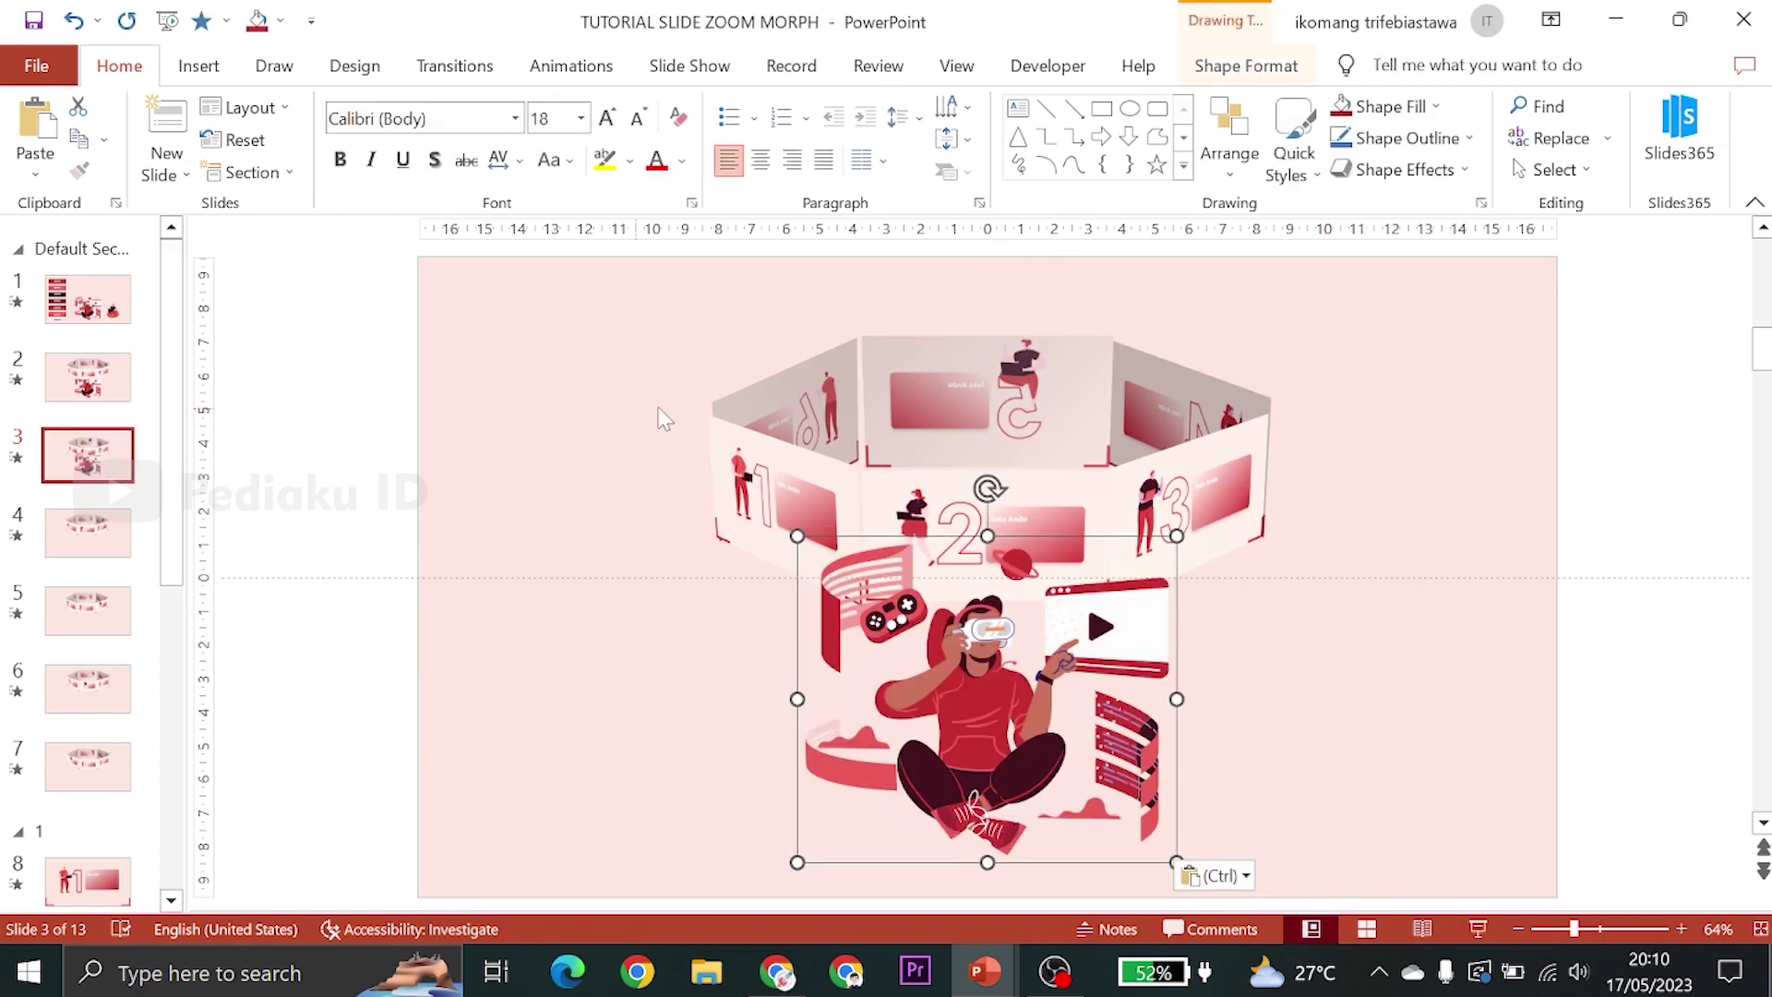
Copy the back ring panels with the illustration and paste them onto slides 4, 5, 6 and 7
shift+click(782, 399)
shift+click(966, 384)
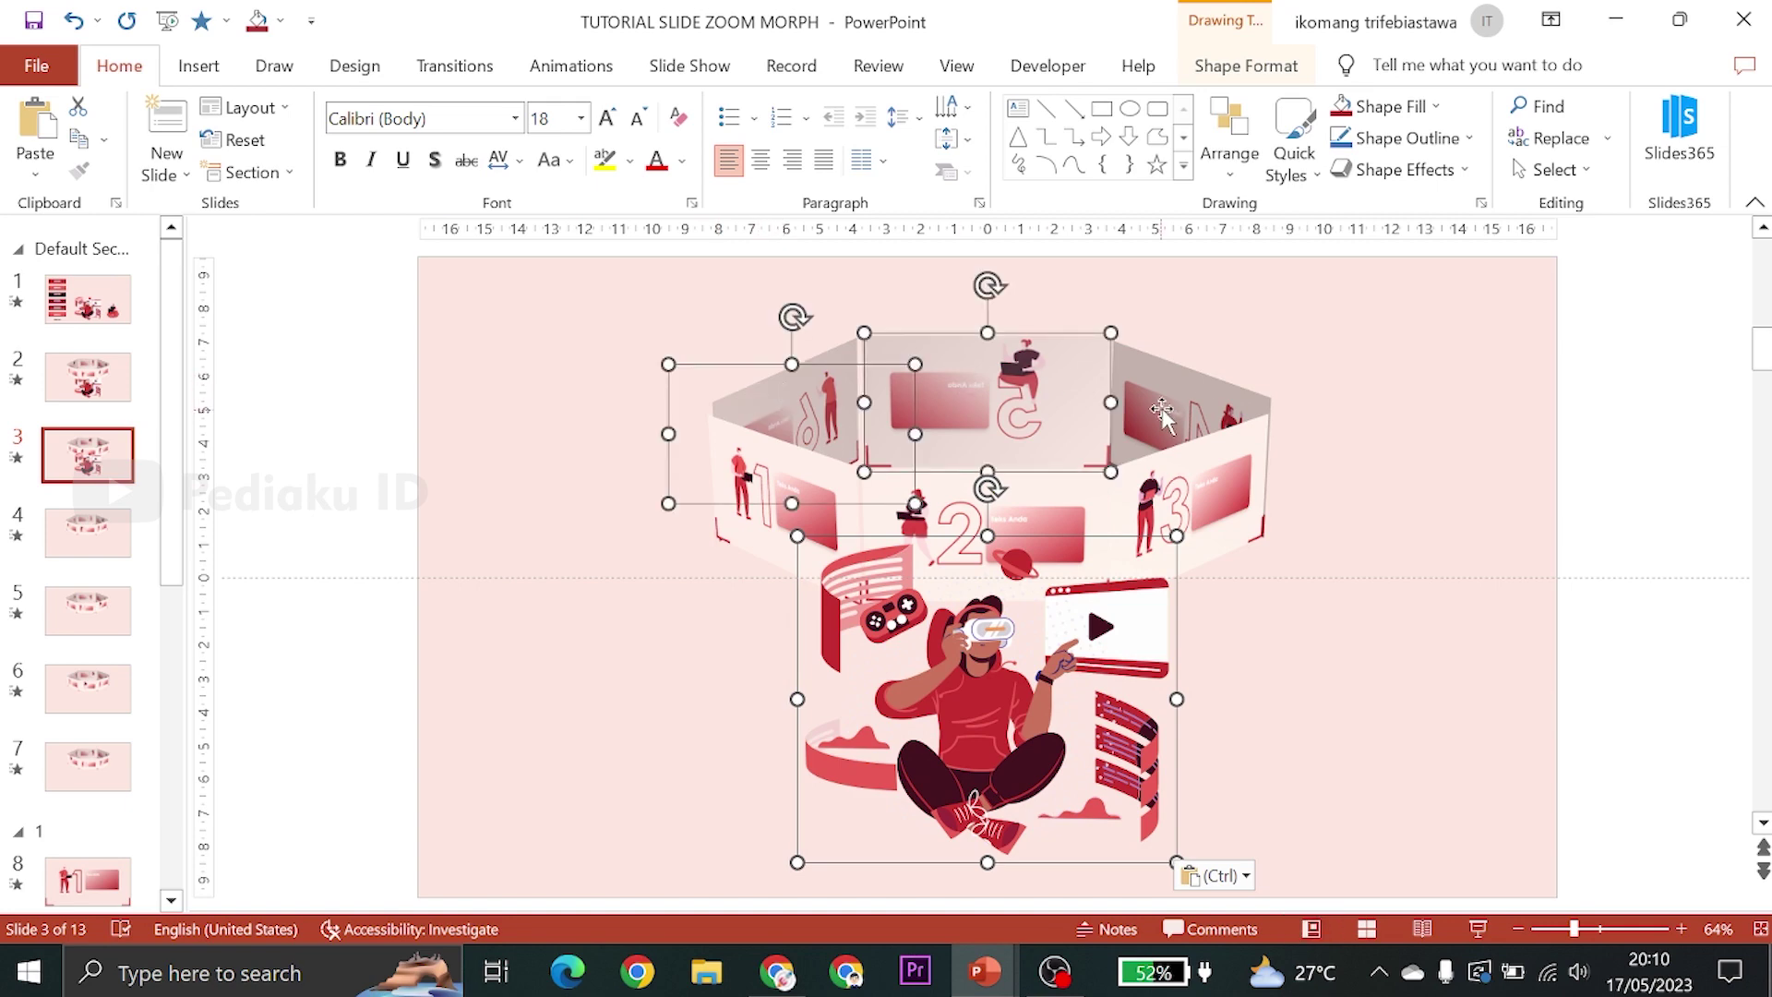
shift+click(1163, 415)
right_click(1198, 402)
key(ctrl+c)
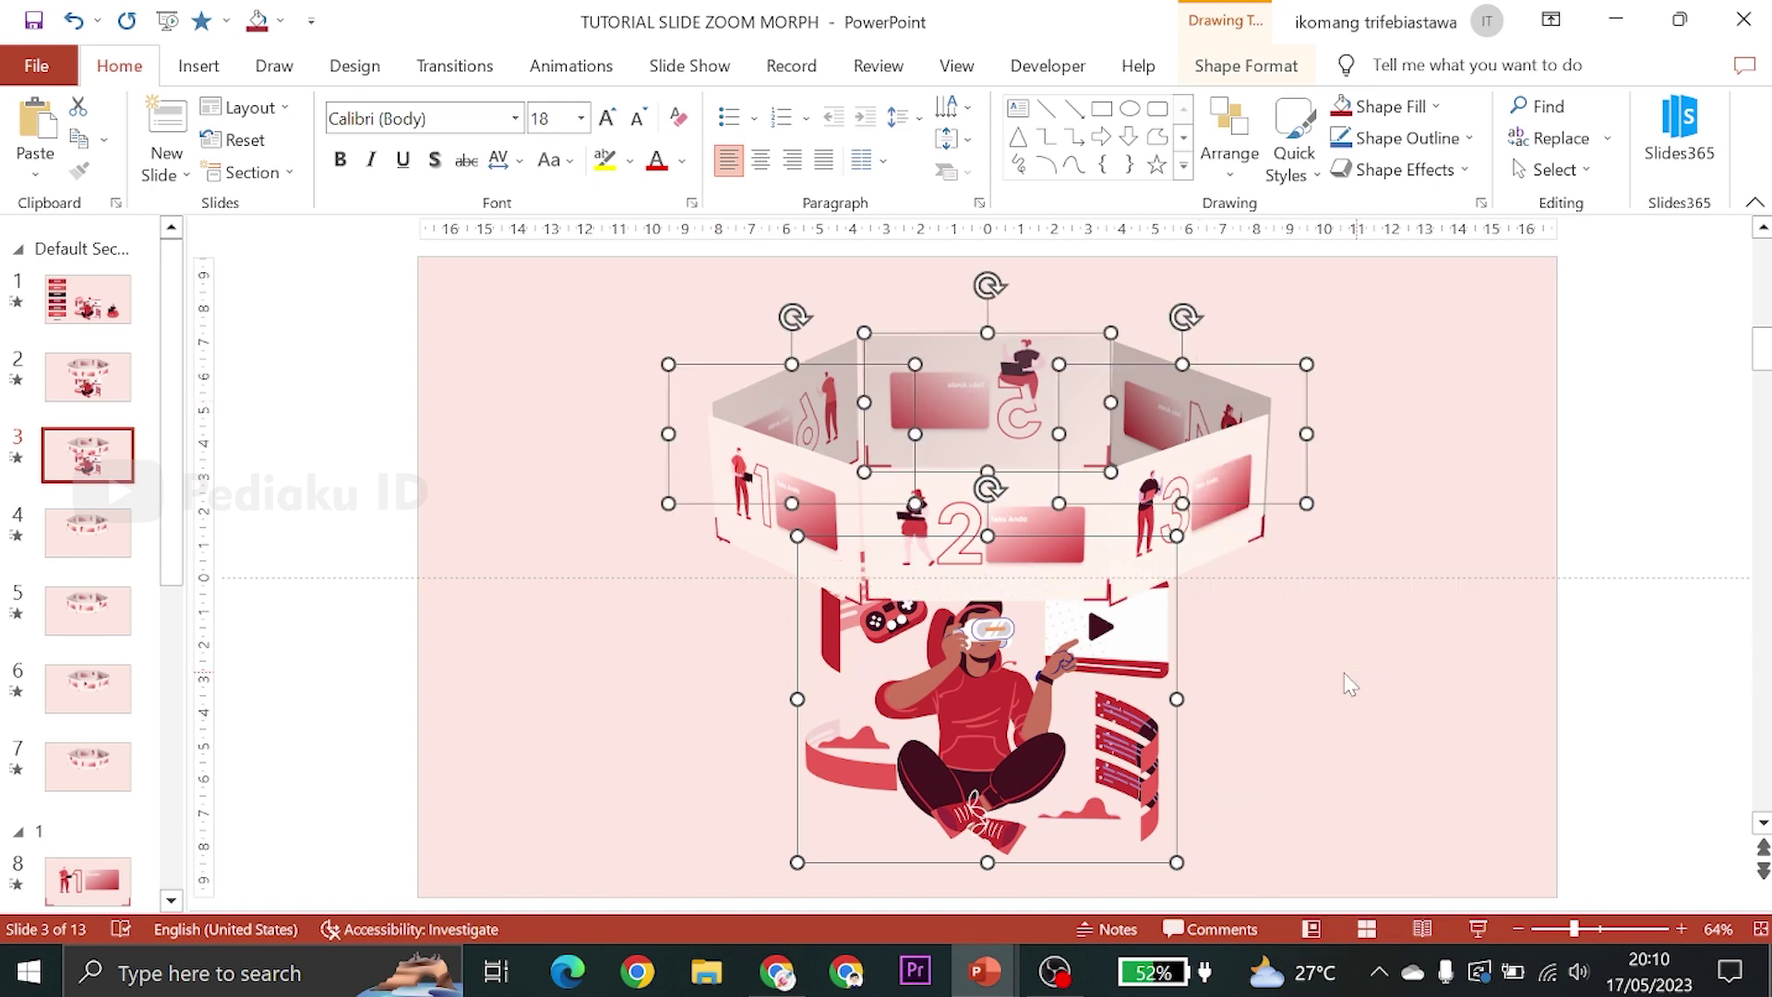
key(Page_Down)
key(ctrl+v)
key(Page_Down)
key(ctrl+v)
key(Page_Down)
key(ctrl+v)
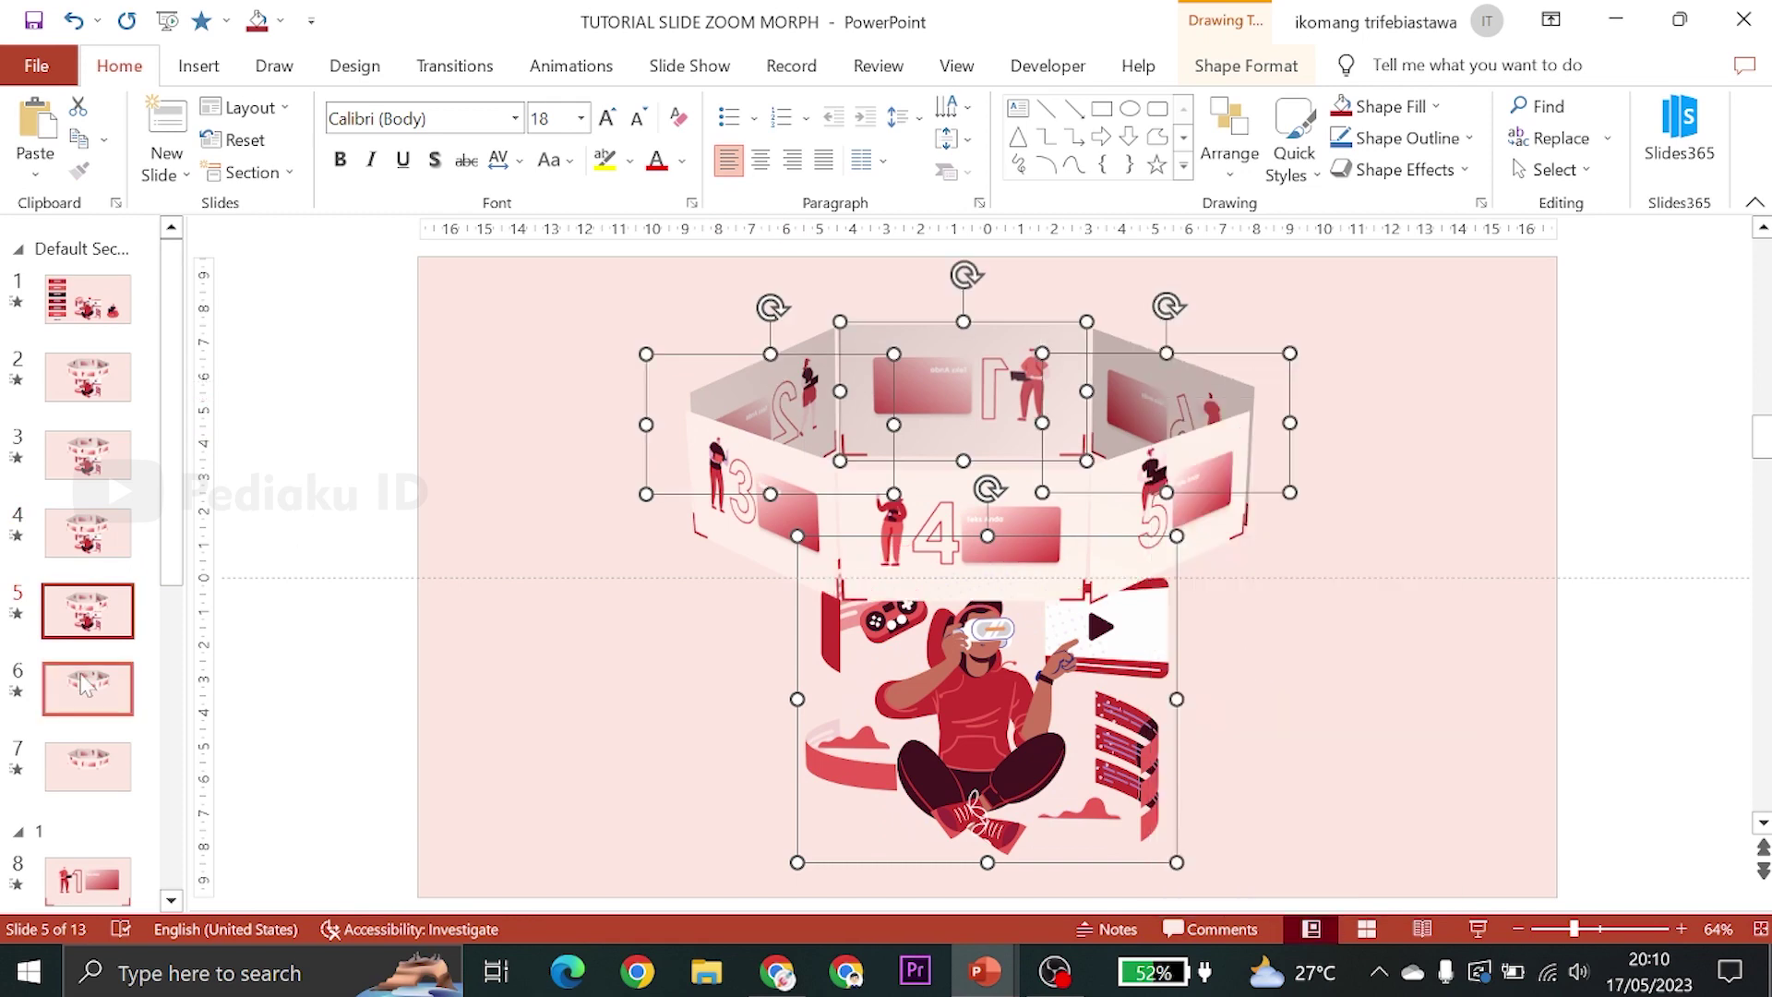
key(Page_Down)
key(ctrl+v)
Review slides 5, 4 and 2 to check the pasted illustration
click(87, 610)
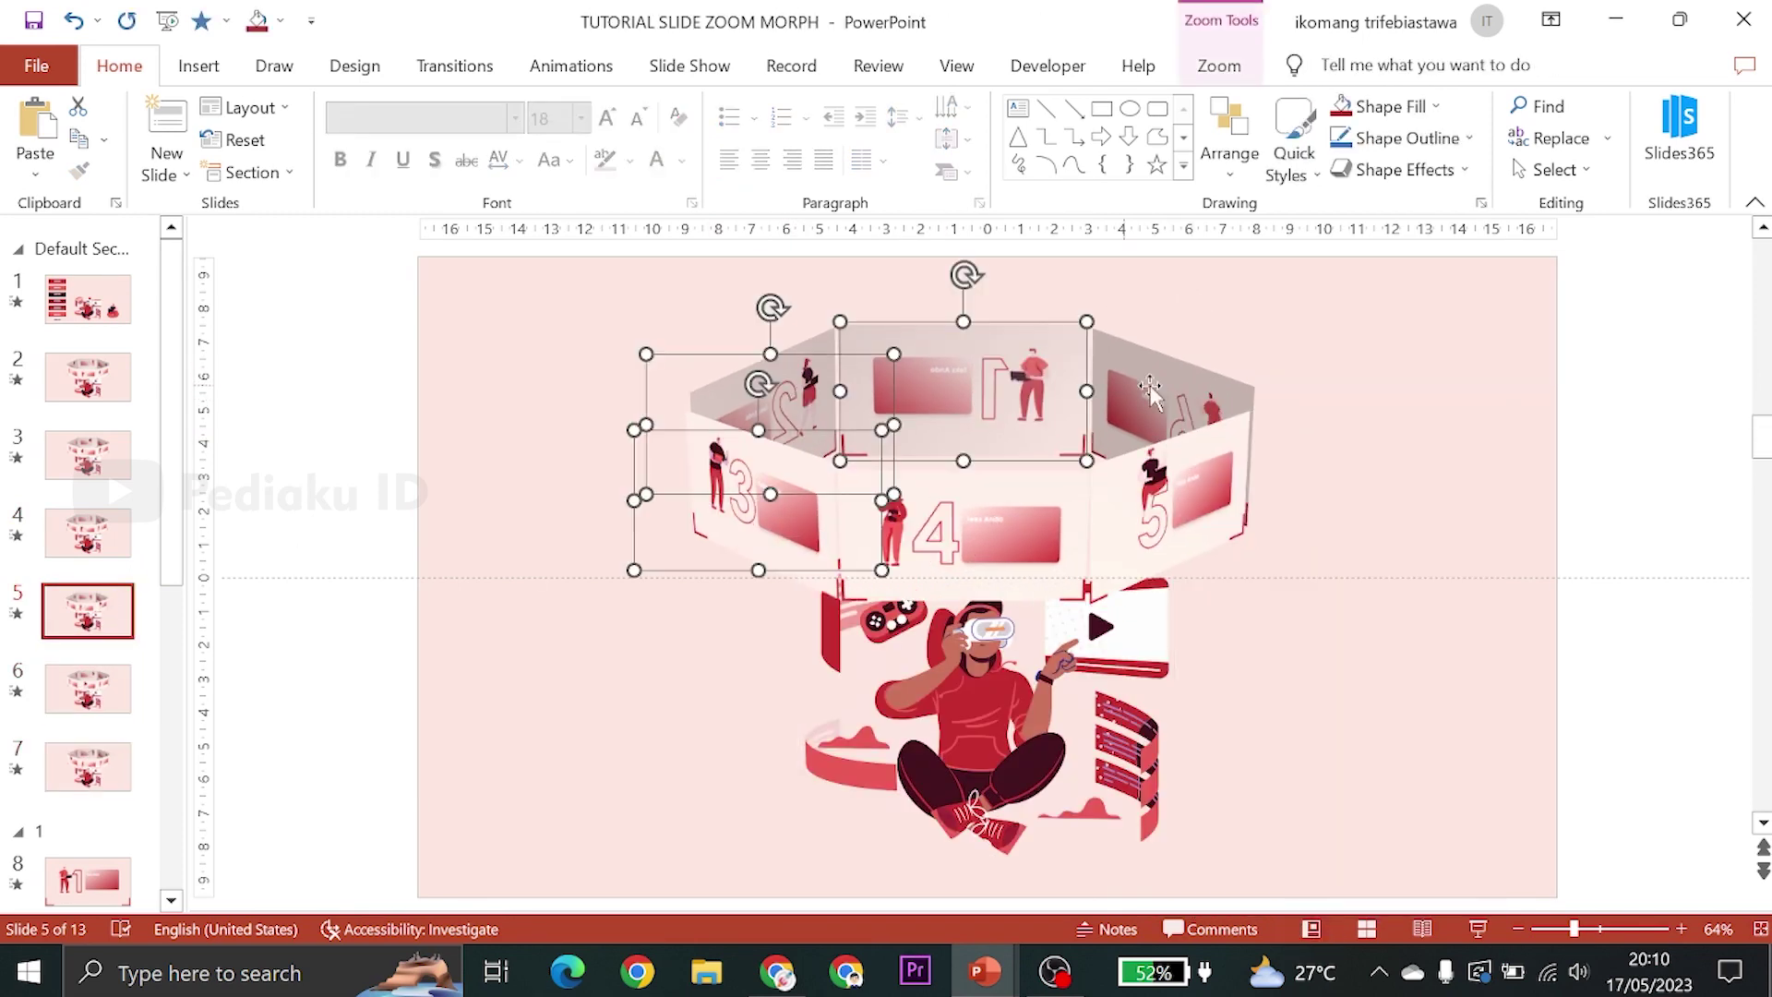
click(88, 533)
click(108, 387)
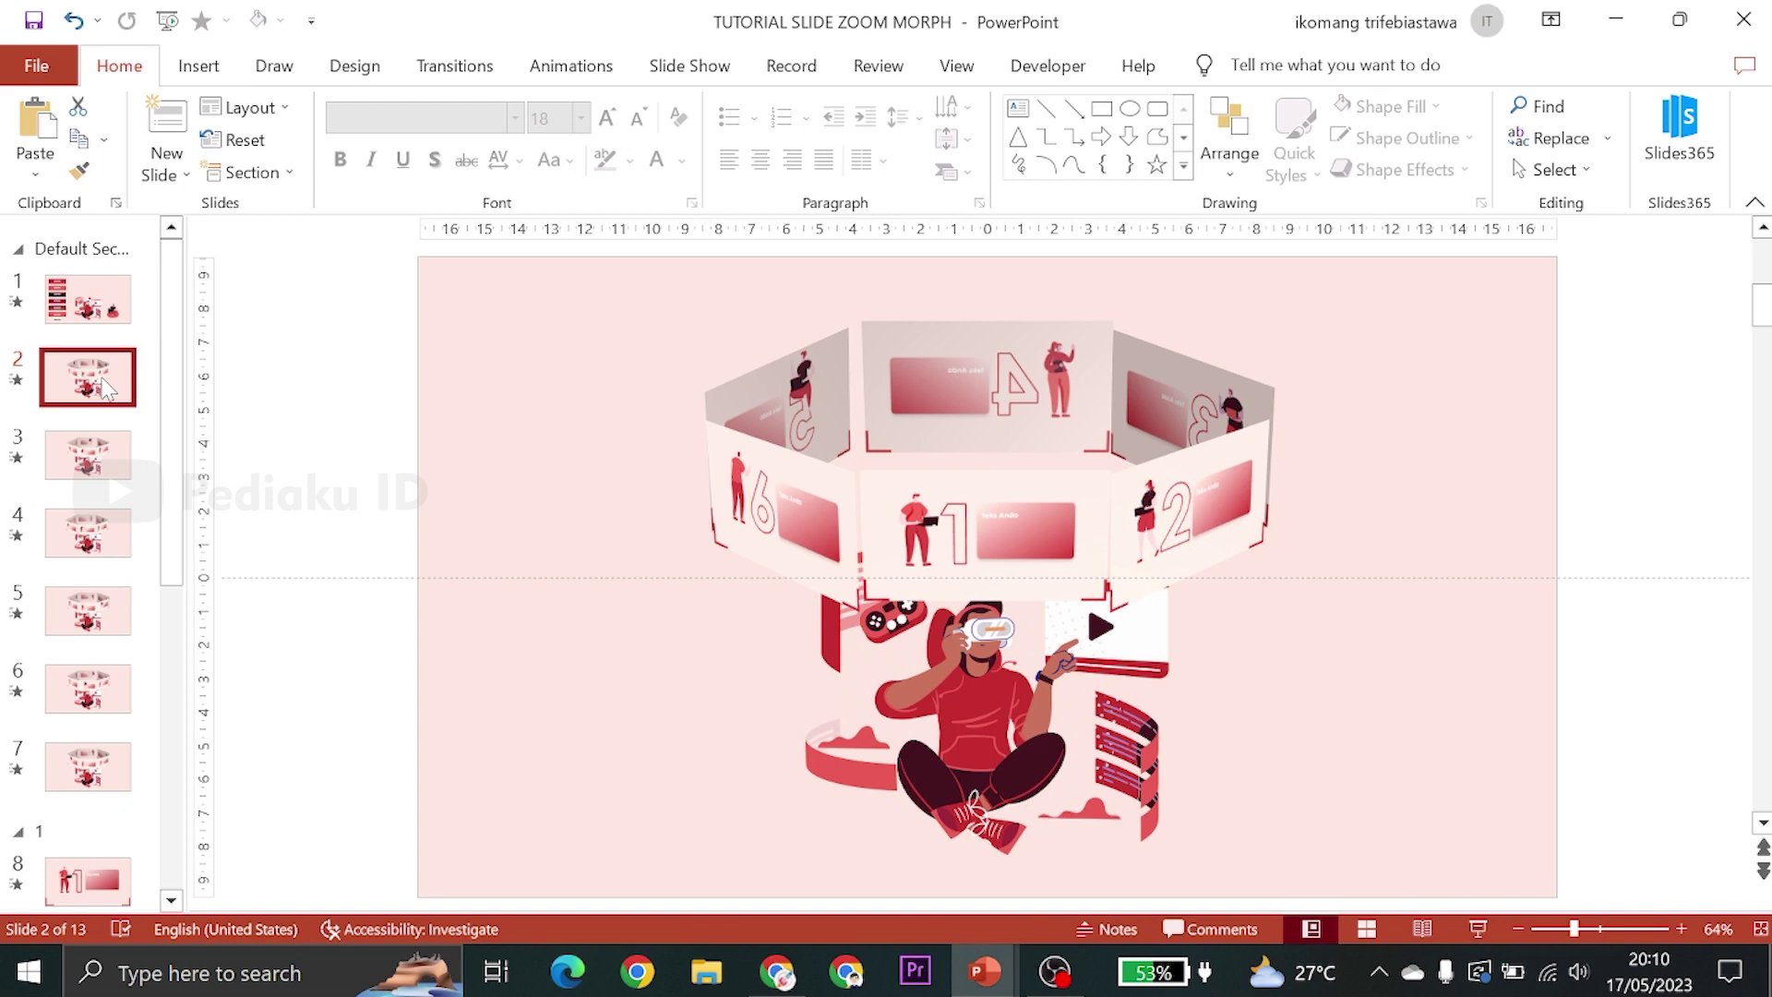
Copy the 01 PENDAHULUAN topic column from SLIDE ZOOM MORPH PPT TUTOR onto slide 2, keeping source formatting
click(466, 418)
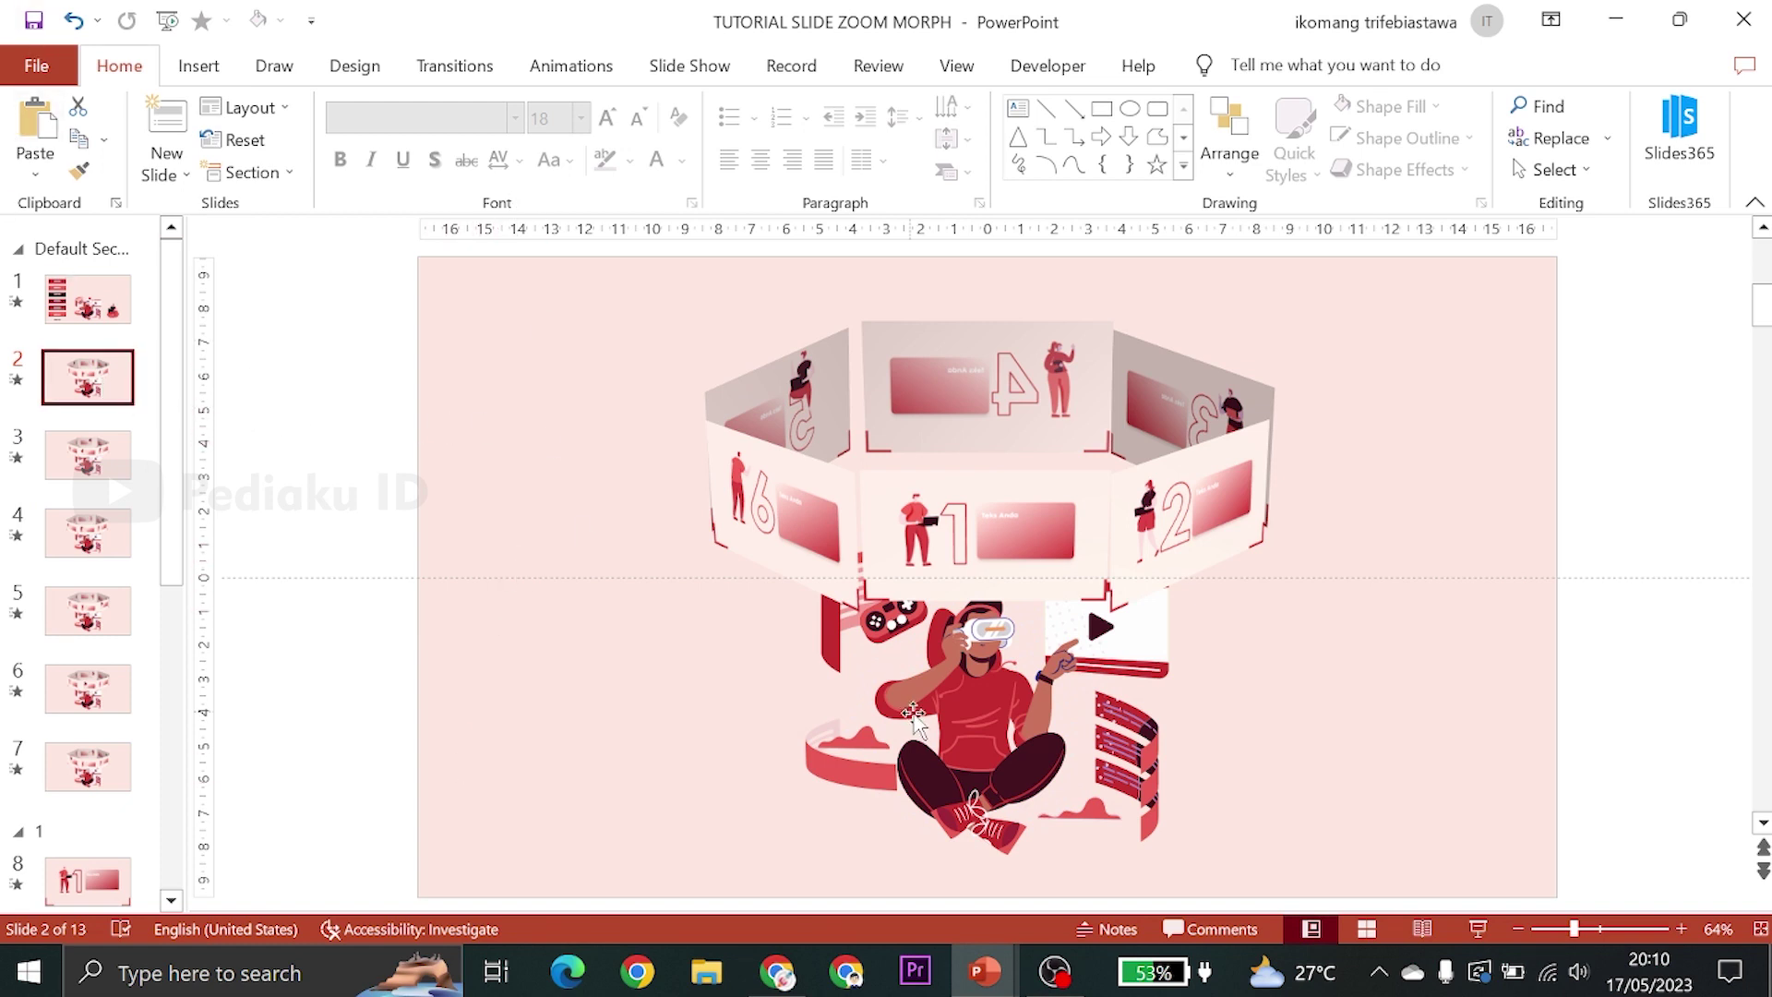
click(985, 971)
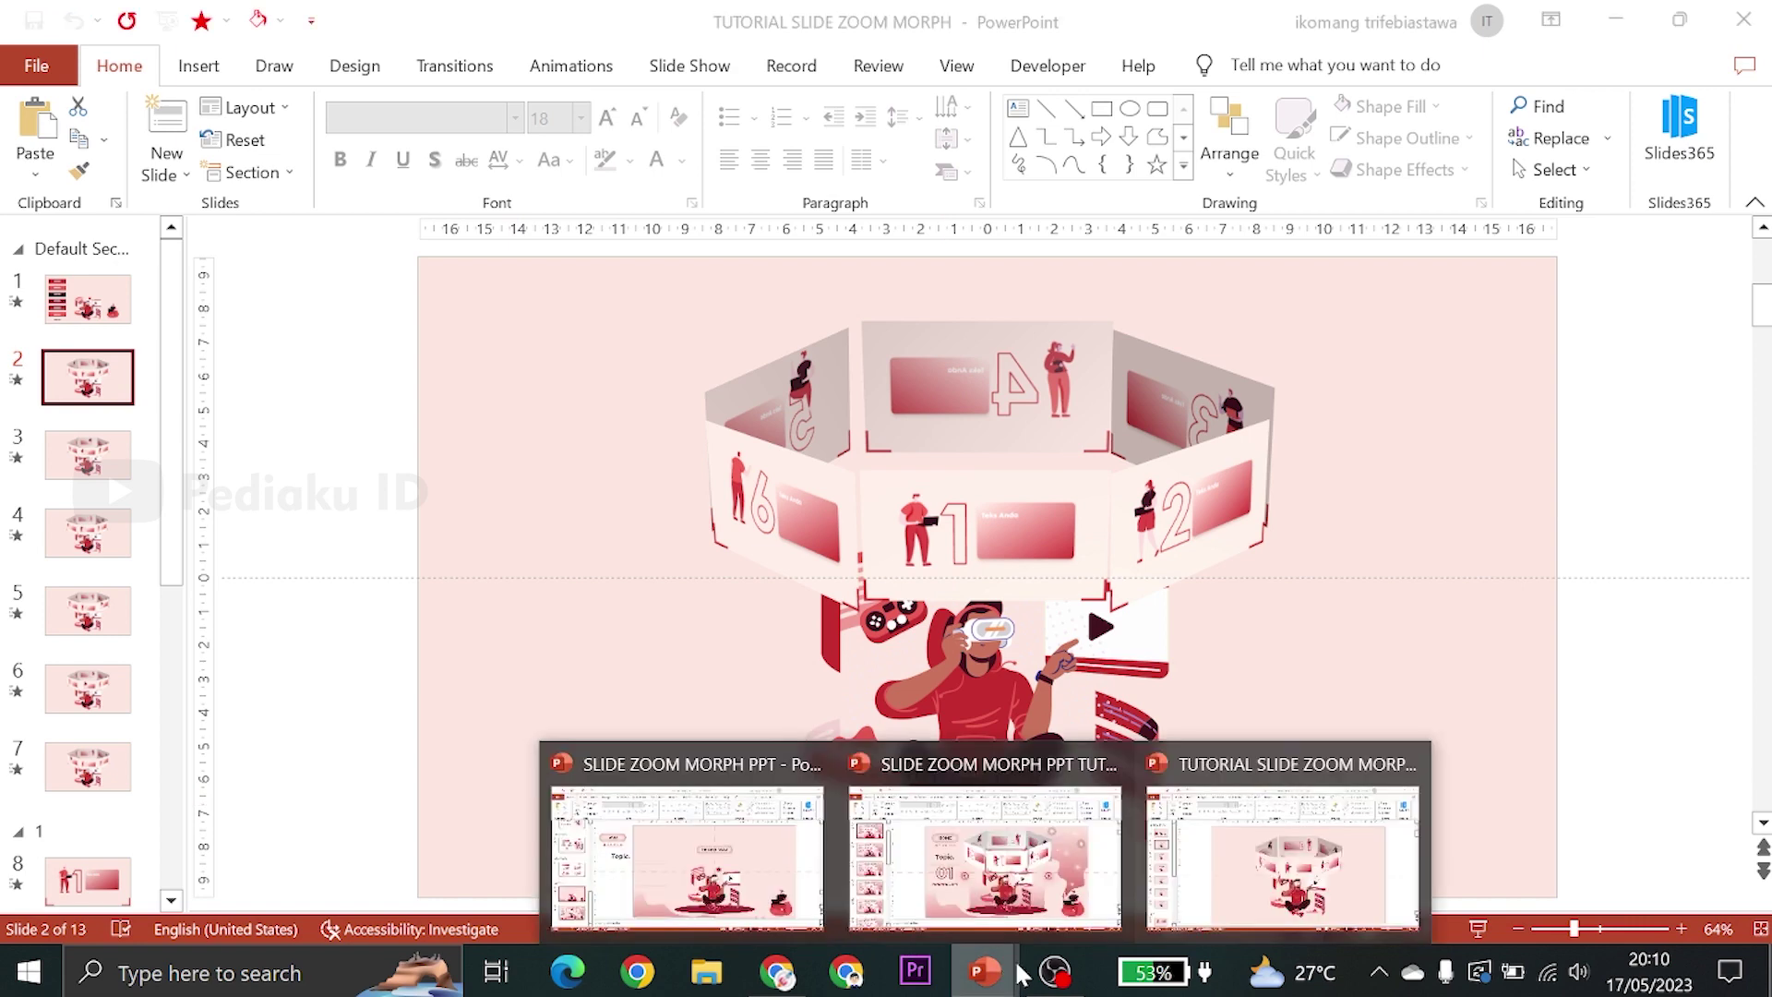
click(1052, 890)
click(732, 551)
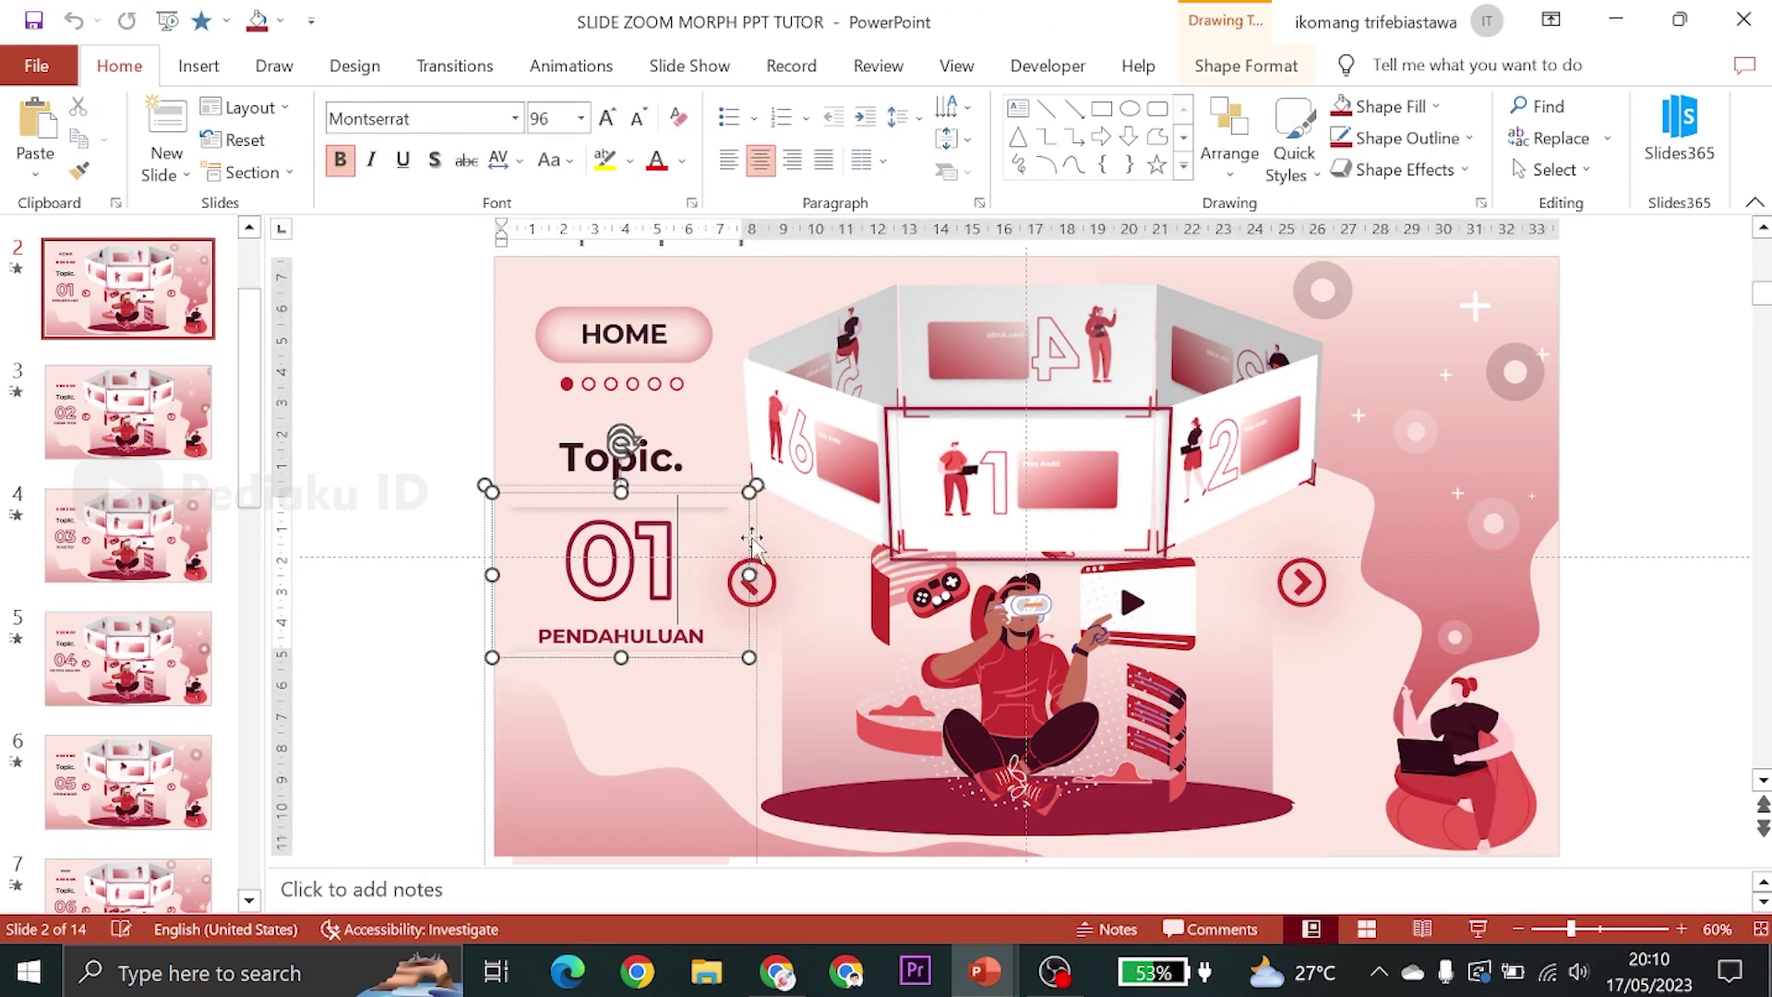
click(688, 854)
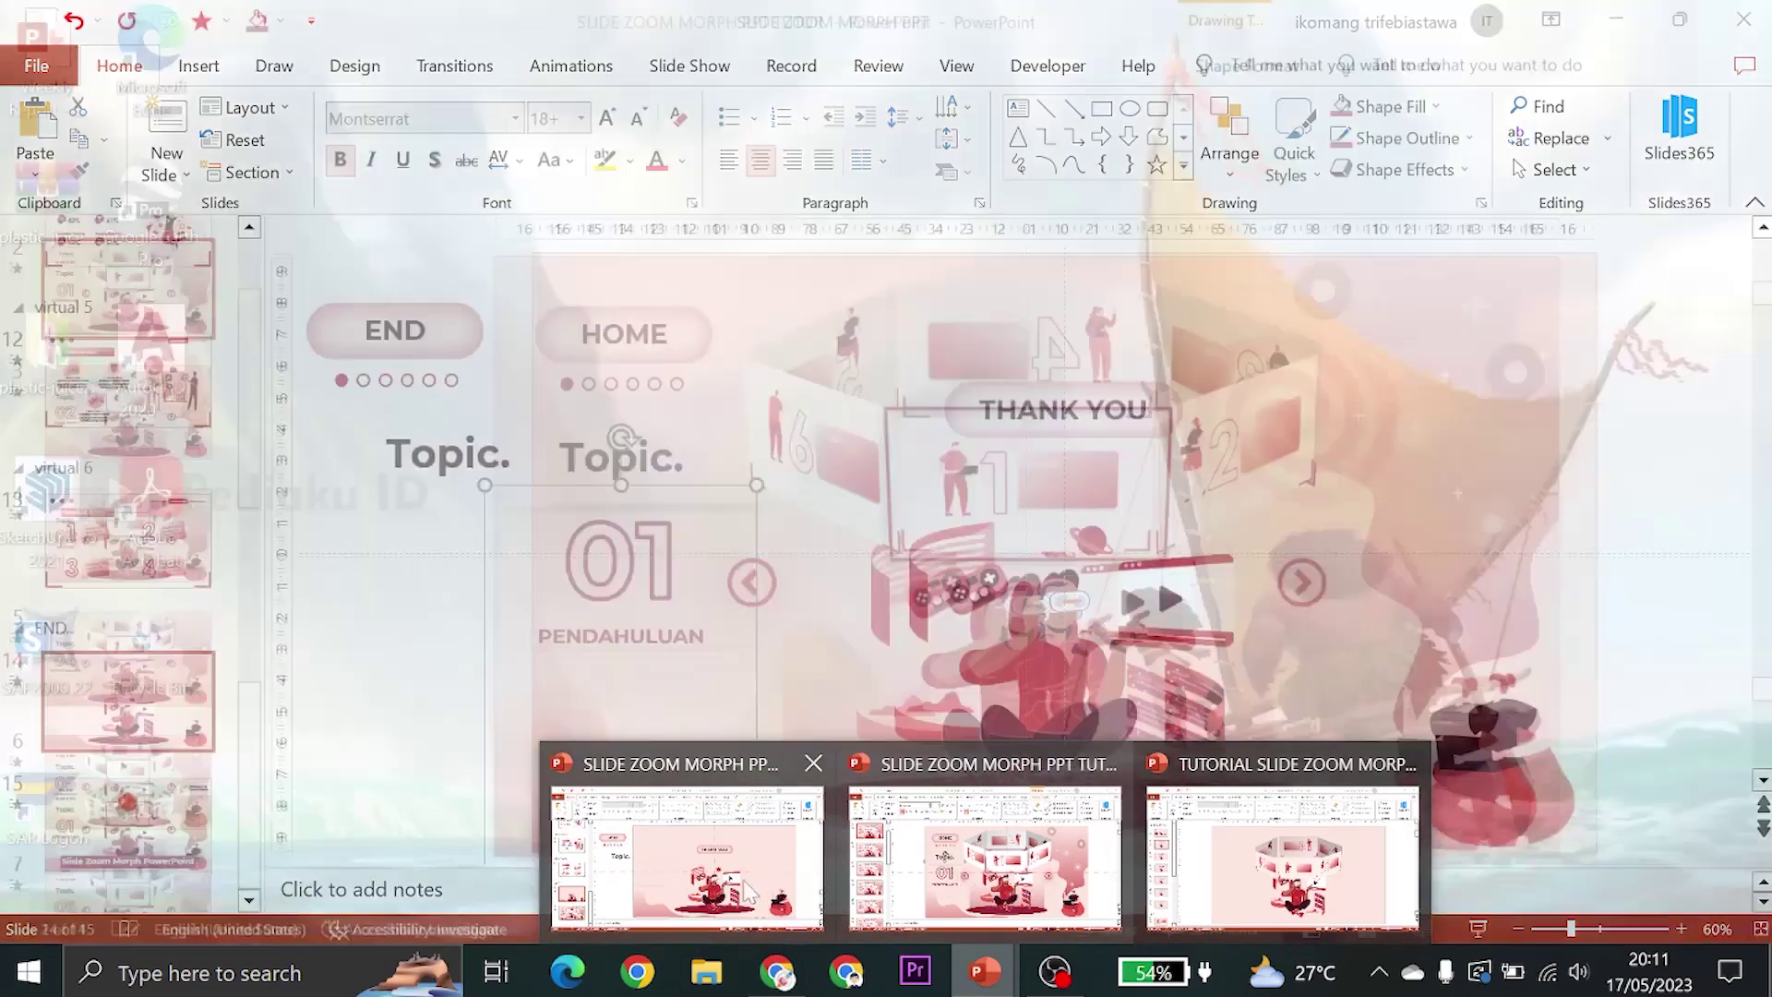
mouse_move(983, 972)
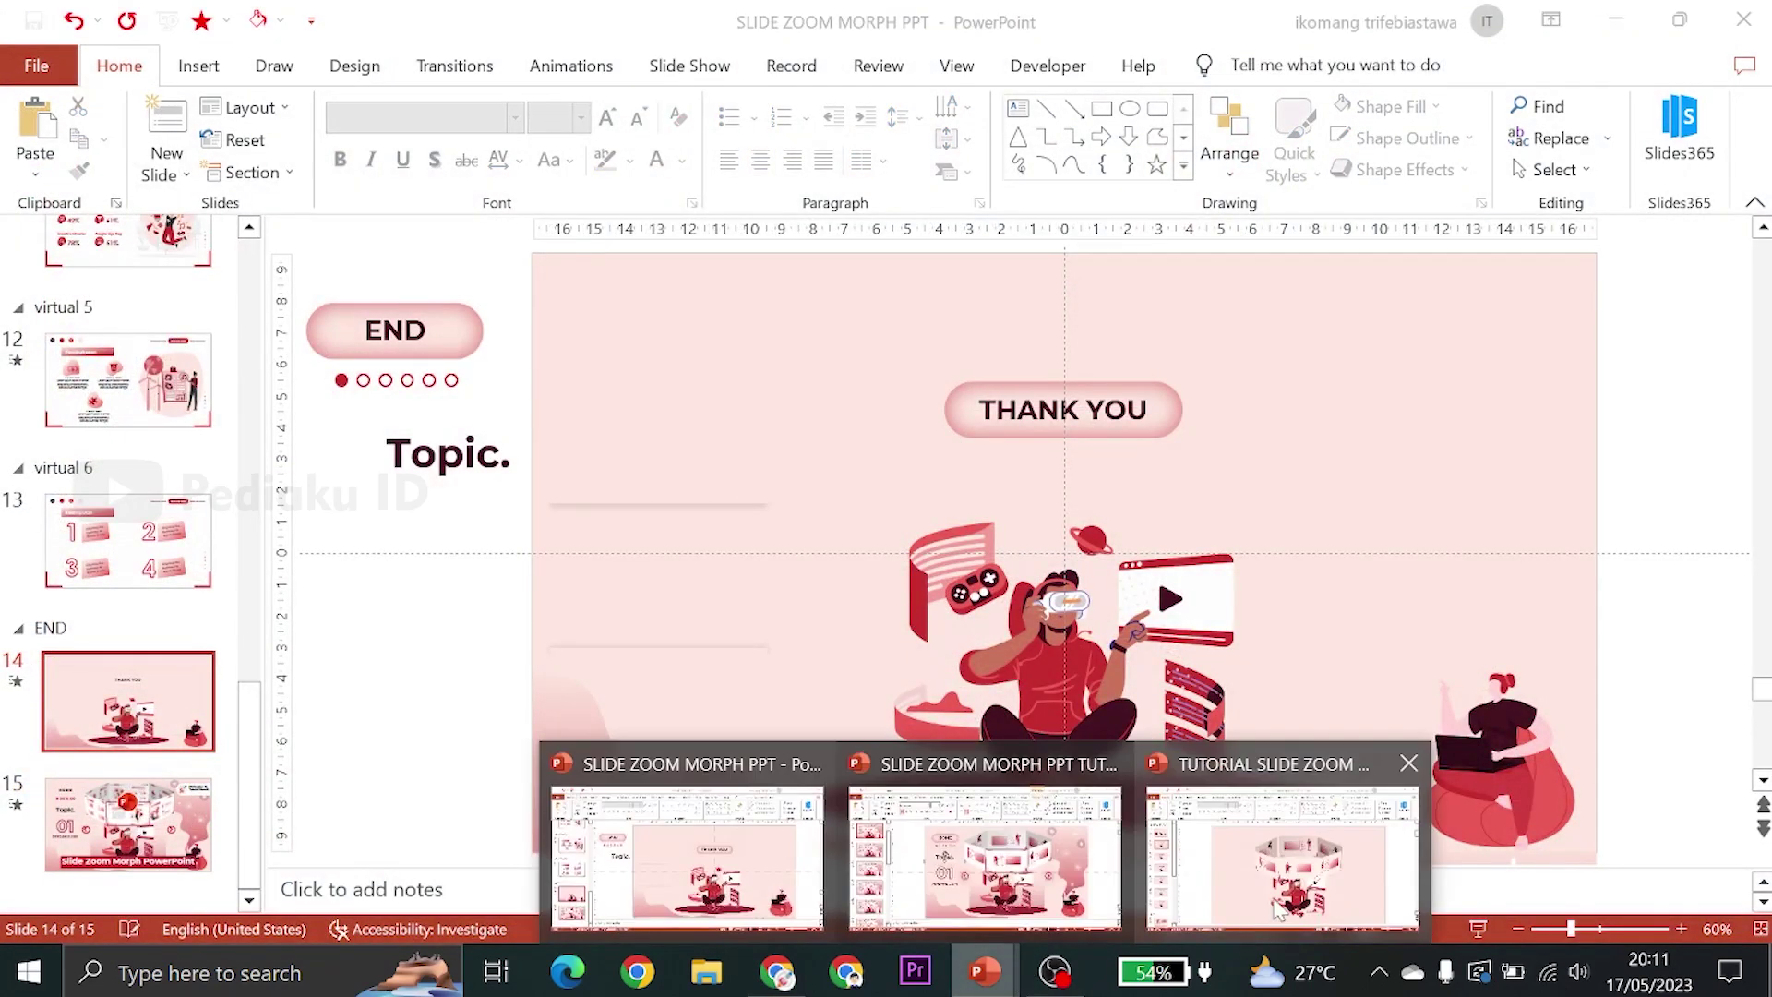
click(1276, 900)
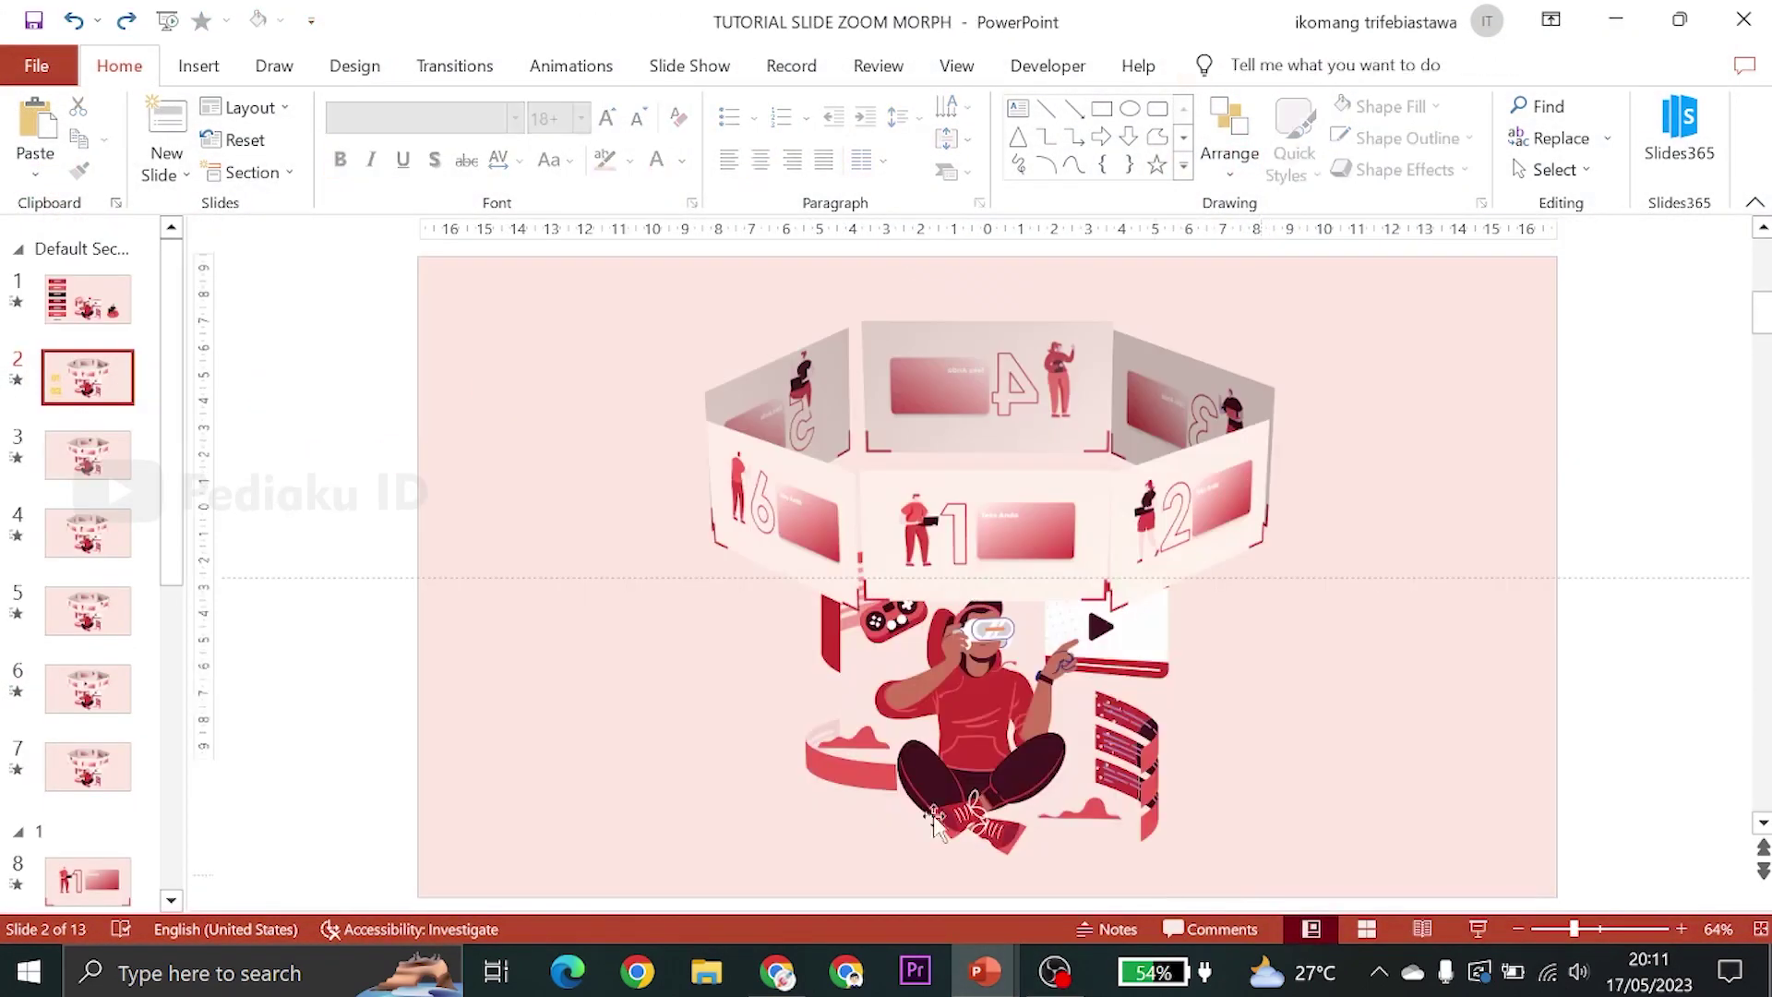
click(35, 174)
click(85, 254)
scroll(701, 480, down, 5)
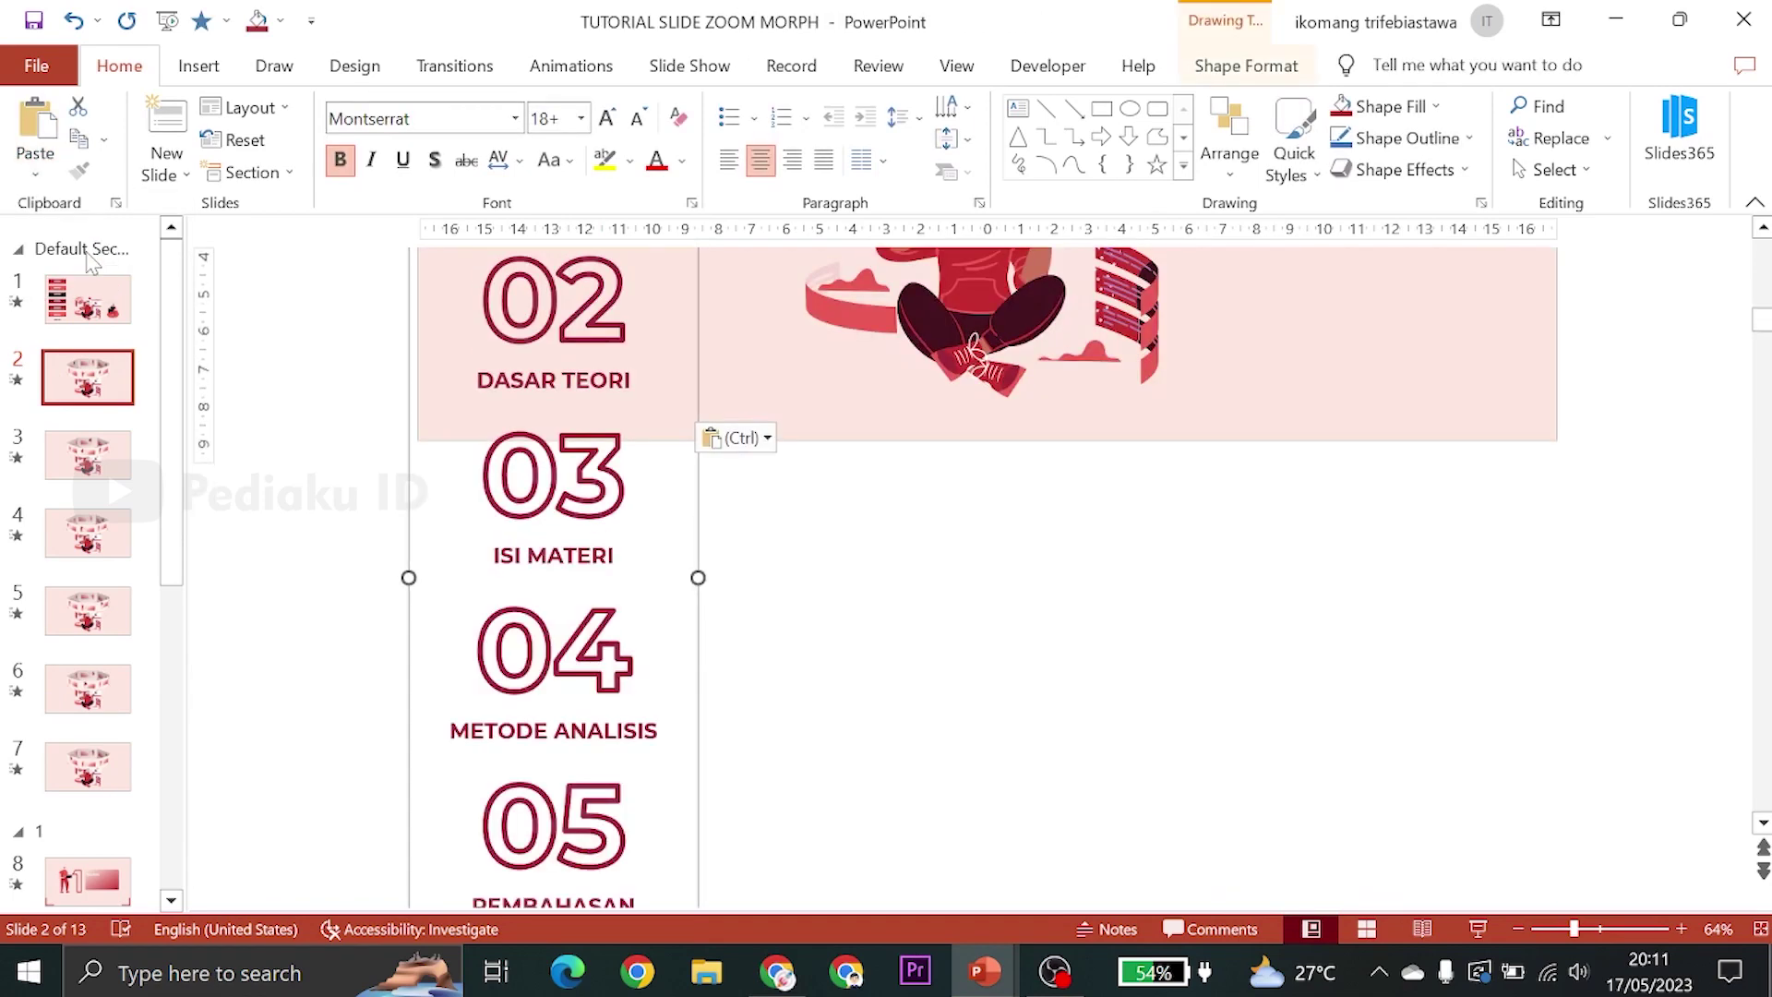
scroll(725, 563, up, 1)
Ungroup the pasted 01 PENDAHULUAN–03 ISI MATERI topic column into separate boxes
scroll(724, 563, up, 1)
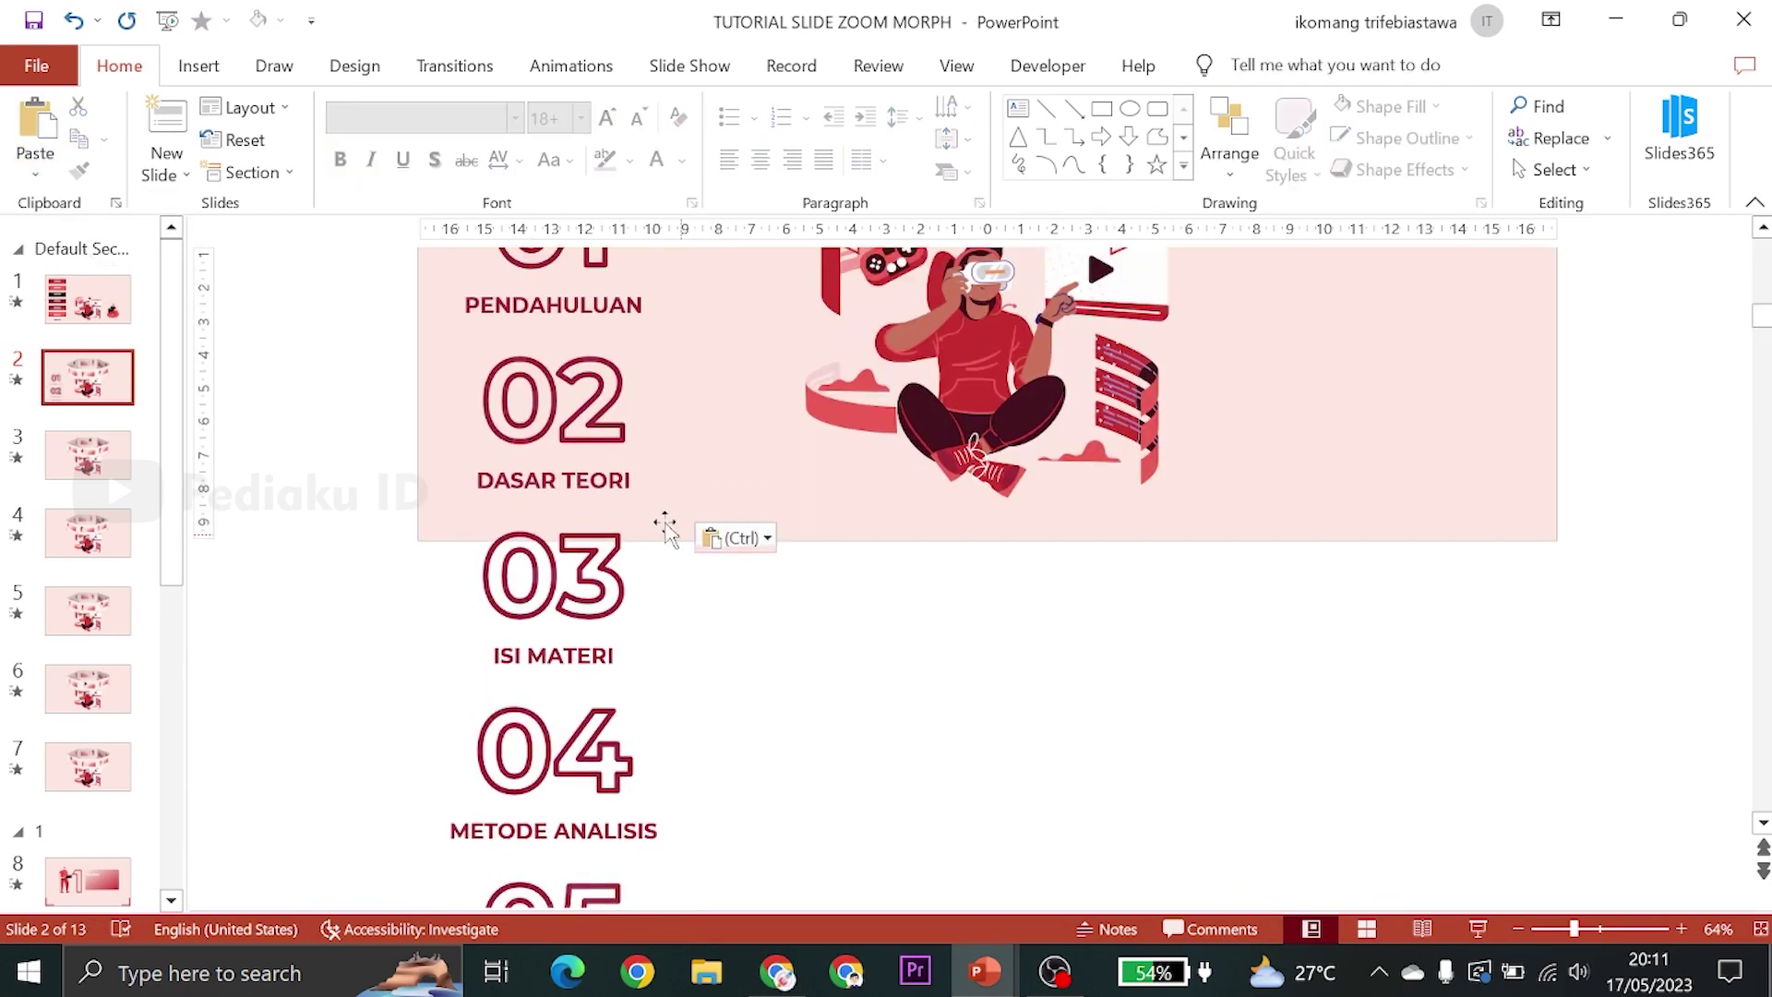
click(672, 517)
scroll(557, 348, up, 2)
click(626, 395)
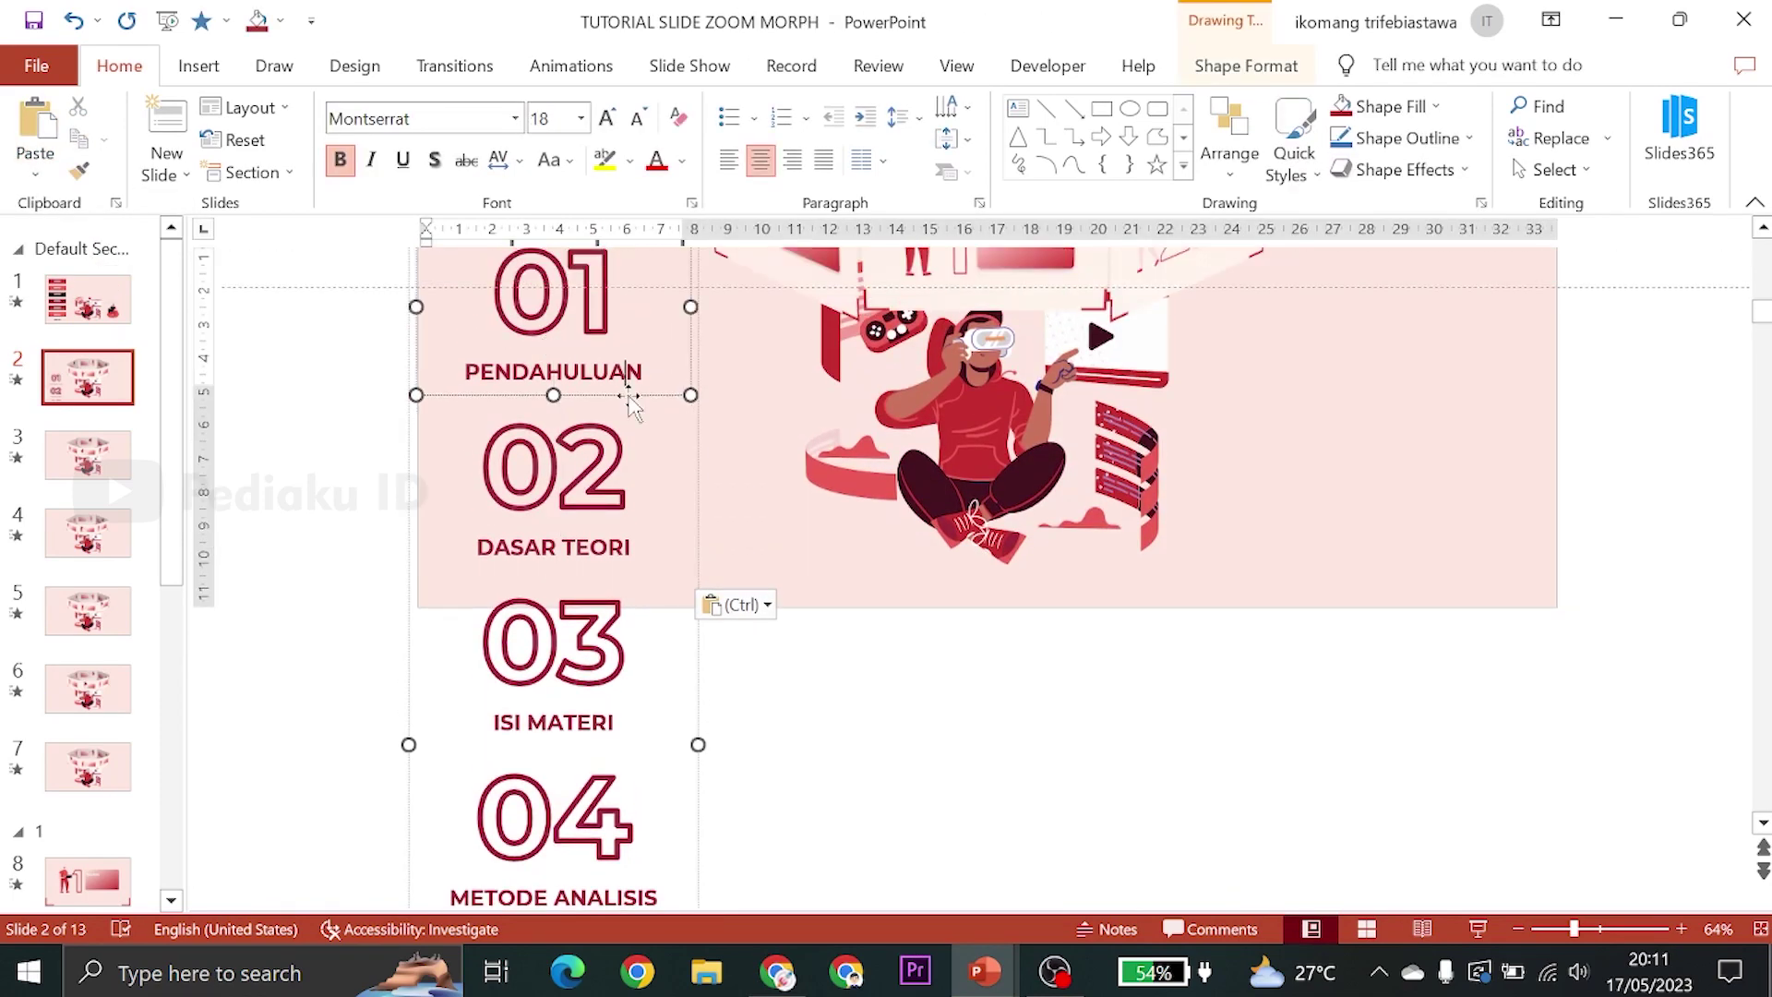
click(644, 482)
click(634, 636)
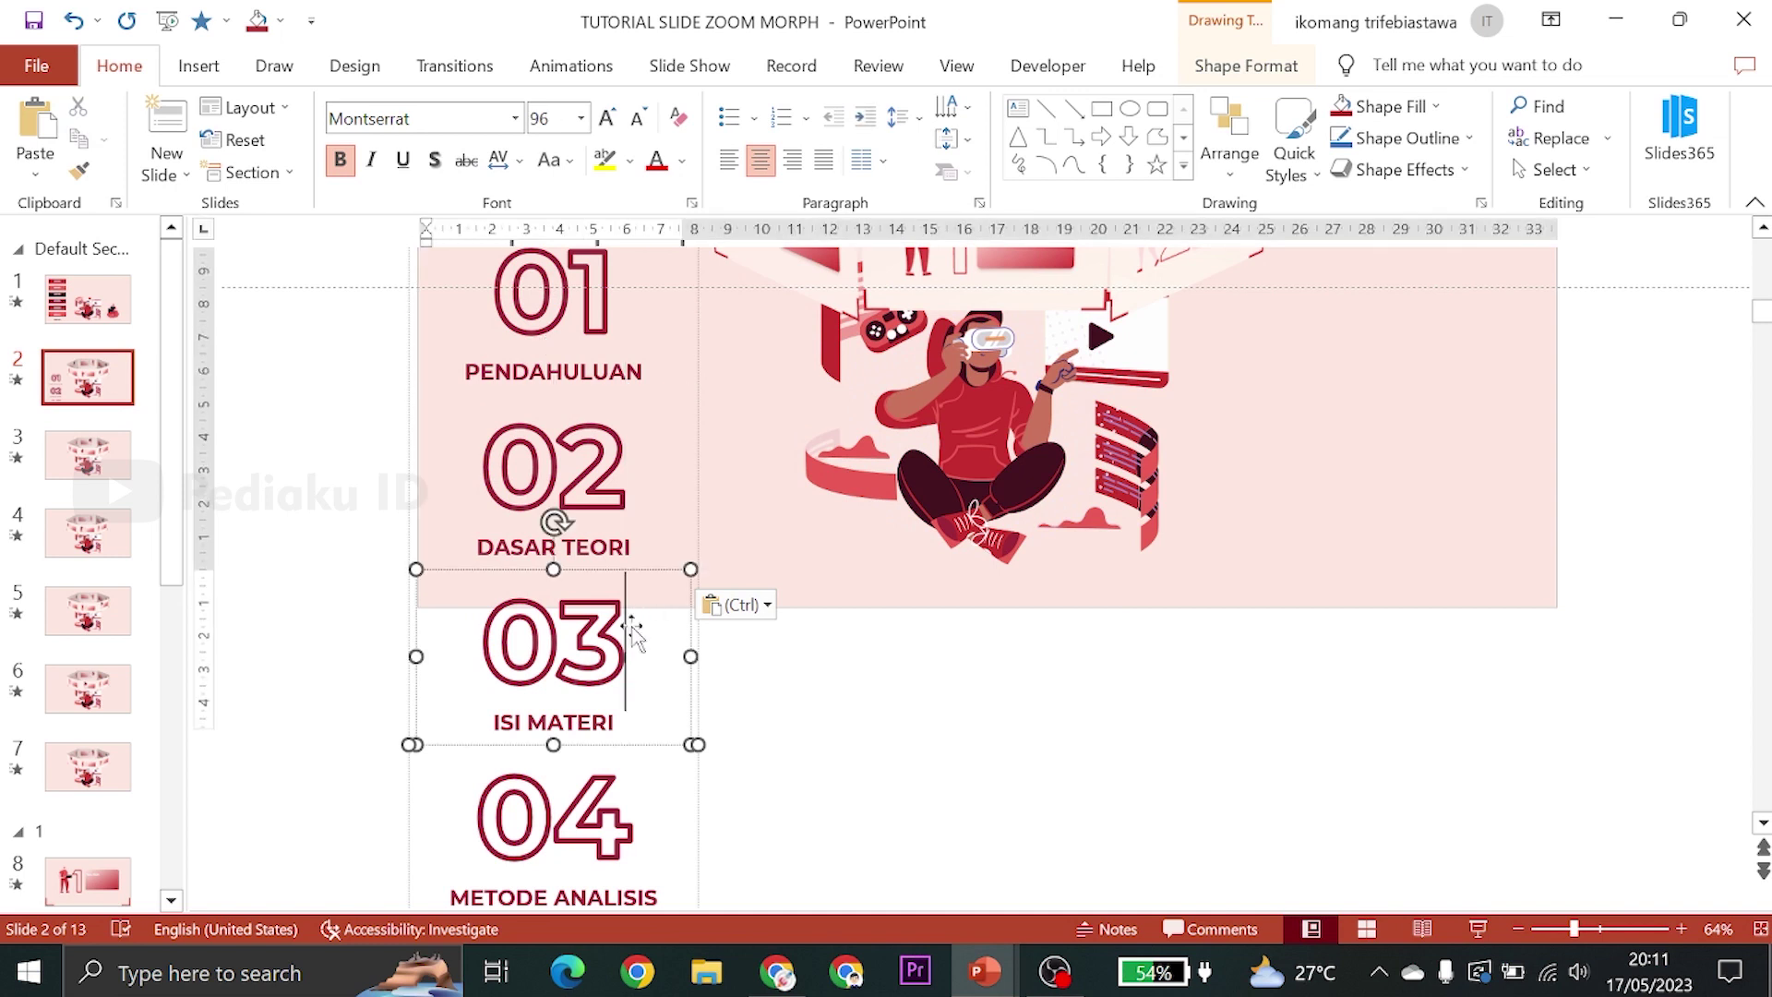
click(637, 466)
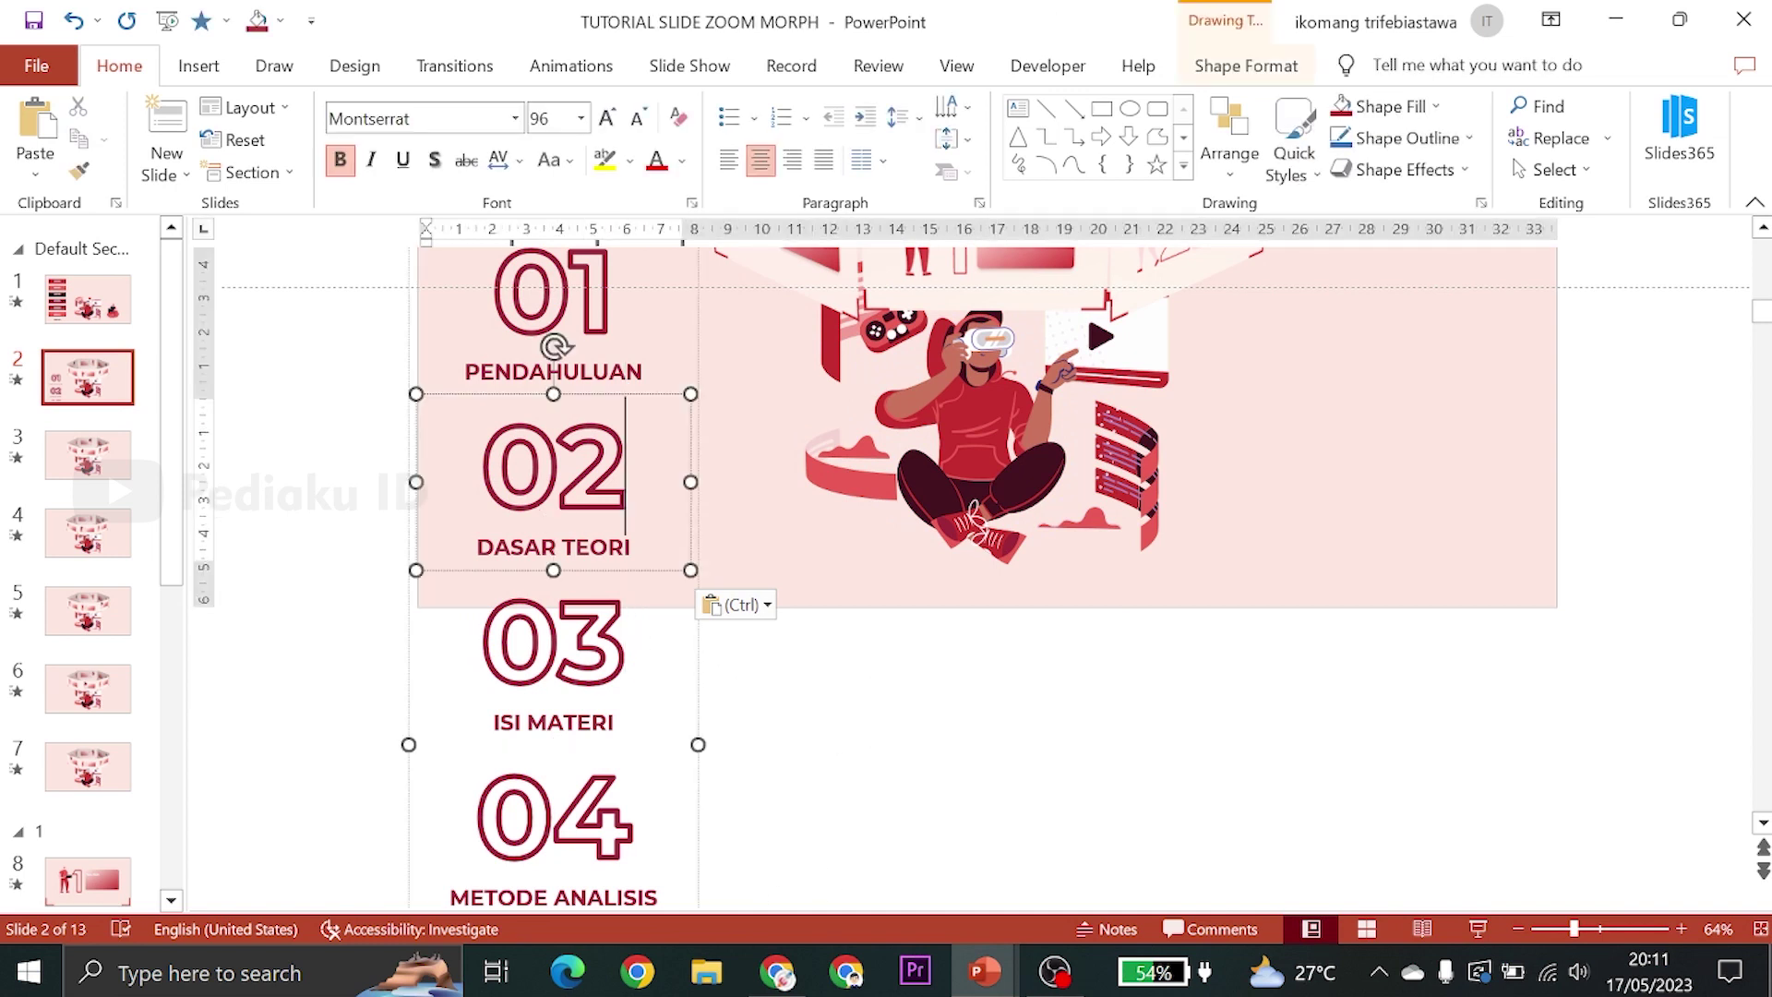
right_click(702, 450)
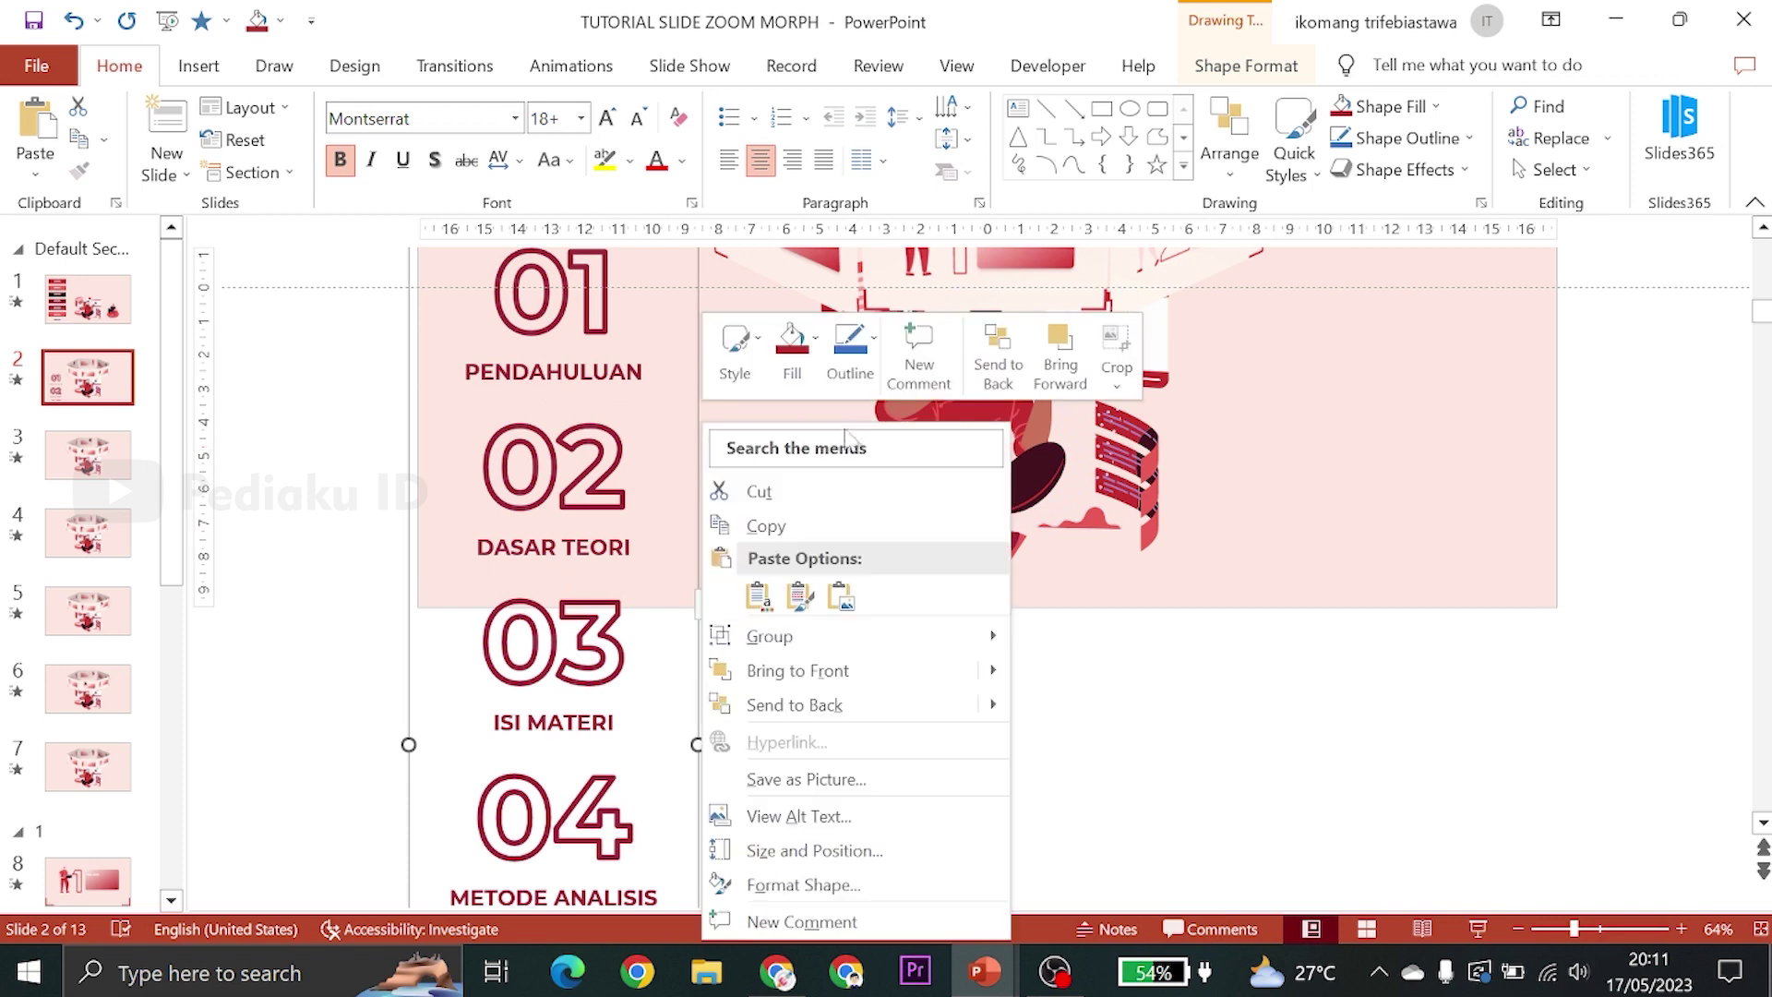
mouse_move(769, 635)
click(1030, 712)
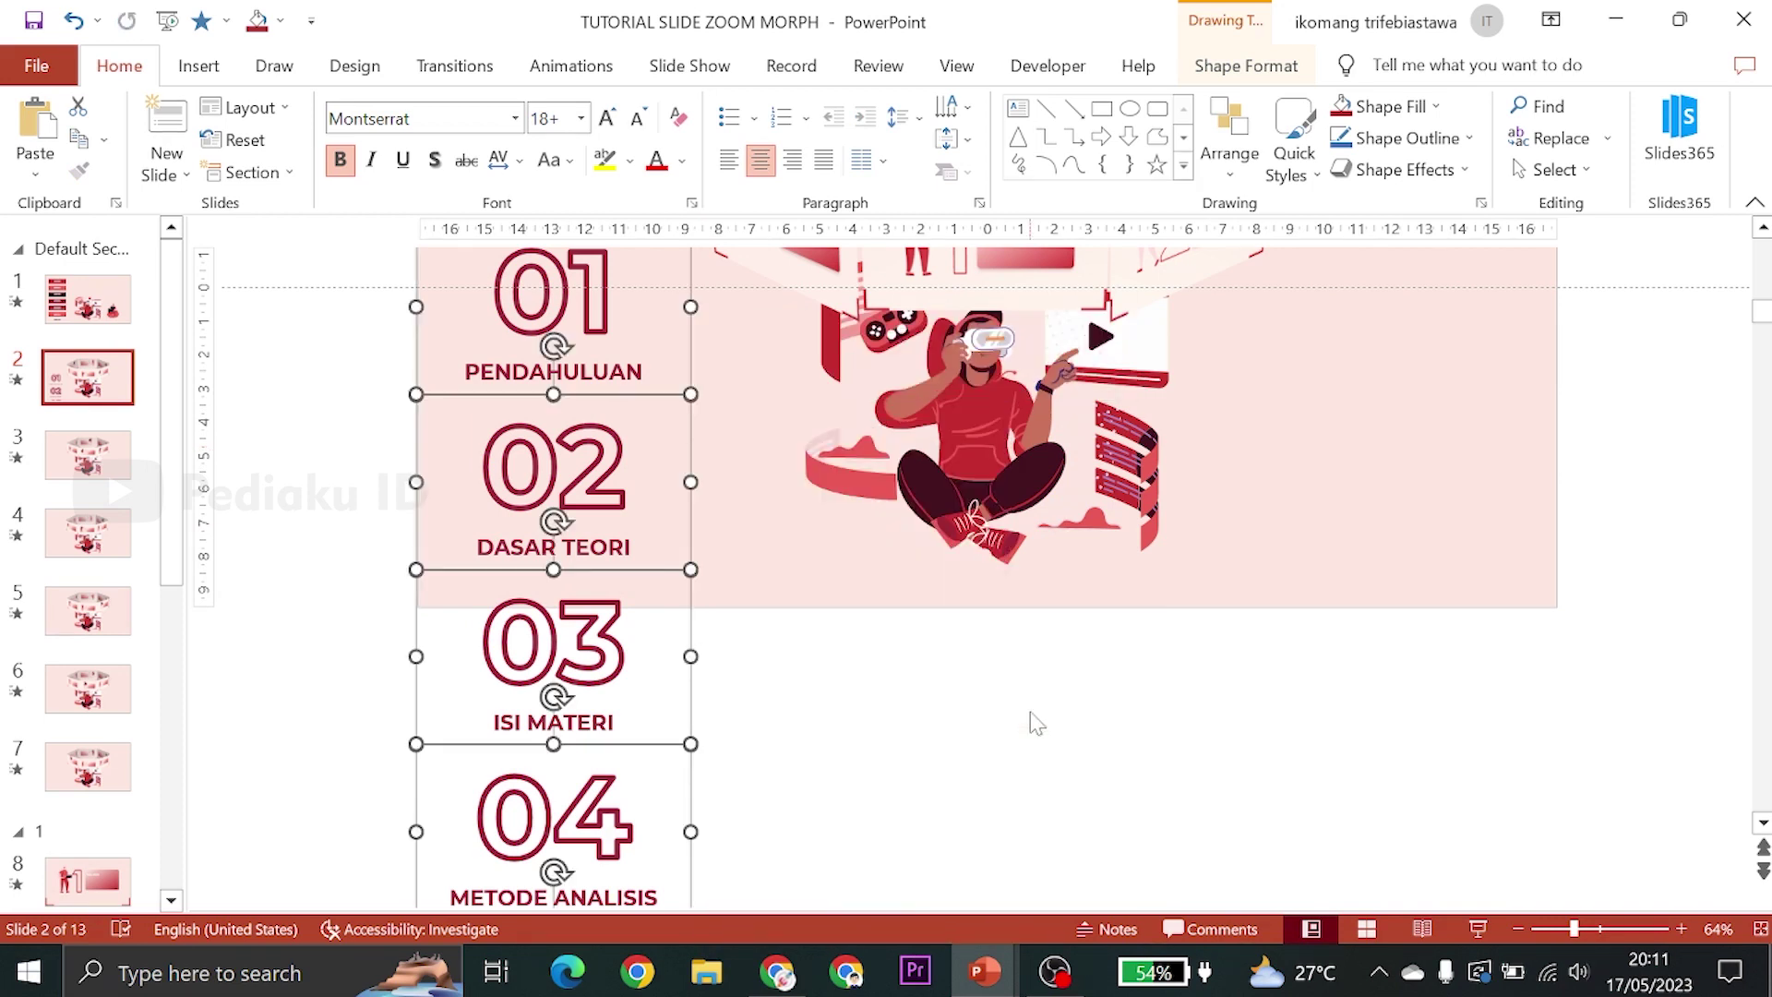
click(680, 445)
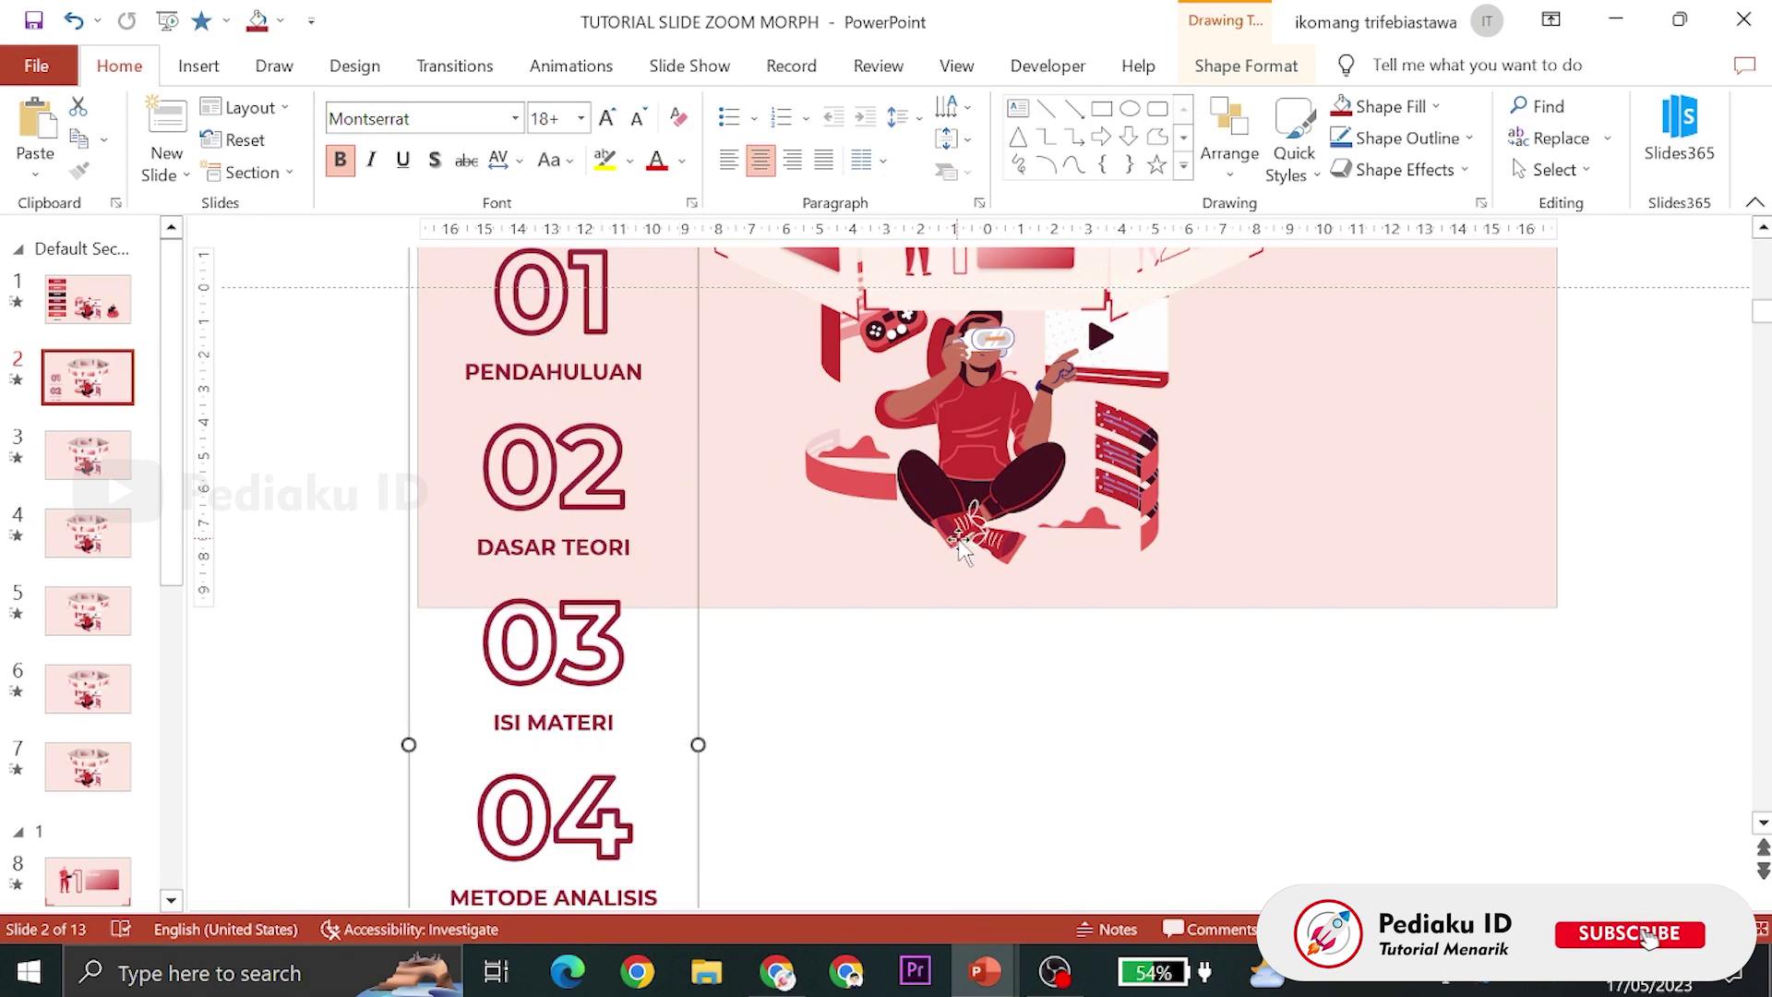
scroll(960, 561, up, 1)
scroll(960, 561, up, 1)
scroll(960, 563, up, 1)
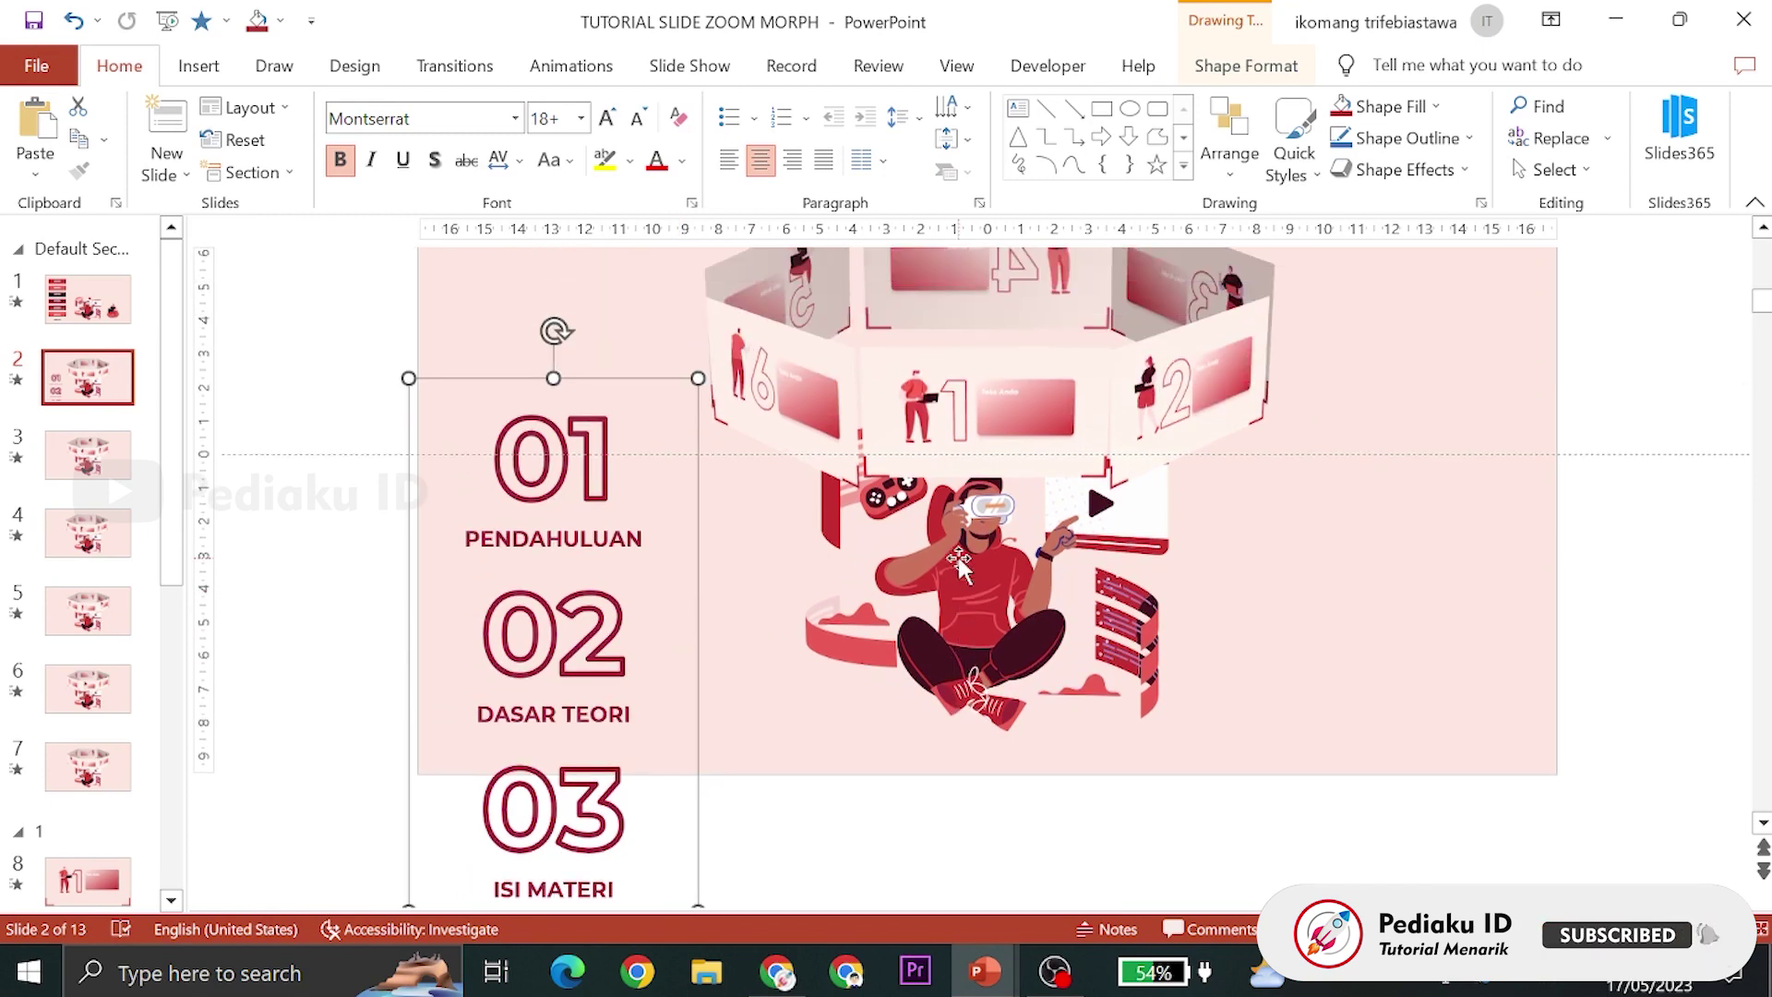
click(312, 369)
Draw a horizontal straight line just above the 01 topic
click(198, 65)
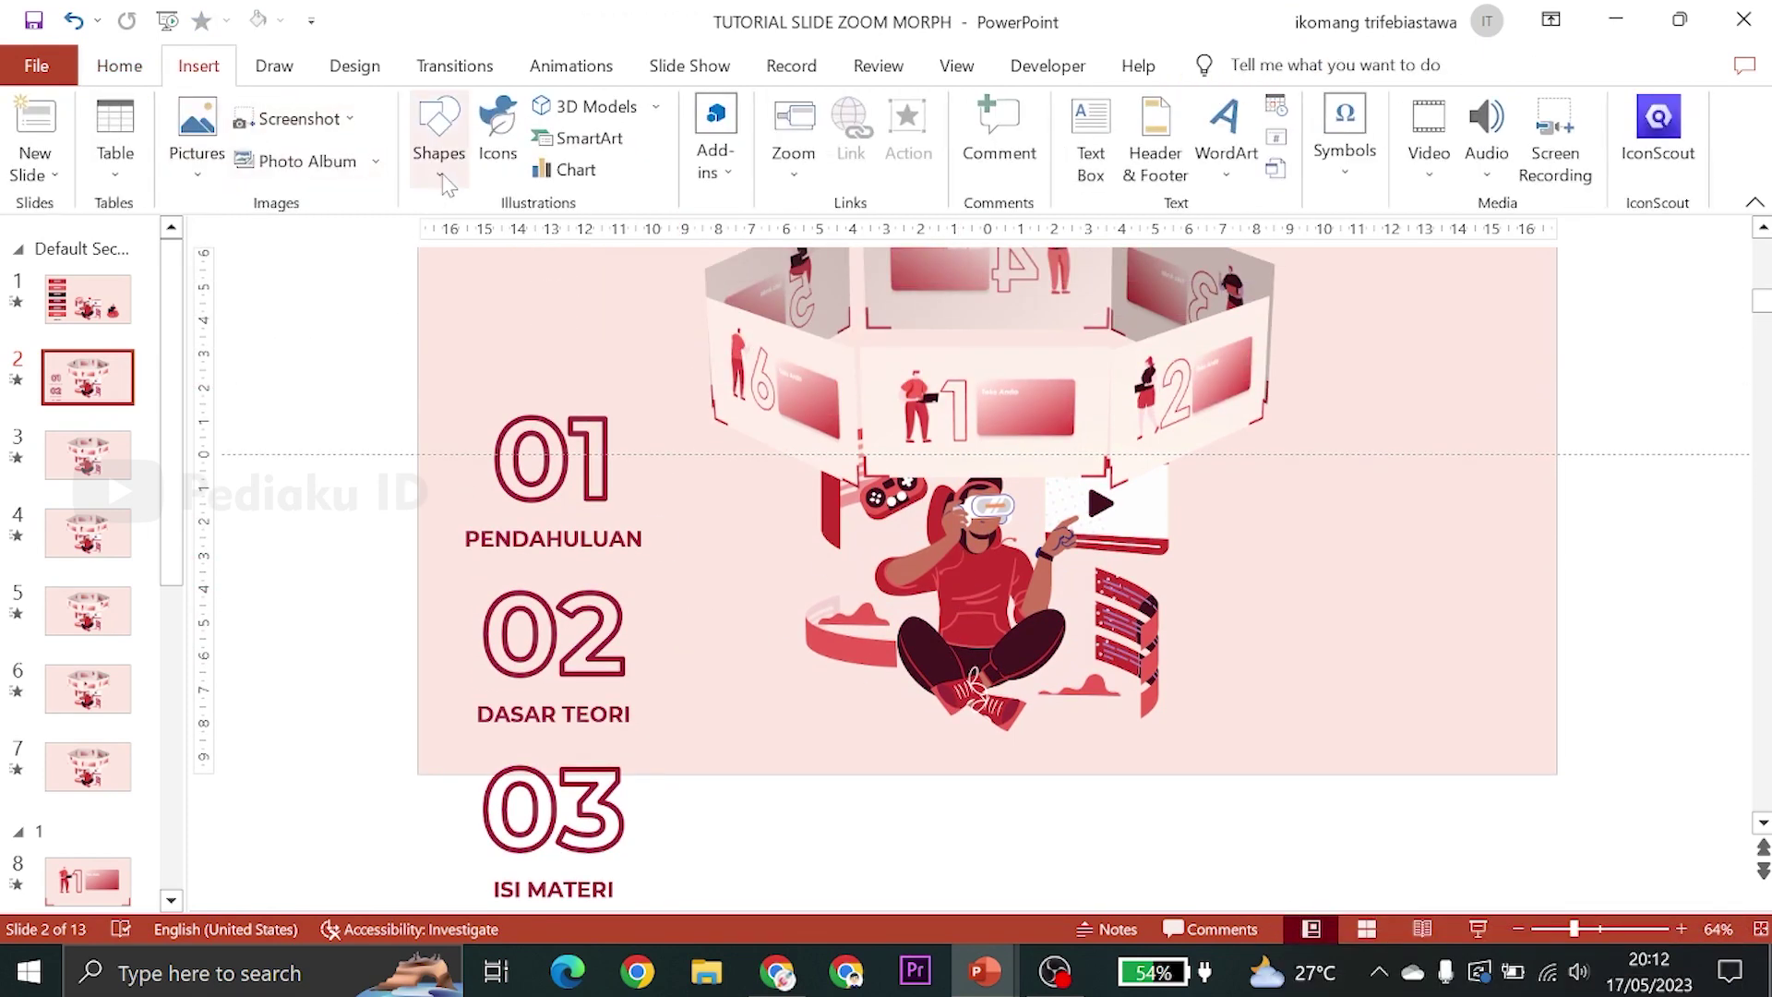
click(437, 129)
click(497, 245)
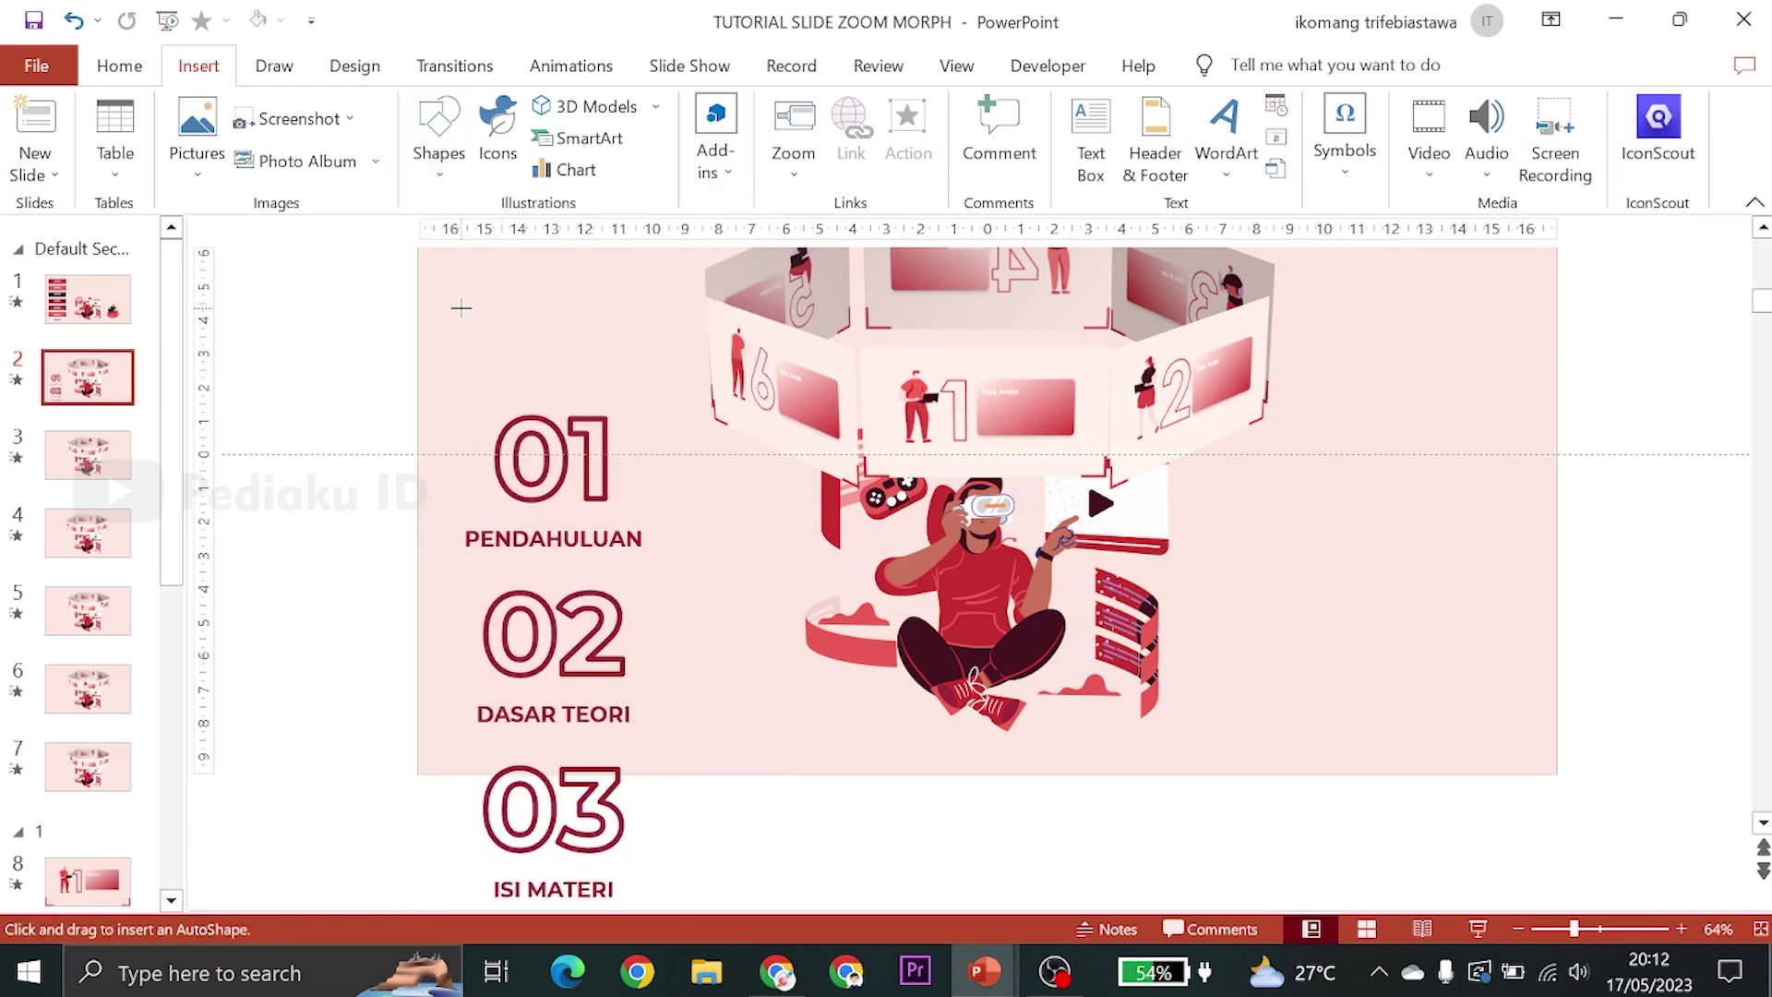
scroll(482, 337, up, 1)
mouse_move(517, 379)
mouse_down()
mouse_move(694, 379)
mouse_move(601, 392)
mouse_move(658, 384)
mouse_up()
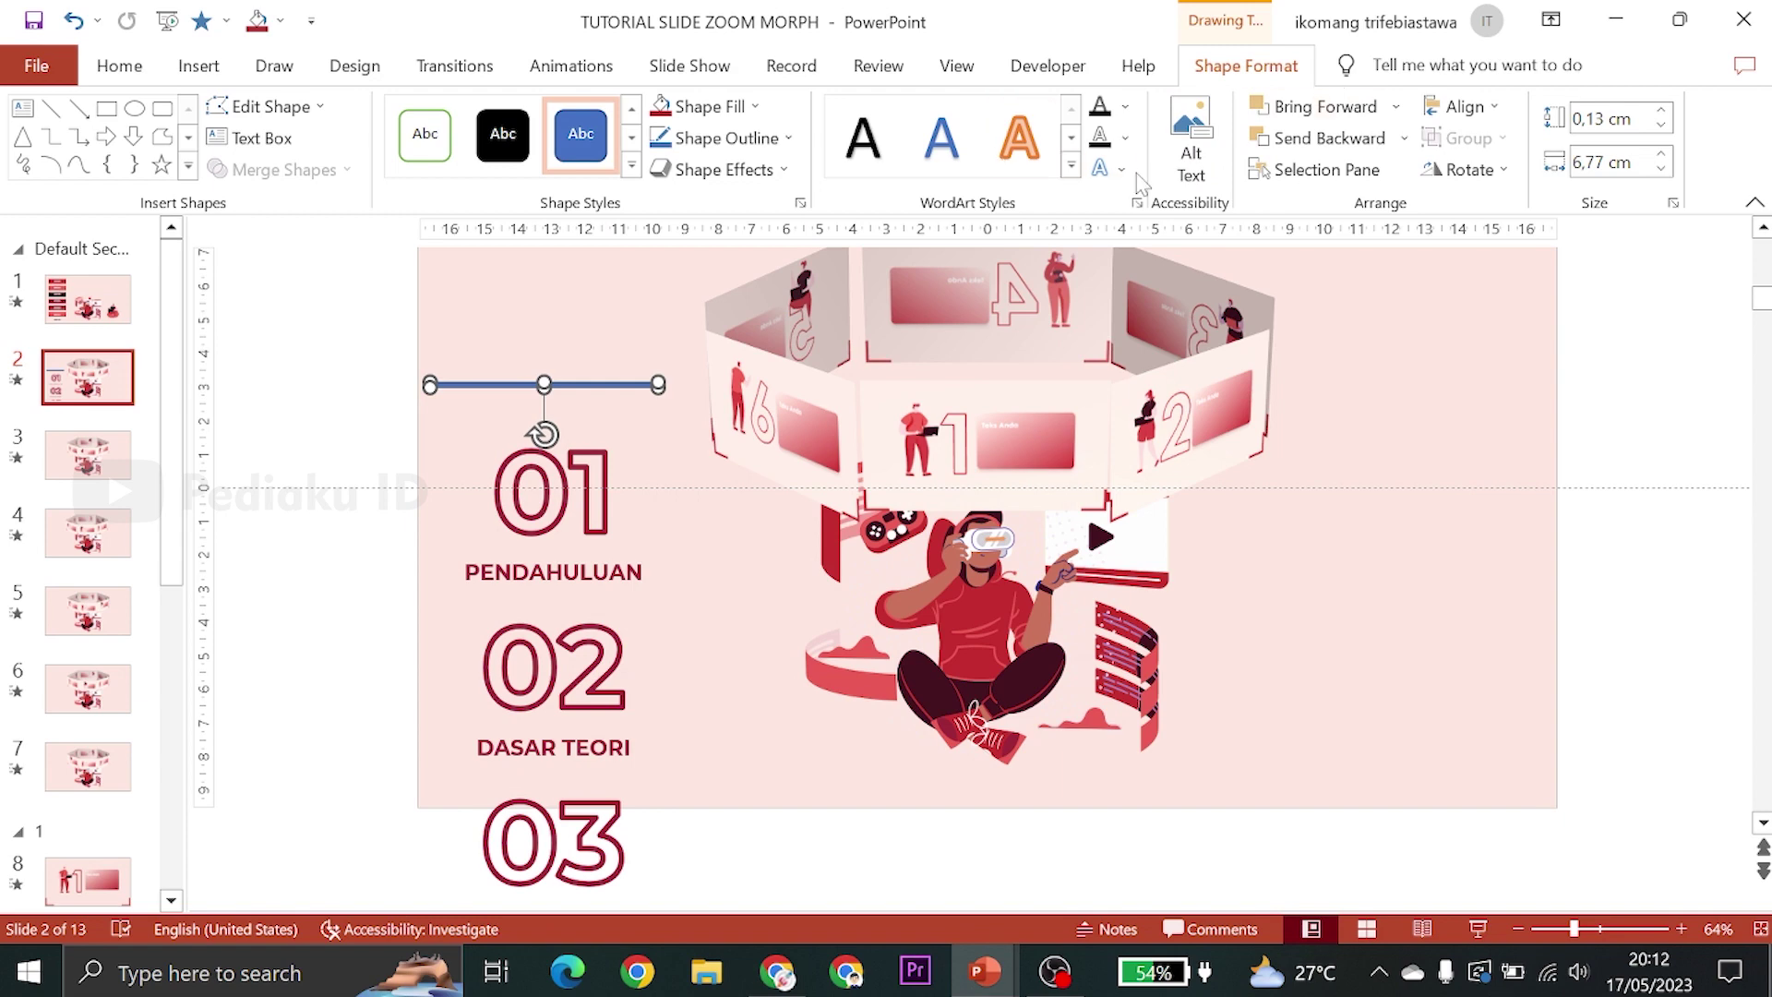
Give the line a dark grey shadow with a 21 pt blur
click(801, 204)
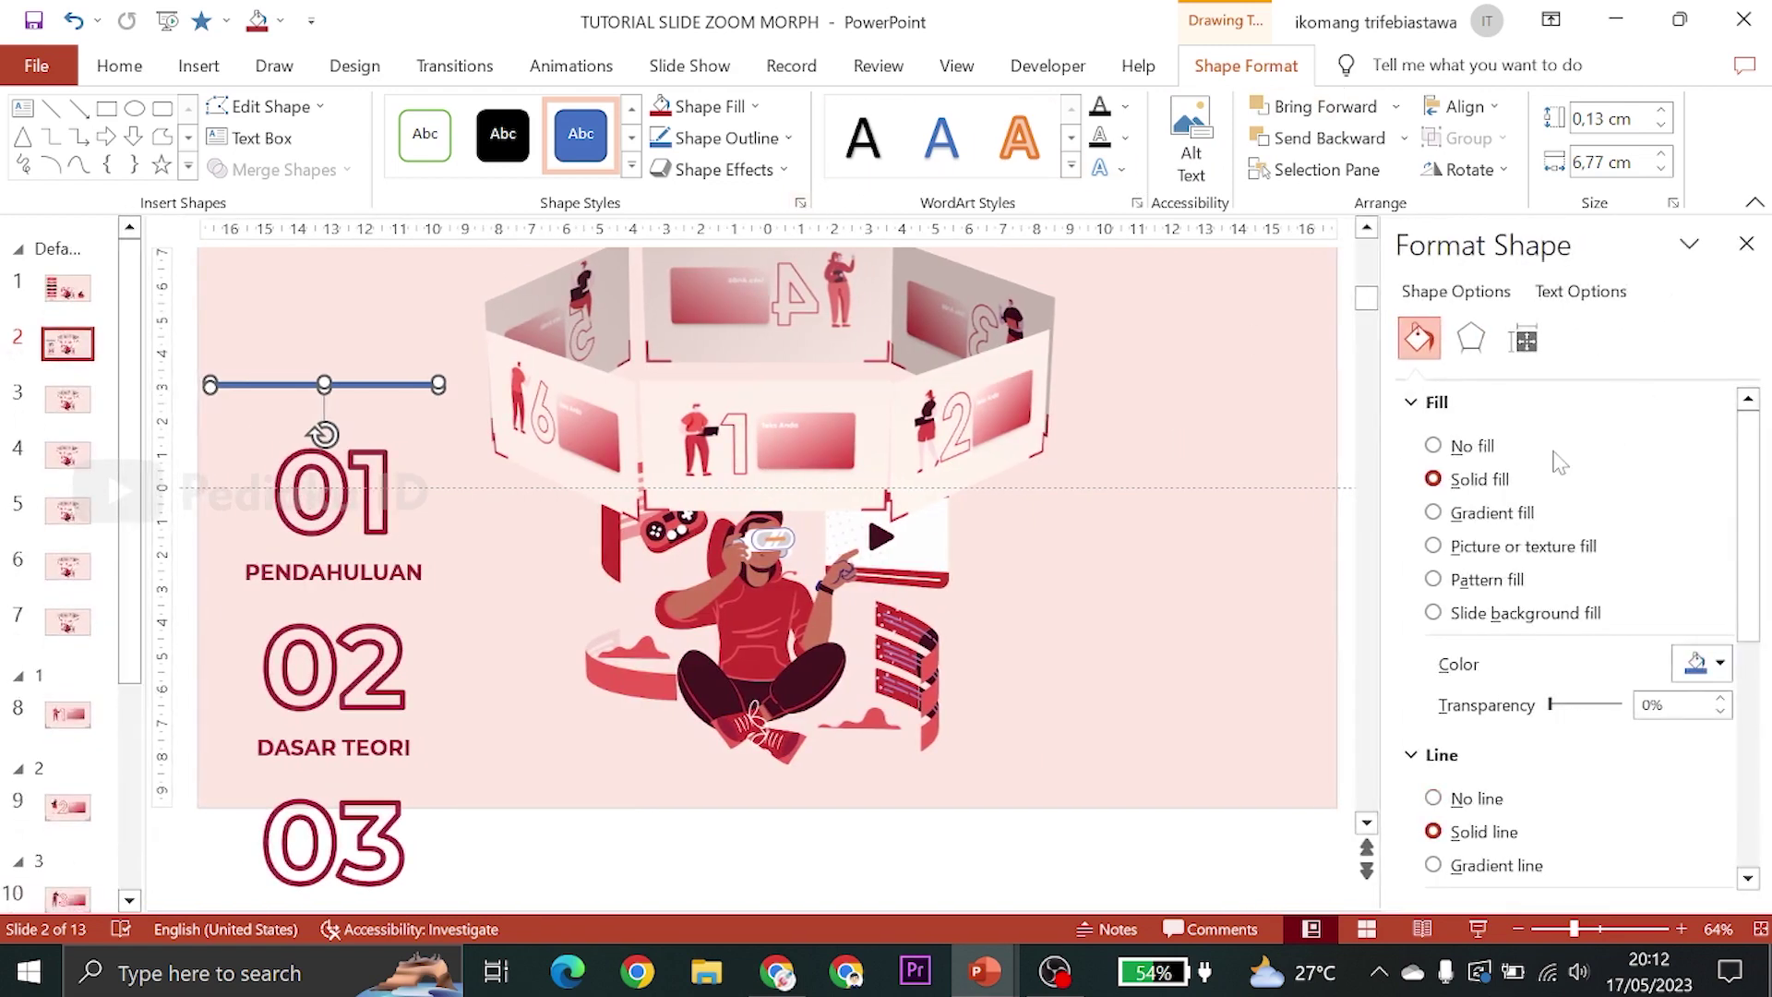
click(1472, 339)
click(1454, 401)
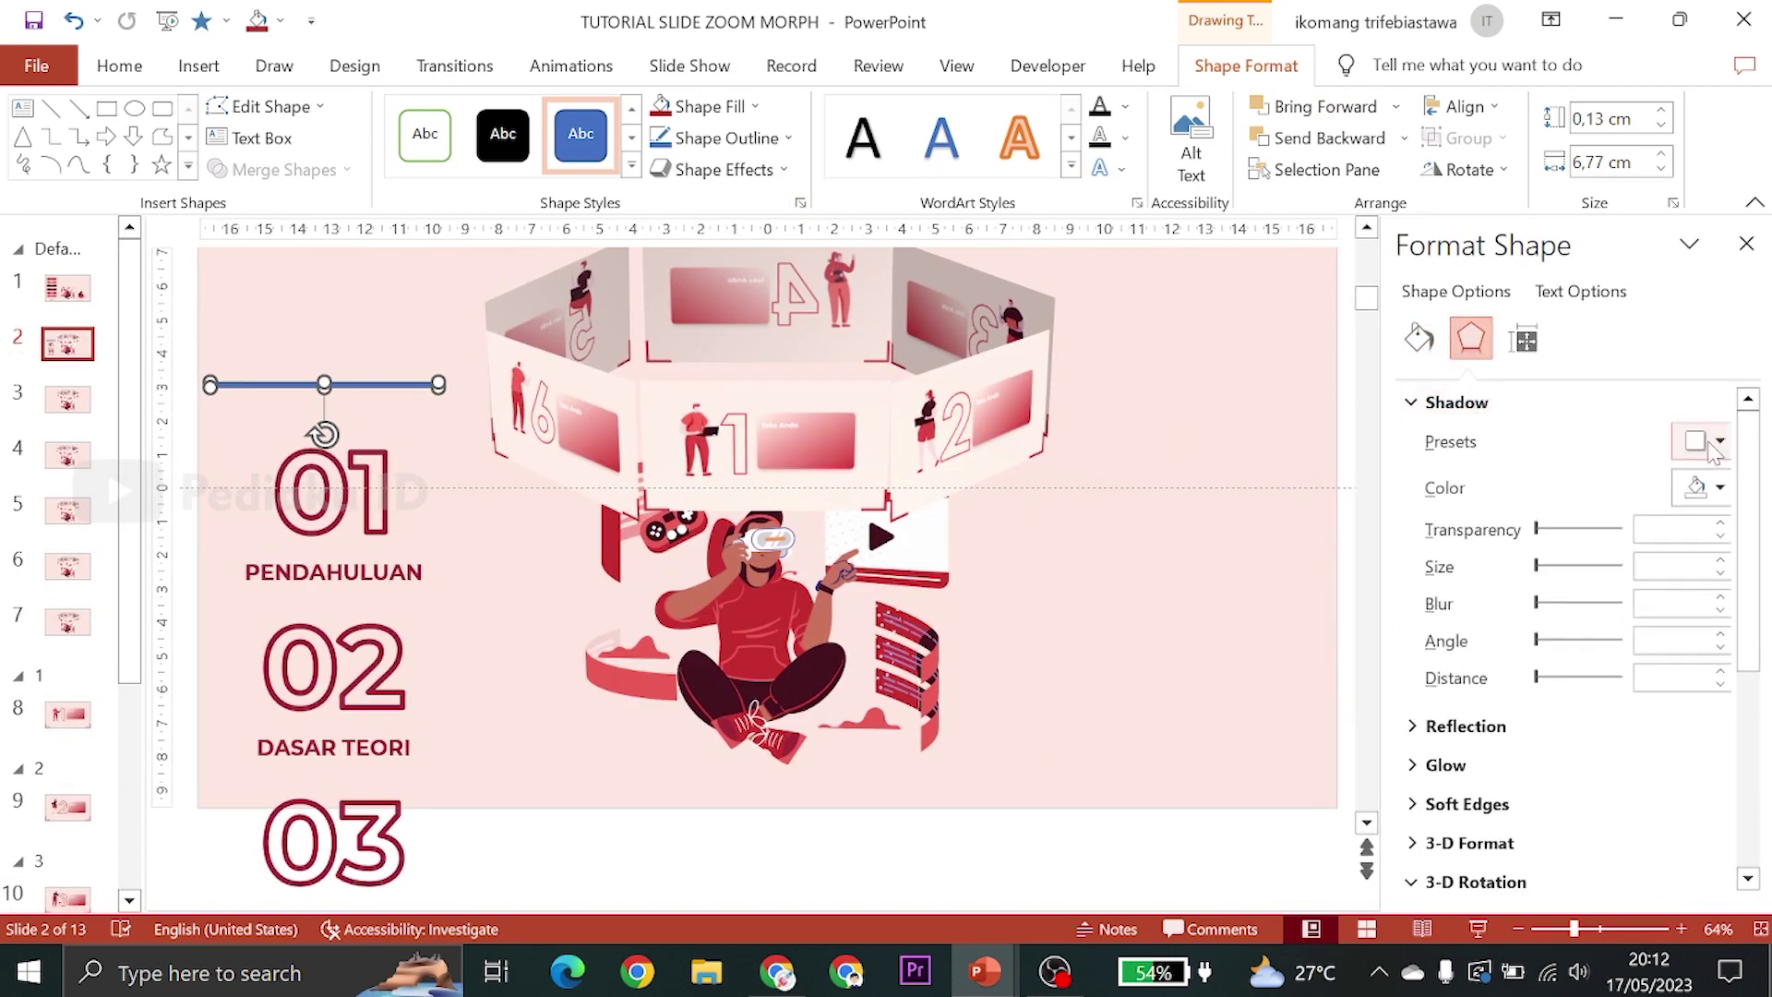
click(1701, 493)
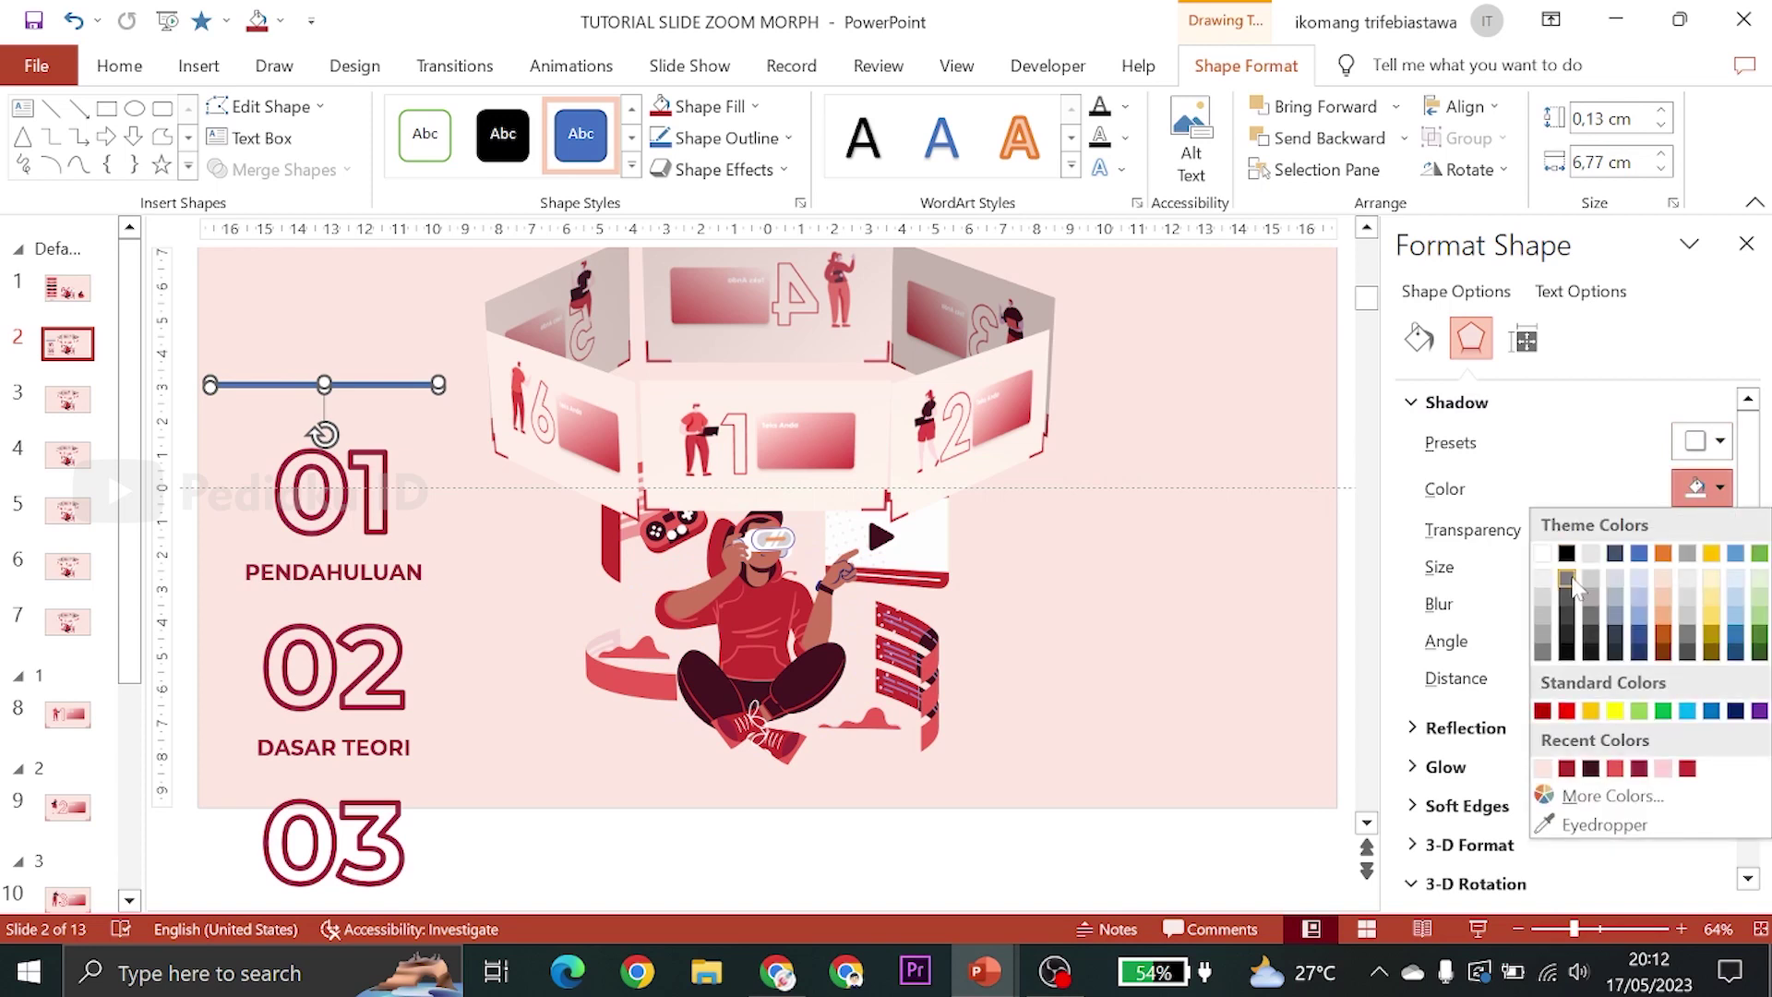
click(1568, 578)
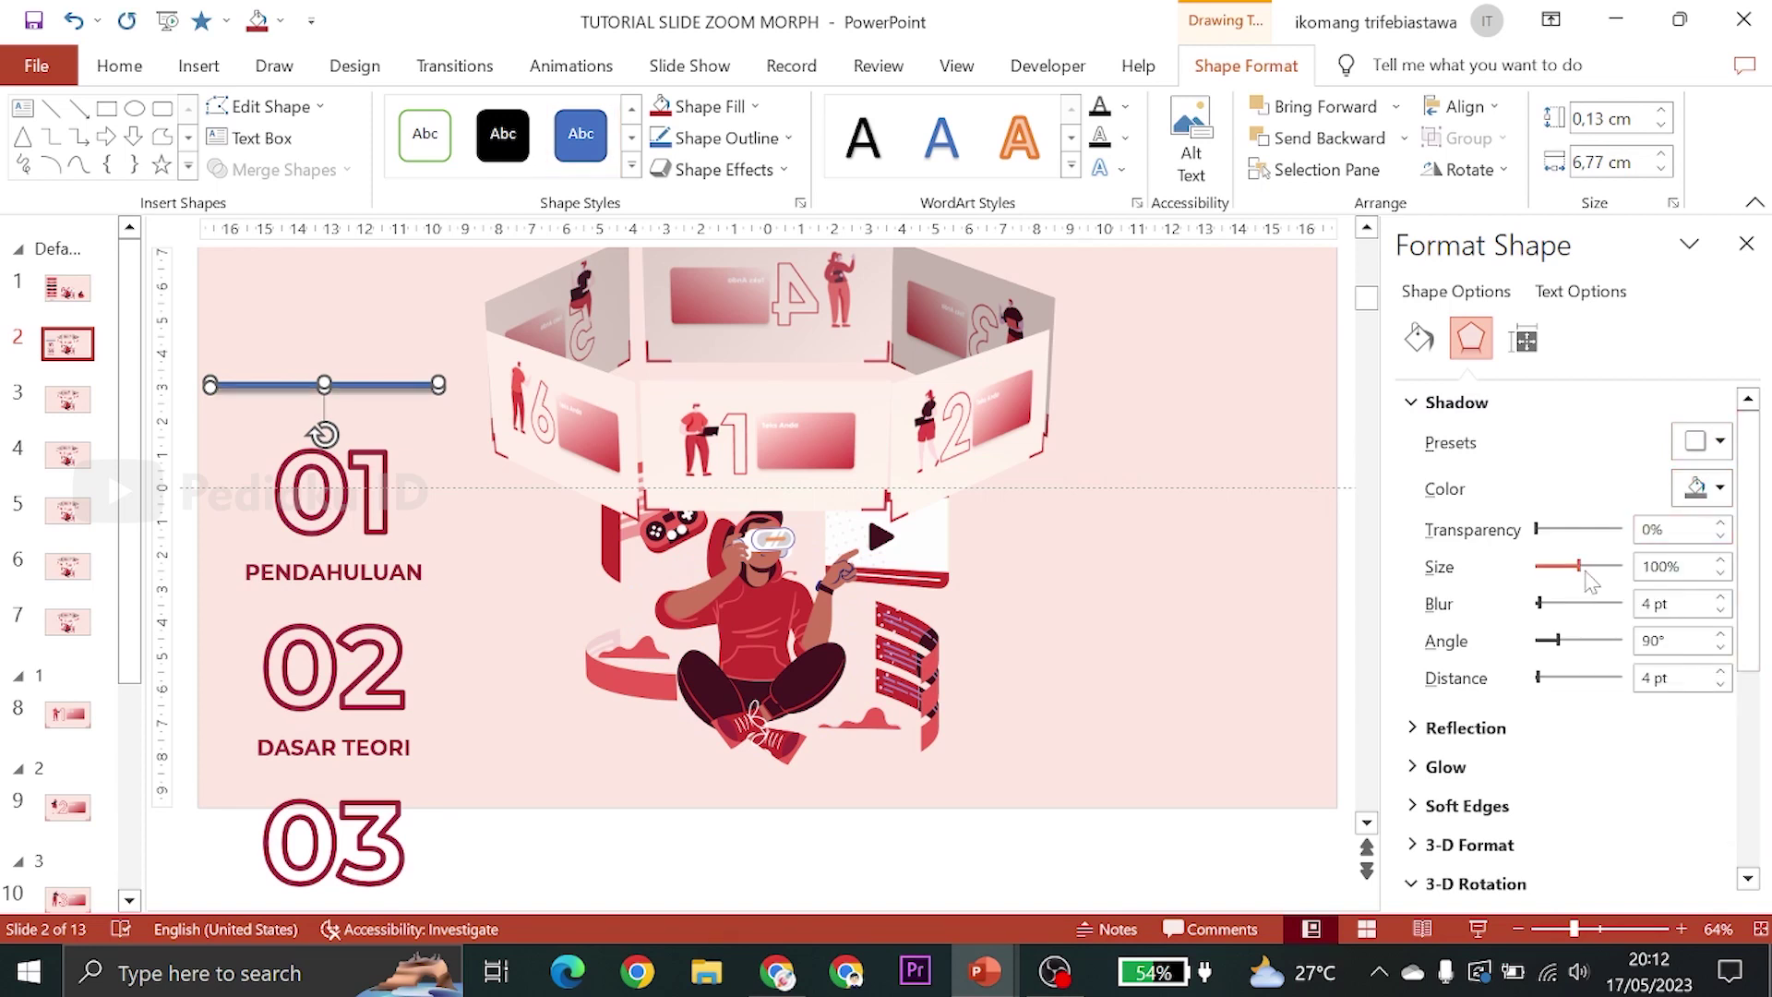
drag(1541, 603, 1556, 603)
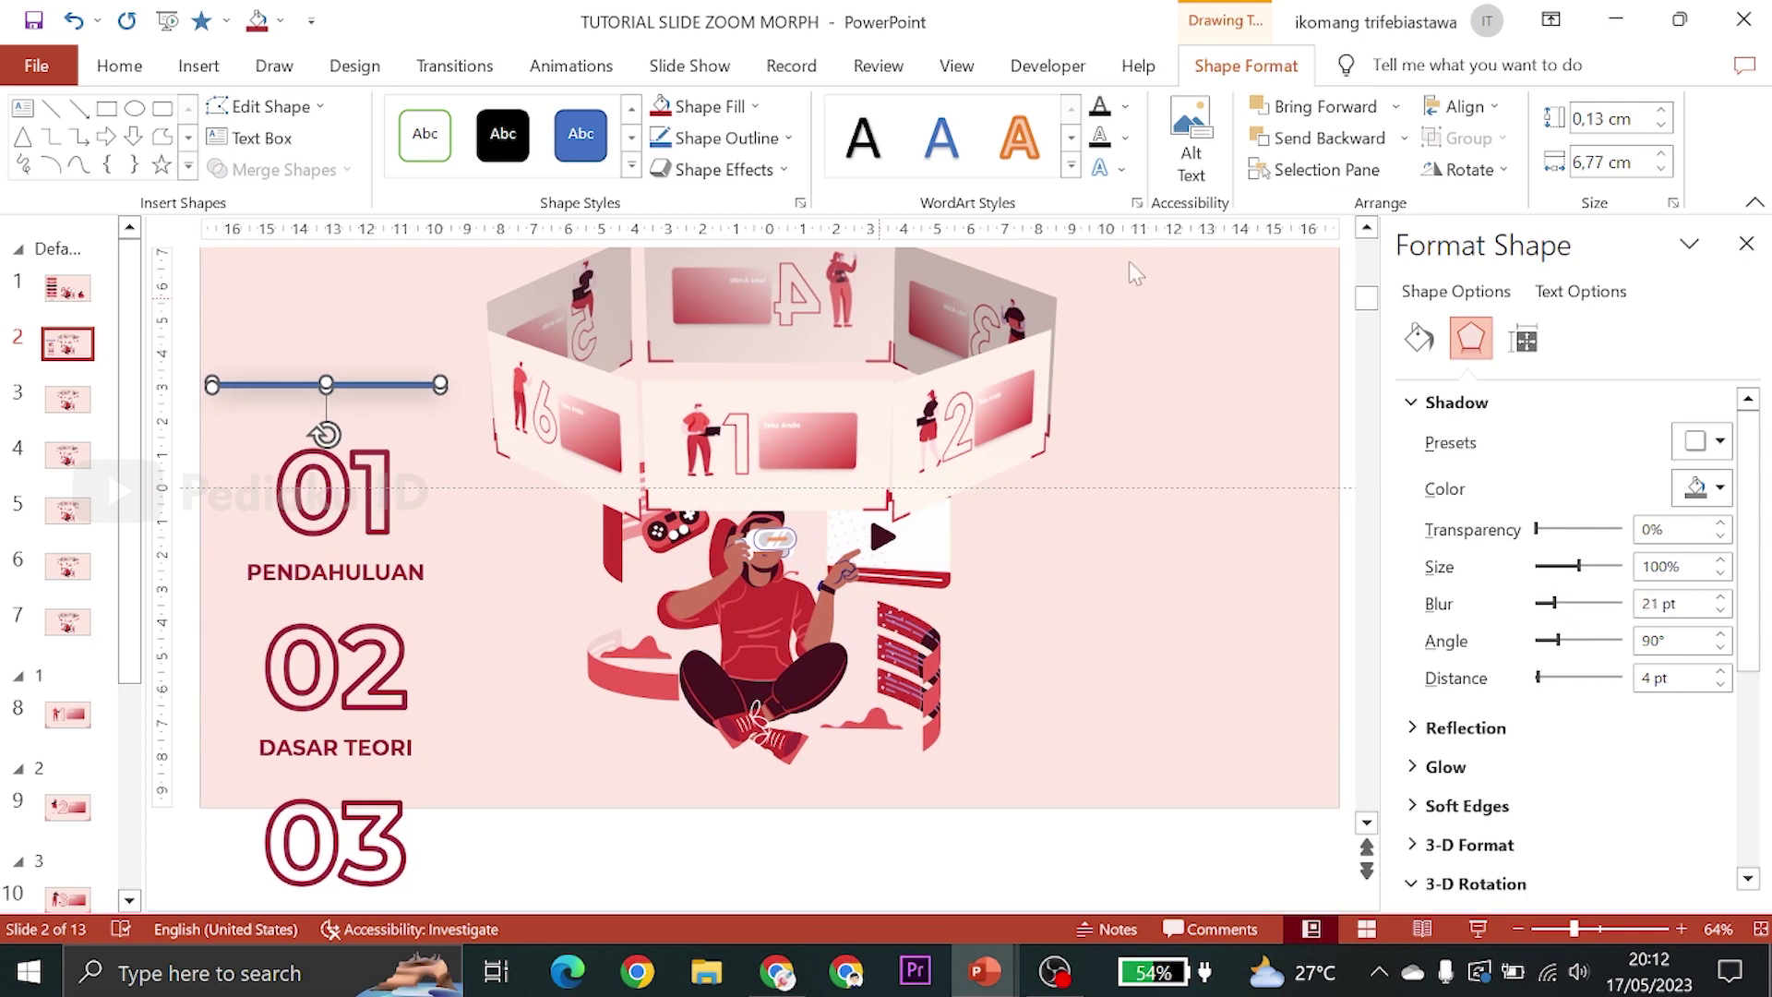
Fill the line with the slide background and remove its outline
click(1419, 339)
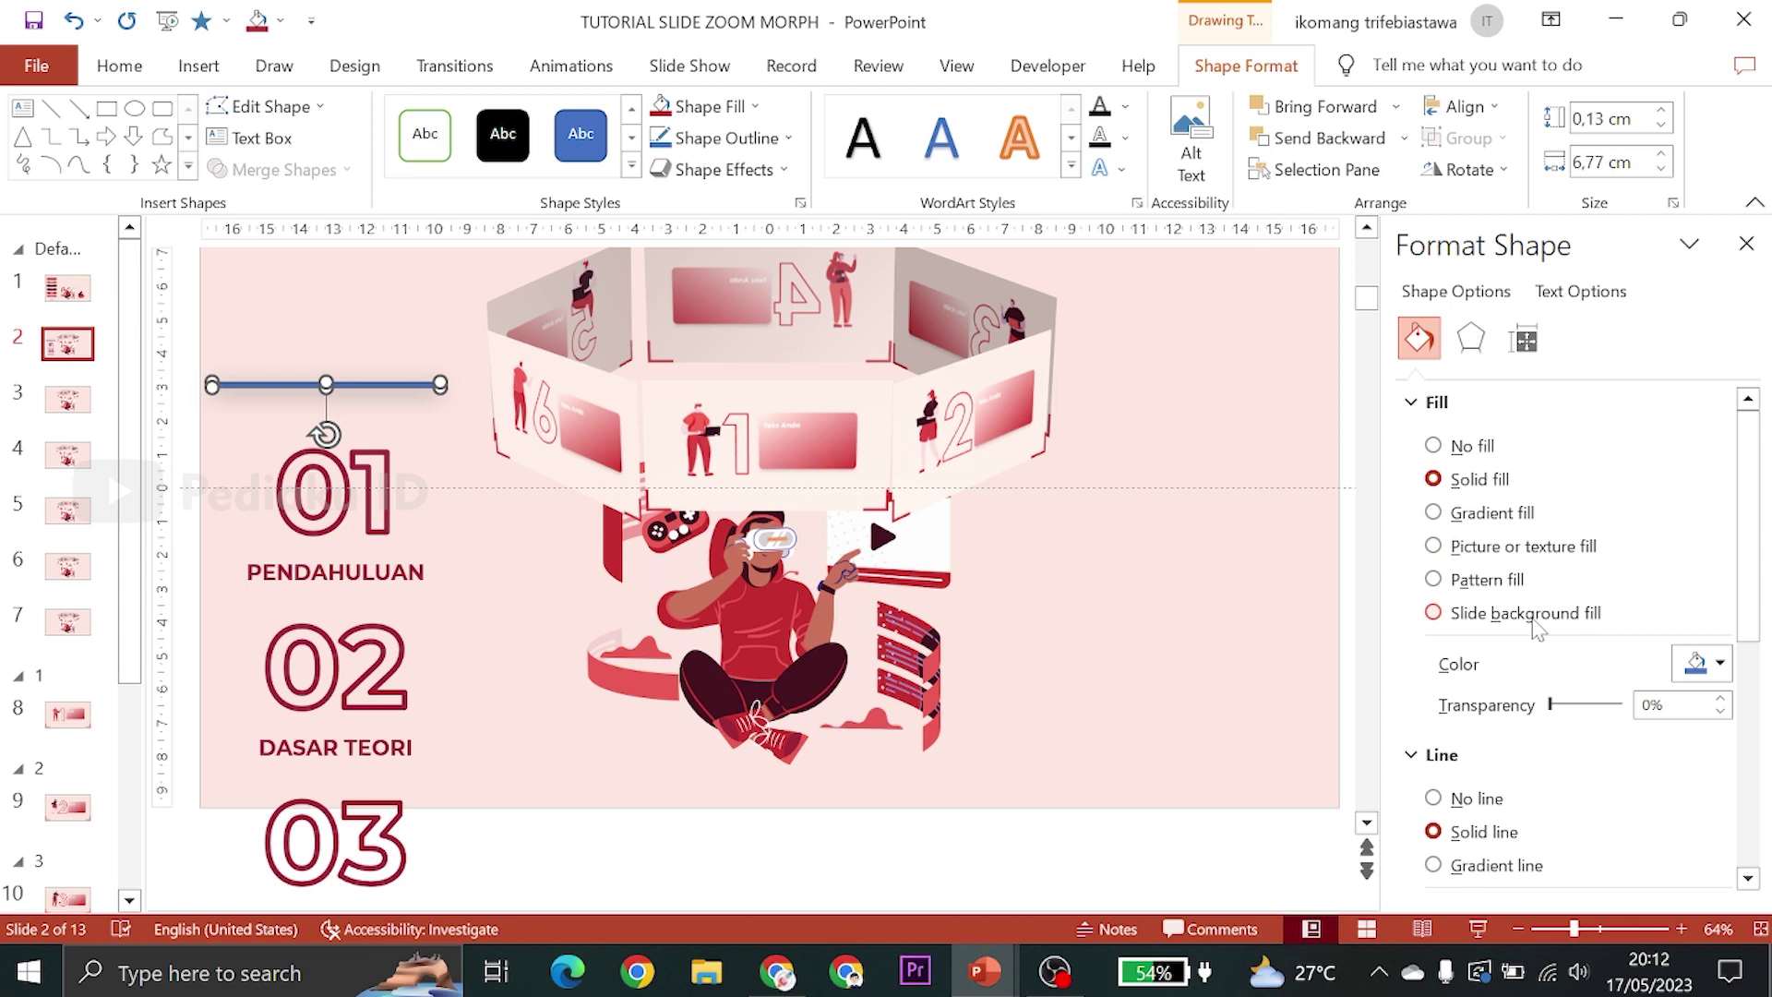
click(1537, 623)
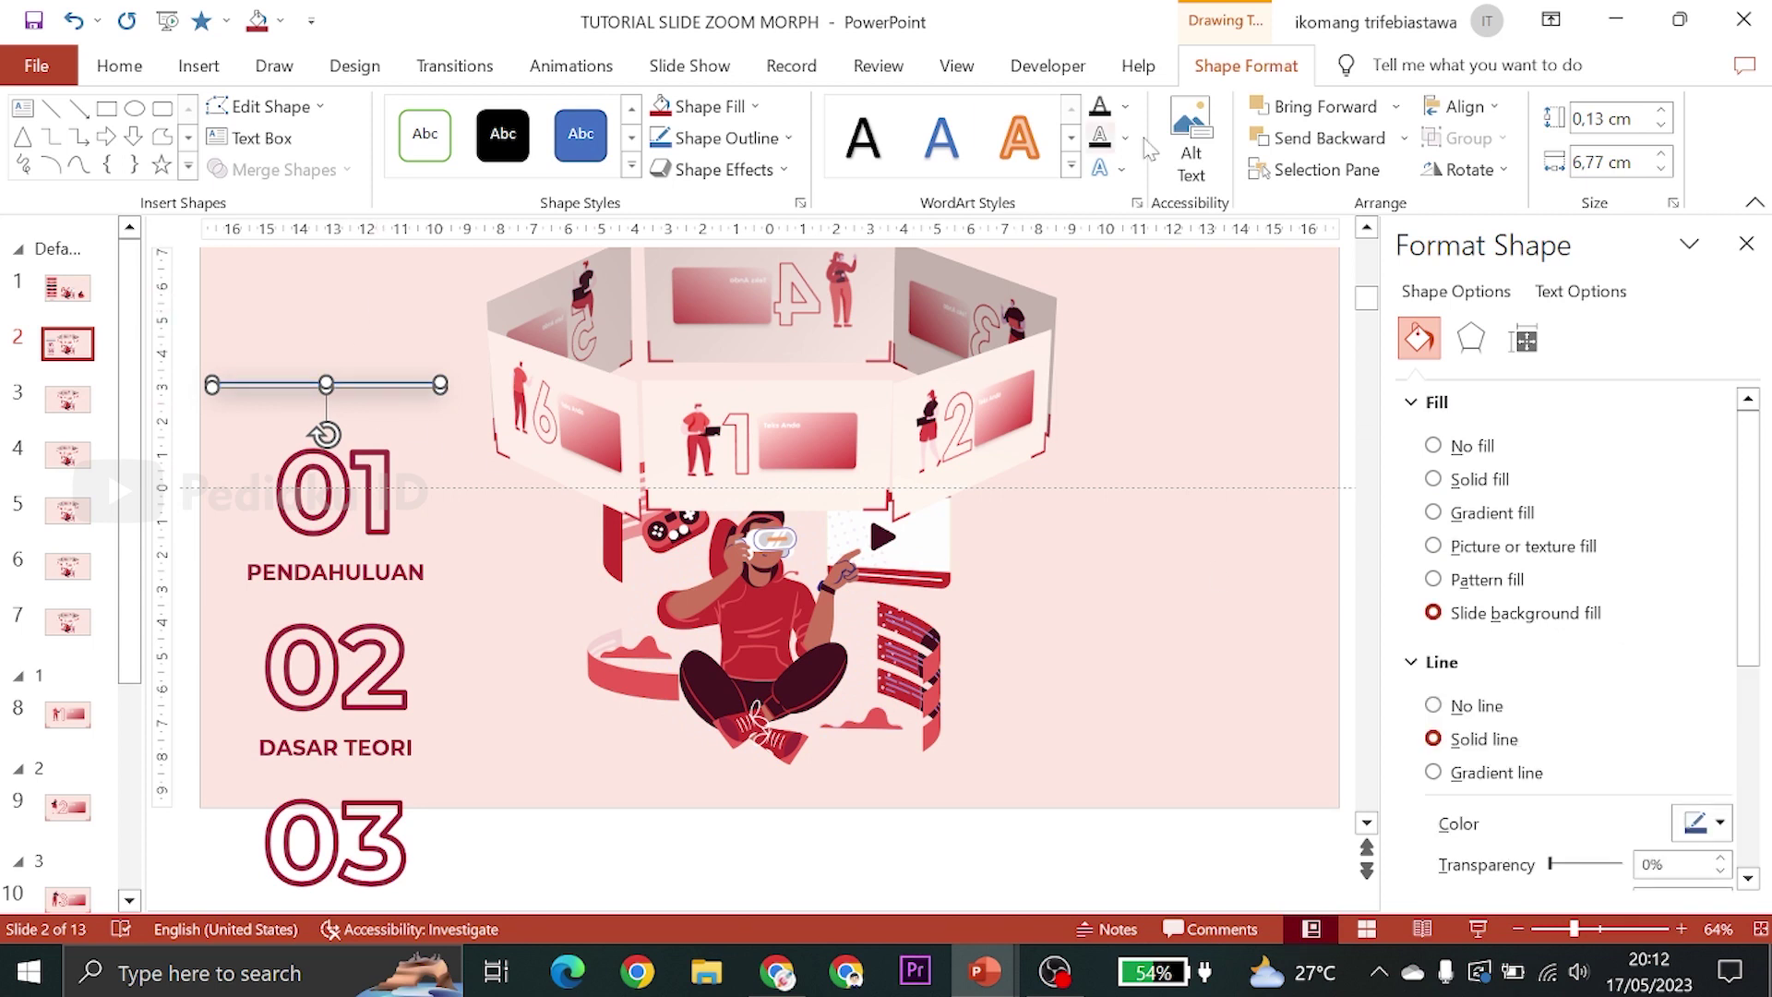
click(725, 138)
click(734, 446)
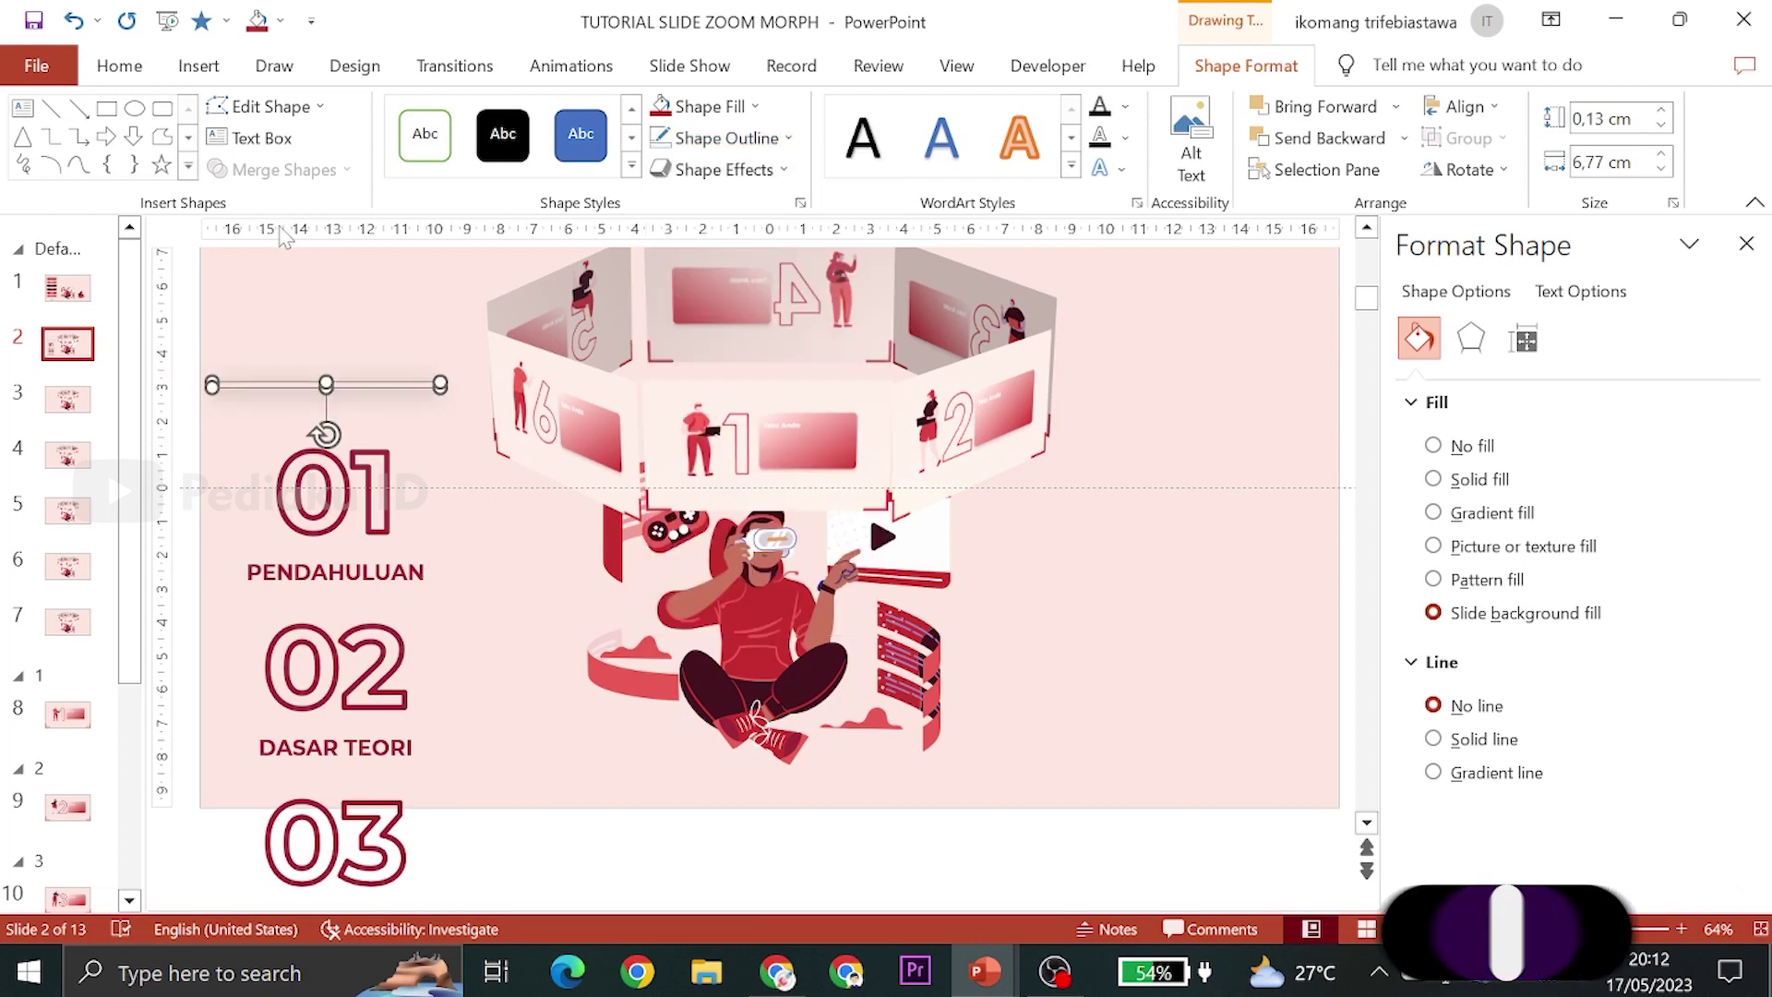
Draw a 7 cm-wide rectangle at the slide's top-left, stretched down to meet the line
click(106, 109)
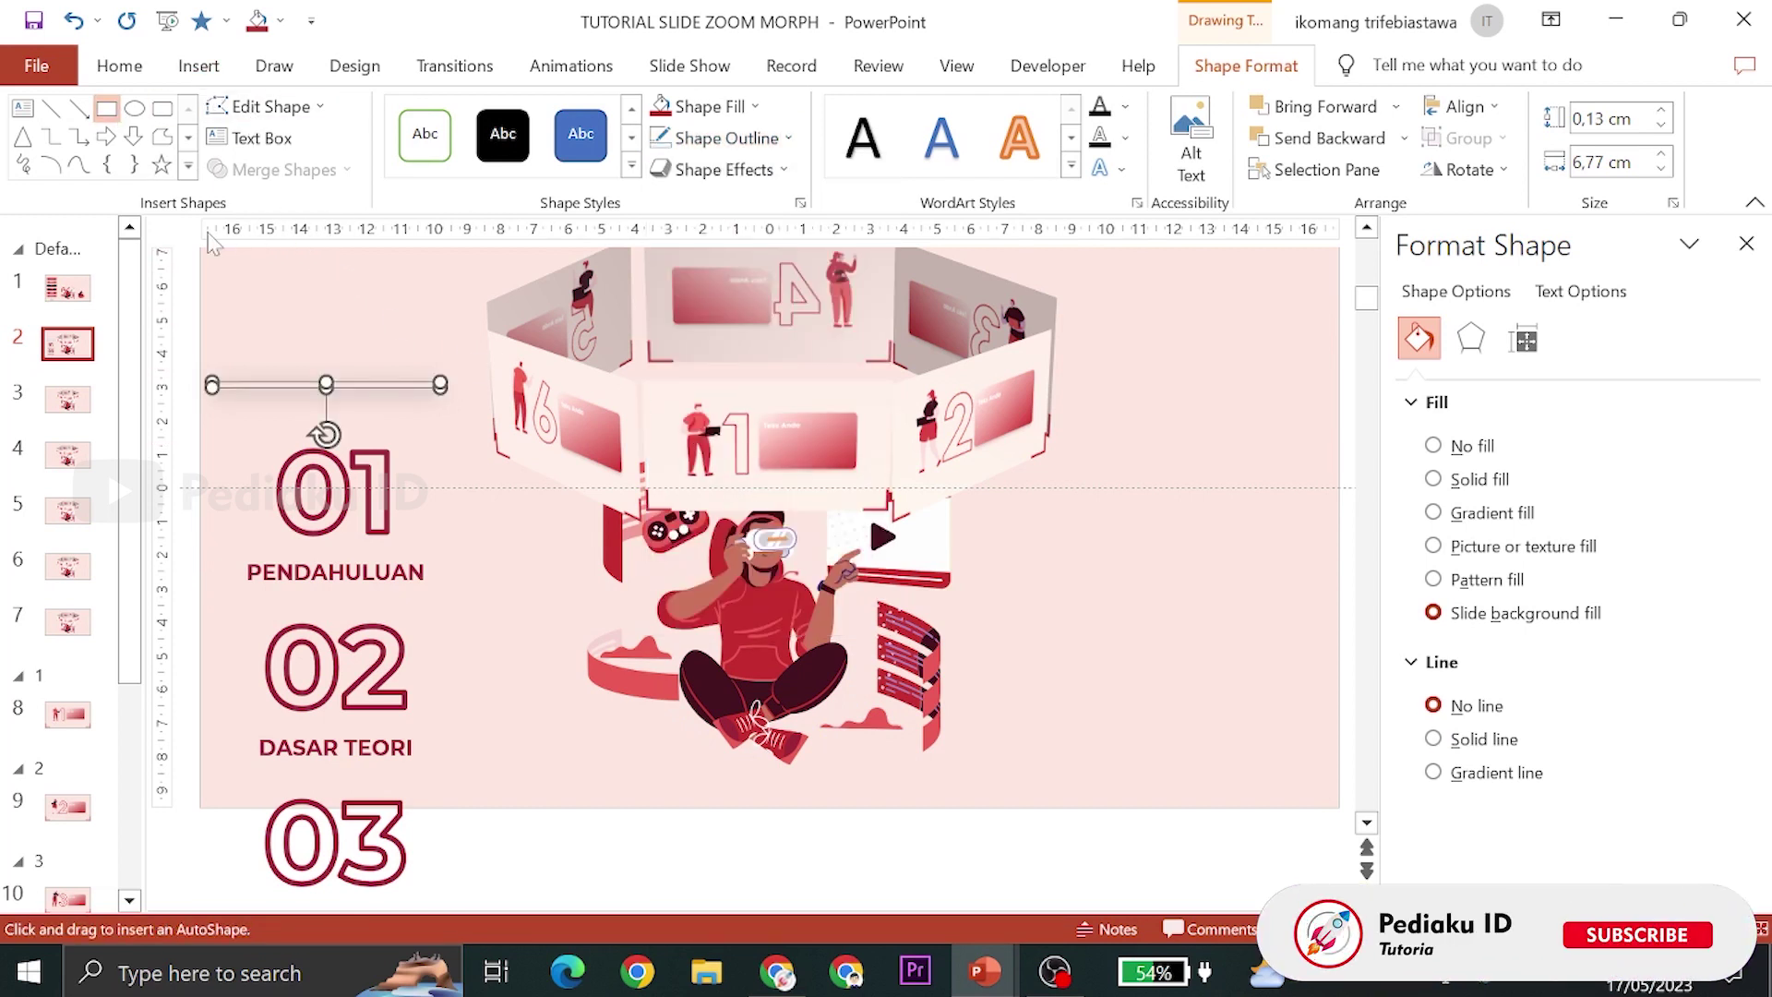
scroll(236, 289, up, 1)
scroll(238, 305, up, 1)
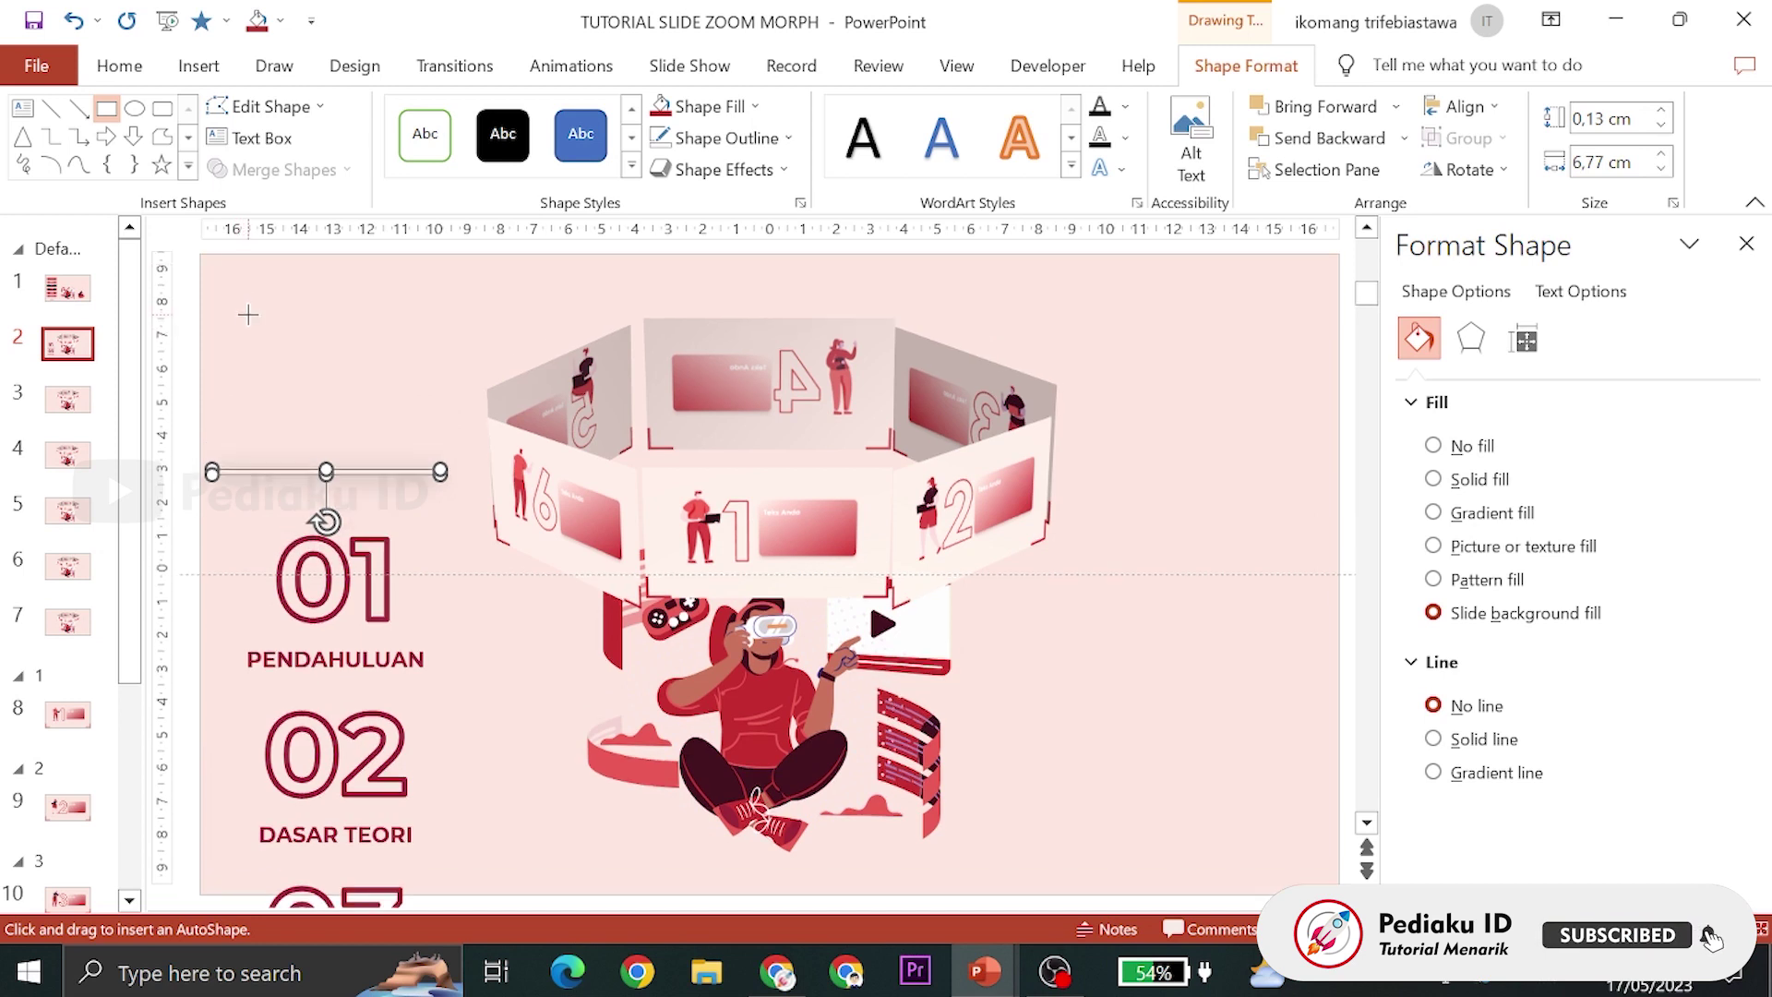
drag(224, 464, 449, 247)
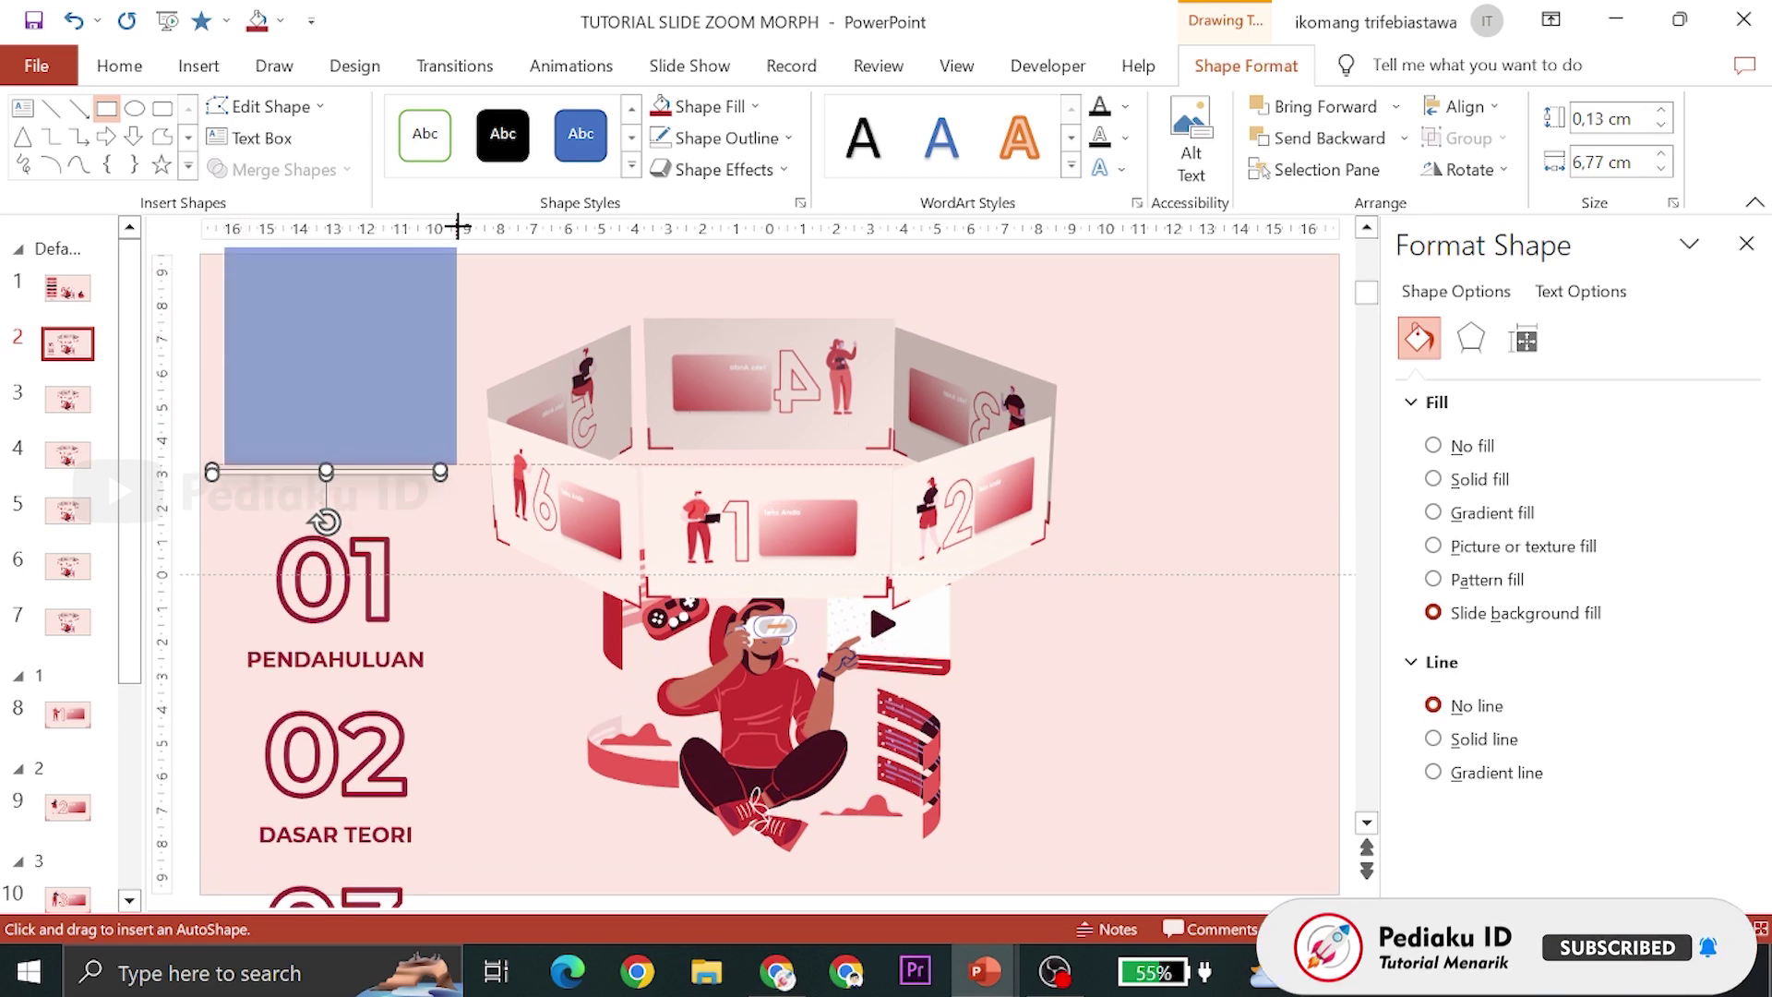
drag(222, 342, 212, 343)
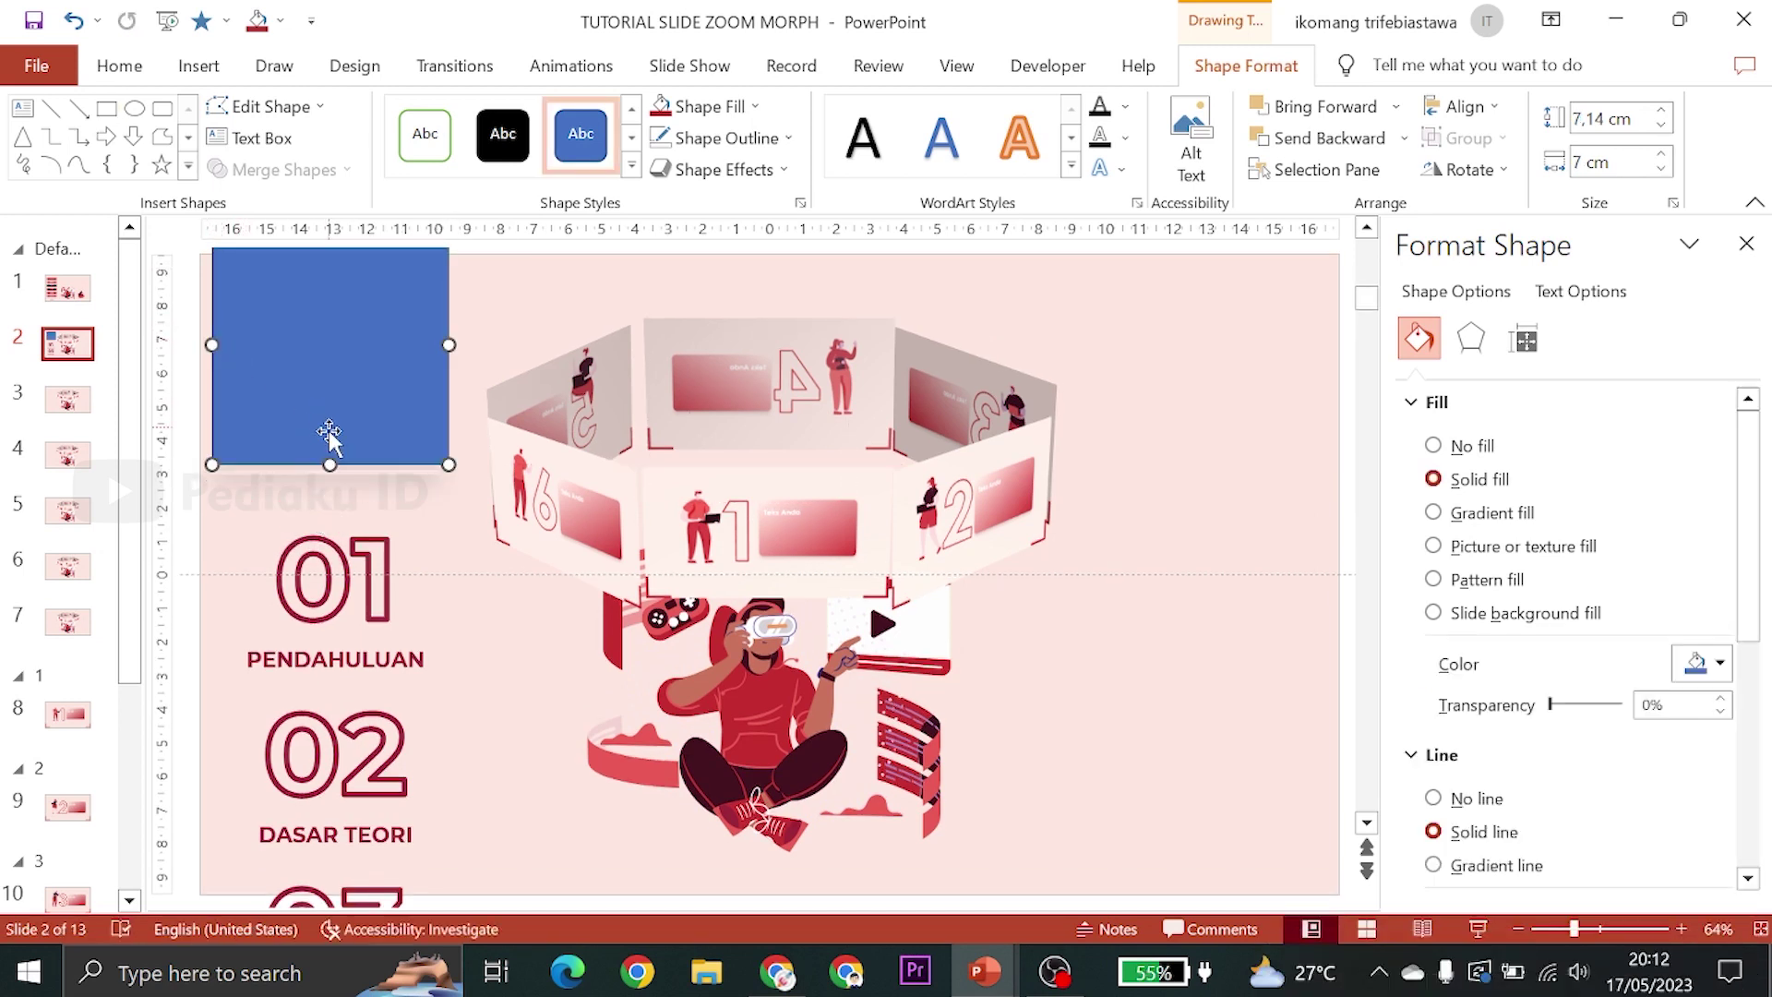
drag(329, 458, 329, 470)
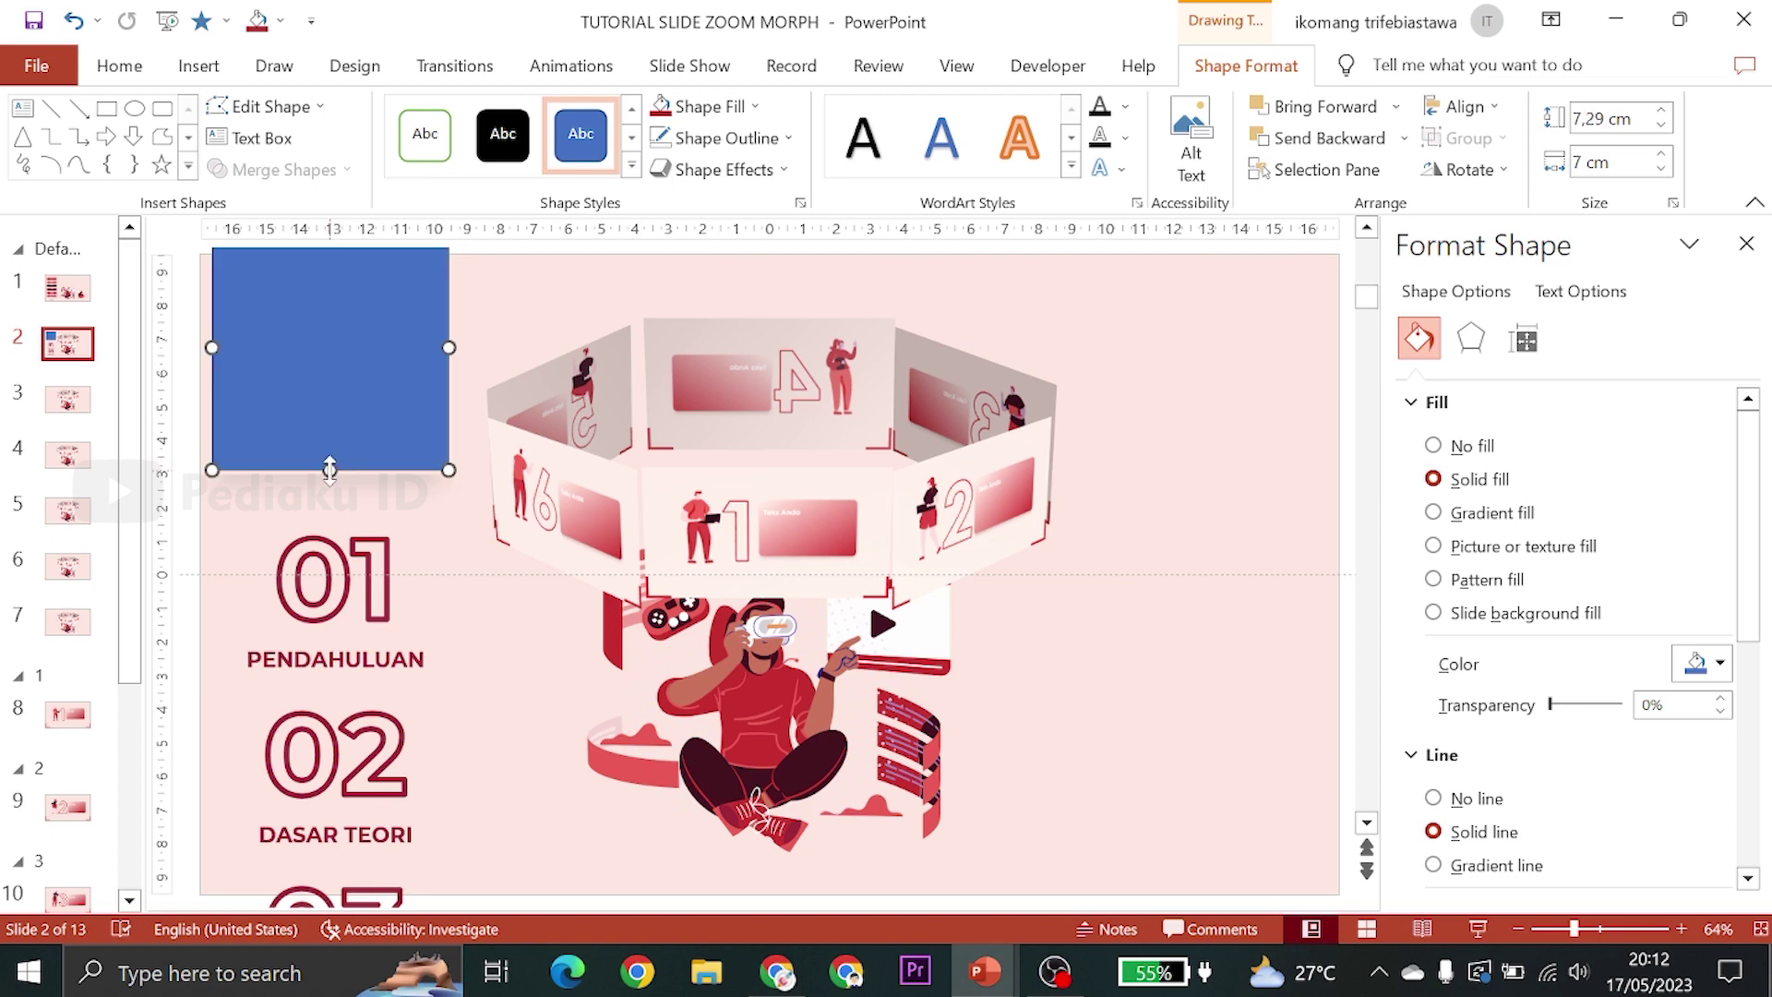
Give the rectangle slide-background fill and no outline, then group it with the shadowed line
click(1521, 613)
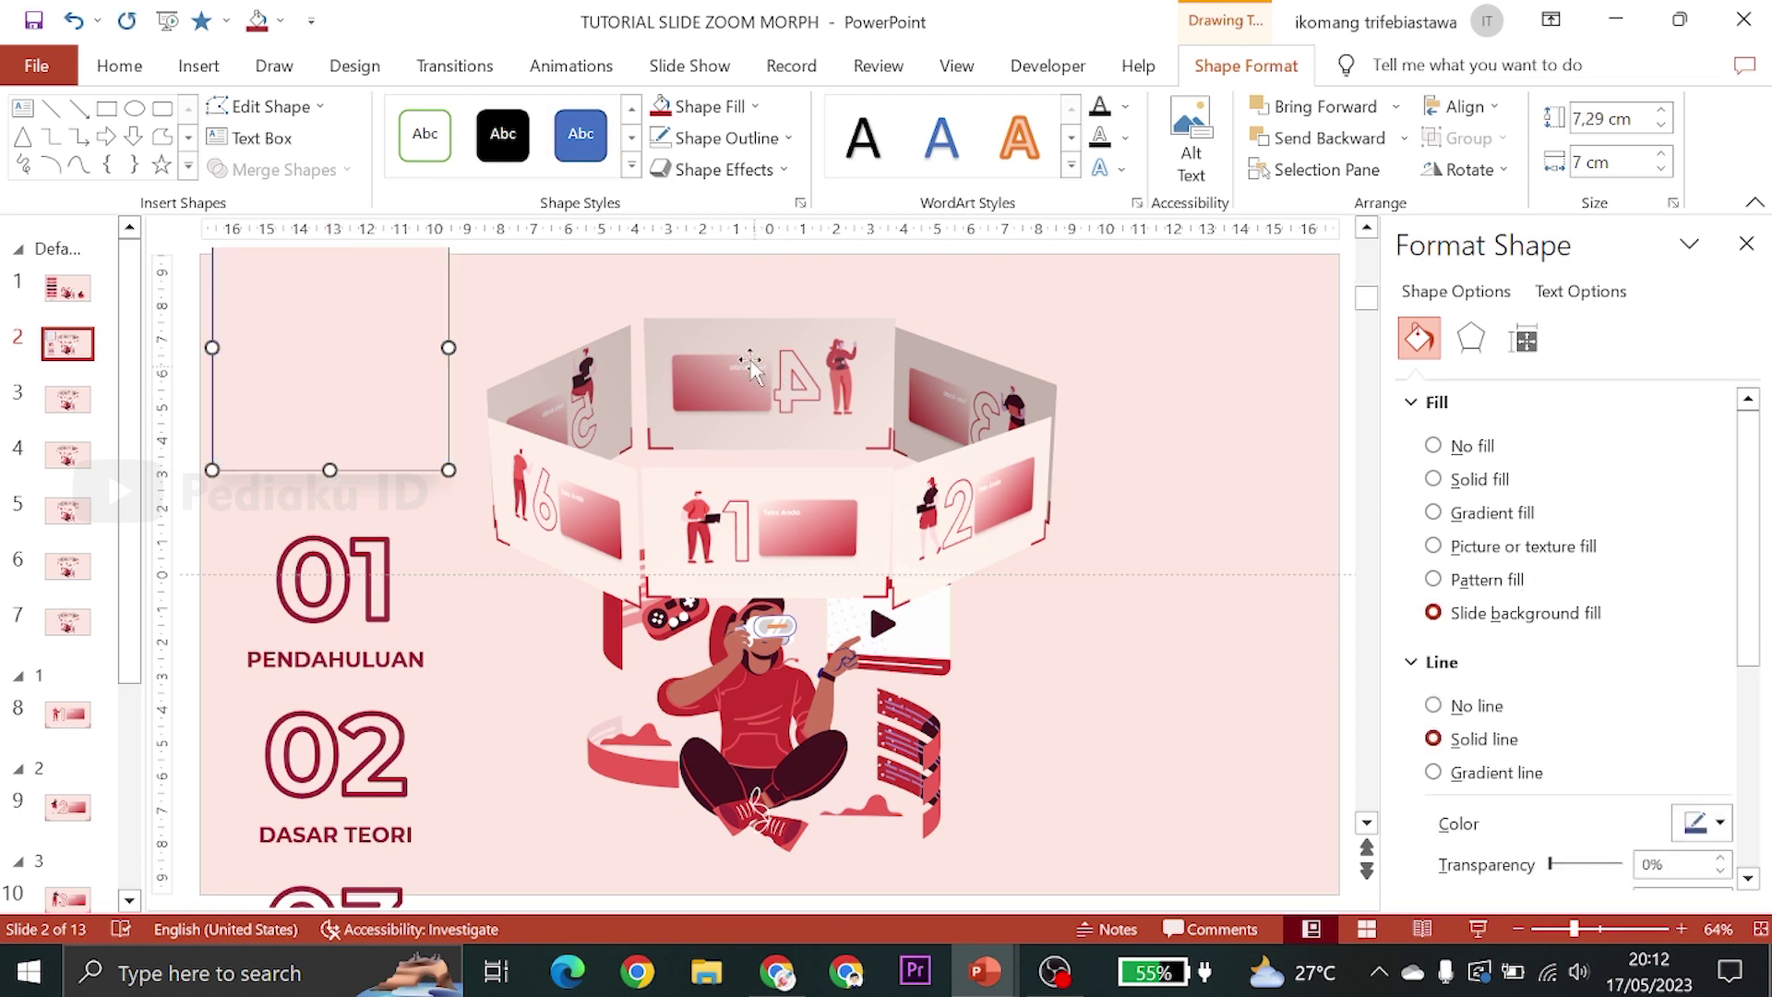
click(1434, 706)
key(Escape)
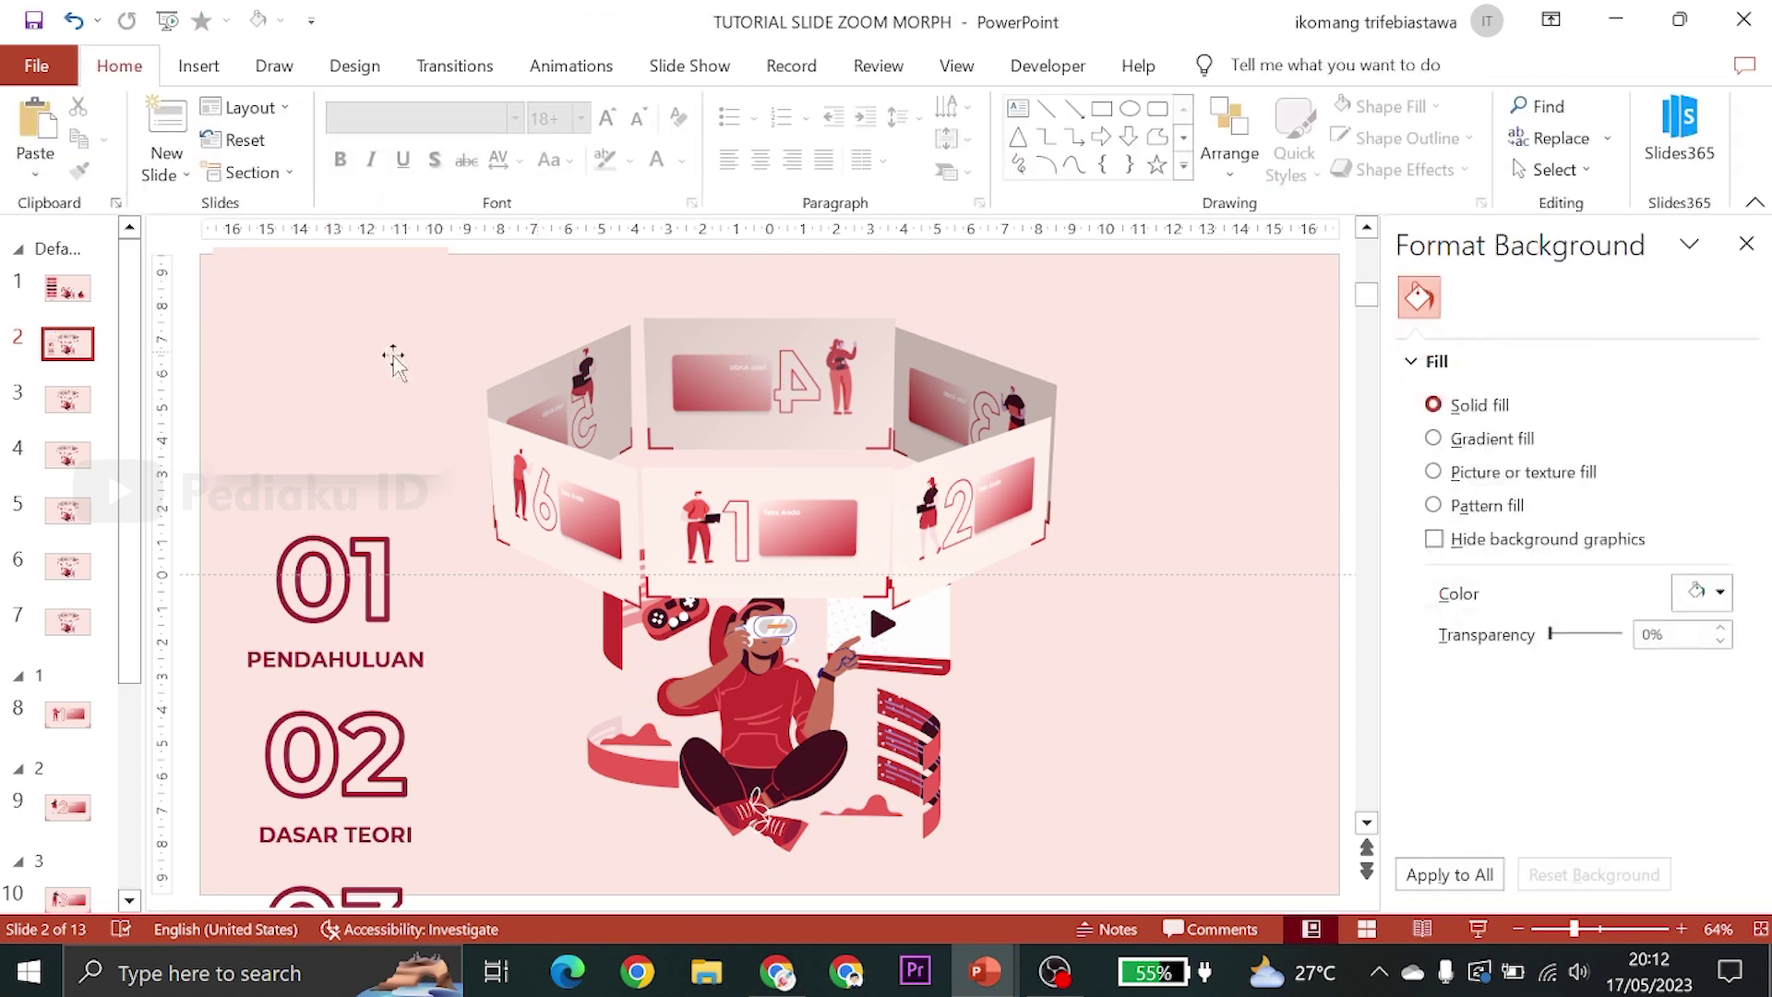
click(364, 363)
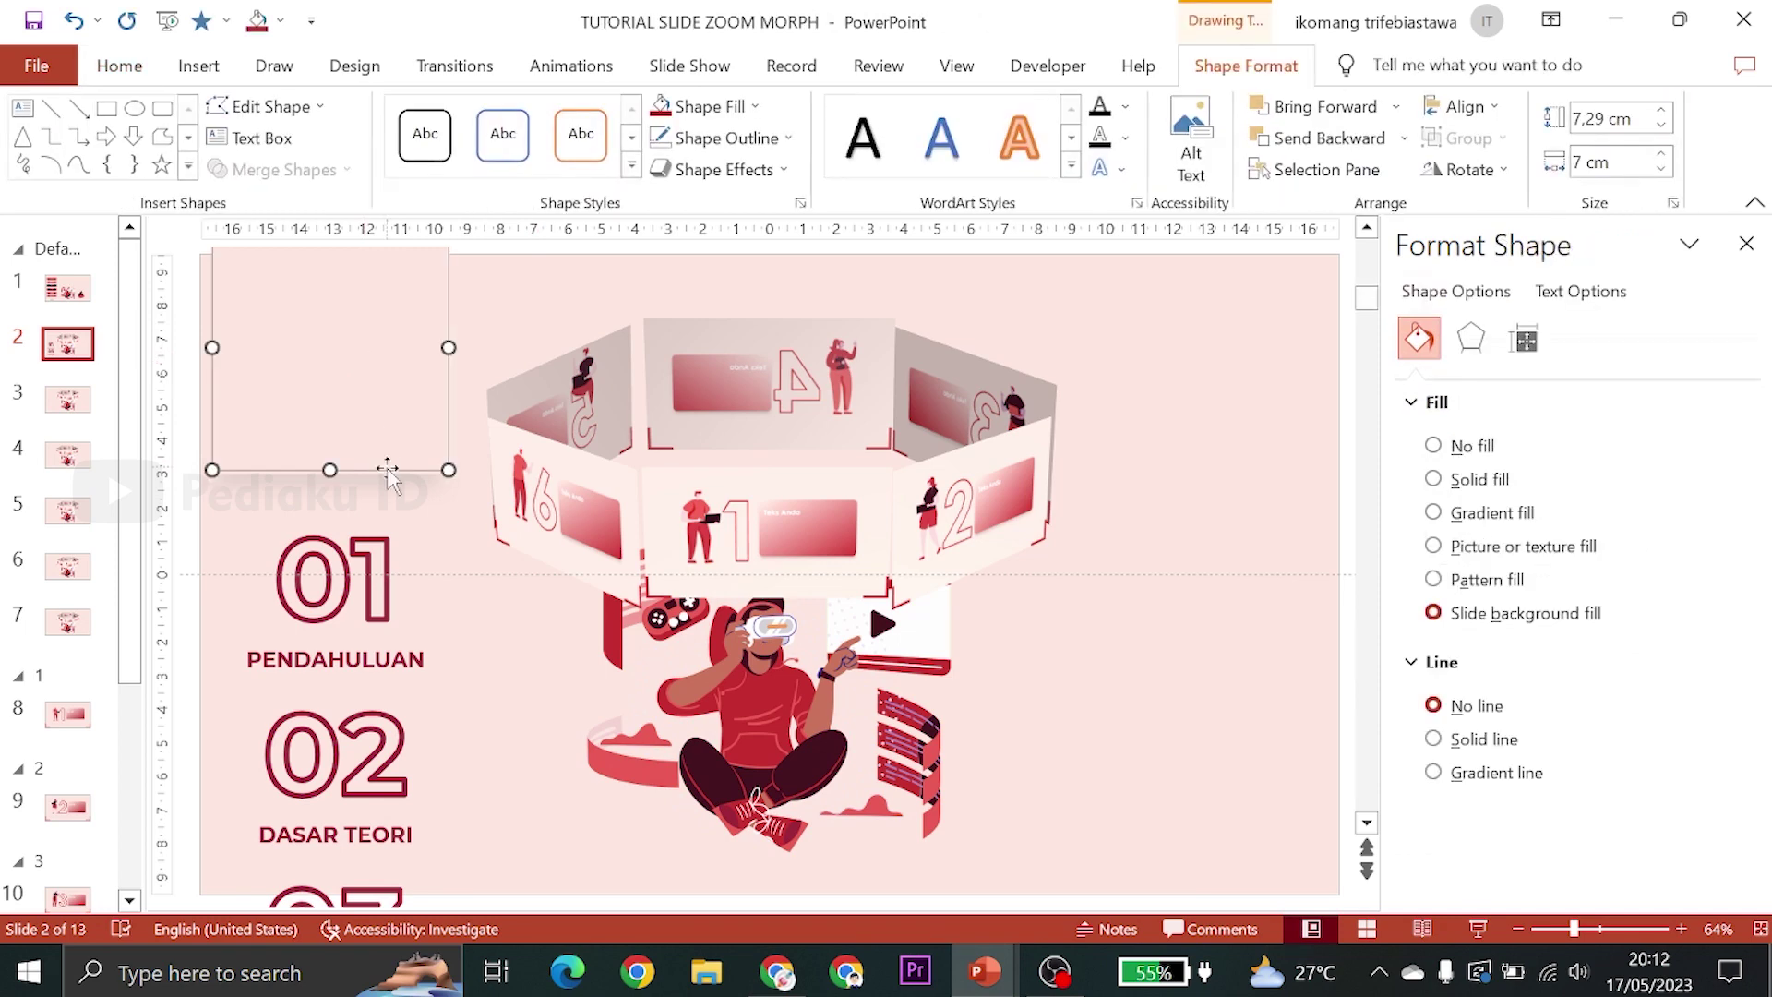
shift+click(384, 473)
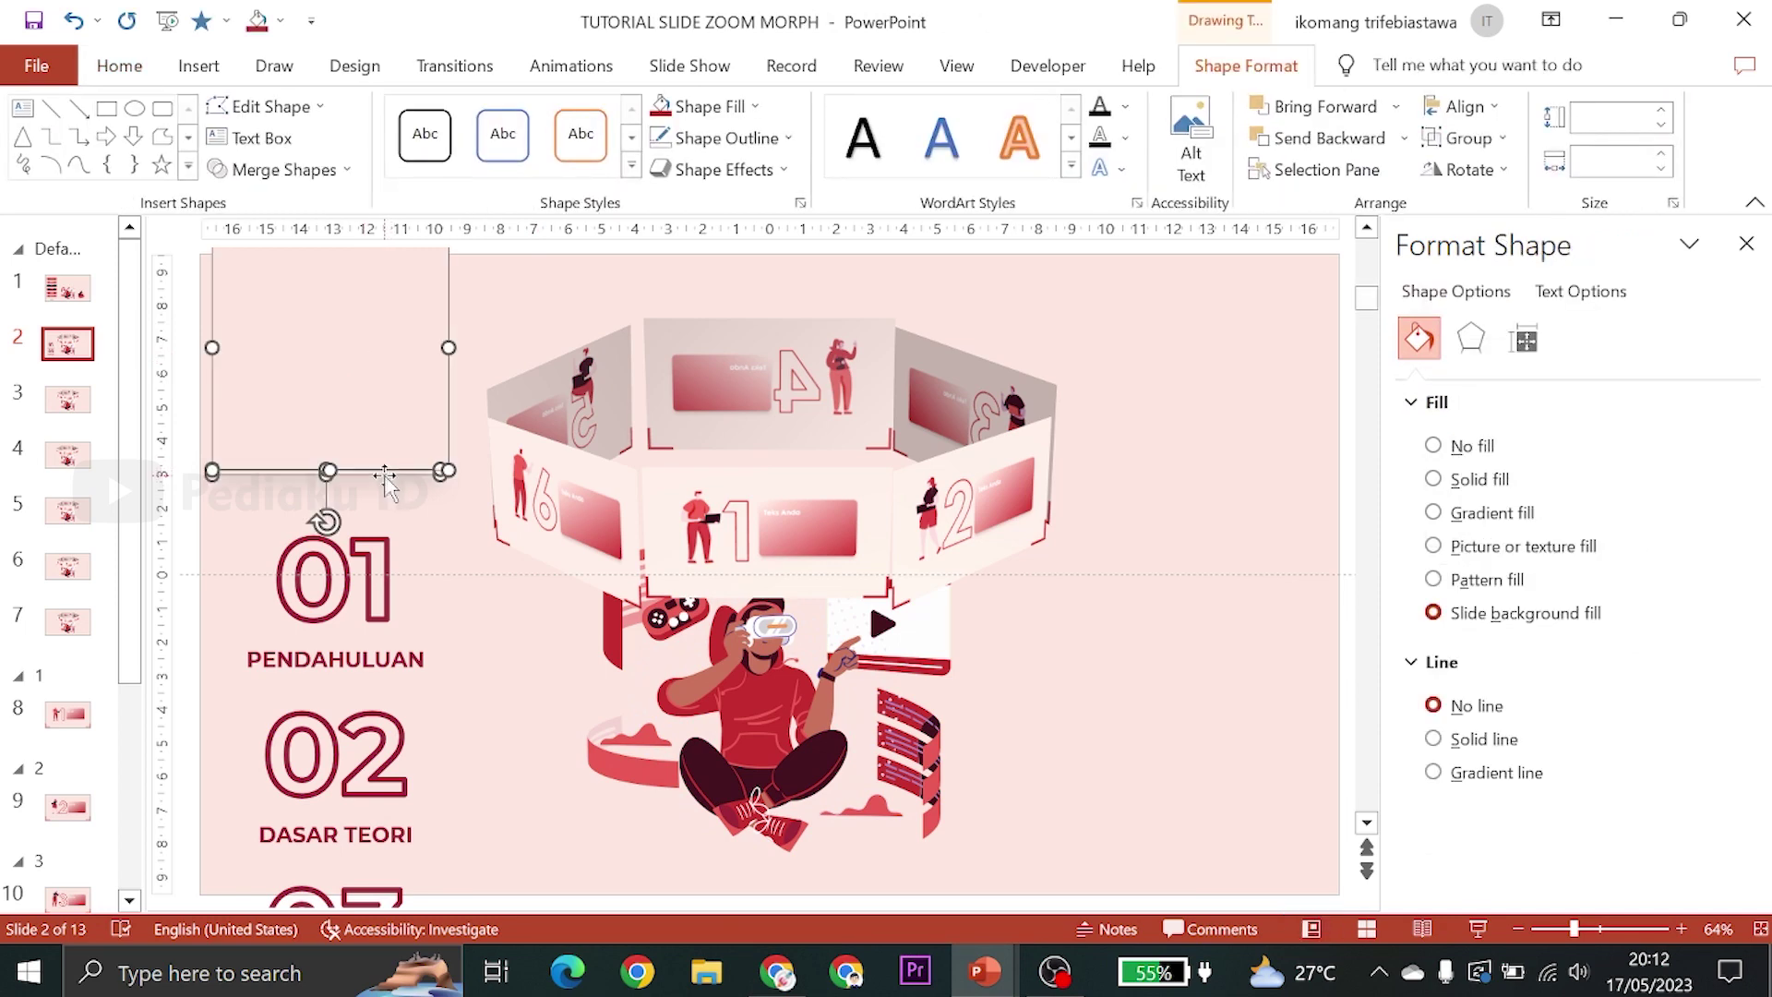
key(ctrl+g)
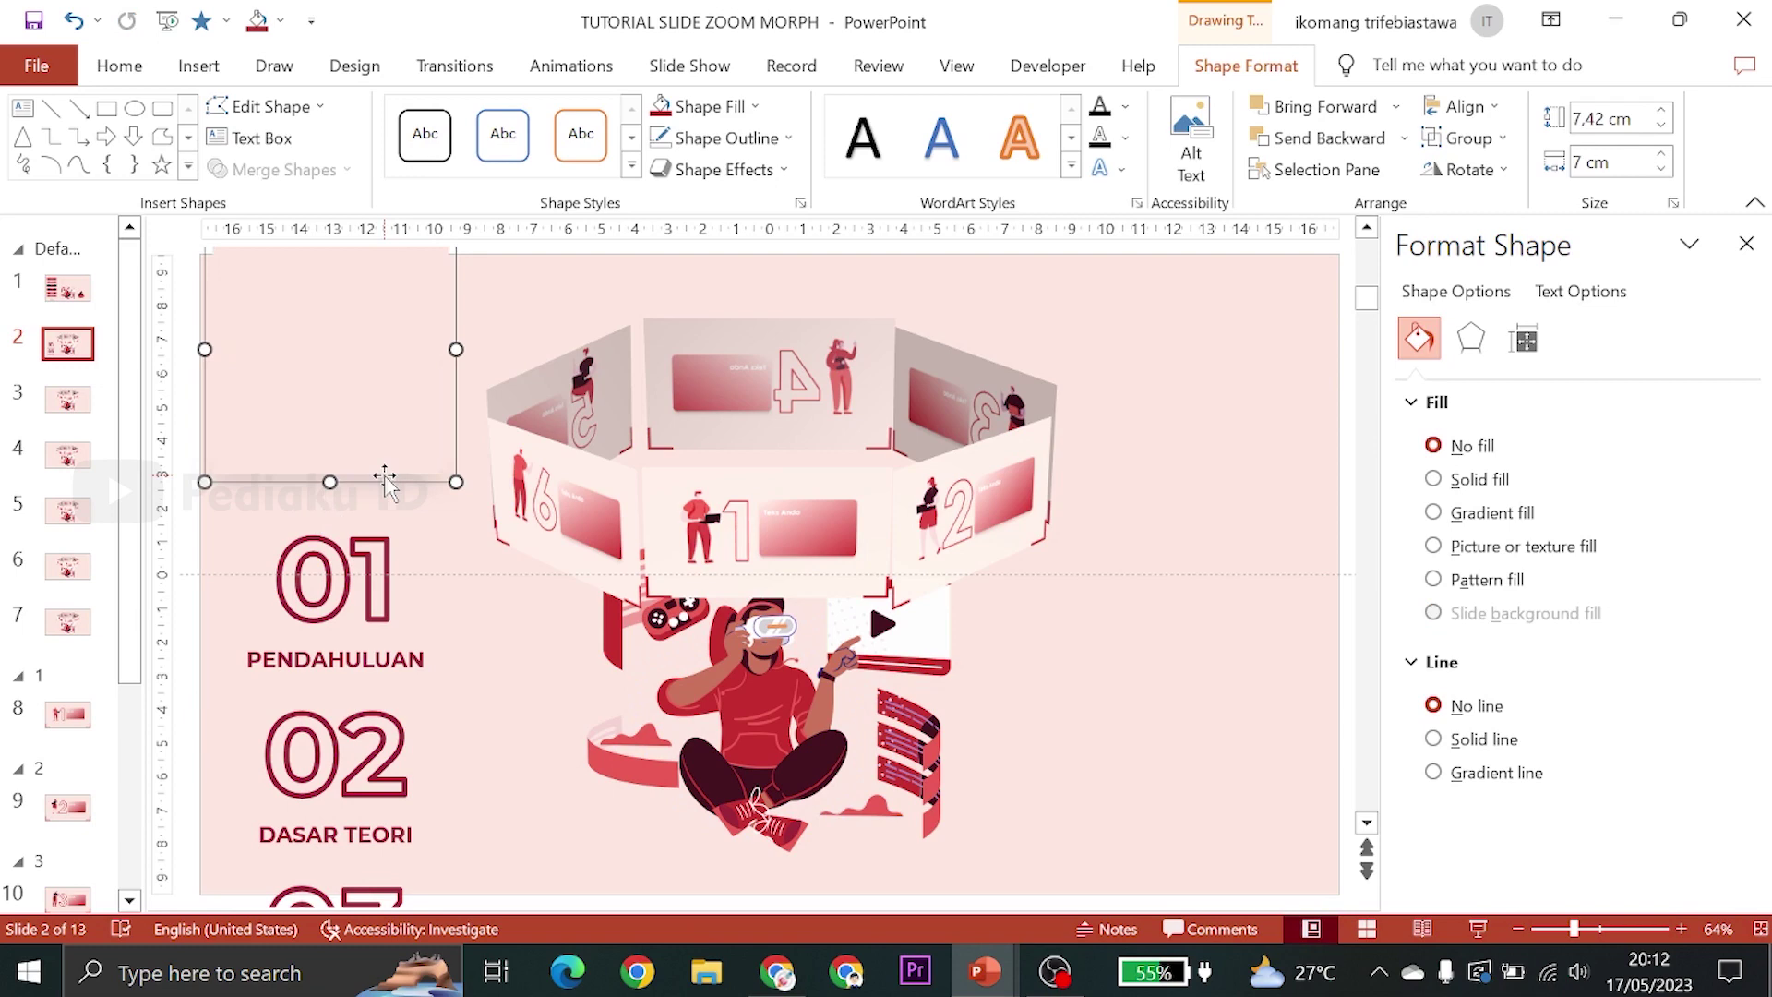
Move the mask group over the 01 number and flip it vertically
drag(392, 488, 470, 632)
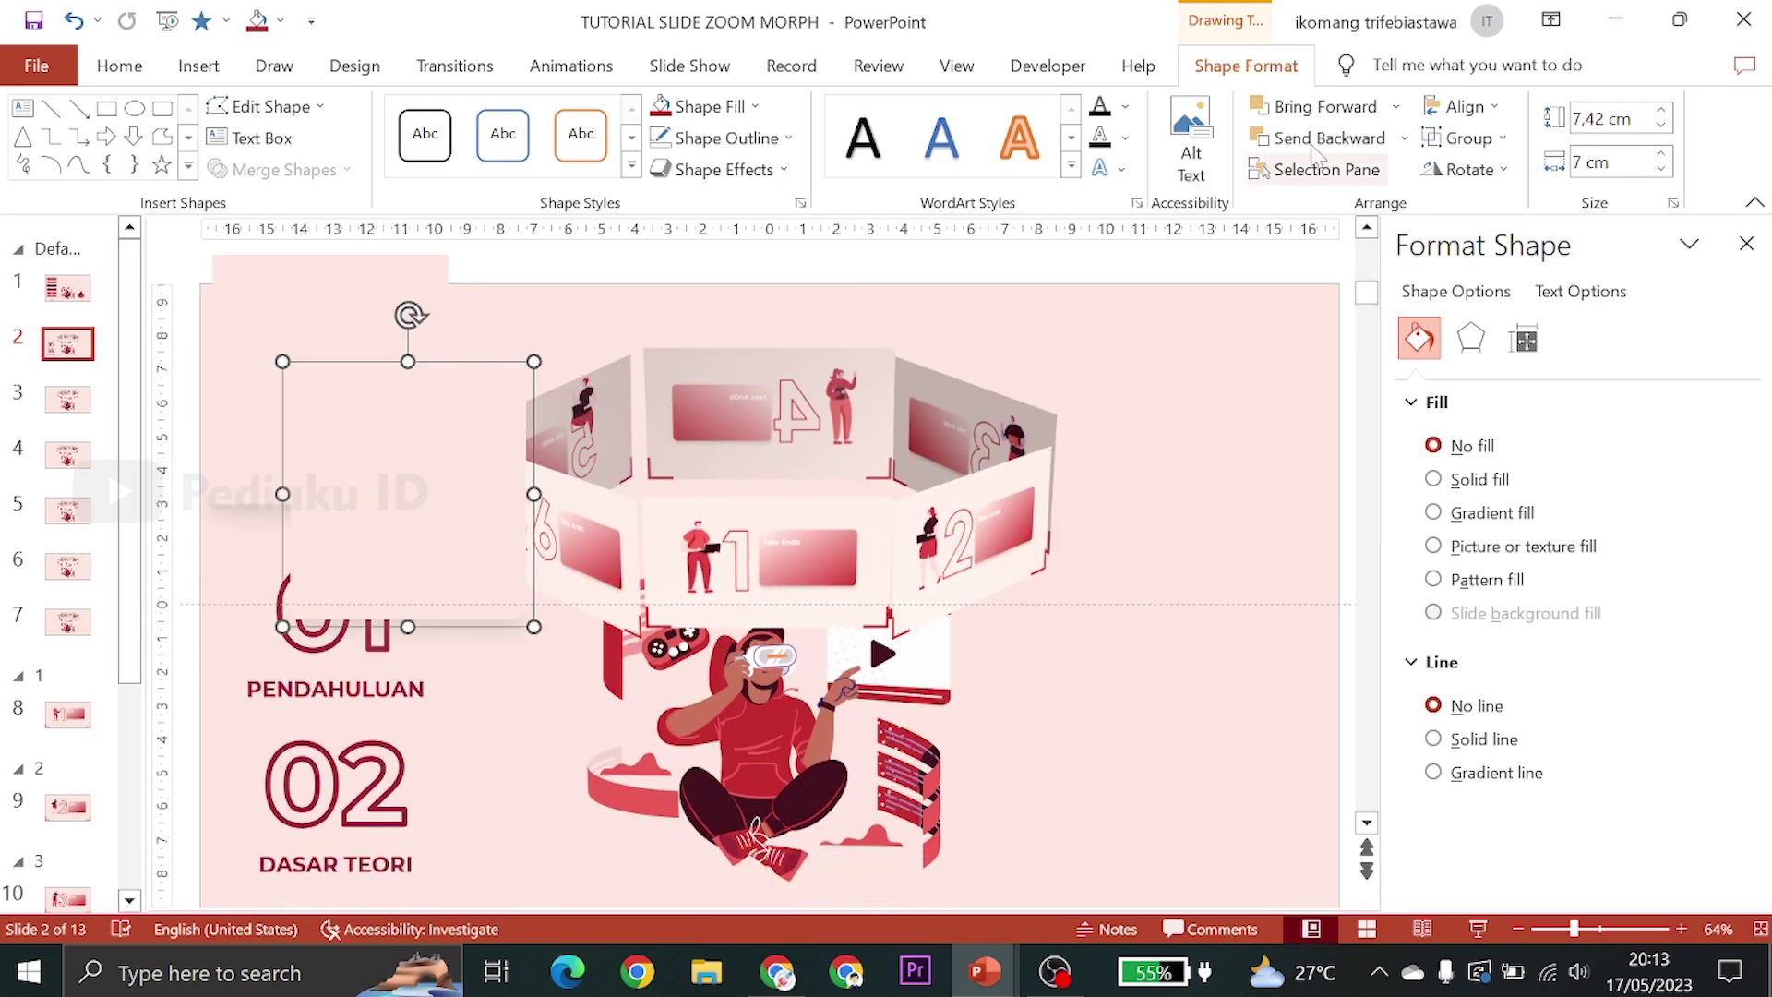
click(1468, 169)
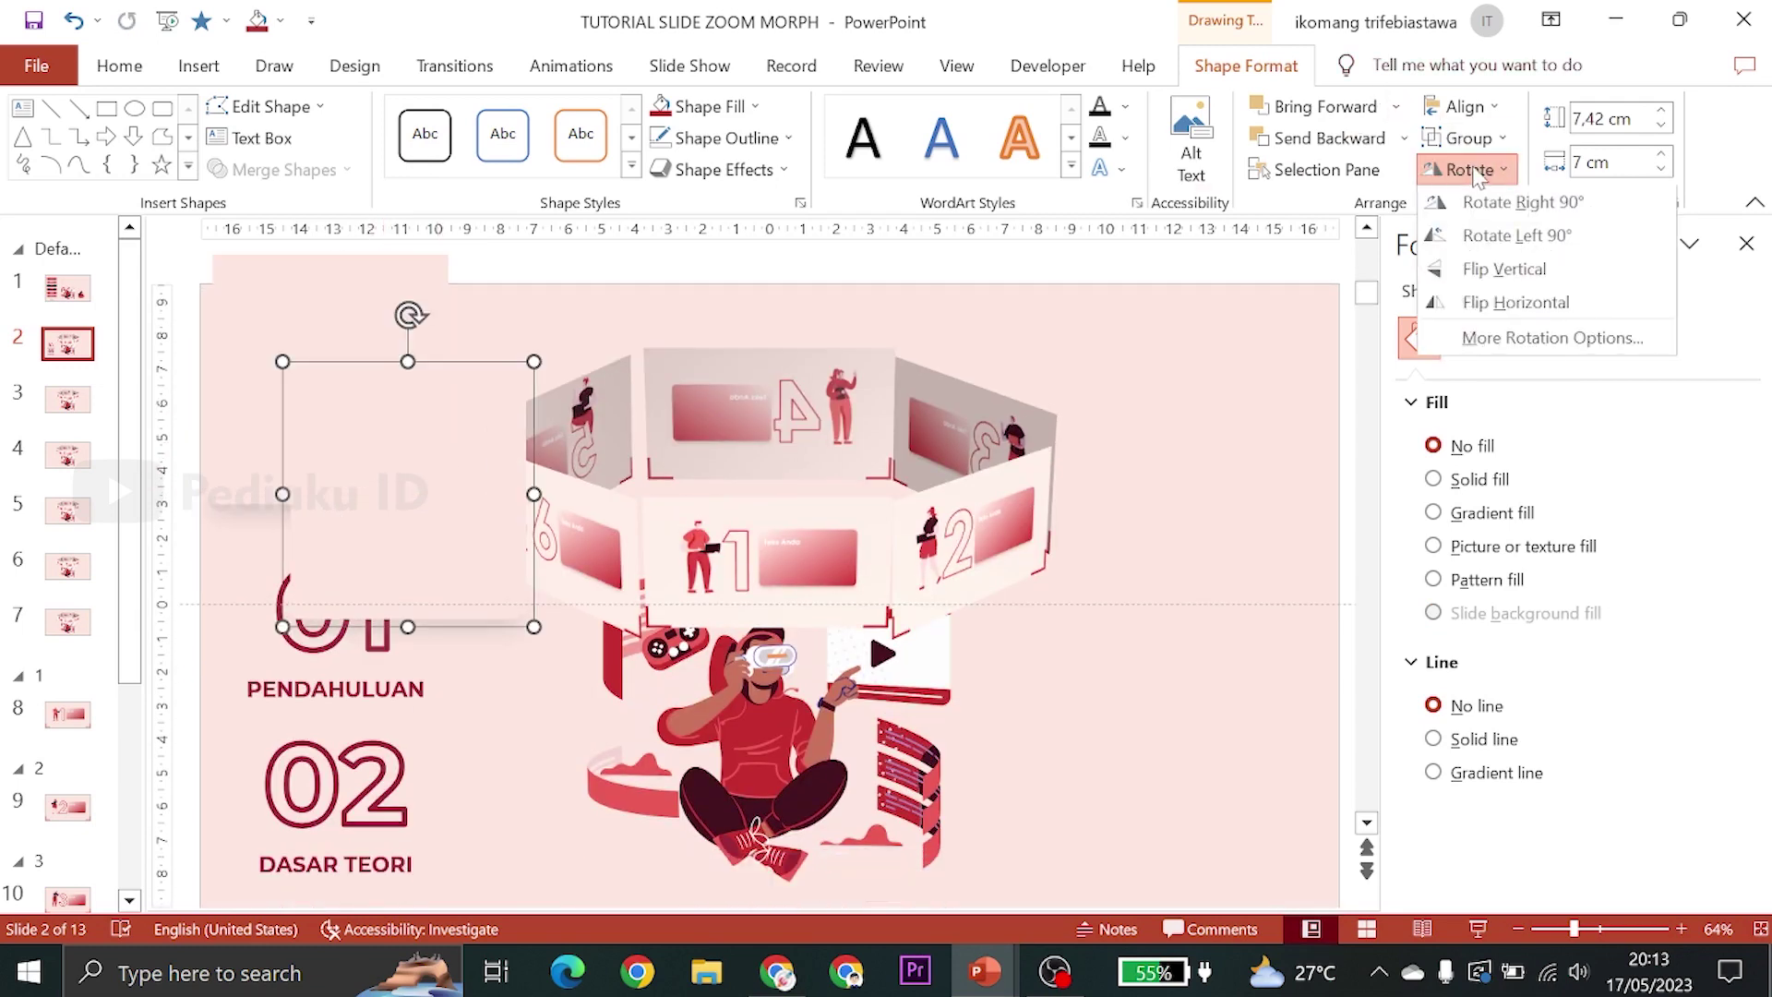
click(1515, 268)
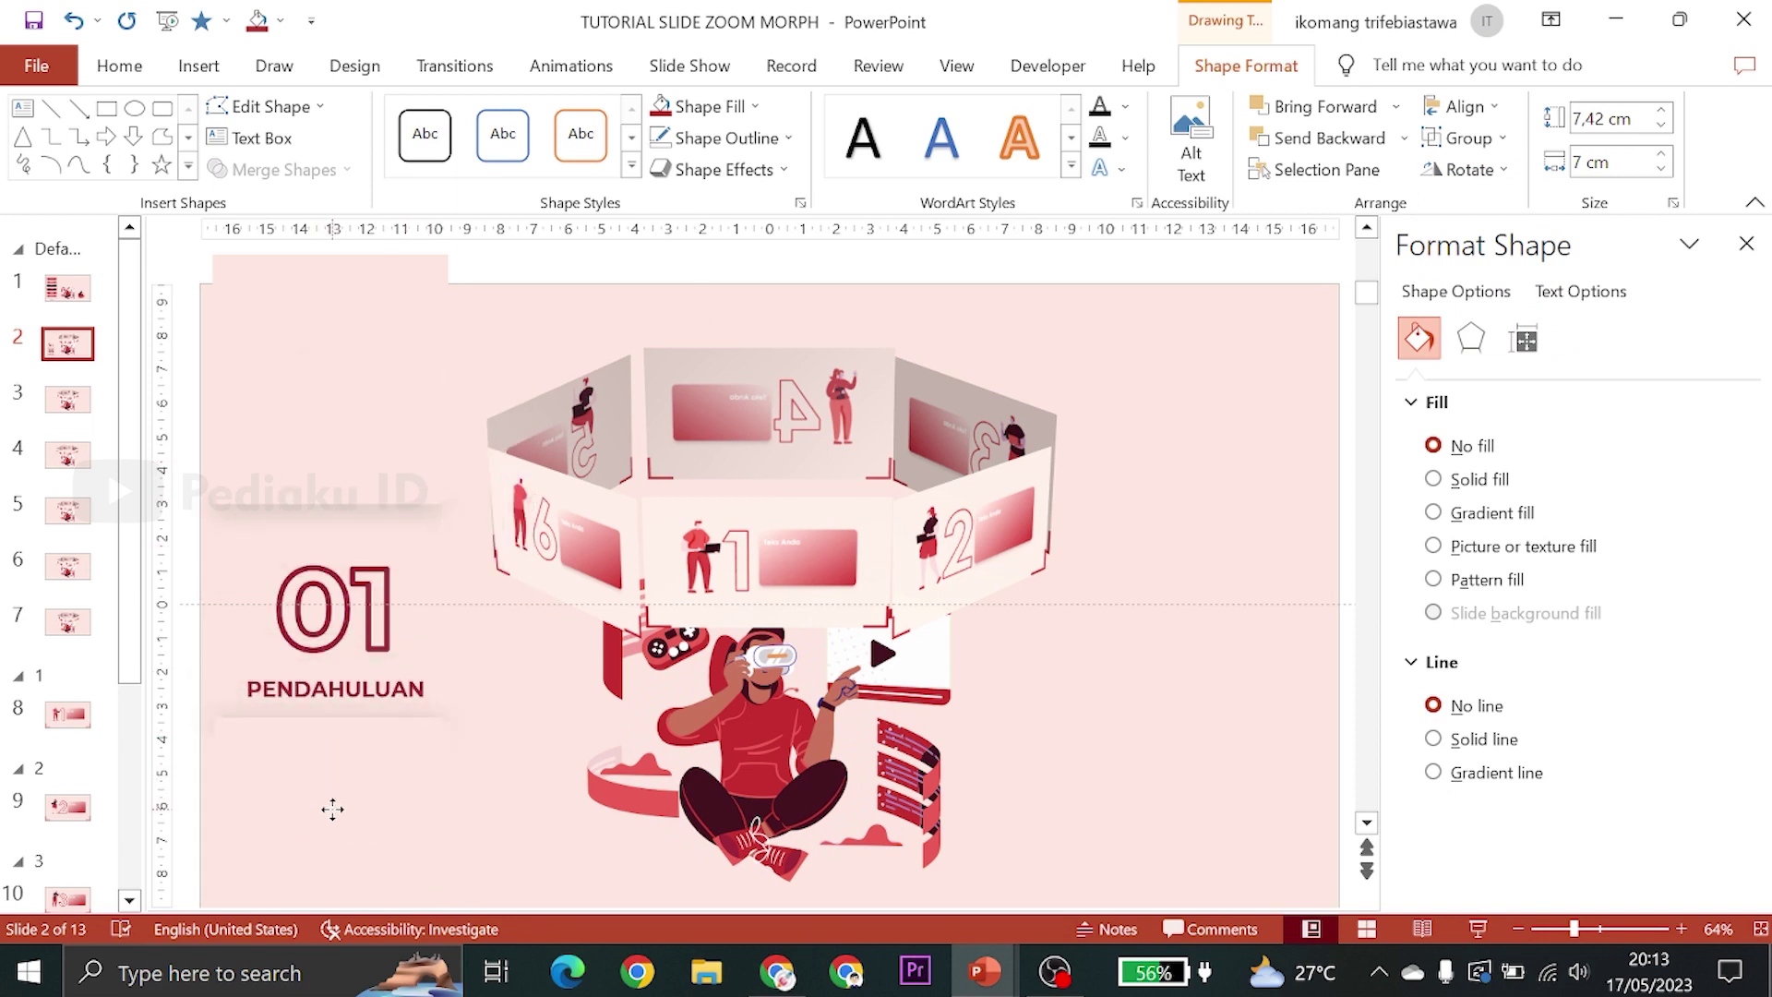
Nudge the topic-number column upward until only 01 PENDAHULUAN shows between the masks
click(332, 809)
scroll(459, 744, down, 1)
scroll(459, 744, down, 1)
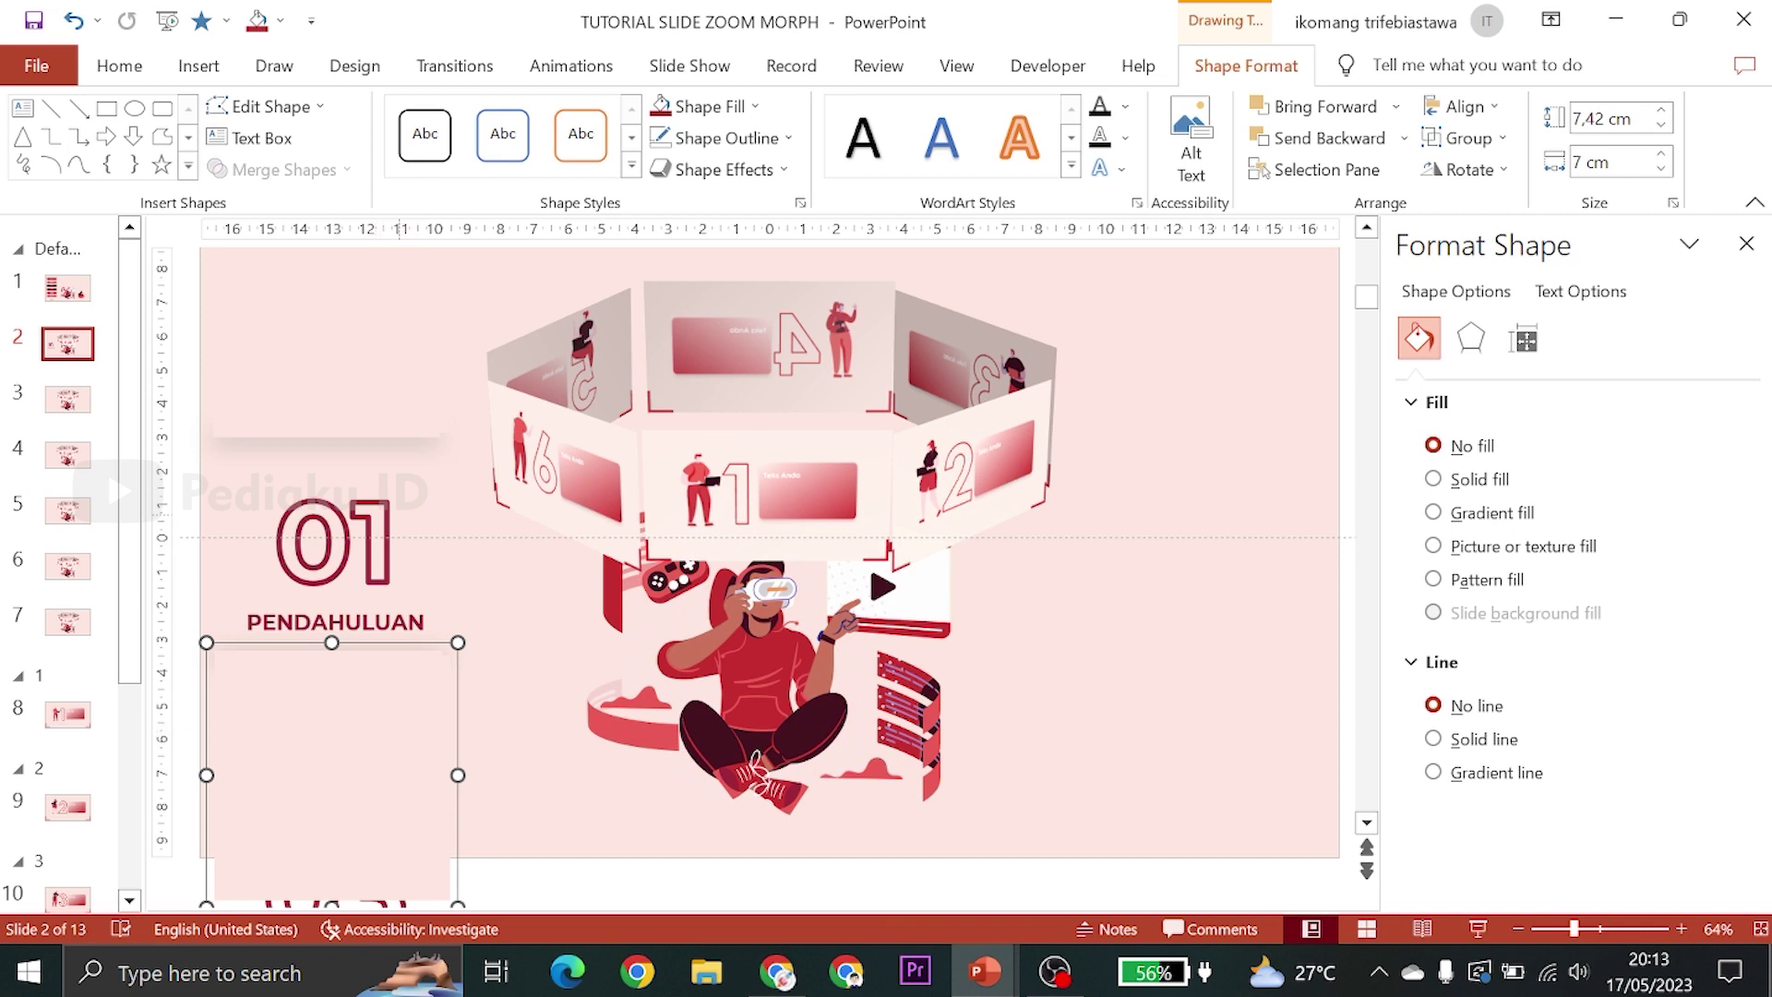
scroll(436, 537, up, 1)
click(436, 537)
click(485, 563)
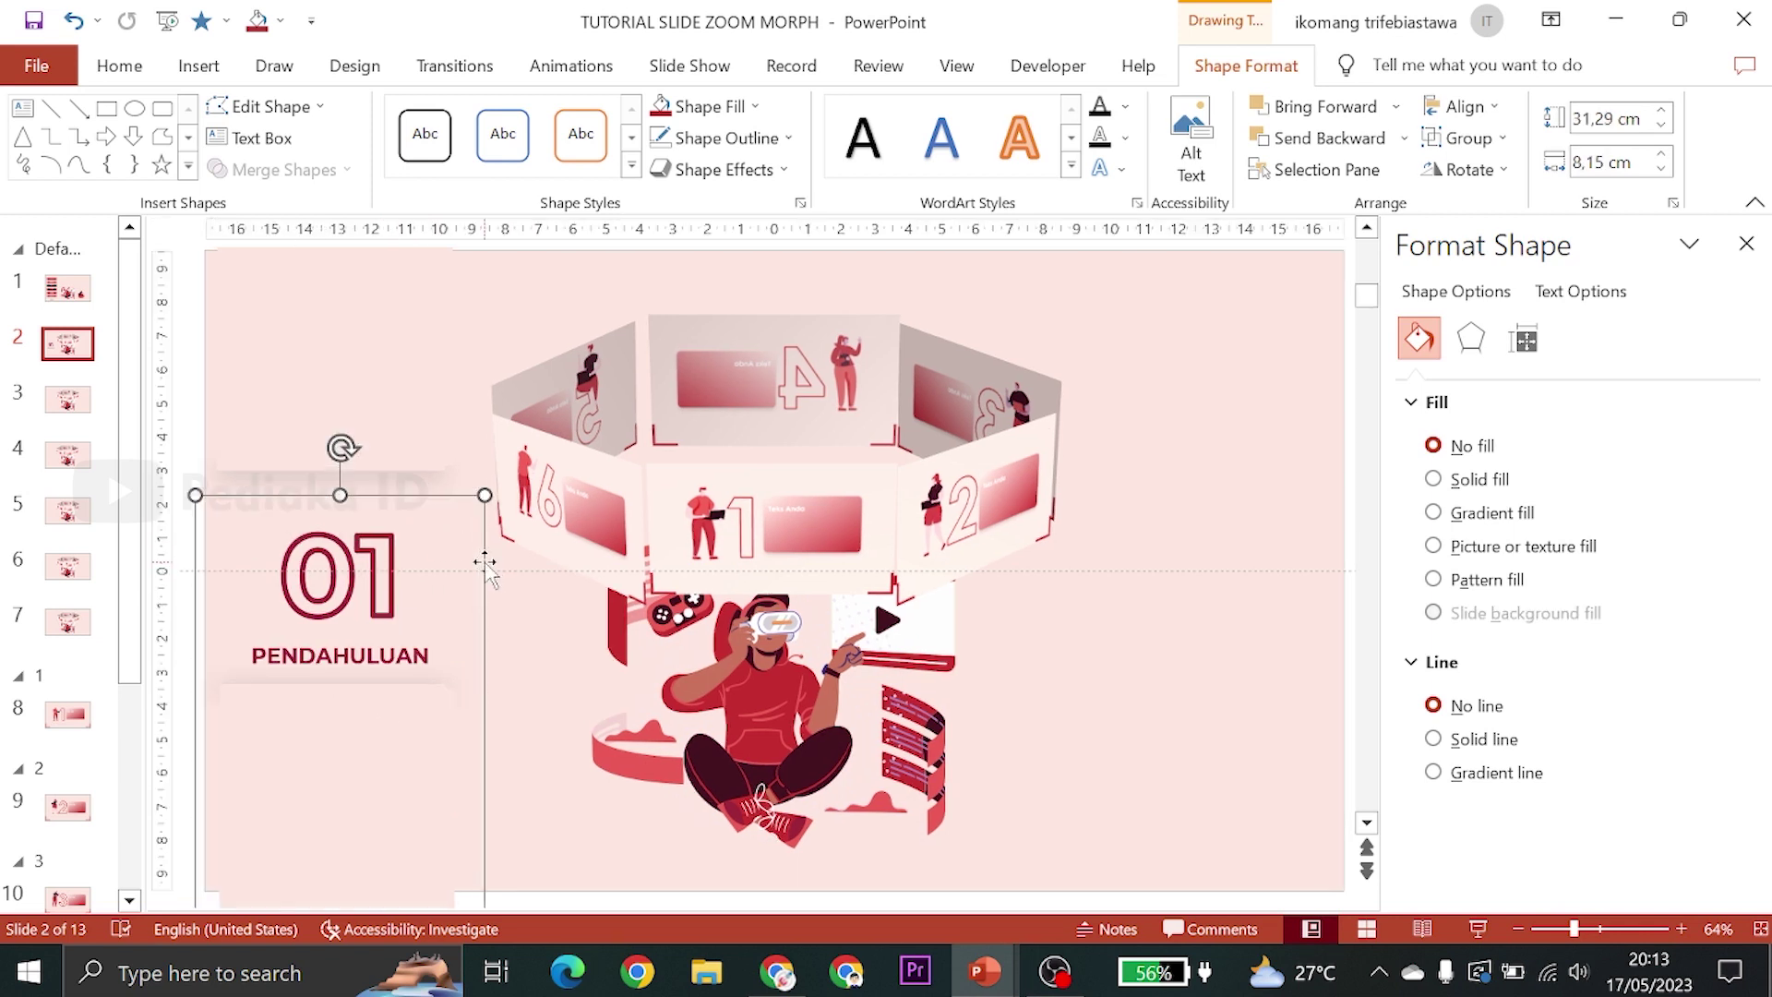
key(Up)
key(Up)
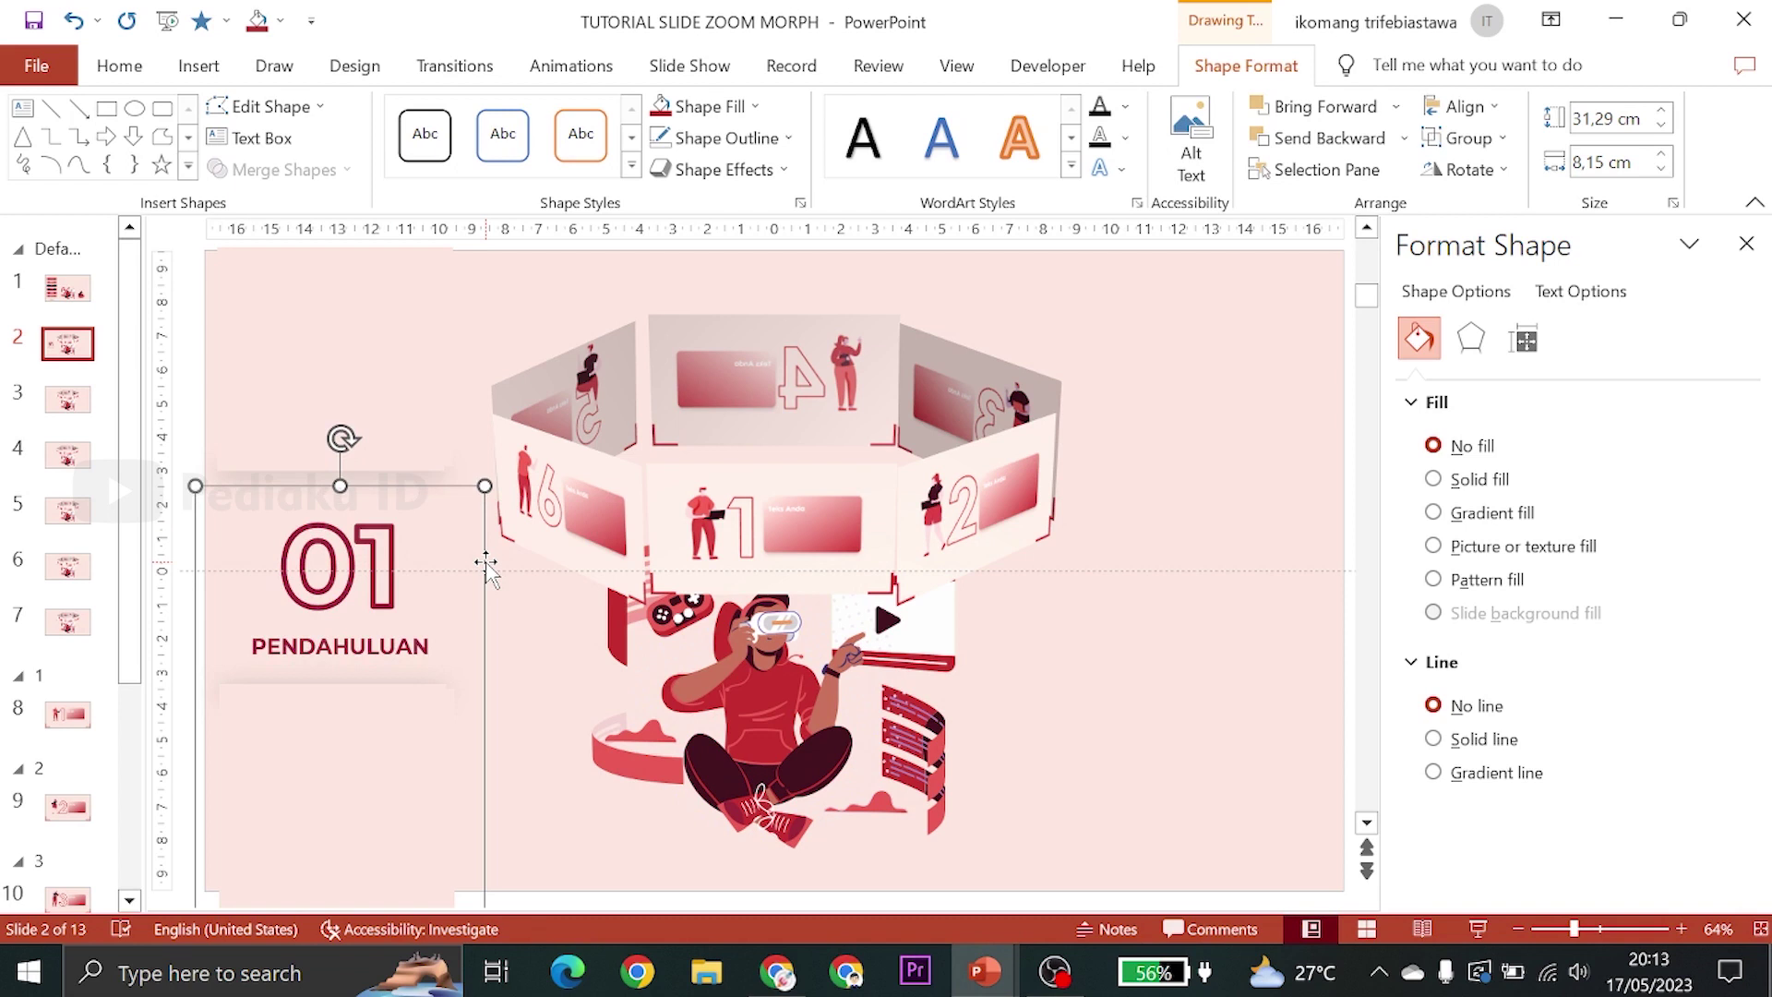
click(363, 753)
key(Up)
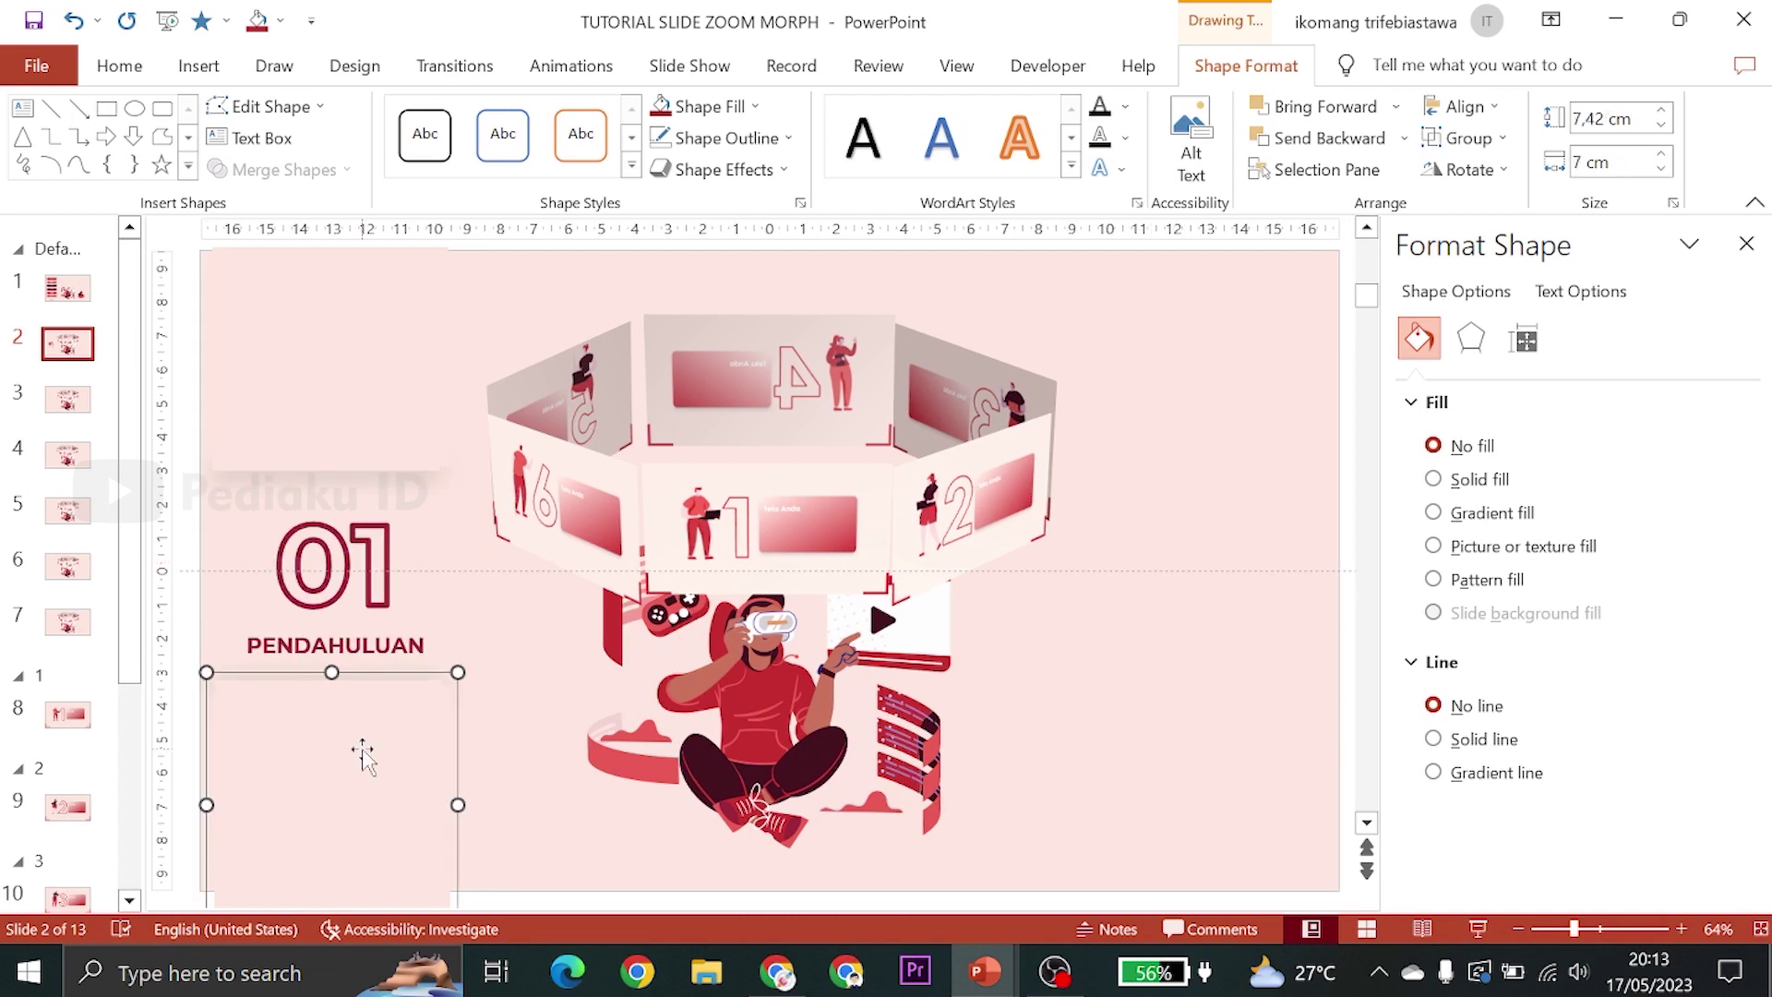
click(437, 563)
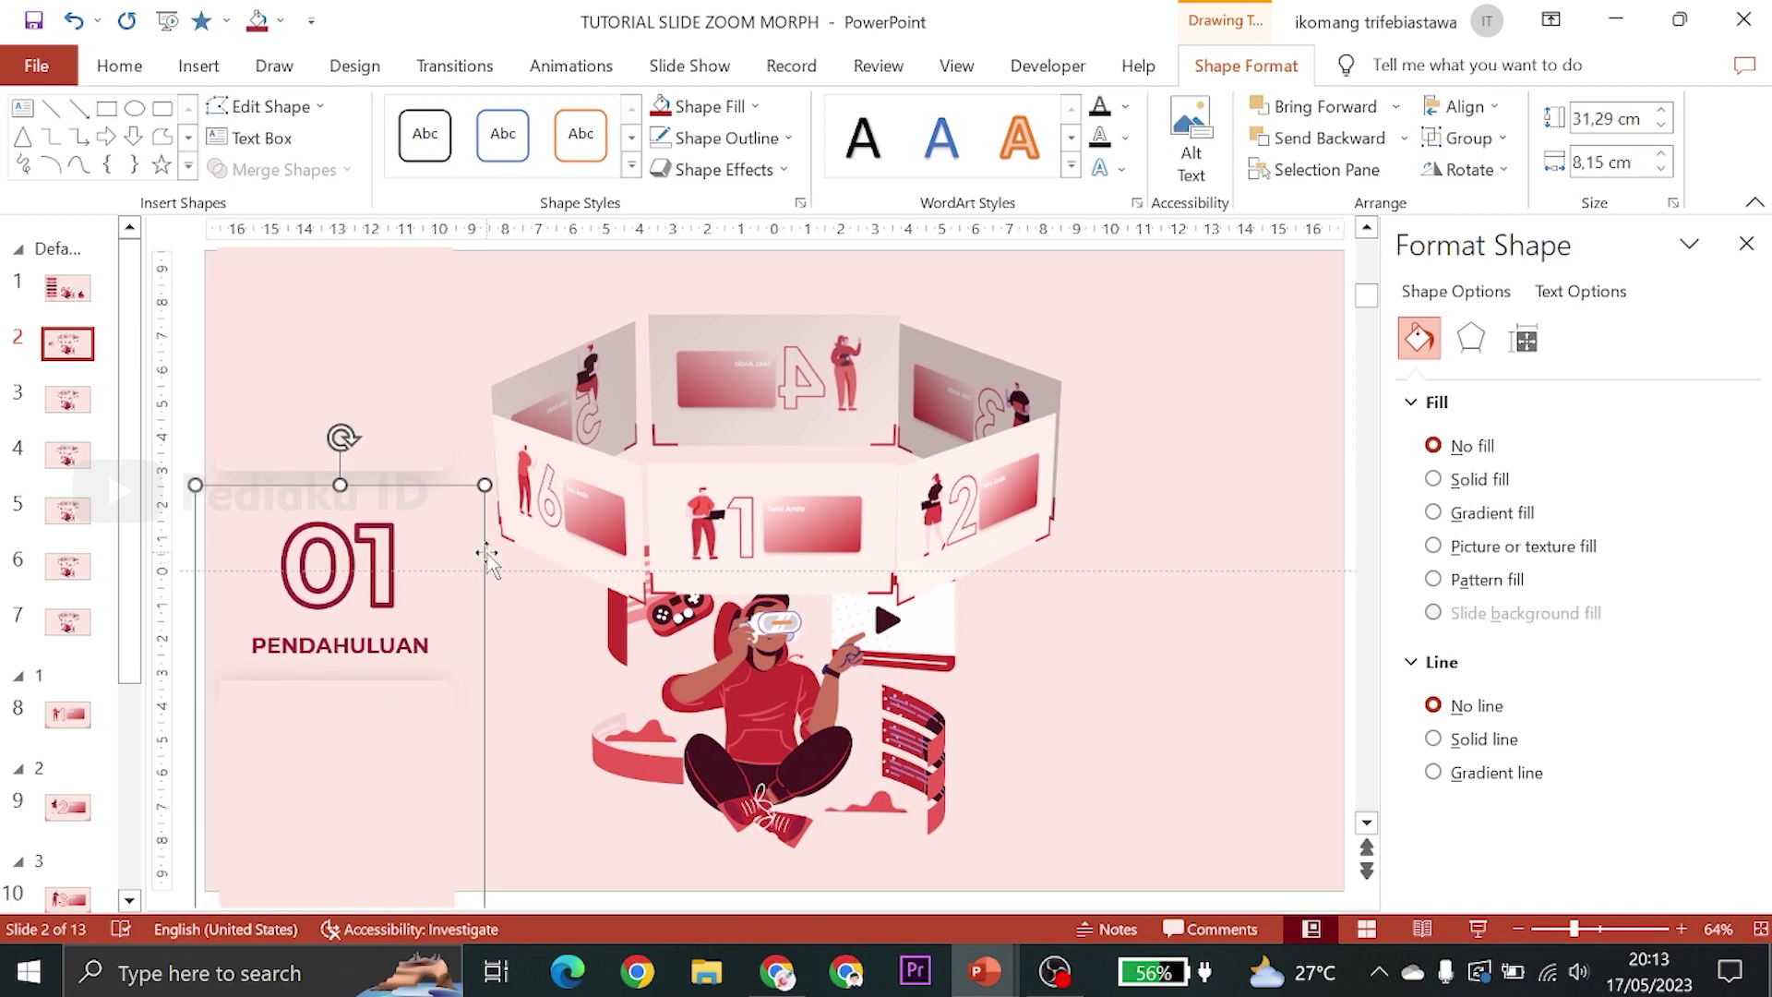
key(Up)
click(1105, 450)
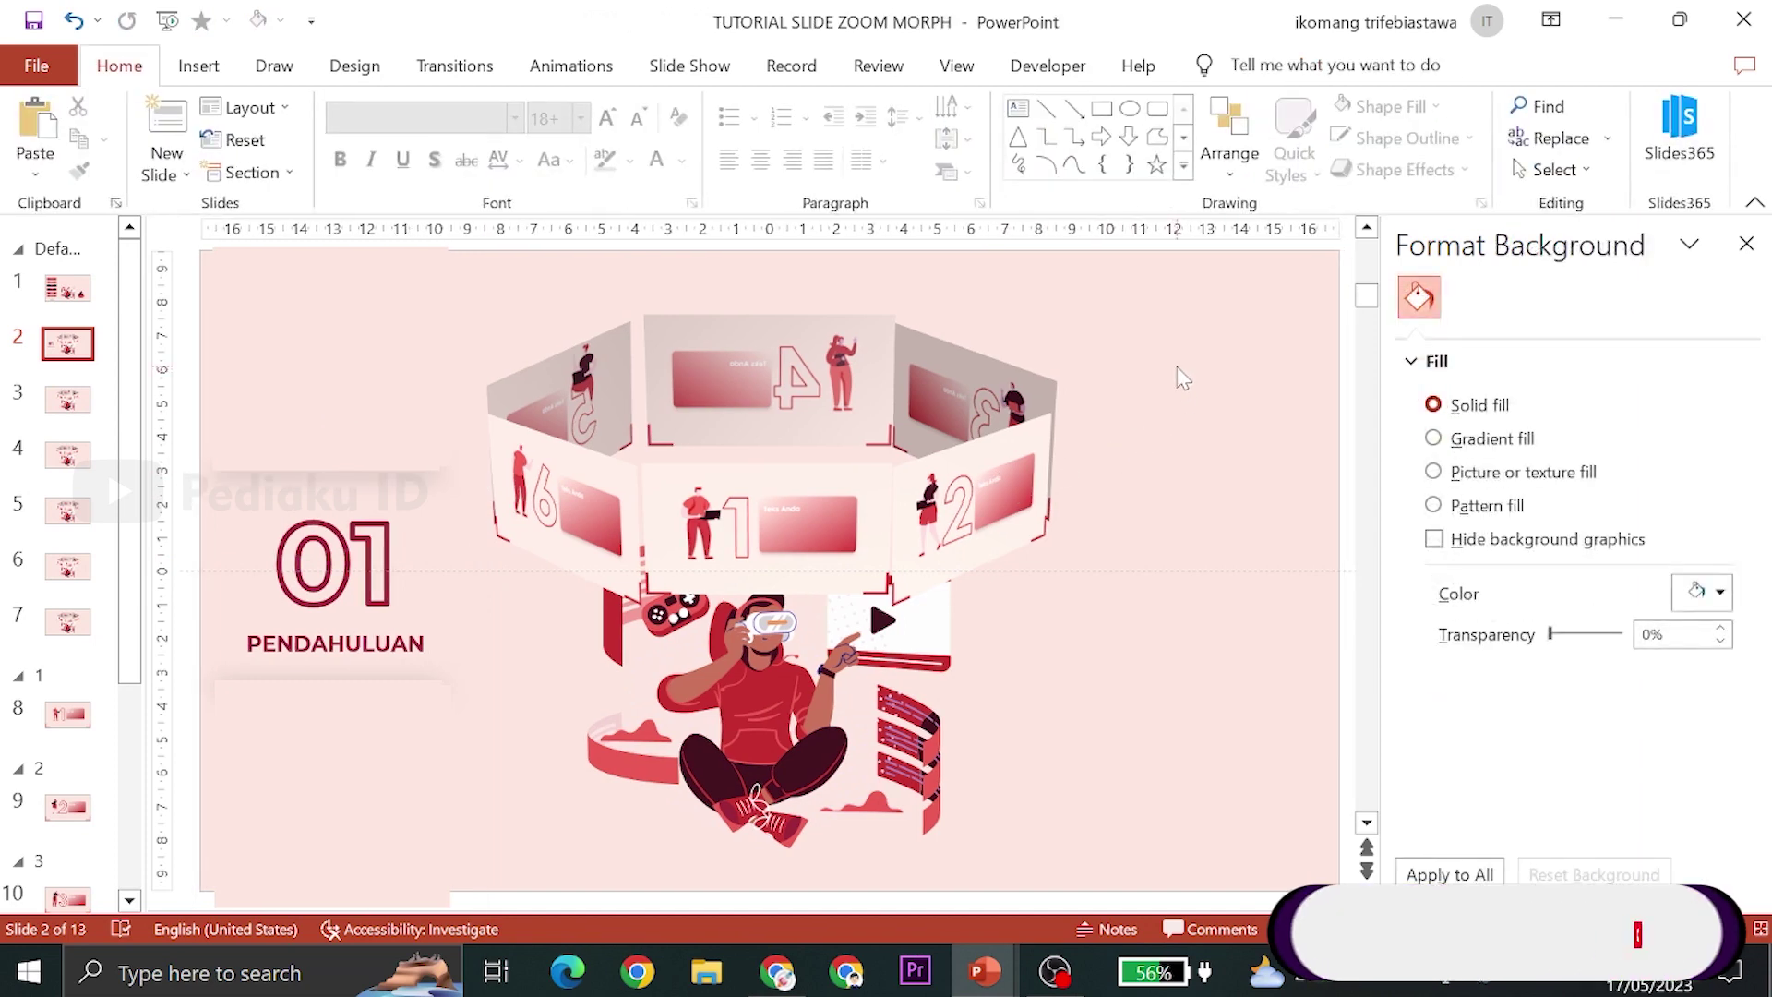
In SLIDE ZOOM MORPH PPT TUTOR, select both the left and right arrow buttons together
click(986, 835)
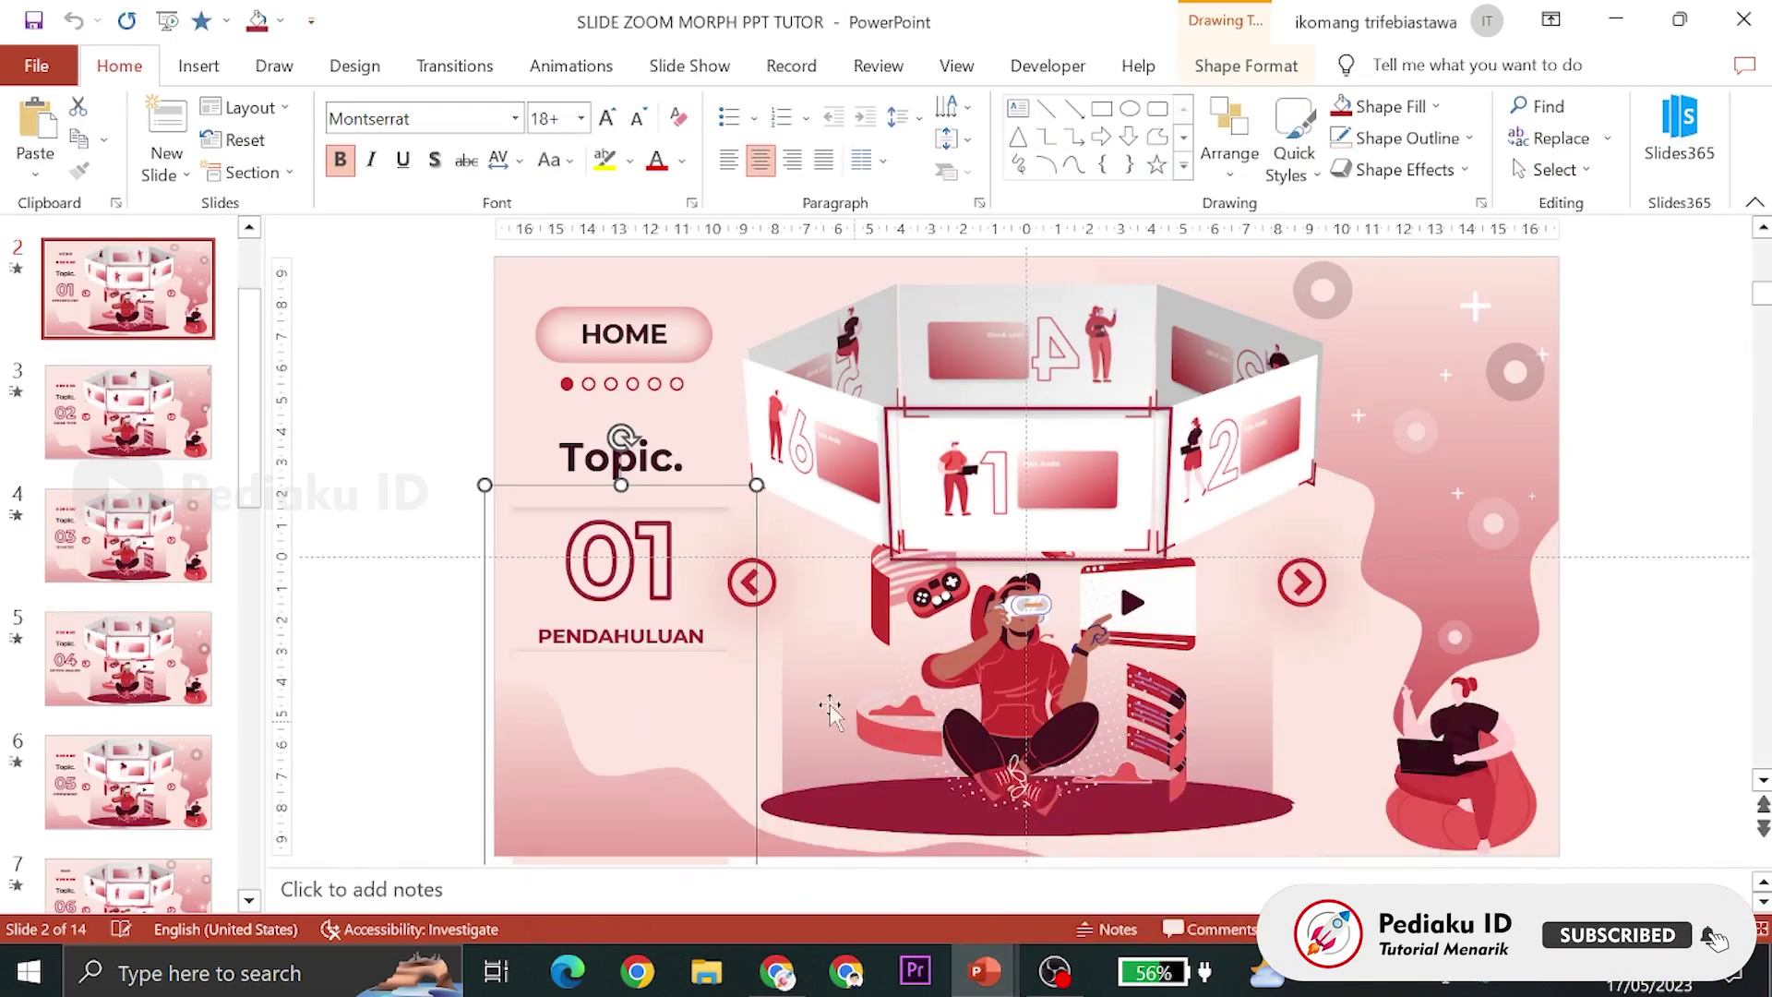
click(764, 582)
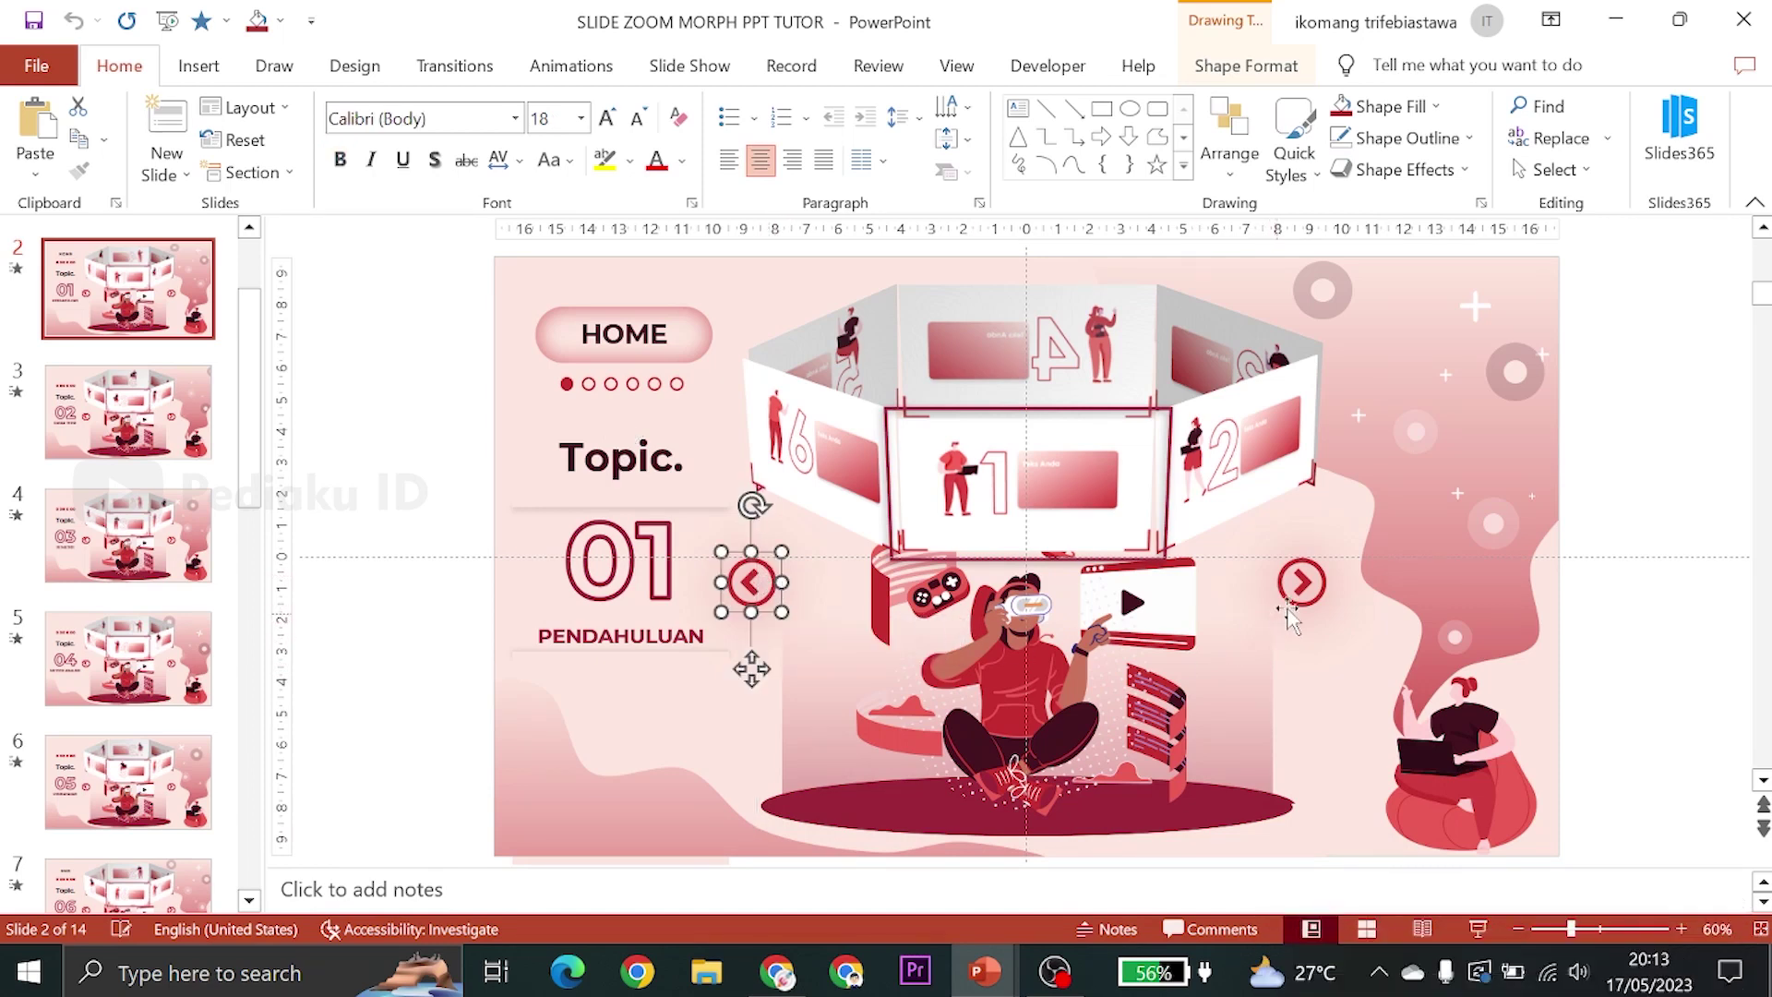
shift+click(1303, 579)
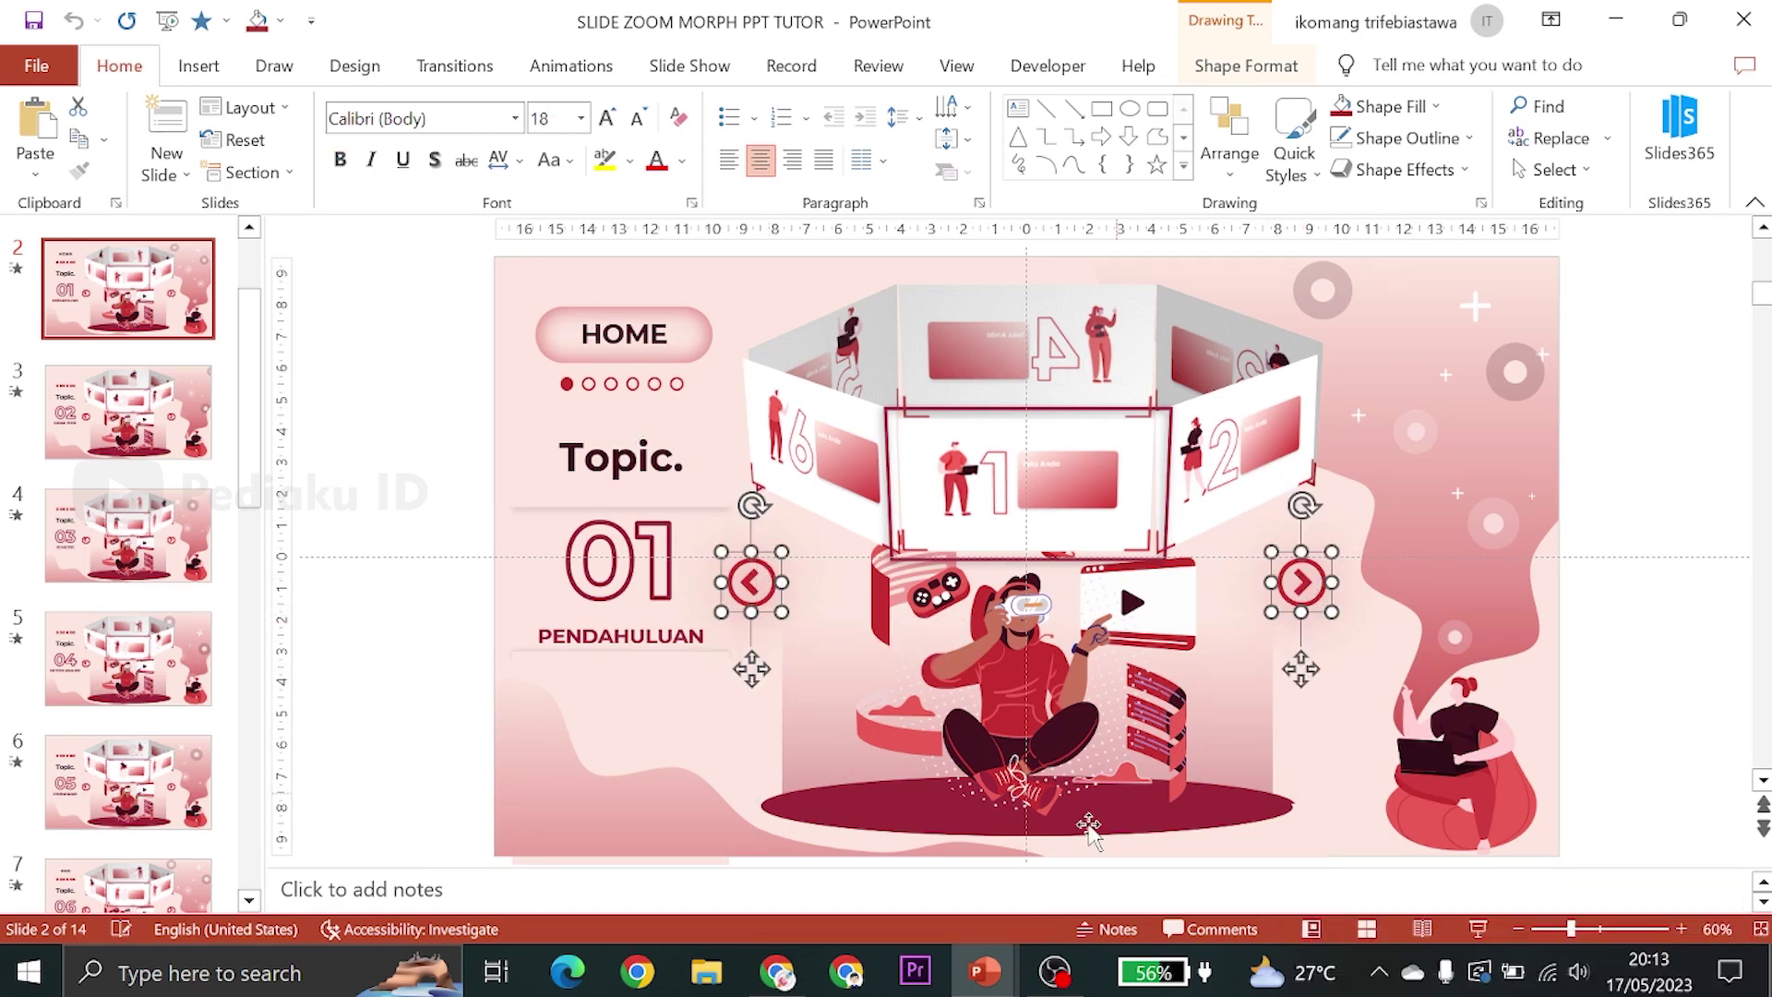
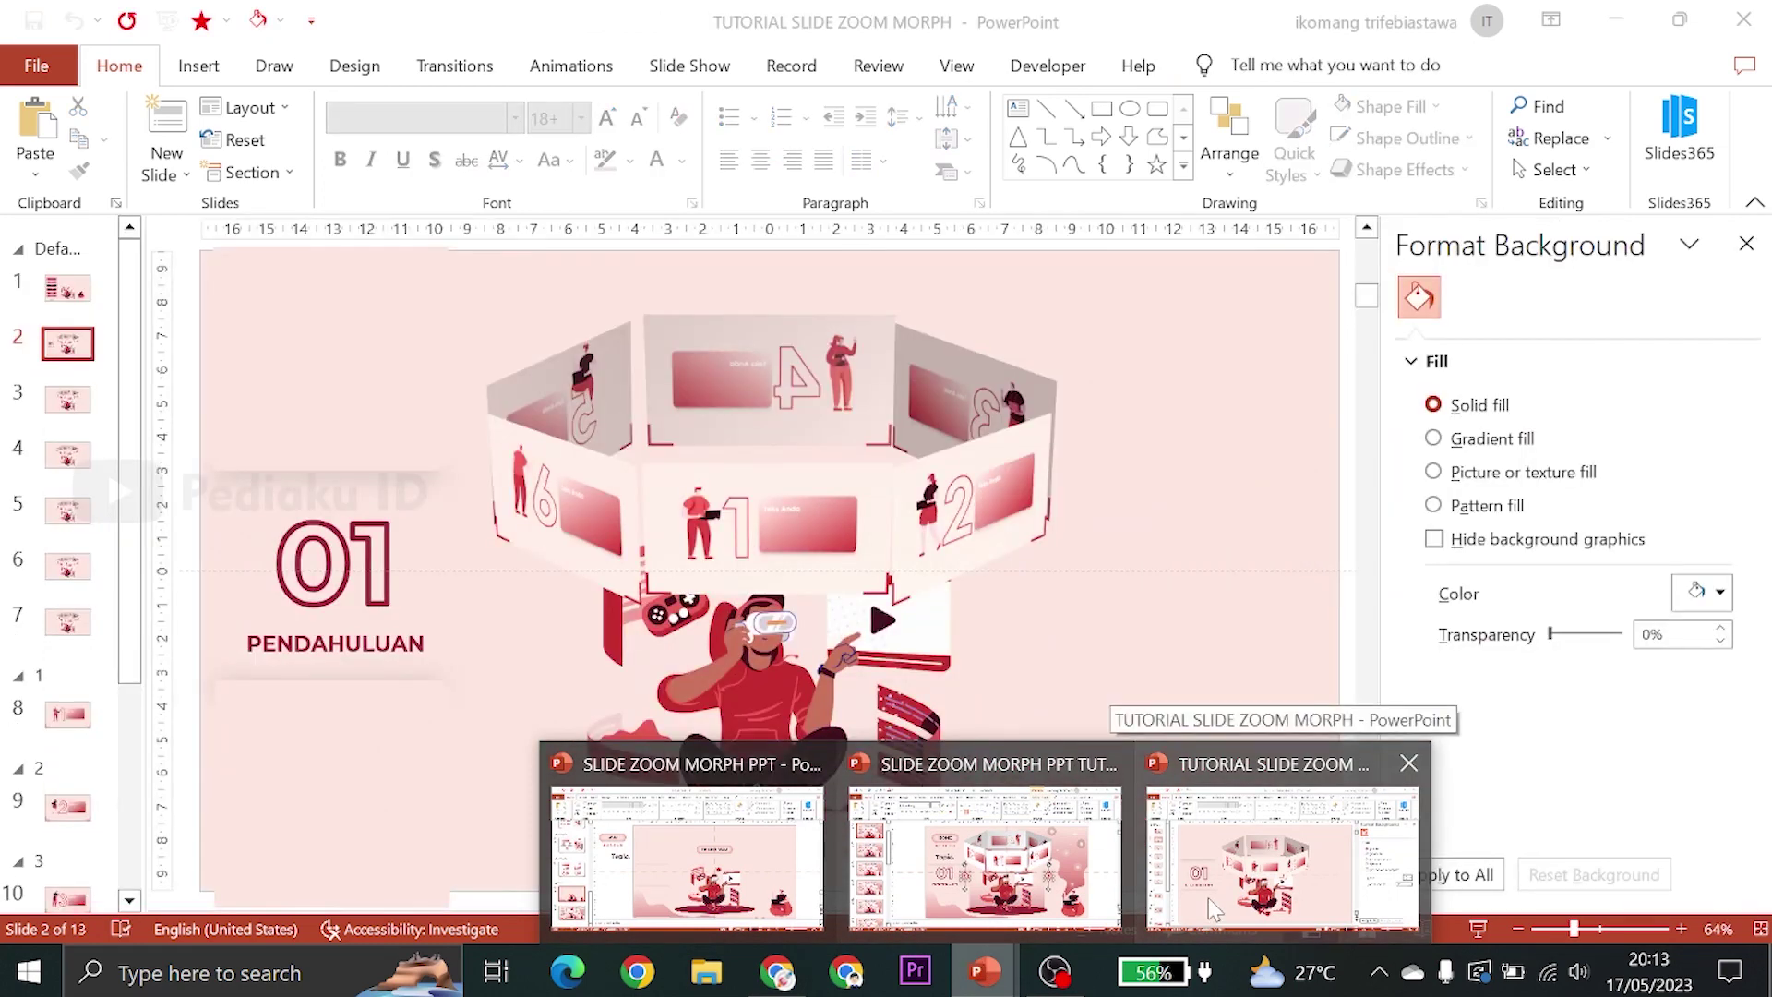
Paste the copied left and right arrow buttons onto slide 2, keeping their original formatting
click(1215, 886)
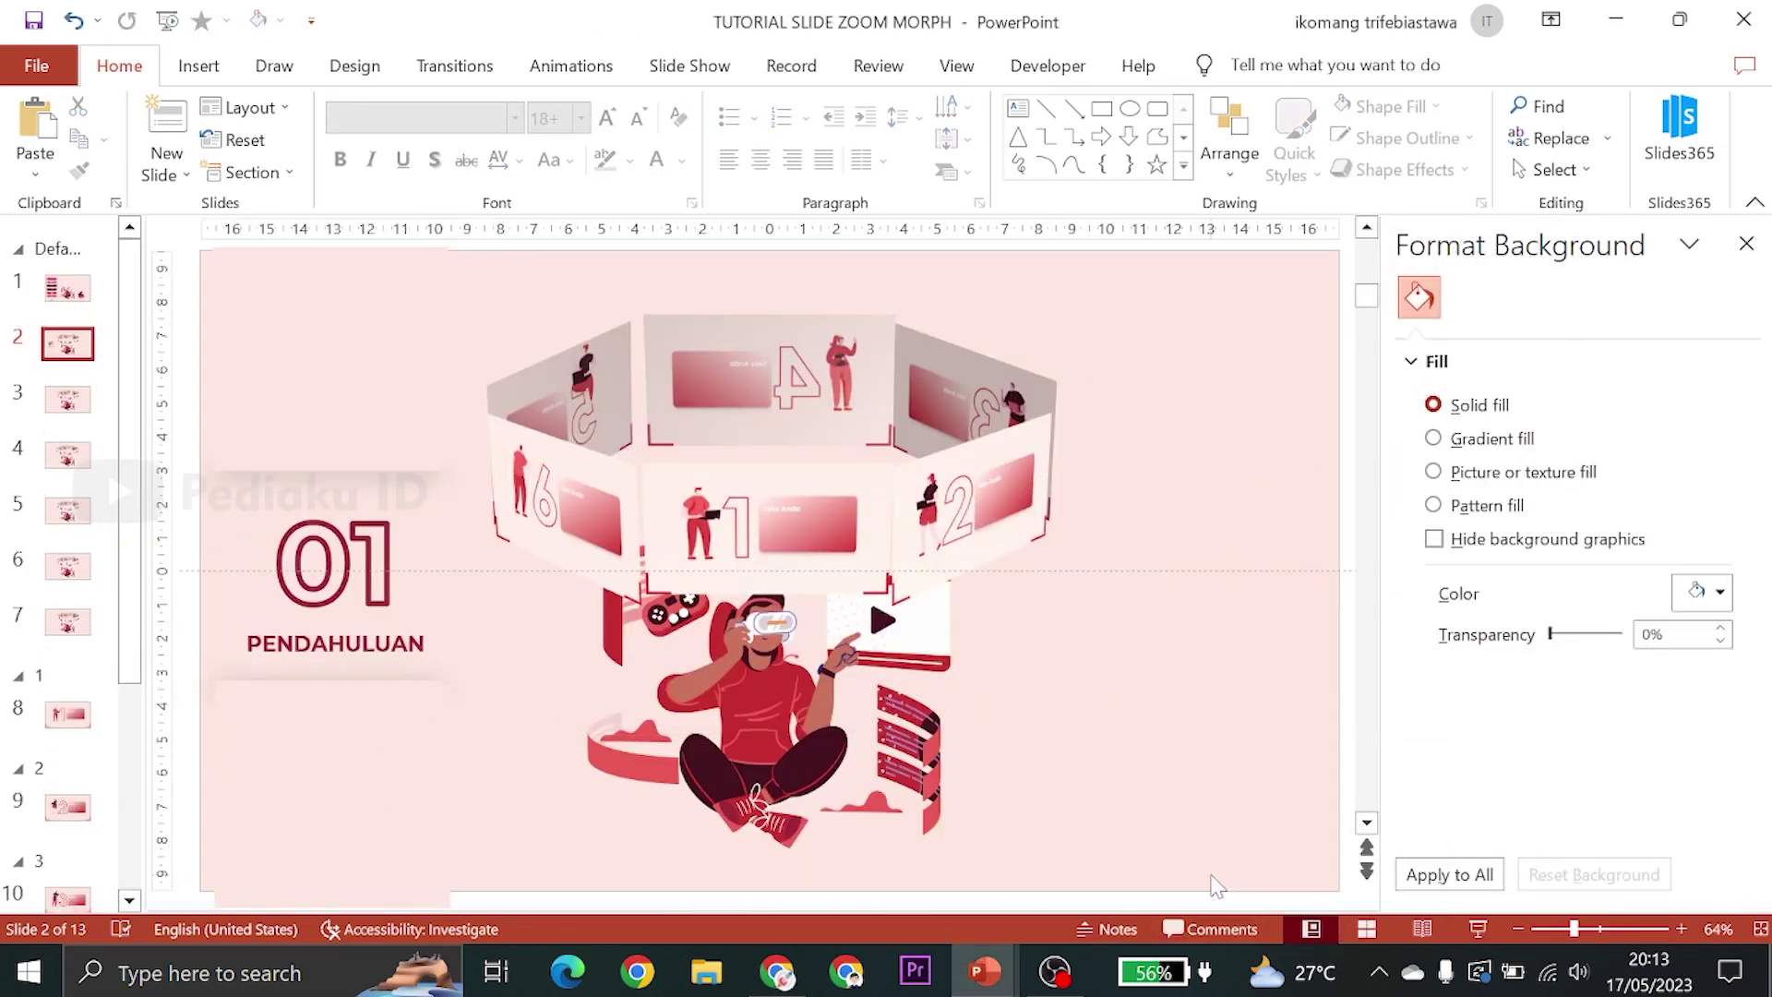
key(ctrl+v)
key(ctrl+z)
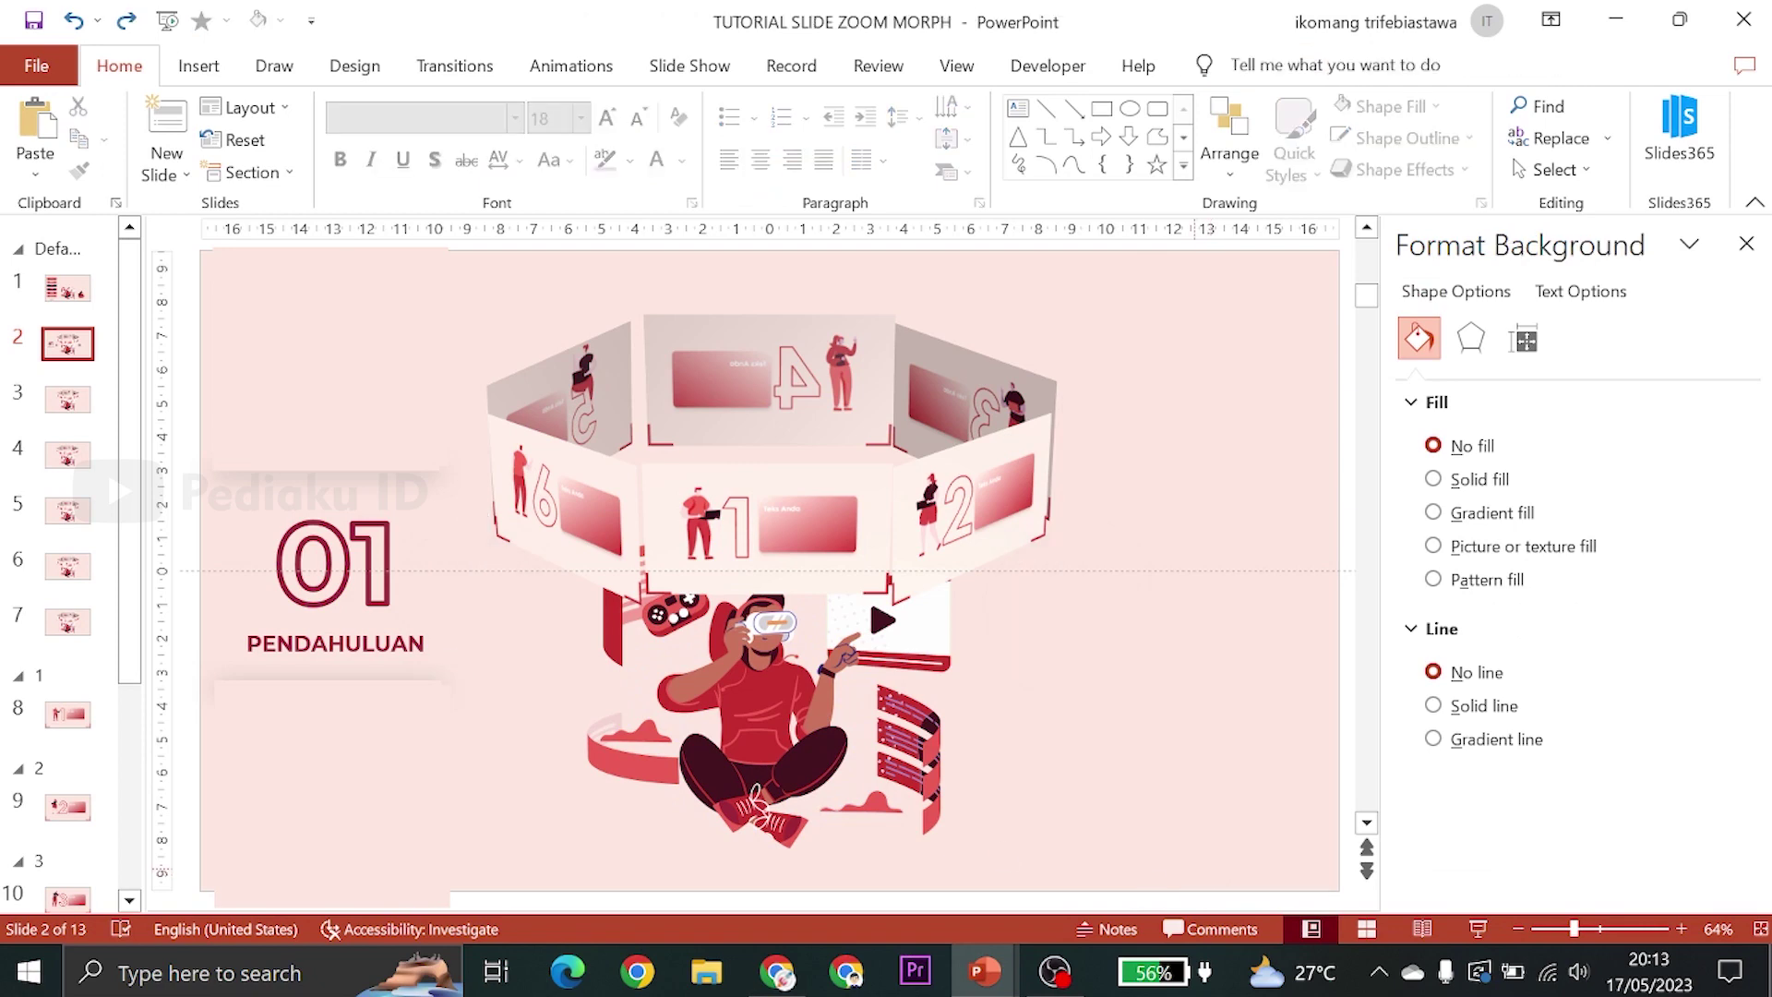
click(35, 173)
click(80, 242)
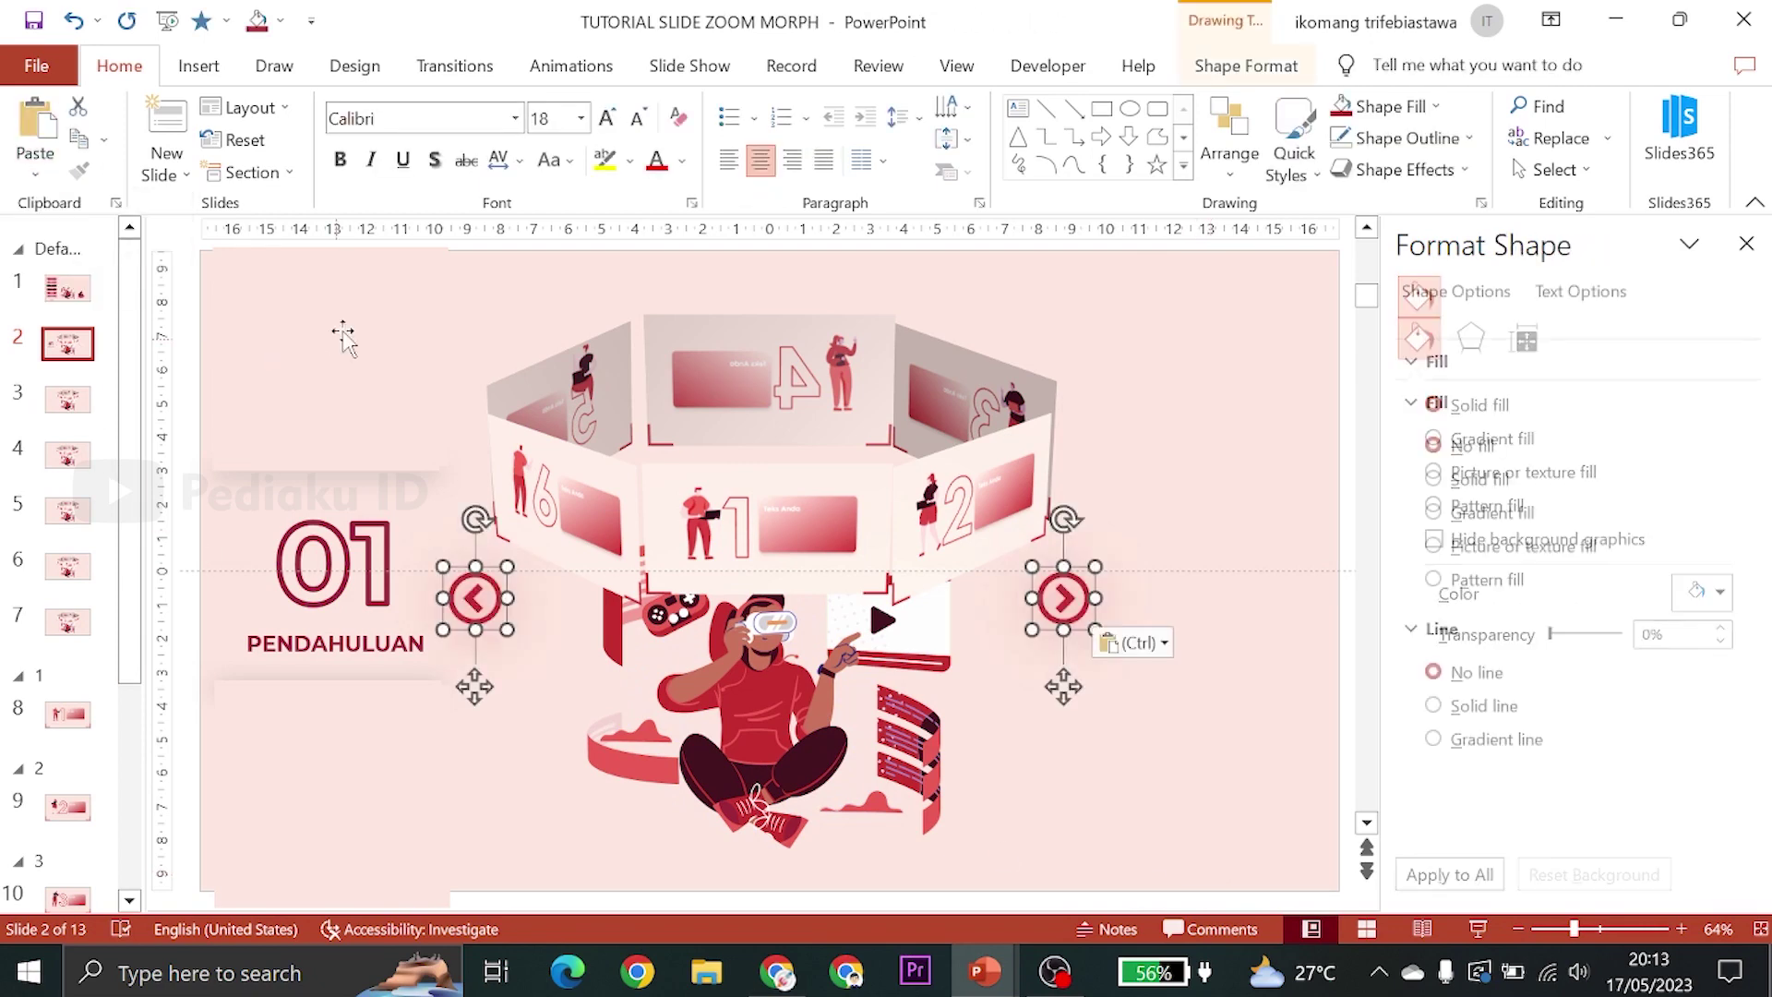
click(336, 336)
Set the right arrow button's click action to hyperlink to Next Slide
click(1065, 598)
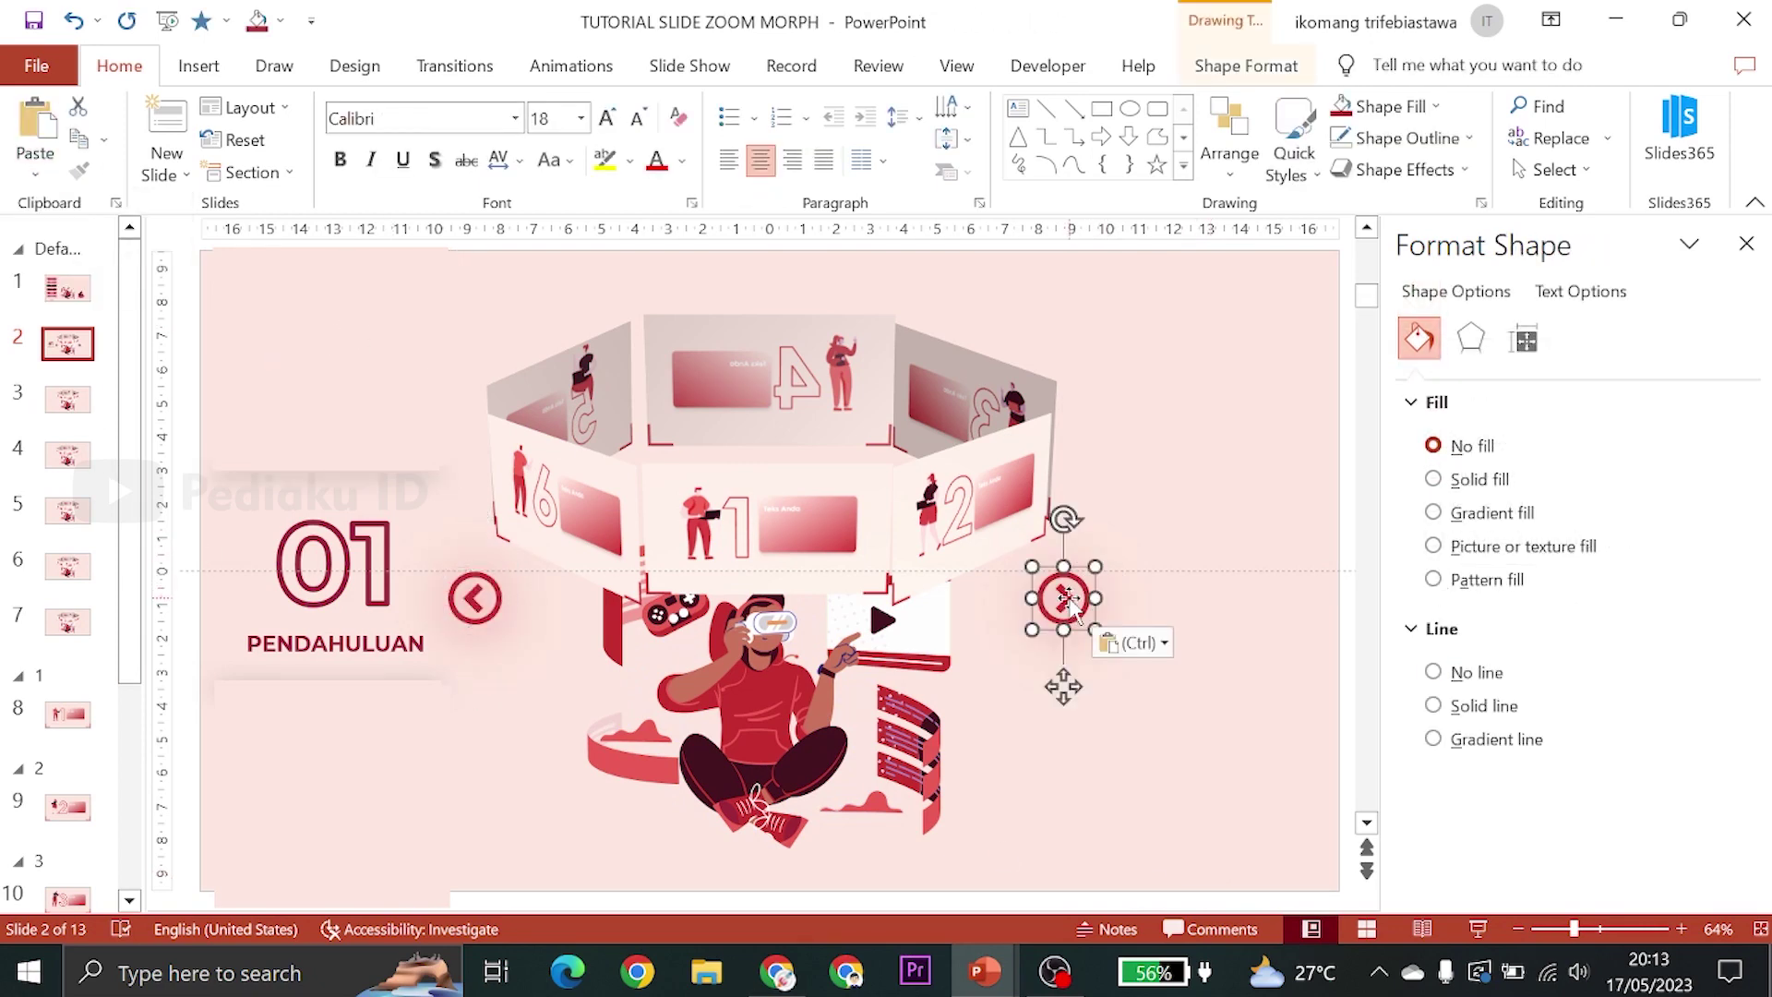
click(1066, 598)
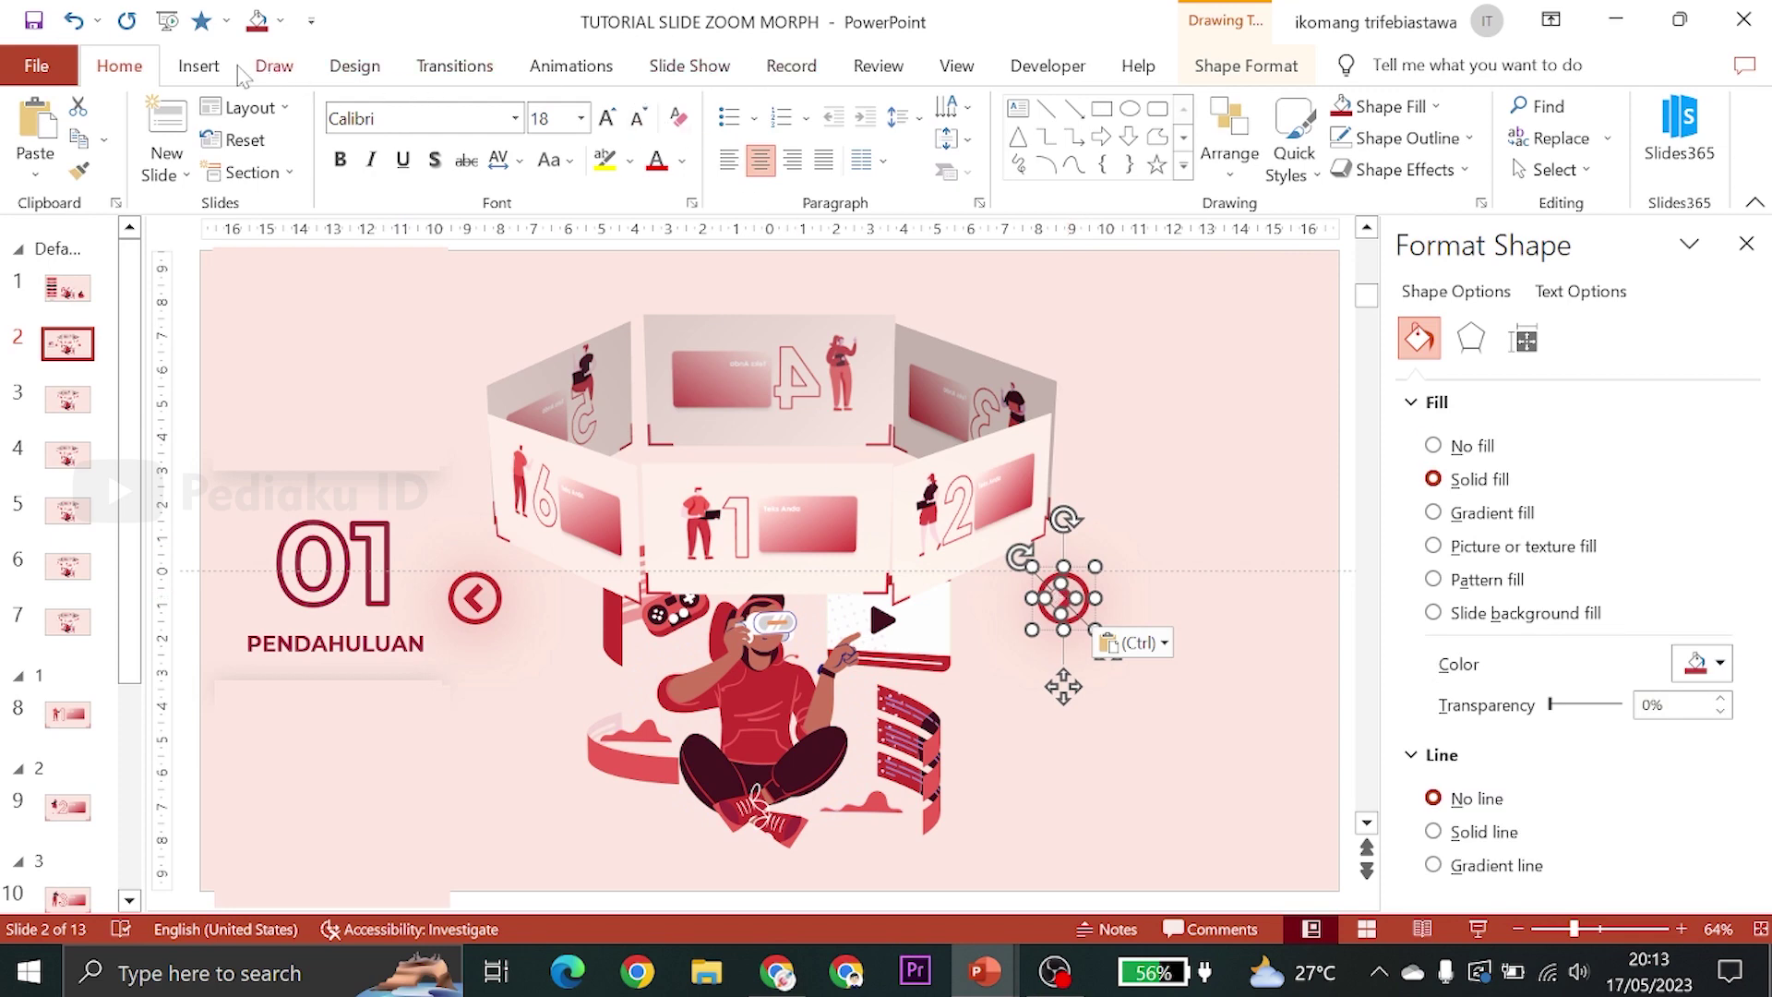
click(200, 66)
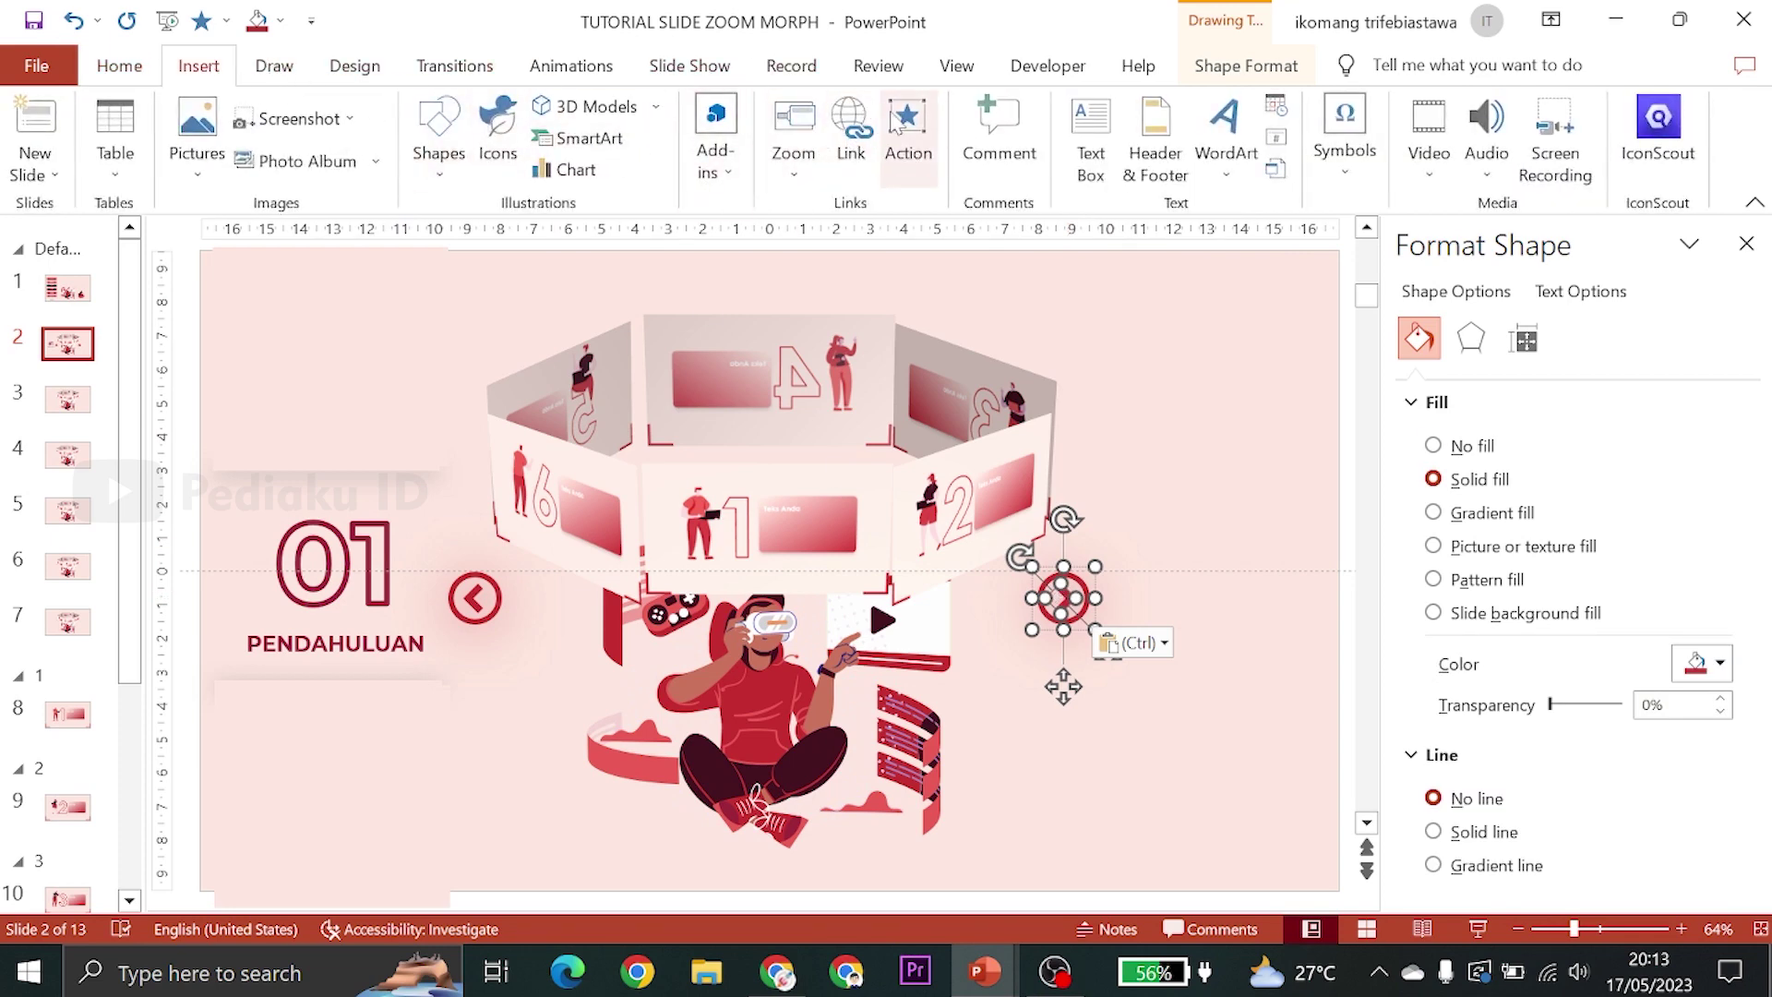
click(903, 125)
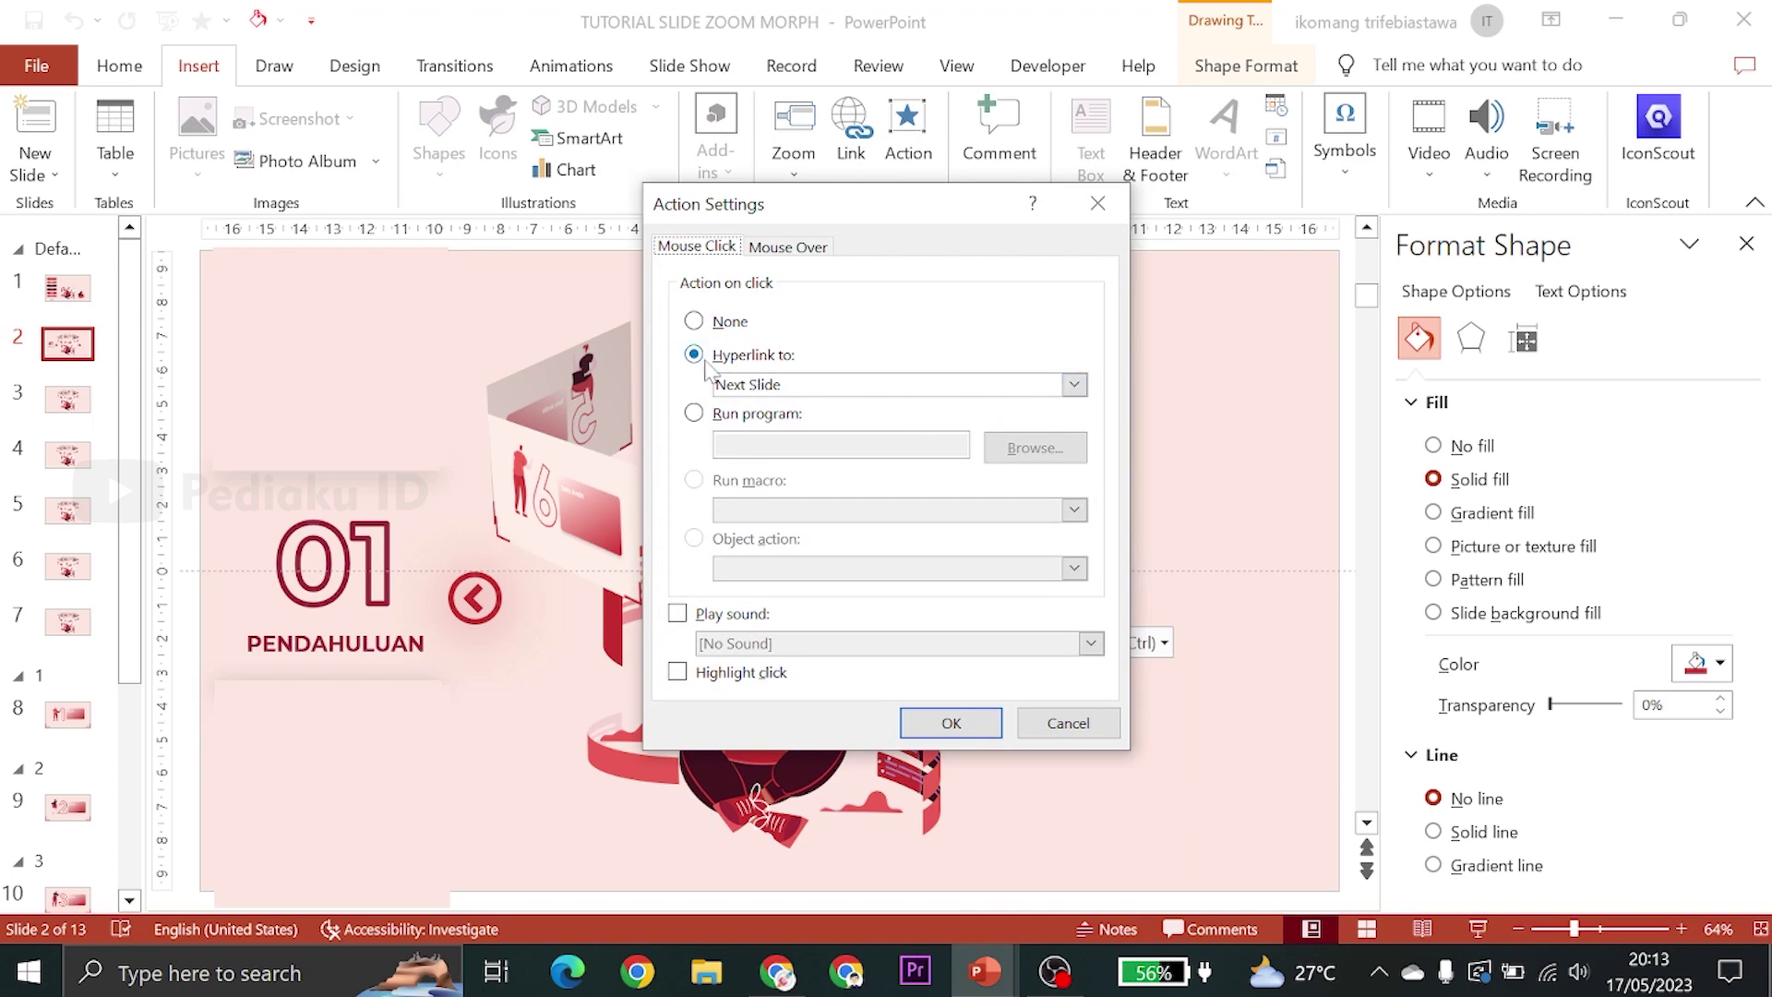
click(1074, 384)
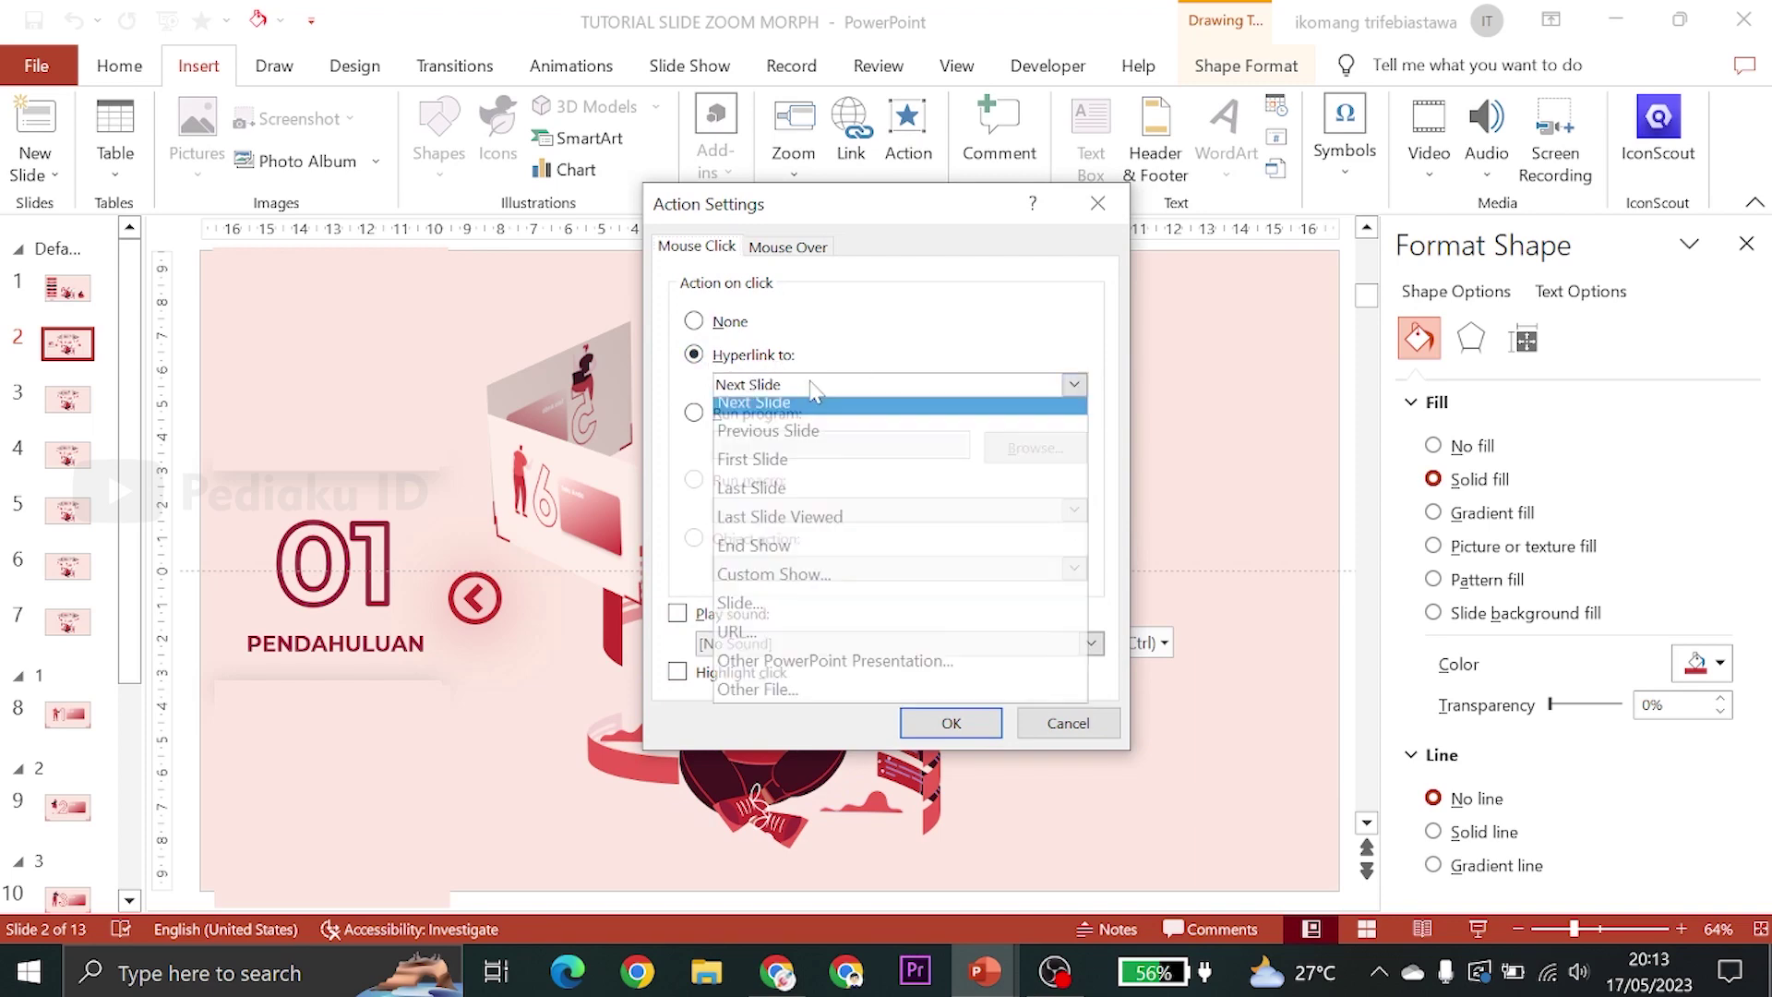
Set the left arrow button's click action to hyperlink to Previous Slide
click(475, 600)
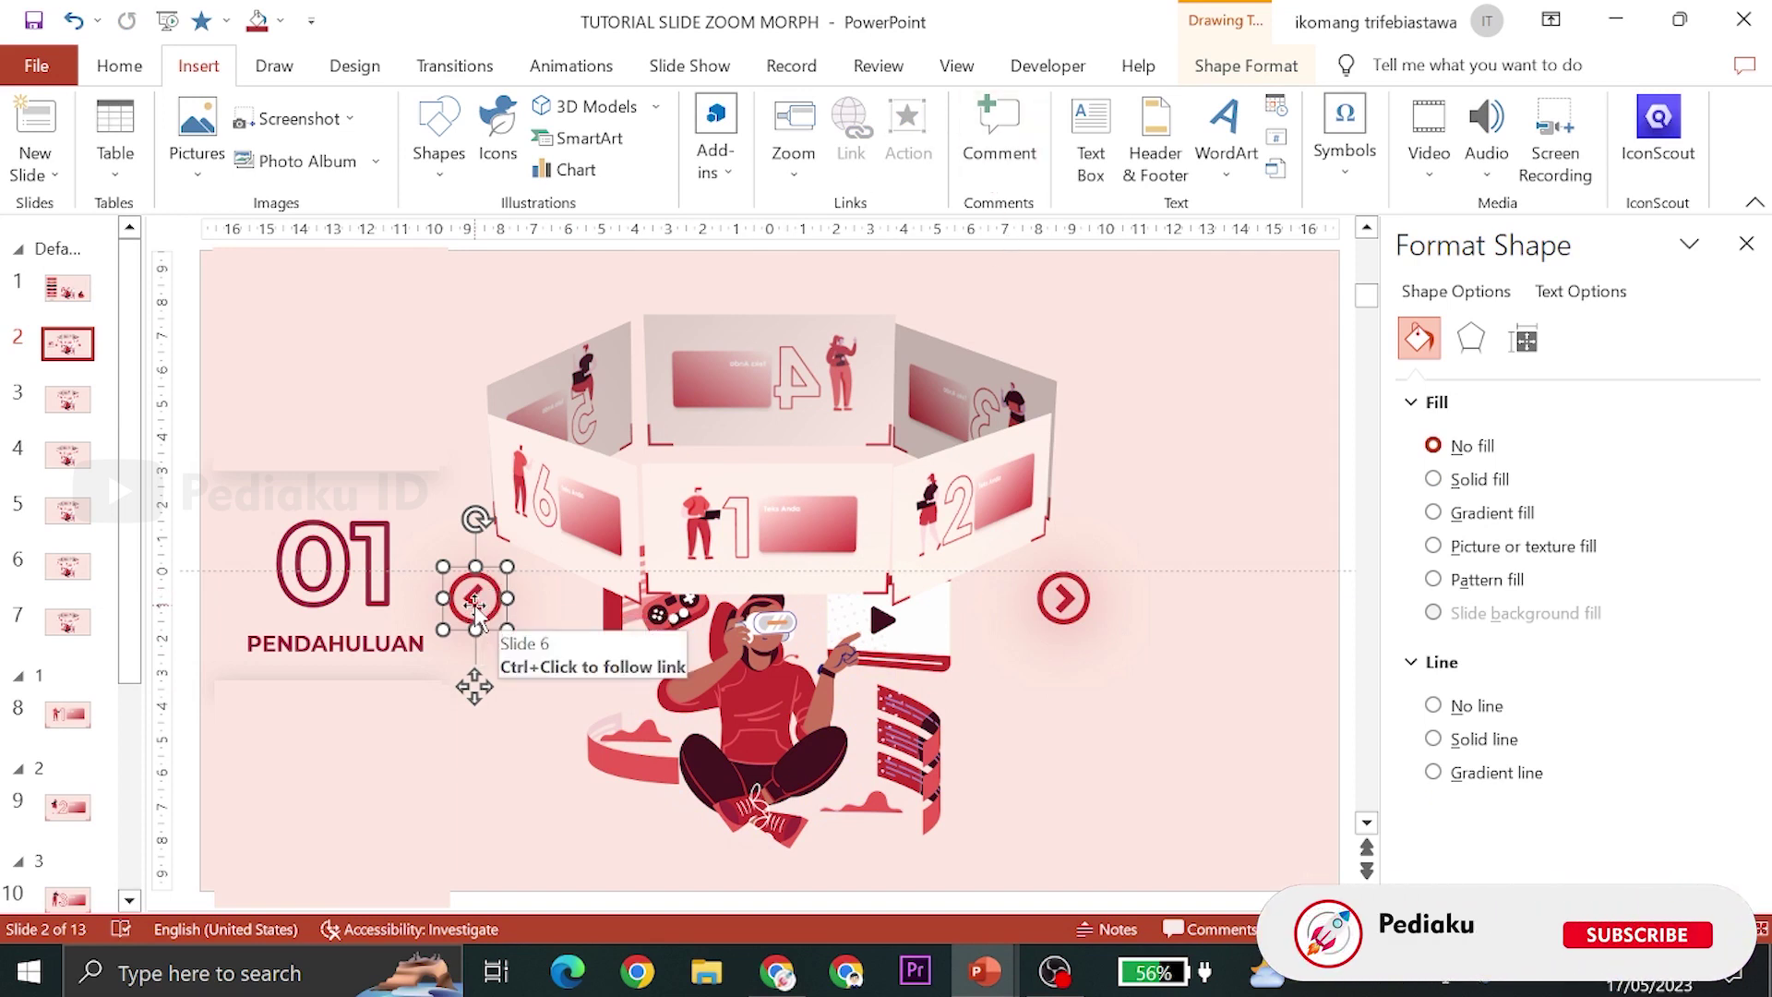
click(476, 604)
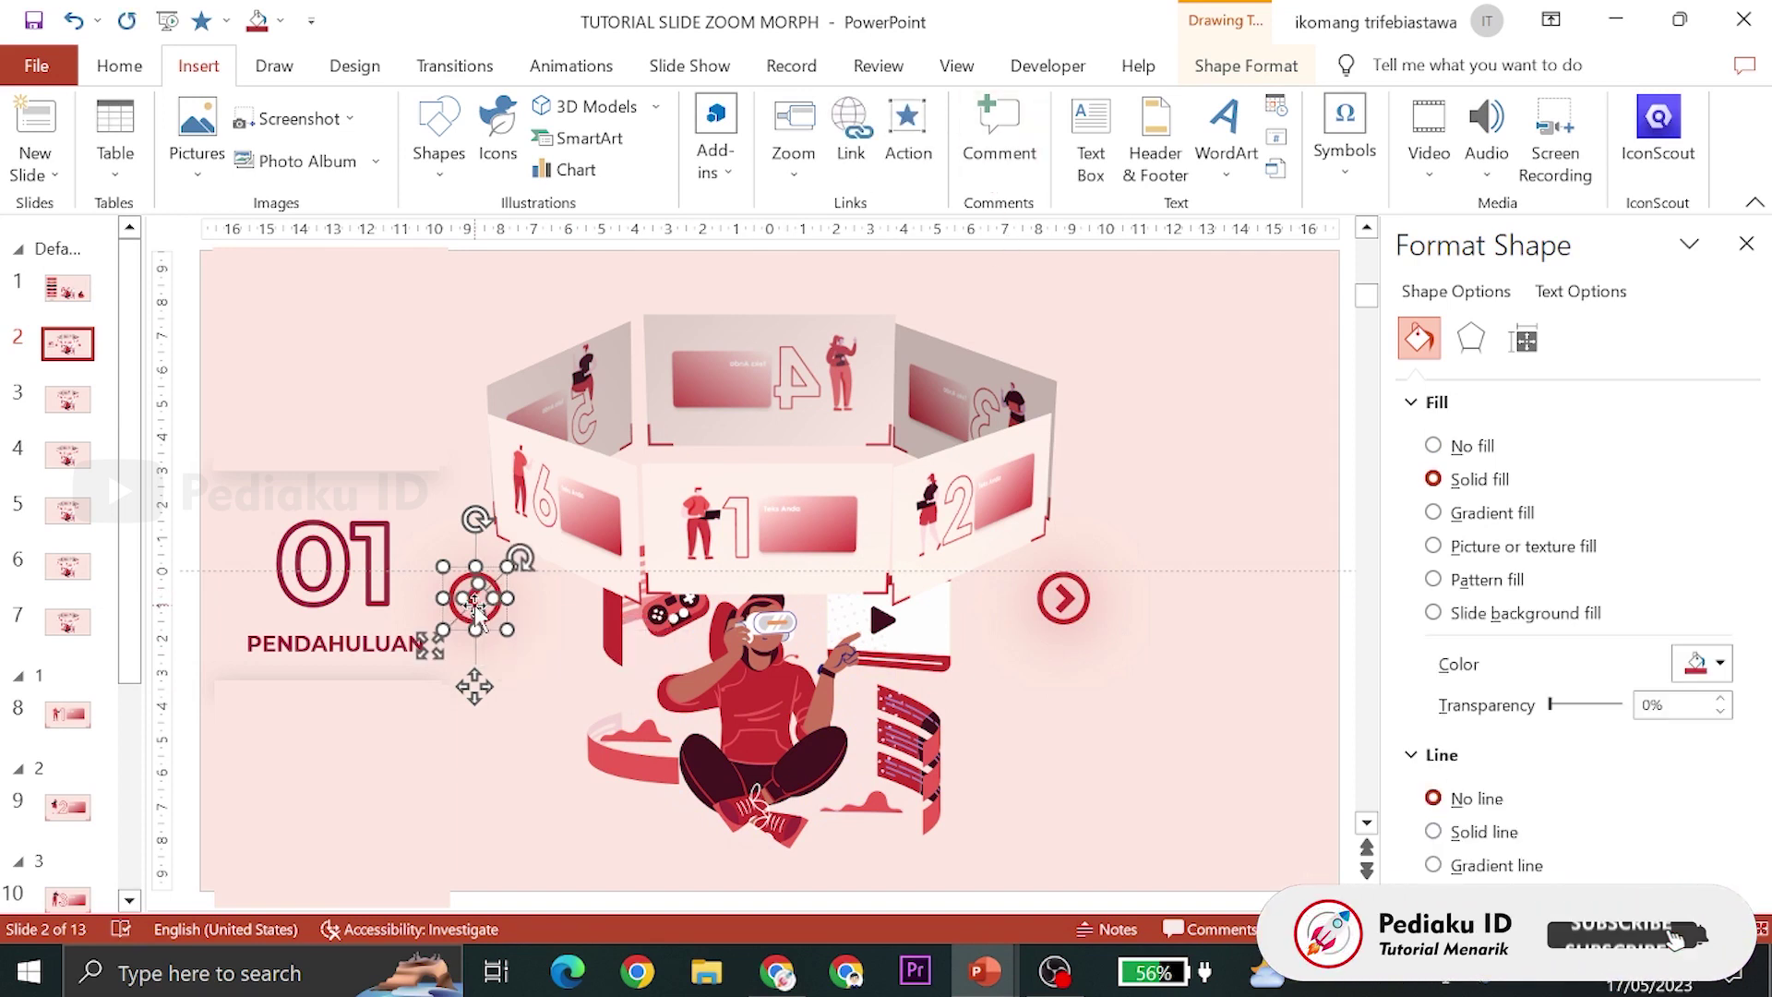
click(908, 148)
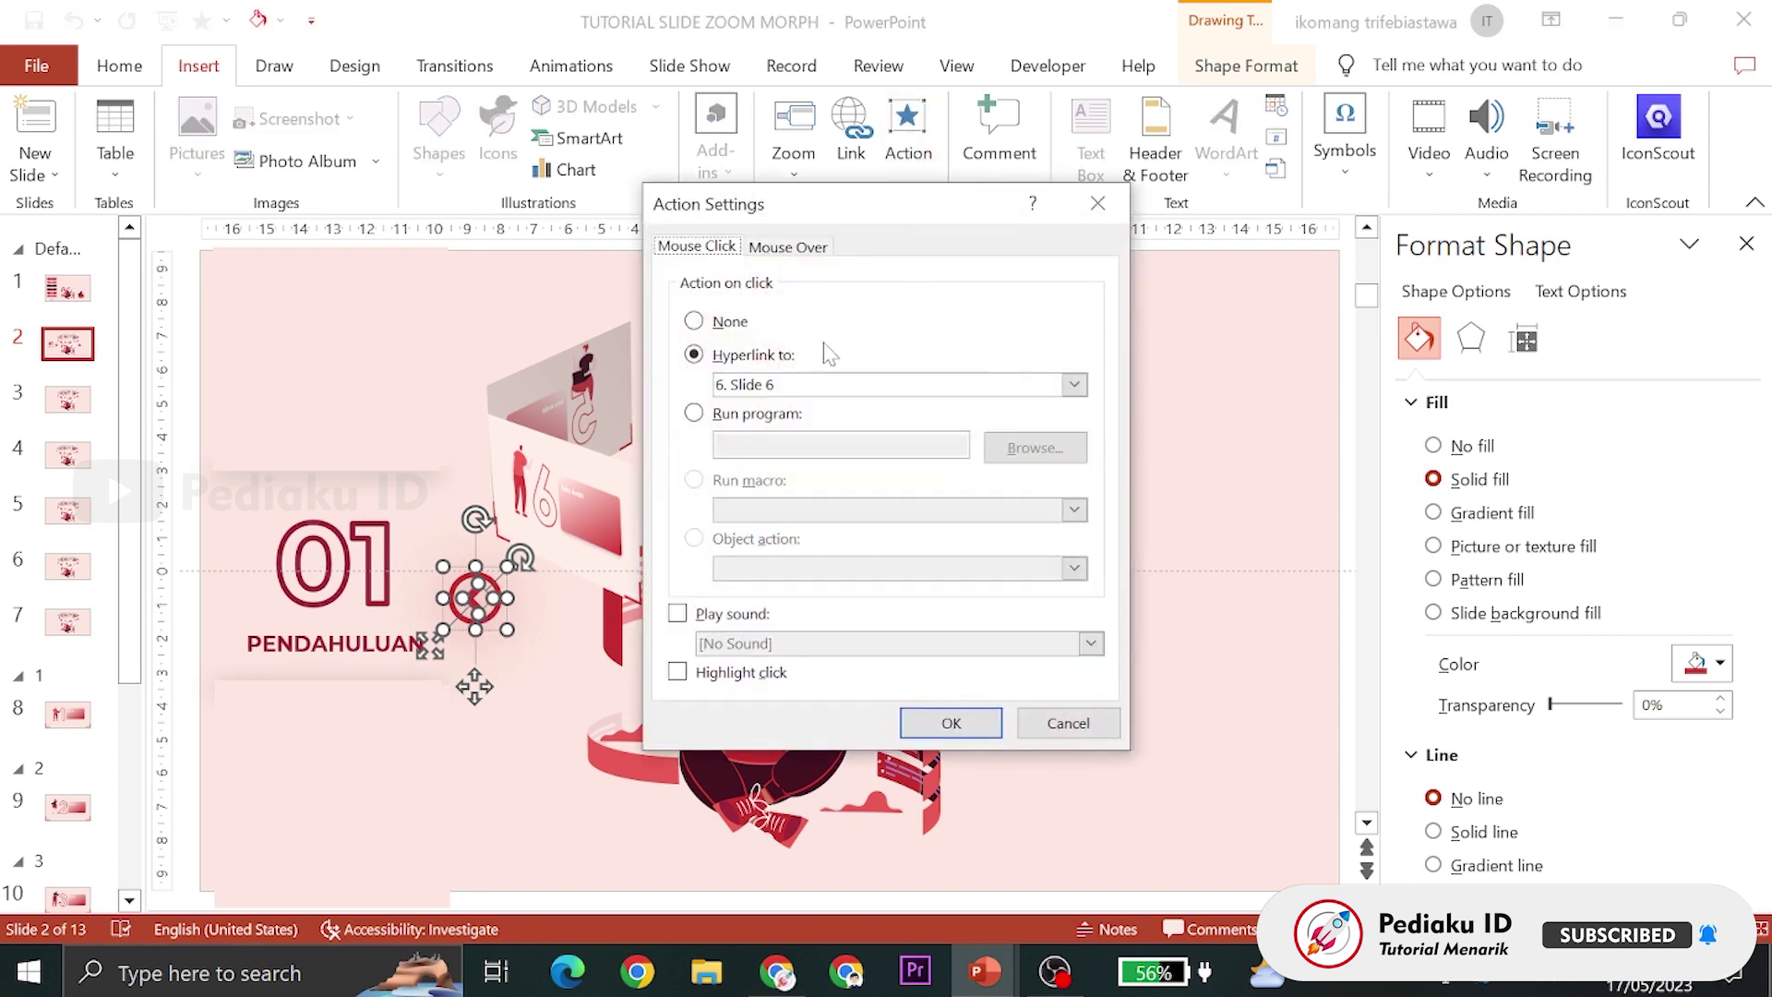
click(1074, 384)
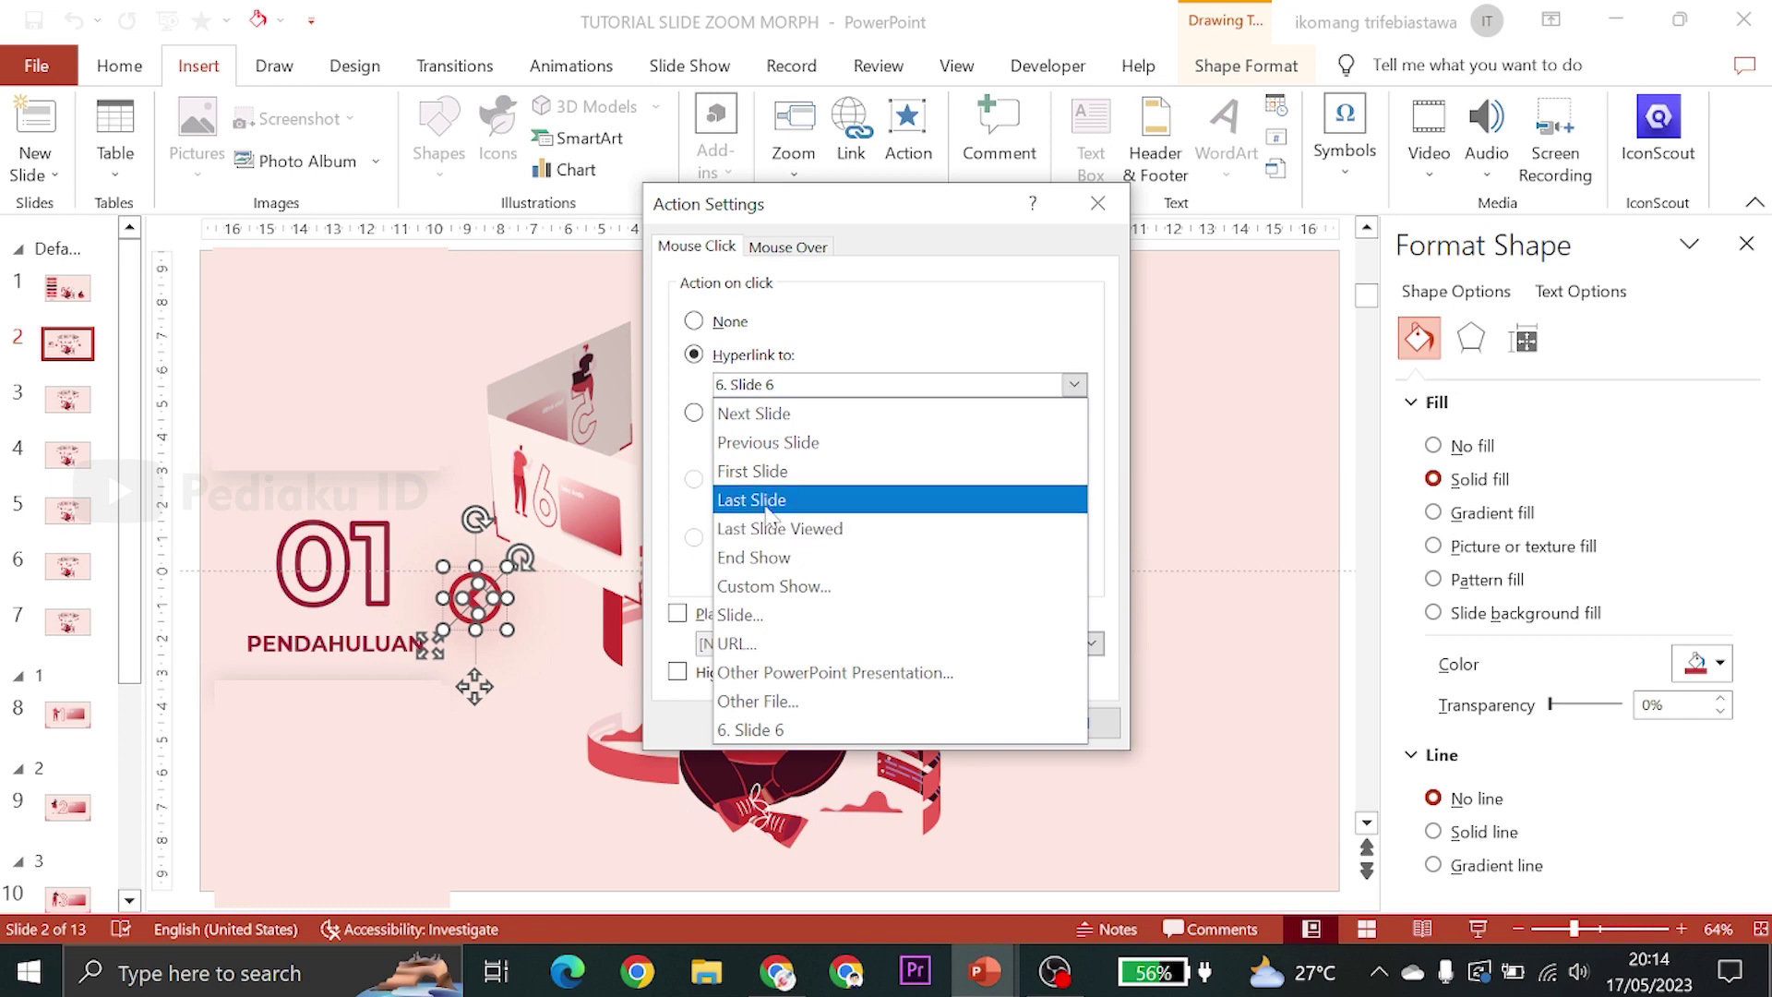
click(768, 447)
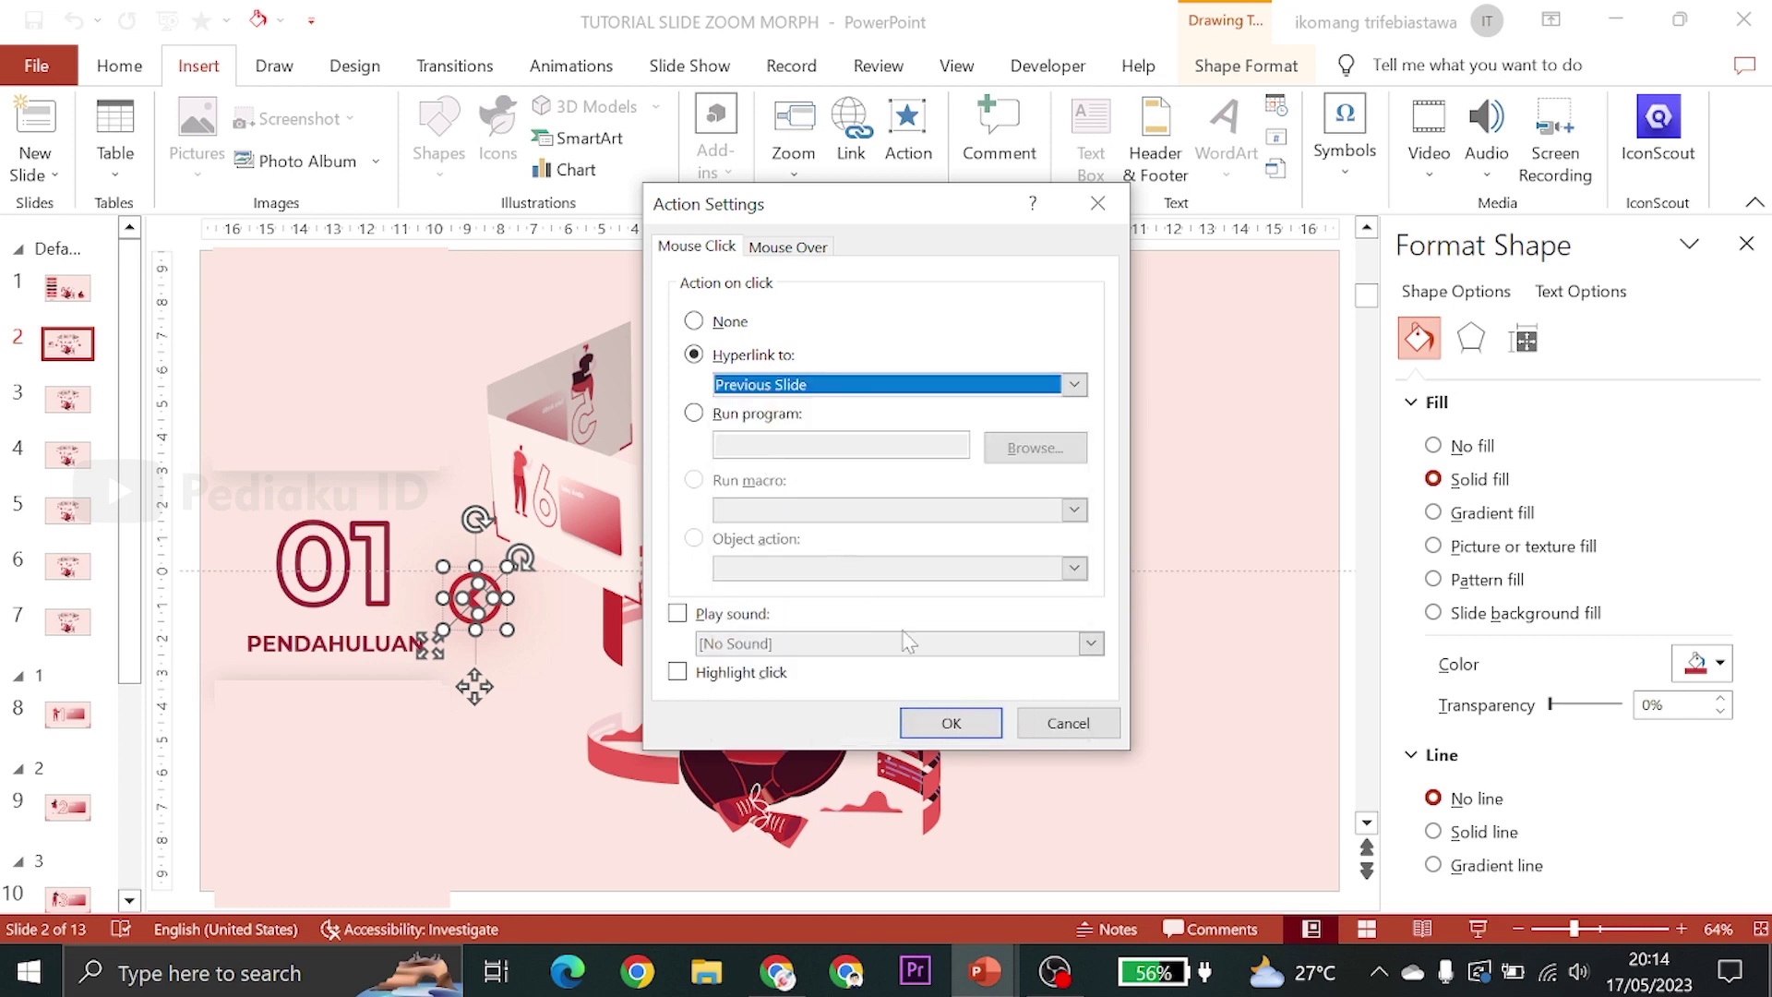
click(951, 722)
click(563, 645)
Reapply the Previous Slide hyperlink to the whole left arrow button
click(494, 599)
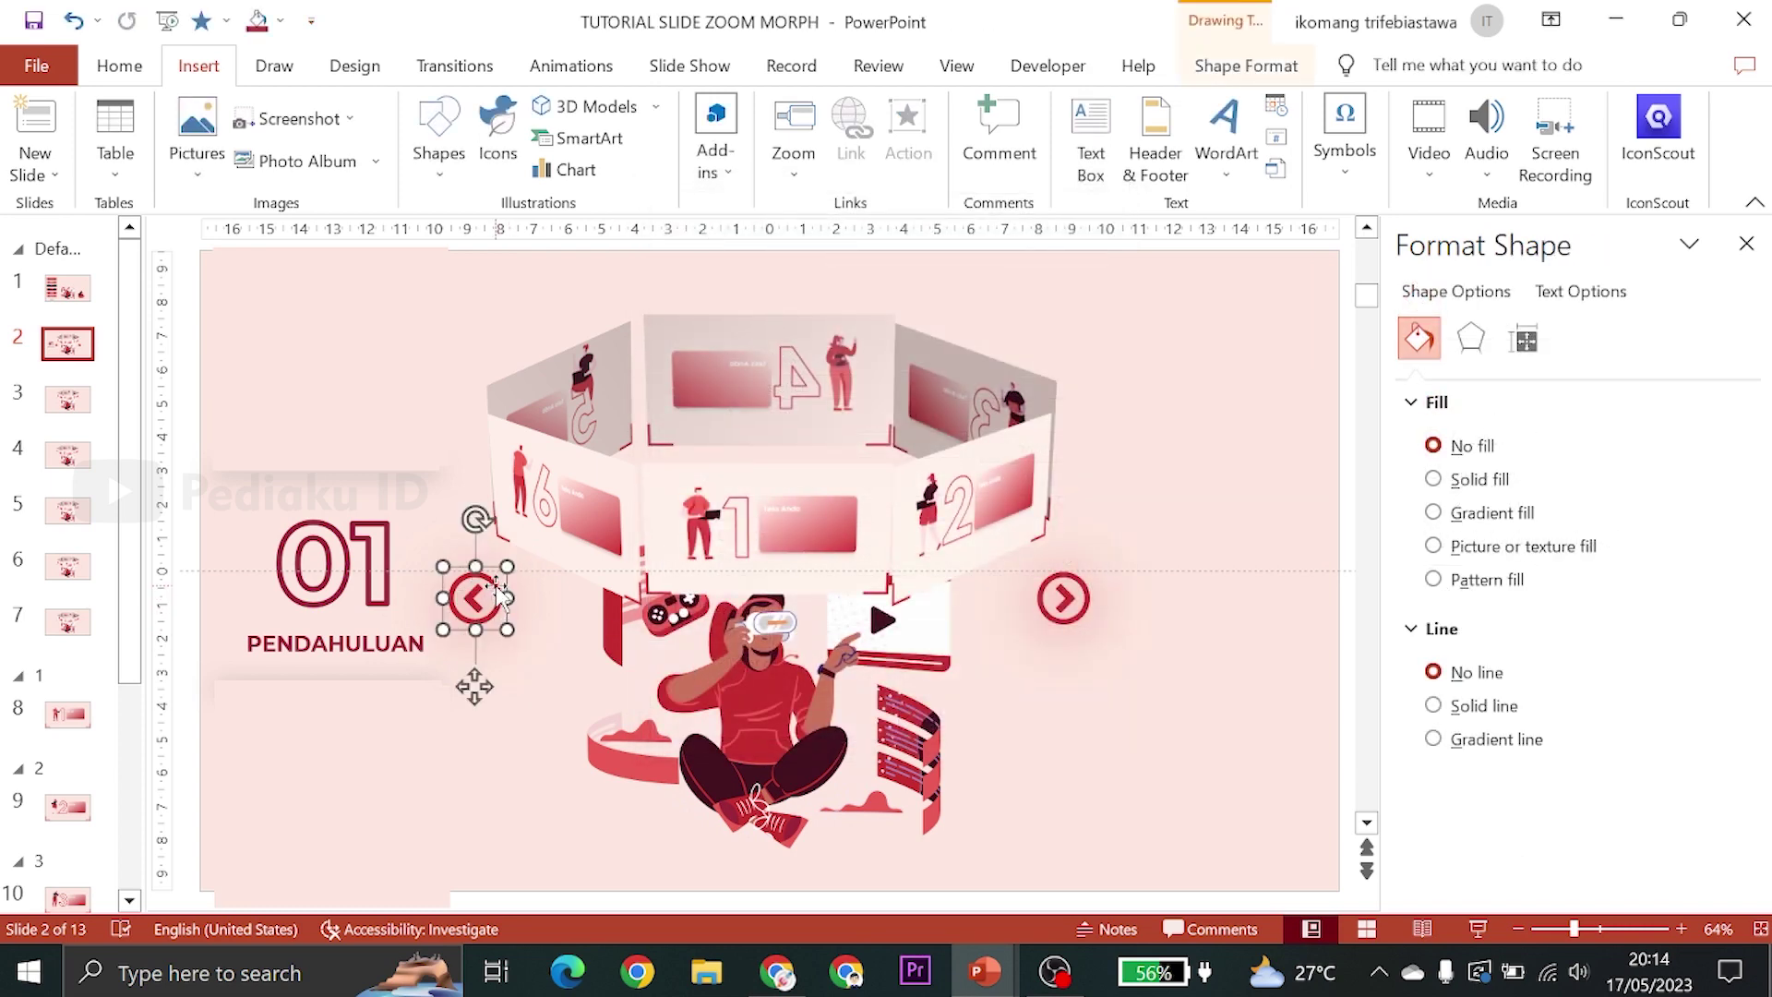
click(909, 129)
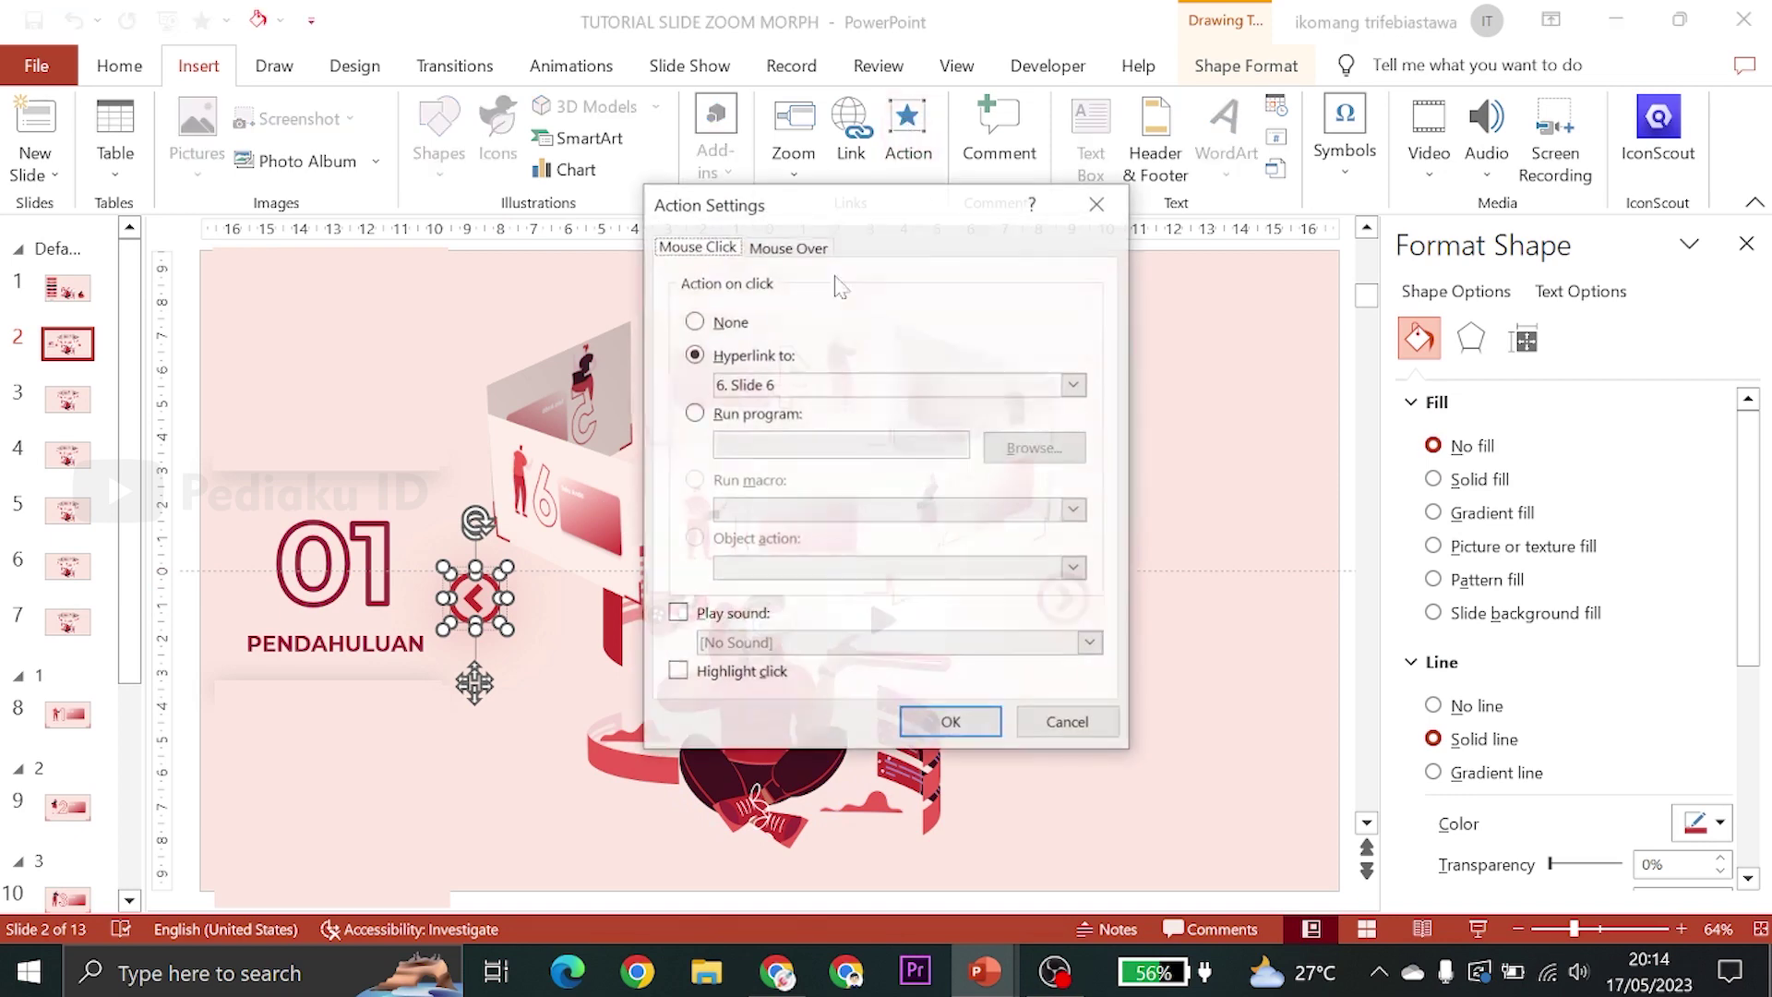
click(783, 388)
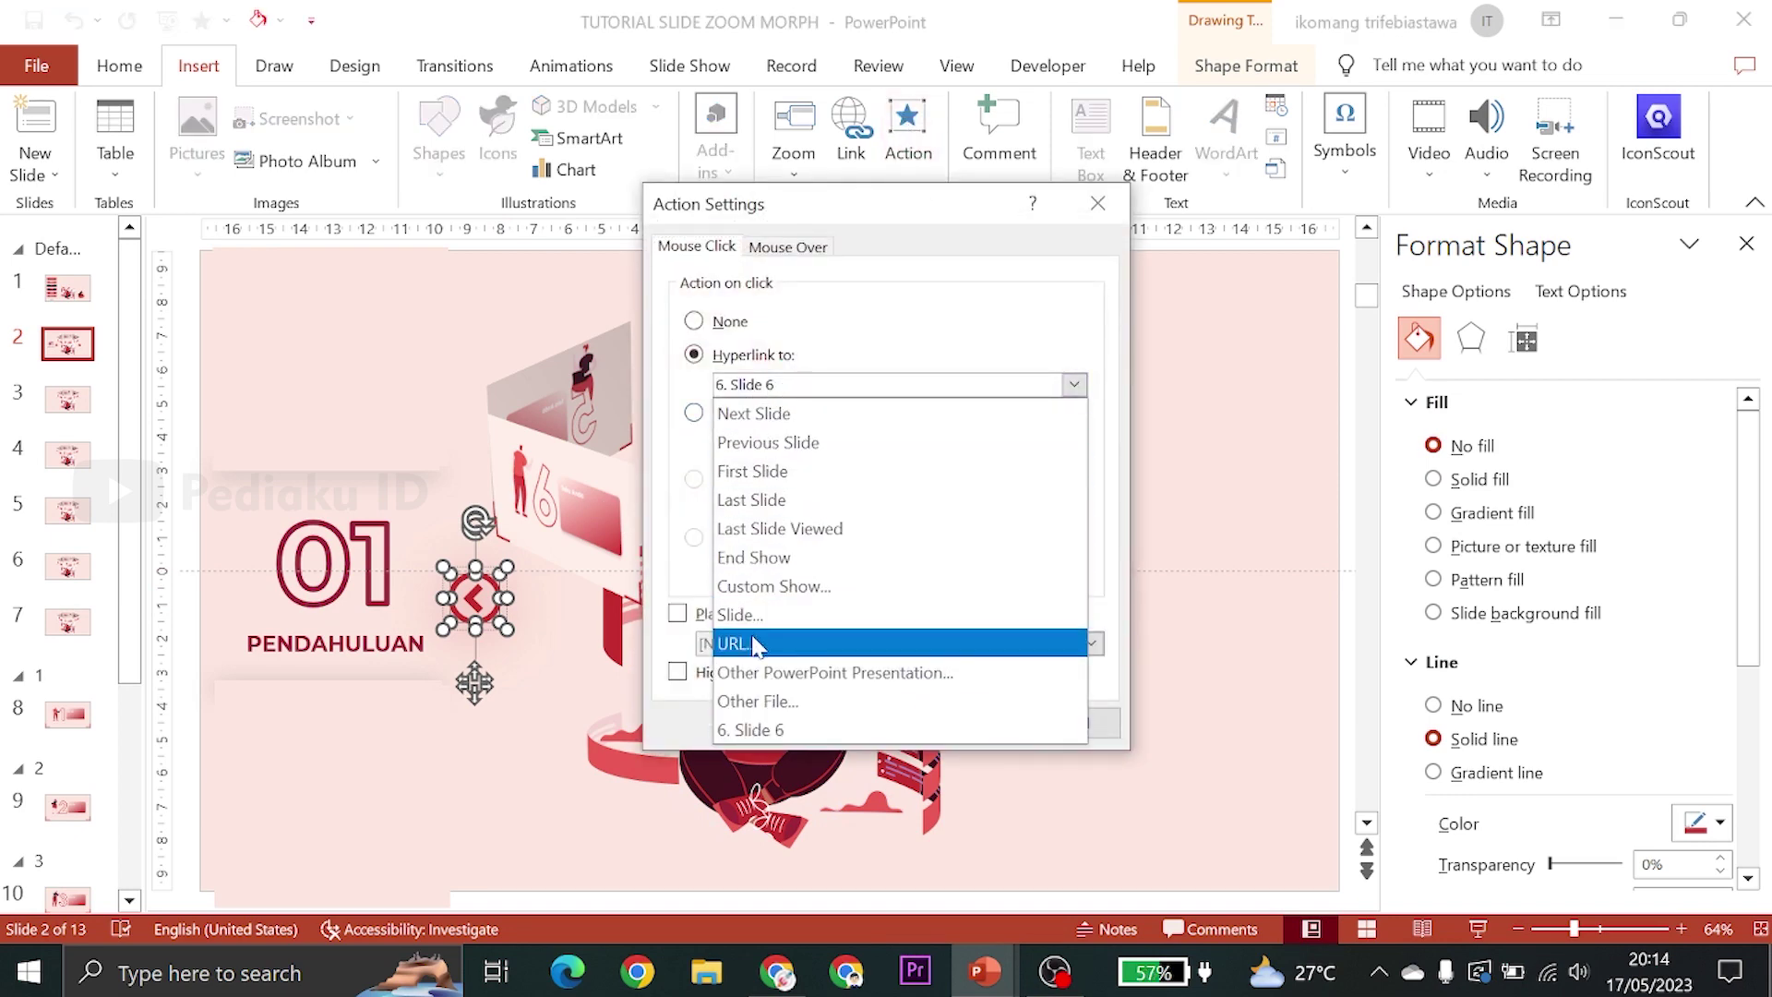
click(786, 443)
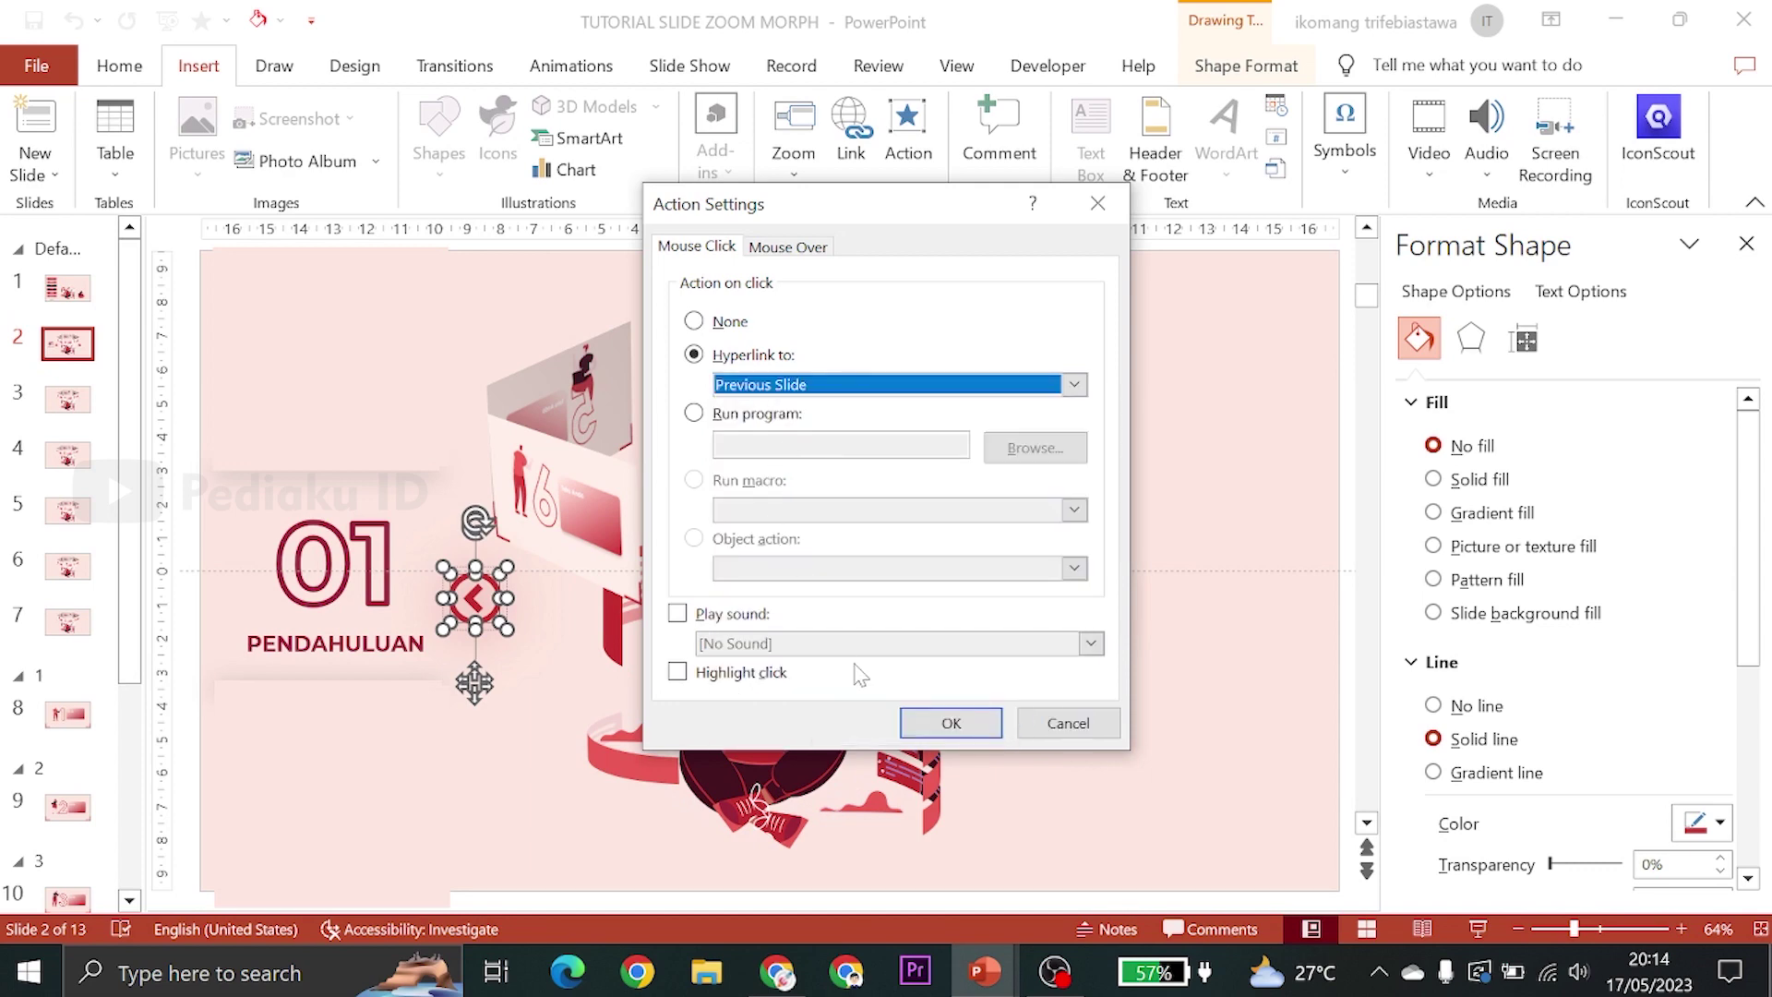
click(923, 729)
Select slide 2's stacked topic text boxes together with both arrow buttons
click(1075, 734)
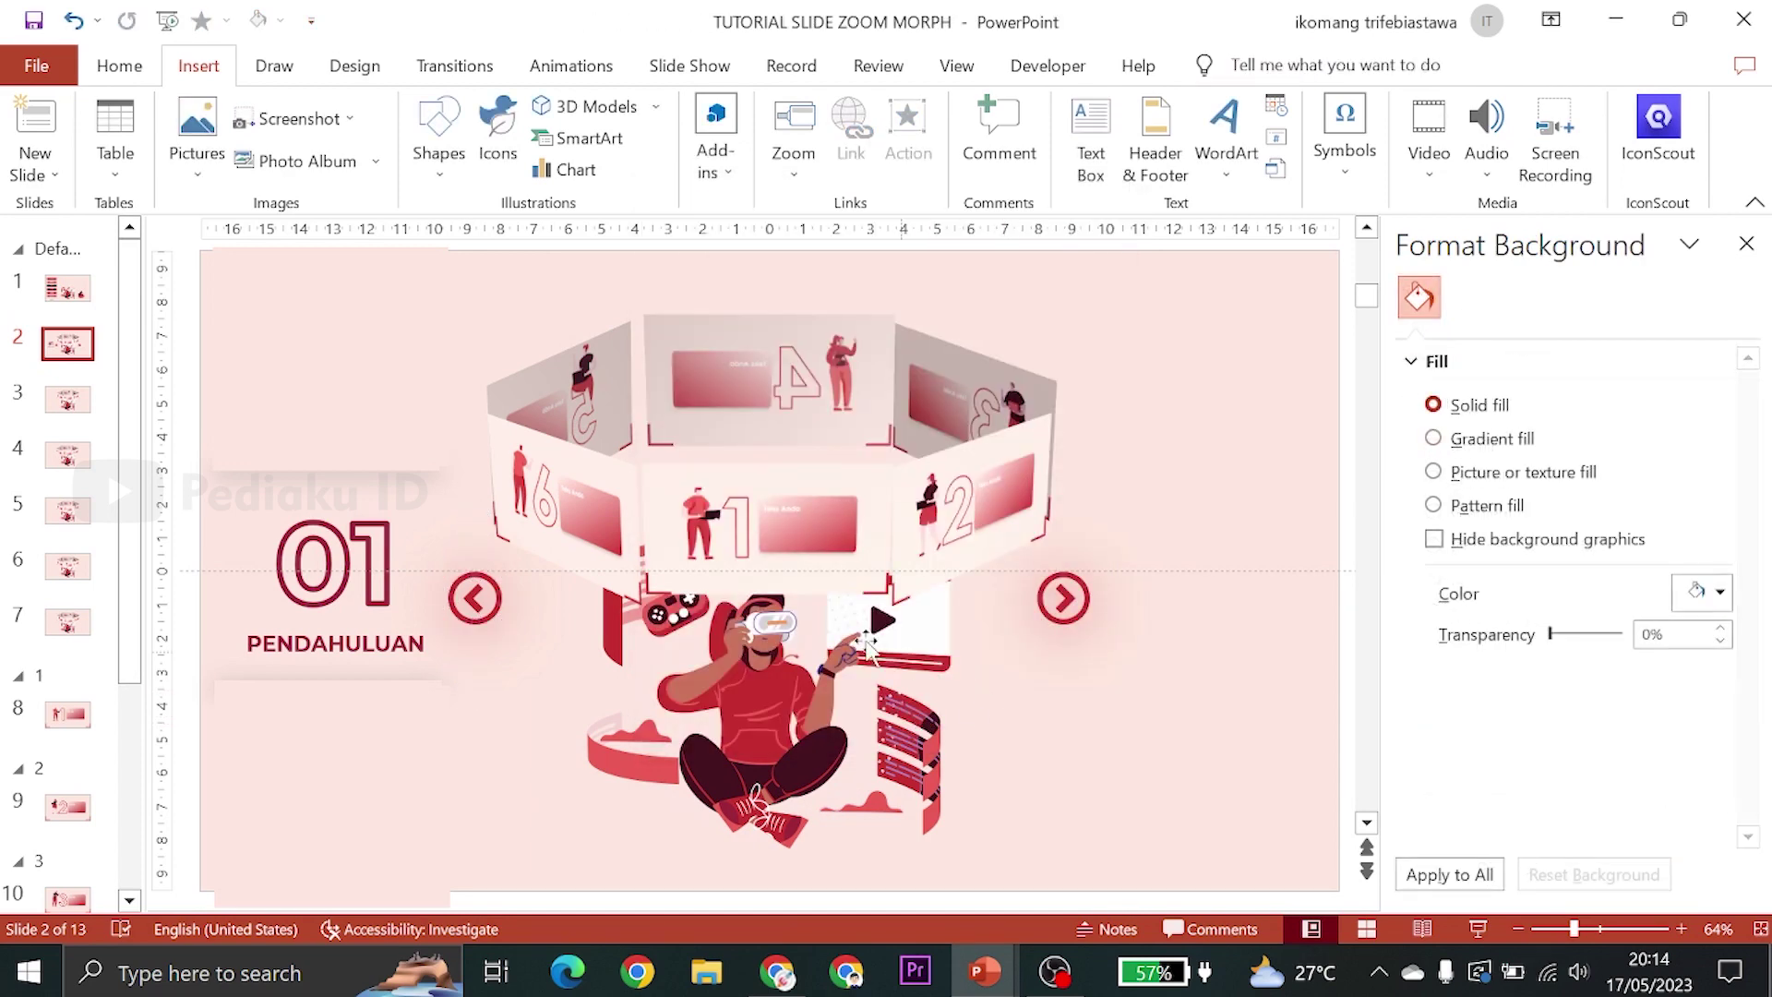
click(356, 563)
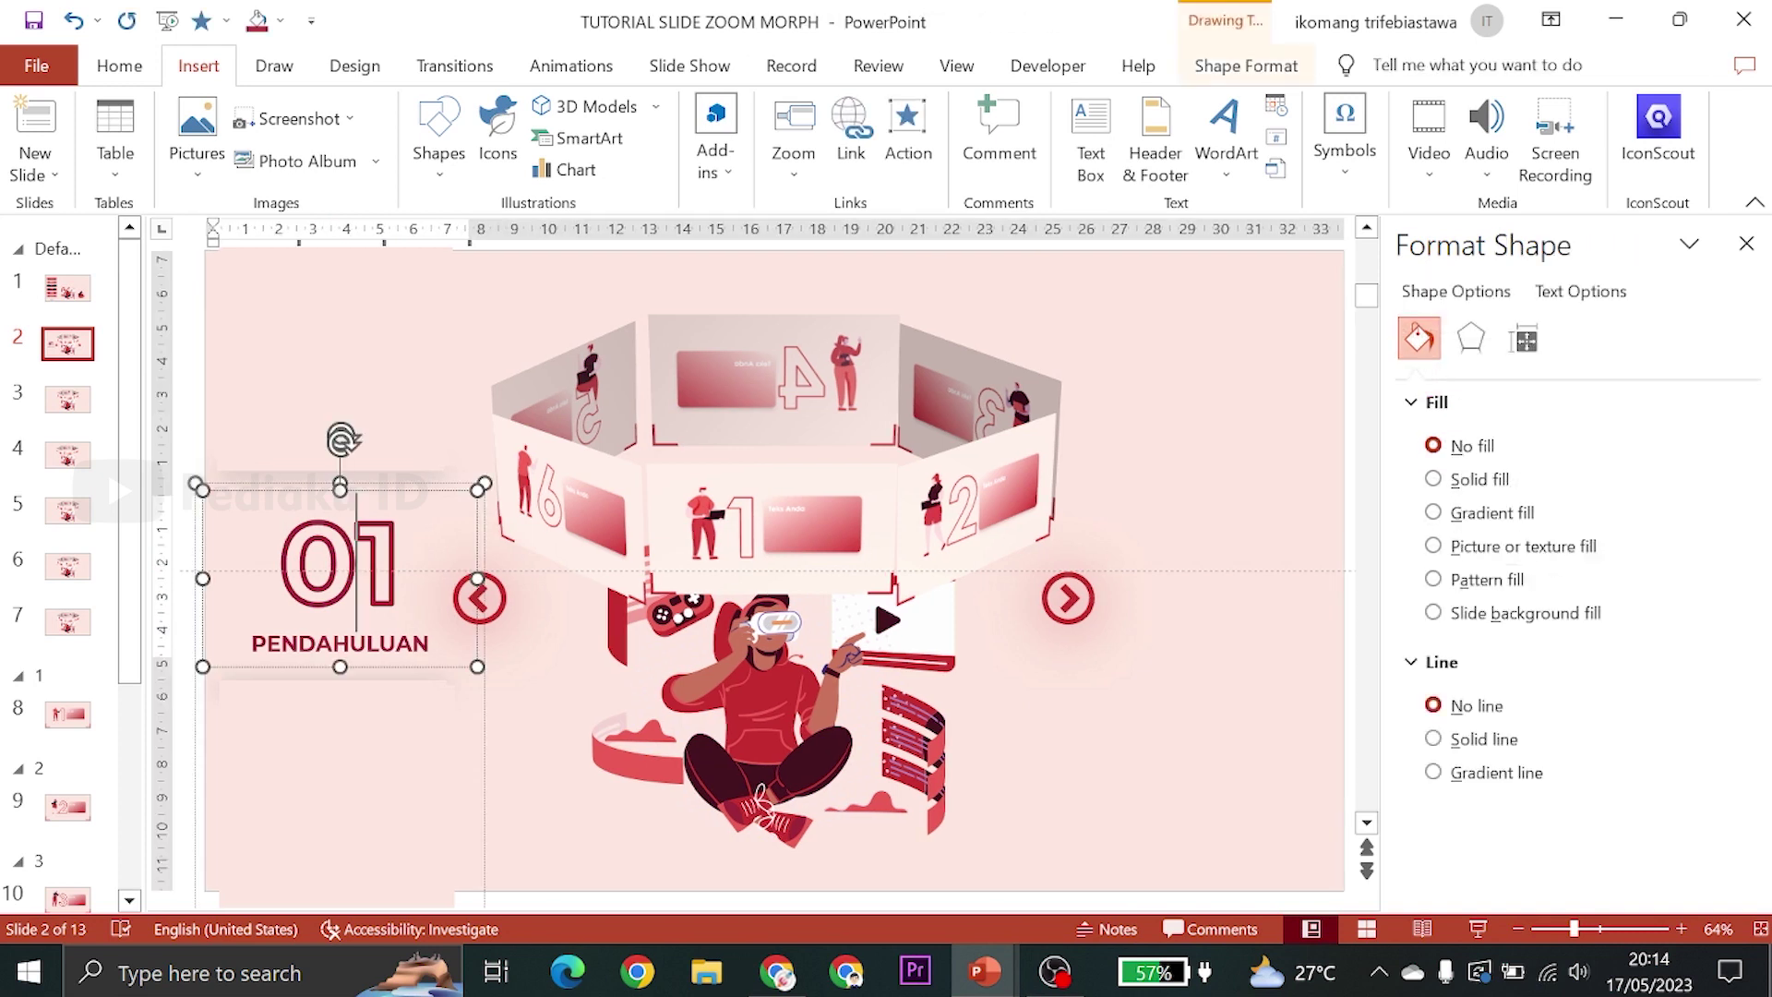
drag(439, 489, 438, 486)
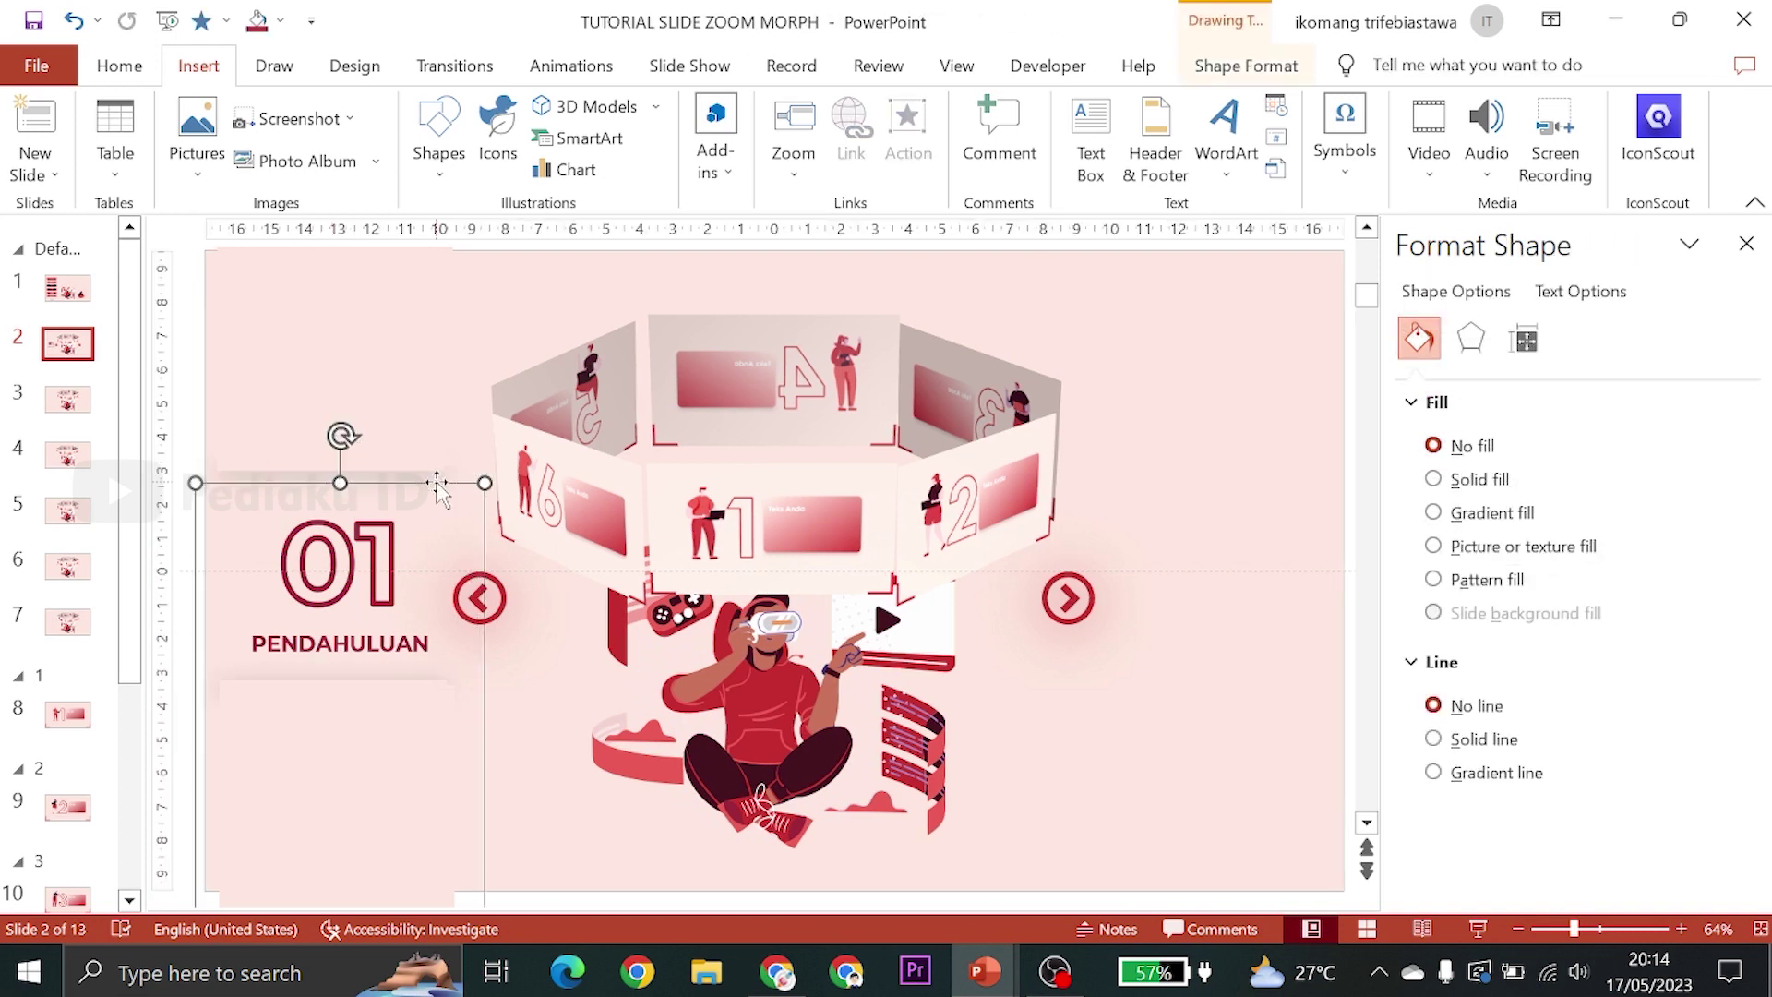
shift+click(408, 423)
shift+click(404, 766)
shift+click(505, 607)
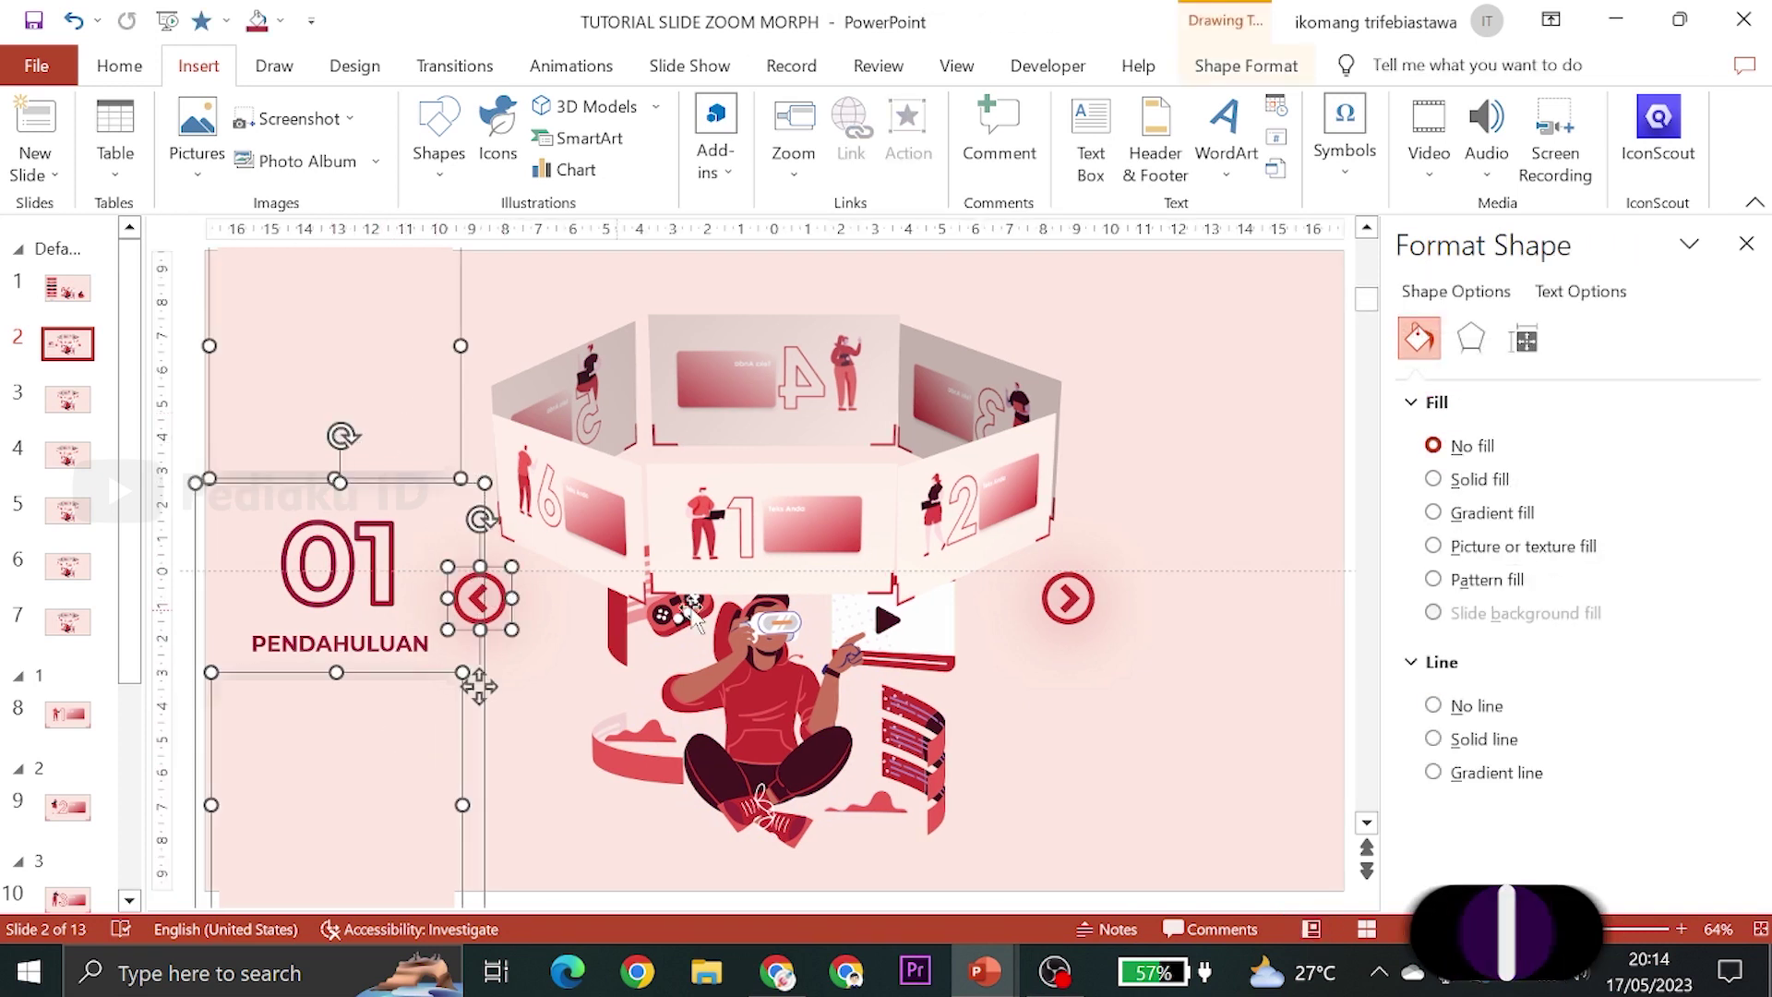
shift+click(1068, 602)
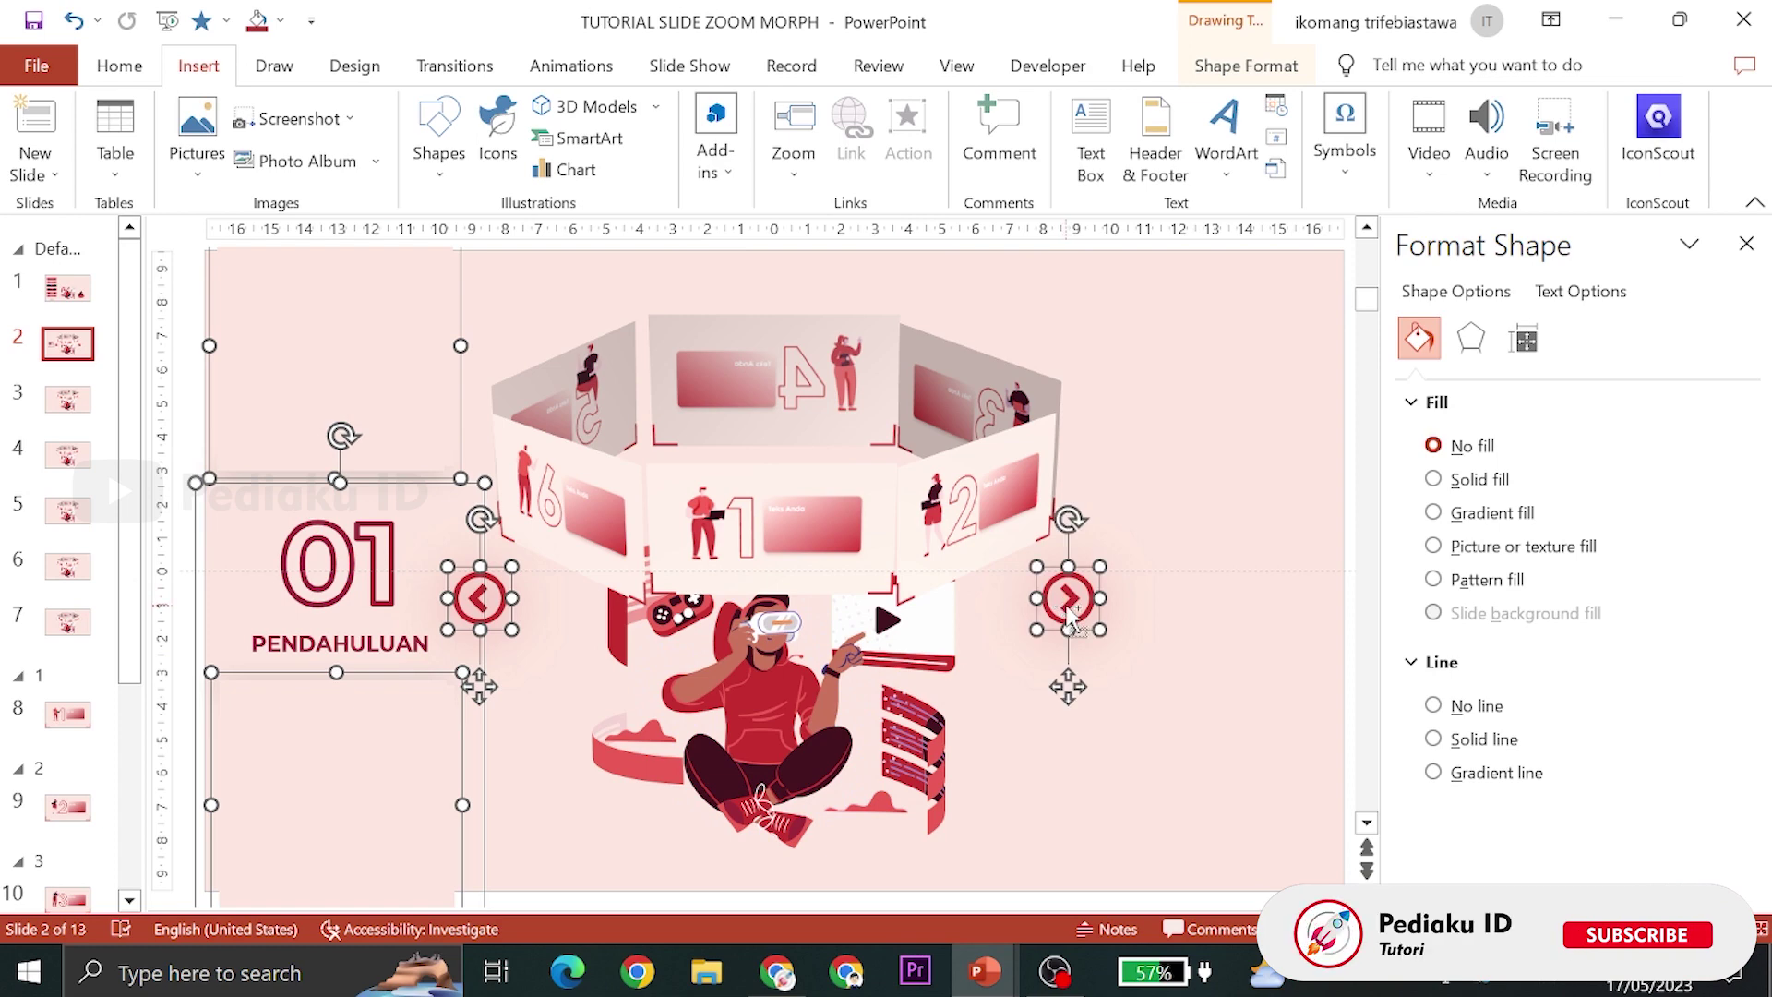
Paste the topic titles and arrow buttons onto slide 3
click(70, 403)
key(ctrl+v)
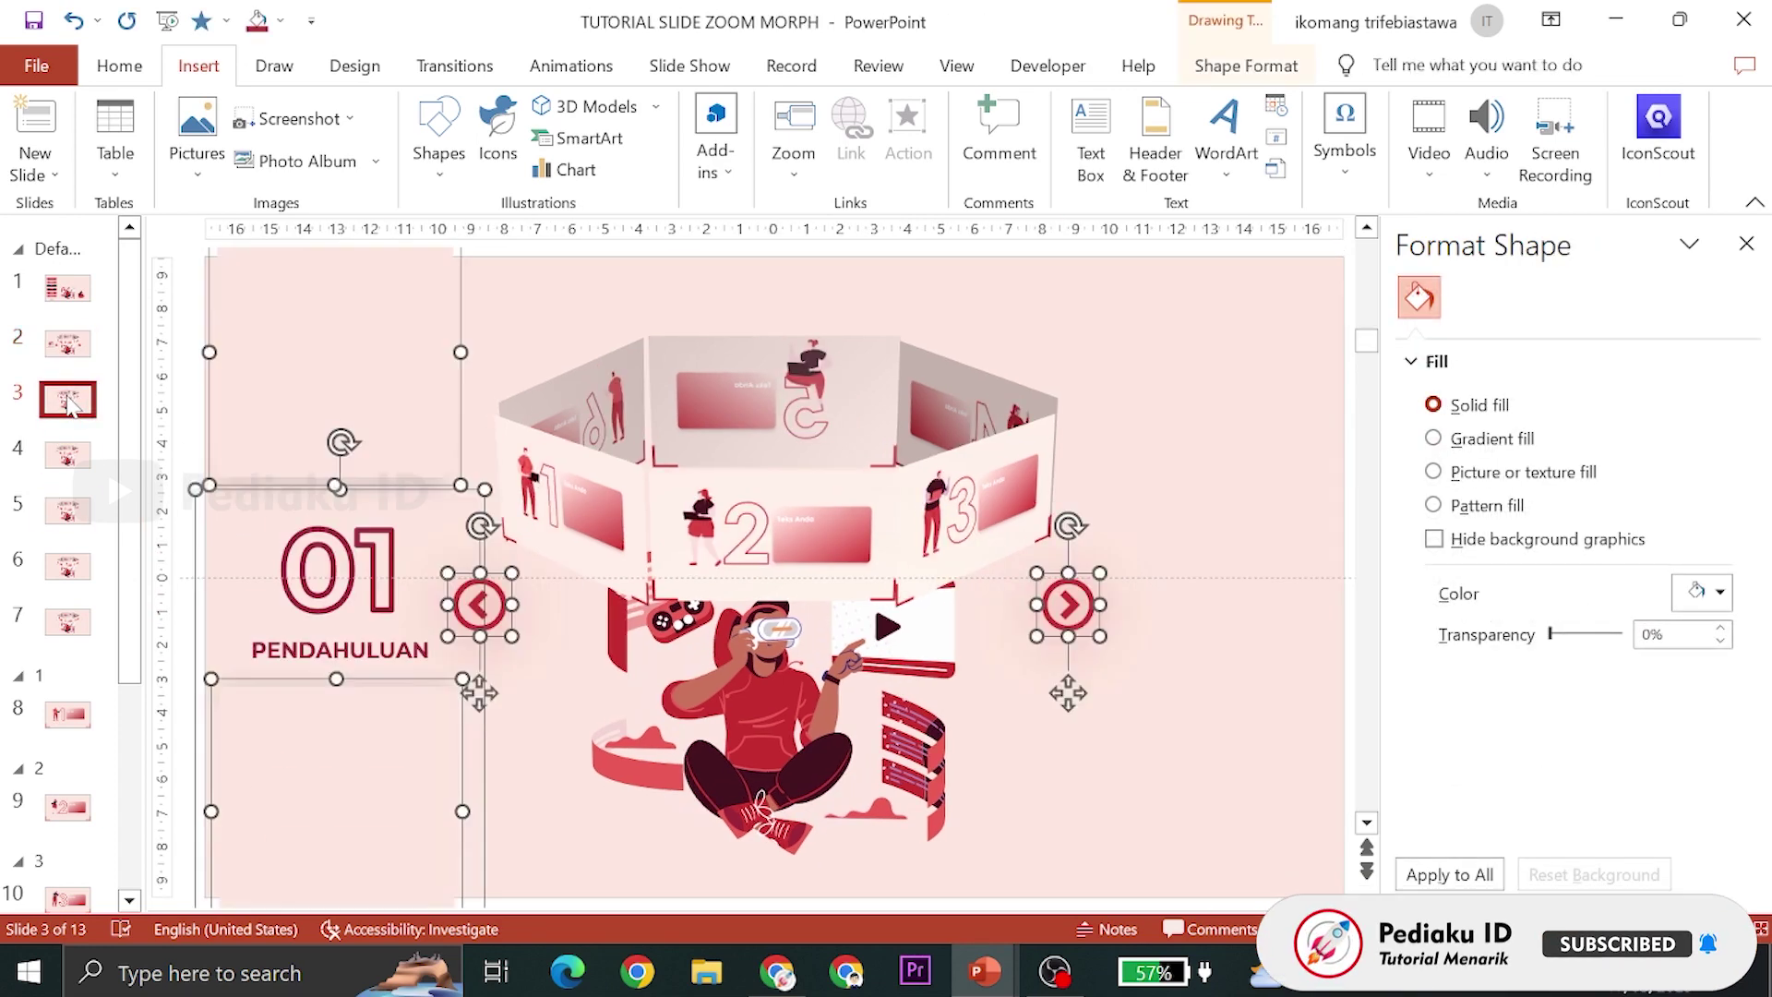
scroll(692, 600, up, 1)
scroll(738, 656, up, 2)
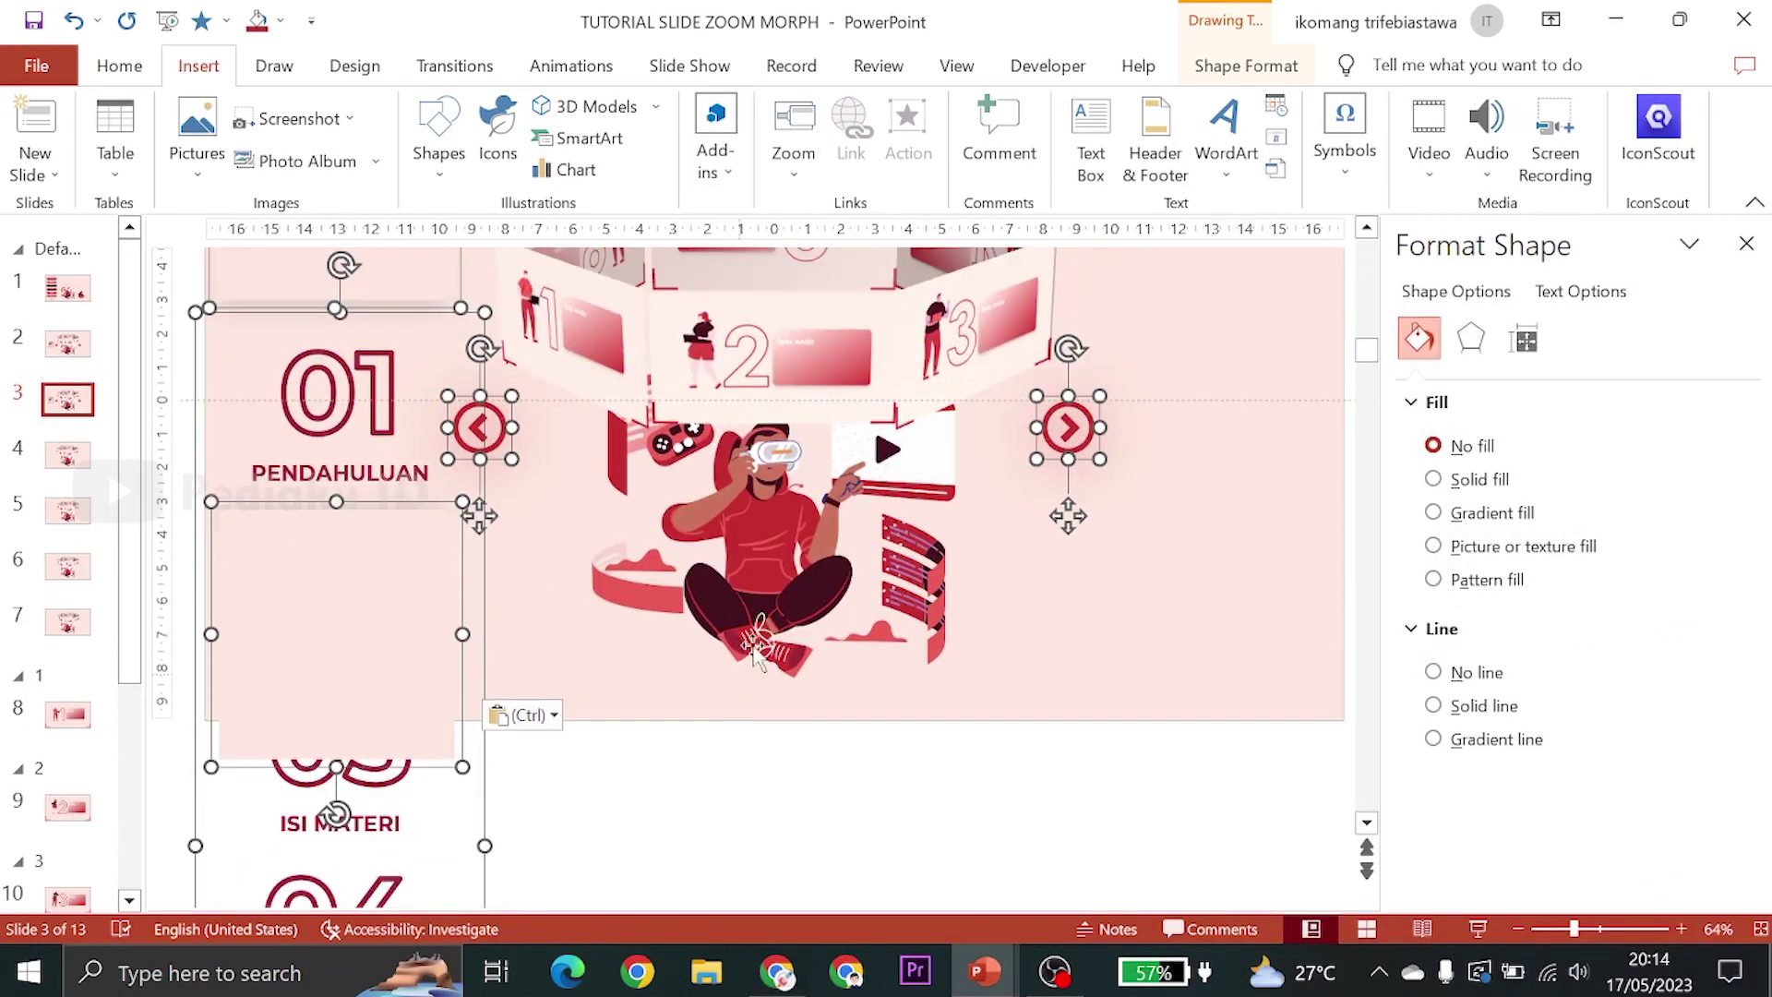
scroll(757, 378, up, 1)
click(1084, 751)
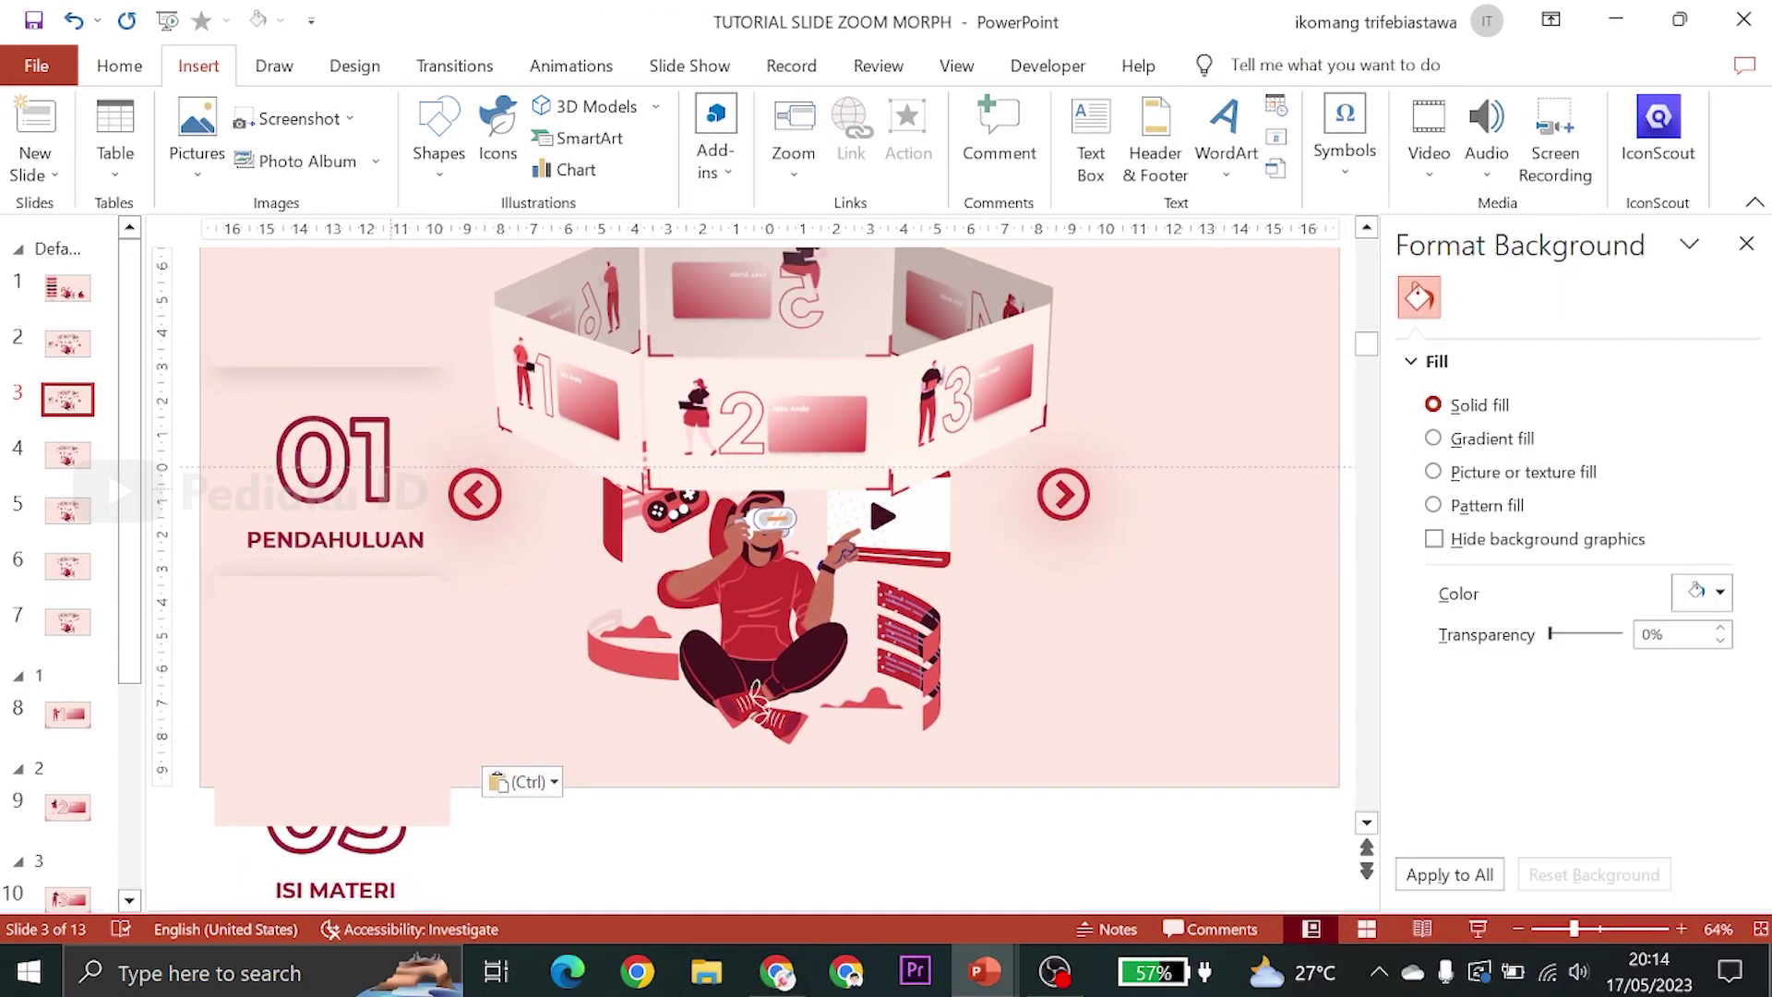
Nudge slide 3's topic stack up four steps so 02 DASAR TEORI shows, then go to slide 4
click(453, 452)
click(487, 443)
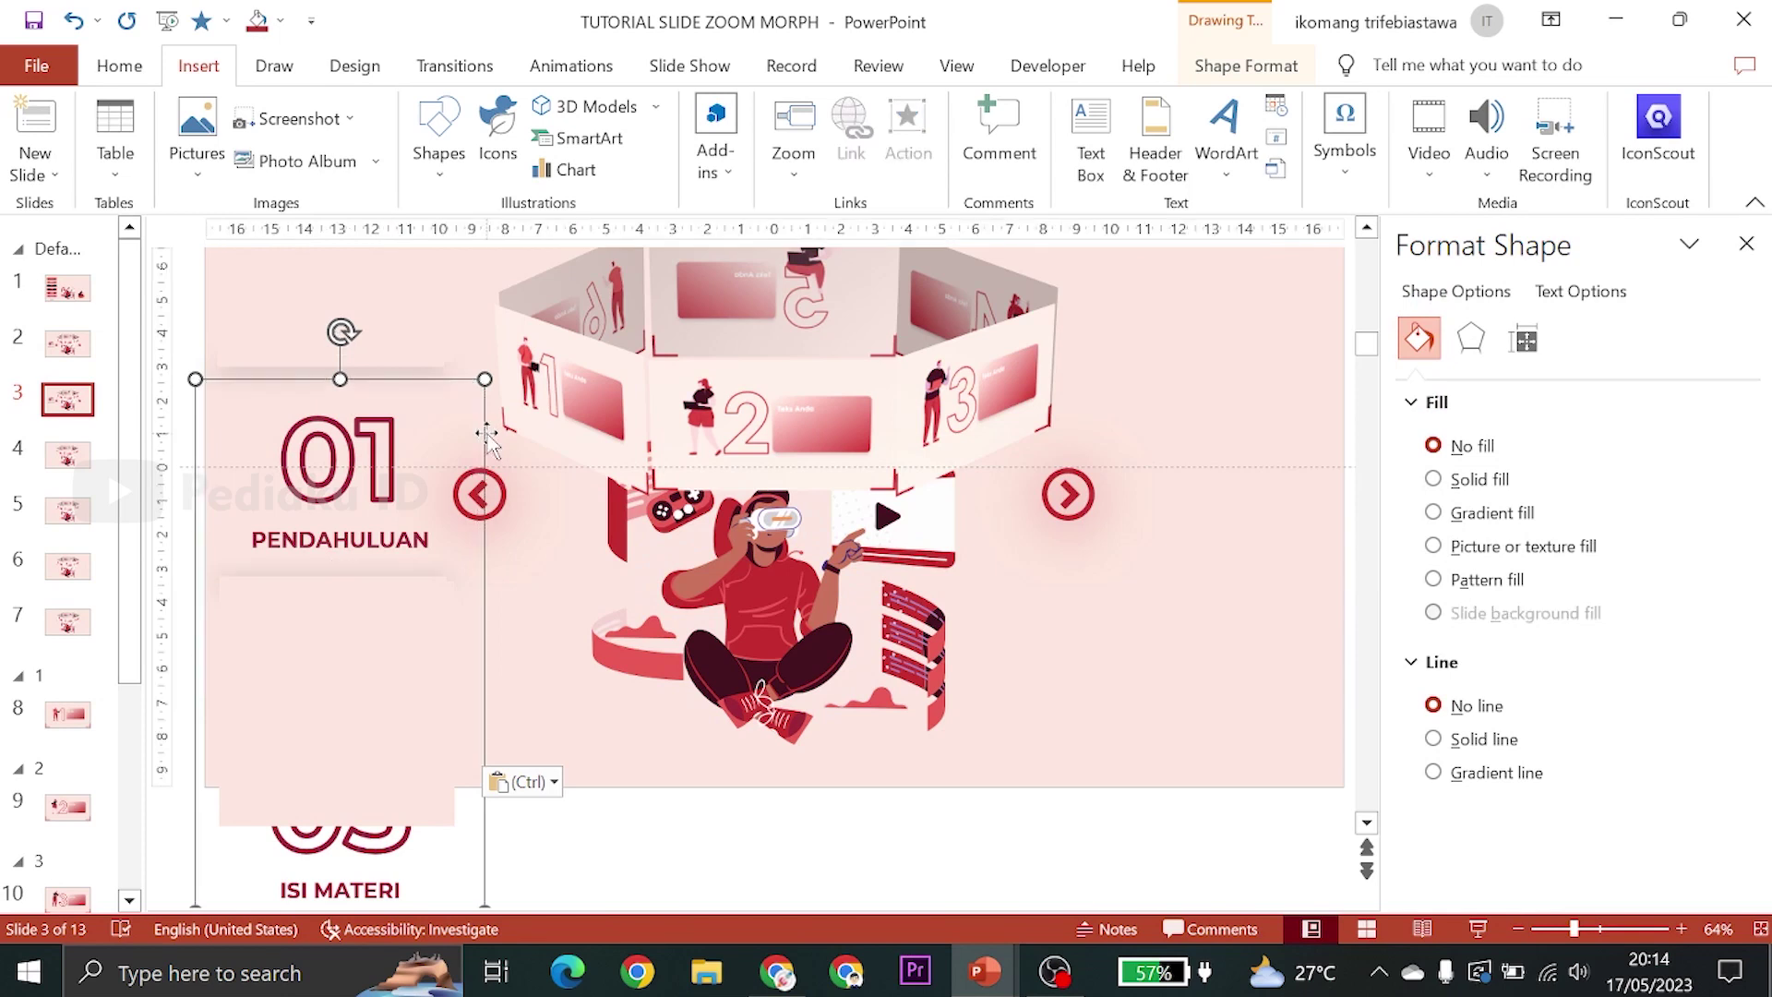
key(Up)
key(Up)
key(Up)
key(Up)
key(Up)
key(Up)
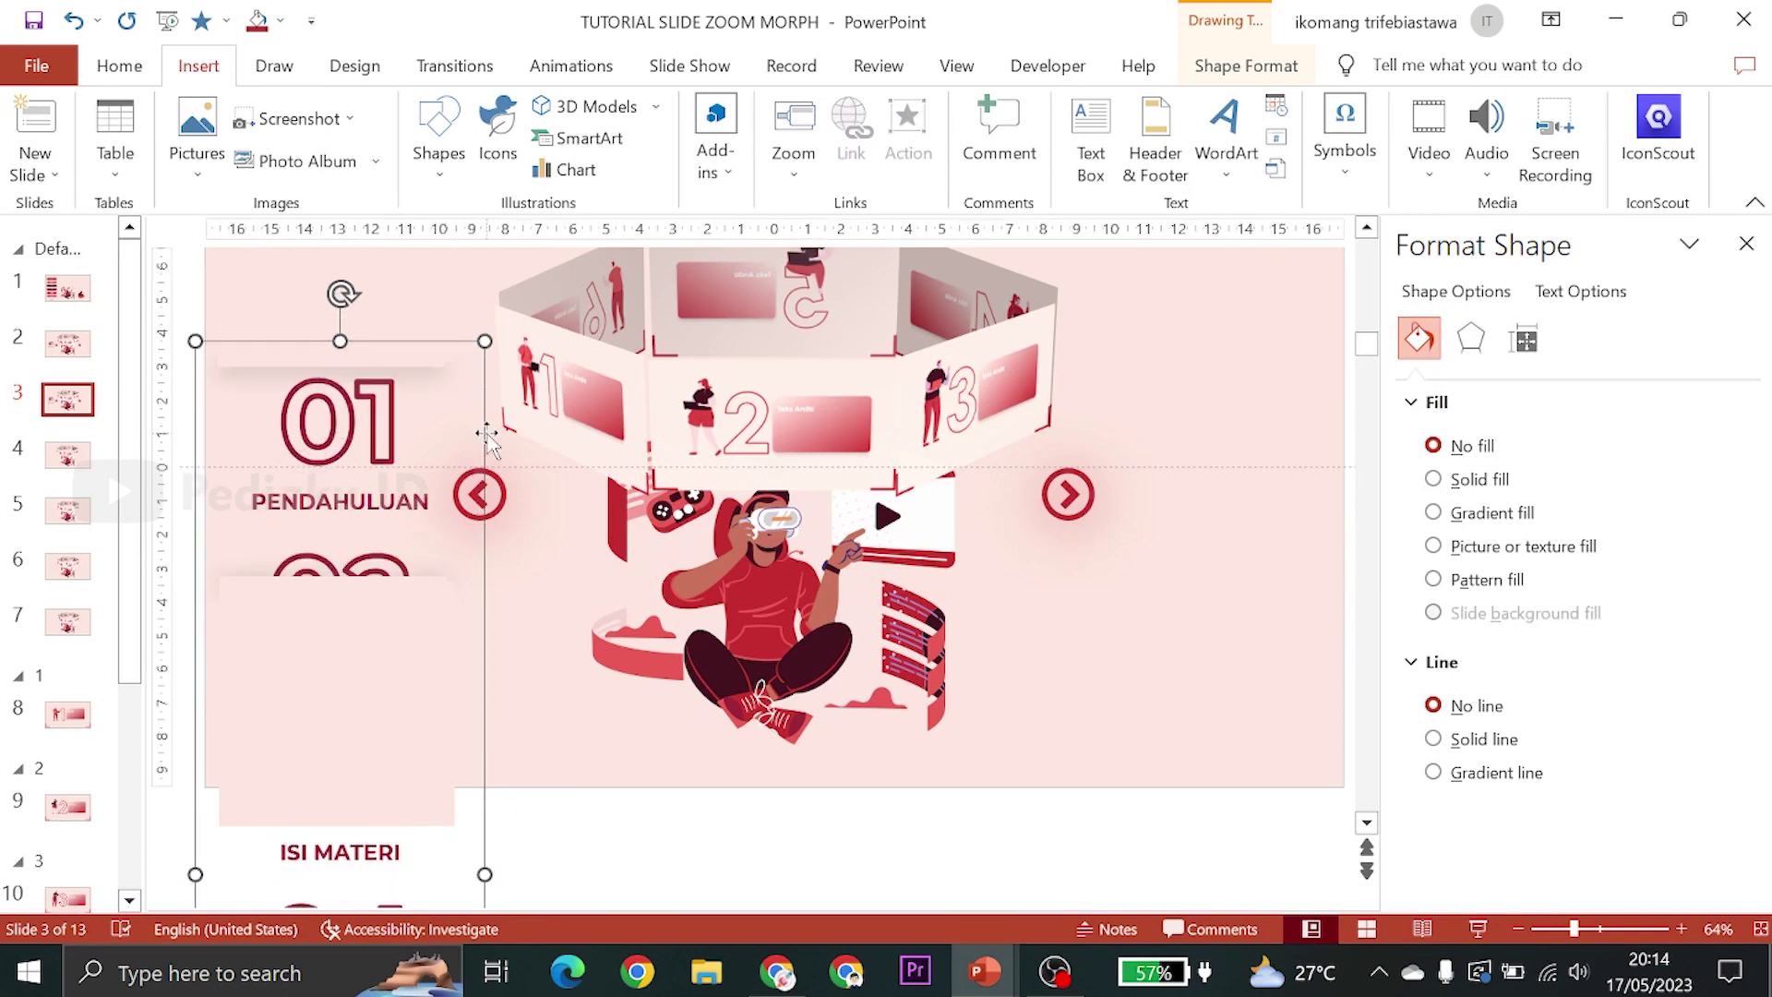
key(Up)
key(Up)
key(Up)
key(Up)
key(Up)
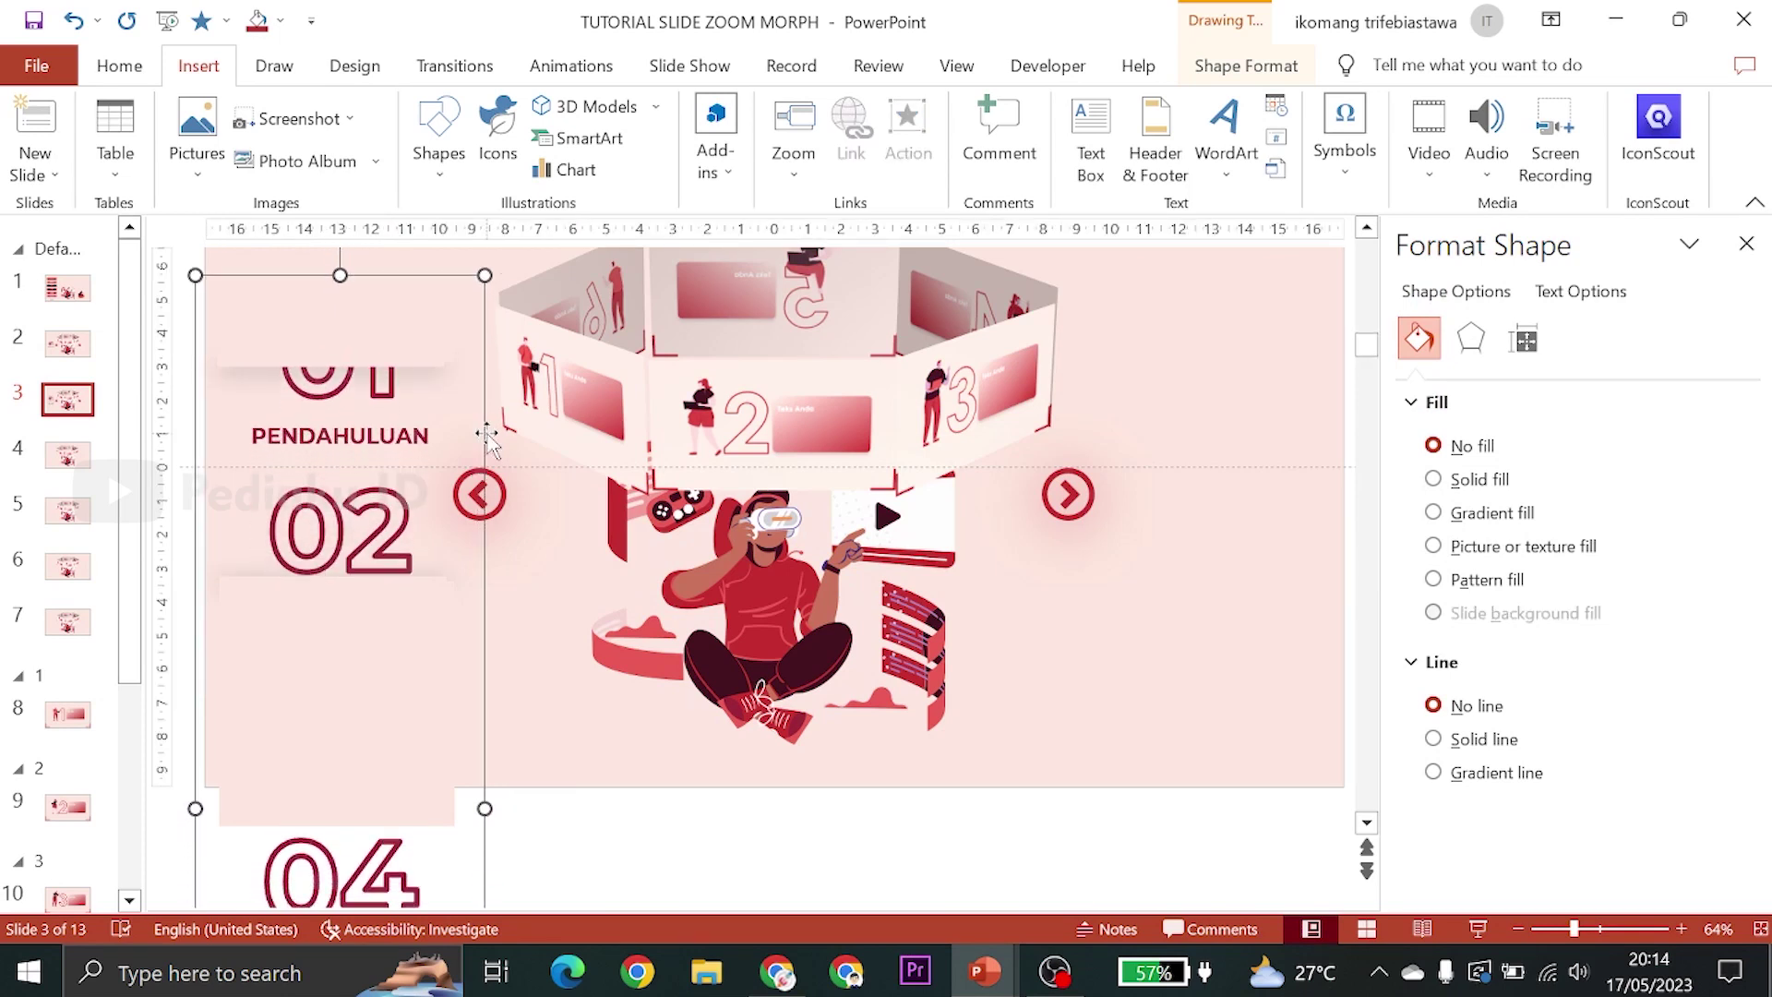
key(Up)
key(Up)
key(Up)
key(Up)
key(Up)
key(Up)
key(Up)
key(Up)
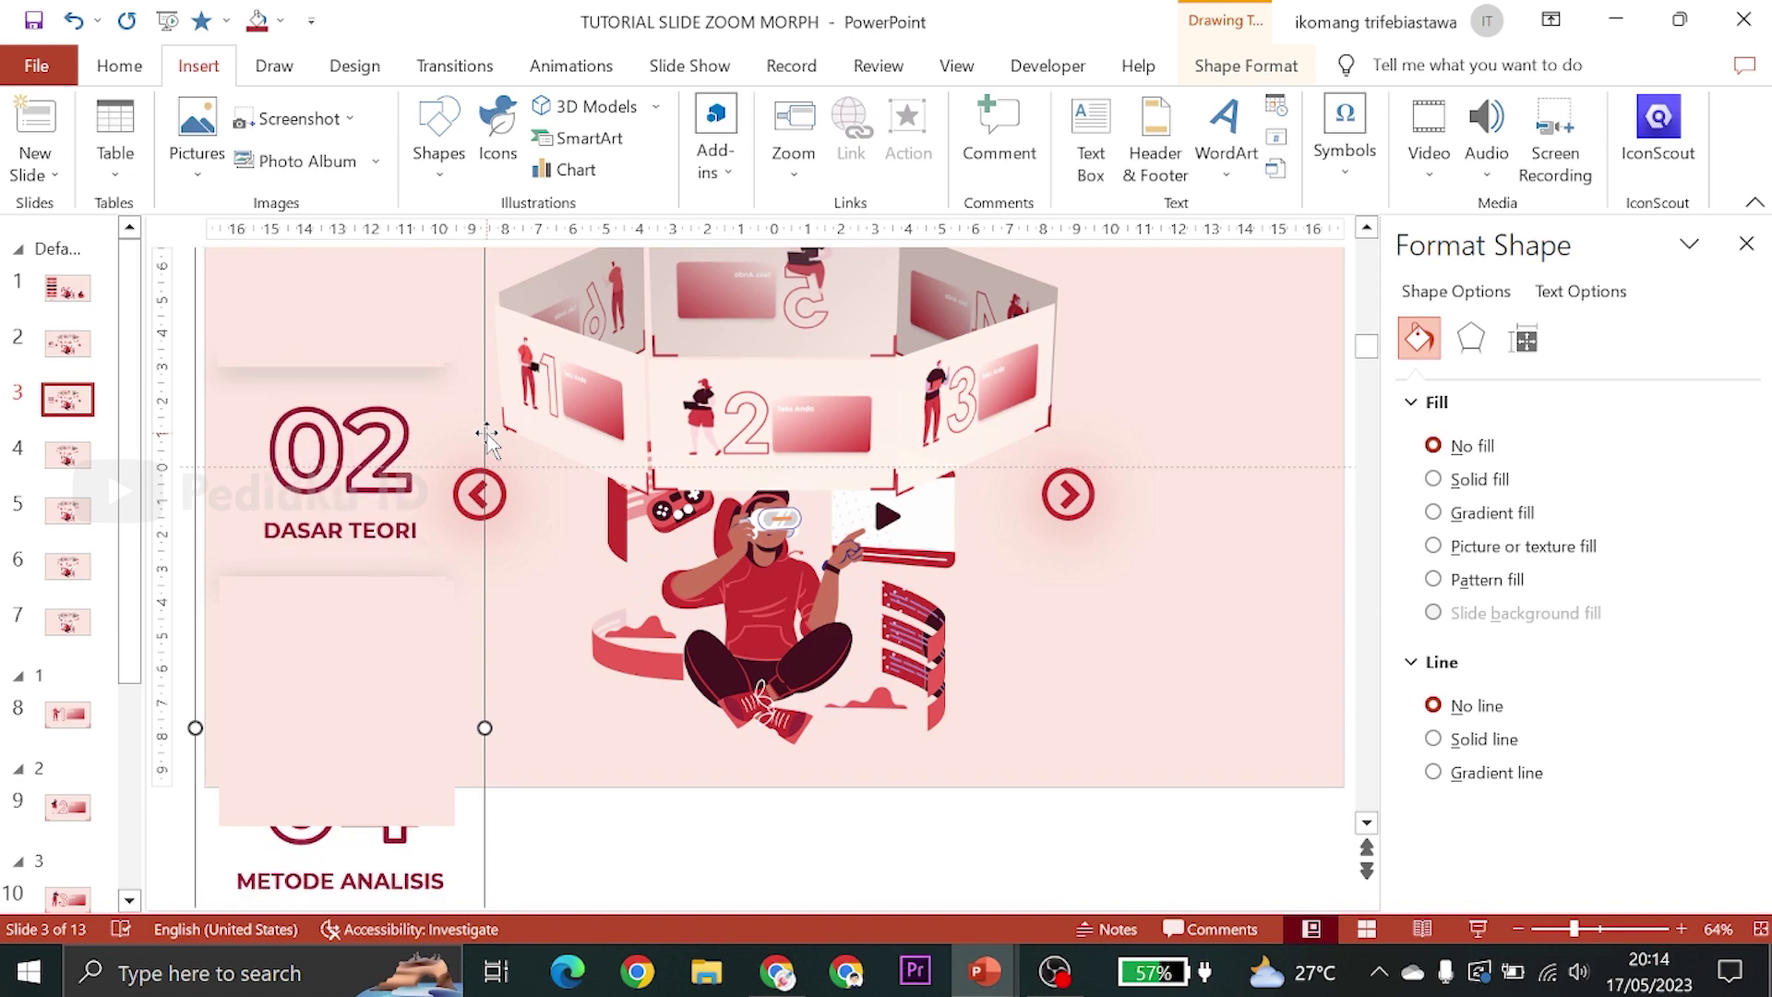
key(Up)
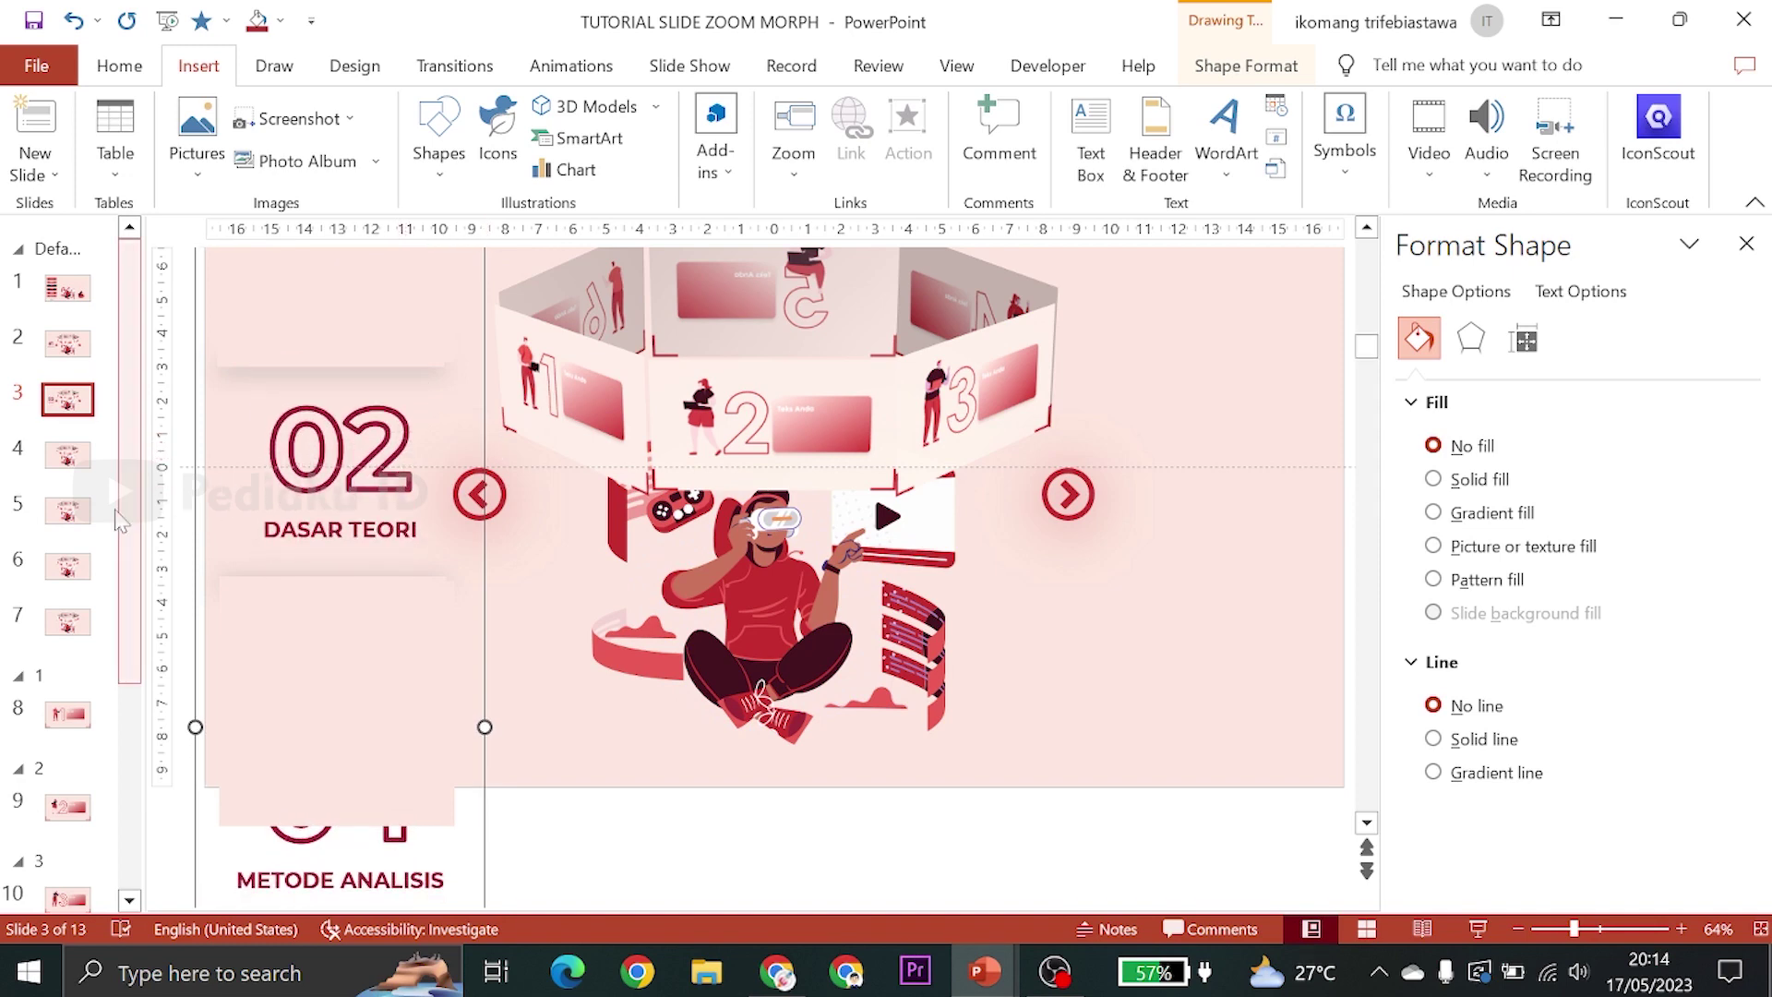
click(78, 467)
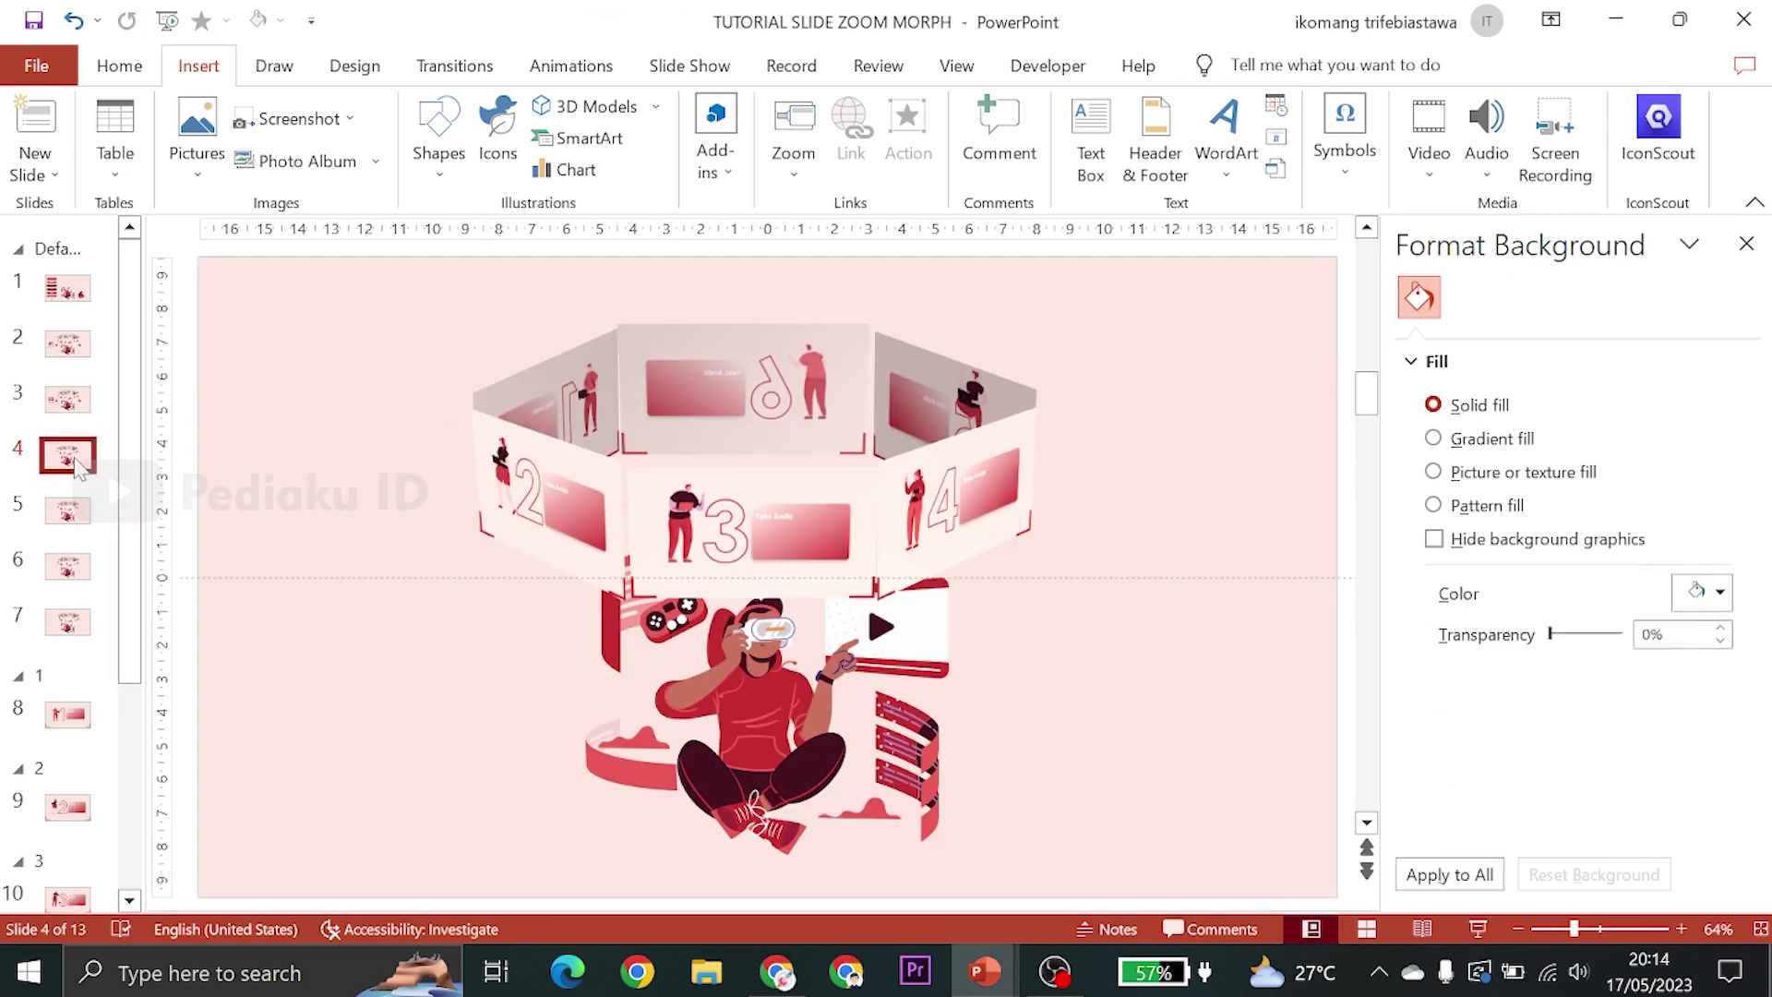
Paste the topic list and arrows onto slide 4 and nudge it up to show 03 ISI MATERI
key(ctrl+v)
click(601, 736)
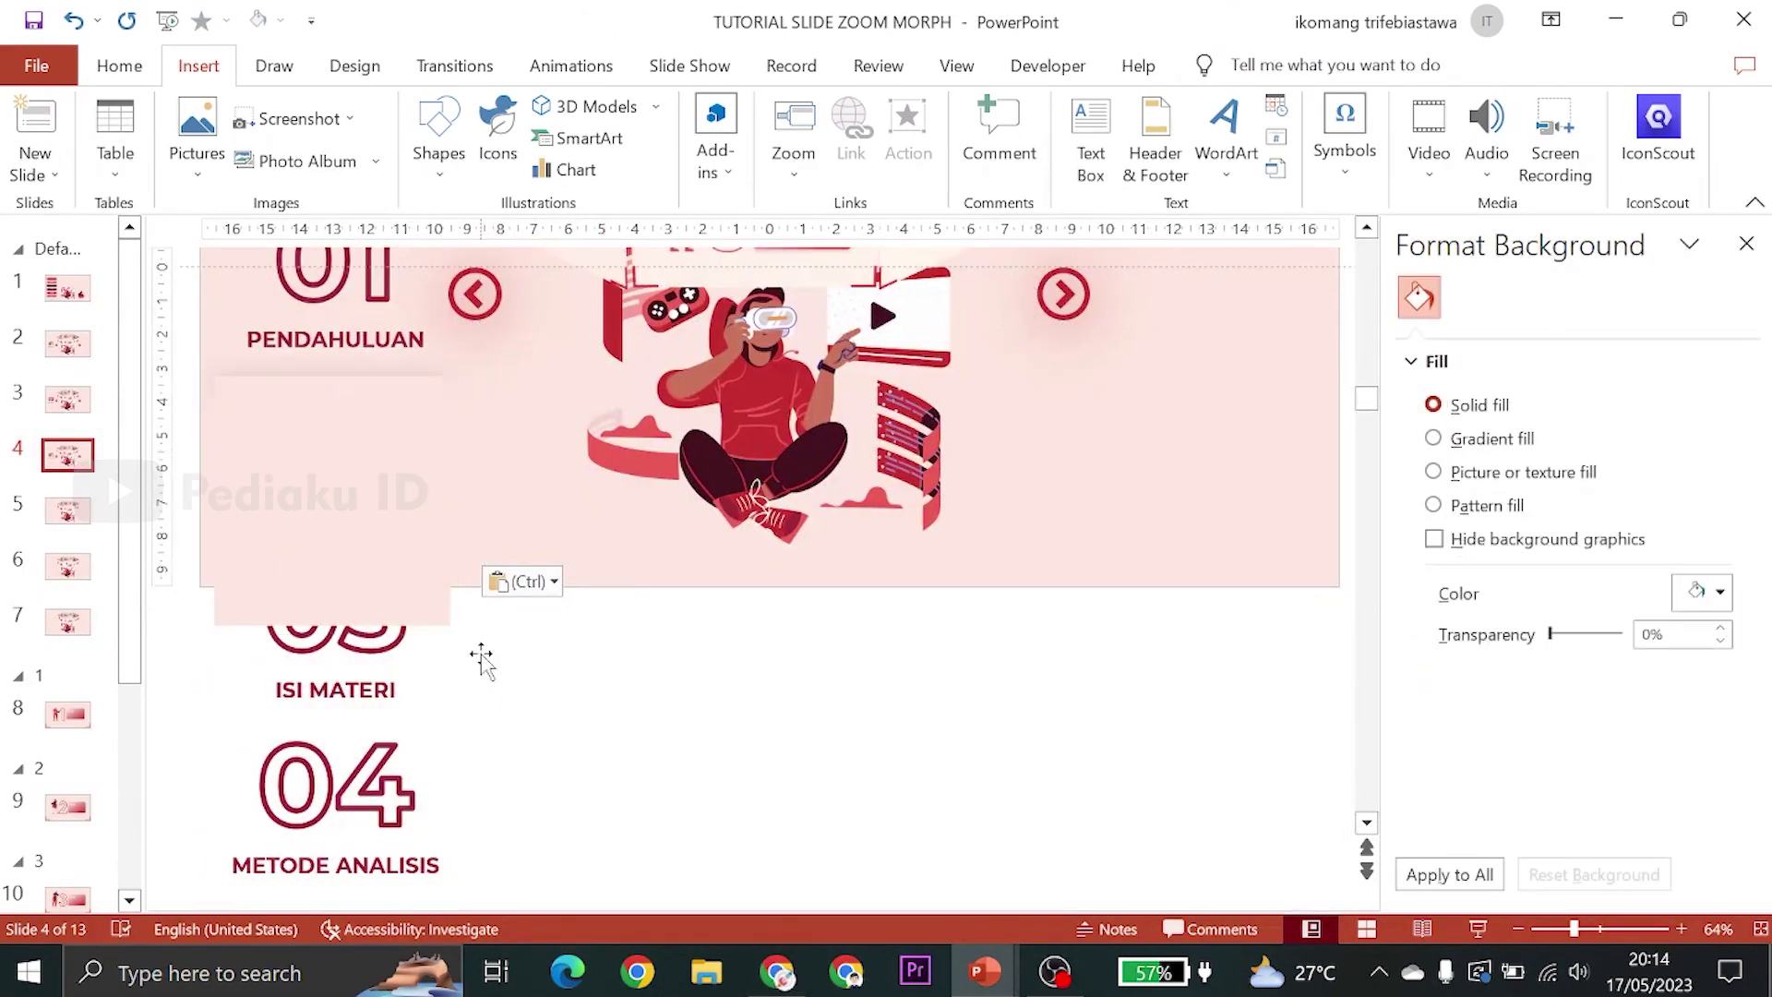
click(466, 671)
scroll(542, 704, up, 1)
scroll(541, 704, up, 1)
scroll(541, 705, up, 1)
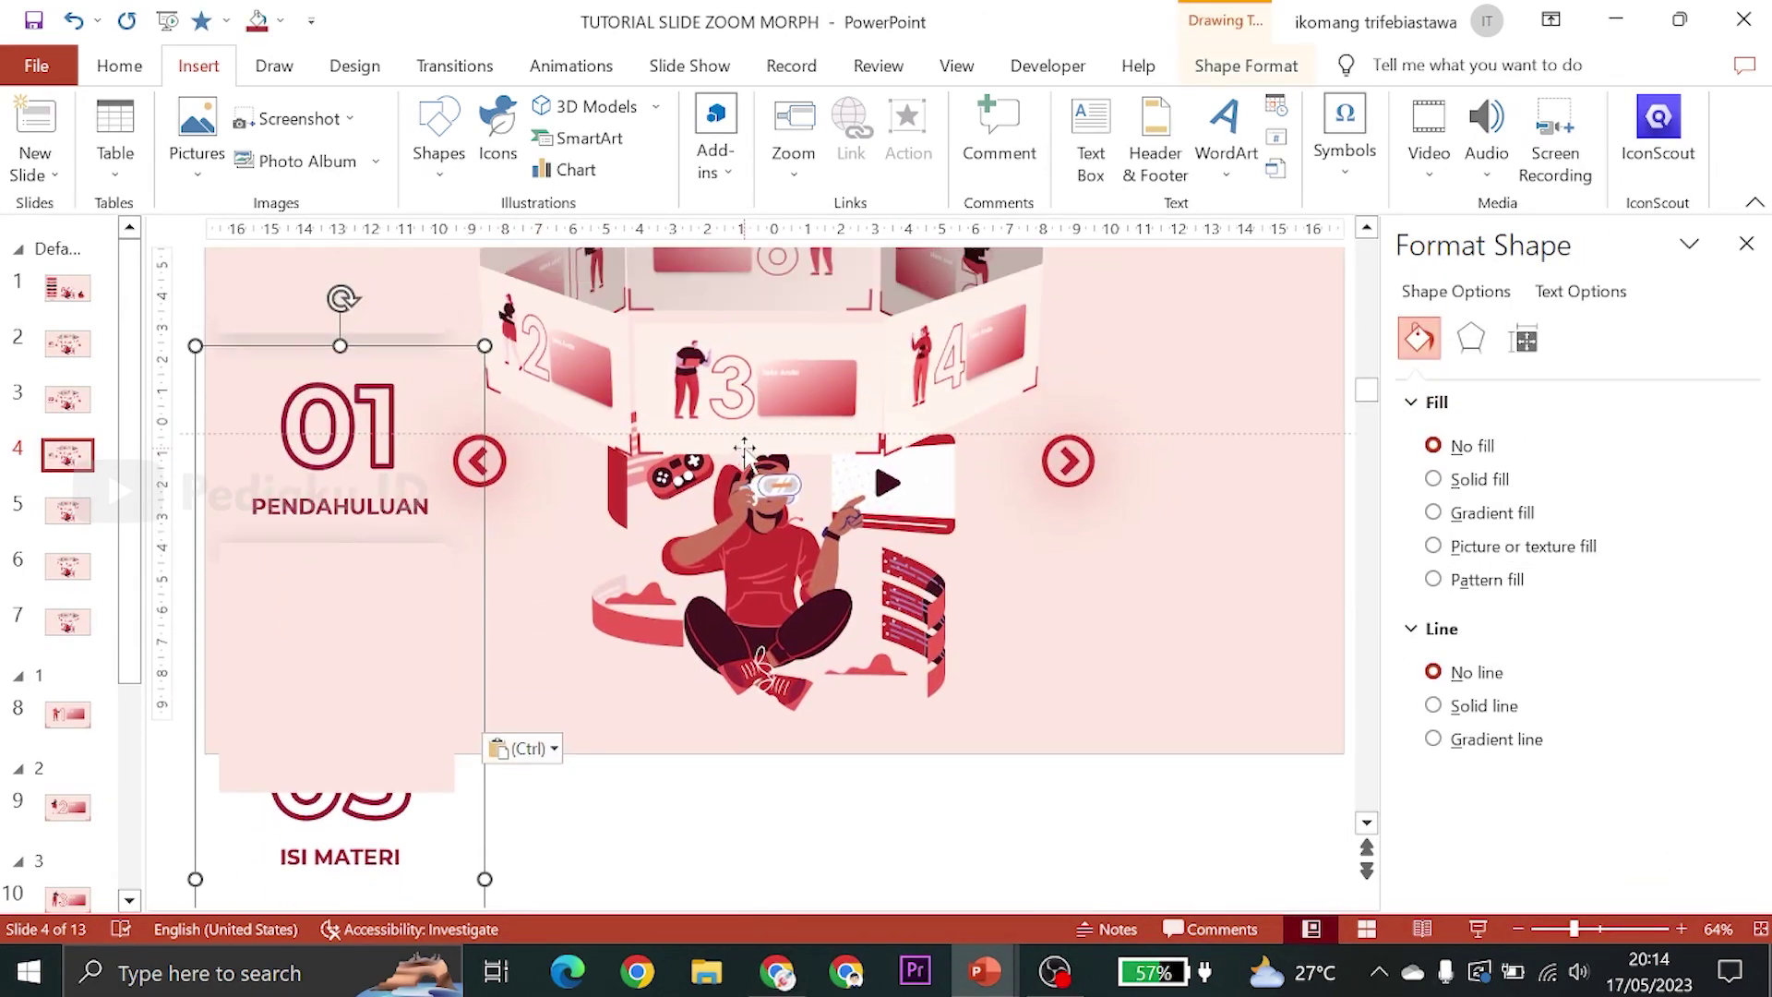
key(Up)
key(Up)
key(Up)
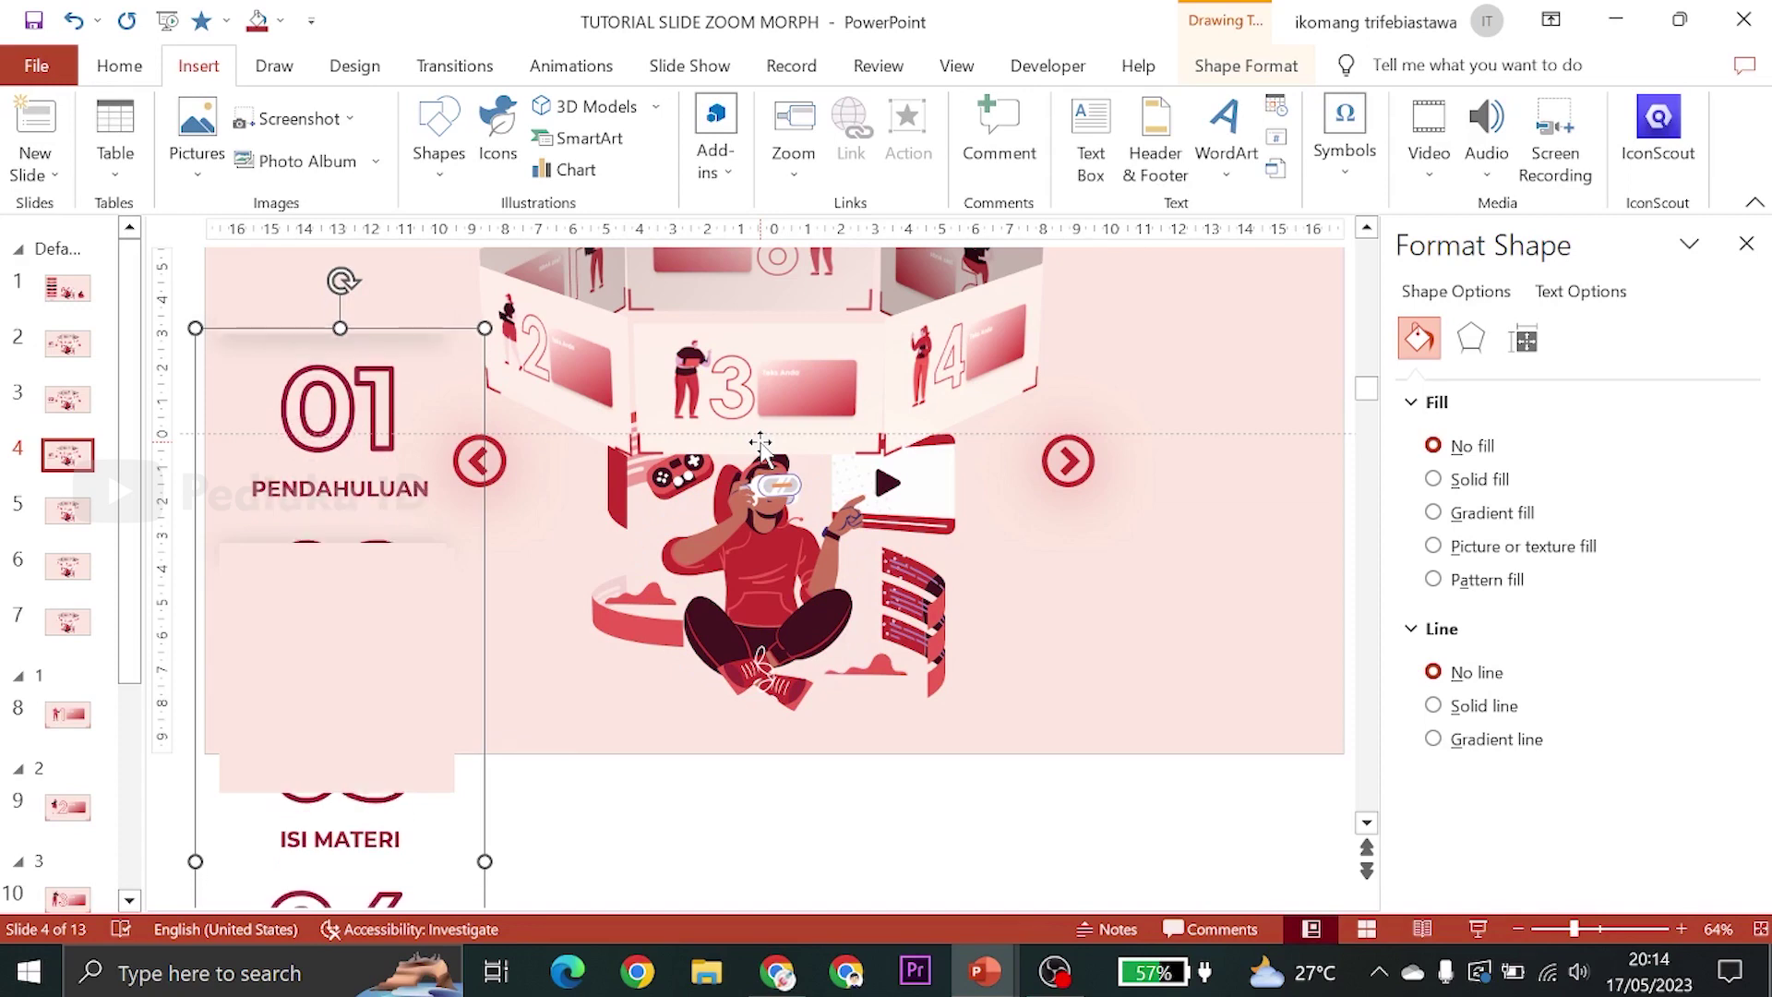
key(Up)
key(Up)
key(Up)
key(Up)
key(Up)
key(Up)
key(Up)
key(Up)
key(Up)
key(Up)
key(Up)
key(Up)
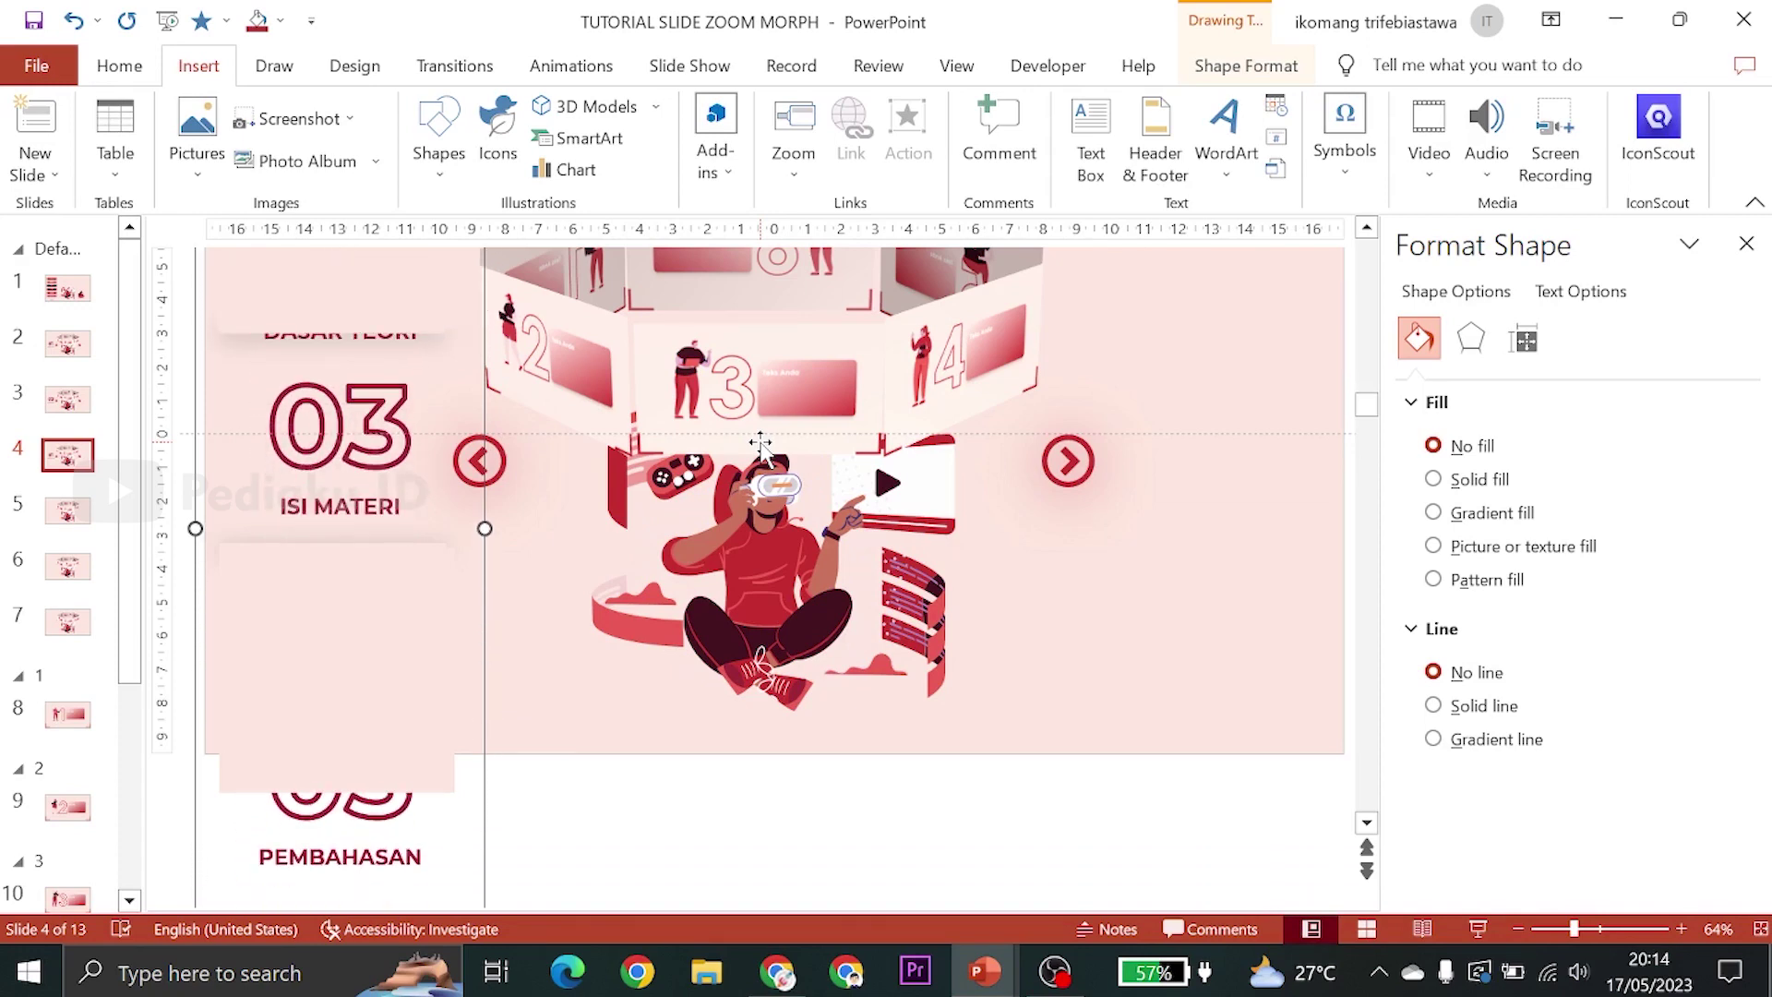
key(Up)
key(Up)
key(Up)
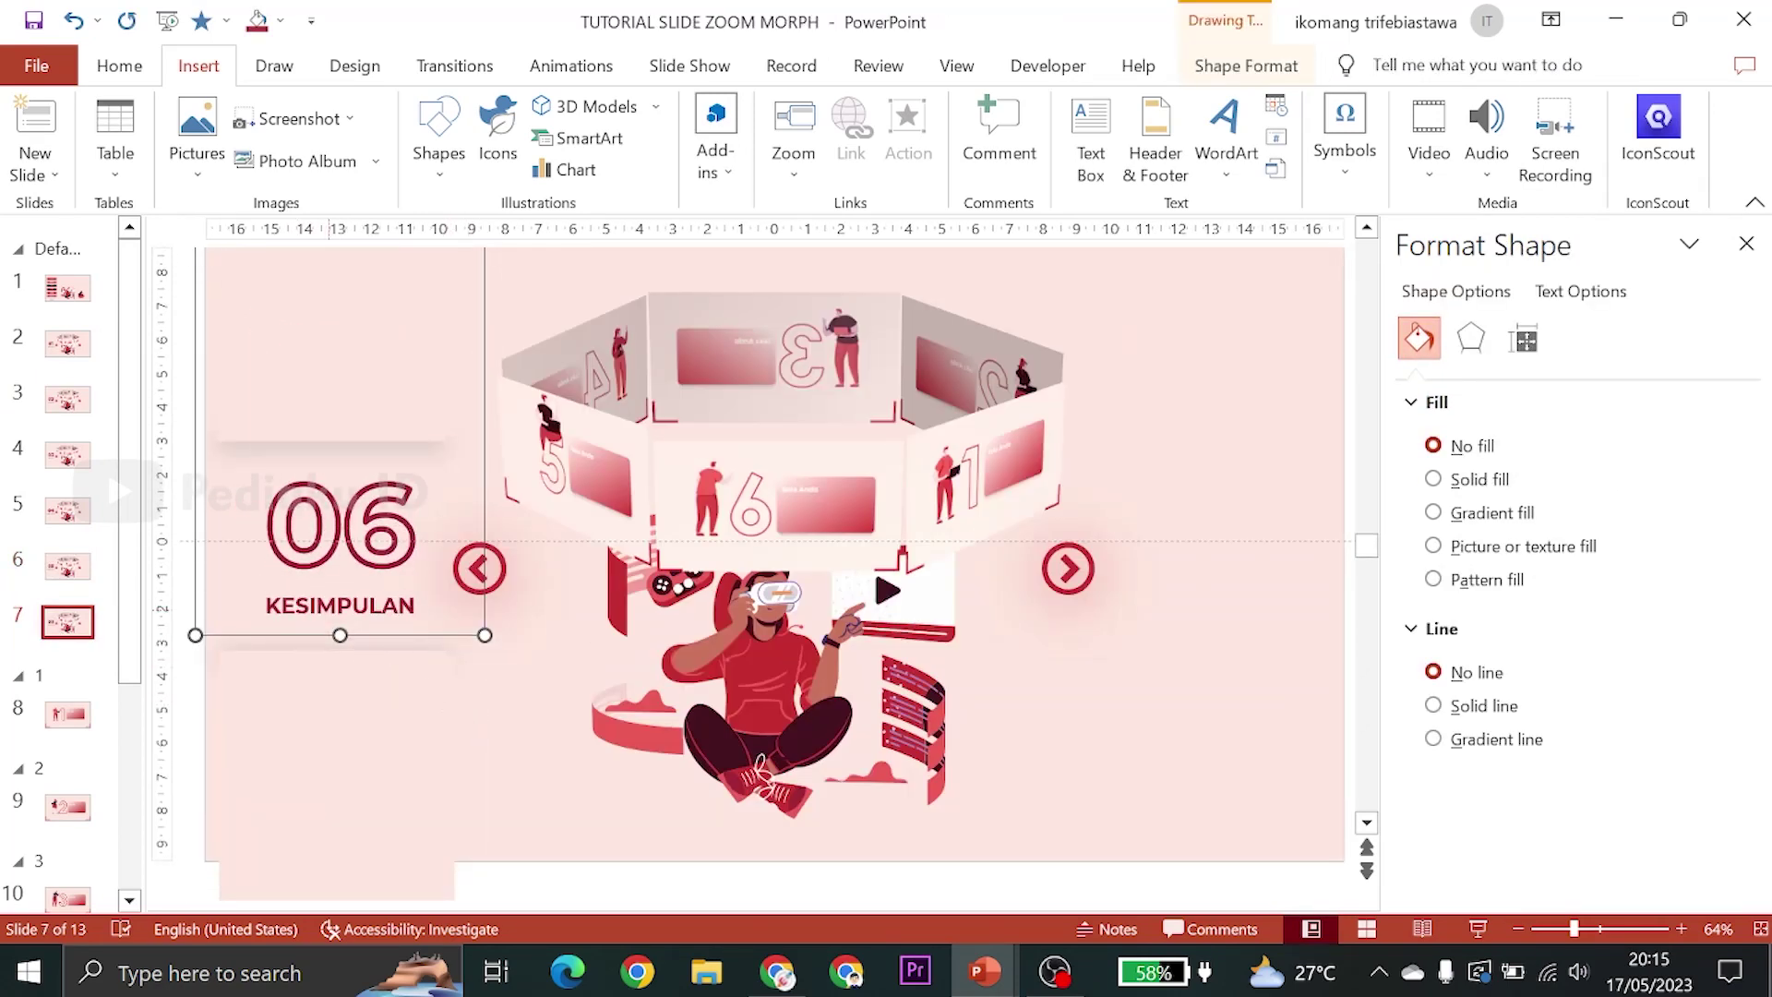
scroll(330, 397, up, 1)
scroll(331, 396, up, 1)
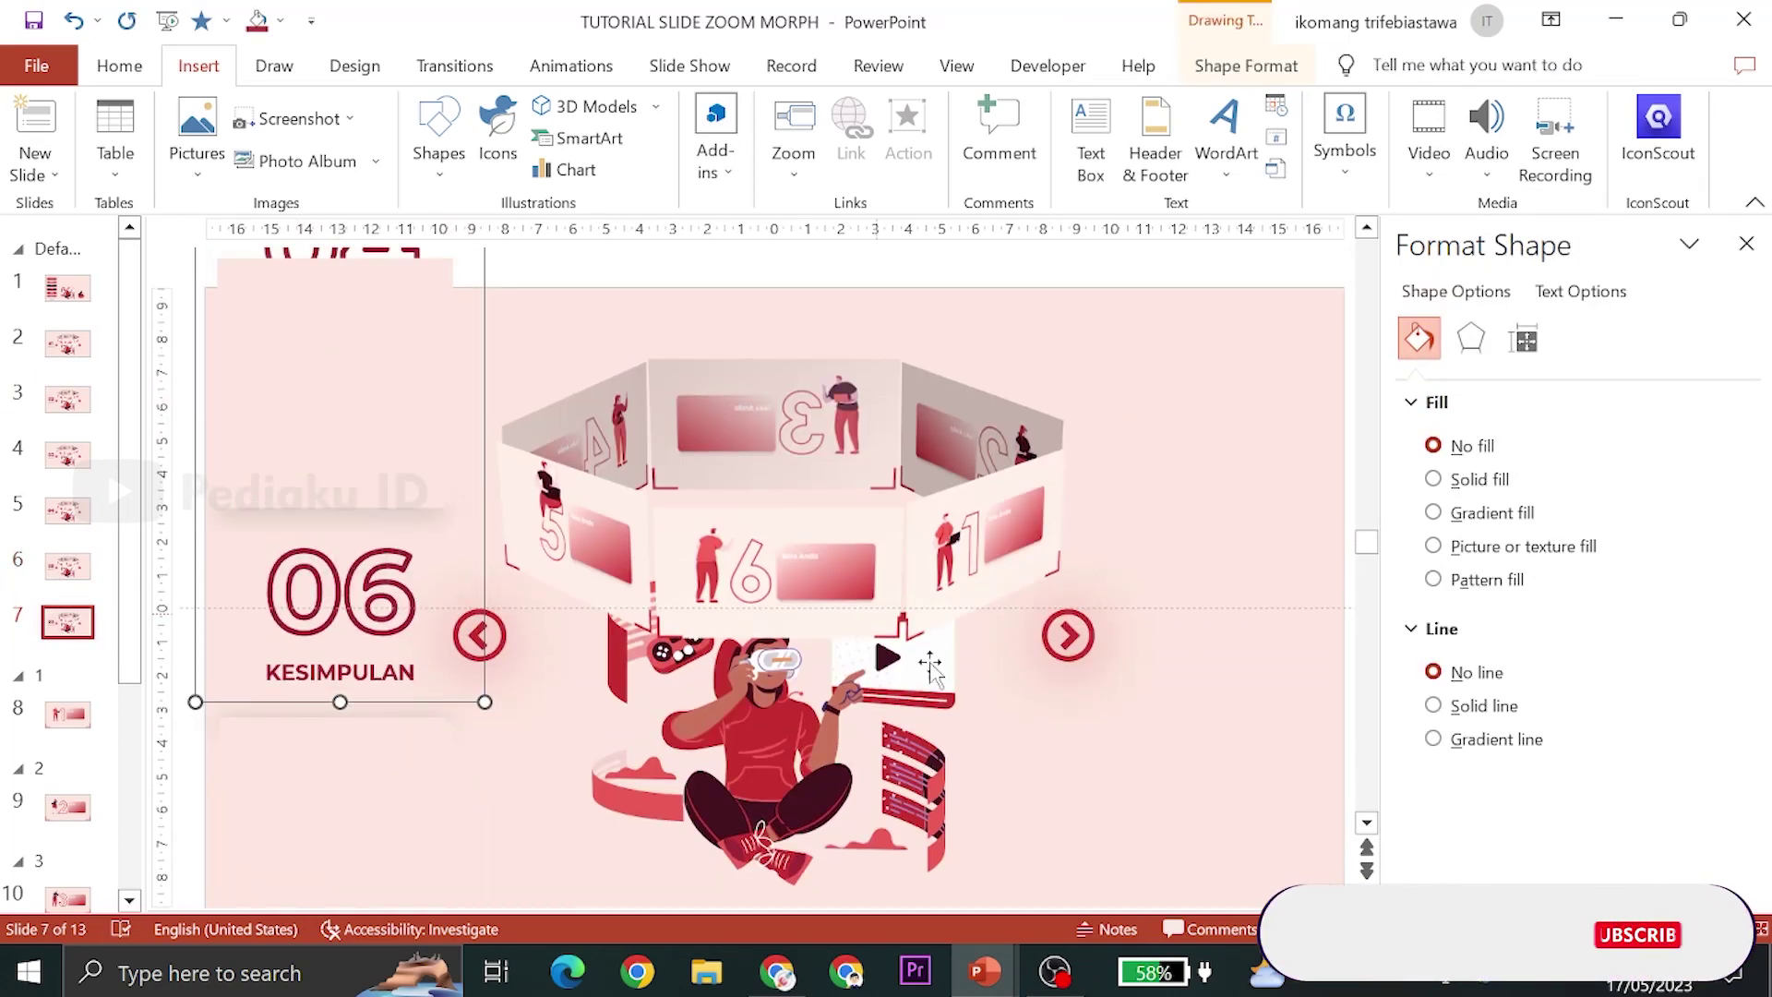
Select the END button on slide 7 of the source deck
mouse_move(984, 972)
click(996, 826)
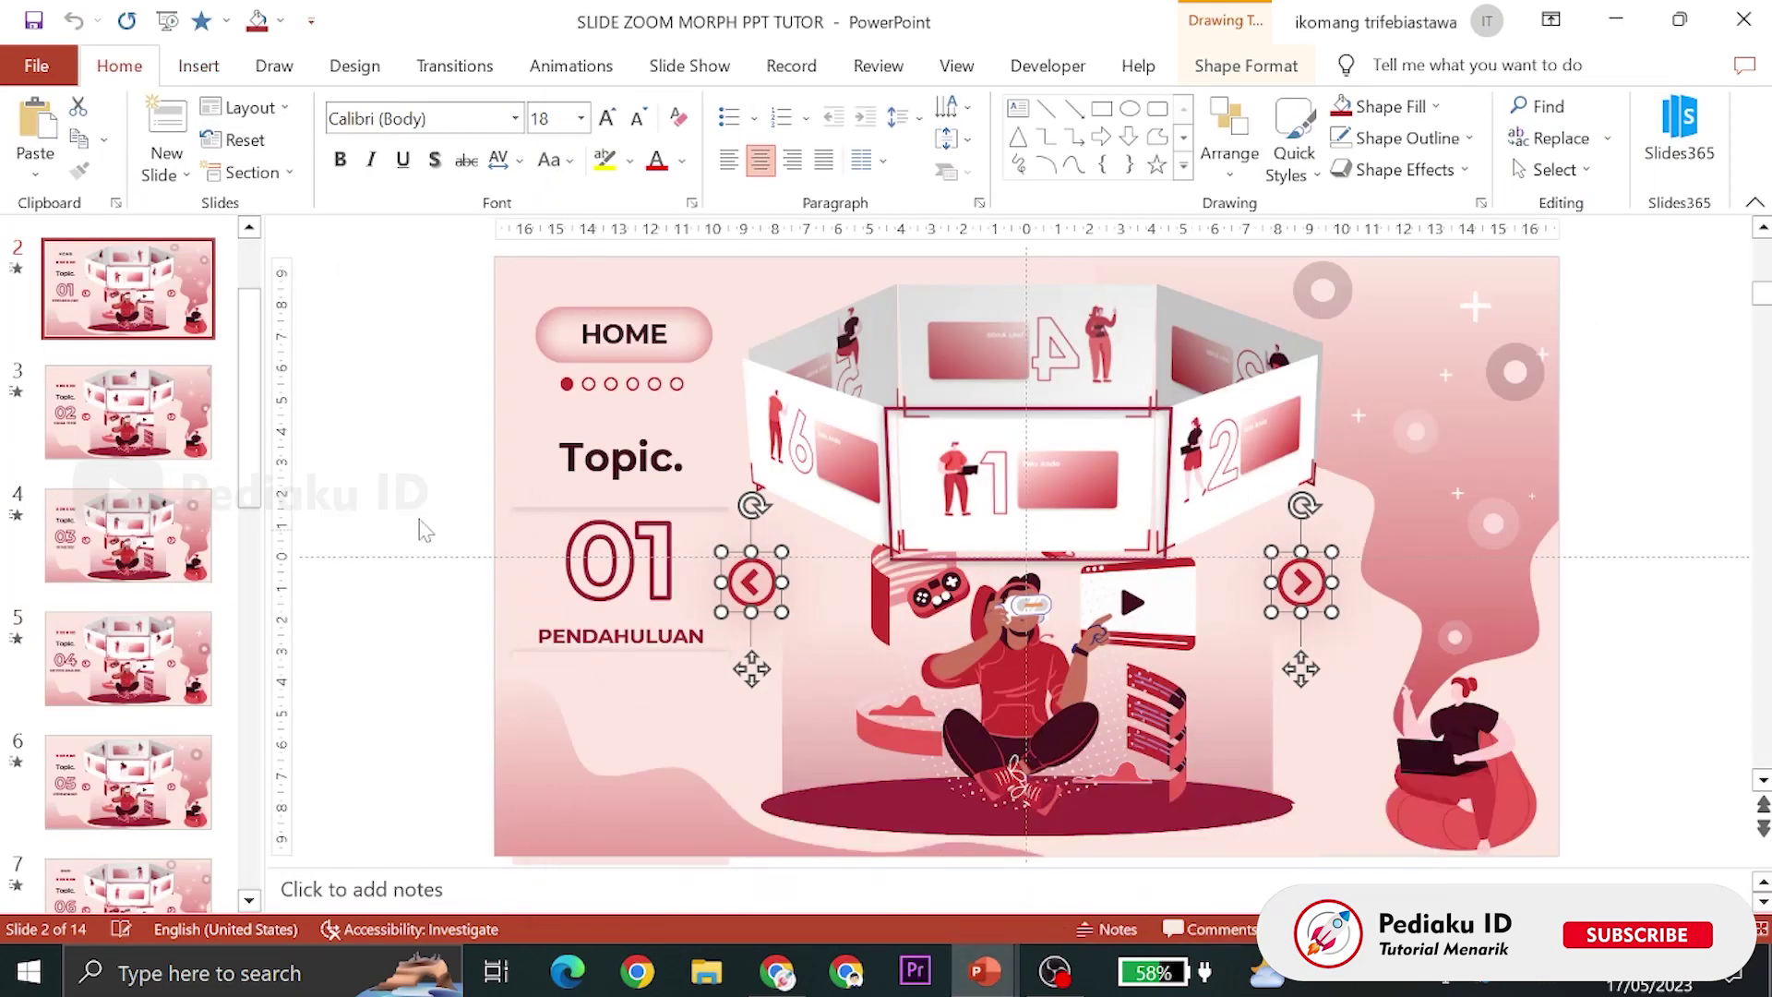
click(129, 288)
scroll(148, 553, down, 2)
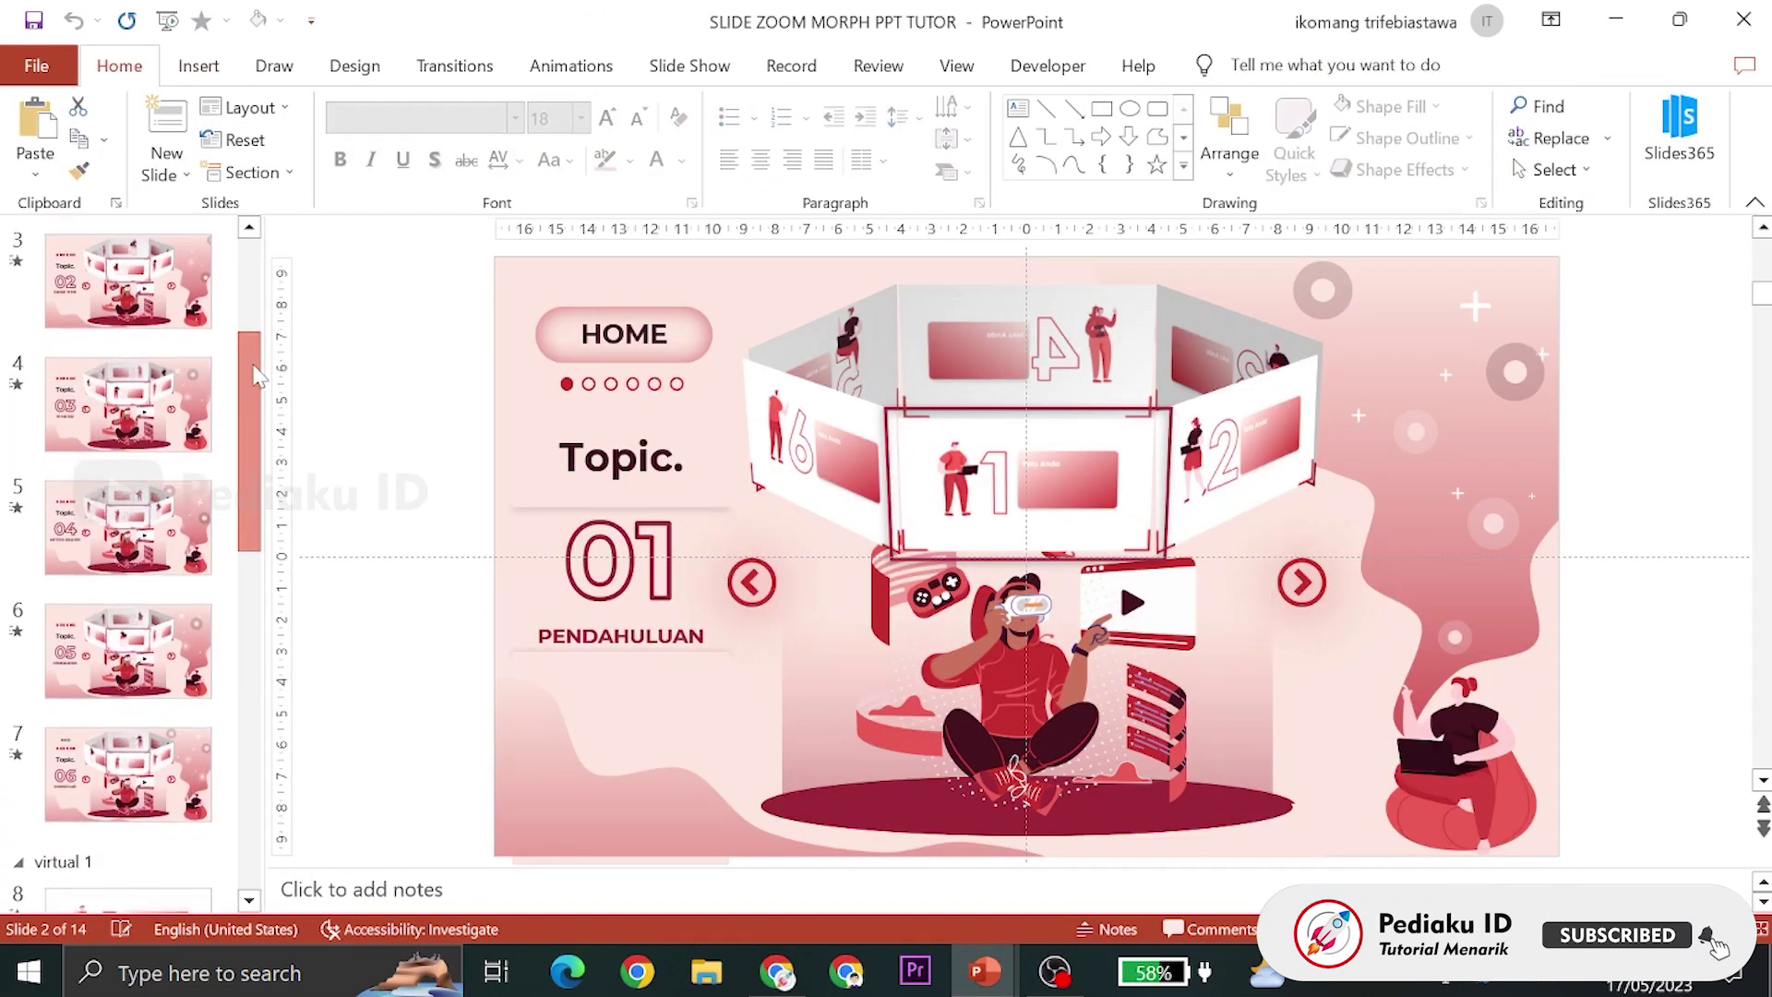
click(148, 766)
click(683, 349)
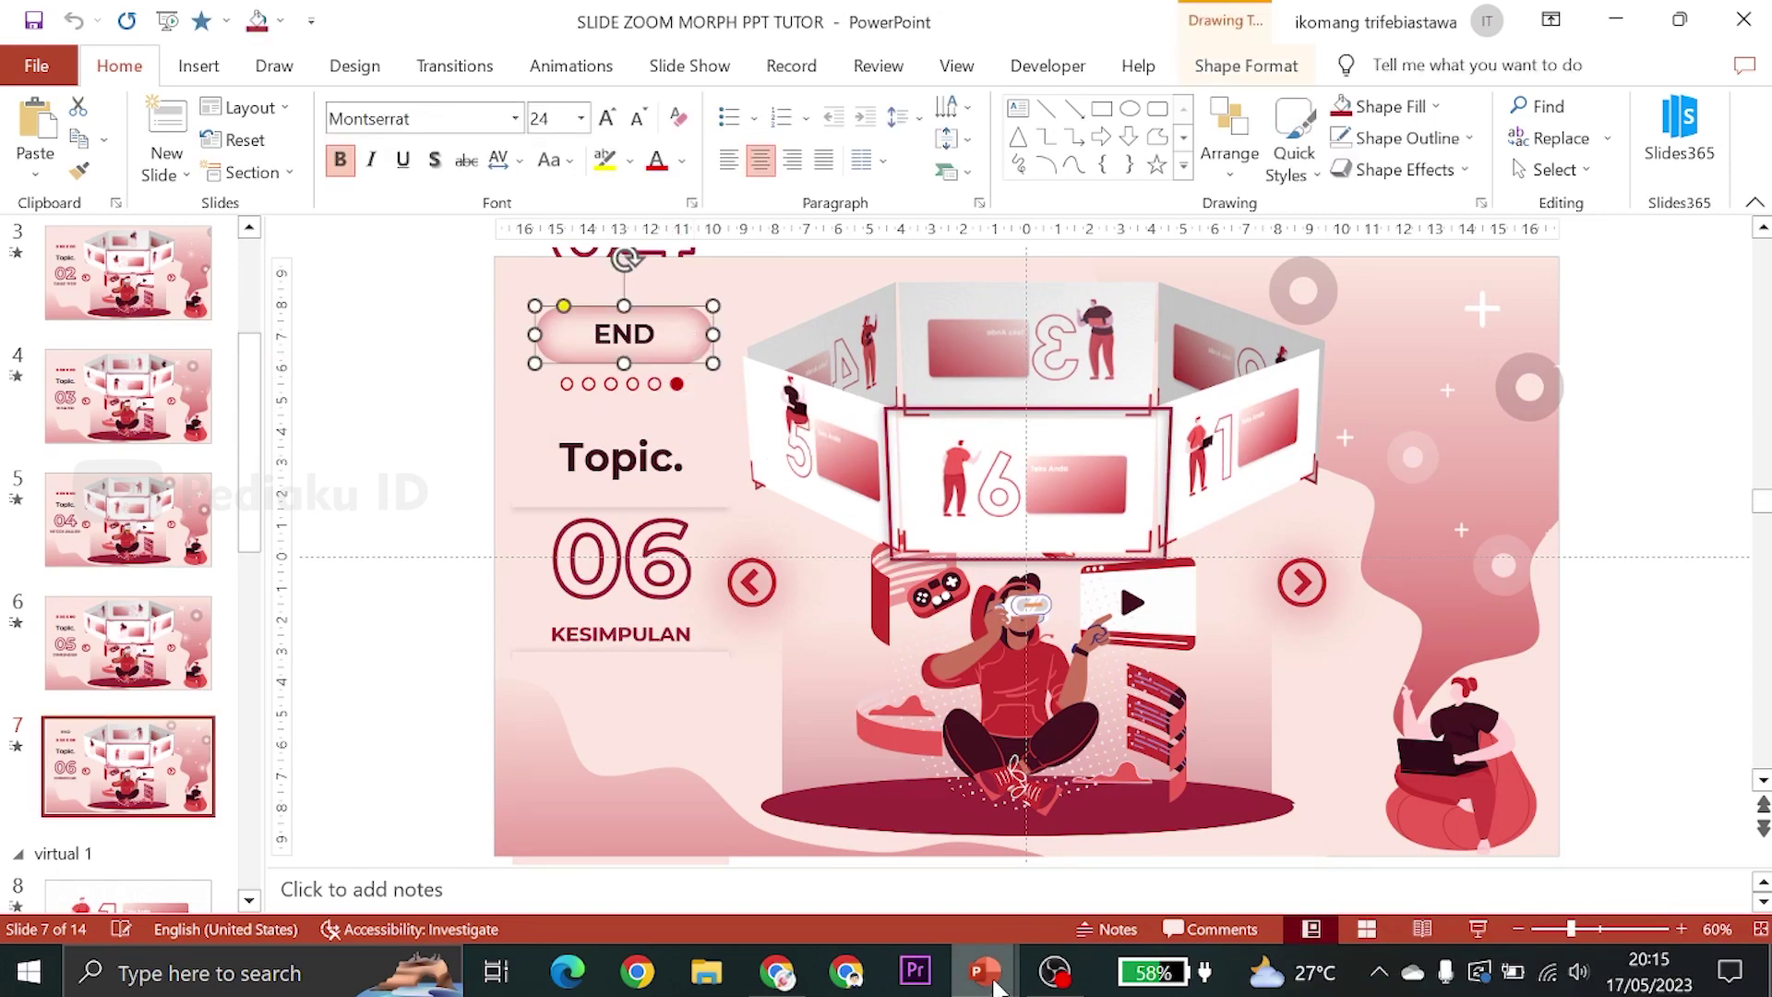
mouse_move(983, 972)
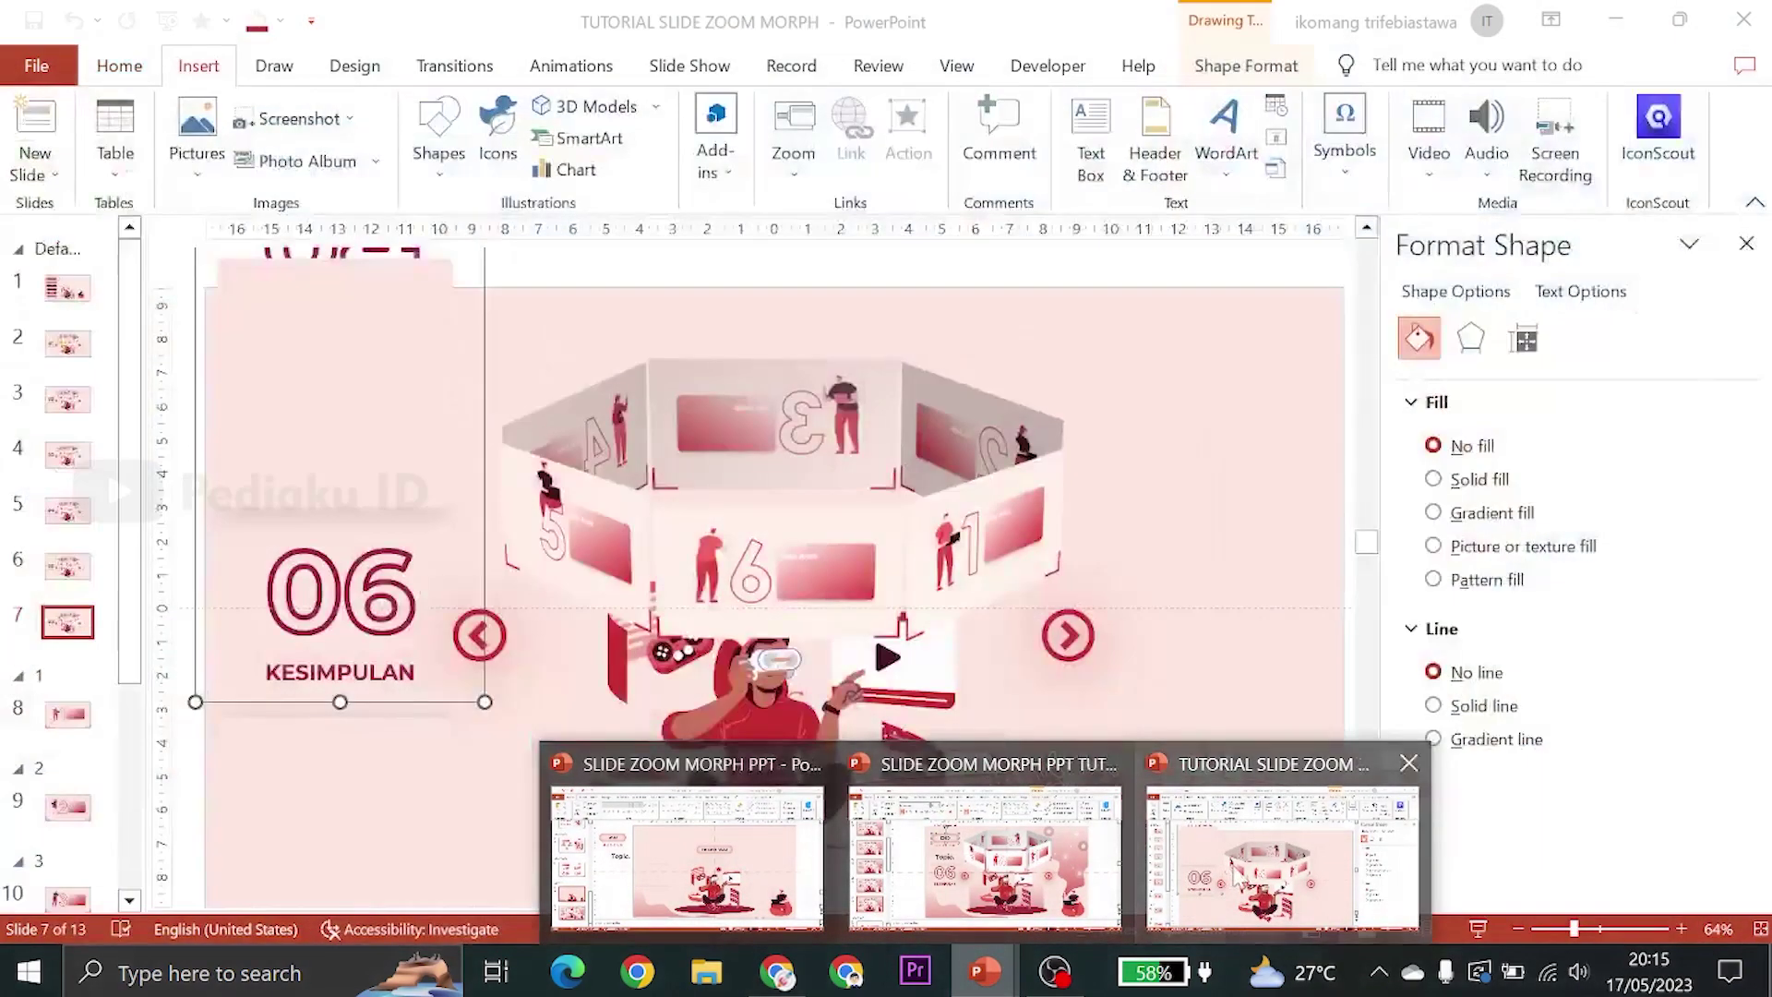
Paste the END button onto the tutorial deck's slide 7 with its original formatting
click(1231, 866)
key(ctrl+v)
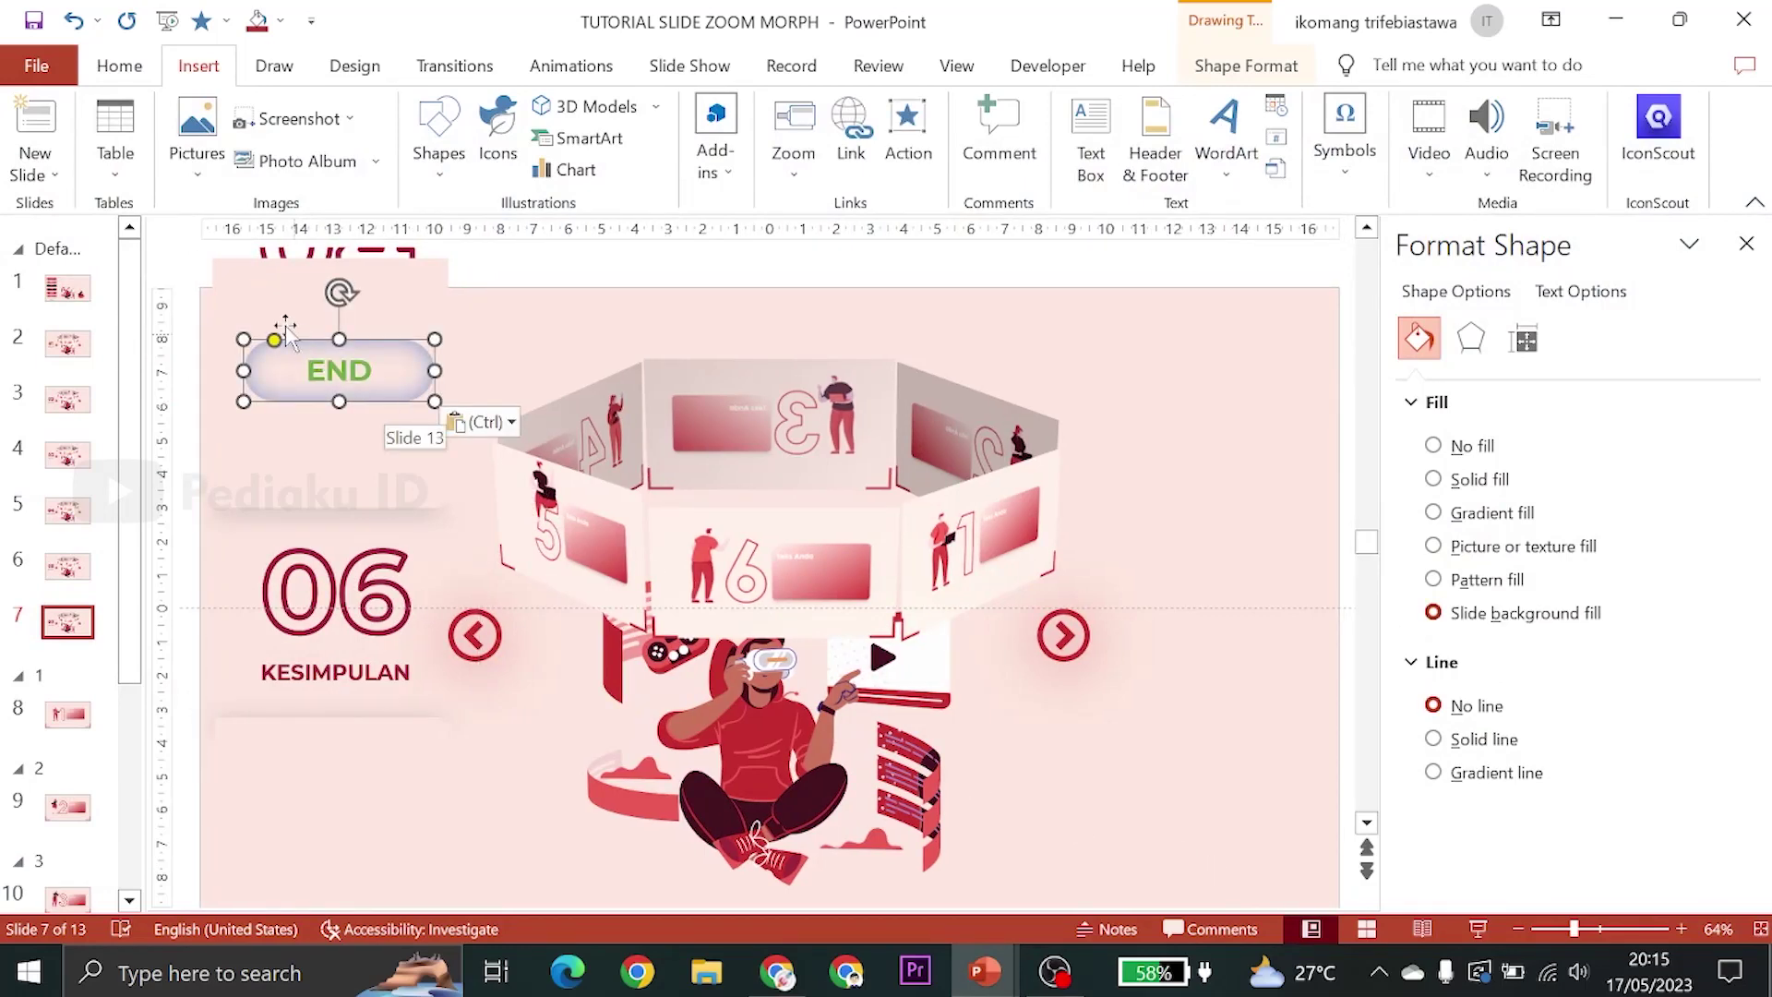
key(ctrl+z)
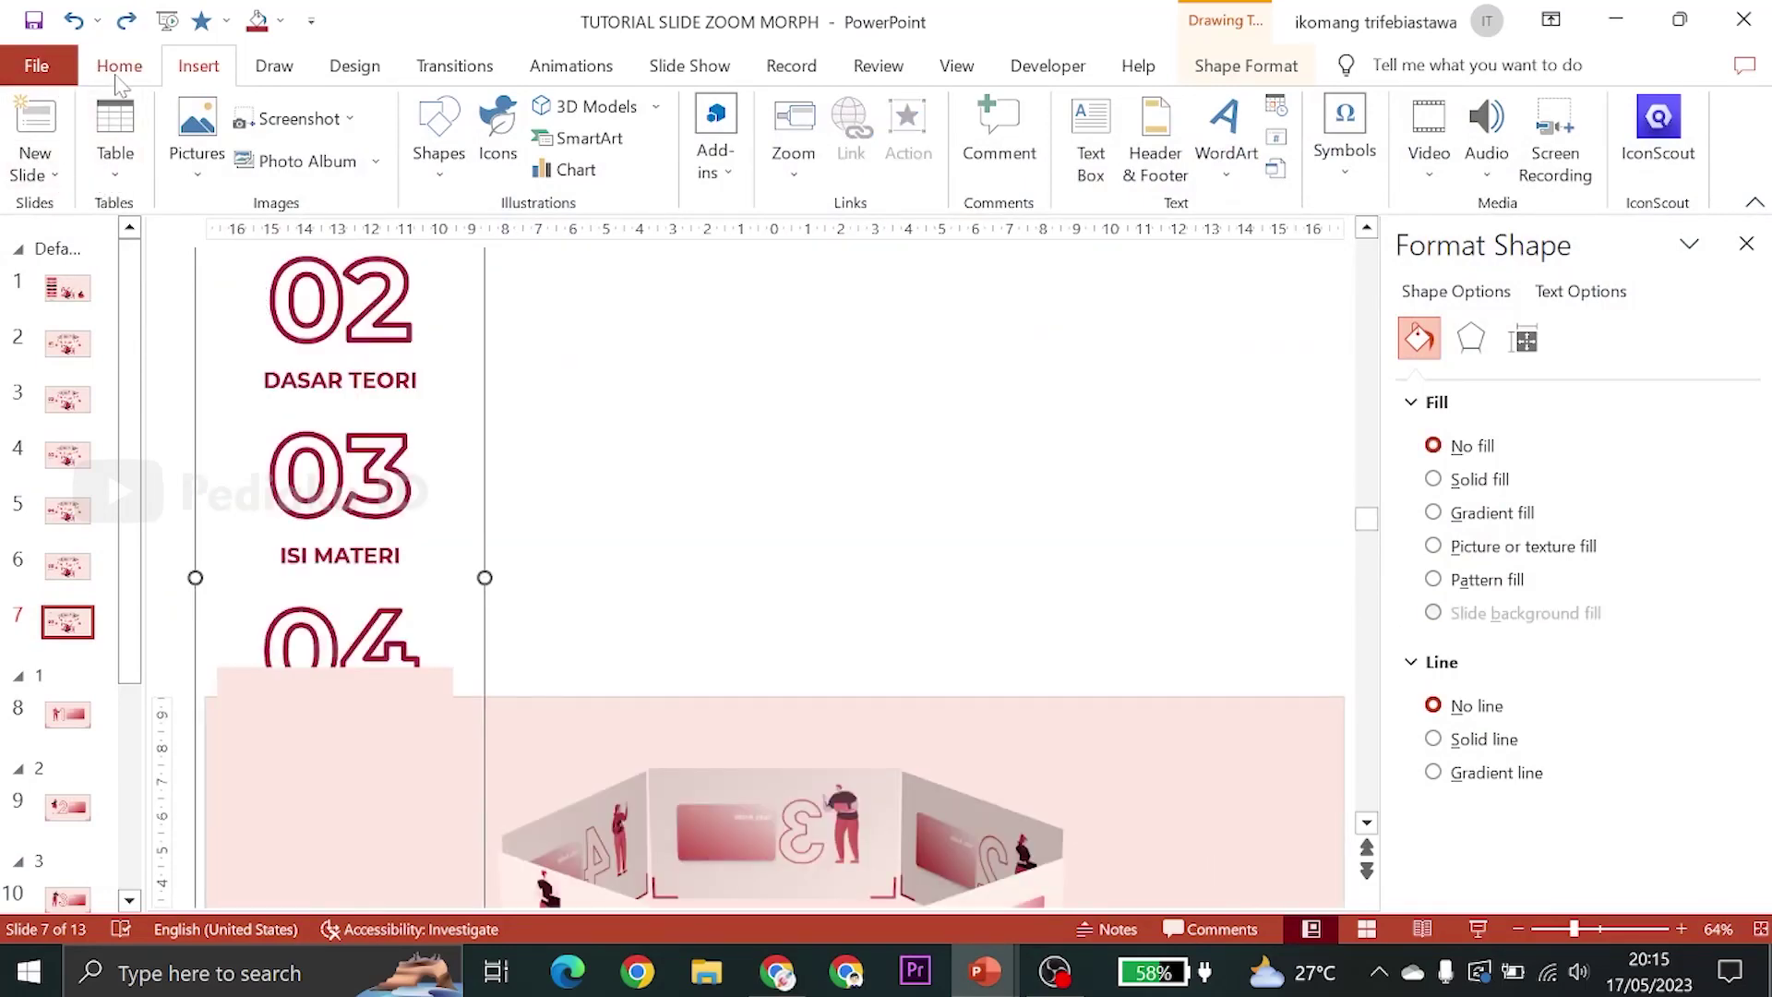
click(119, 66)
click(35, 174)
click(79, 244)
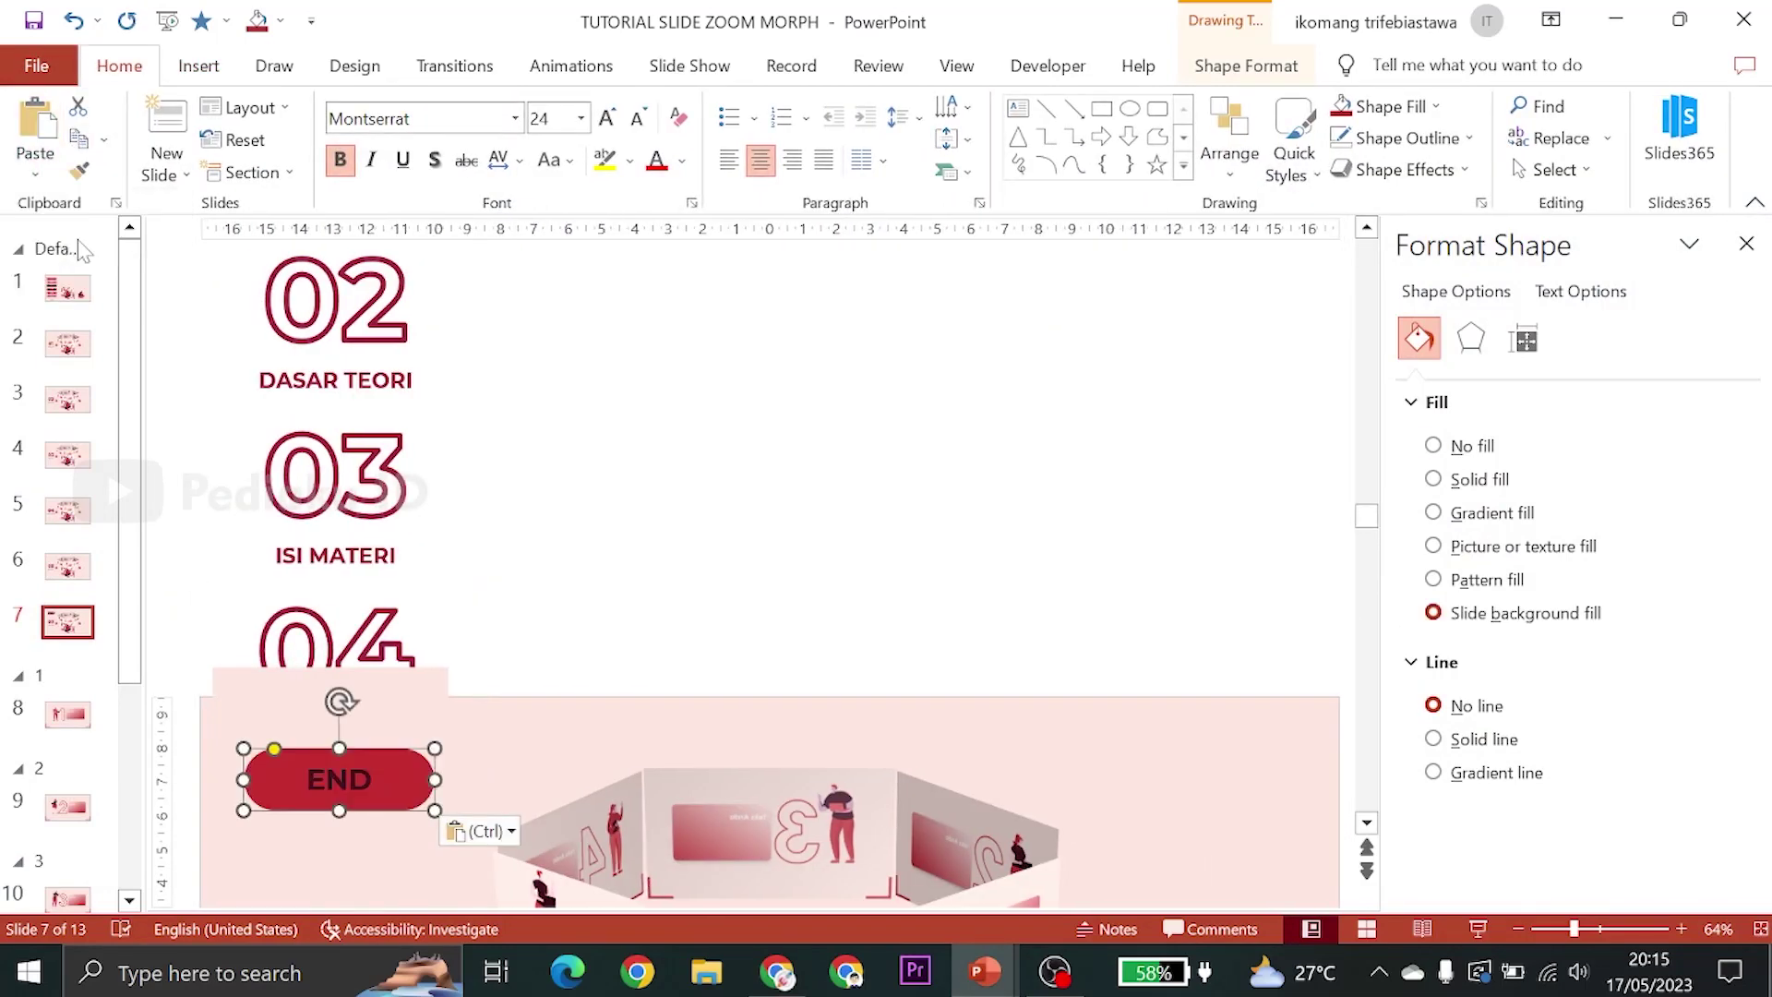
Make the END button's lettering white
click(438, 551)
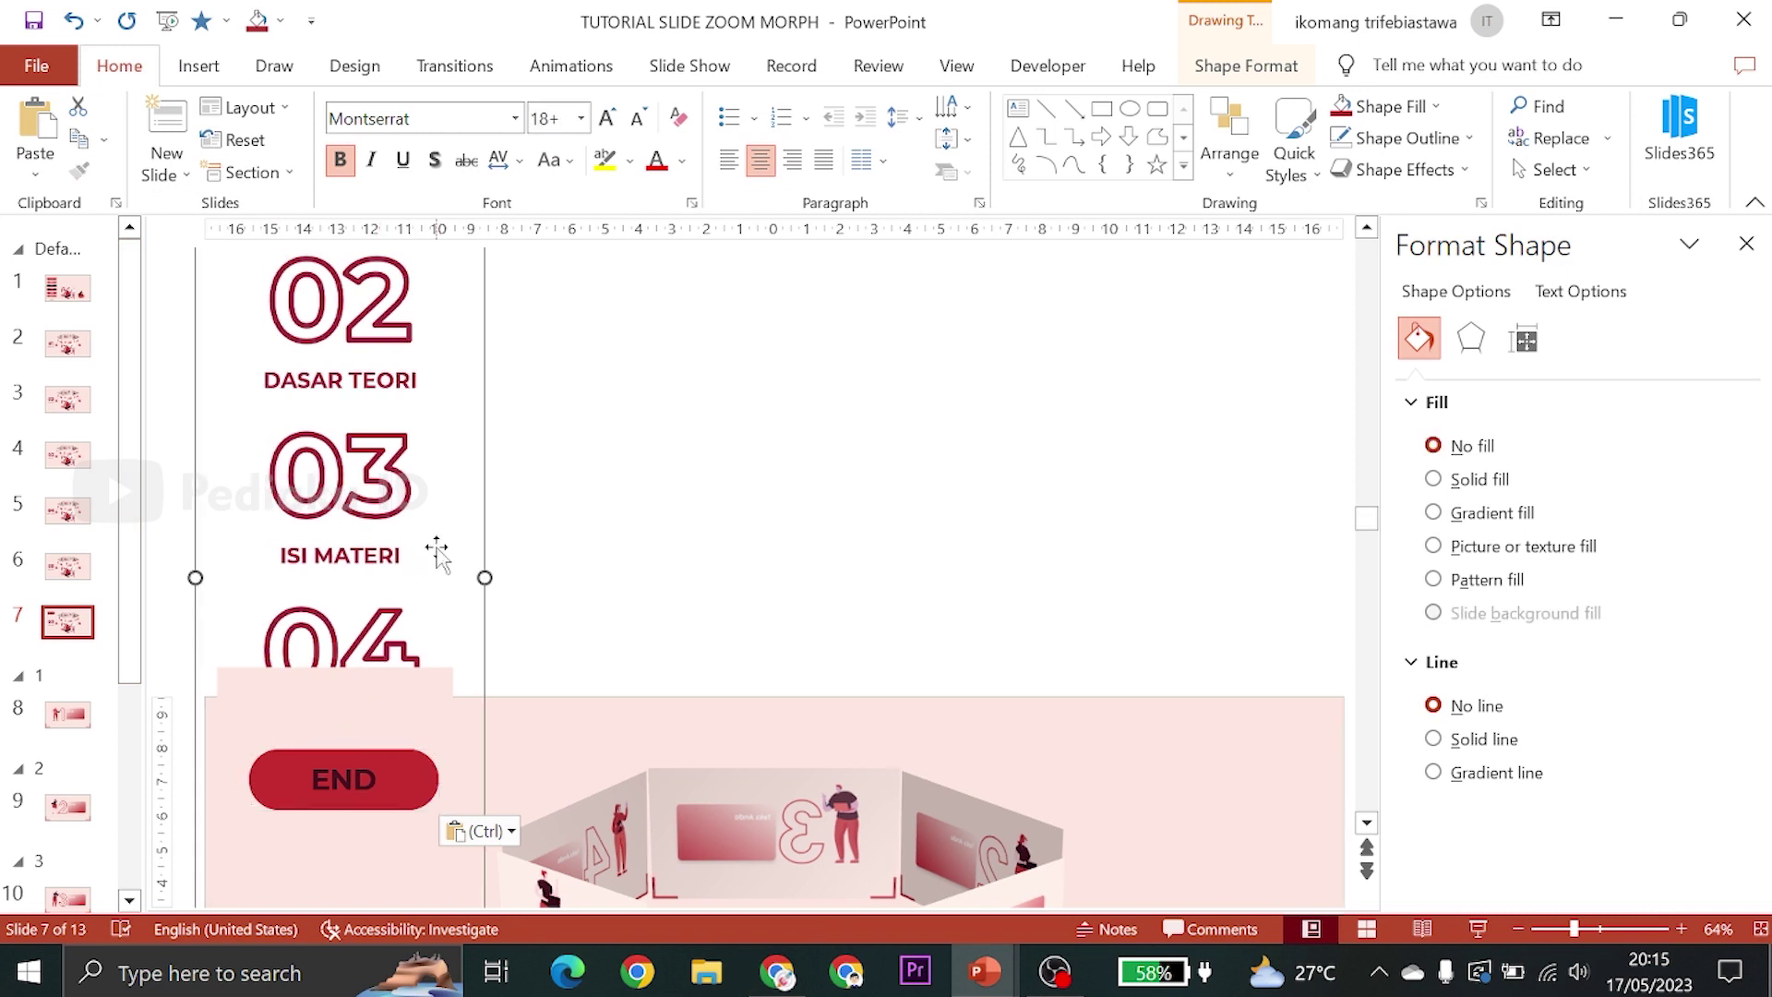
click(398, 777)
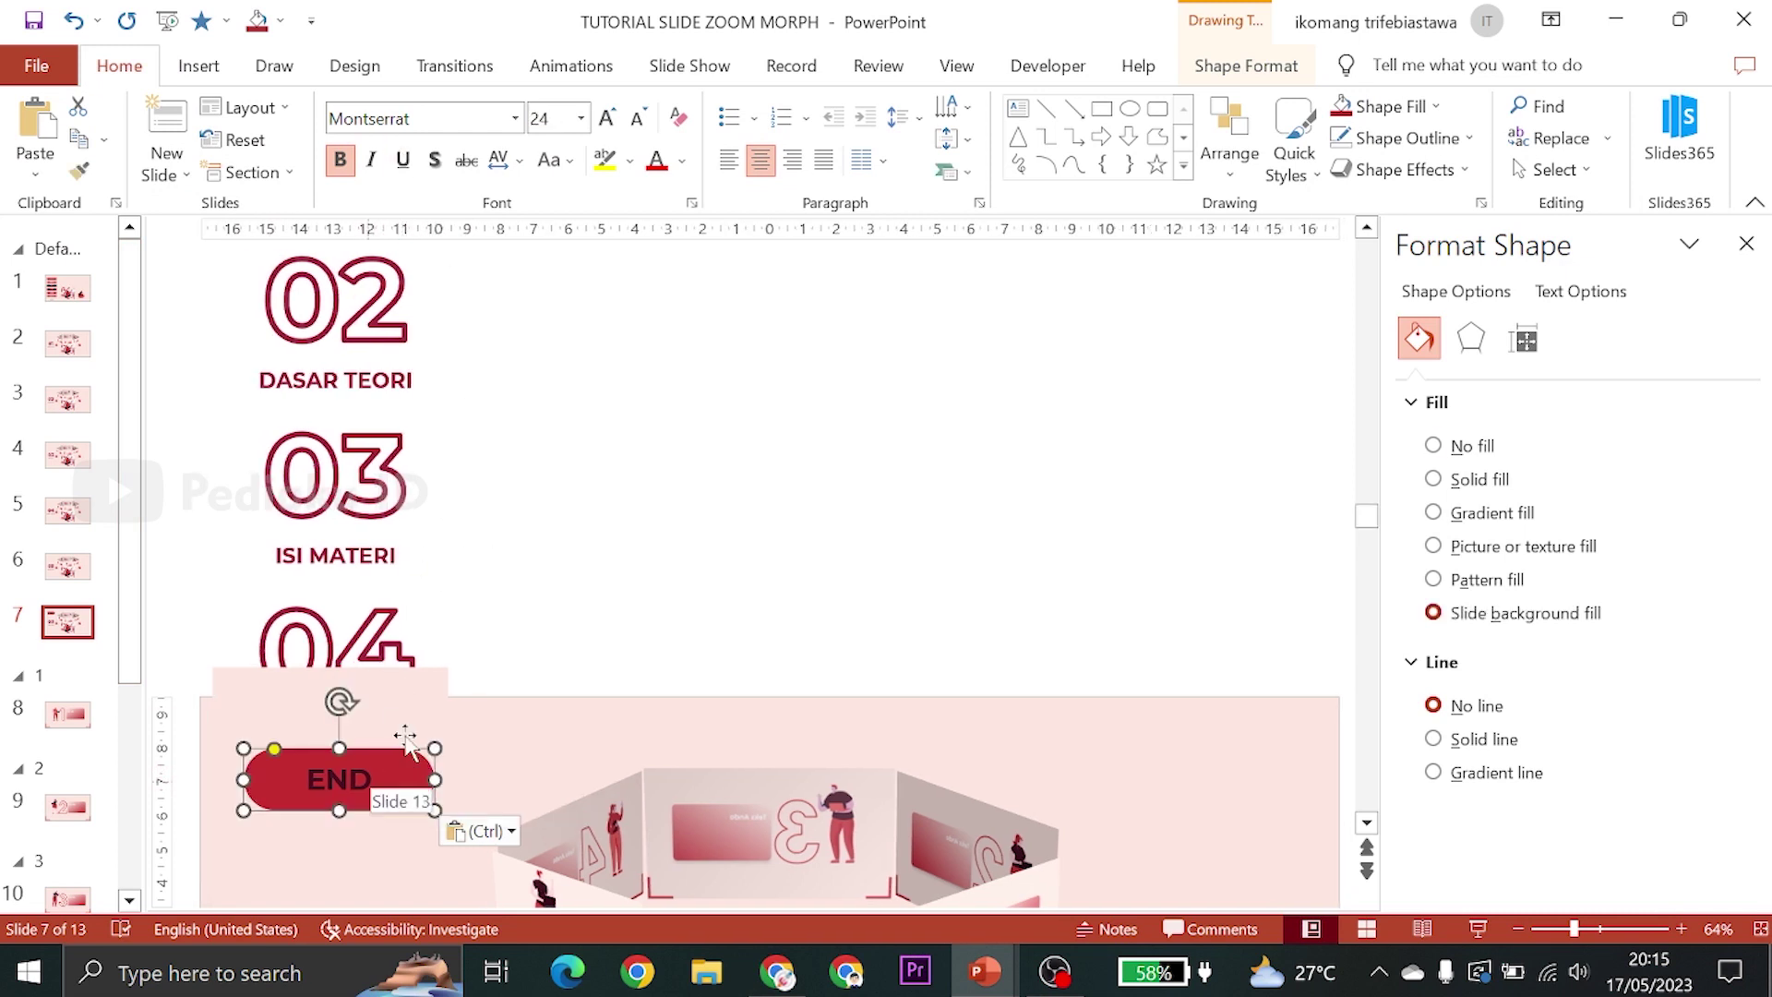
click(688, 178)
click(663, 238)
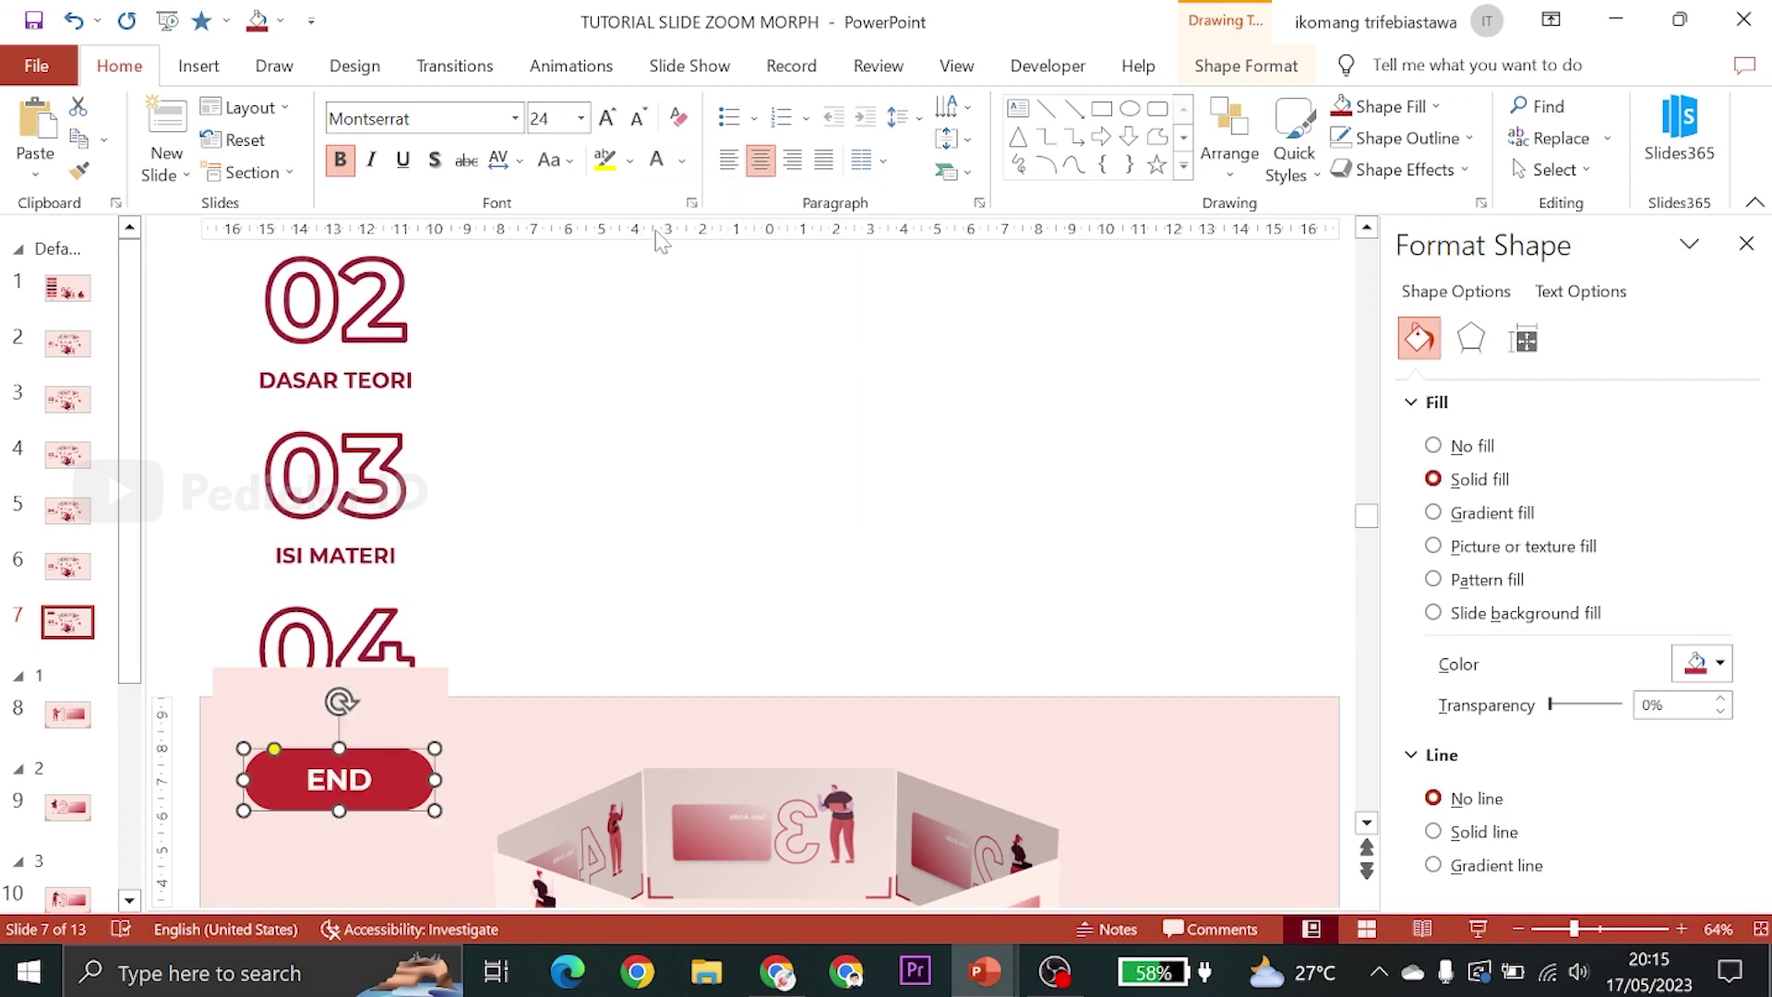
scroll(839, 559, down, 1)
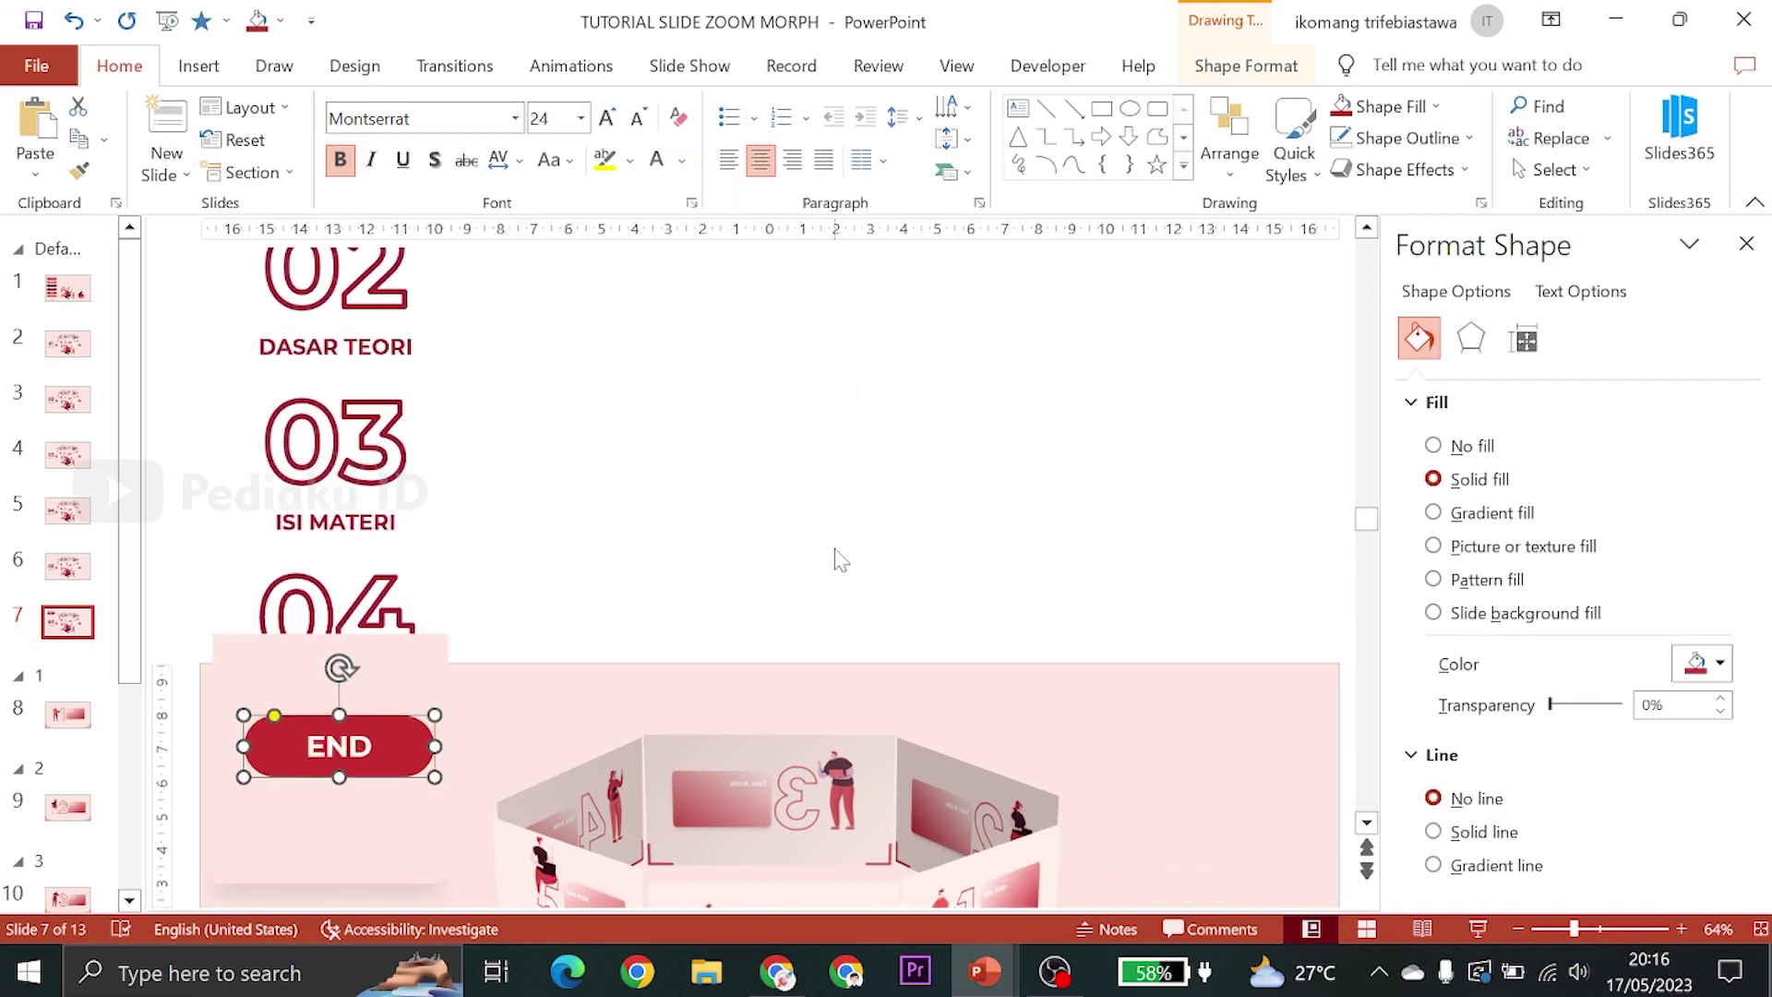
scroll(840, 559, down, 1)
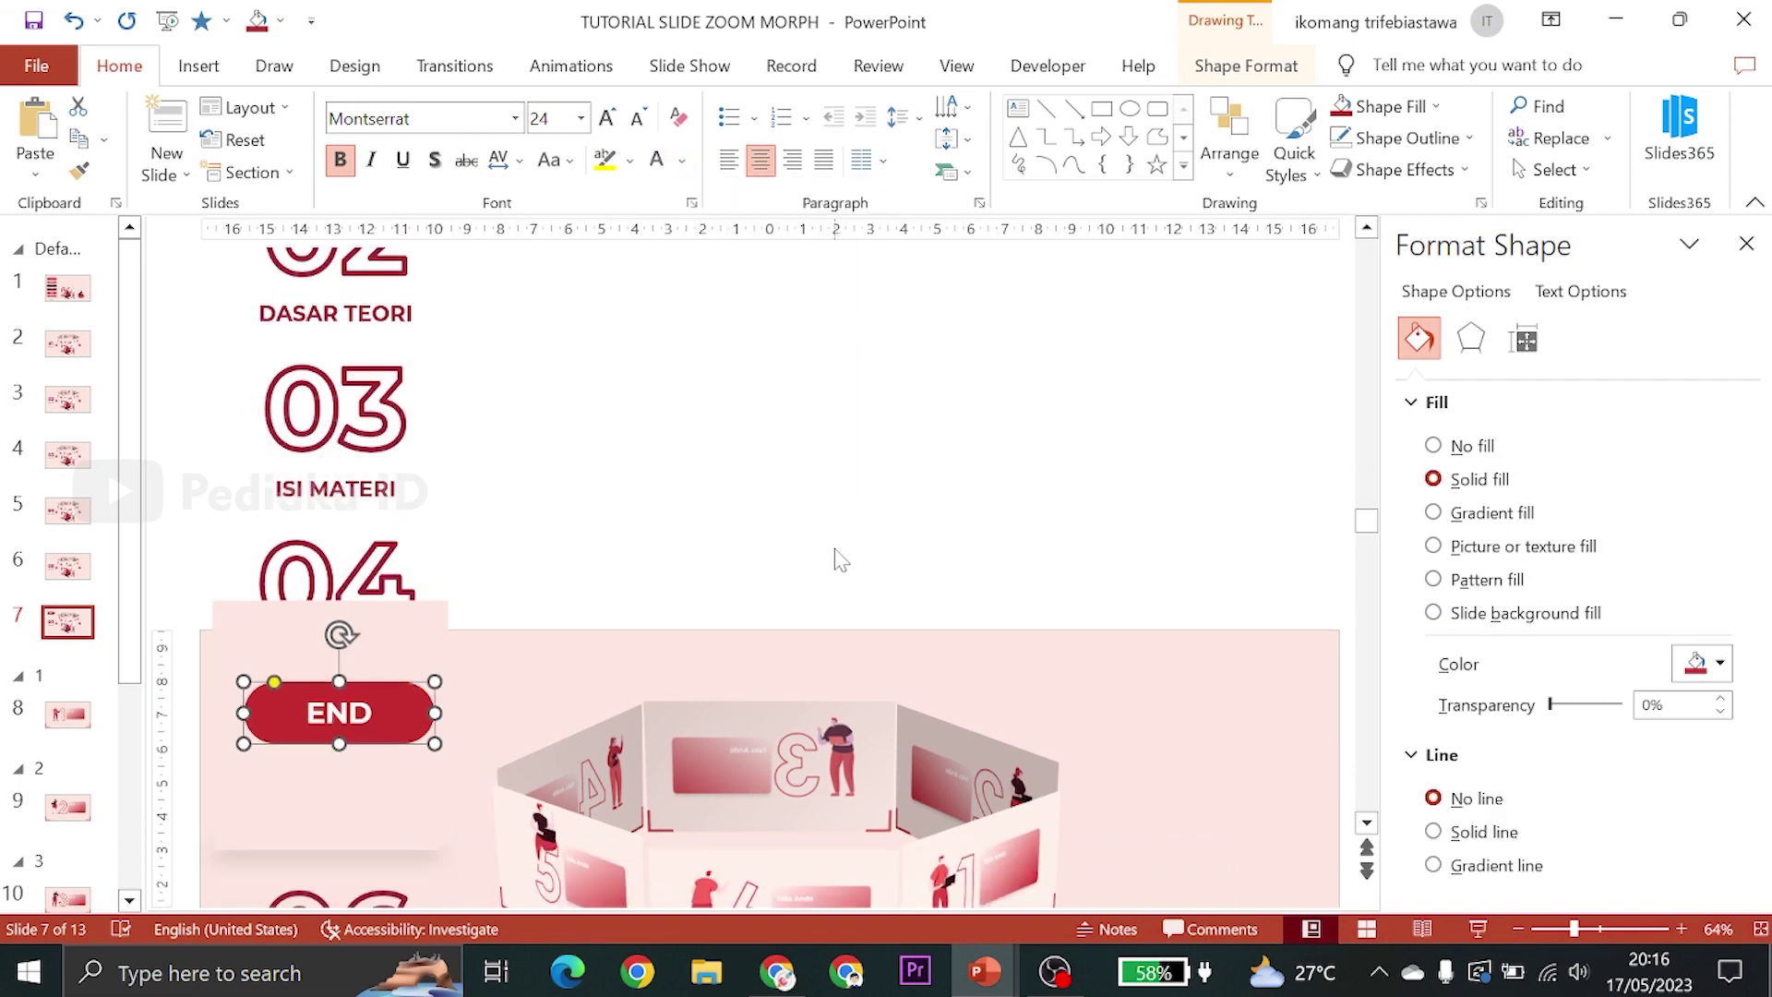
scroll(835, 550, down, 1)
scroll(836, 550, down, 1)
scroll(835, 550, down, 1)
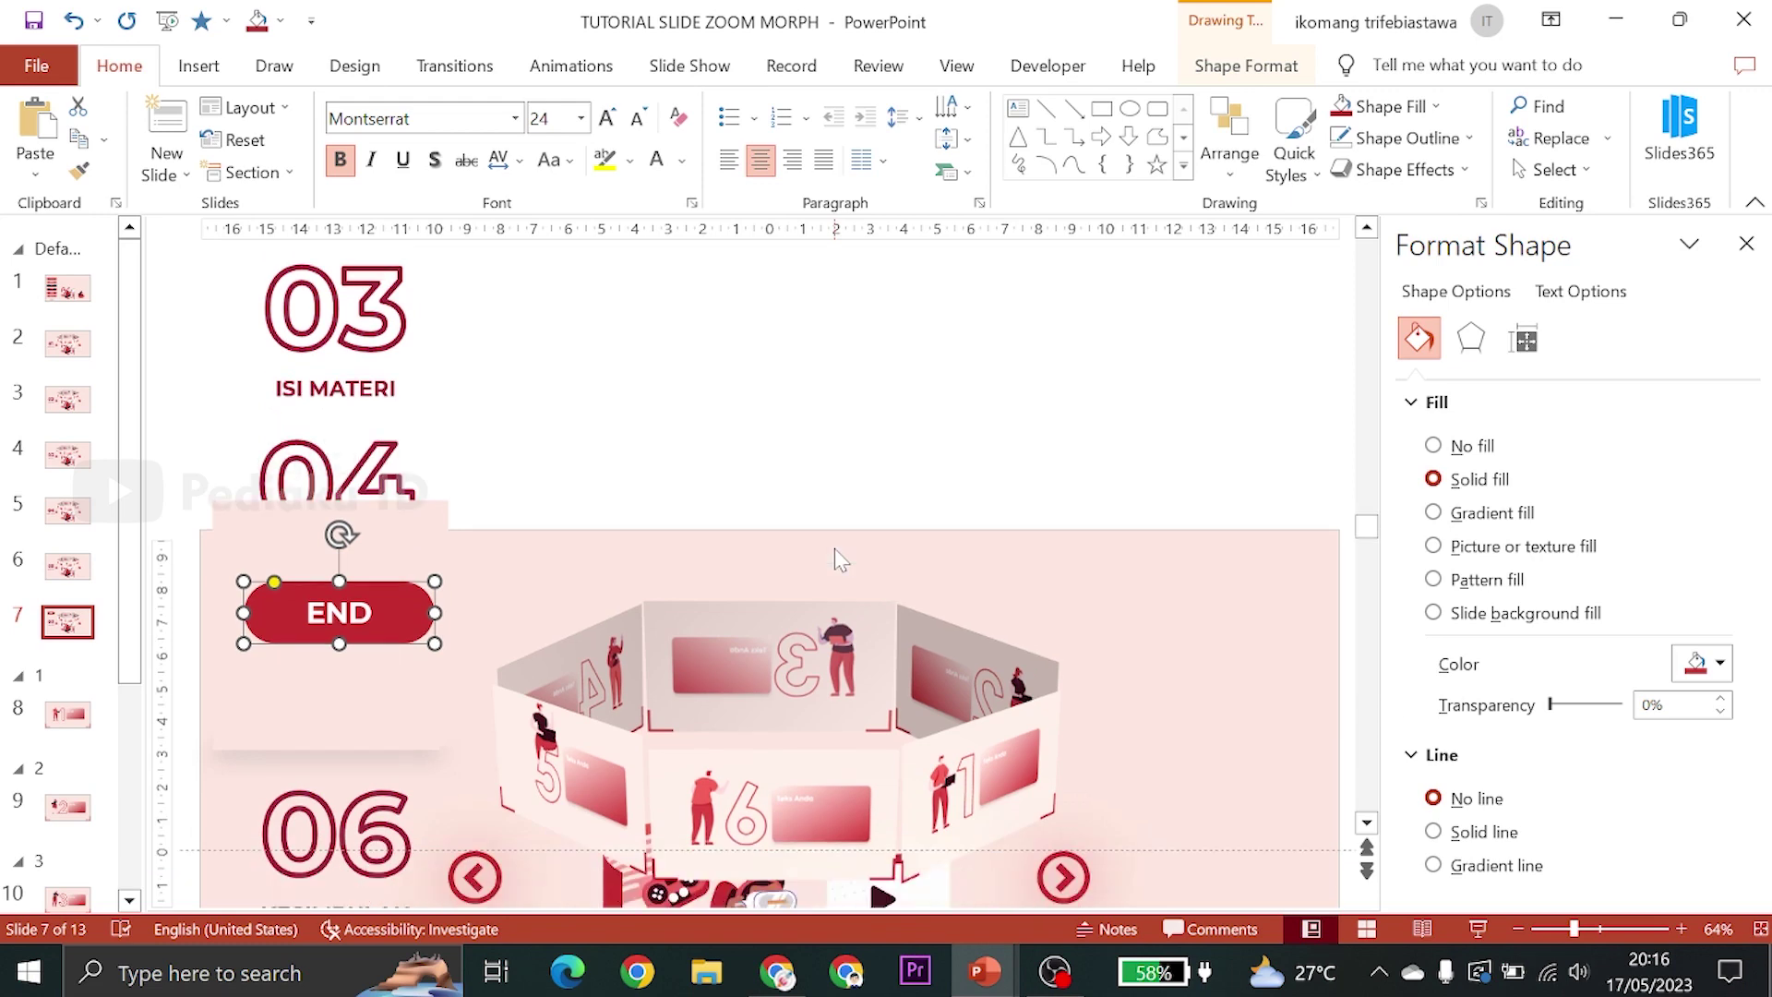
scroll(835, 551, down, 1)
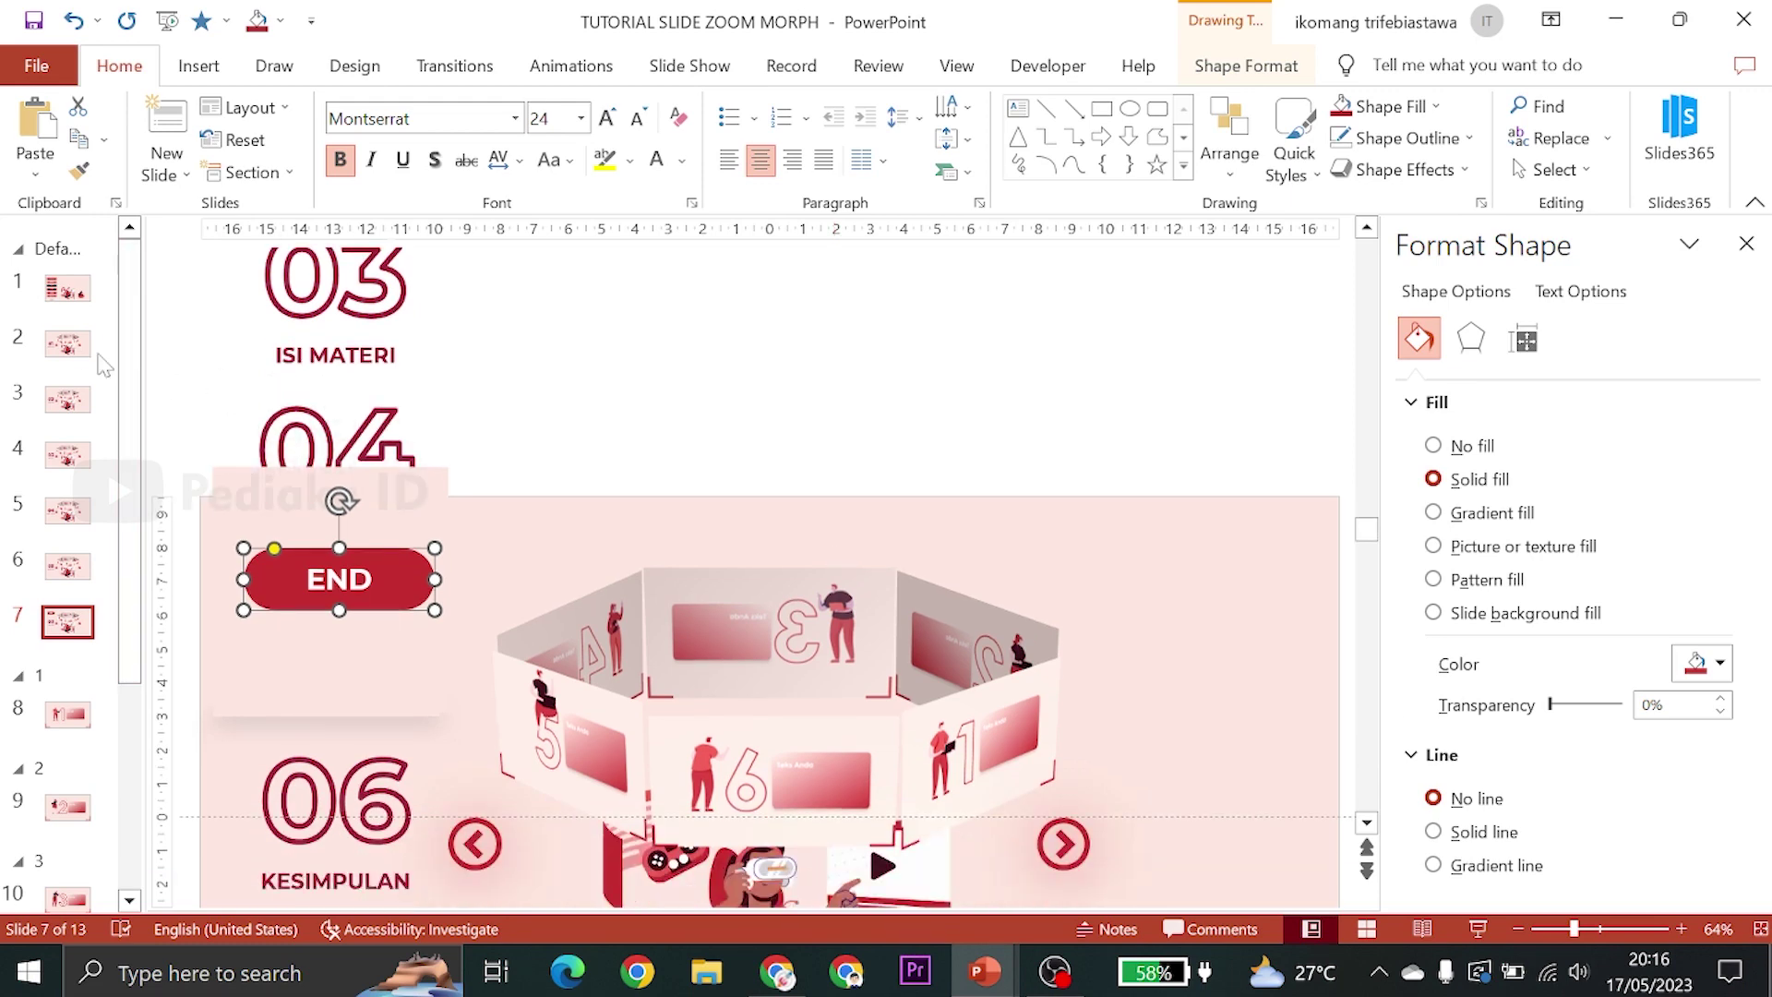
Duplicate slide 2 and nudge the original's topic list down one step
click(67, 344)
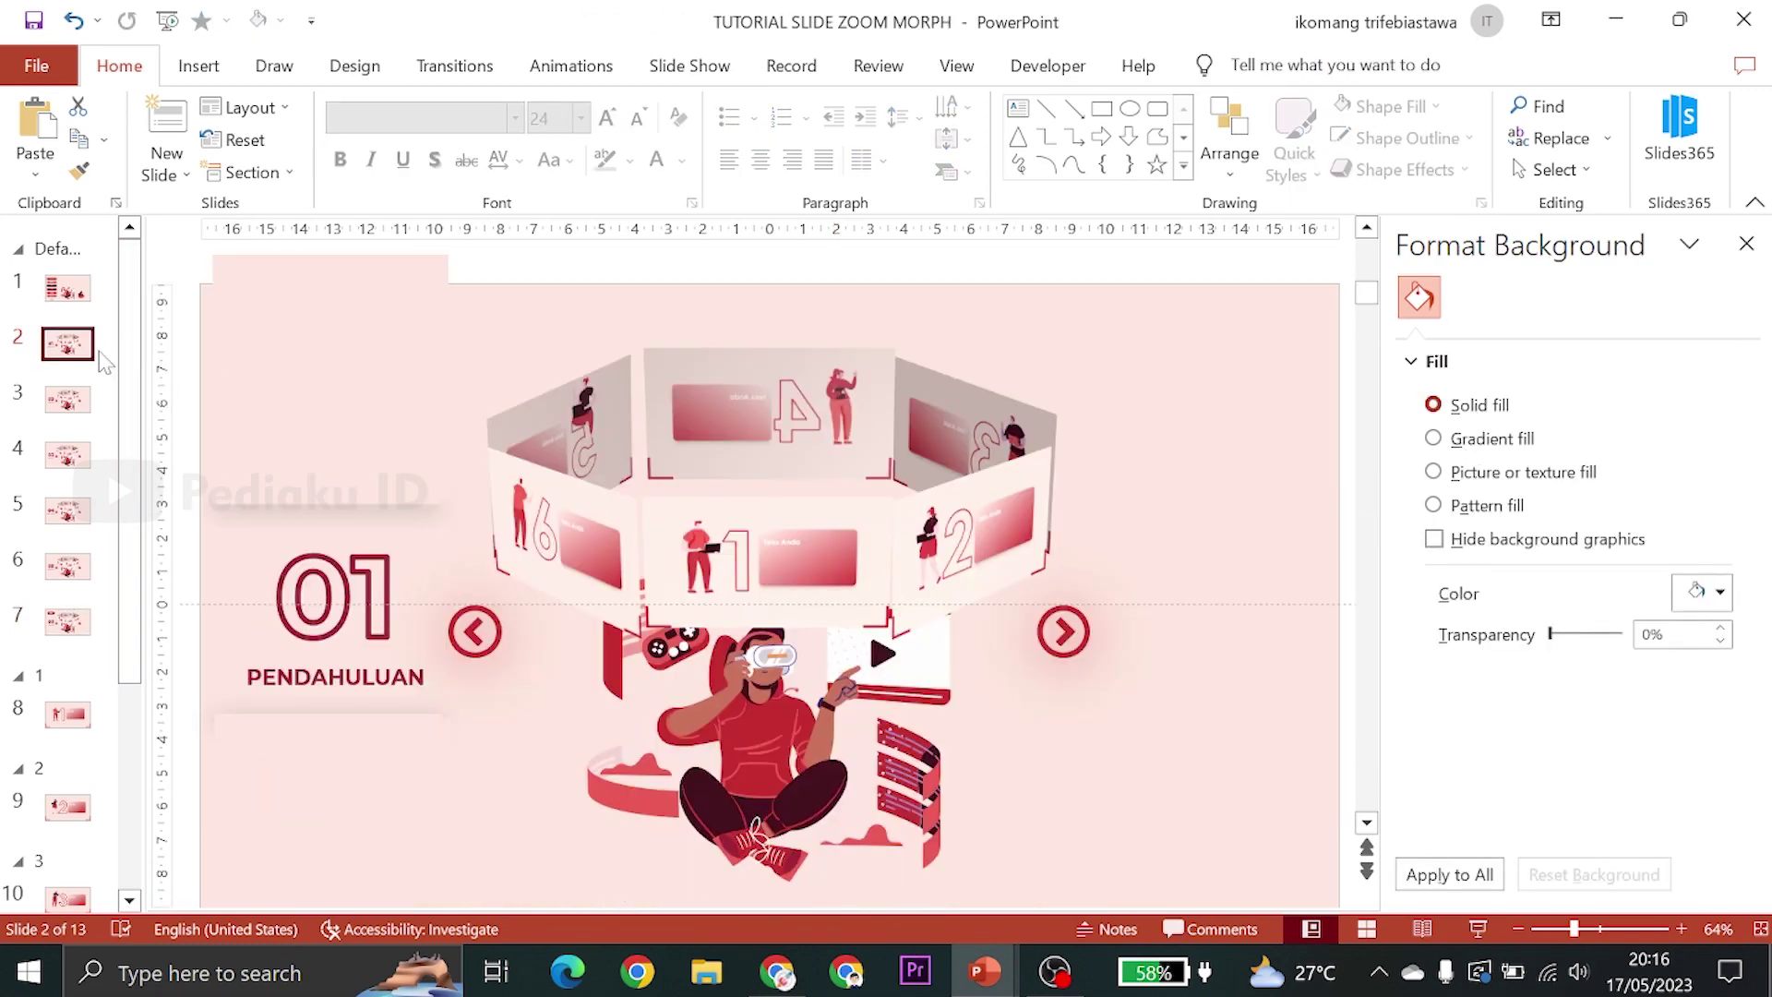
key(ctrl+d)
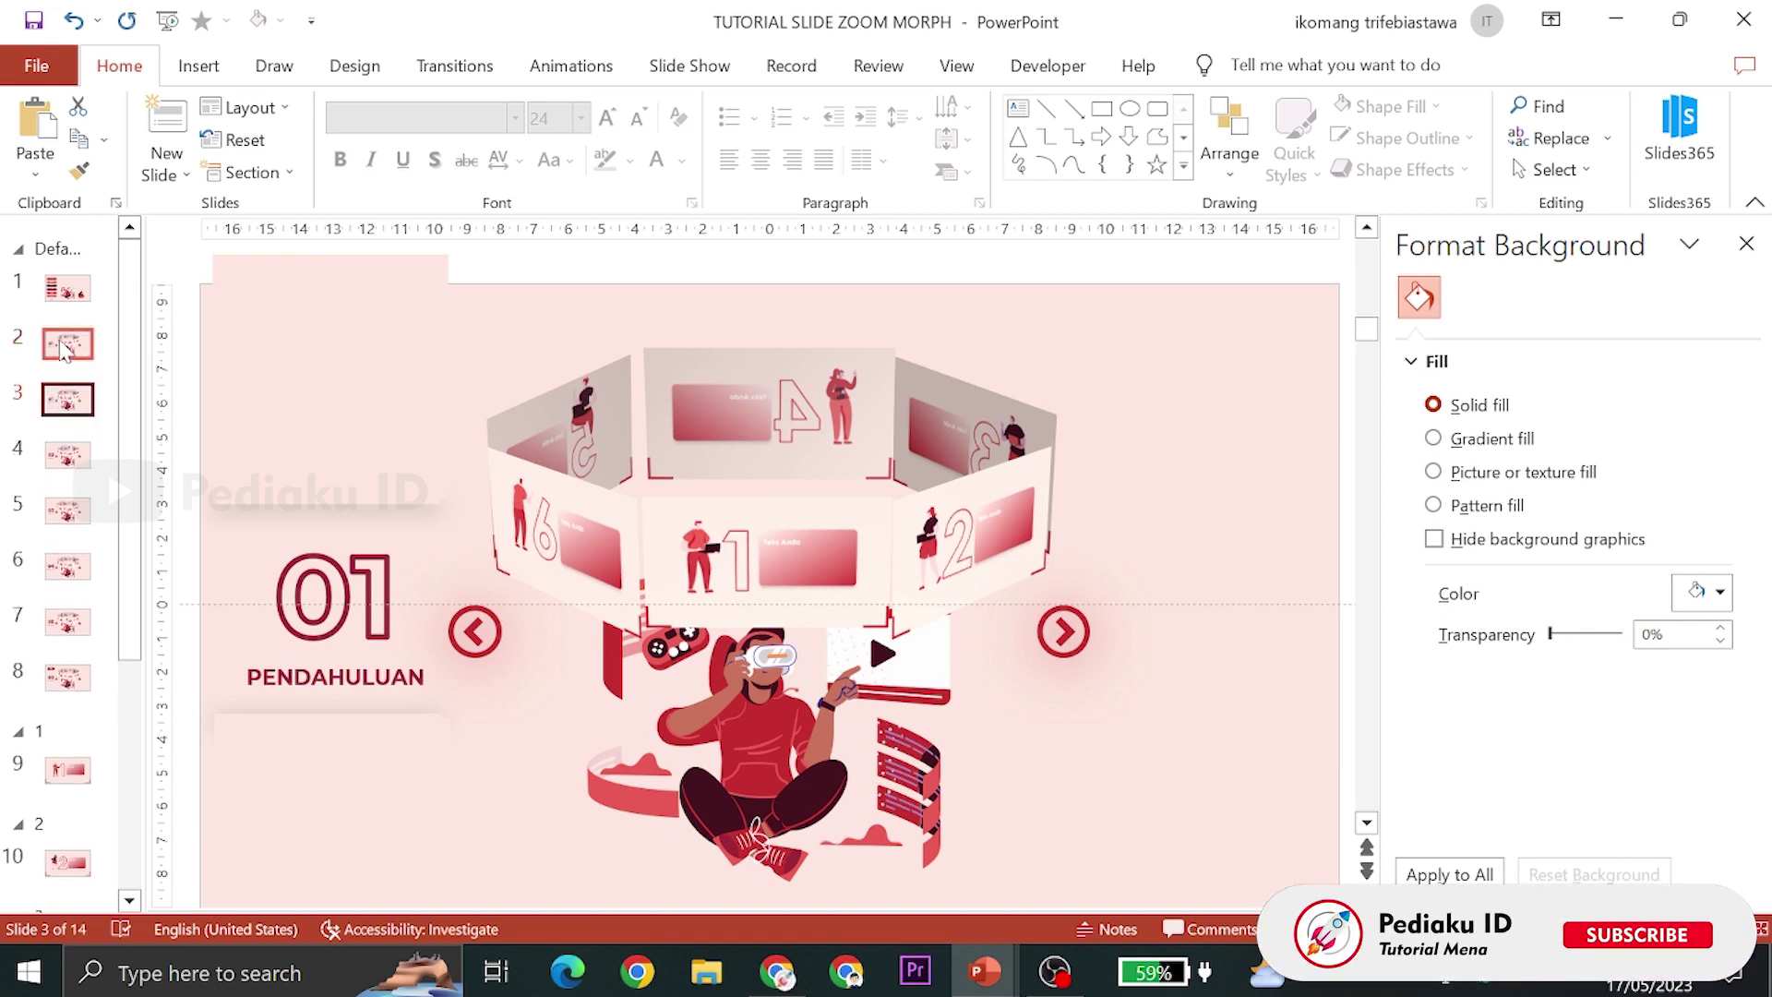
click(65, 347)
click(427, 583)
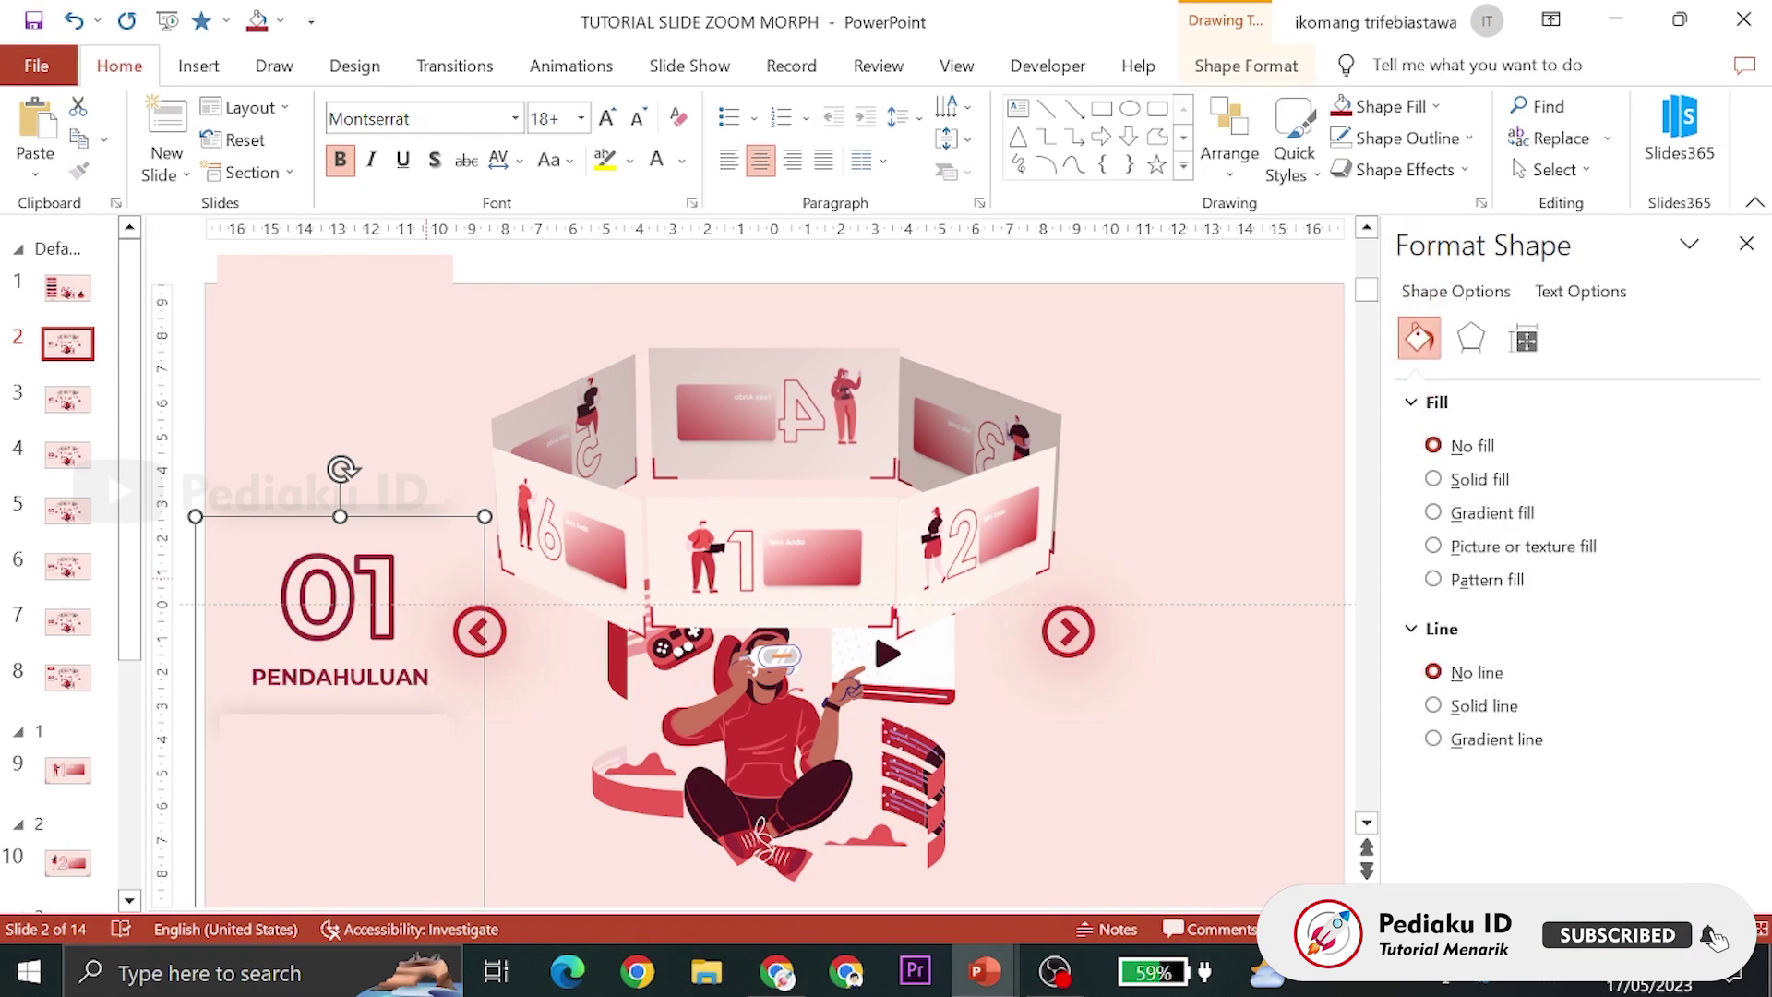
key(Down)
key(Down)
key(Down)
key(Down)
key(Down)
key(Down)
key(Down)
key(Down)
key(Down)
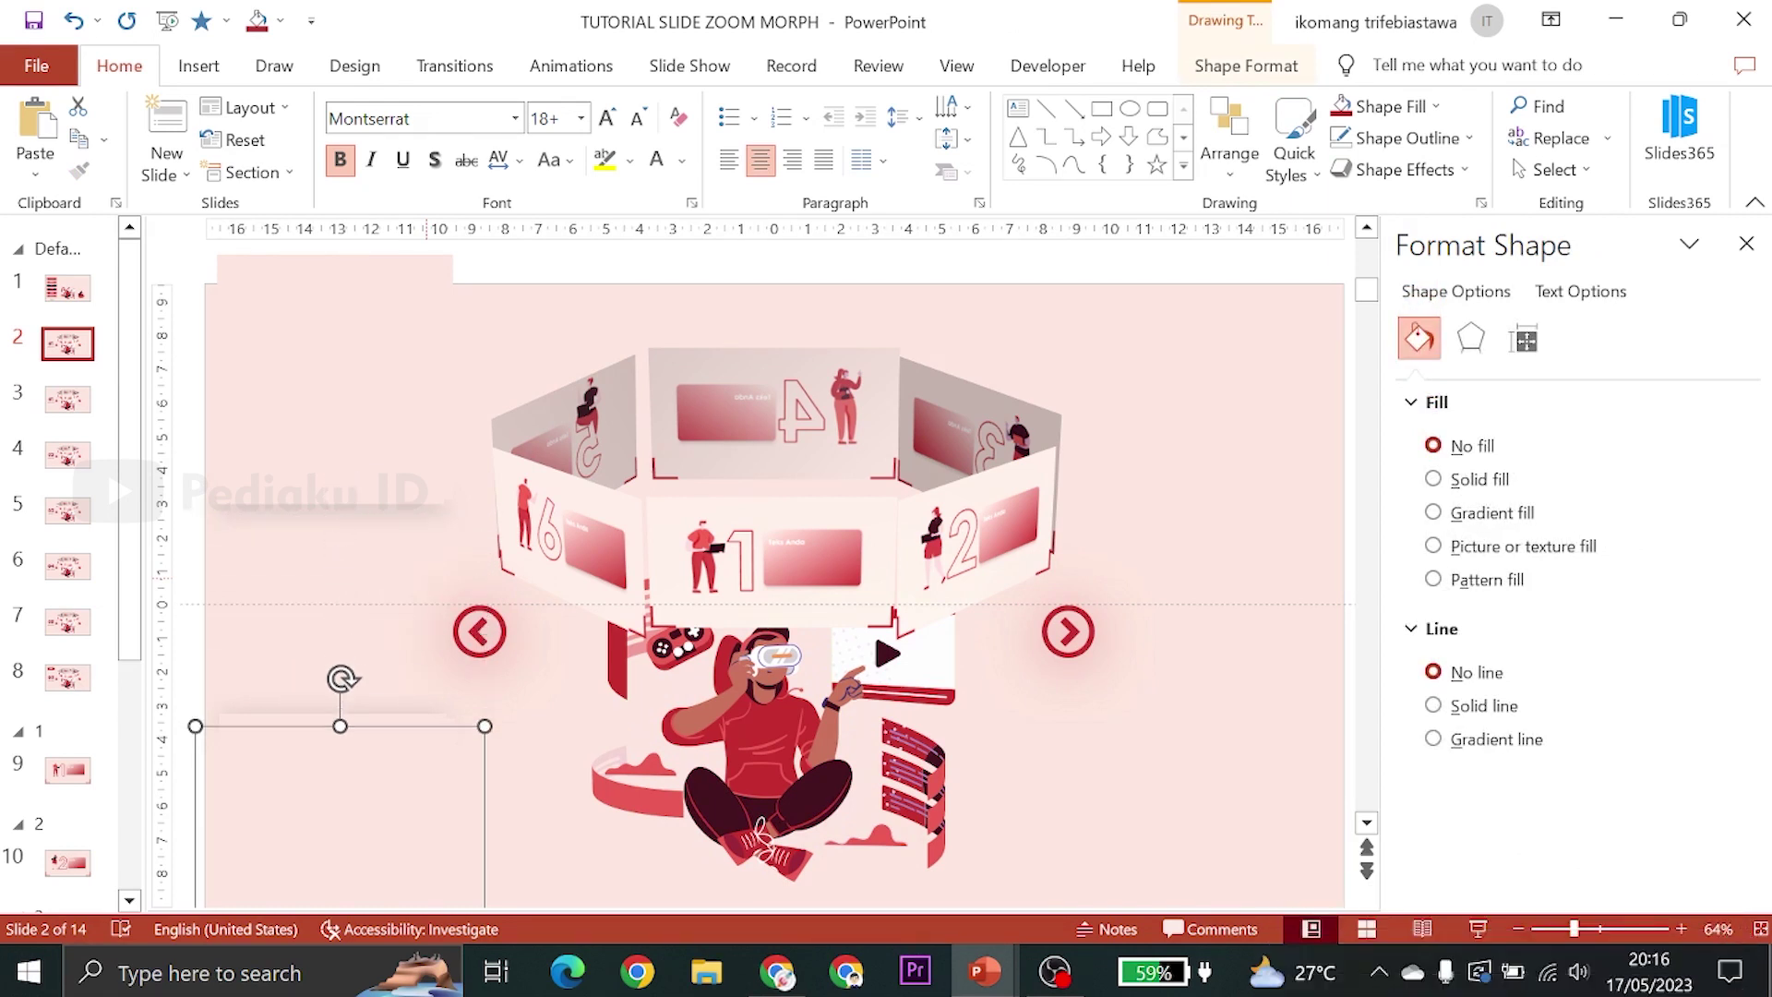
Push the left arrow button off the left edge and the right arrow off the right edge
click(482, 632)
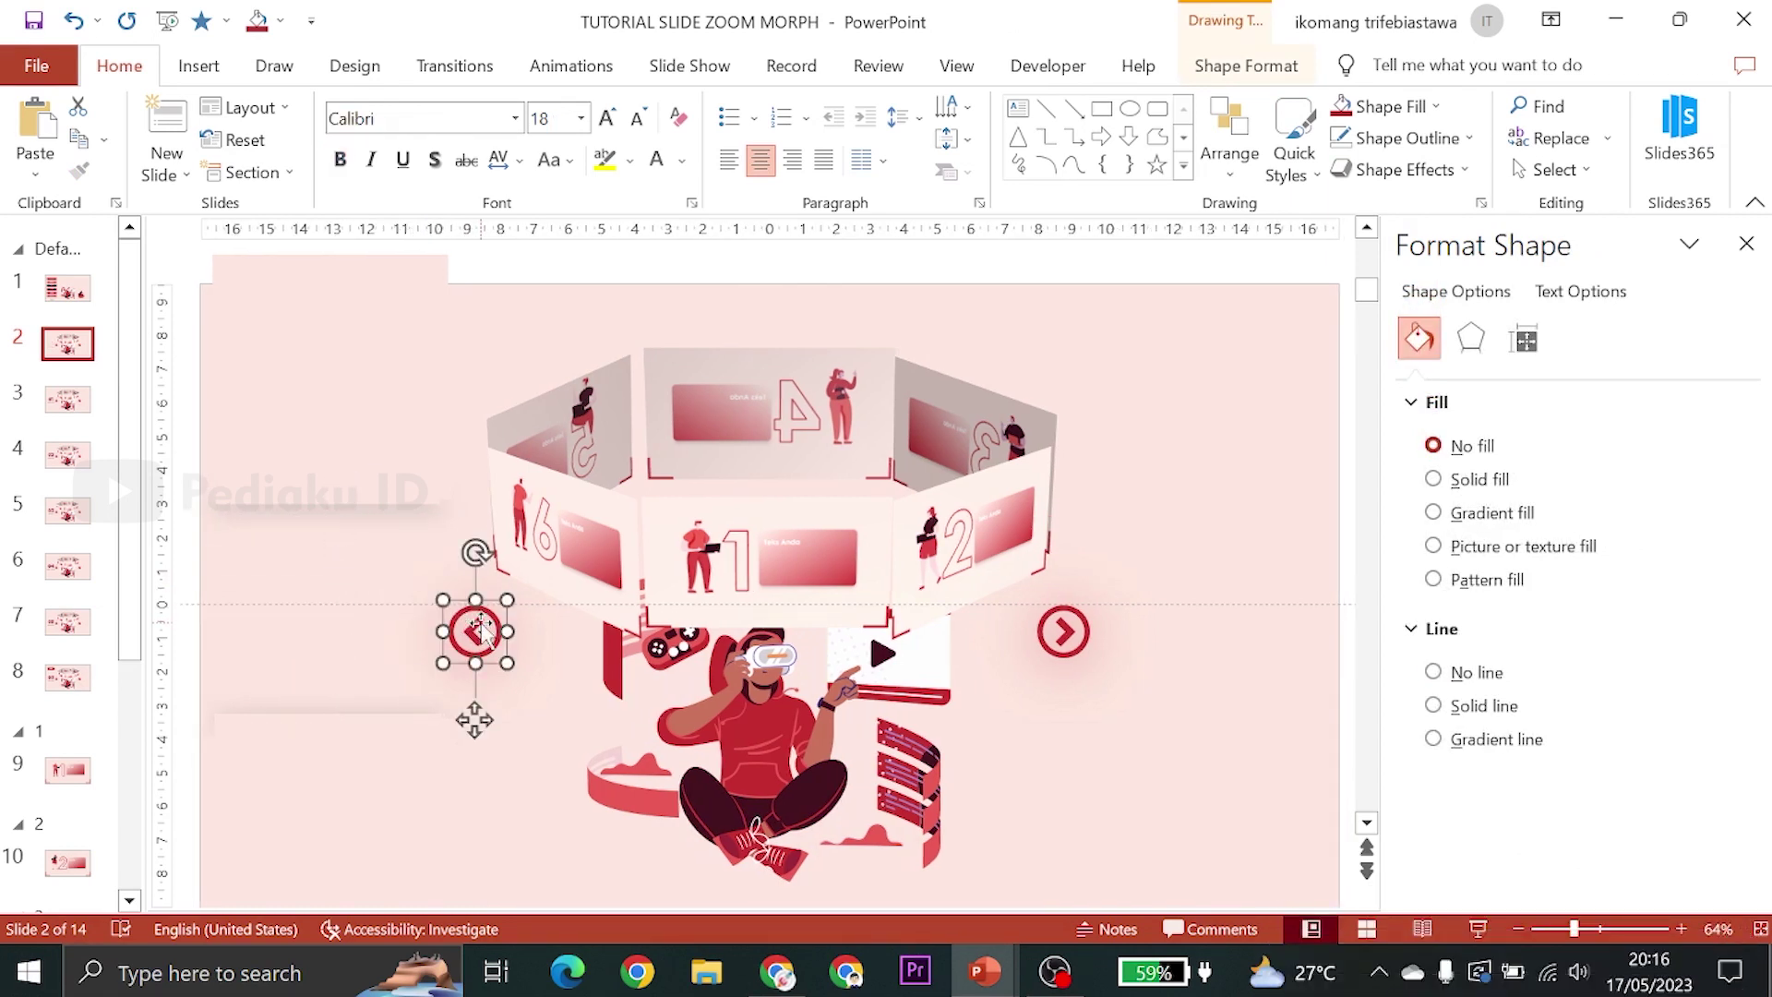
key(Left)
key(Left)
key(Left)
key(Left)
key(Left)
key(Left)
key(Left)
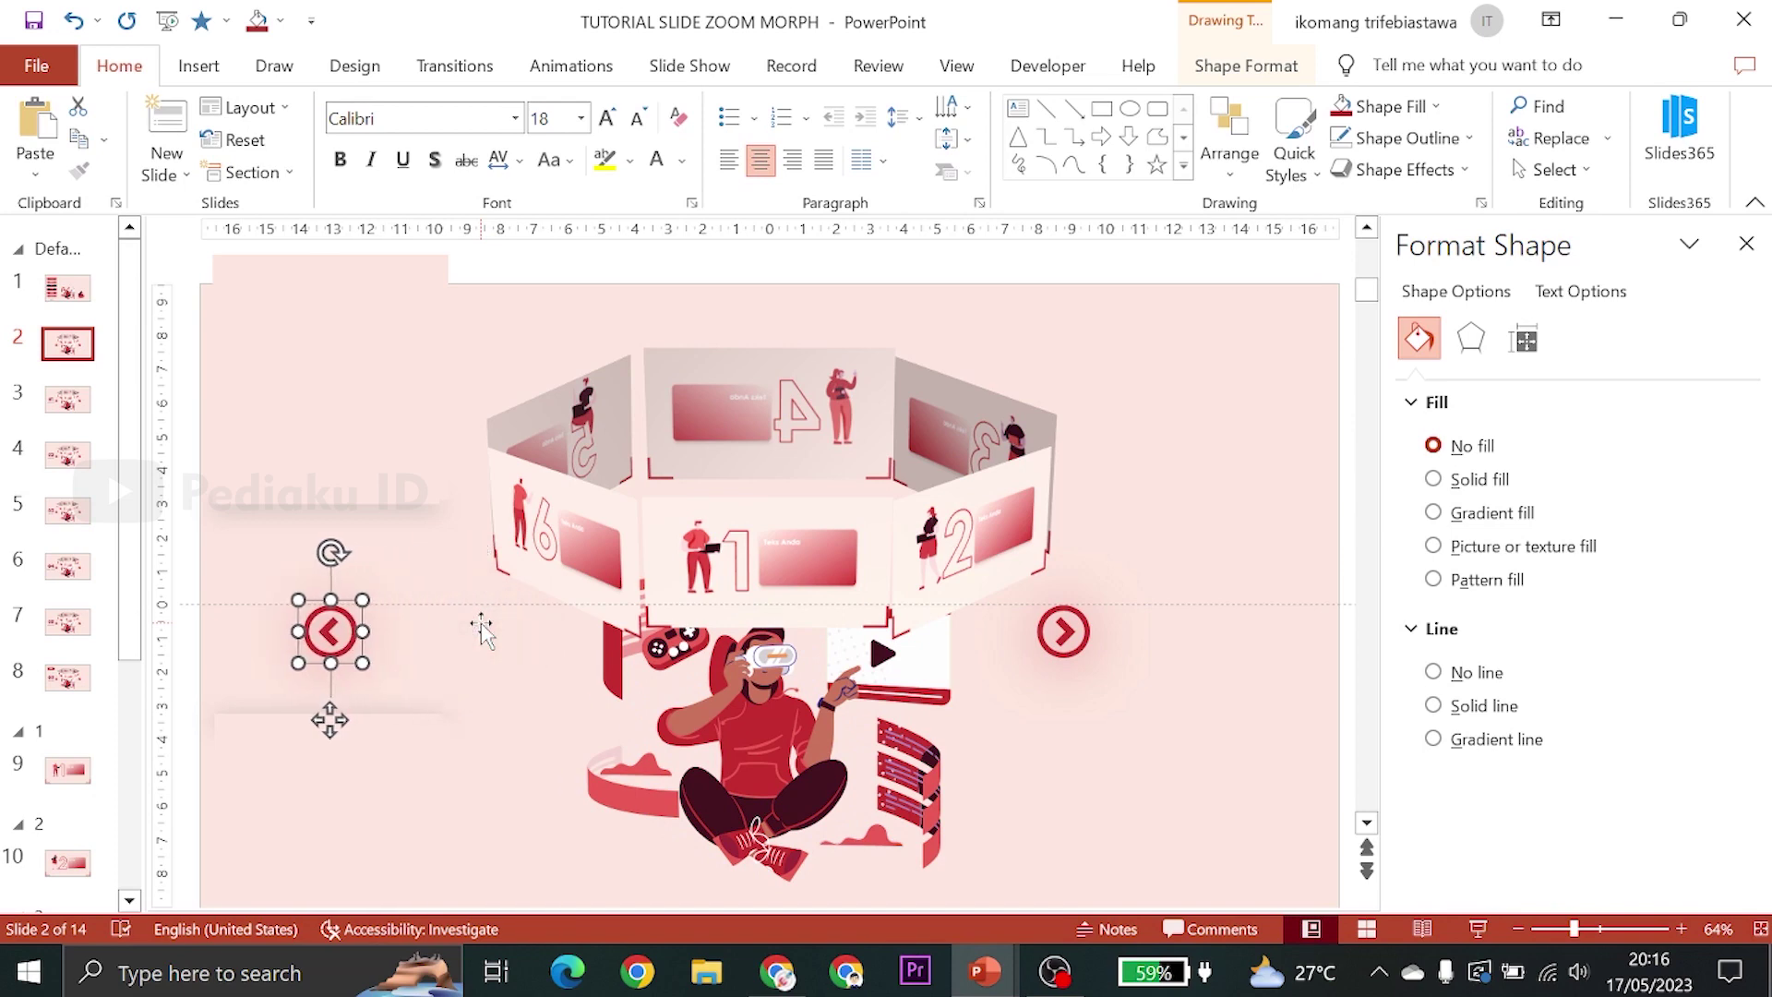
key(Left)
key(Left)
key(Left)
key(Left)
key(Left)
key(Left)
key(Left)
key(Left)
key(Left)
key(Left)
key(Left)
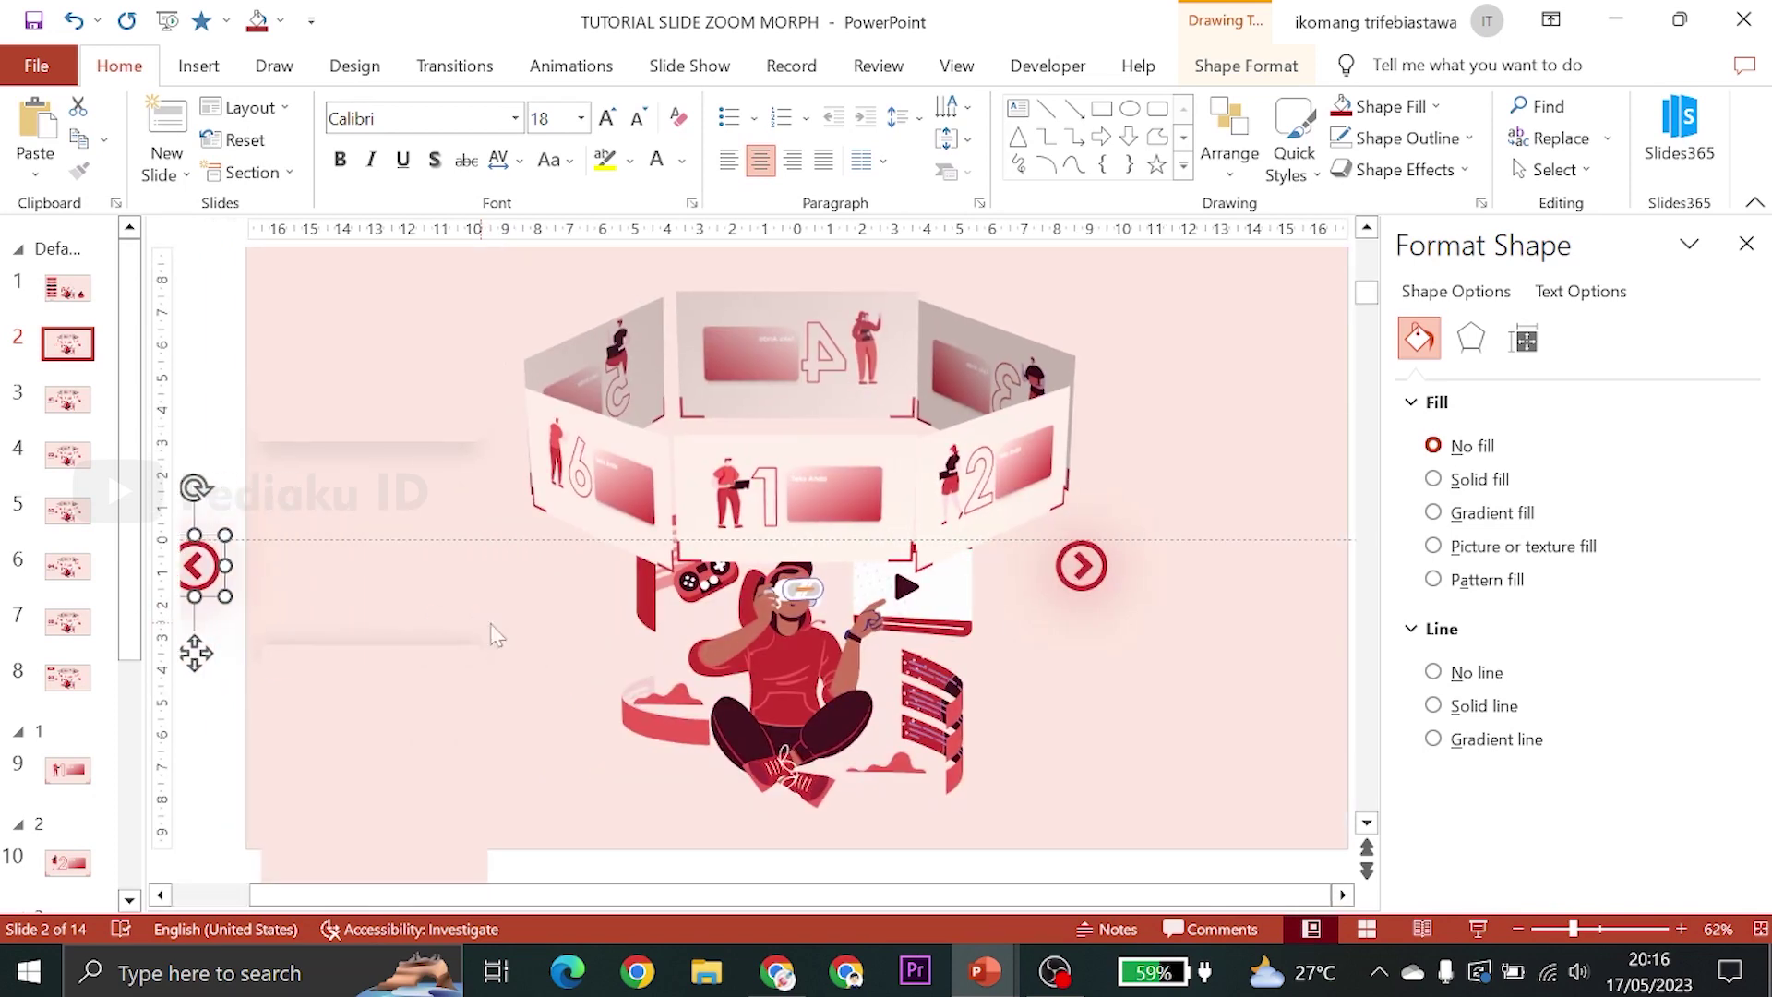
click(1073, 564)
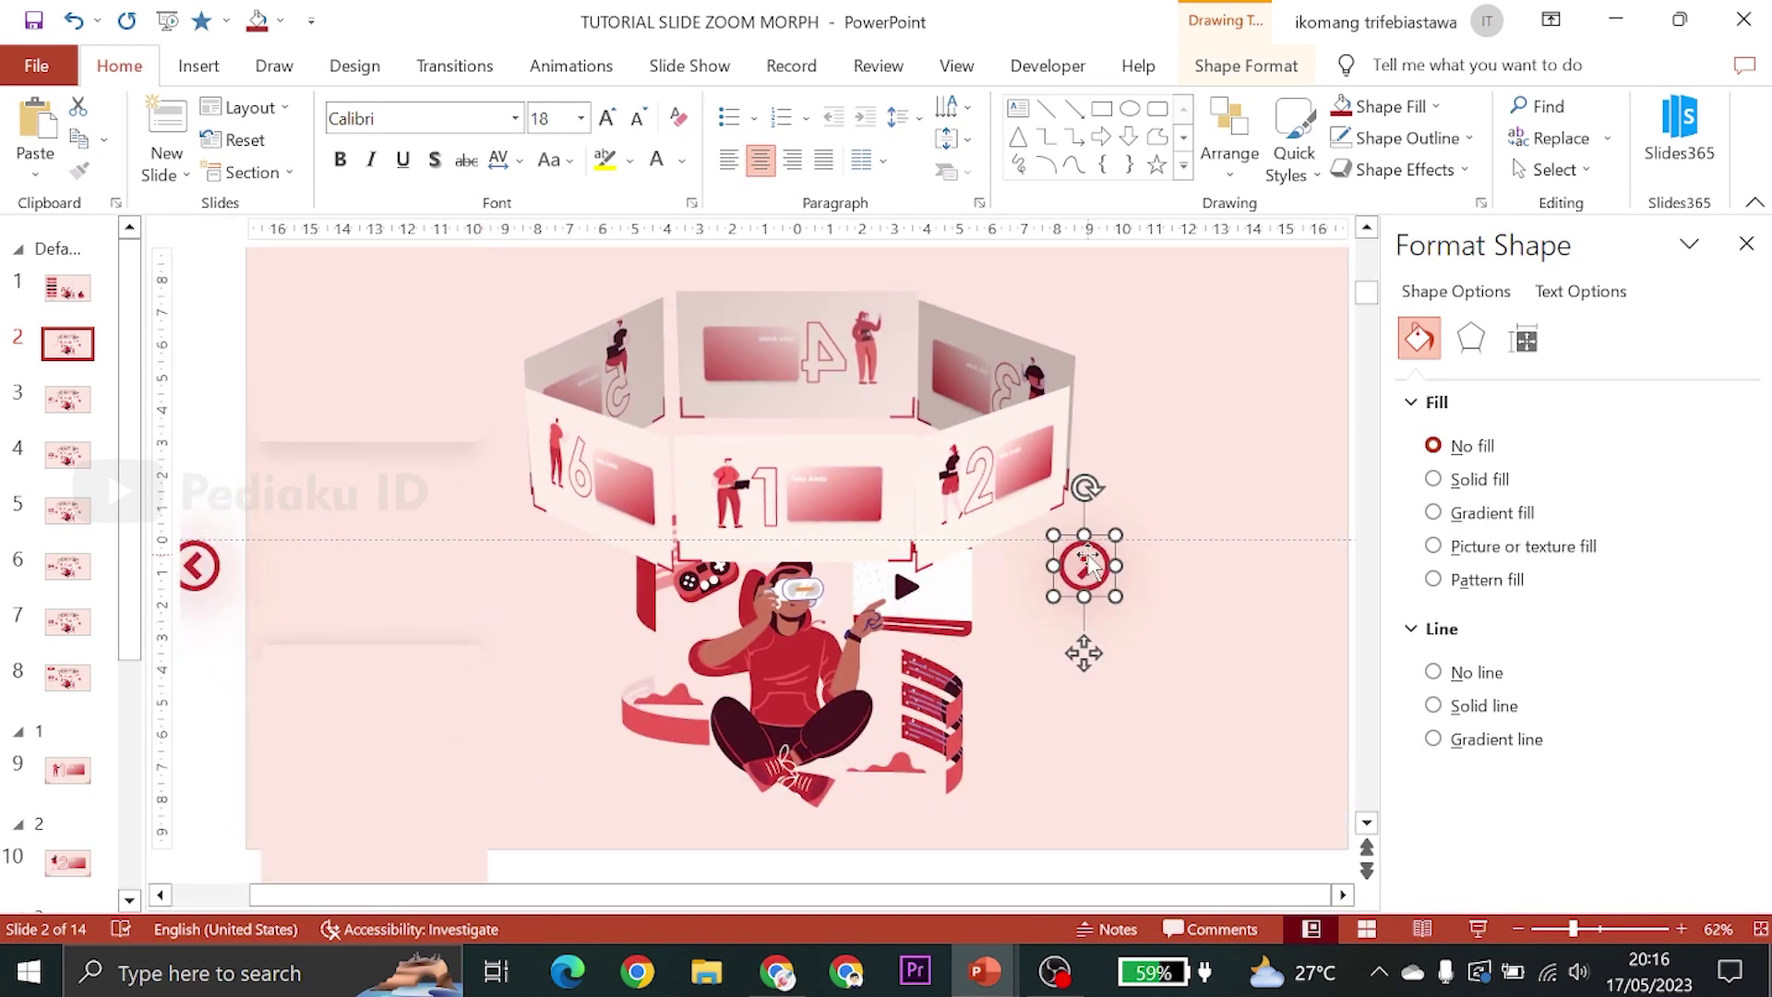
key(Right)
key(Right)
key(Right)
key(Right)
key(Right)
key(Right)
key(Right)
key(Right)
key(Right)
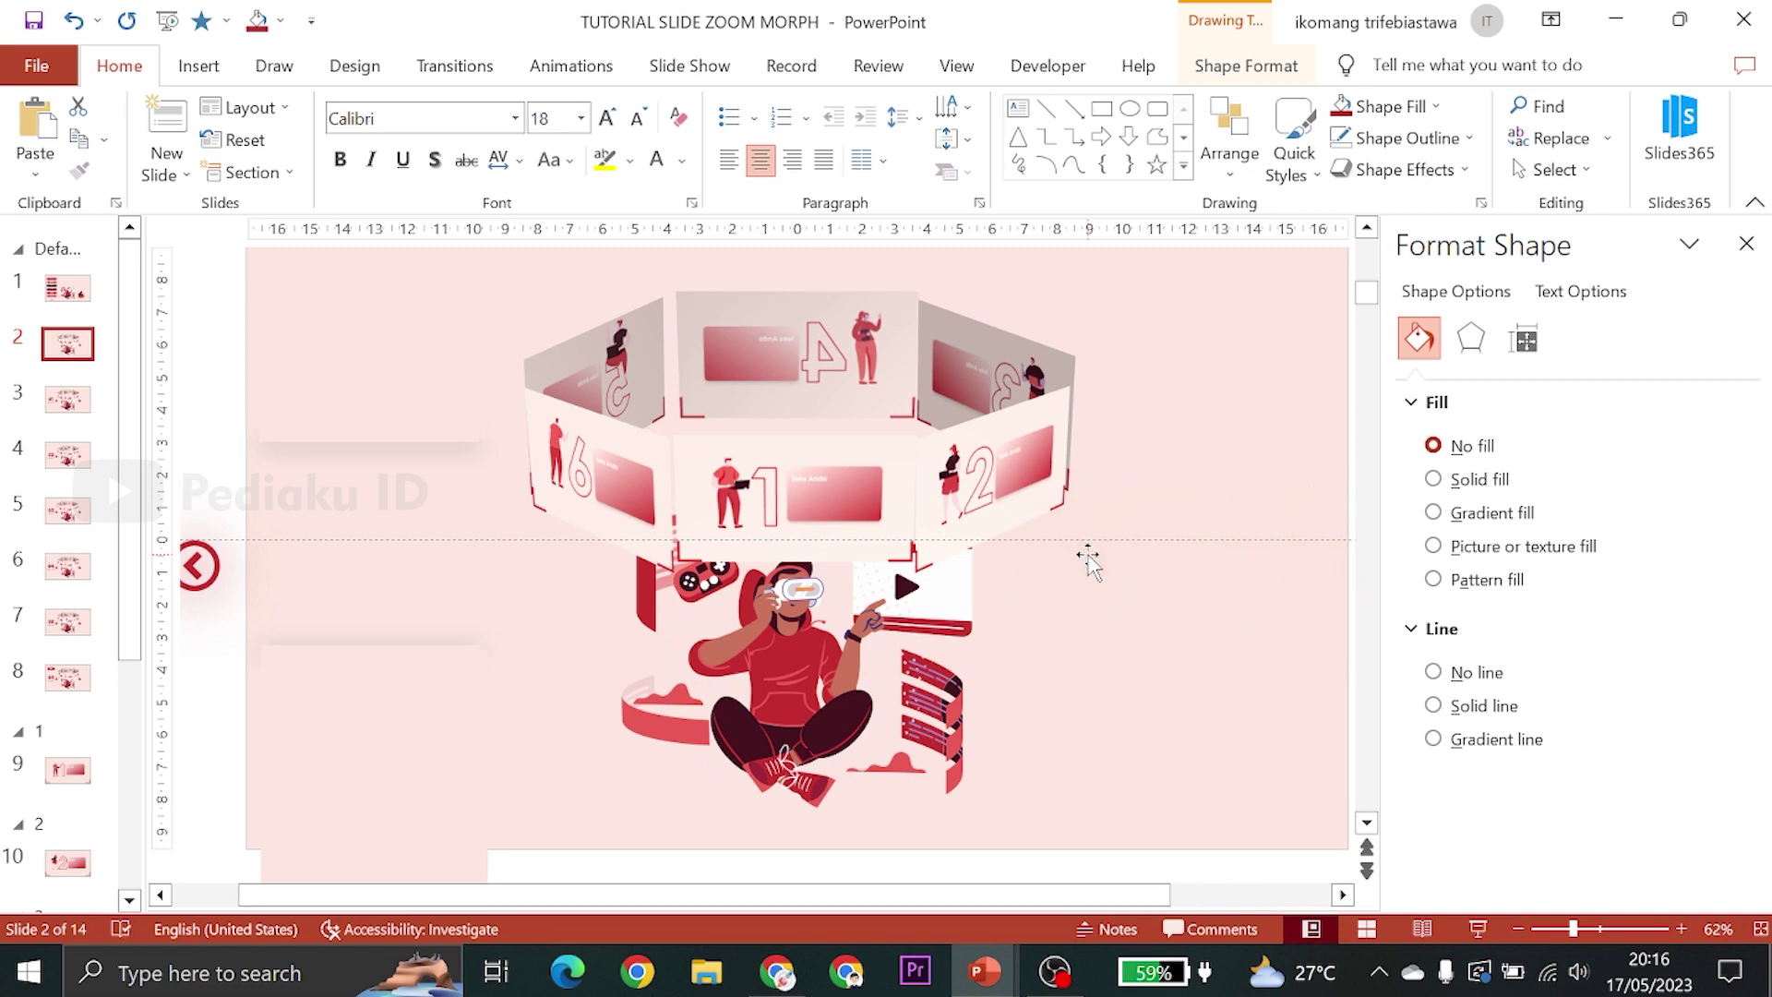
Select all six section zooms and nudge the carousel down below the slide
click(855, 509)
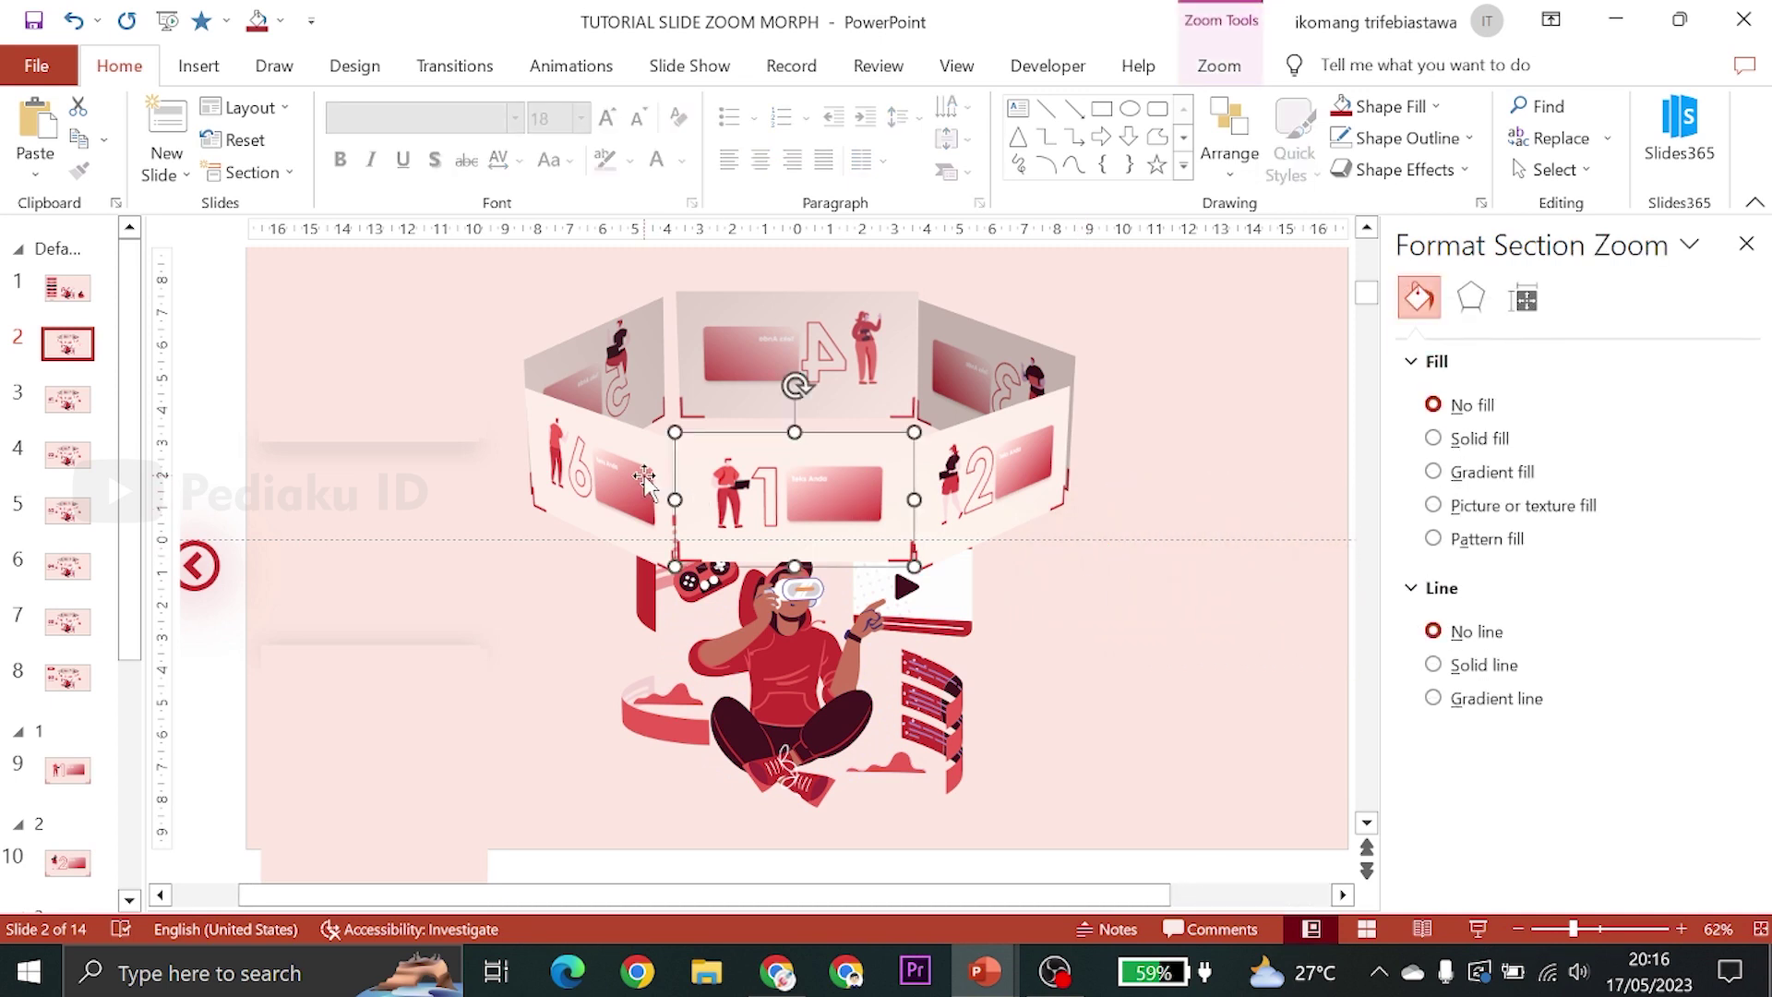
shift+click(645, 477)
shift+click(605, 369)
shift+click(826, 334)
shift+click(1013, 415)
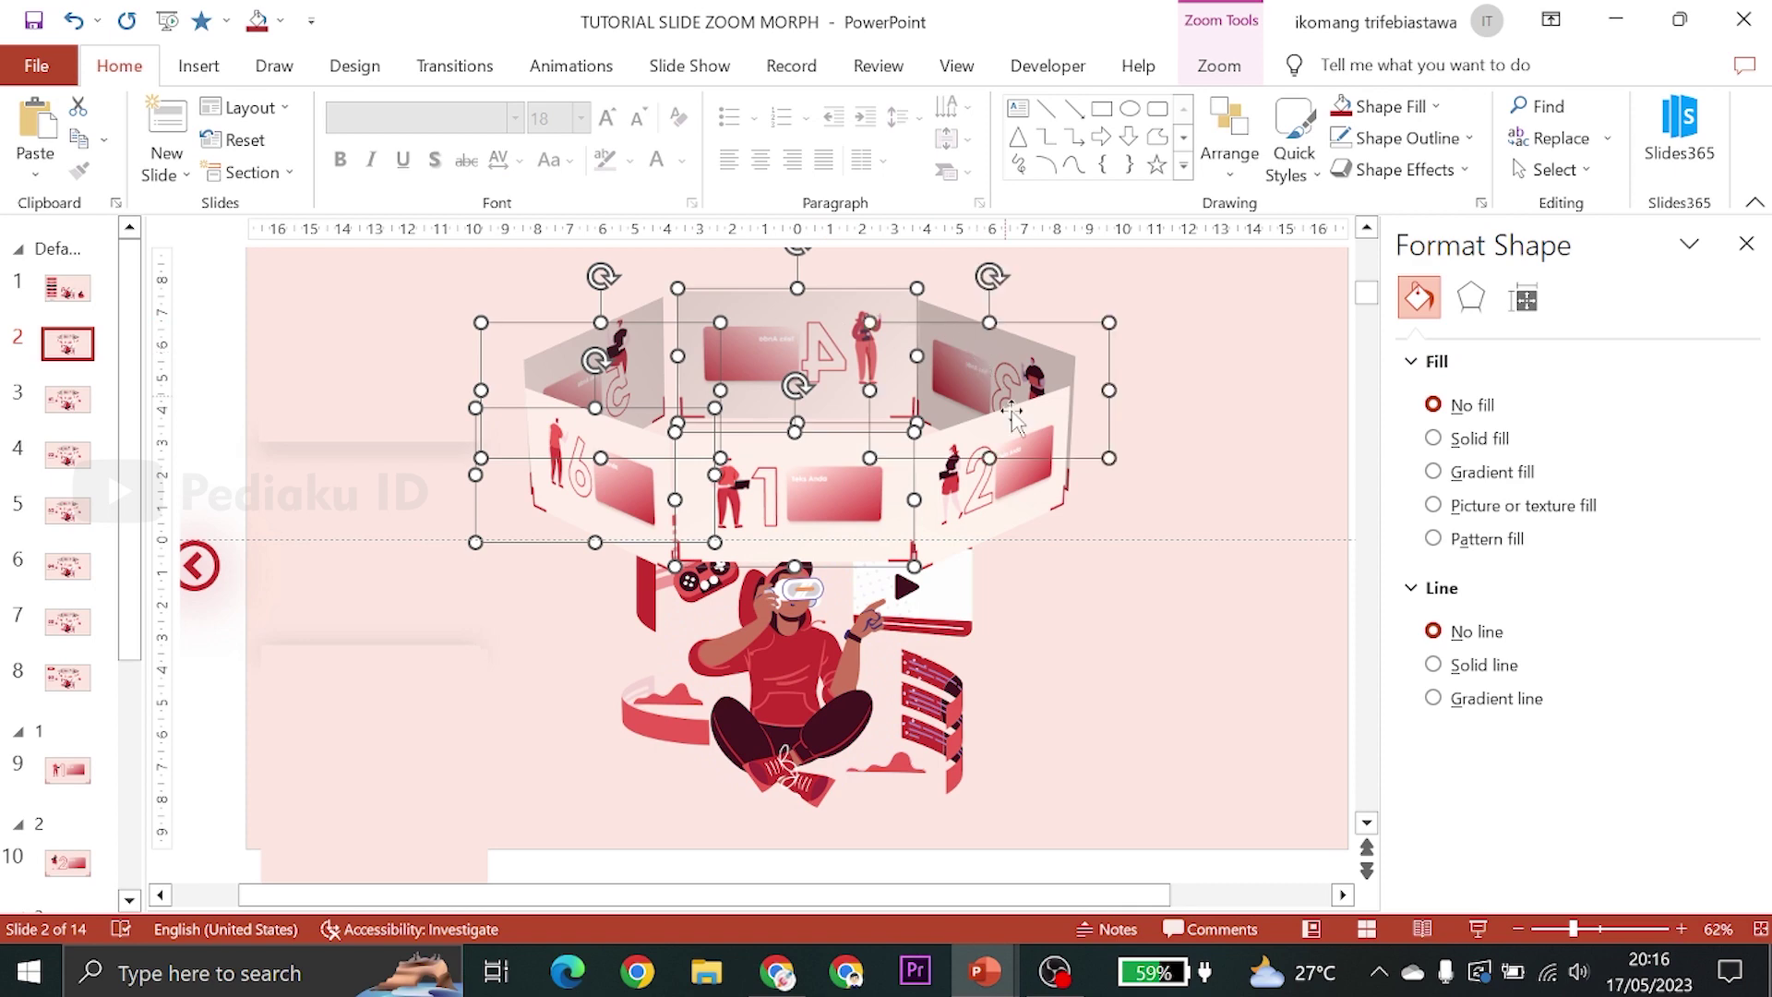
shift+click(1014, 430)
key(Down)
key(Down)
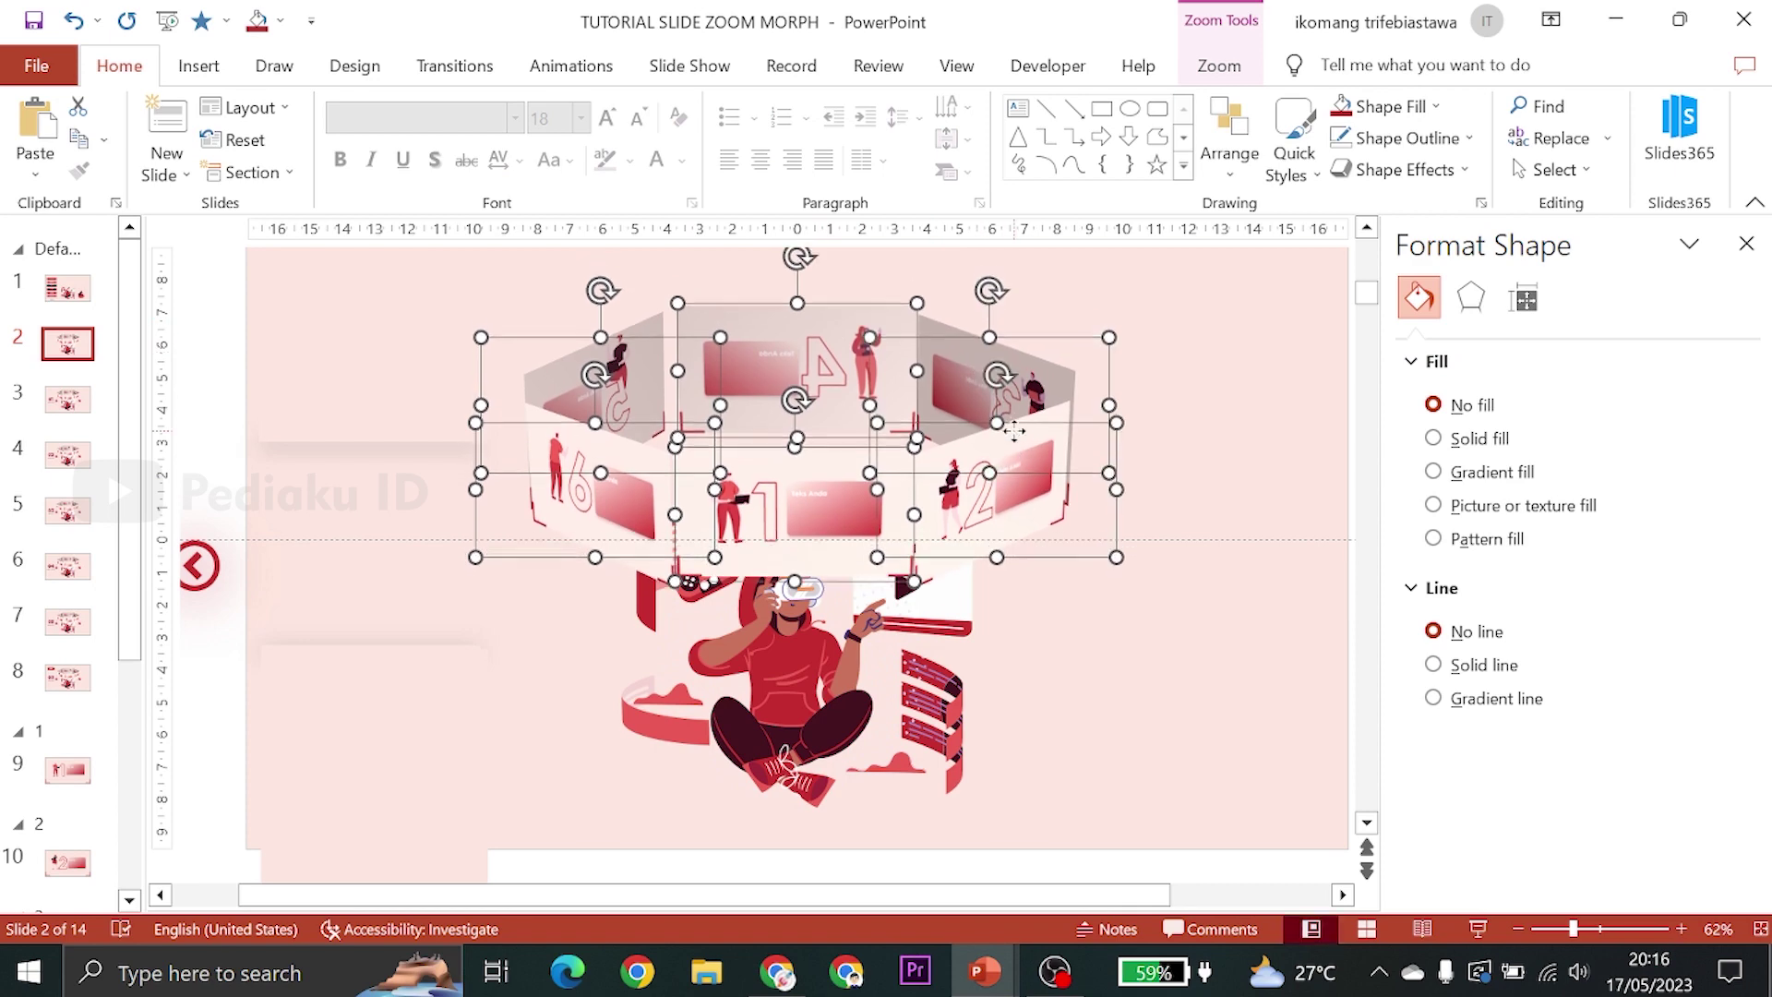
key(Down)
key(Down)
key(Down)
key(Down)
key(Down)
key(Down)
key(Down)
key(Down)
key(Down)
key(Down)
key(Down)
key(Down)
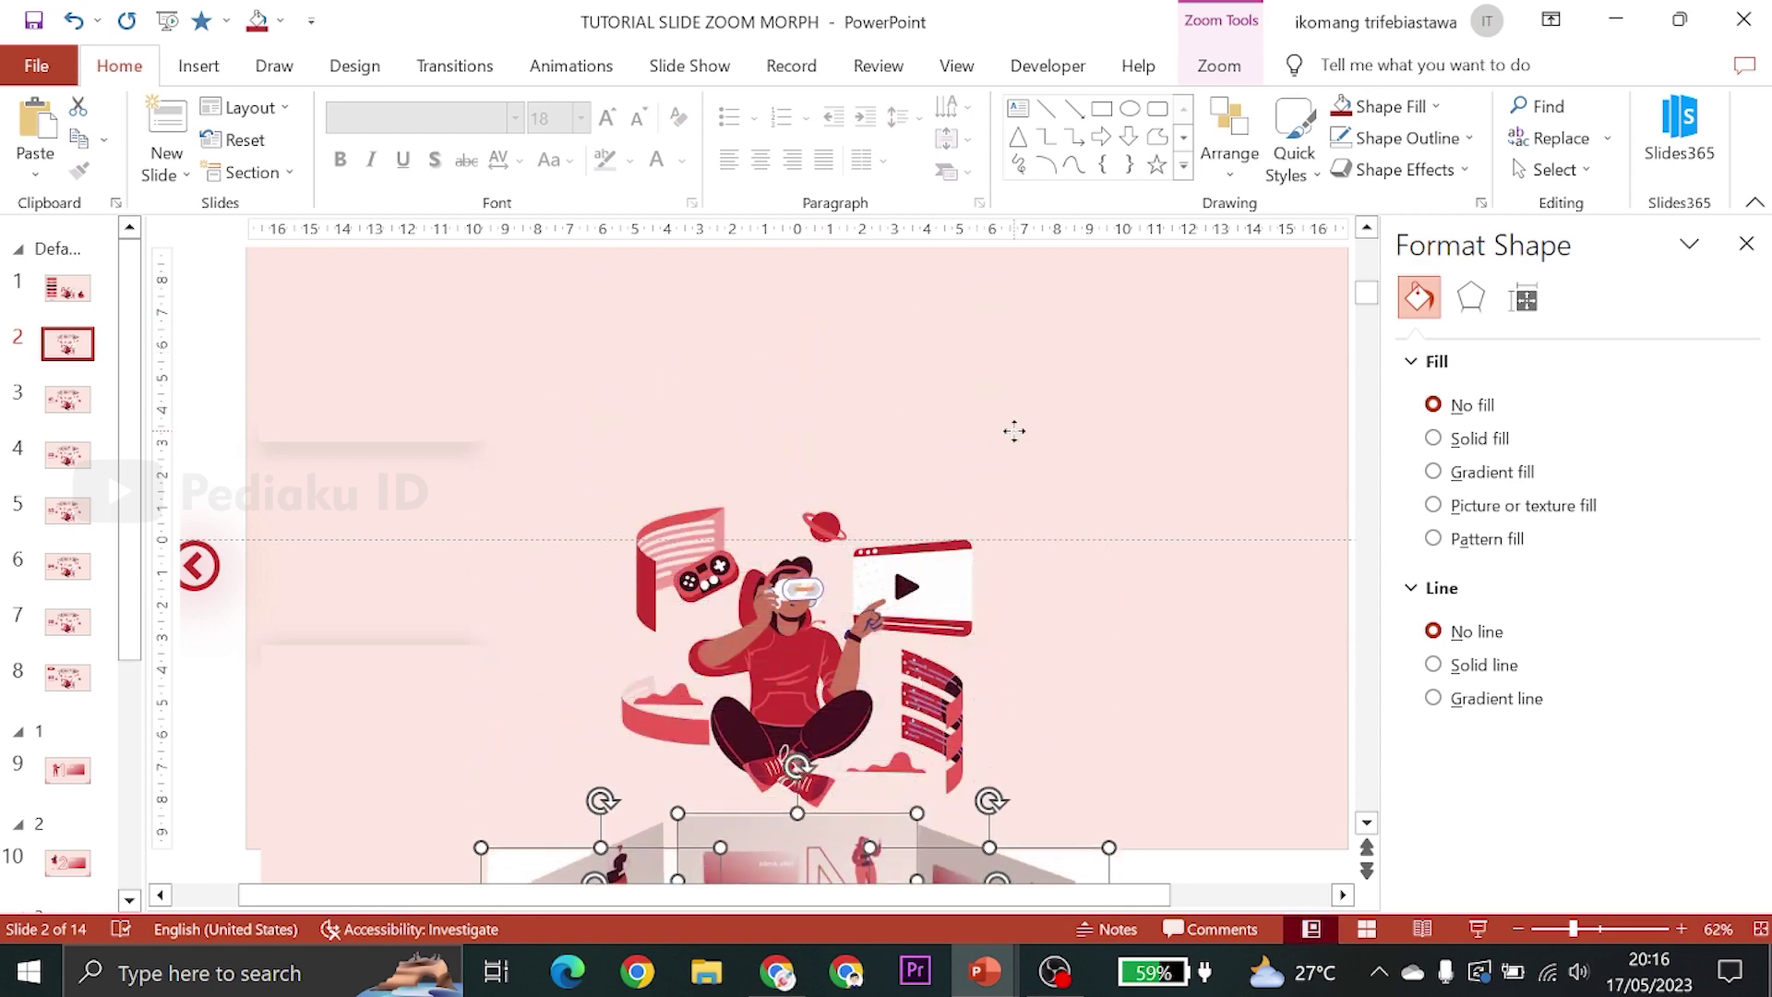
key(Down)
key(Down)
key(Down)
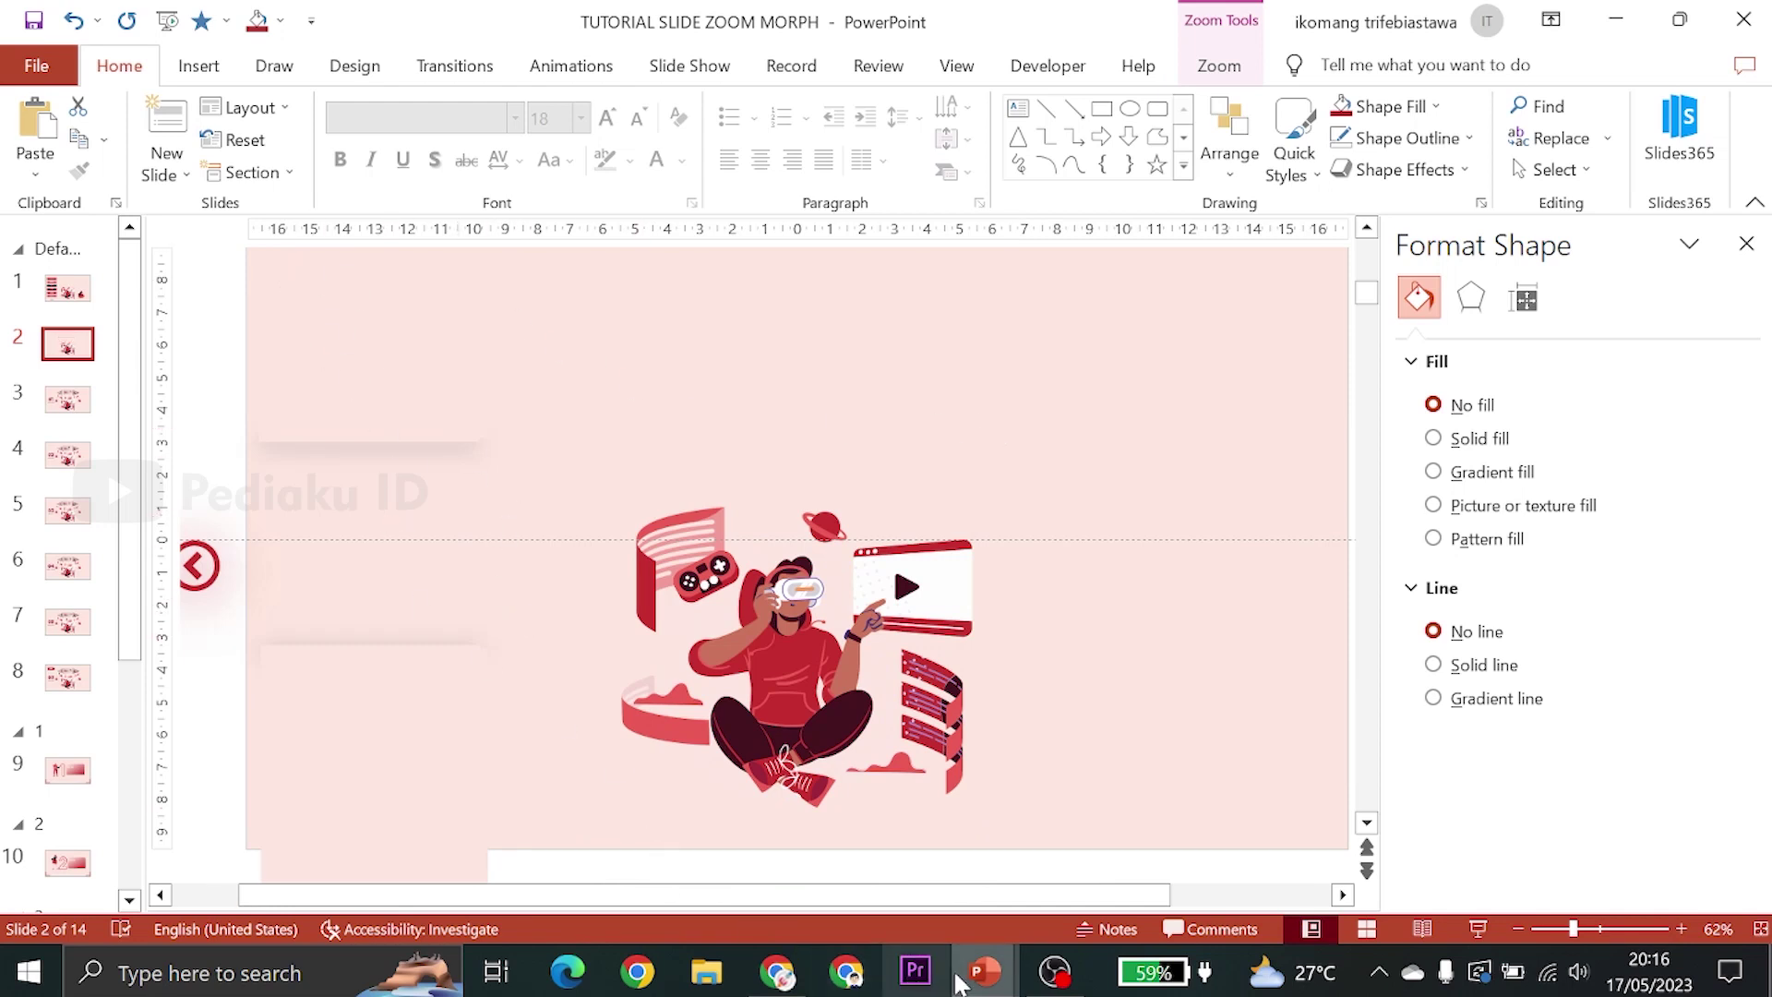
mouse_move(983, 972)
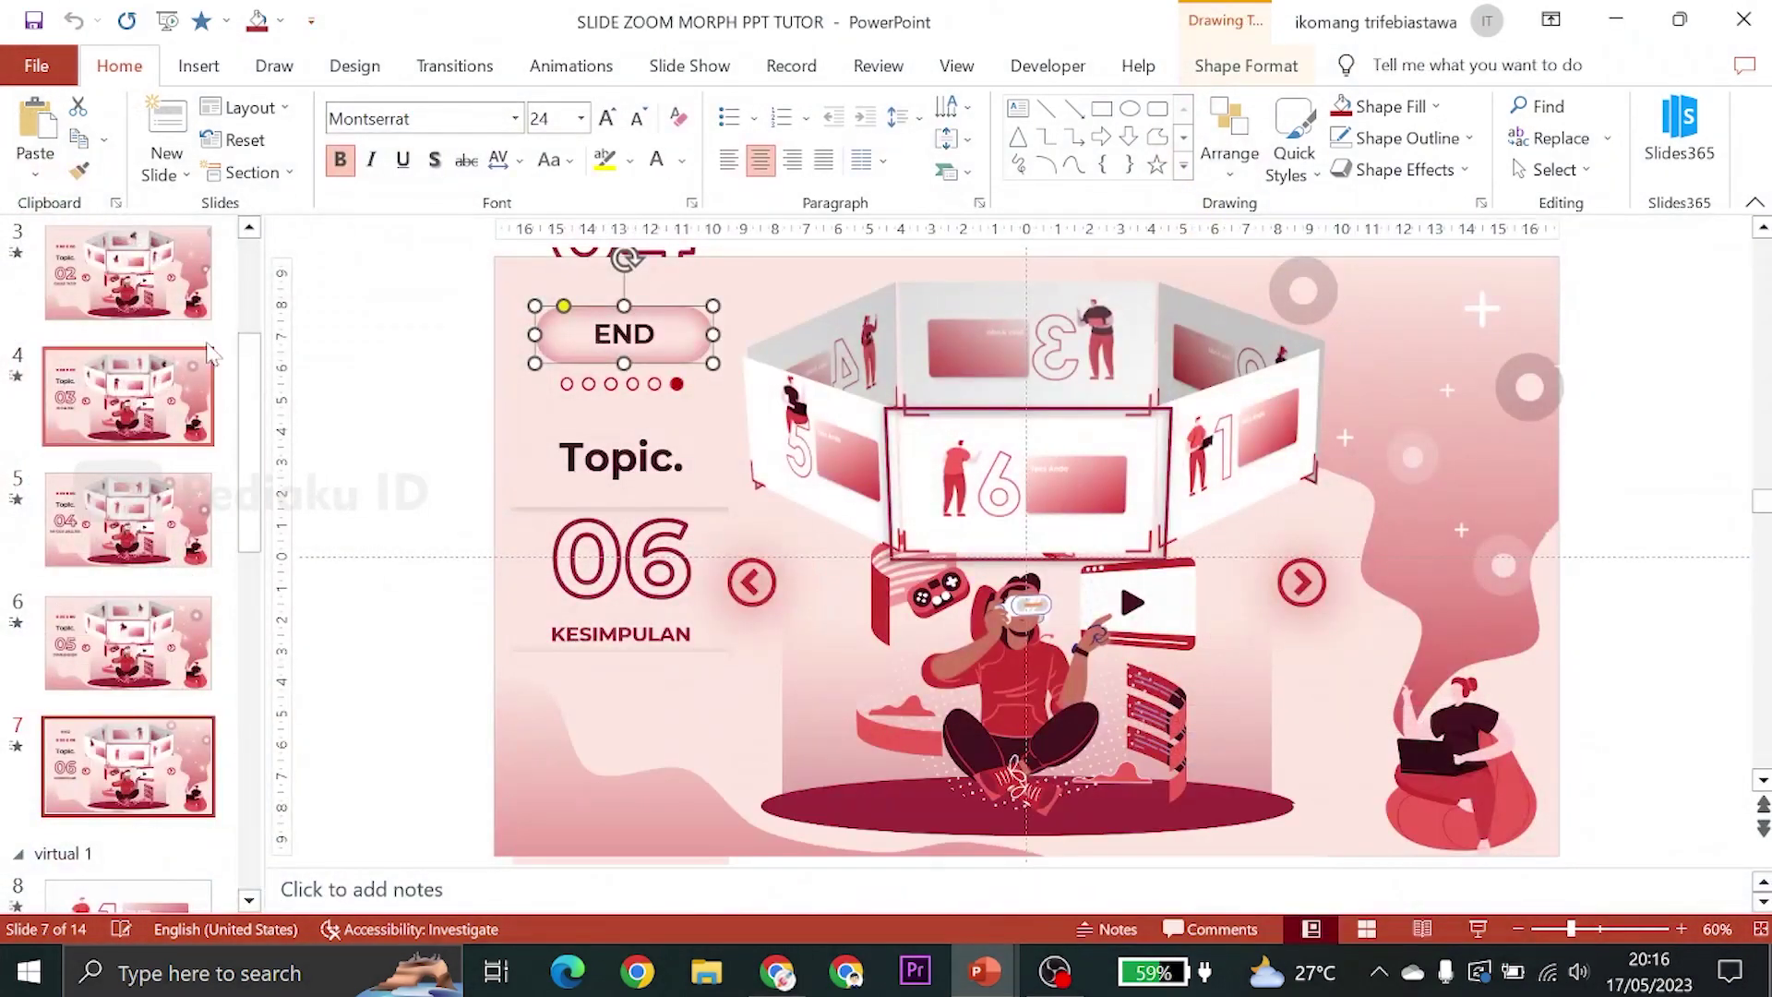
Copy the START button from the reference deck's first slide and paste it onto slide 2
scroll(211, 354, up, 5)
click(128, 321)
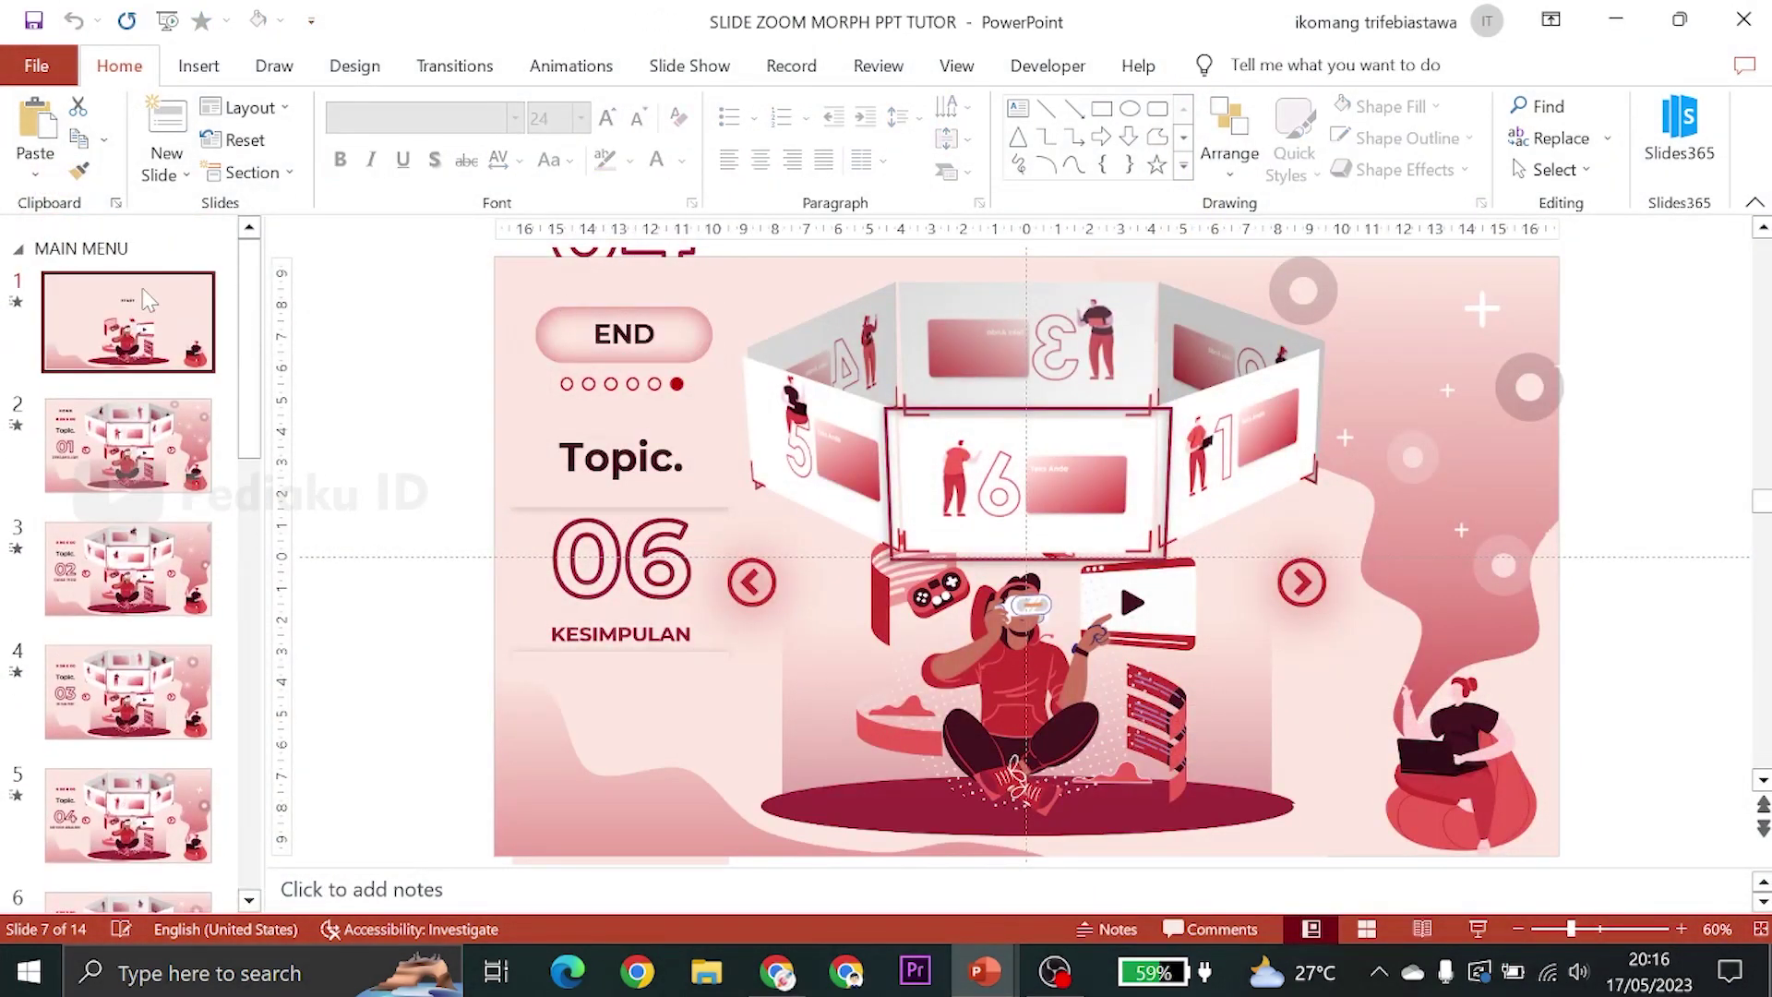
click(1129, 438)
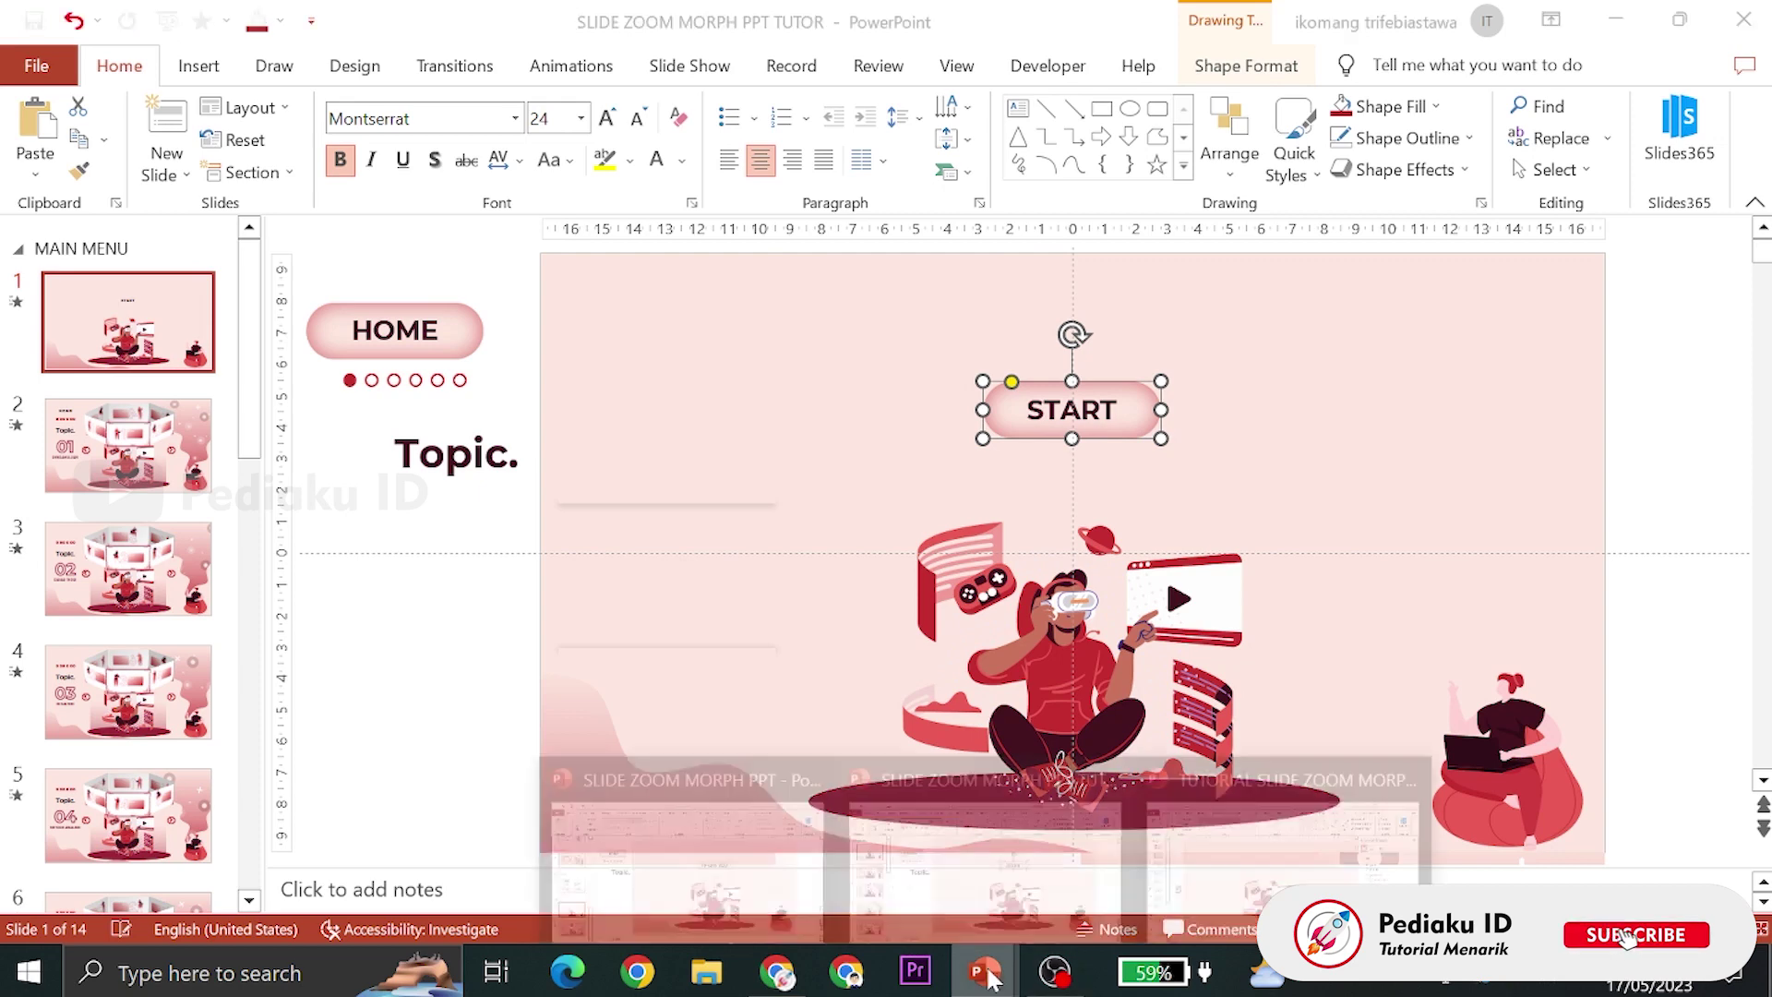
mouse_move(983, 972)
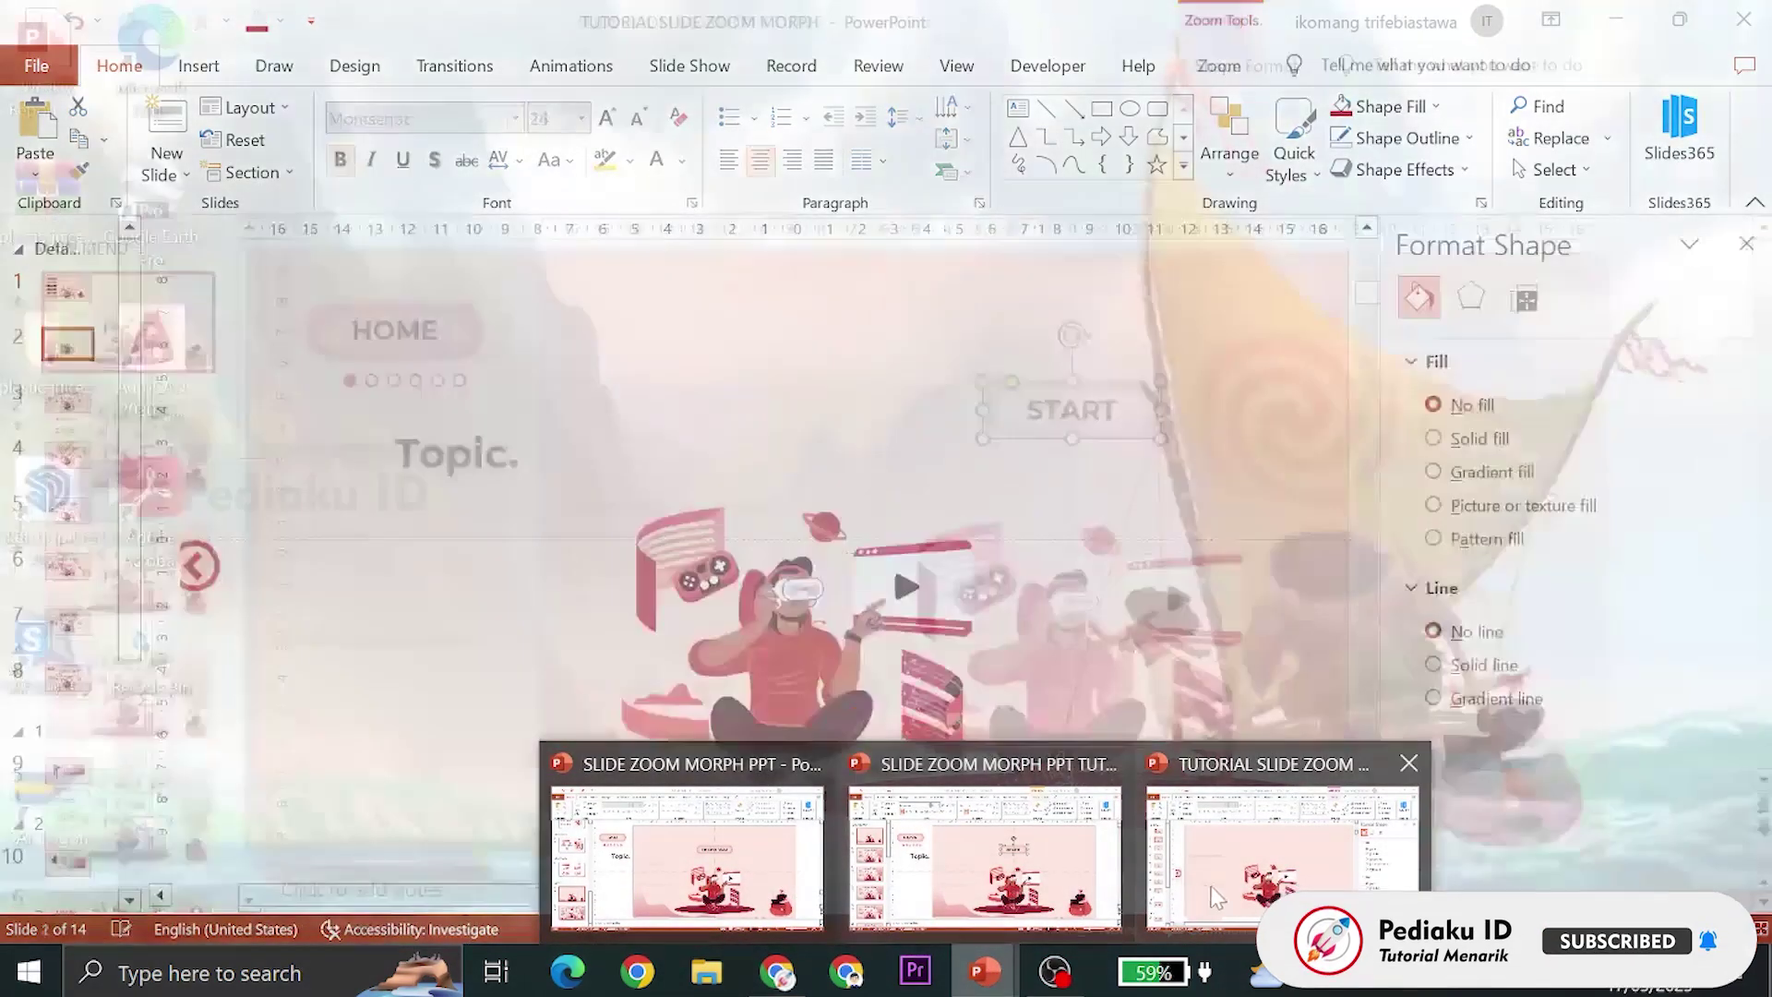
click(1235, 896)
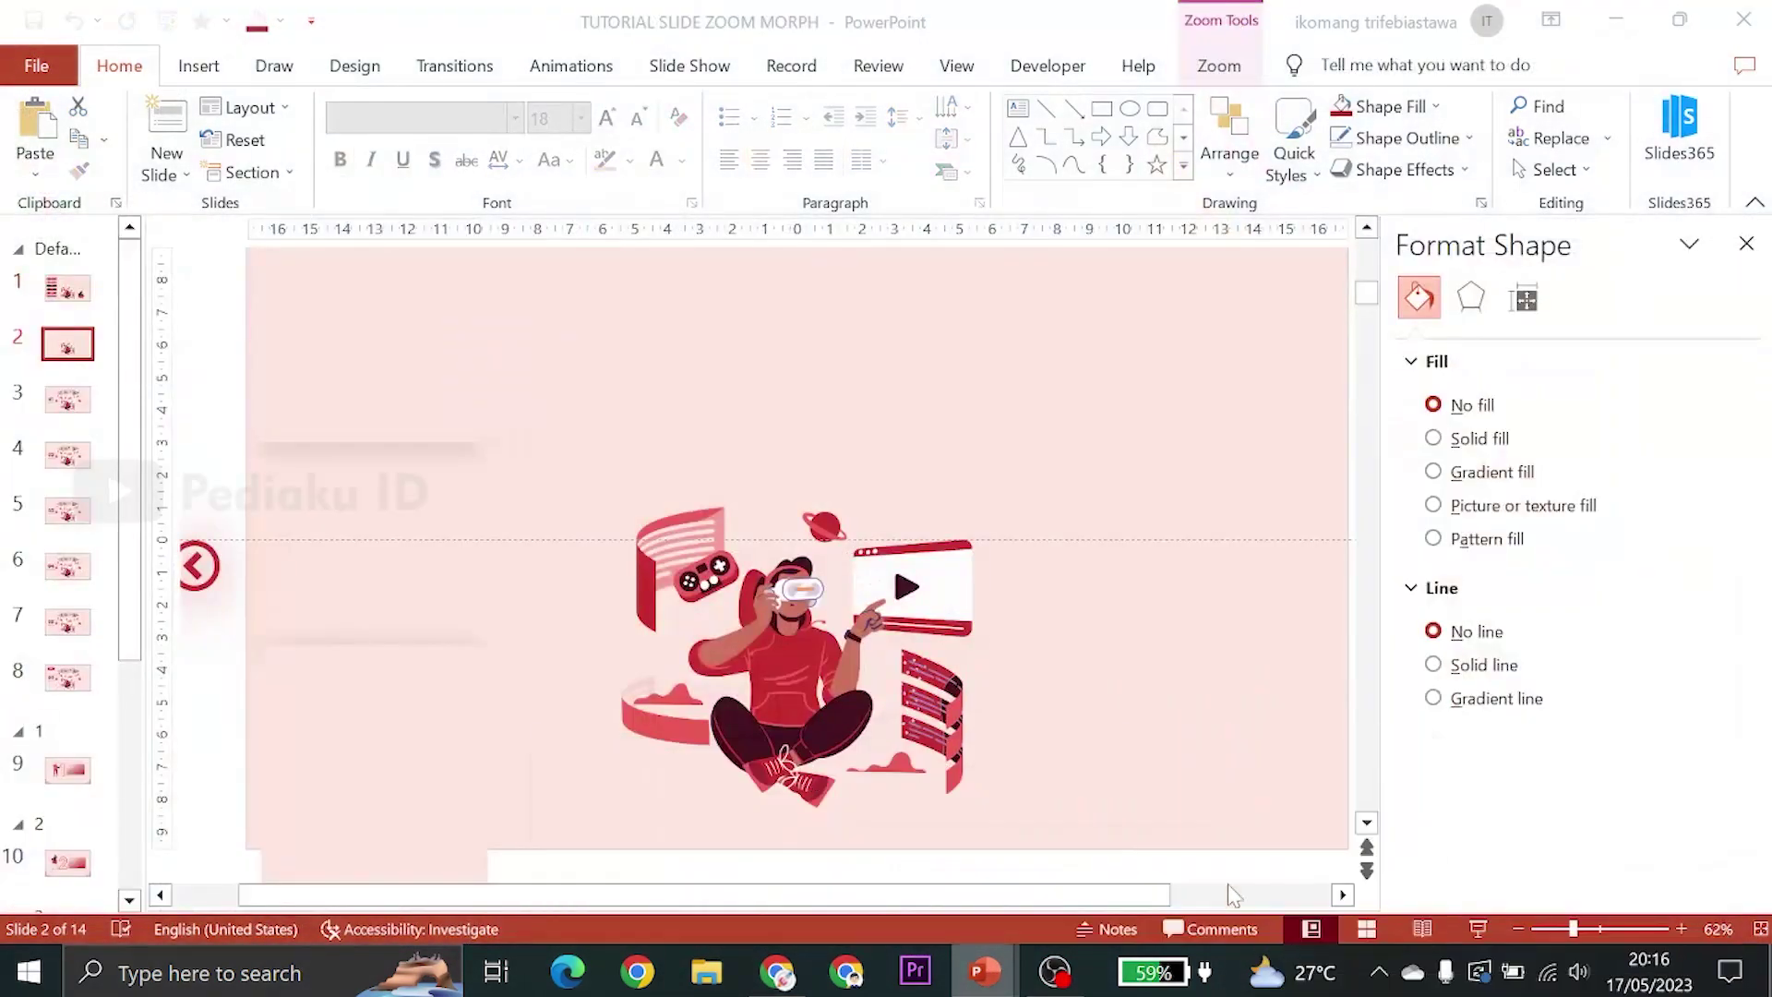
click(35, 167)
click(71, 245)
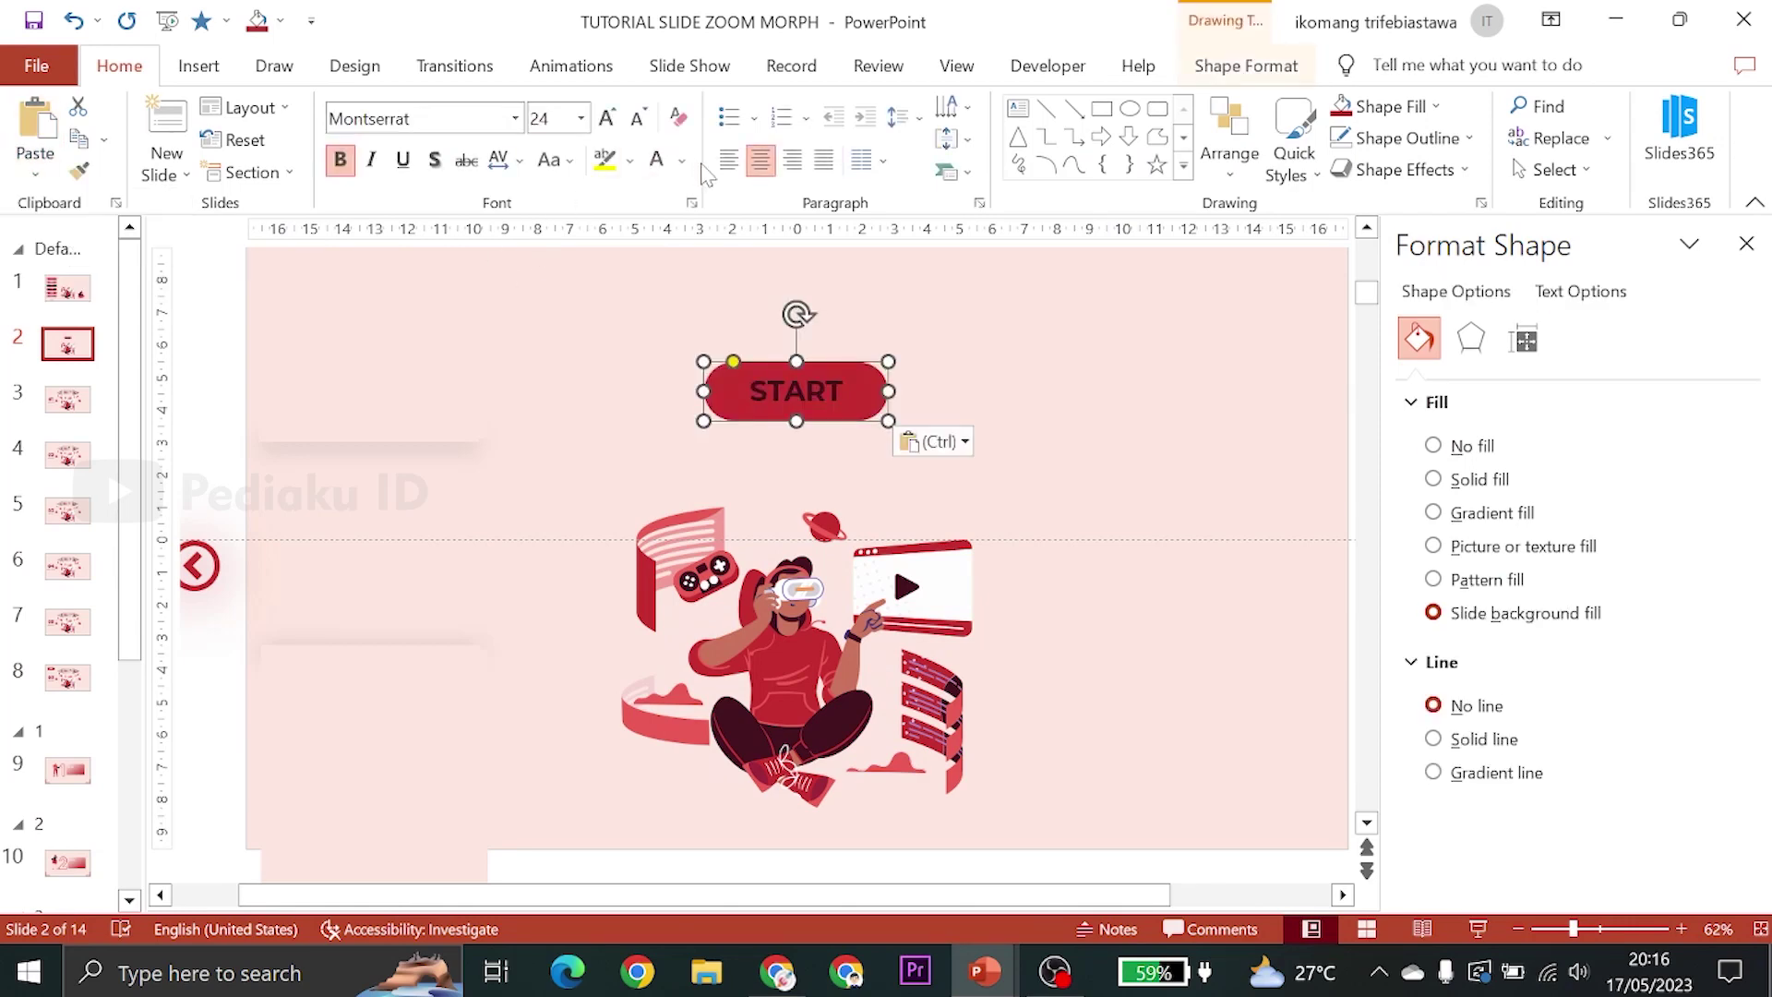
Give START a solid red fill and link it to Next Slide on click
click(660, 174)
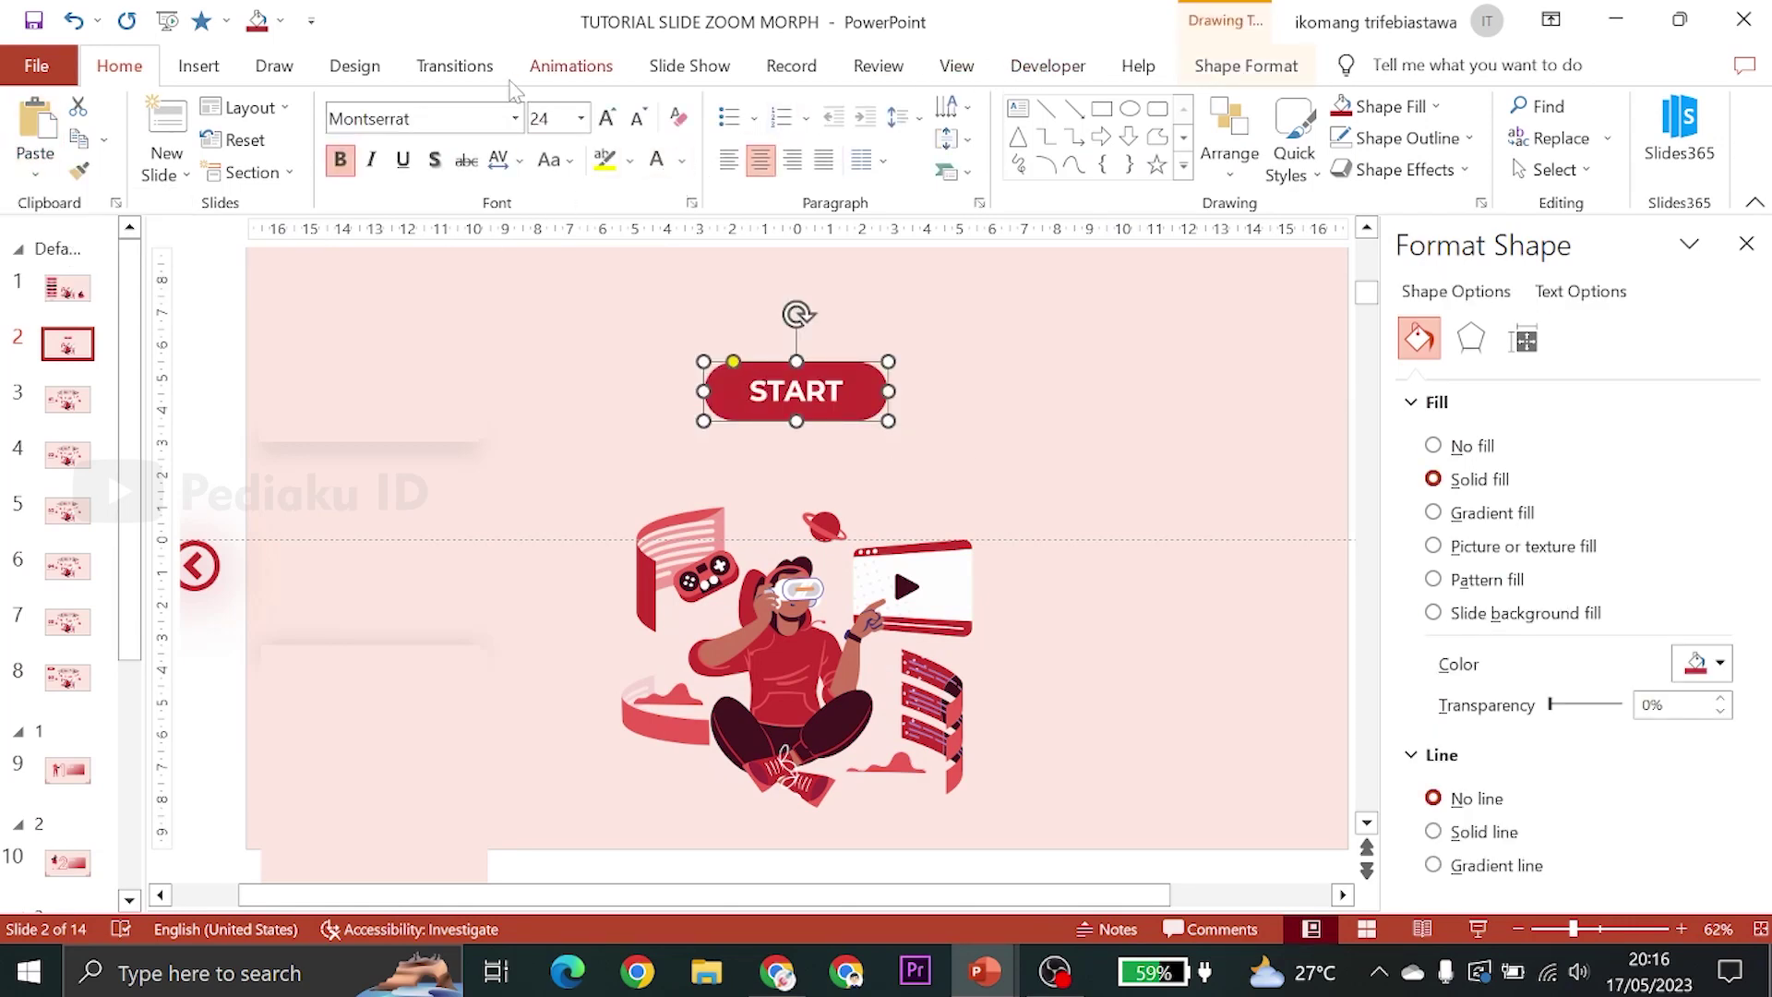
click(199, 66)
click(907, 129)
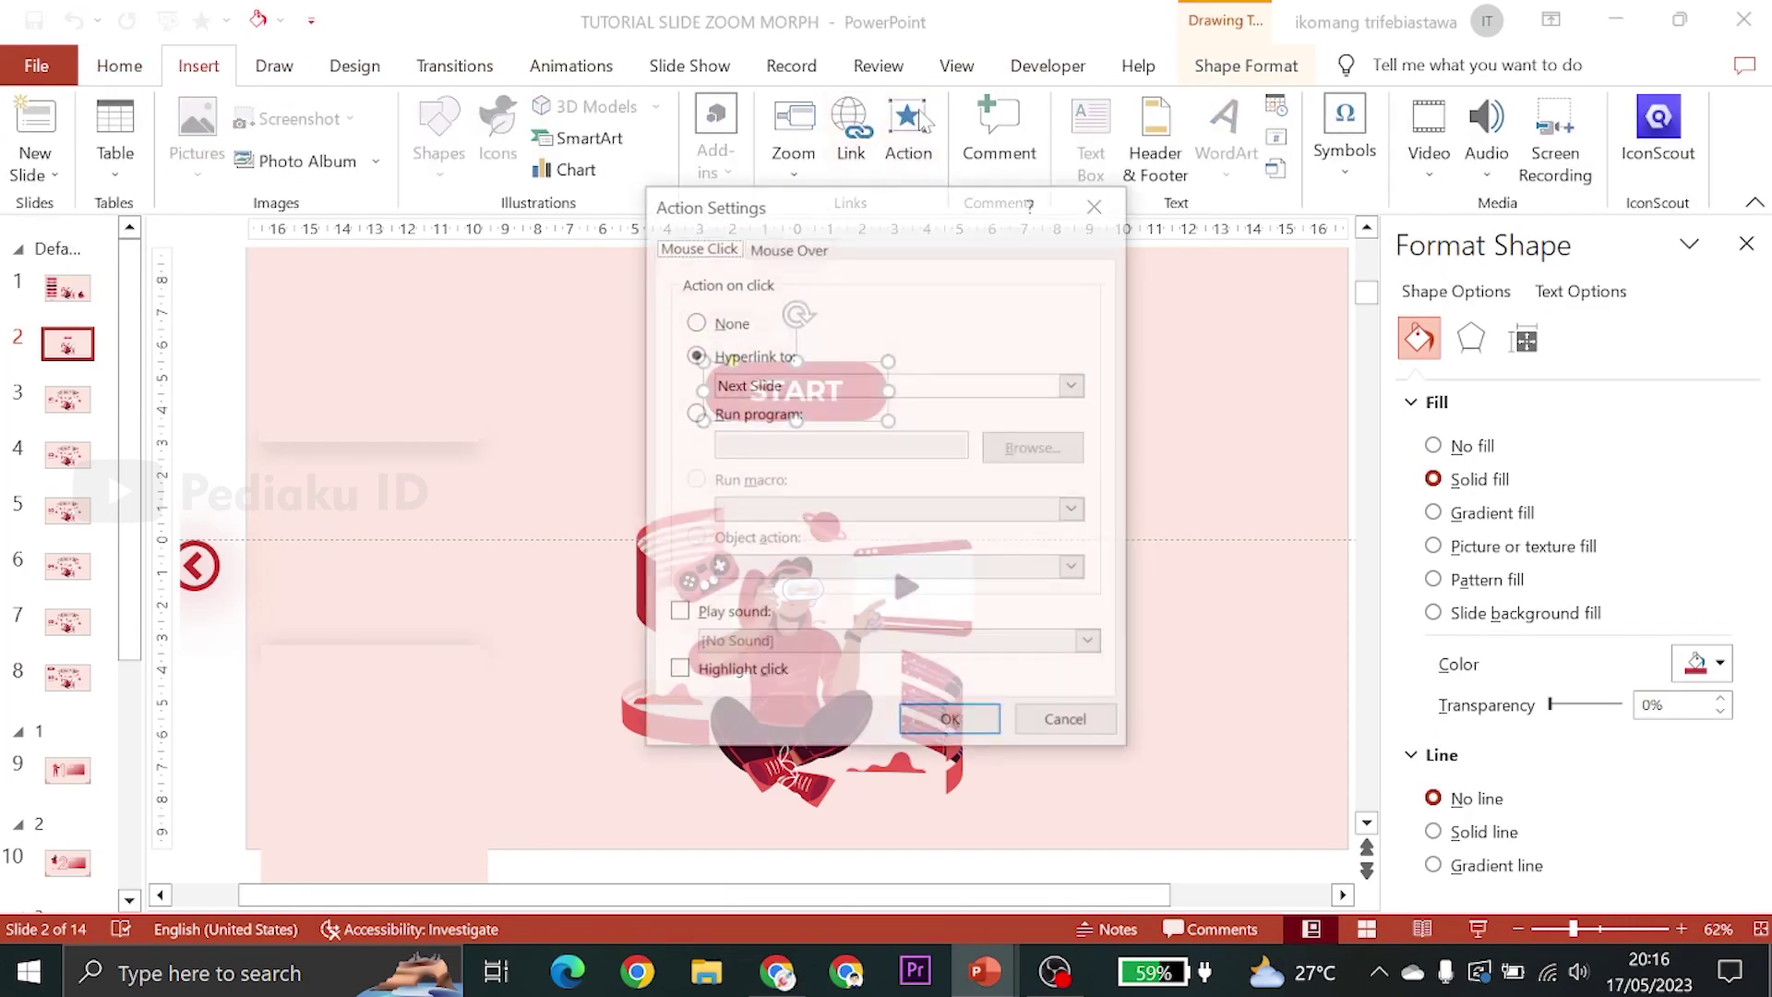
click(951, 723)
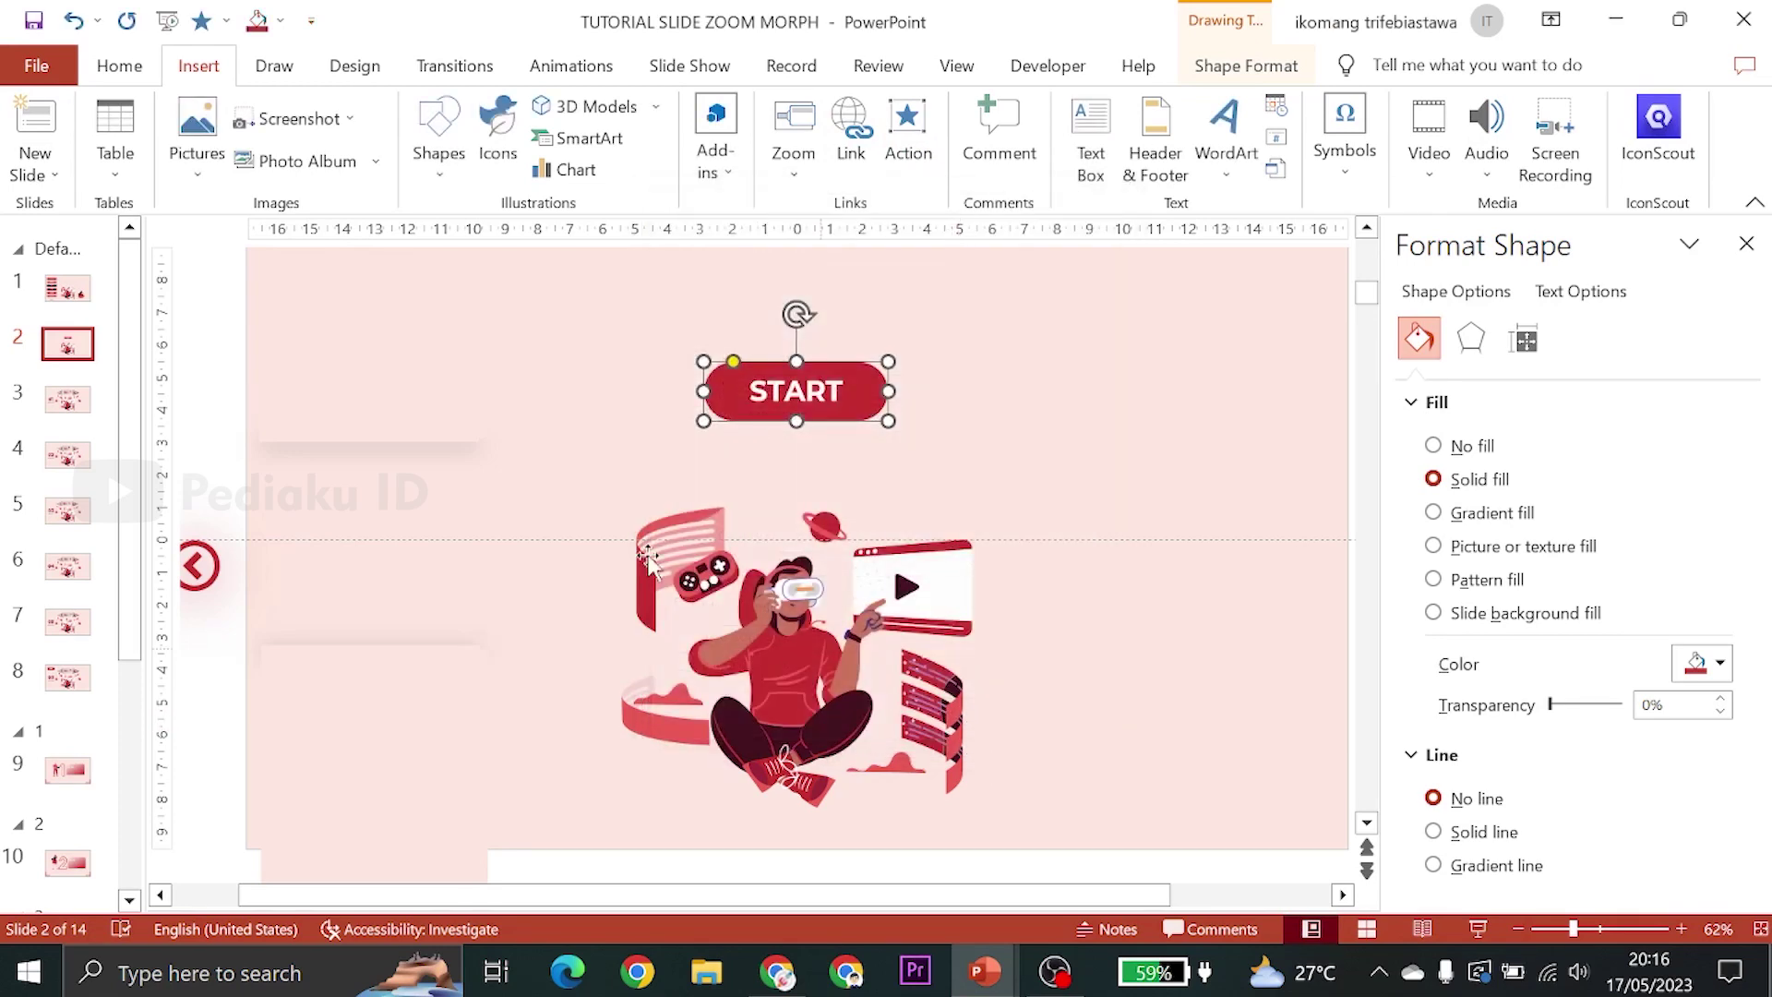
click(452, 74)
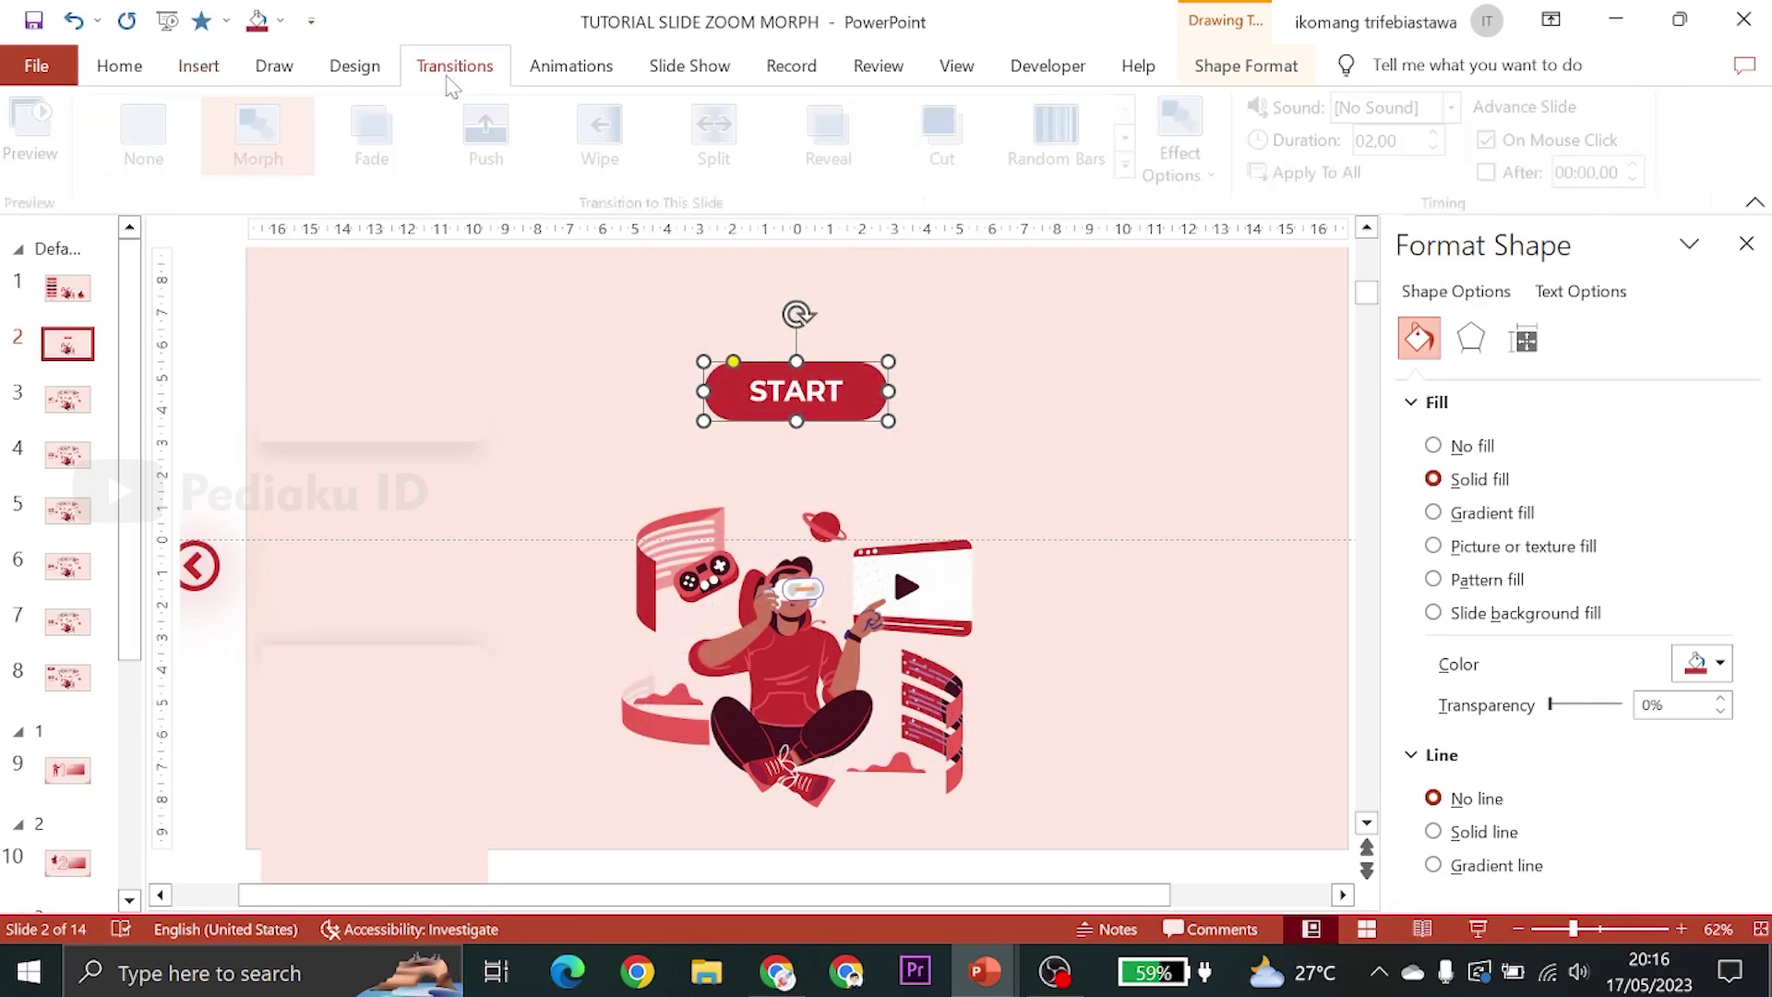
click(61, 292)
Delete the colour-swatch first slide and place a duplicate of the START slide after 06 KESIMPULAN
key(Delete)
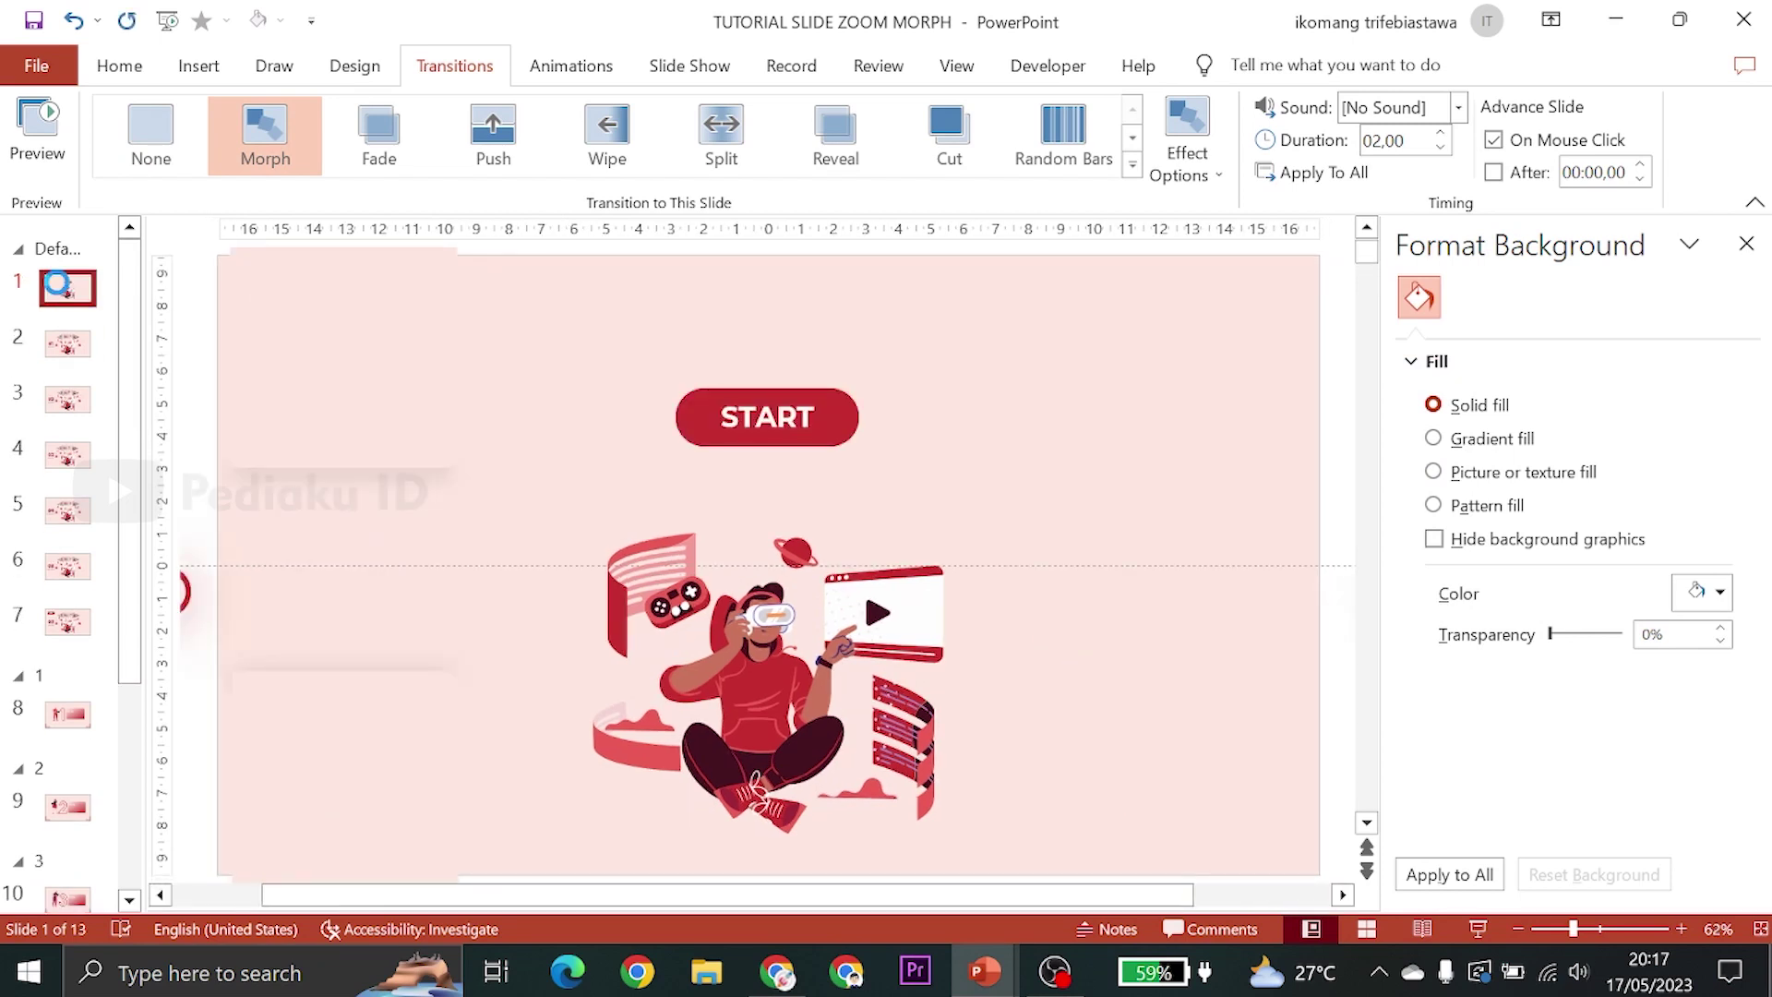
key(ctrl+d)
drag(67, 344, 73, 657)
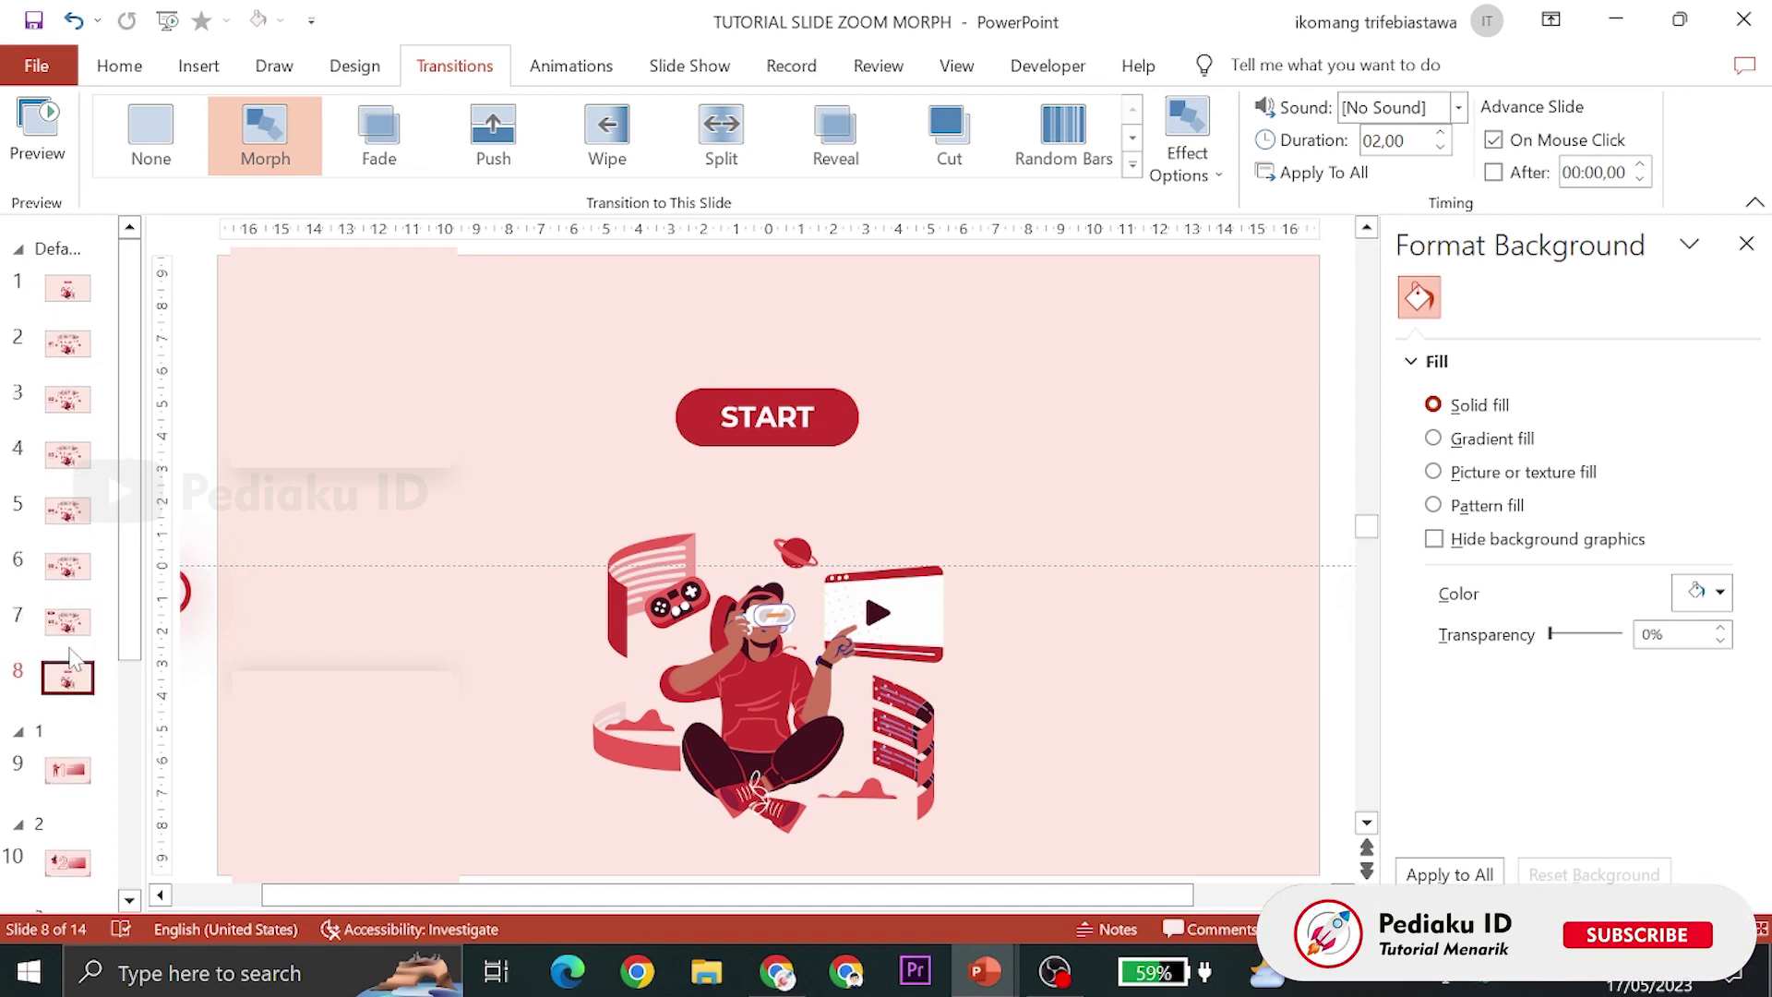
key(Up)
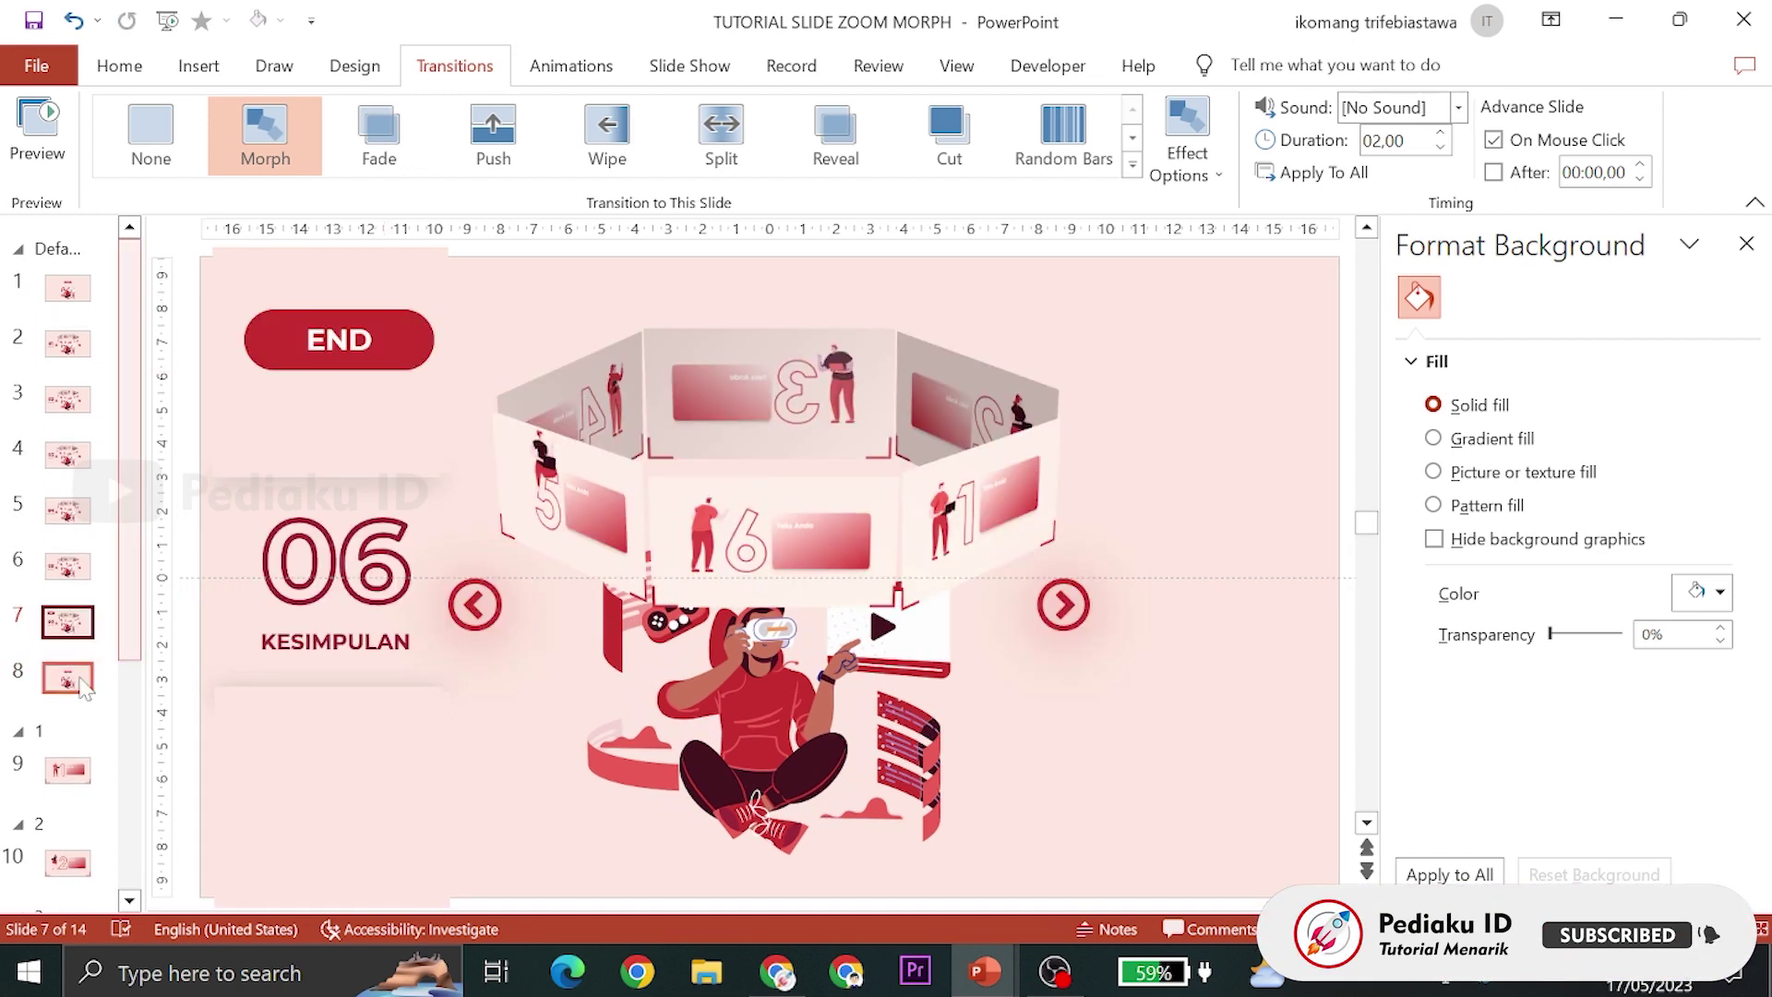
Relabel the copied slide's START button to 'Thankyou' and preview the morph transition
click(83, 688)
click(784, 434)
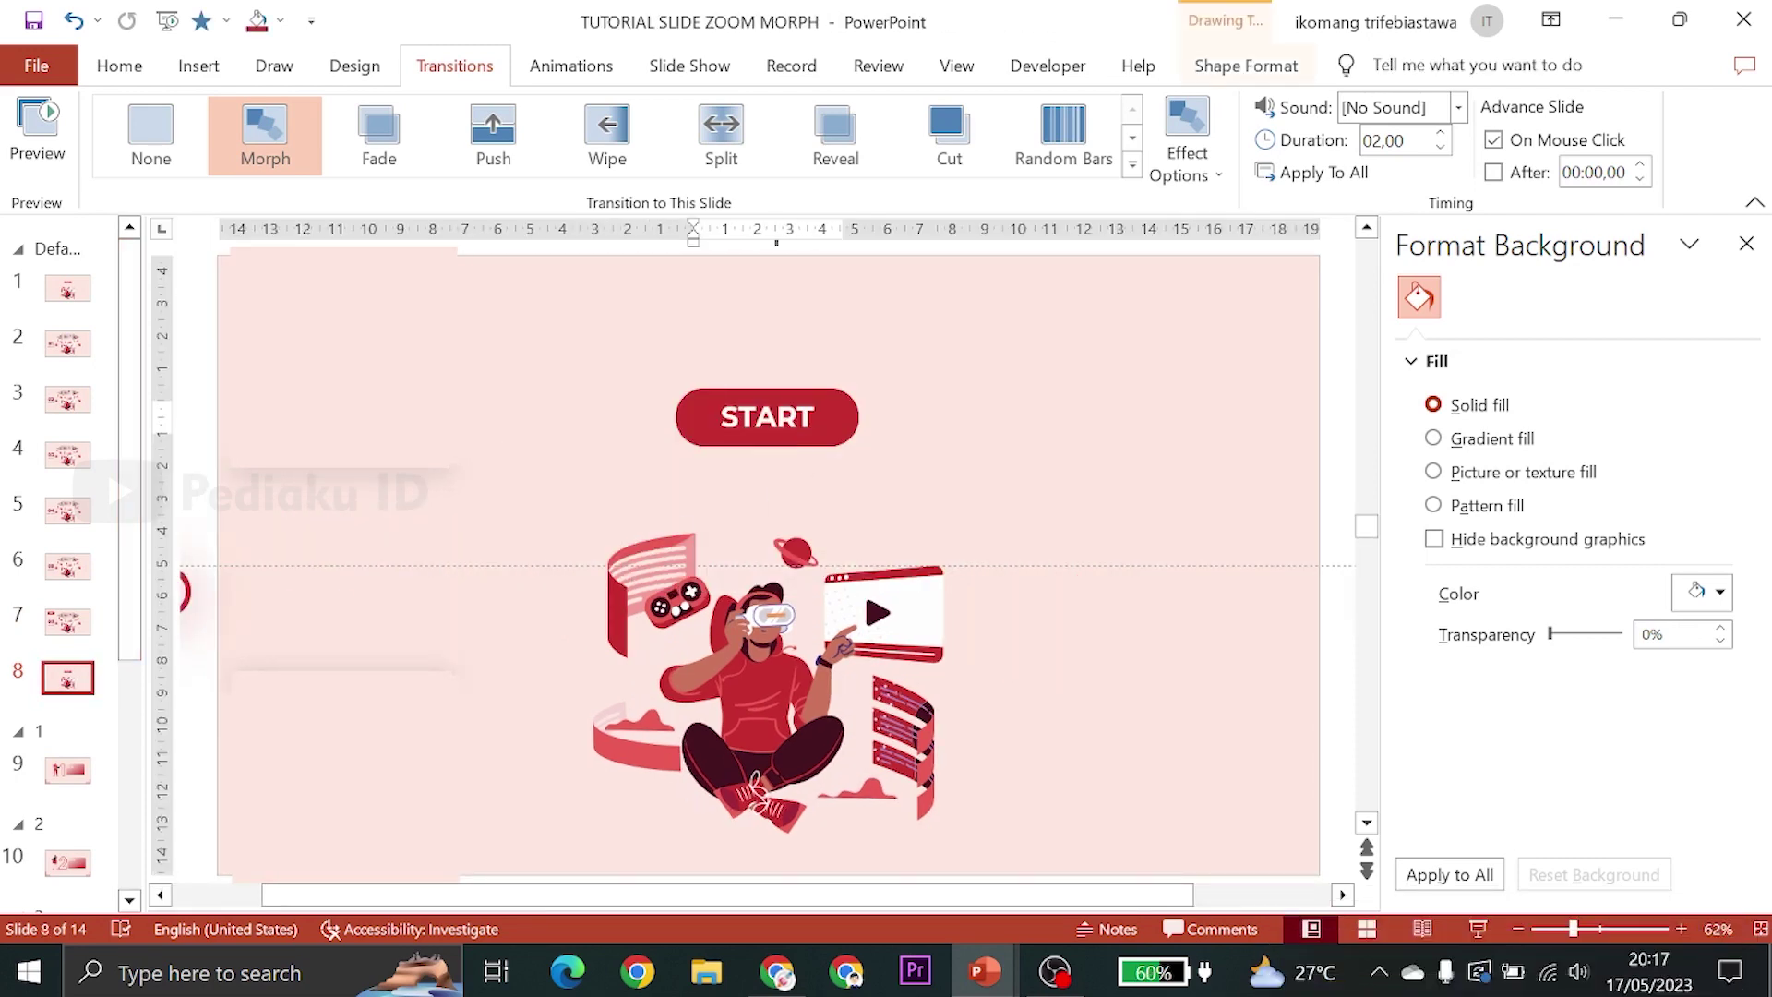
double_click(780, 432)
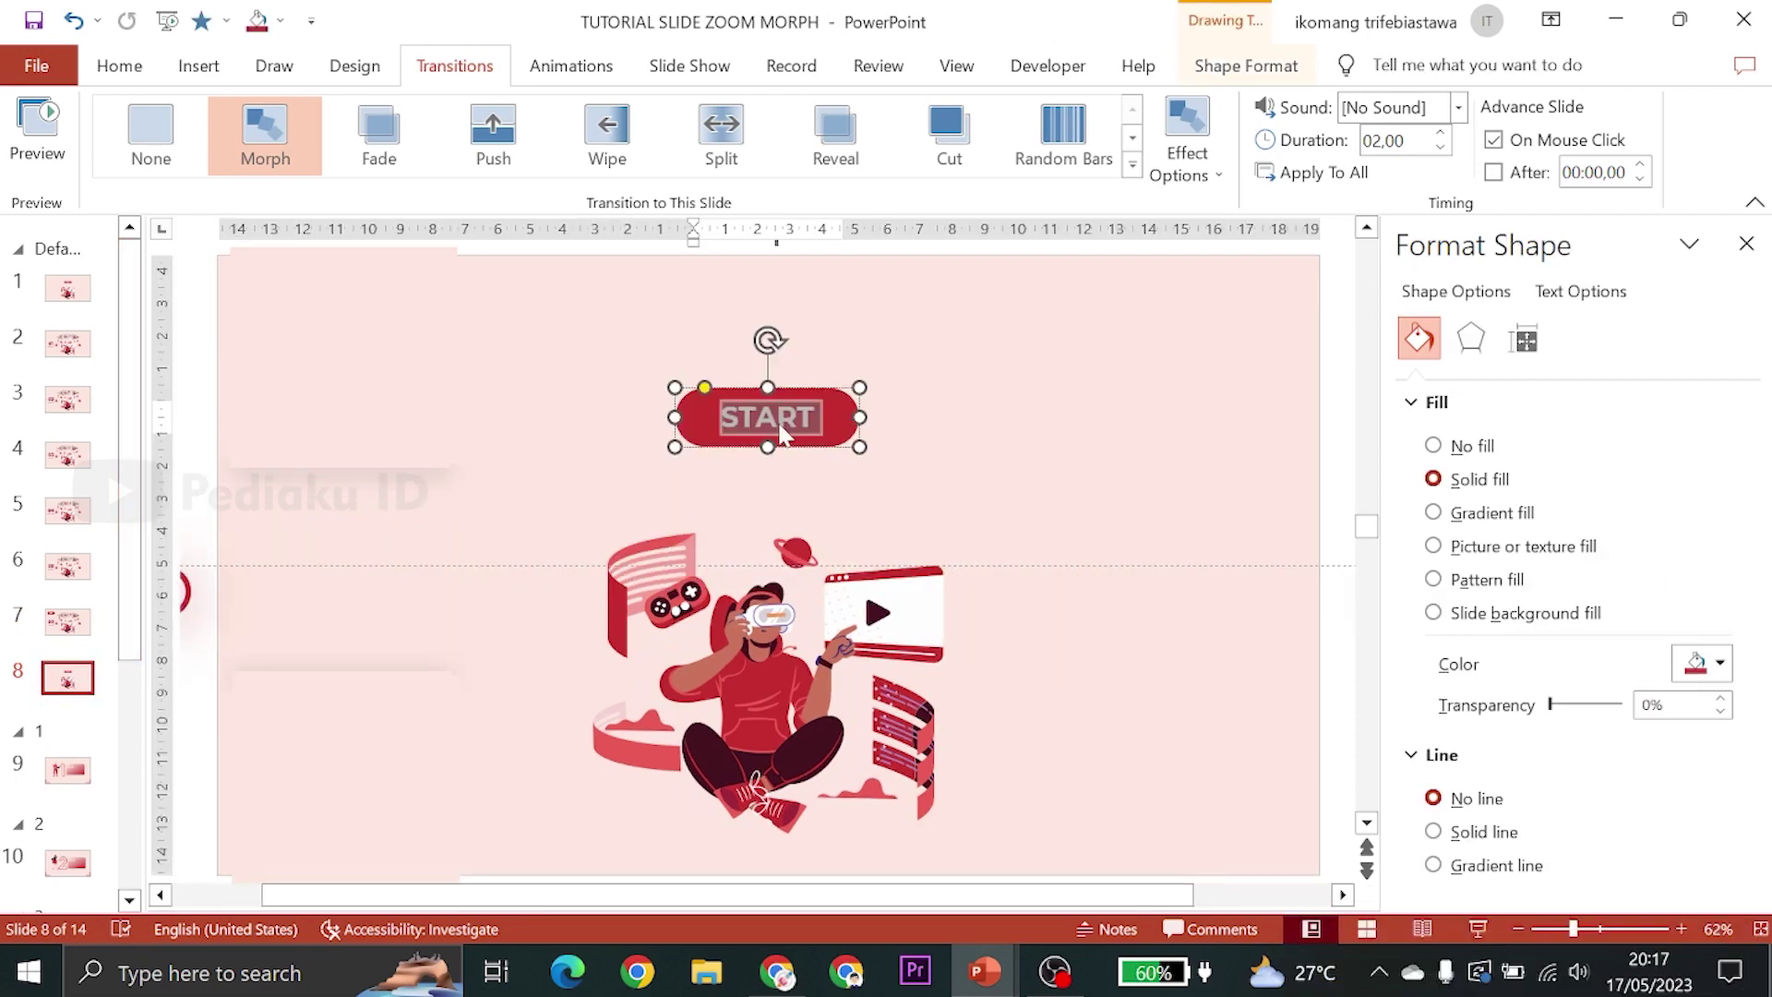
text(Thank)
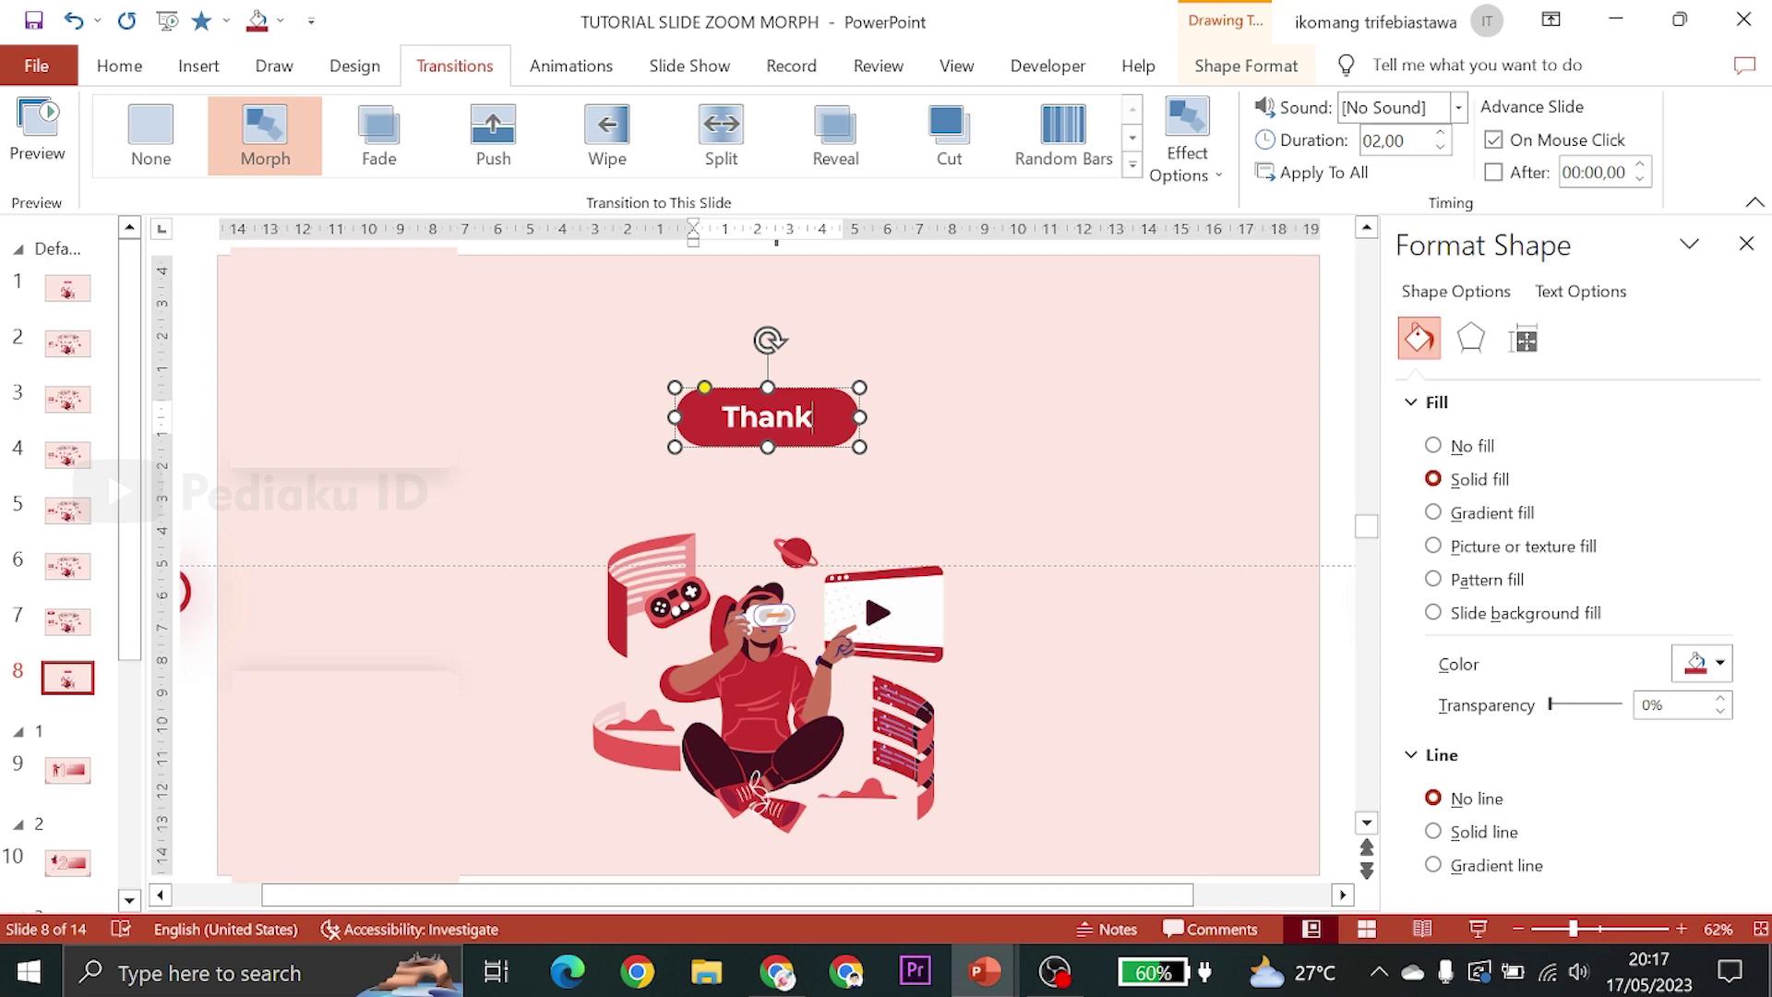
text(you)
click(1038, 427)
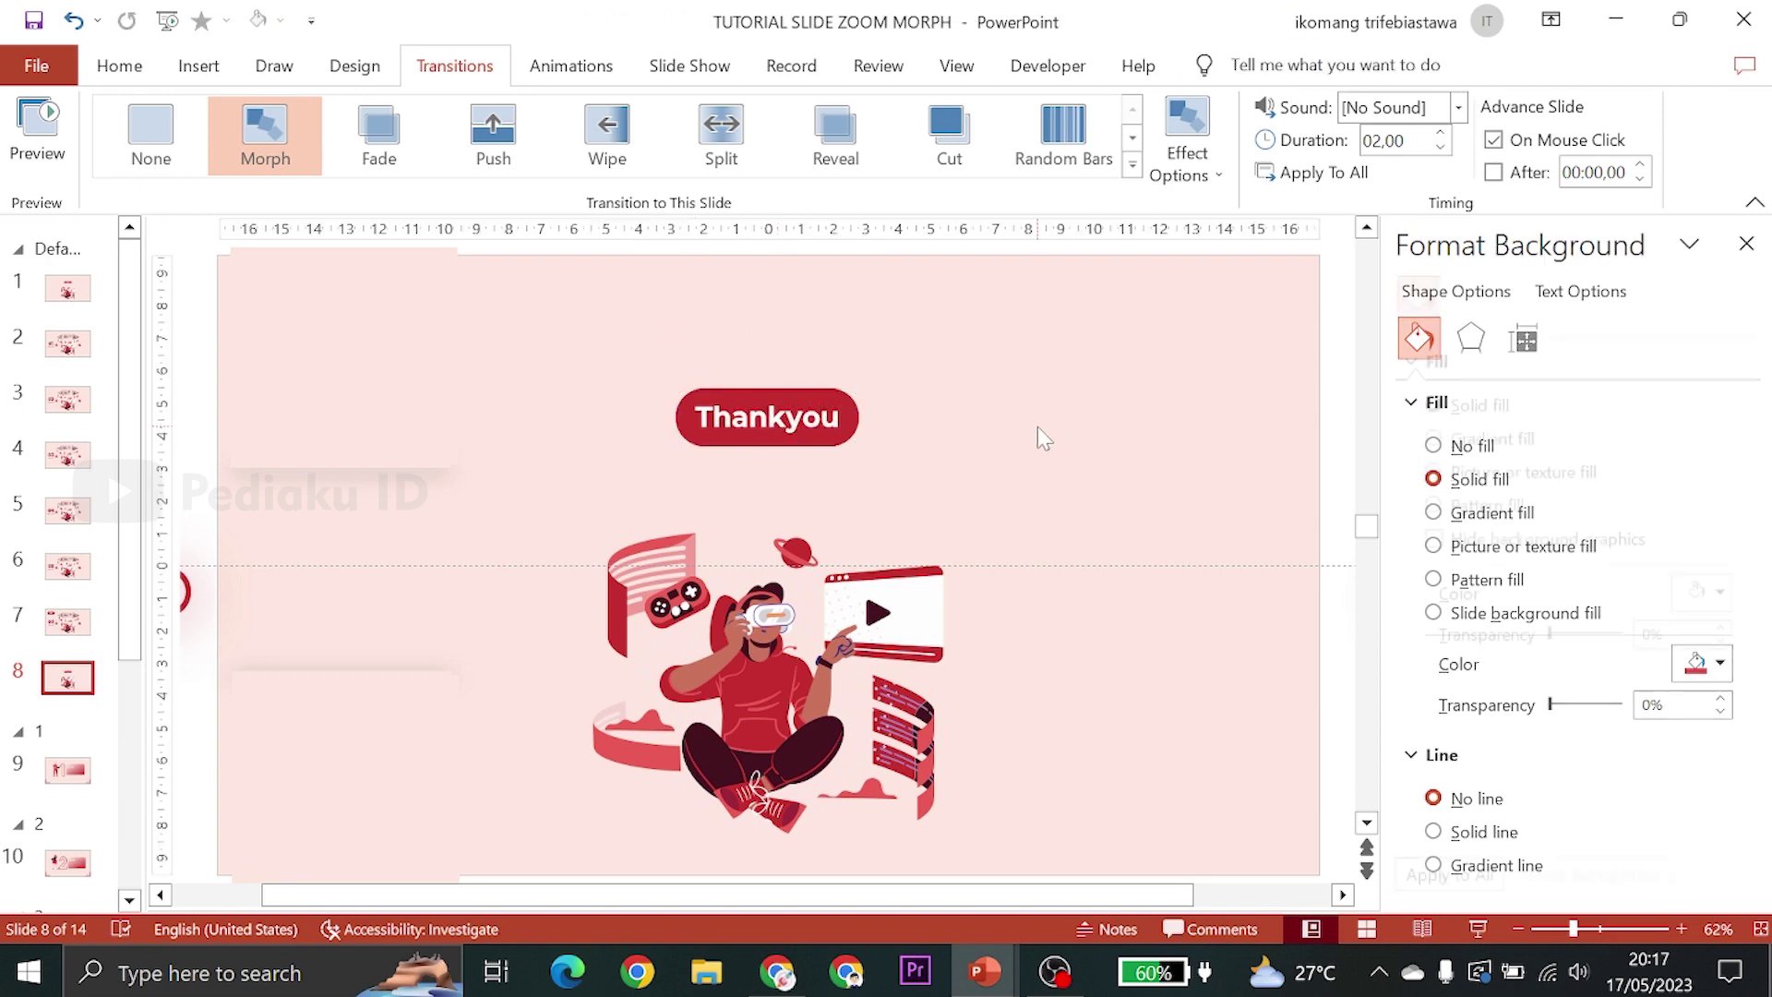
click(37, 130)
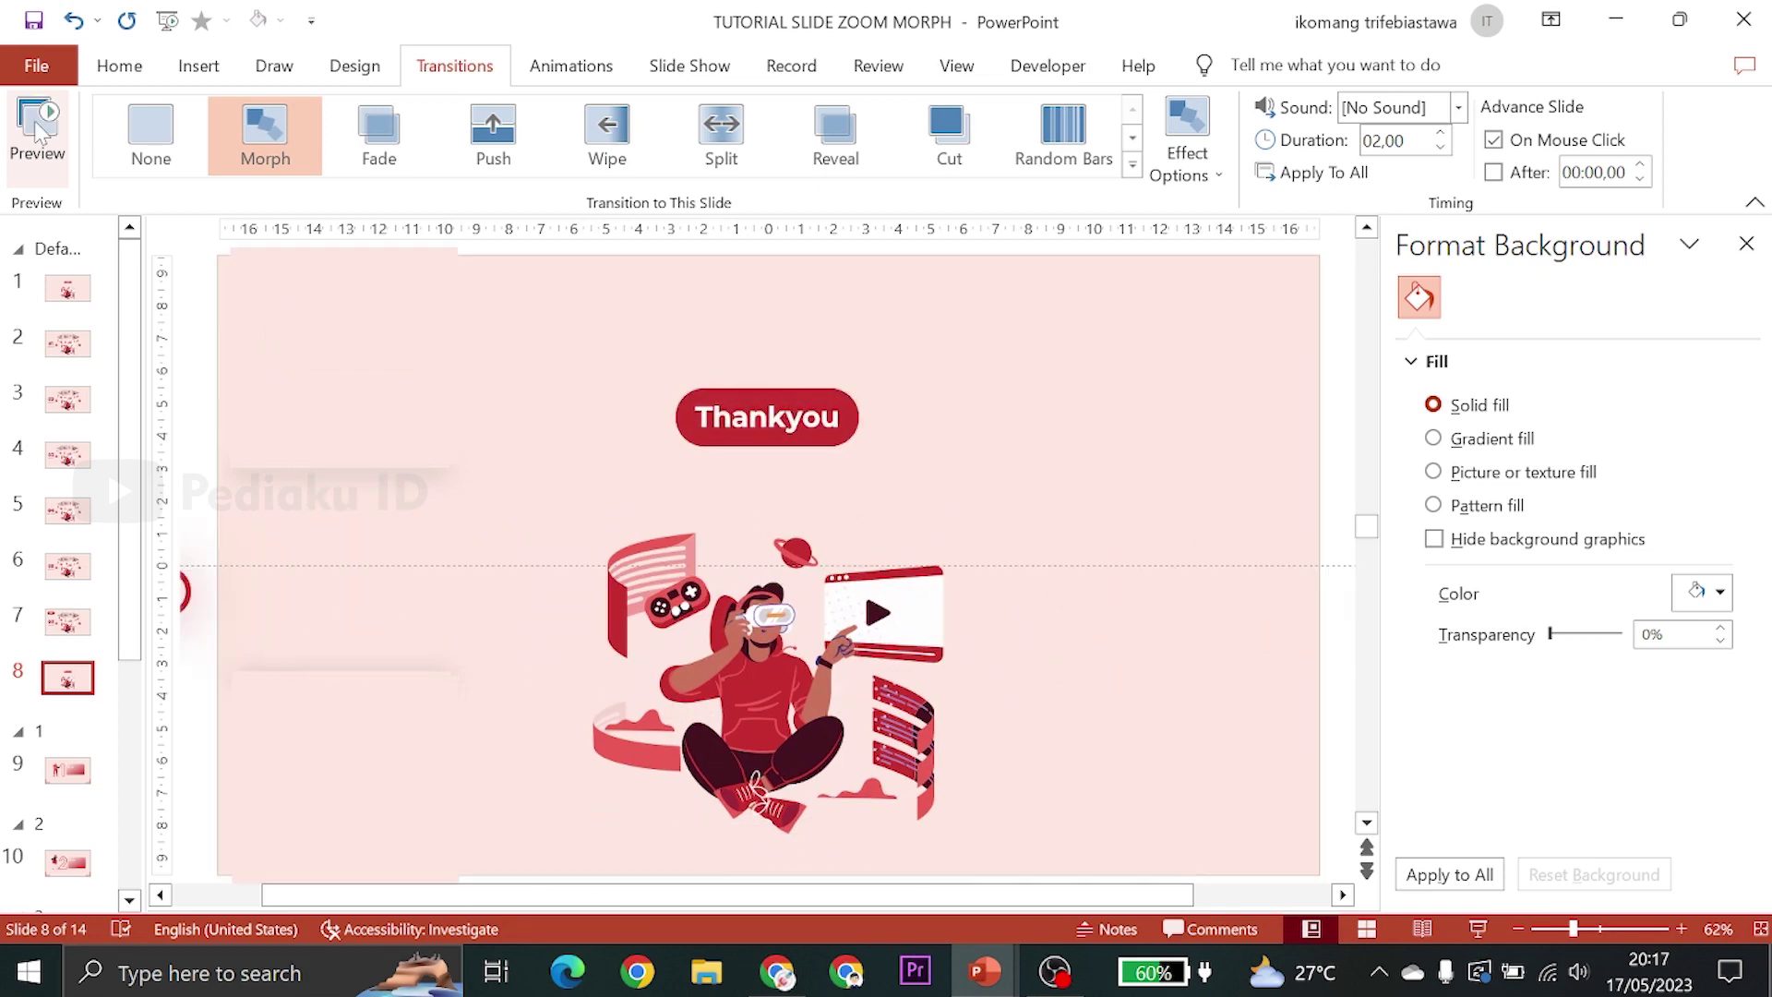
Replay the morph preview, return to the START slide and save the deck as TUTORIAL SLIDE ZOOM MORPH.pptx
click(37, 129)
click(66, 303)
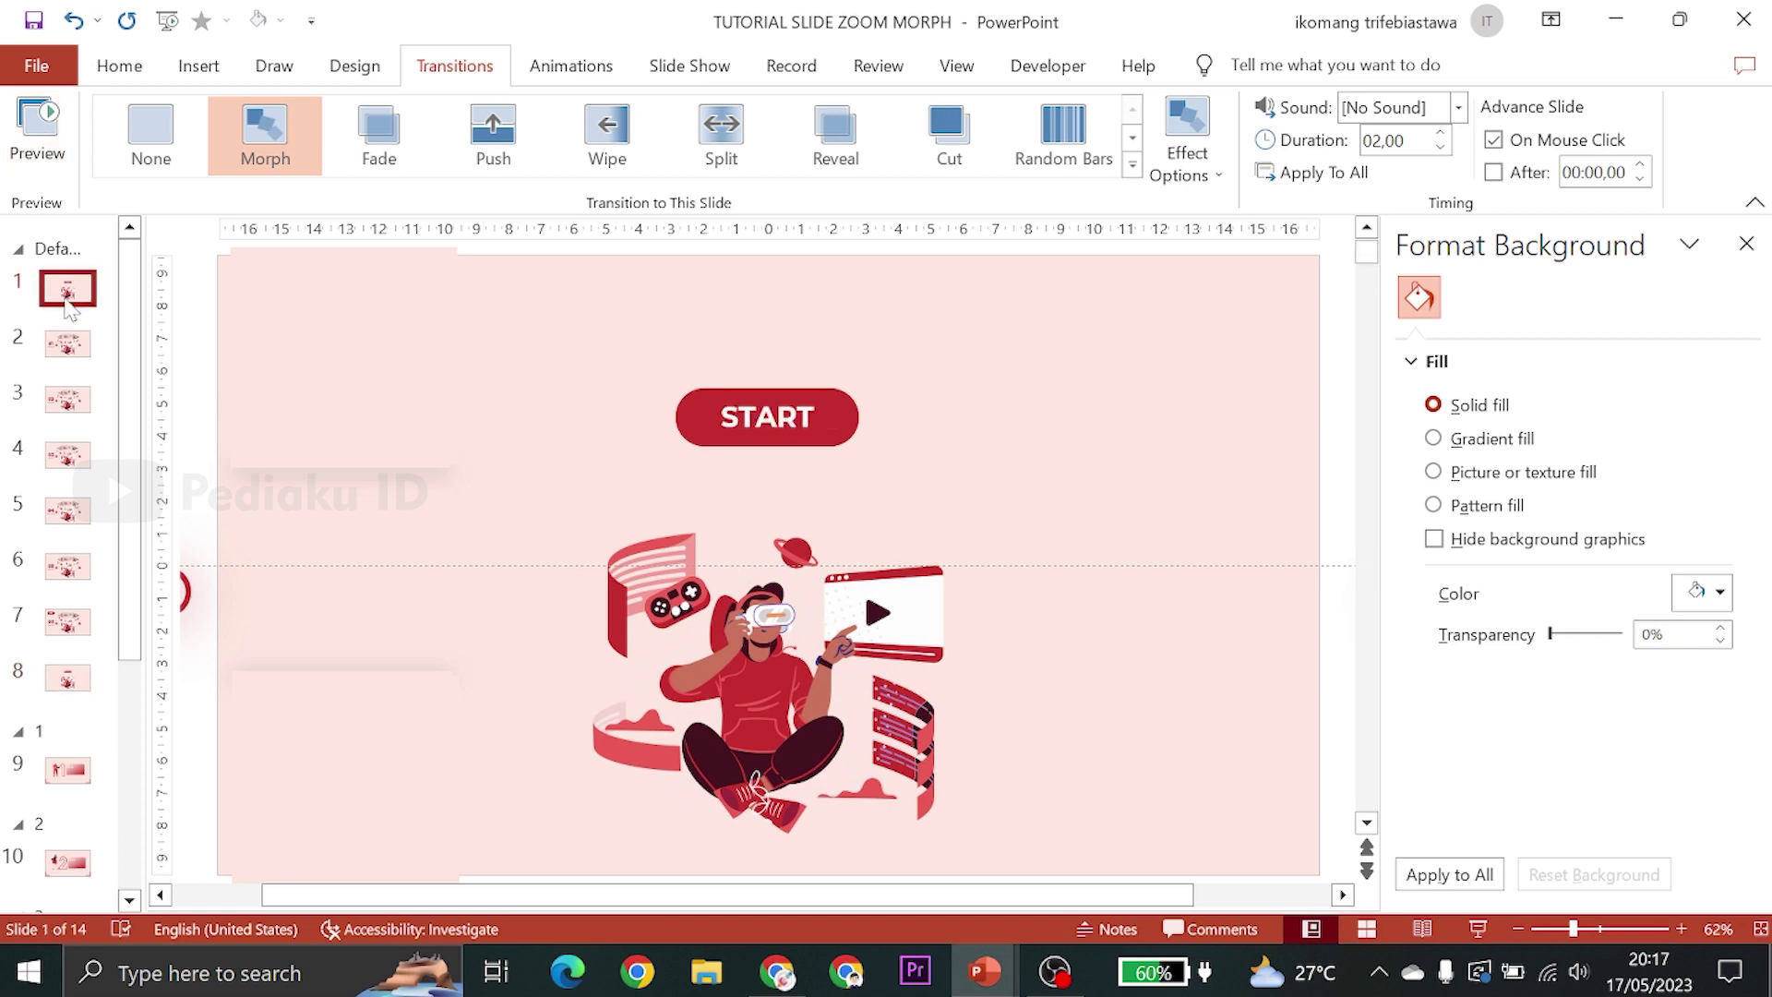
key(ctrl+s)
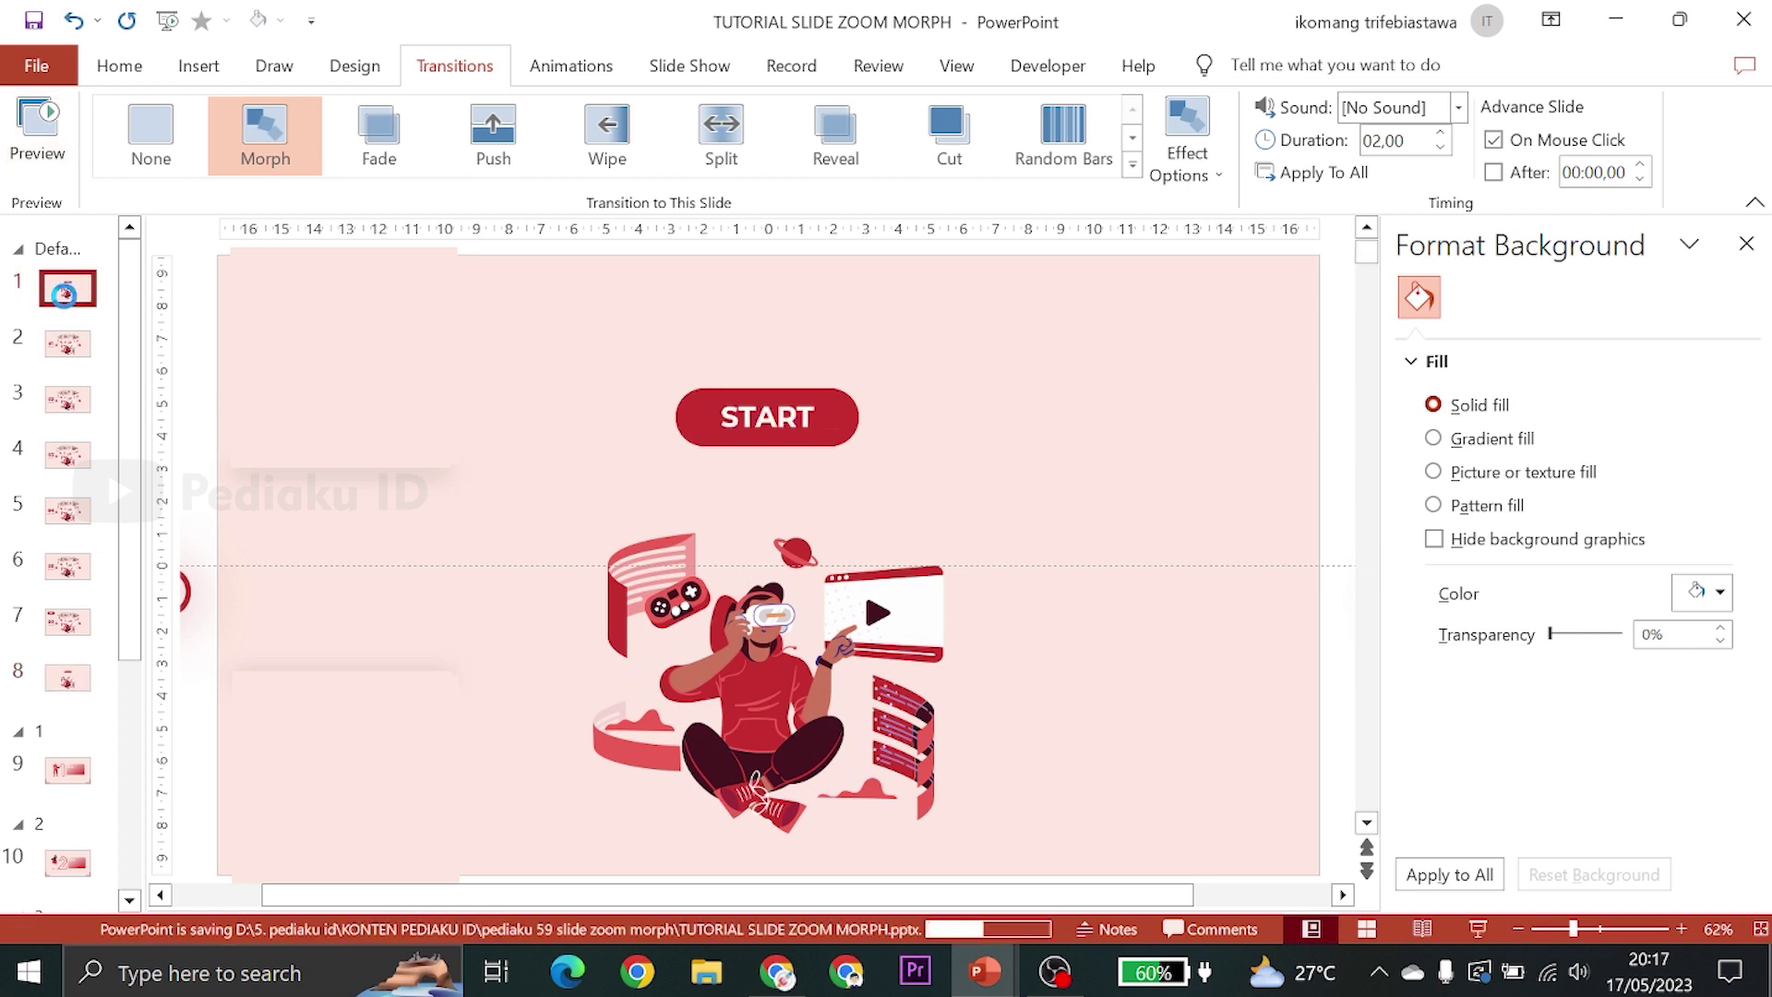
Turn on Zoom Transition for the section zoom on slide 6
click(69, 566)
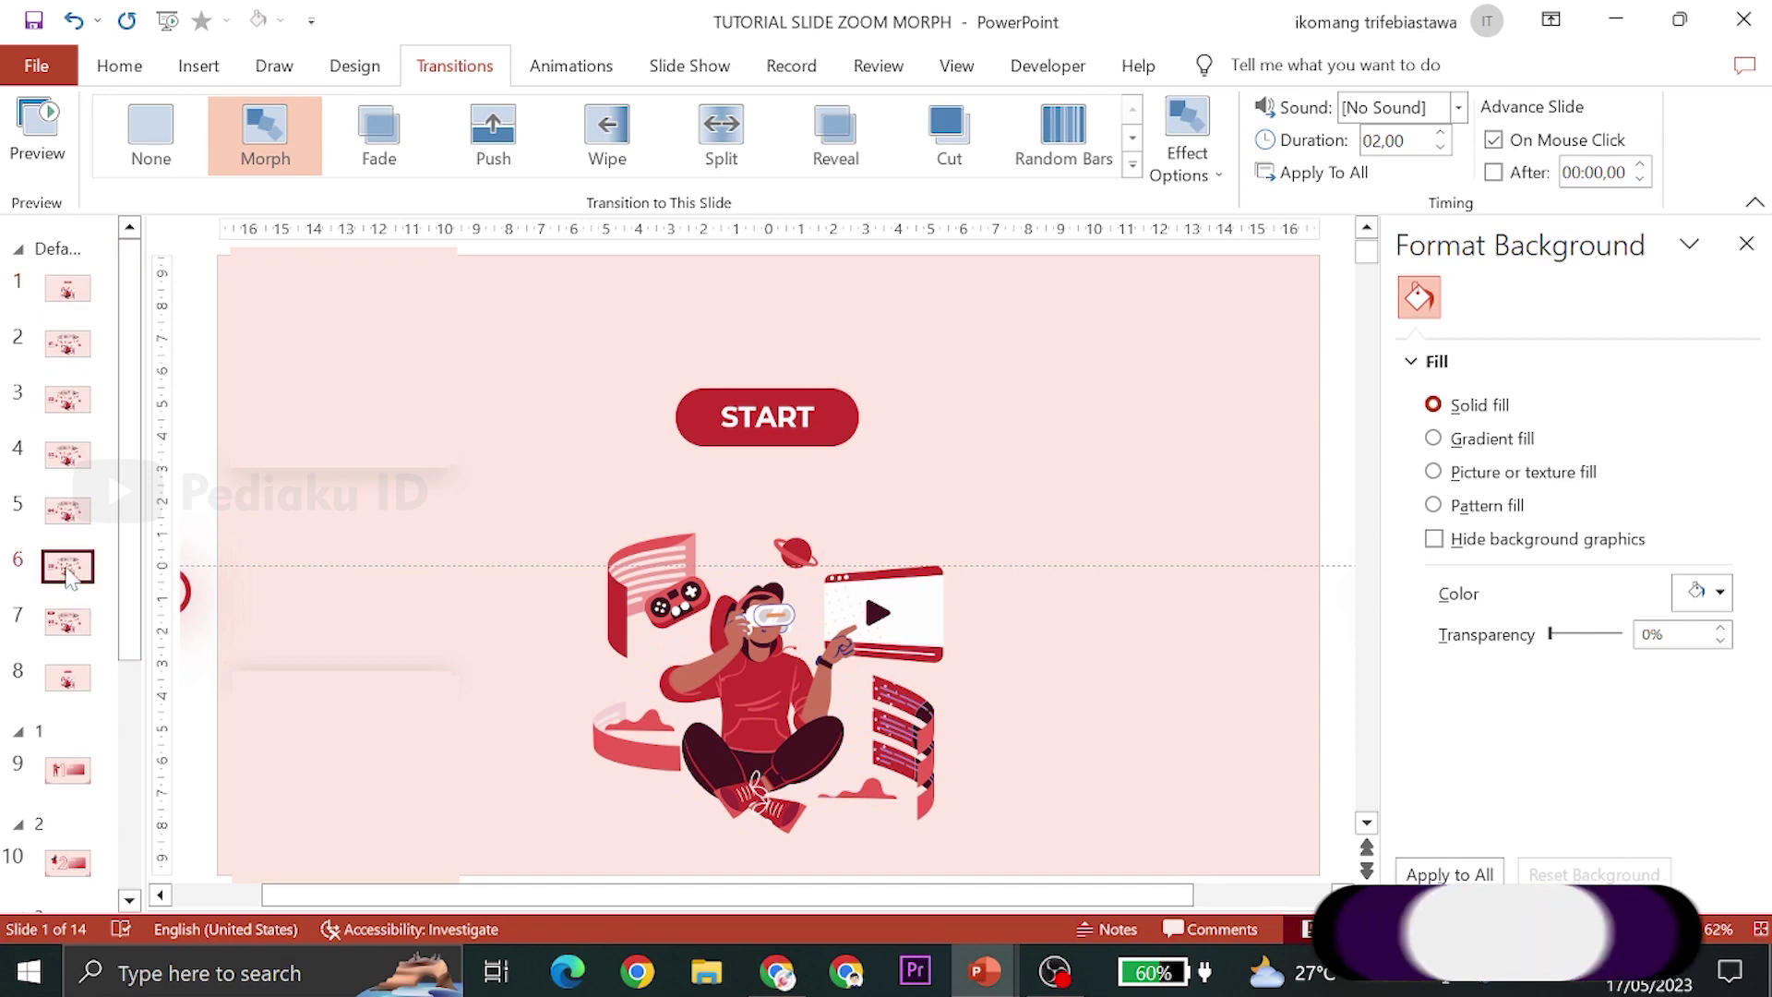
click(772, 535)
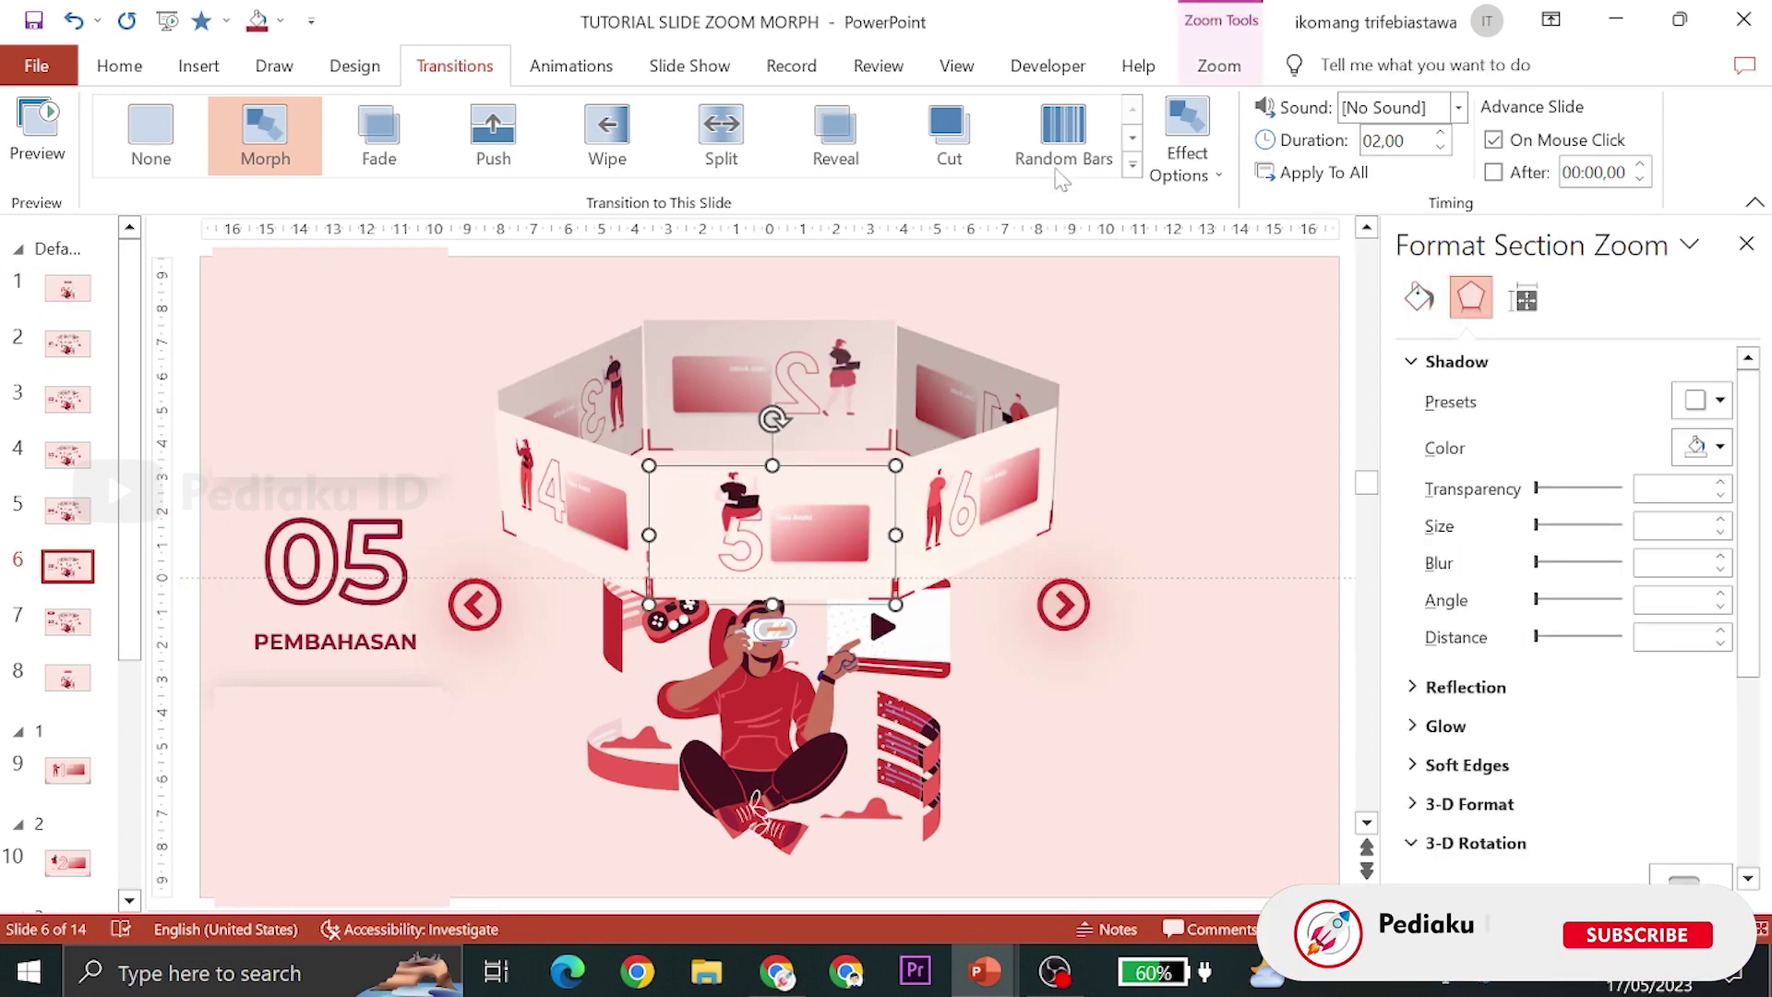
click(1235, 74)
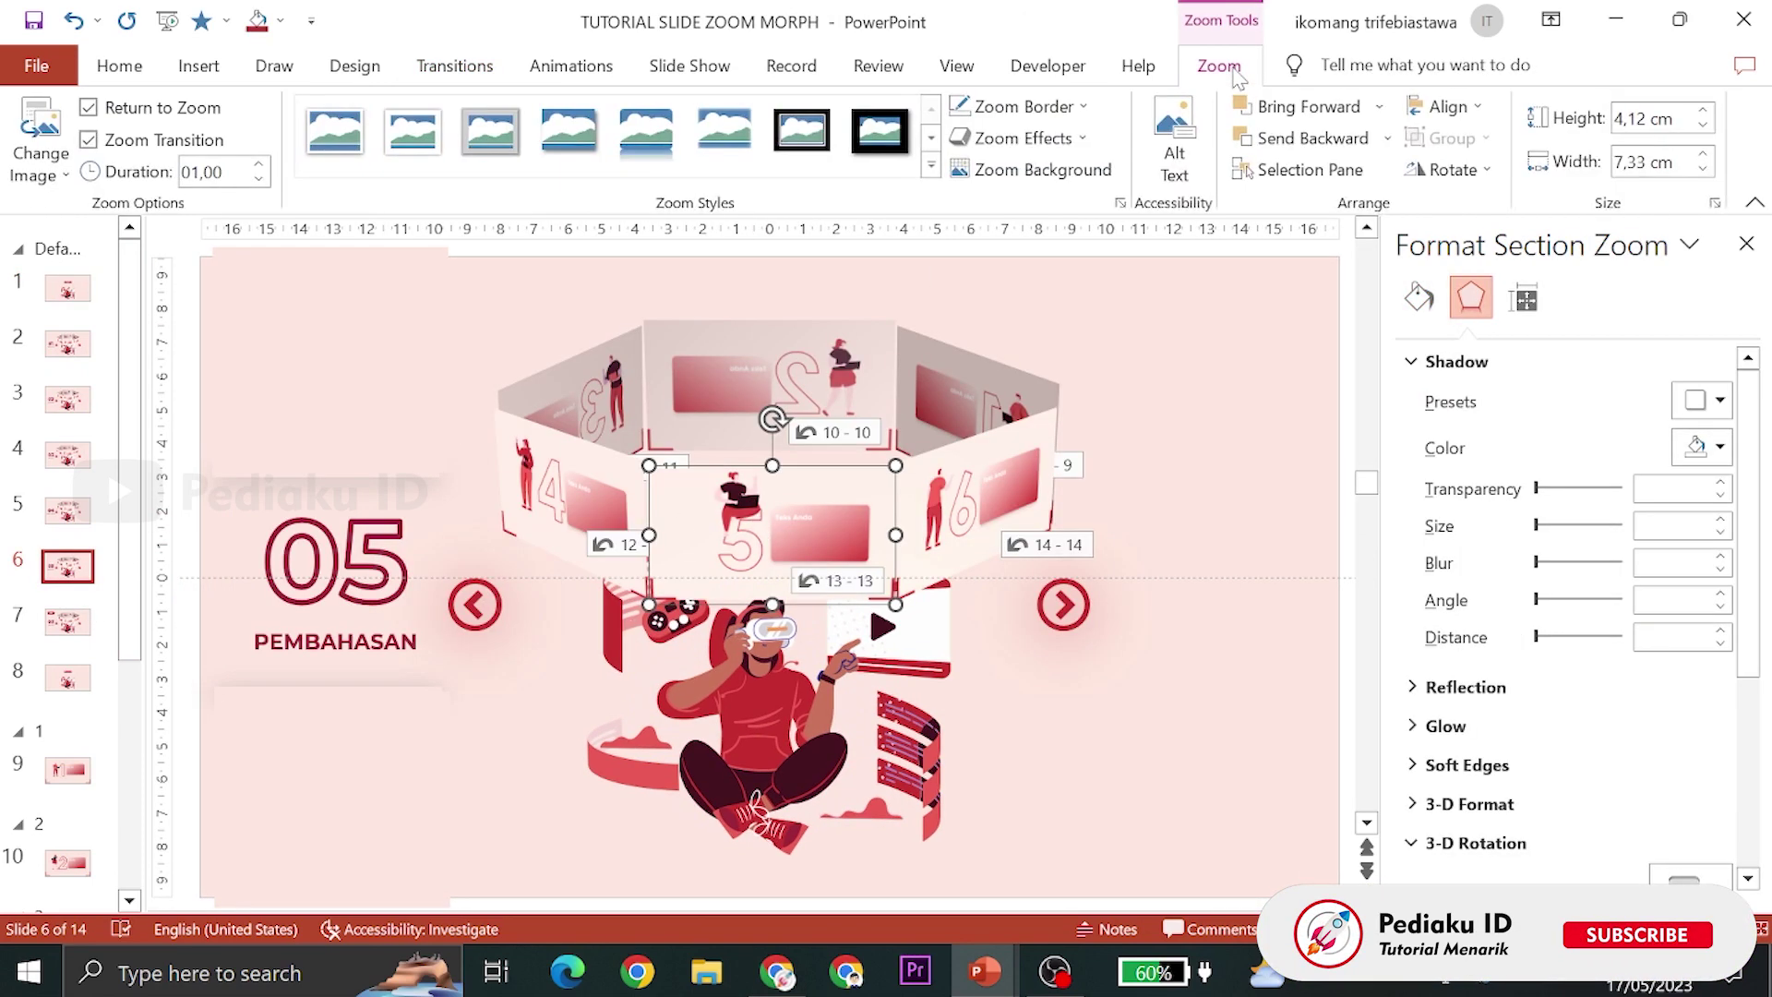
click(88, 140)
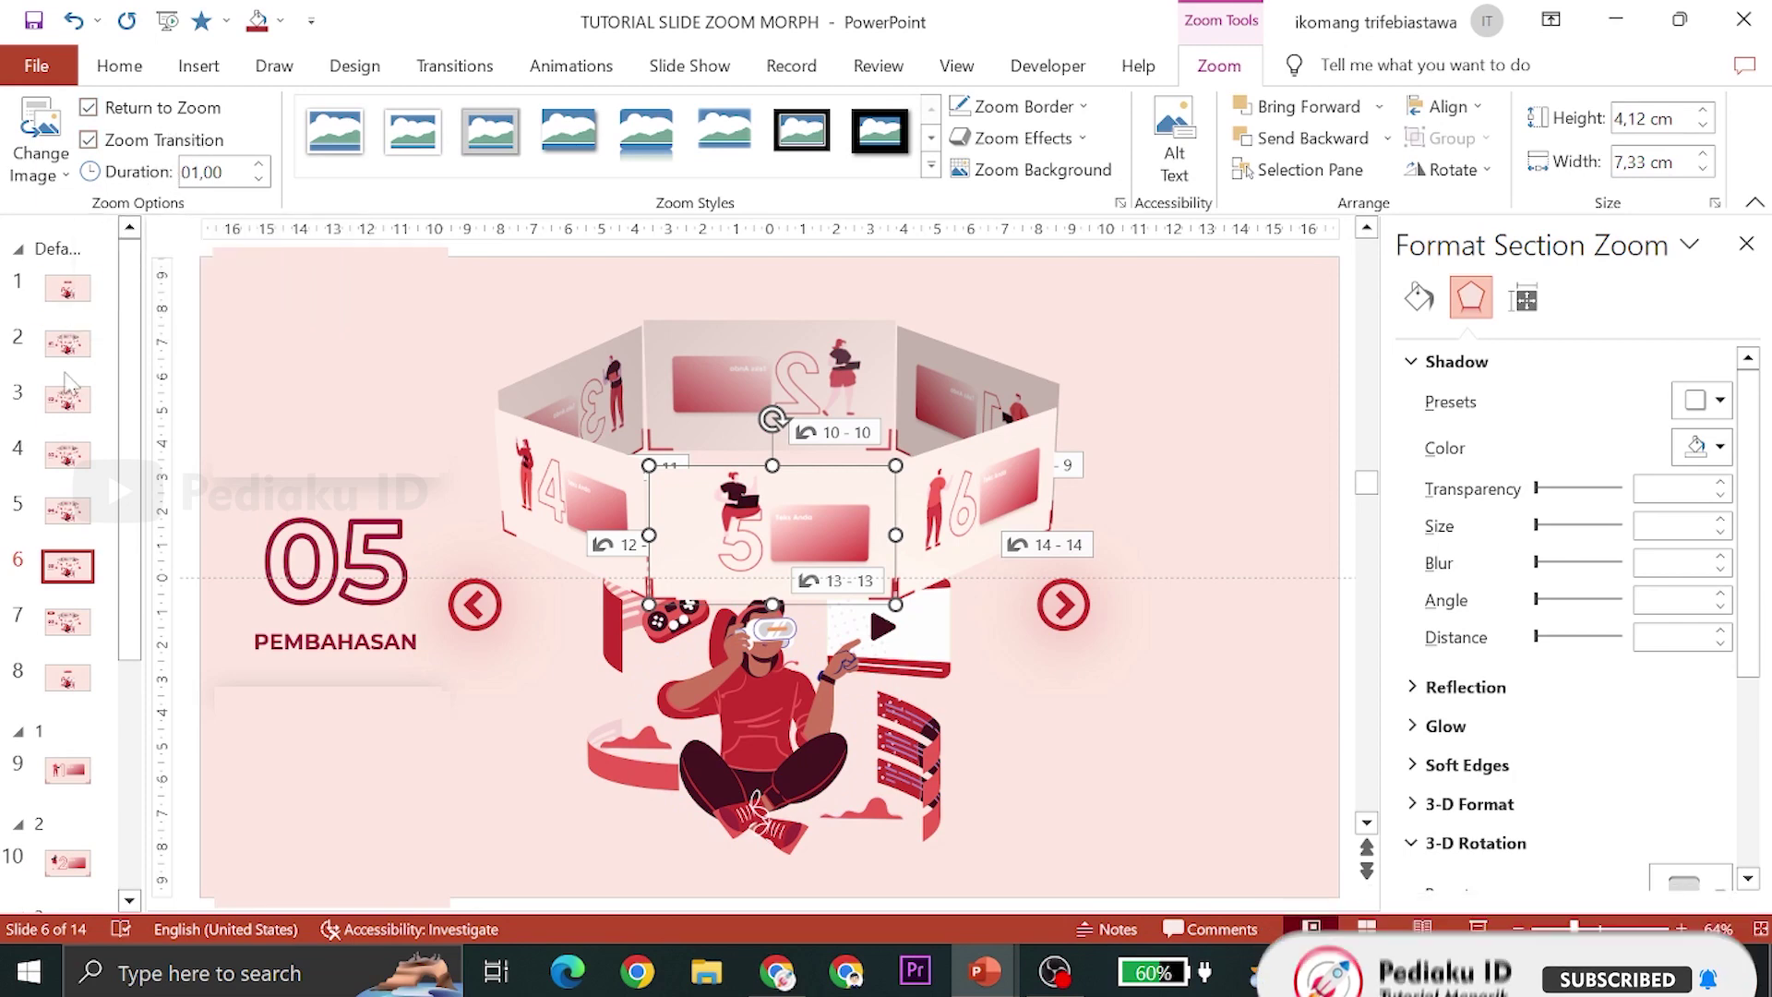
Inspect the three section zoom panels on slide 5, then return to the START slide
click(67, 511)
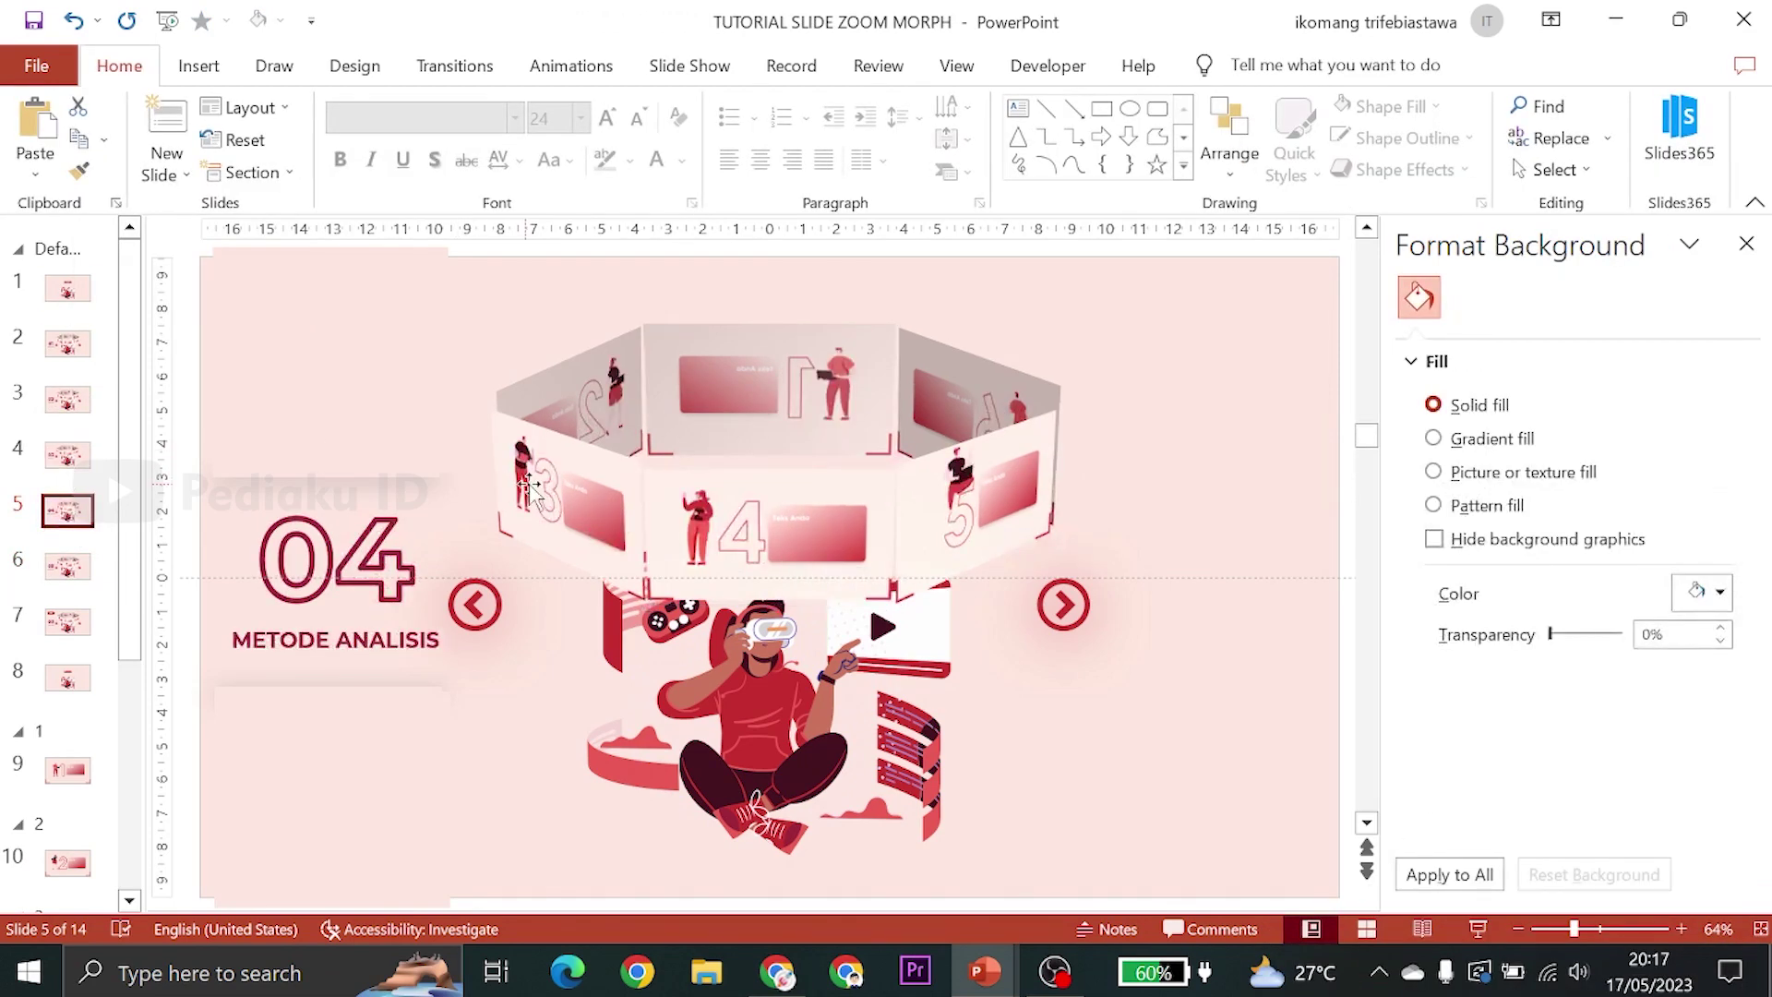
click(528, 489)
click(731, 523)
click(953, 499)
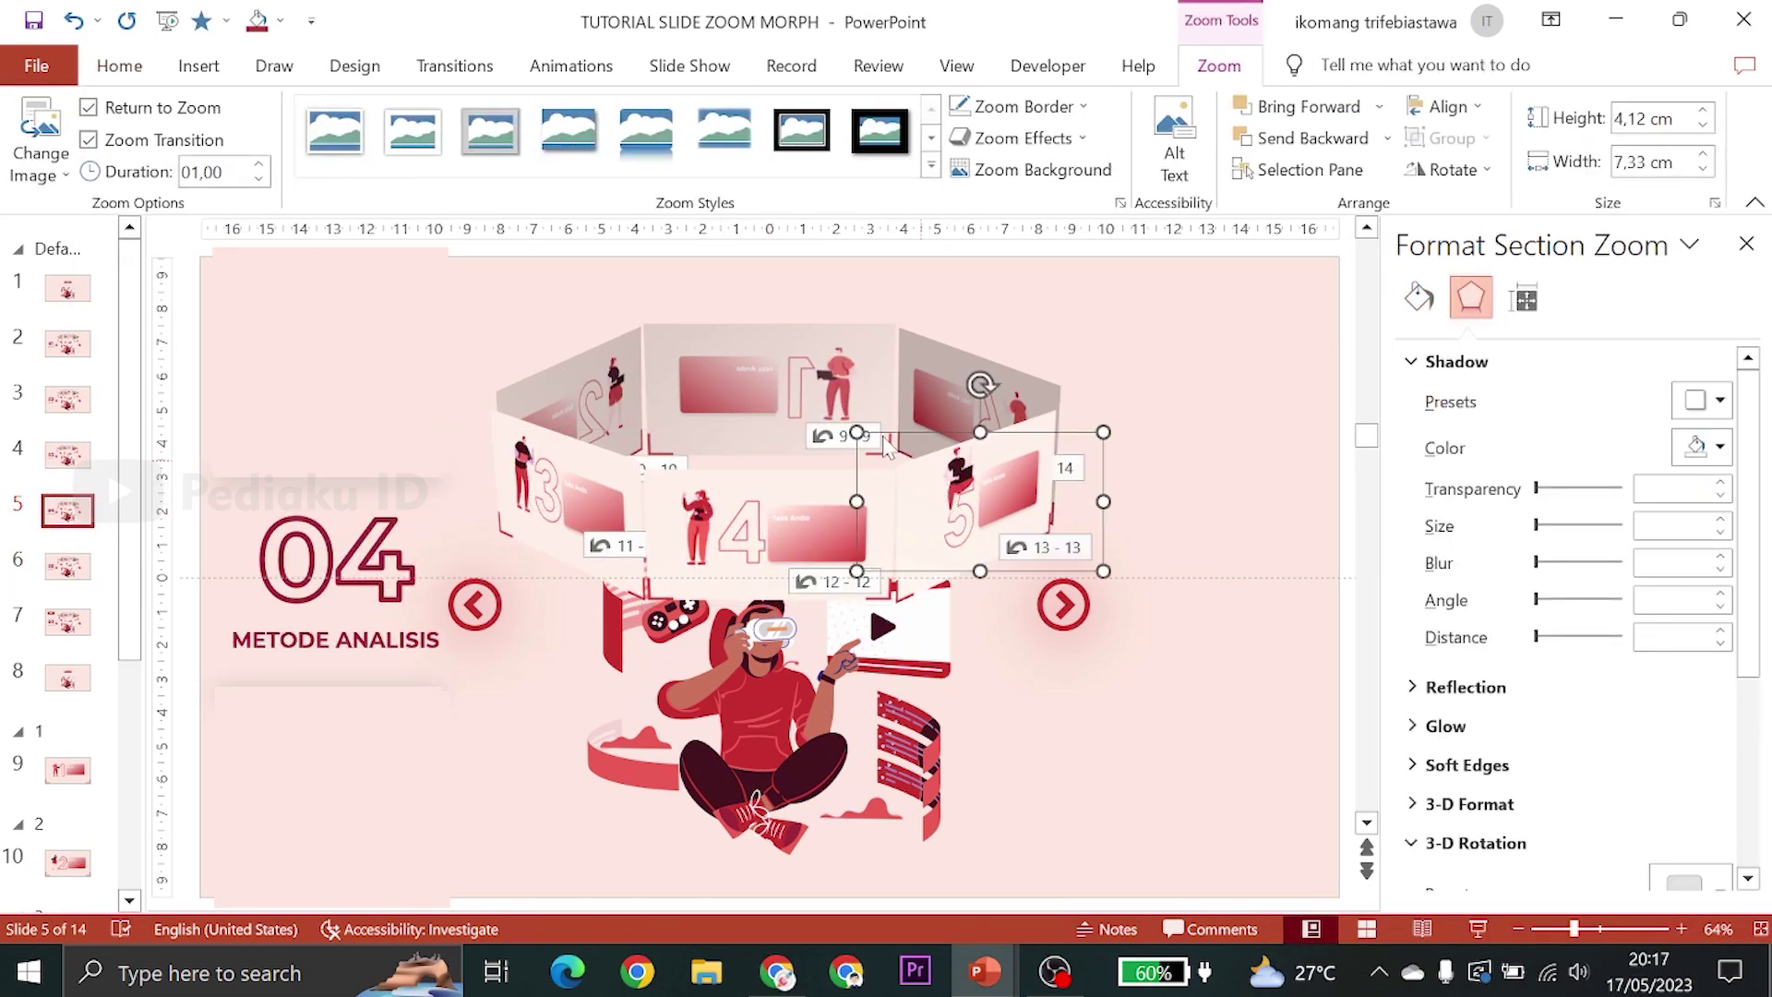
click(519, 337)
click(67, 288)
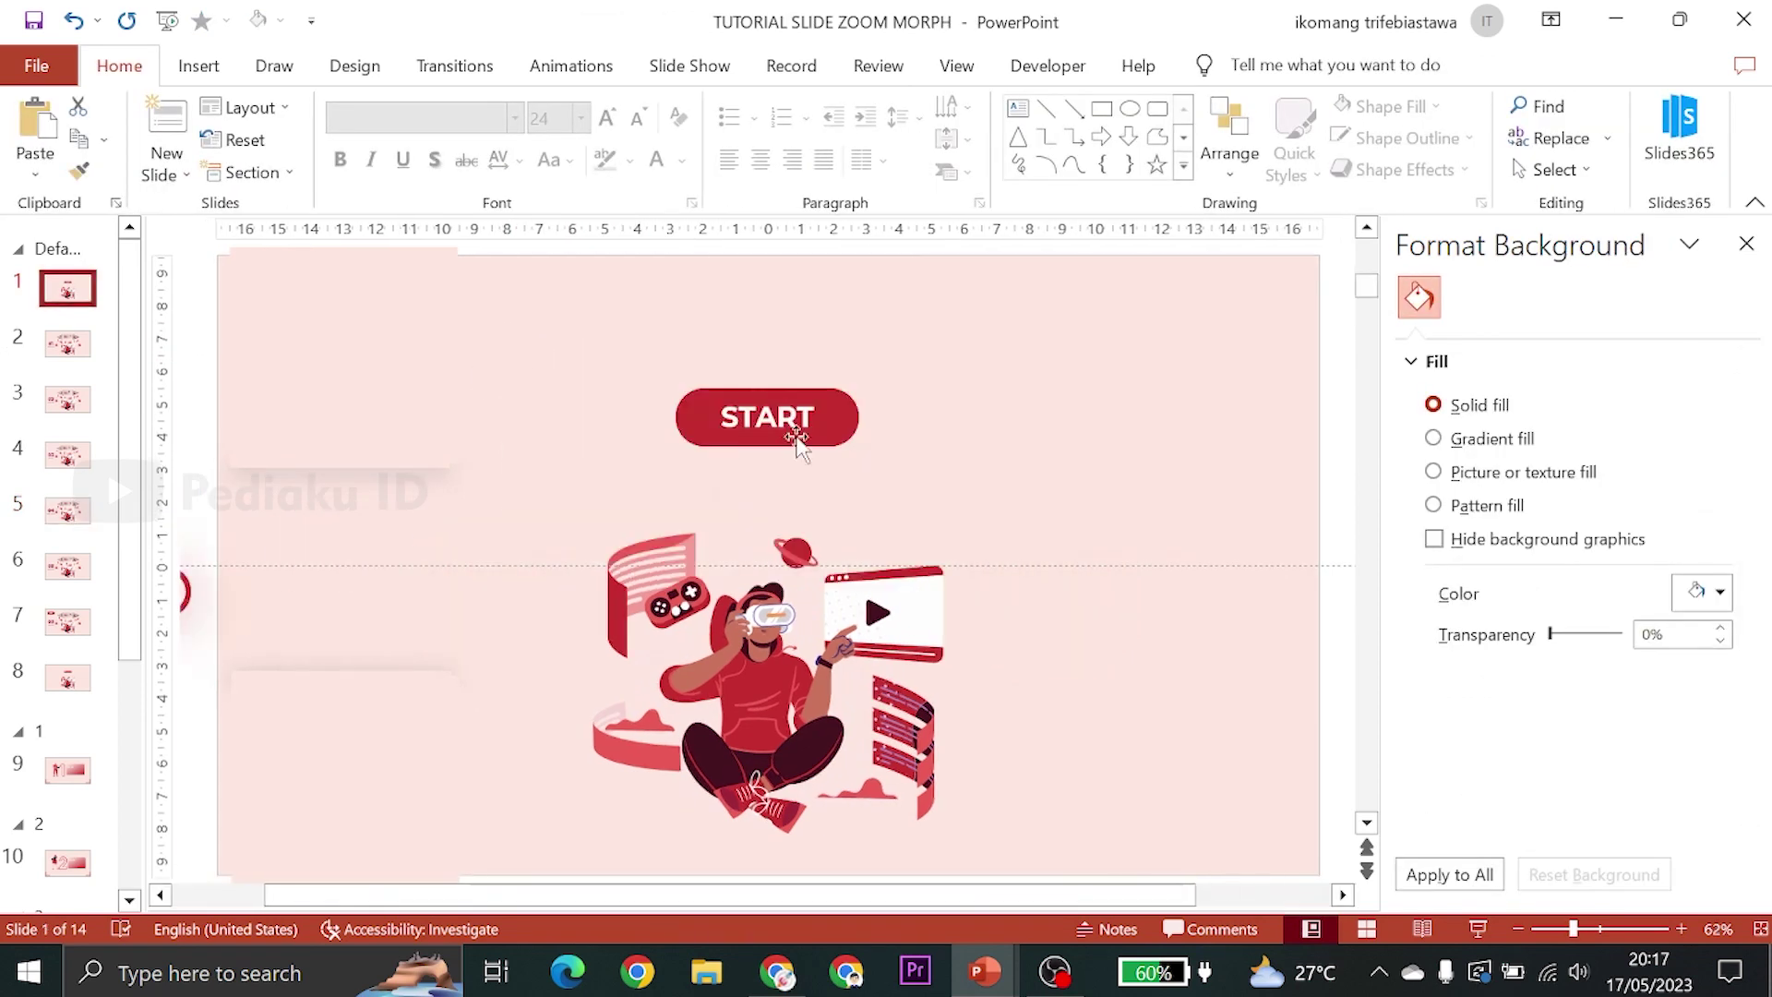
Run the slide show from slide 1 via START, zooming into and back out of panels 01 and 02
click(1478, 929)
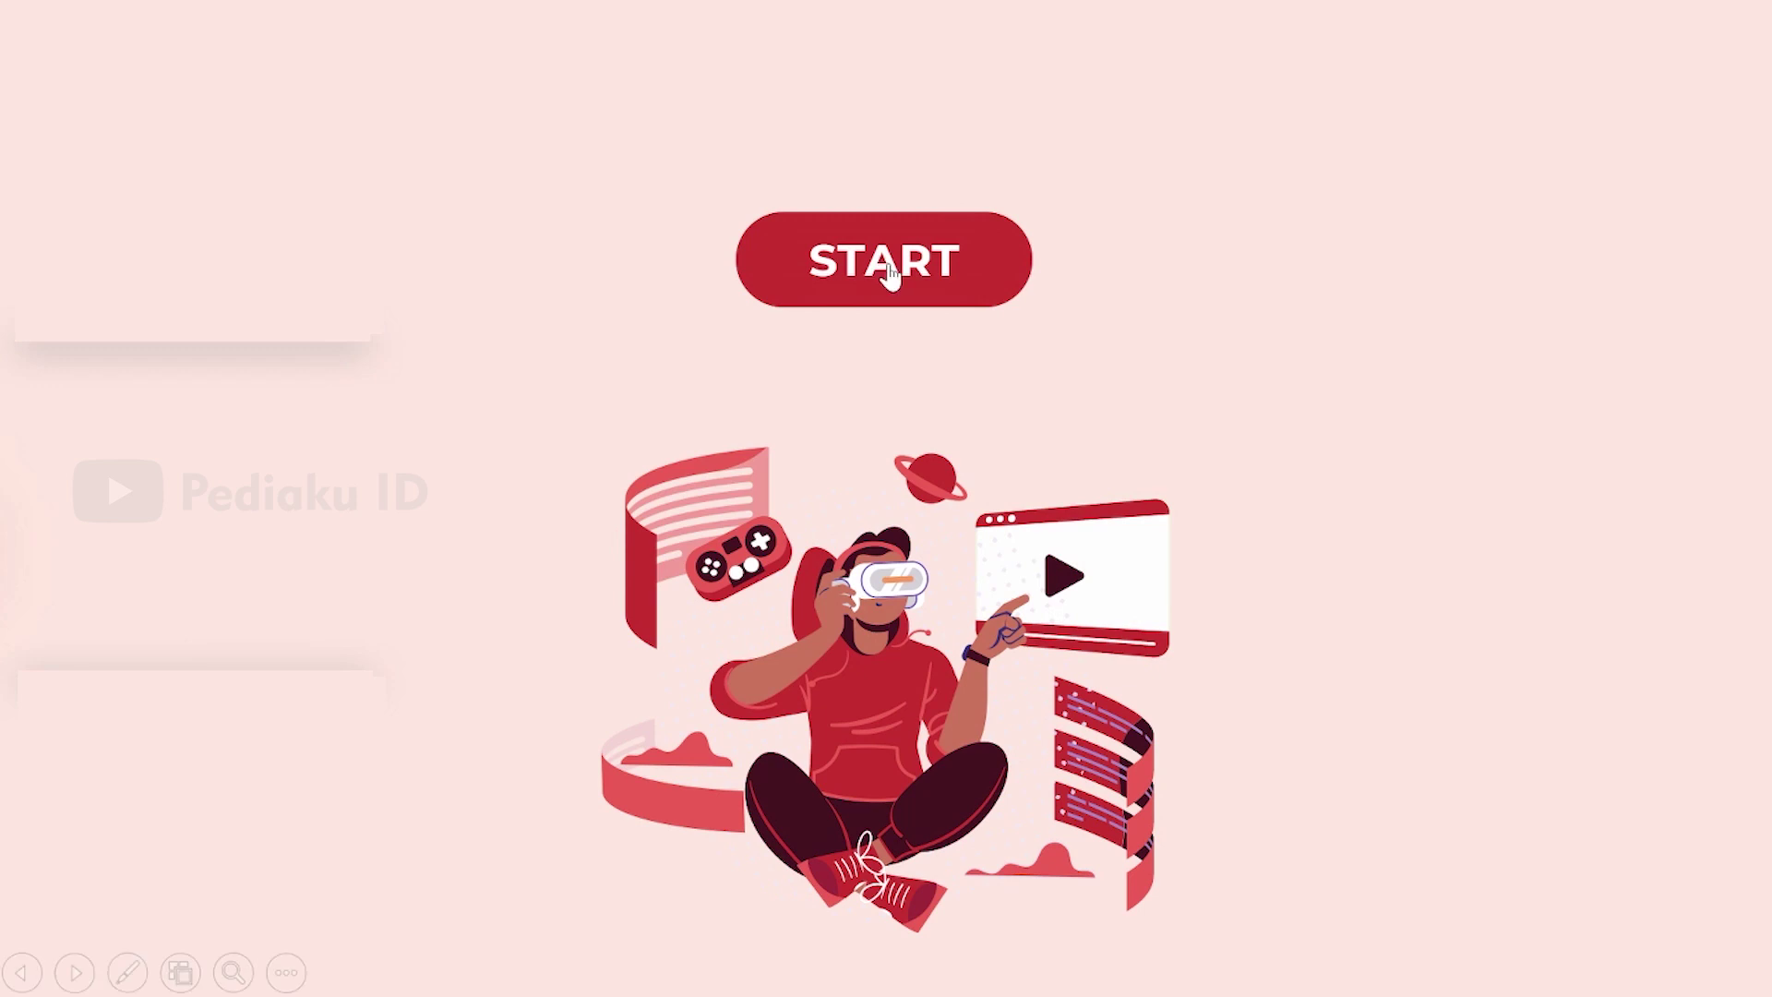
click(892, 270)
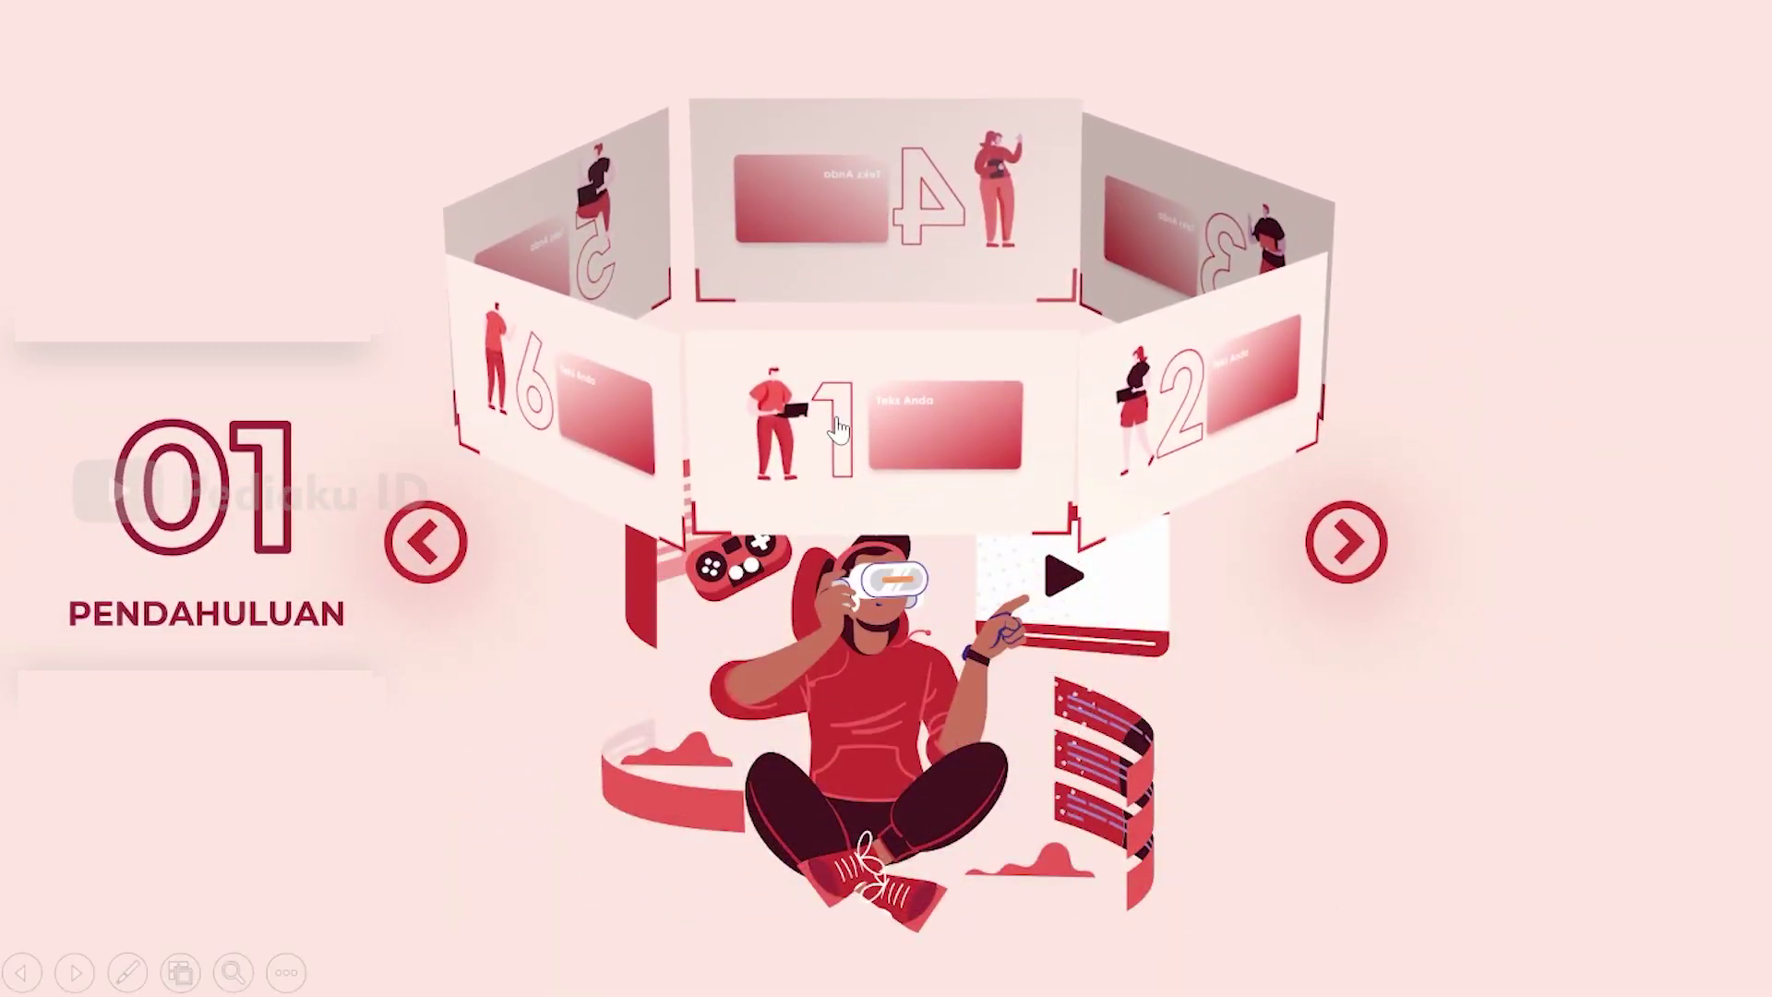
click(838, 426)
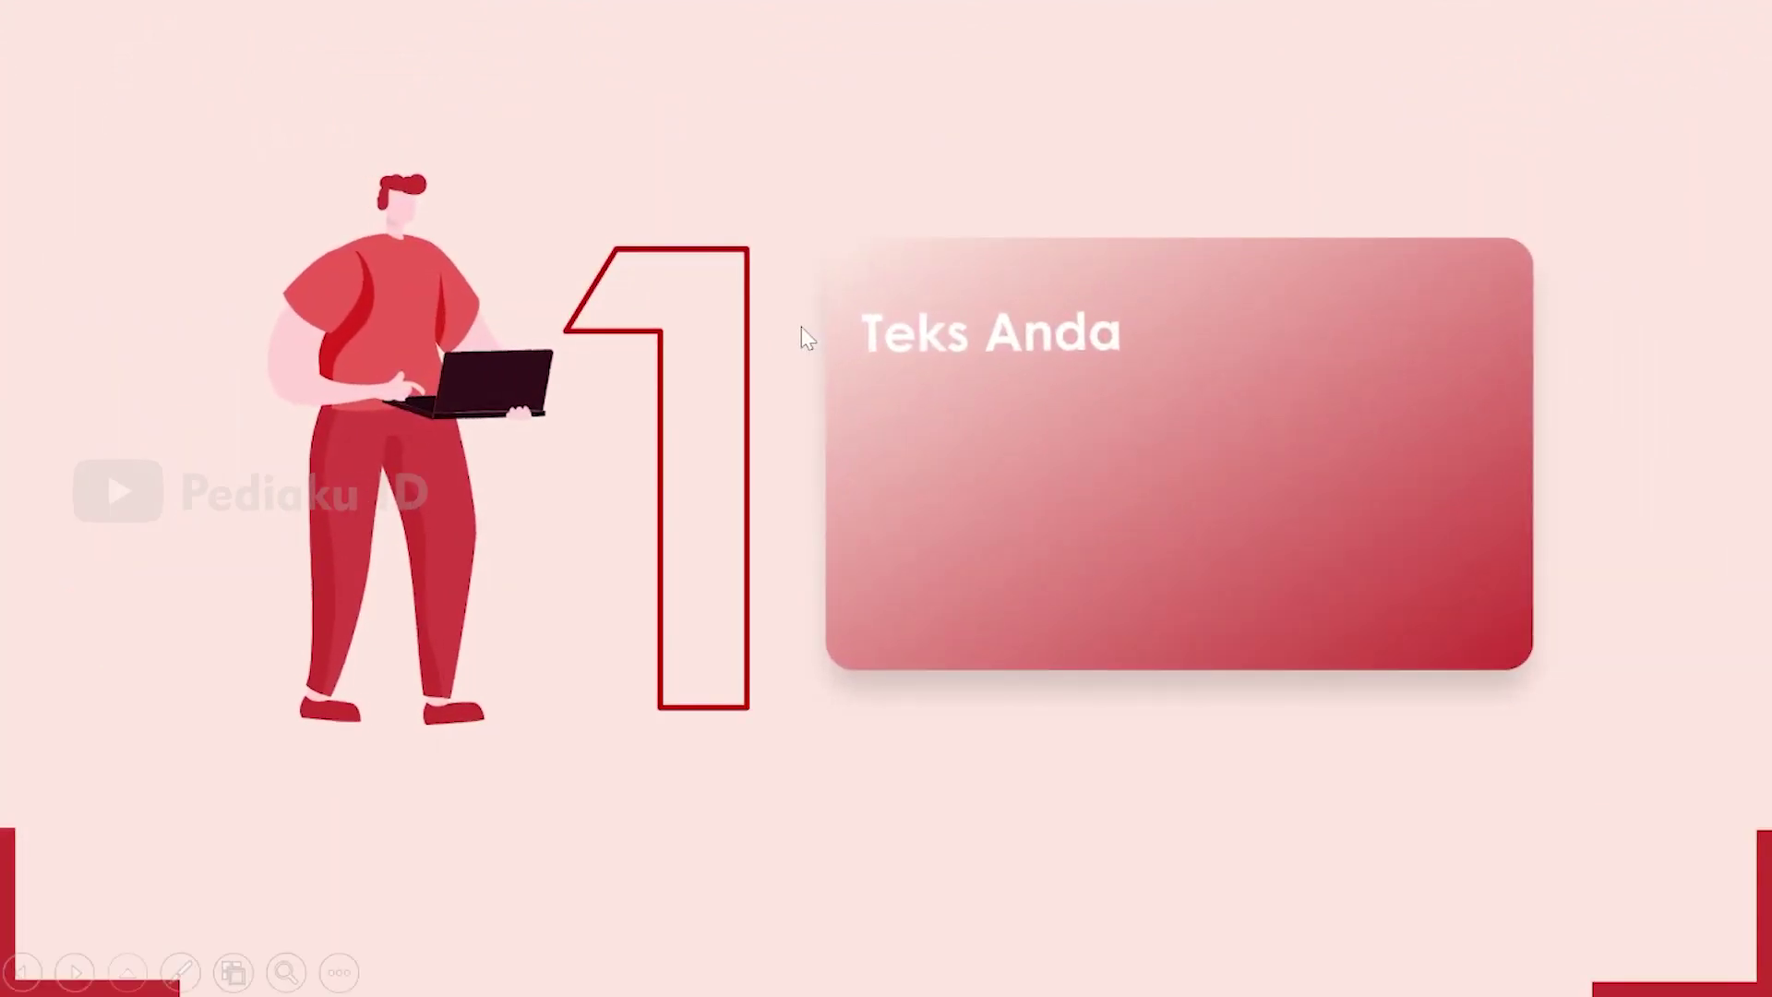
click(801, 326)
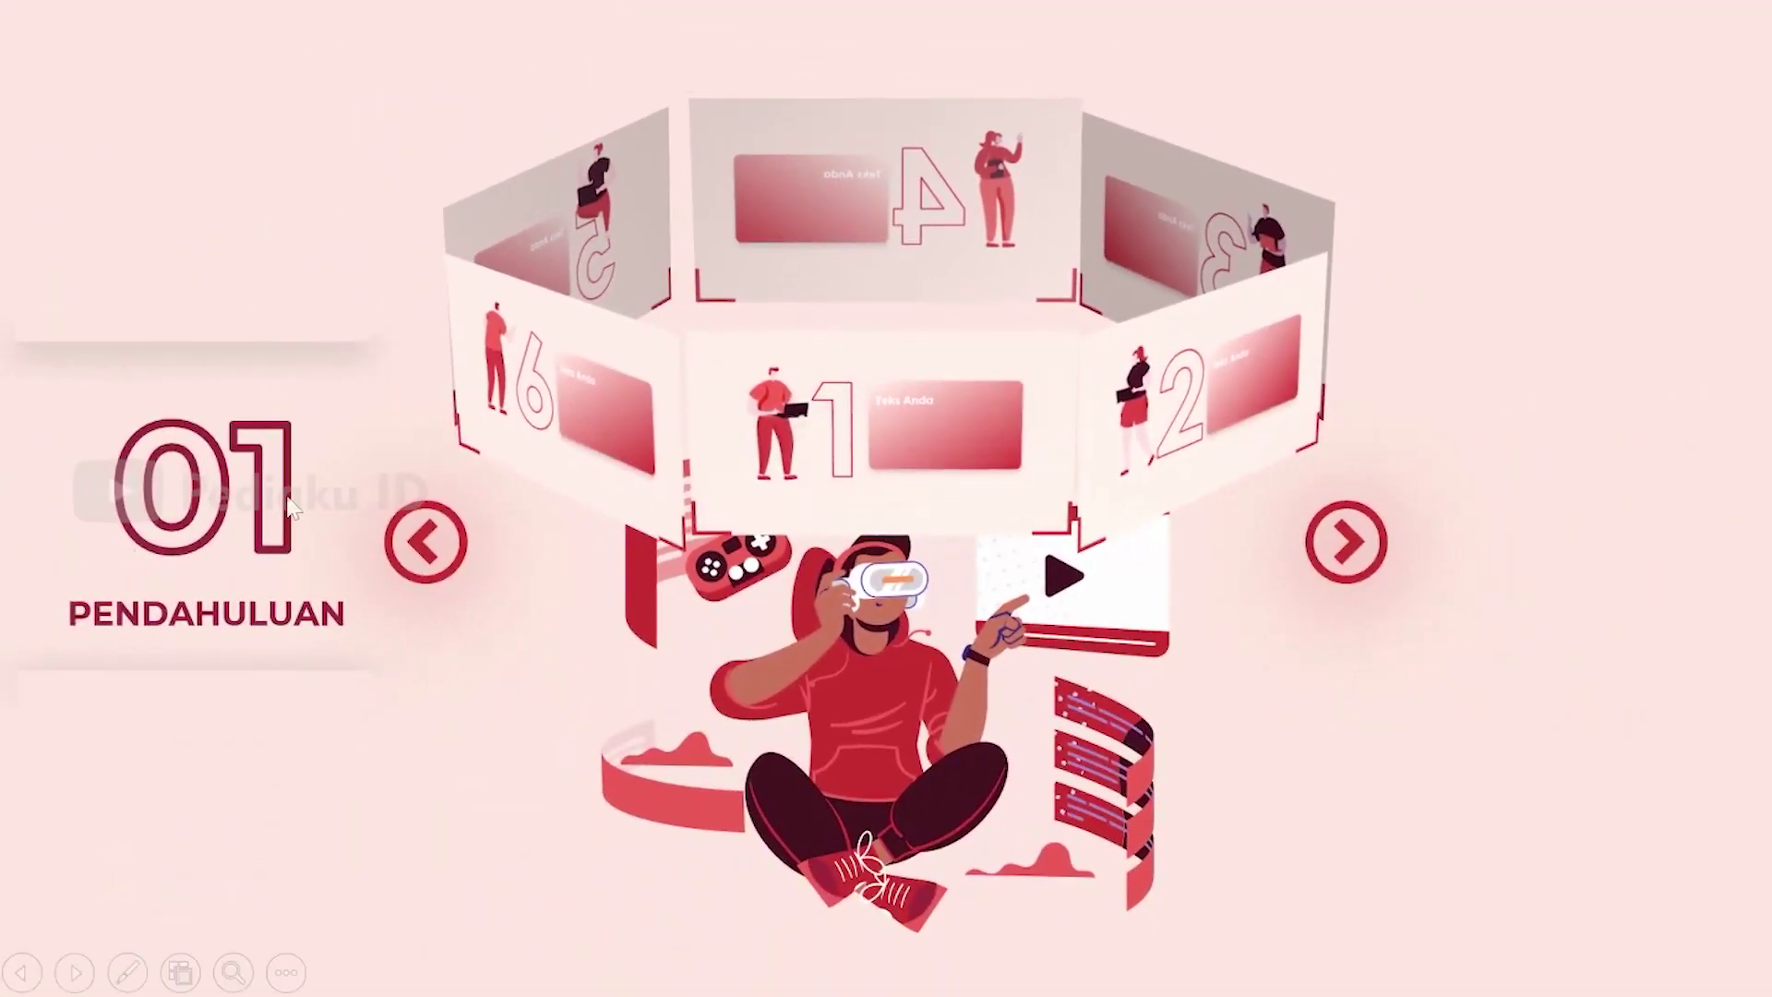
click(1348, 544)
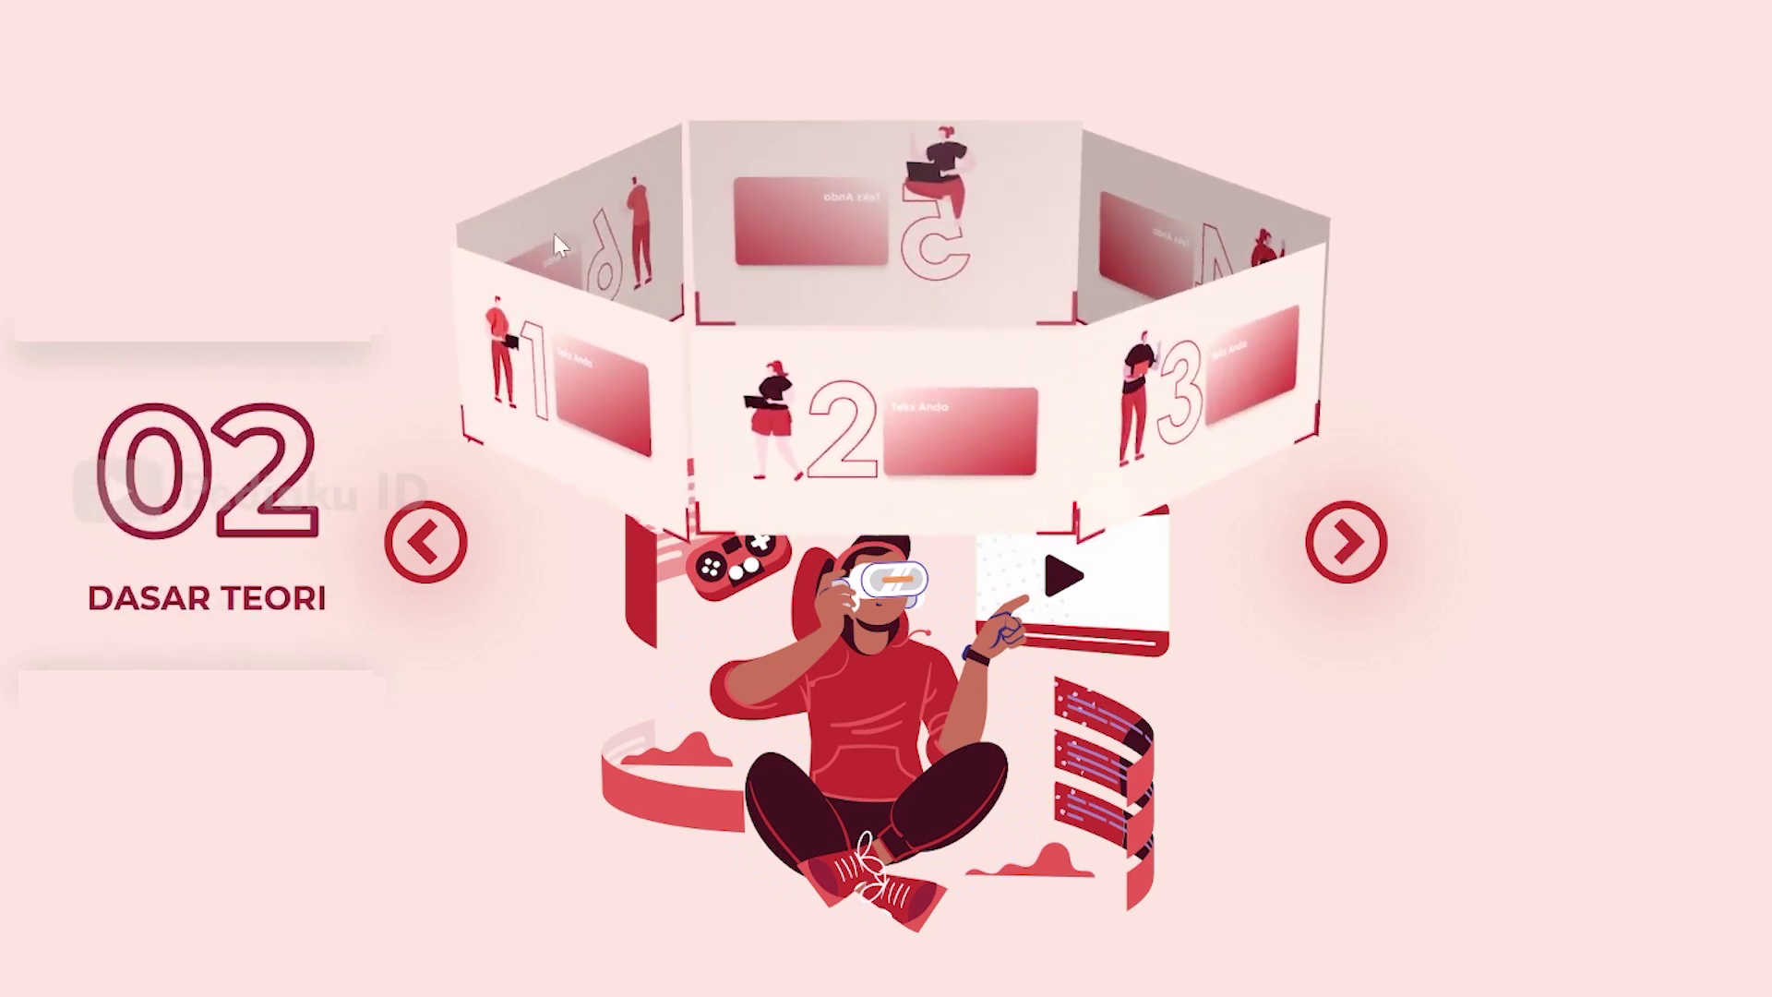
click(936, 404)
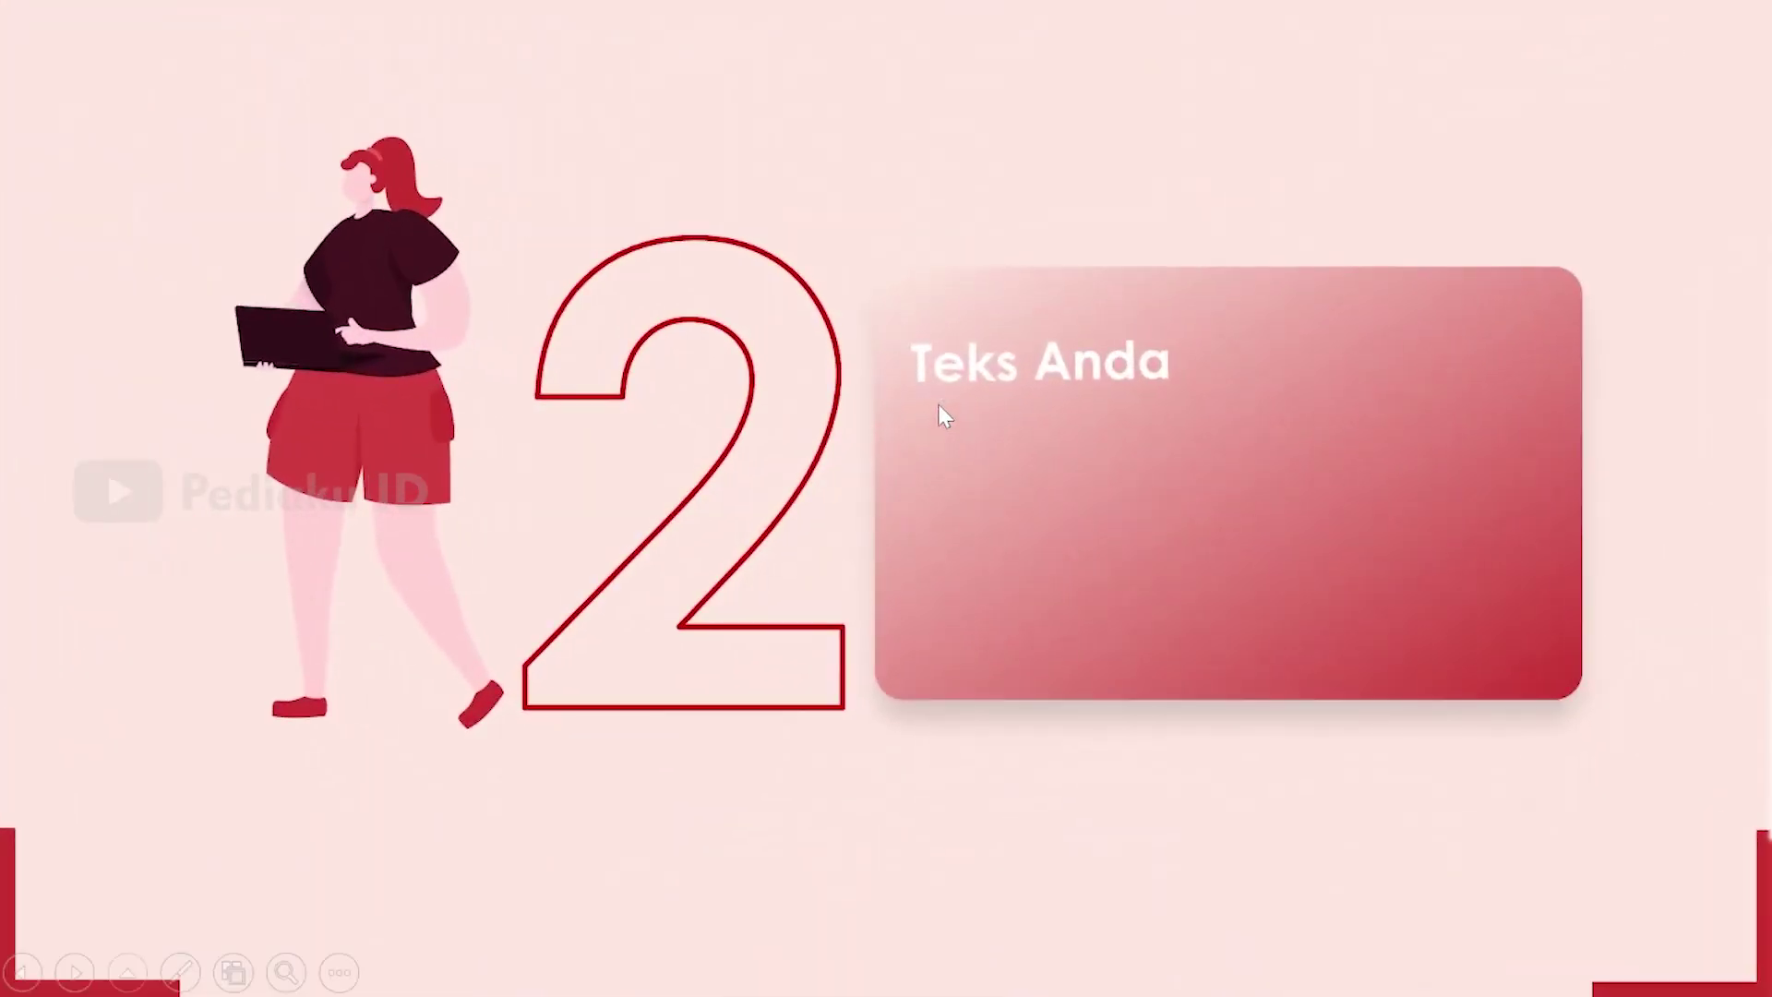
click(922, 383)
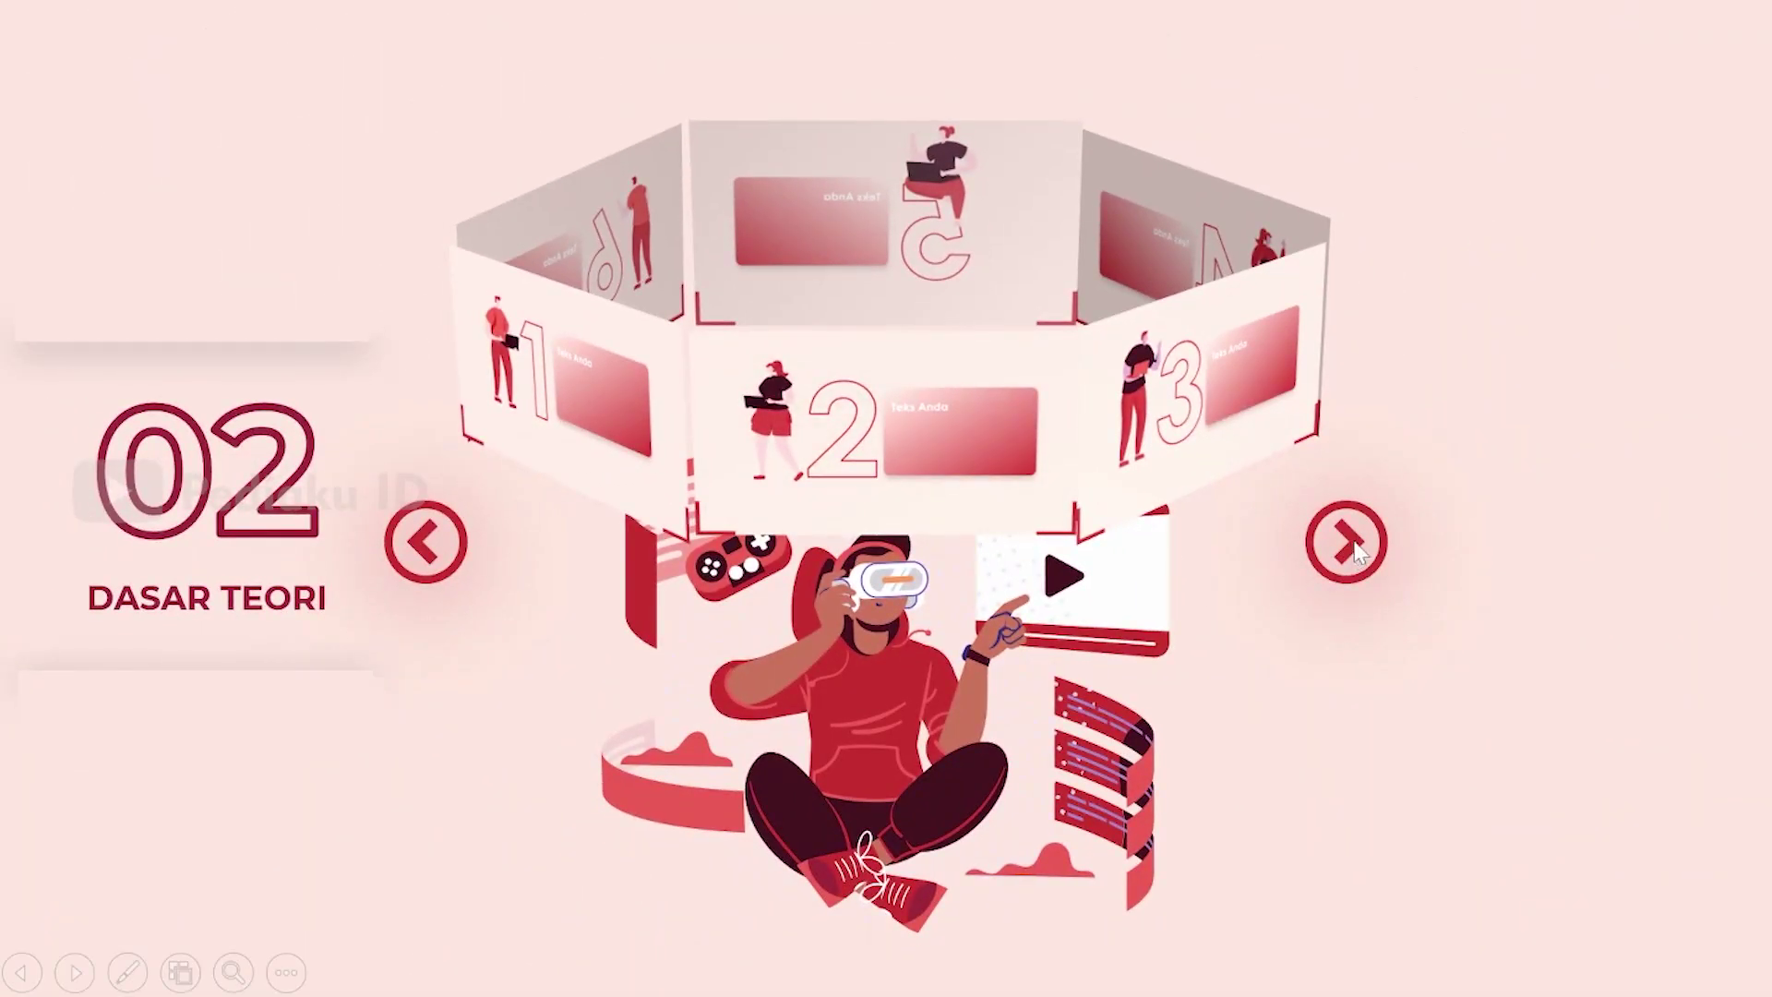
Advance the carousel through 03–06, zoom into panel 06, return, then follow END to Thankyou
click(1355, 549)
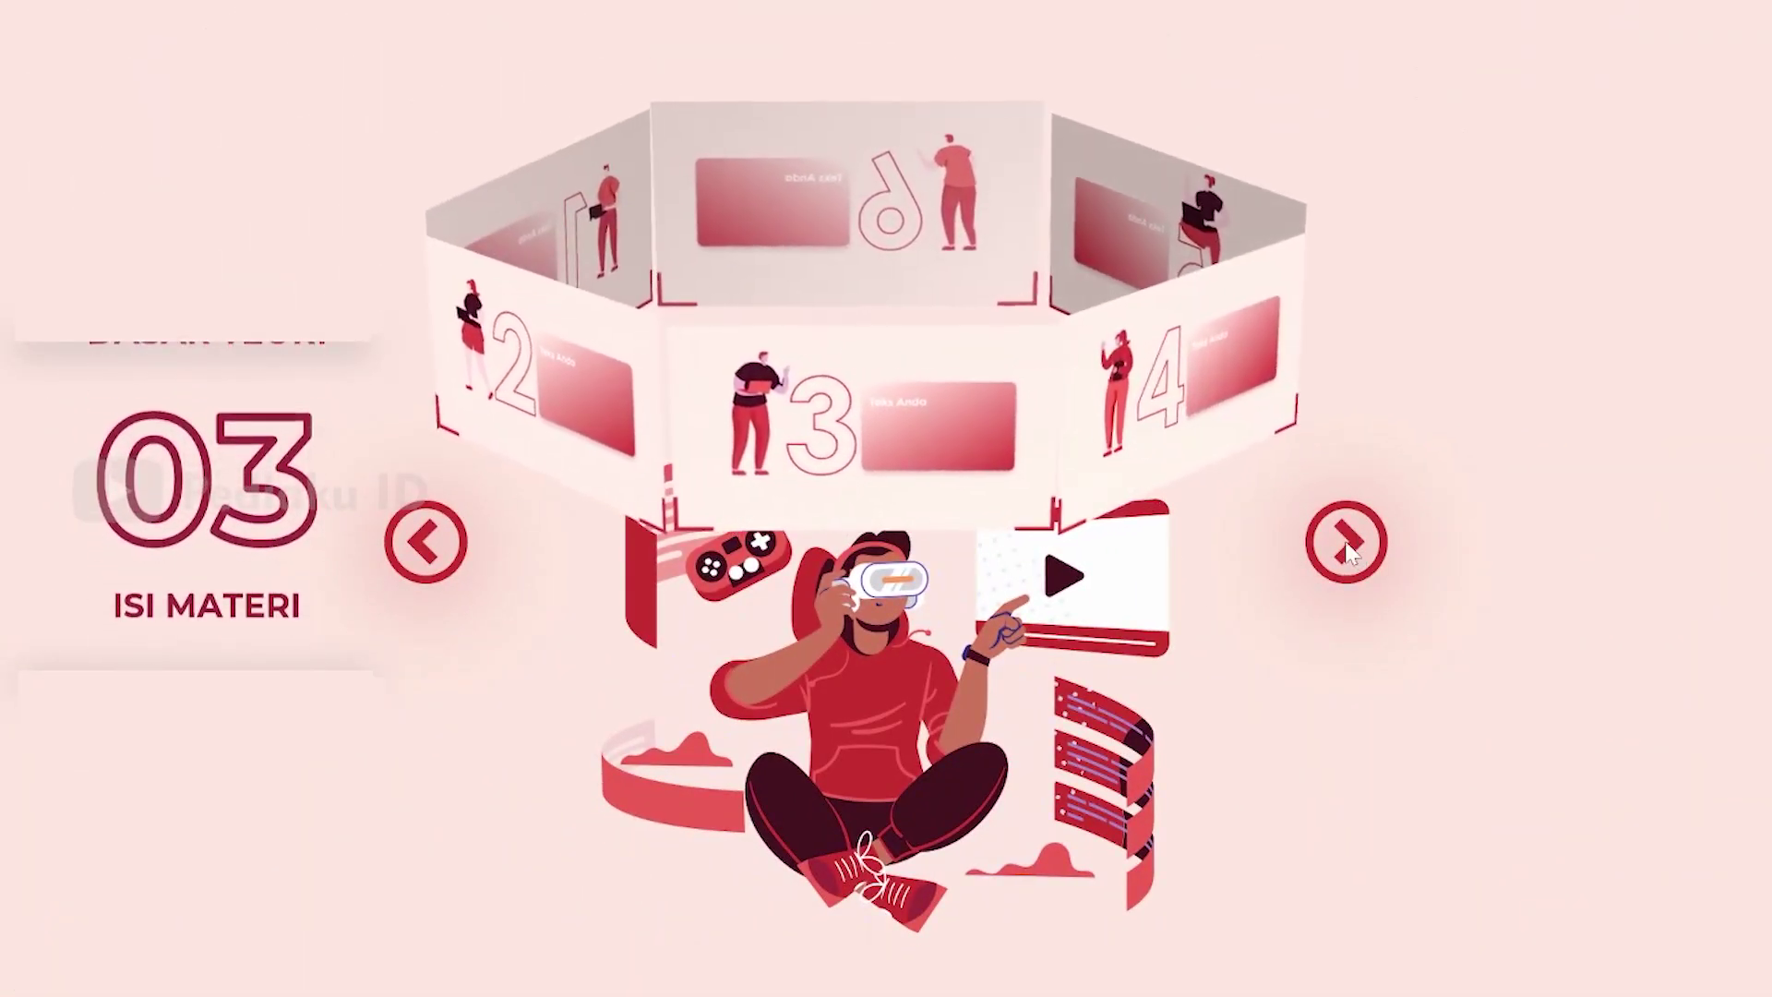
click(1350, 552)
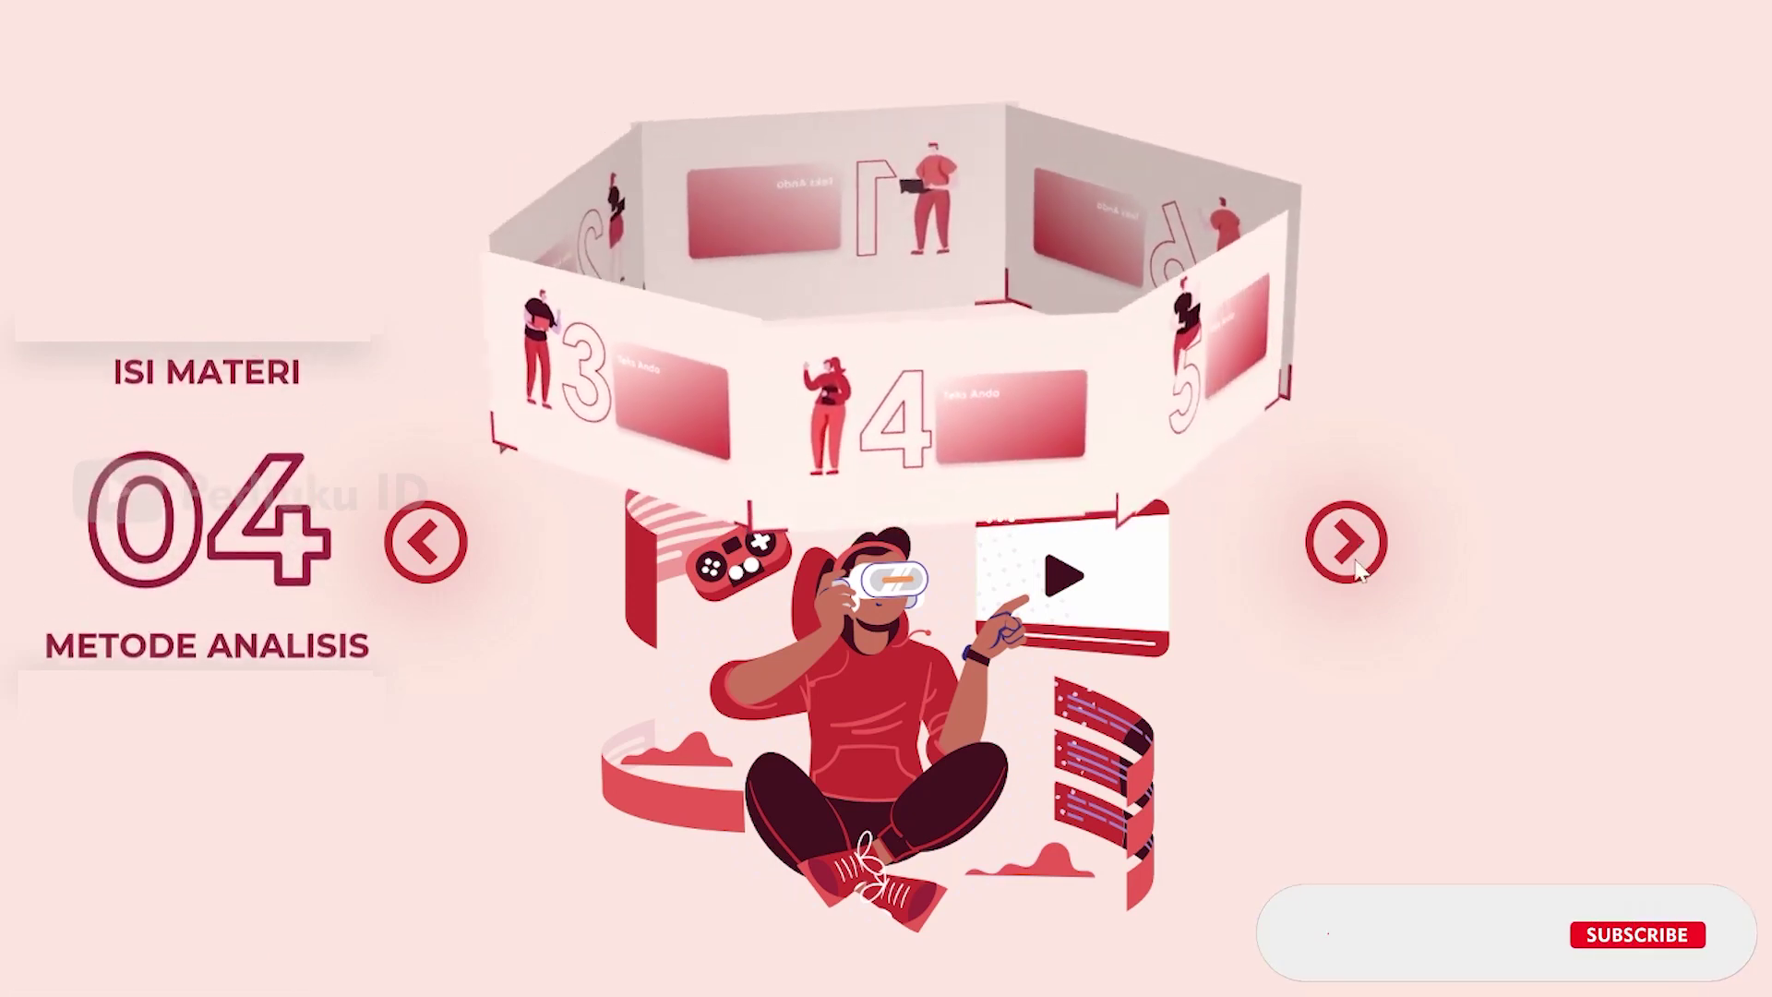
click(1345, 543)
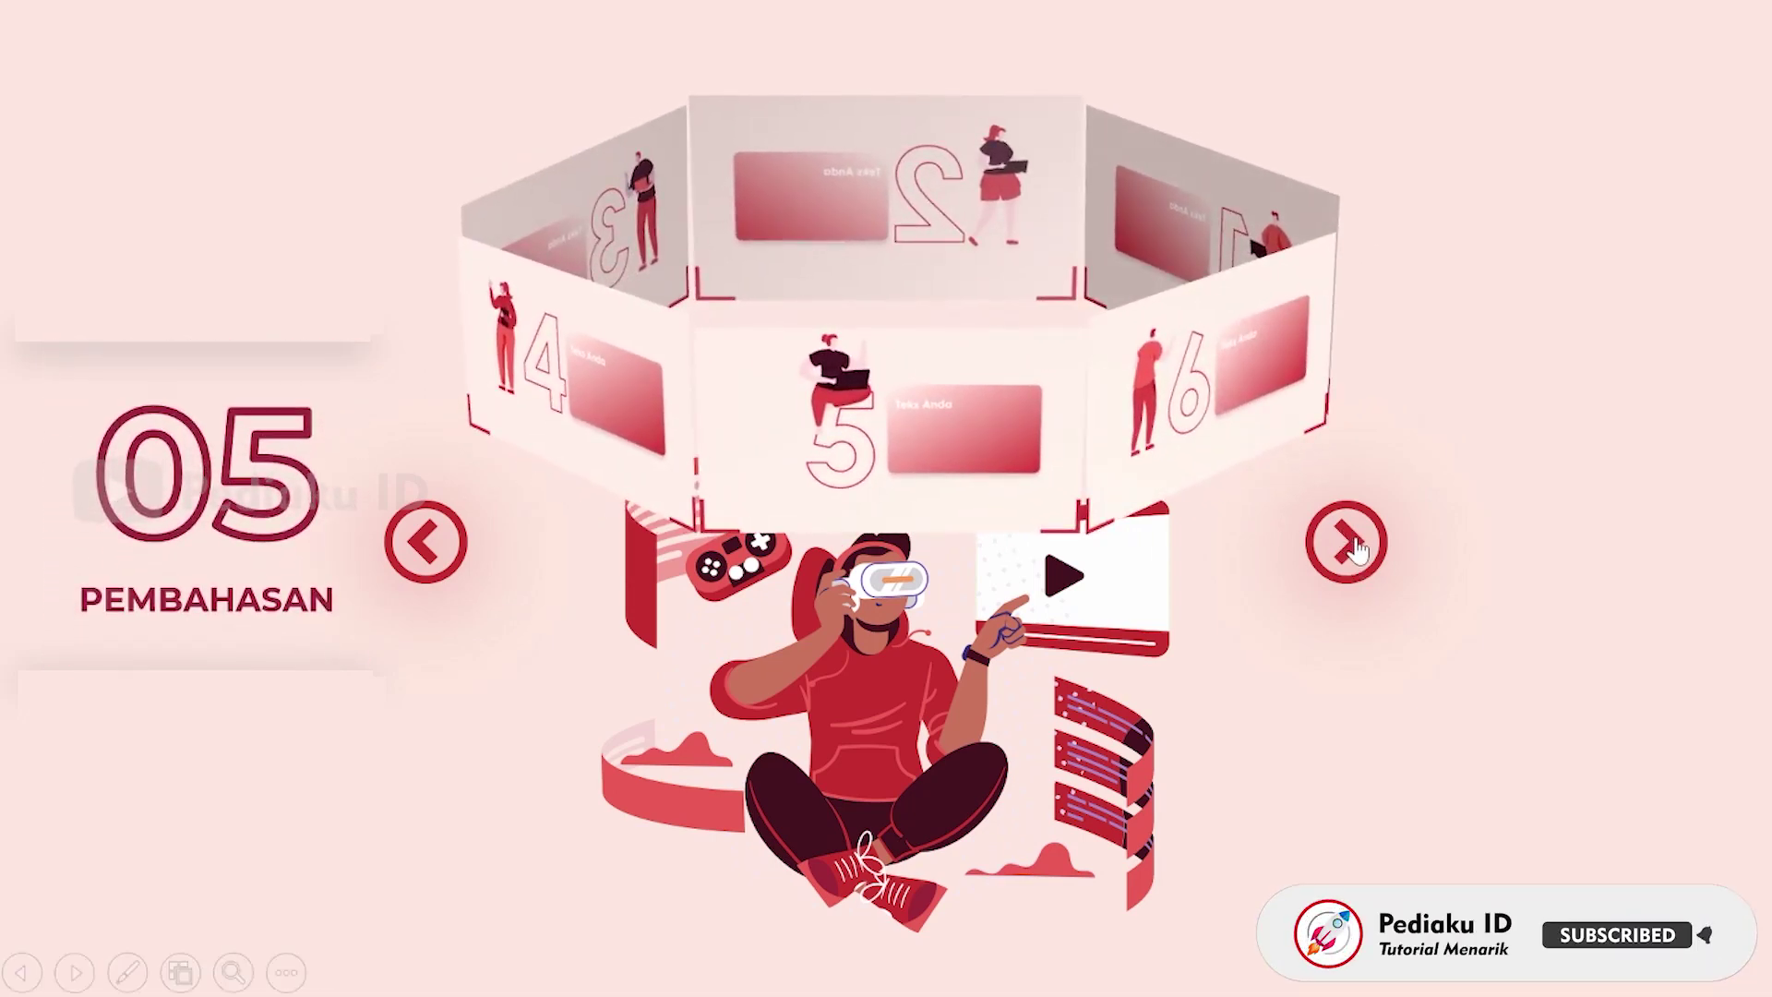
click(1350, 545)
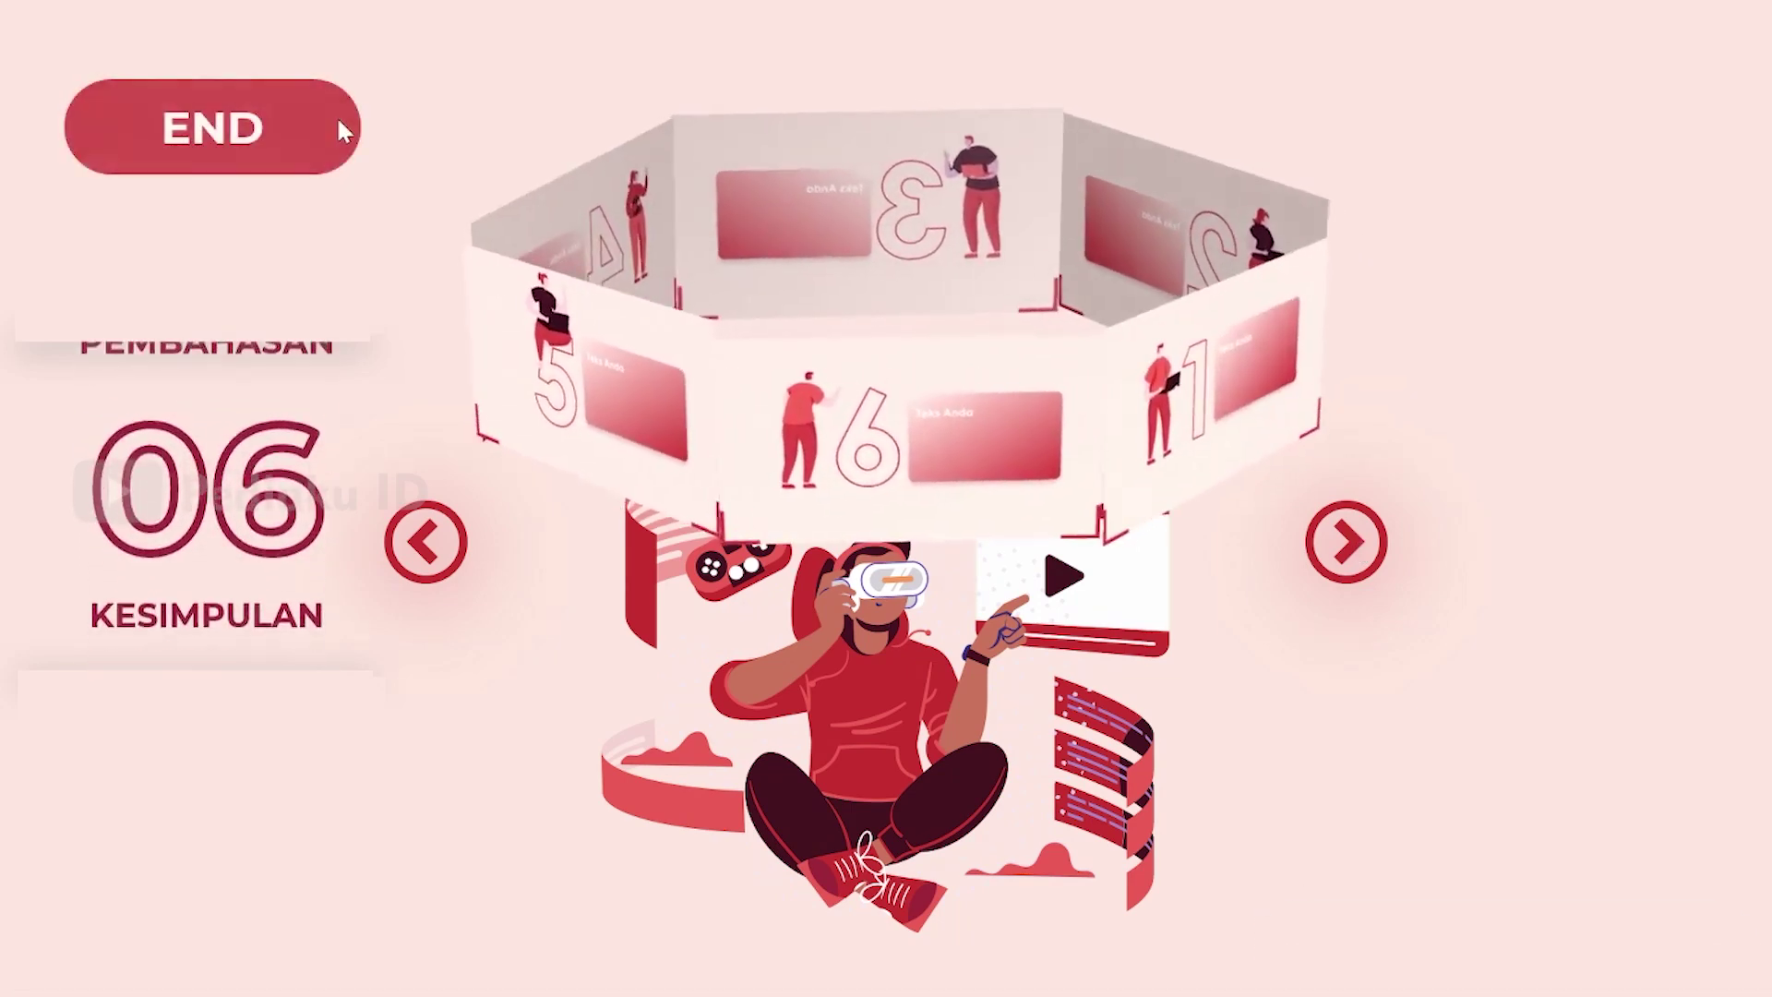
click(864, 452)
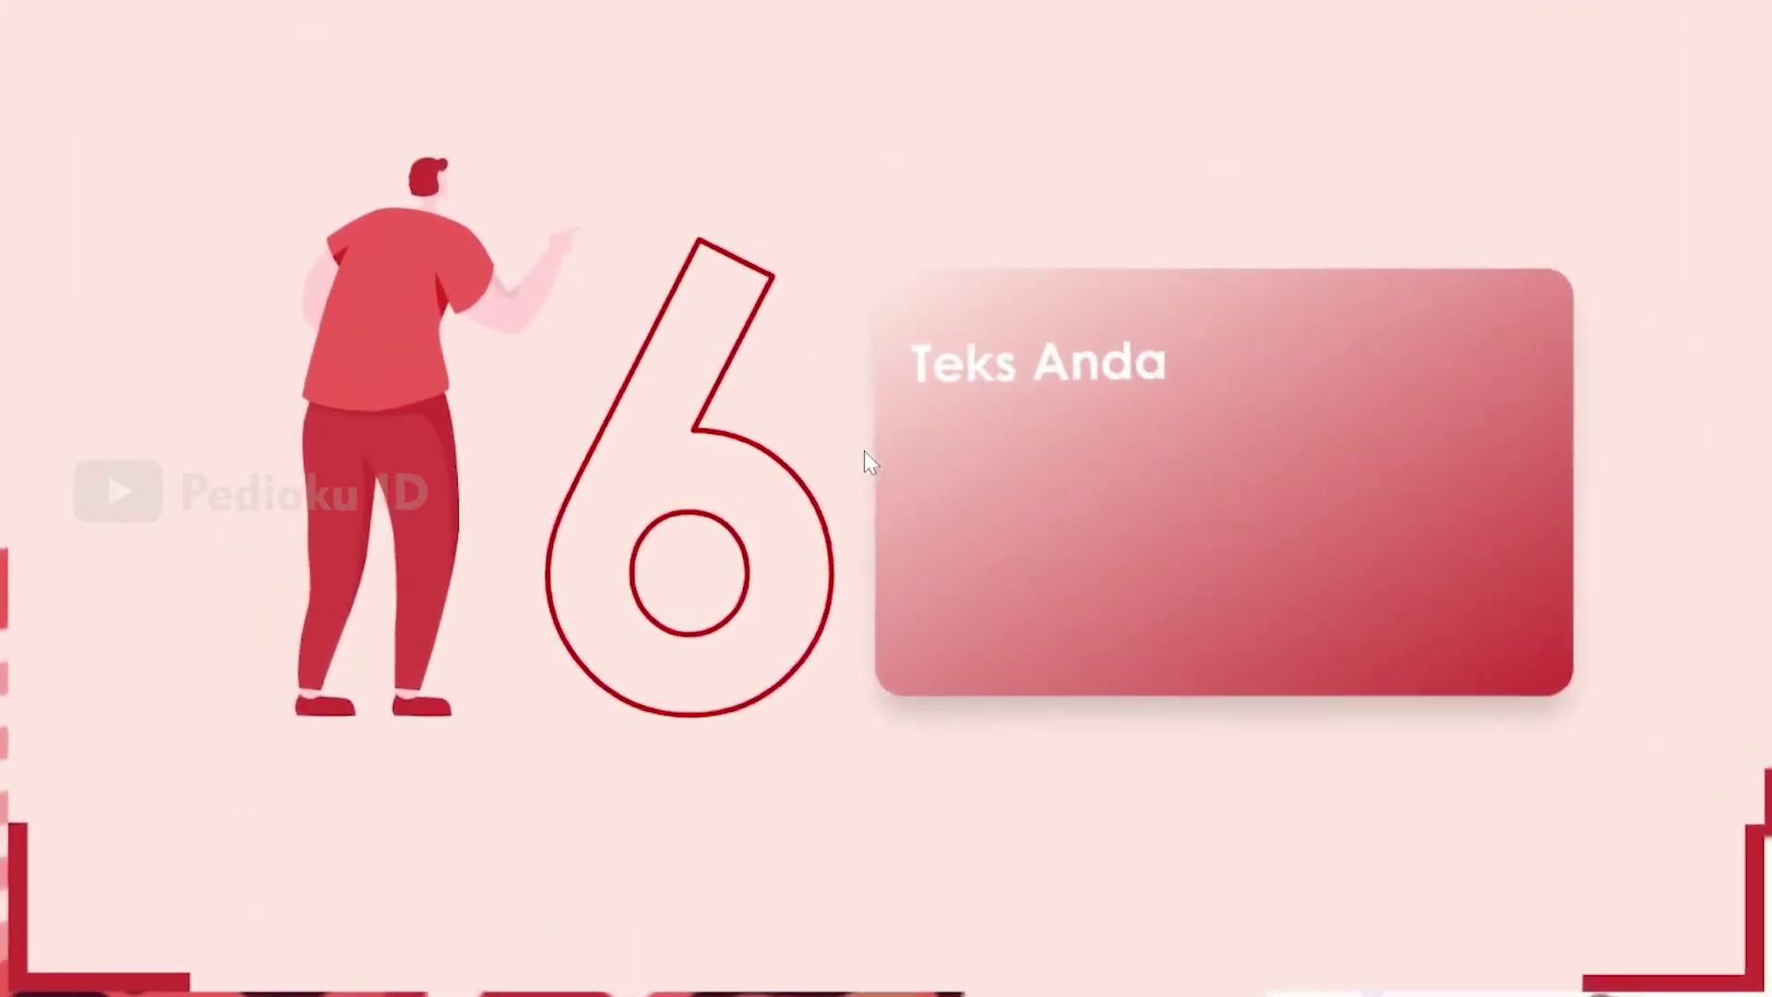
click(862, 451)
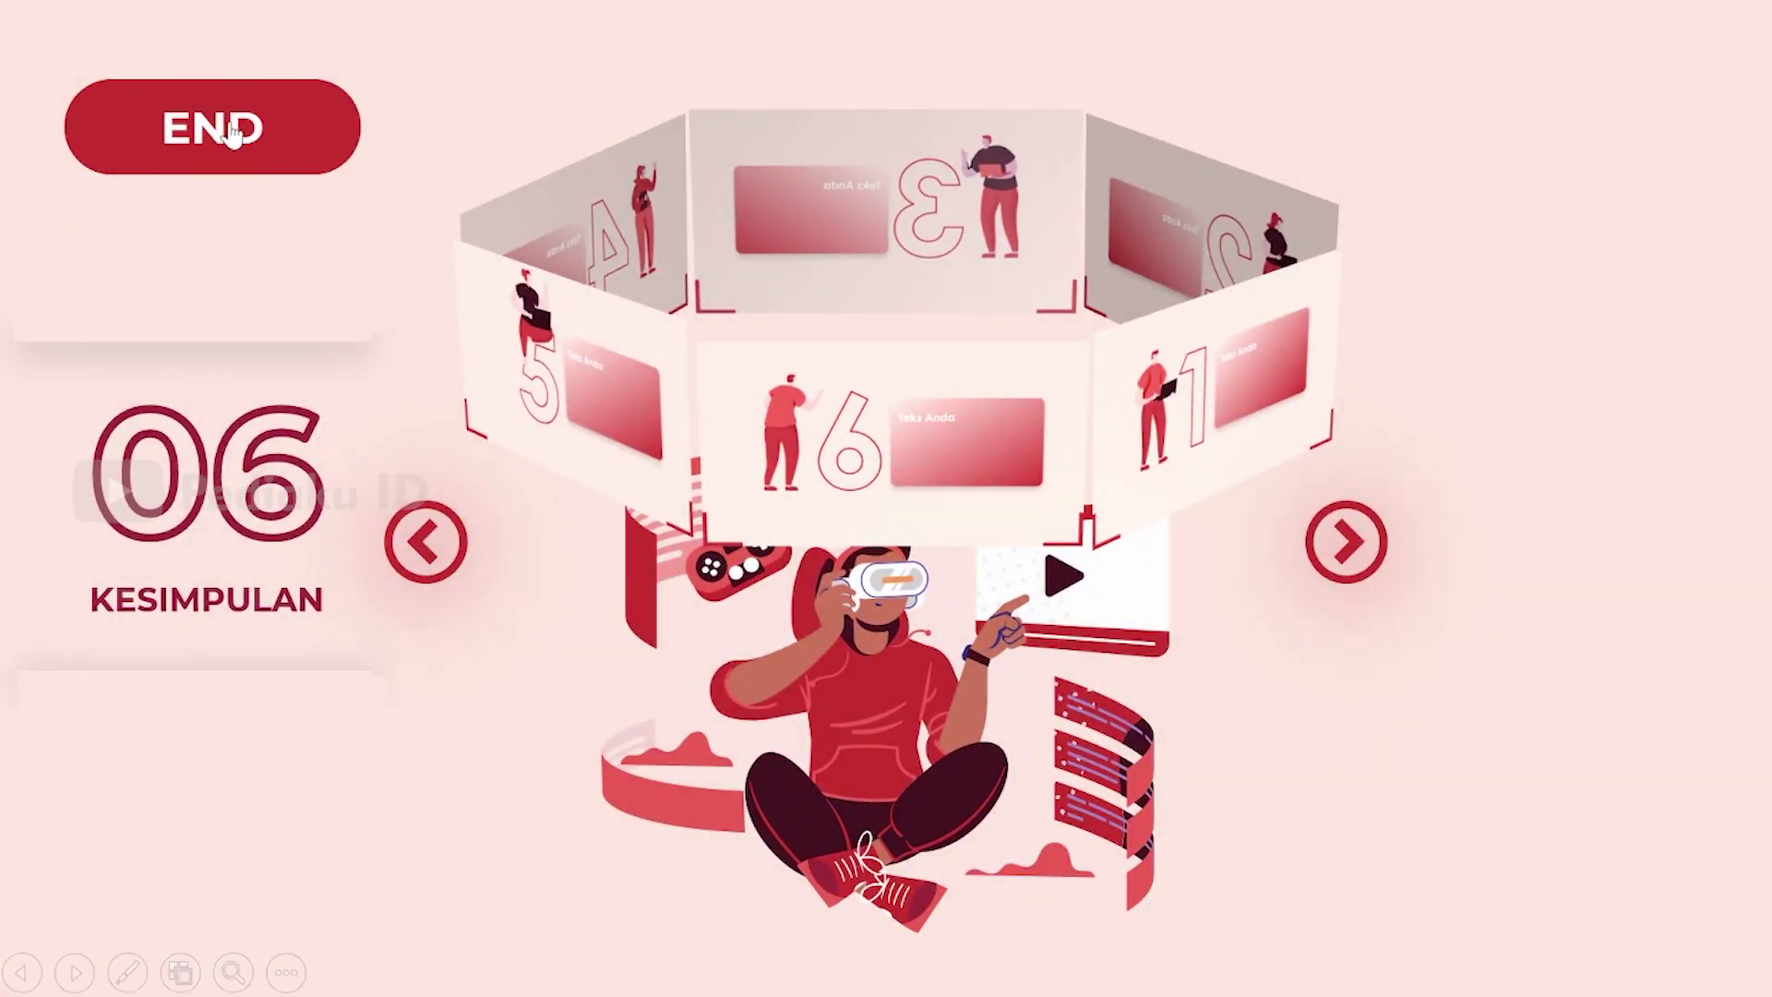
click(233, 132)
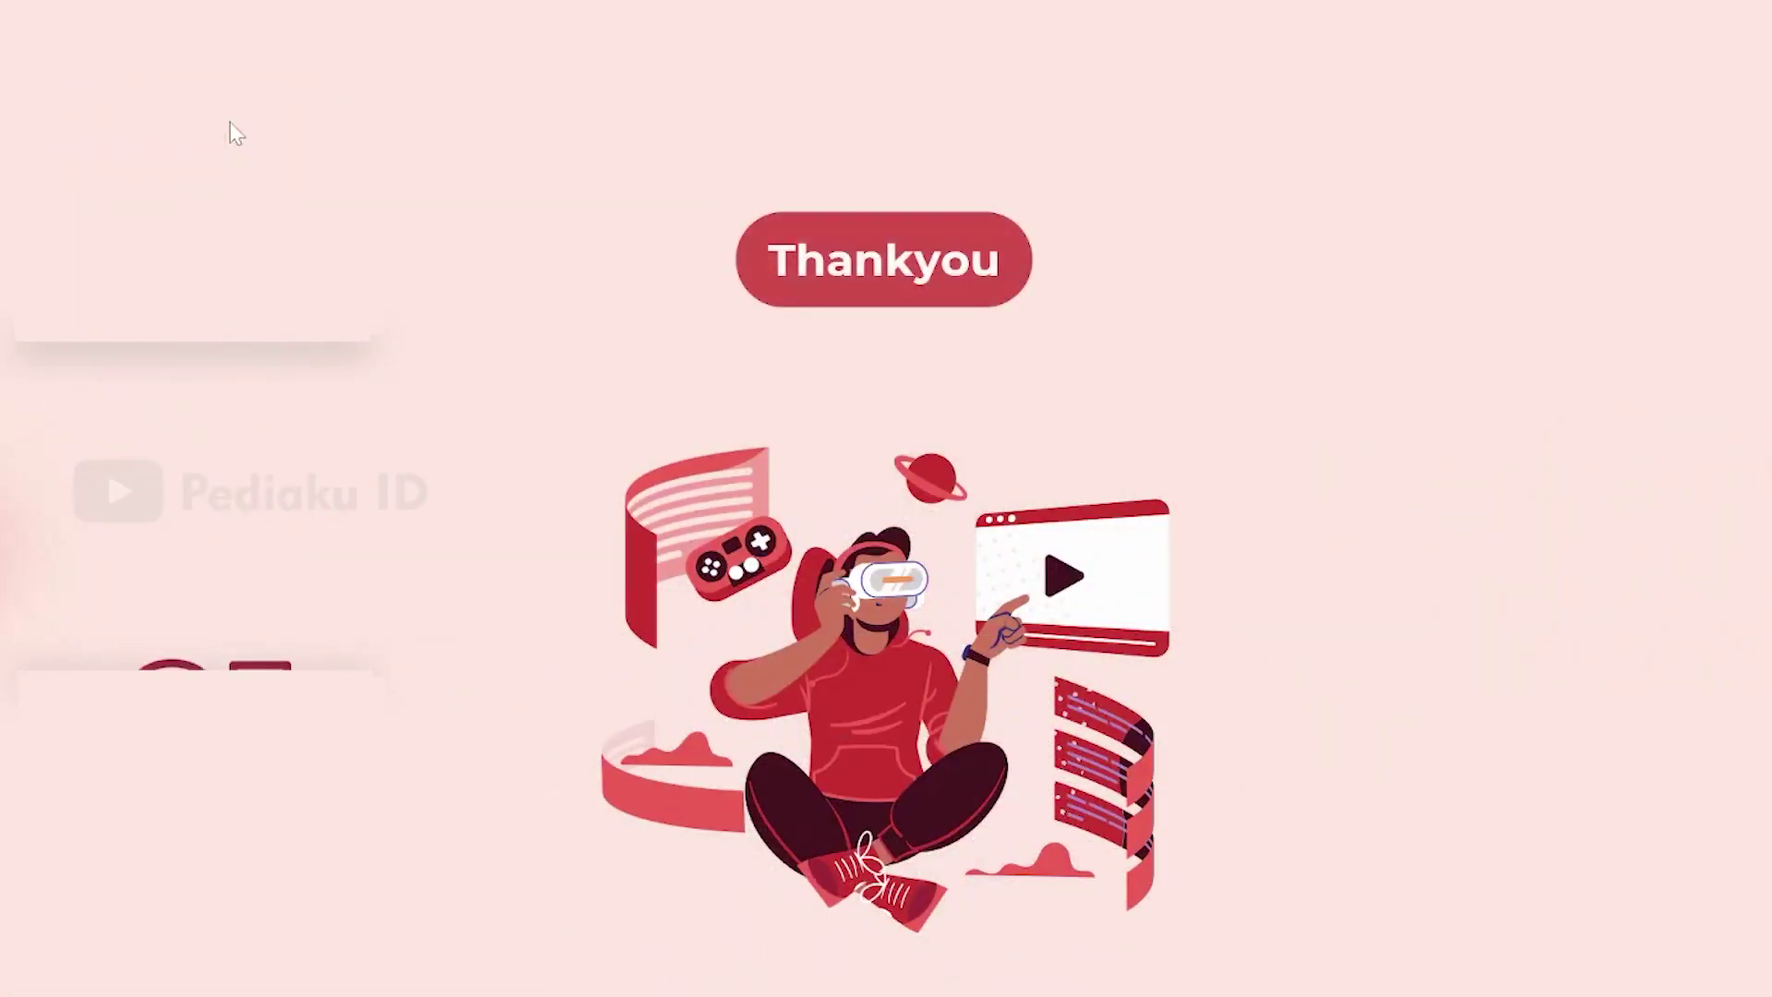
Exit the slide show, close the background formatting pane and restore the Home commands
key(Escape)
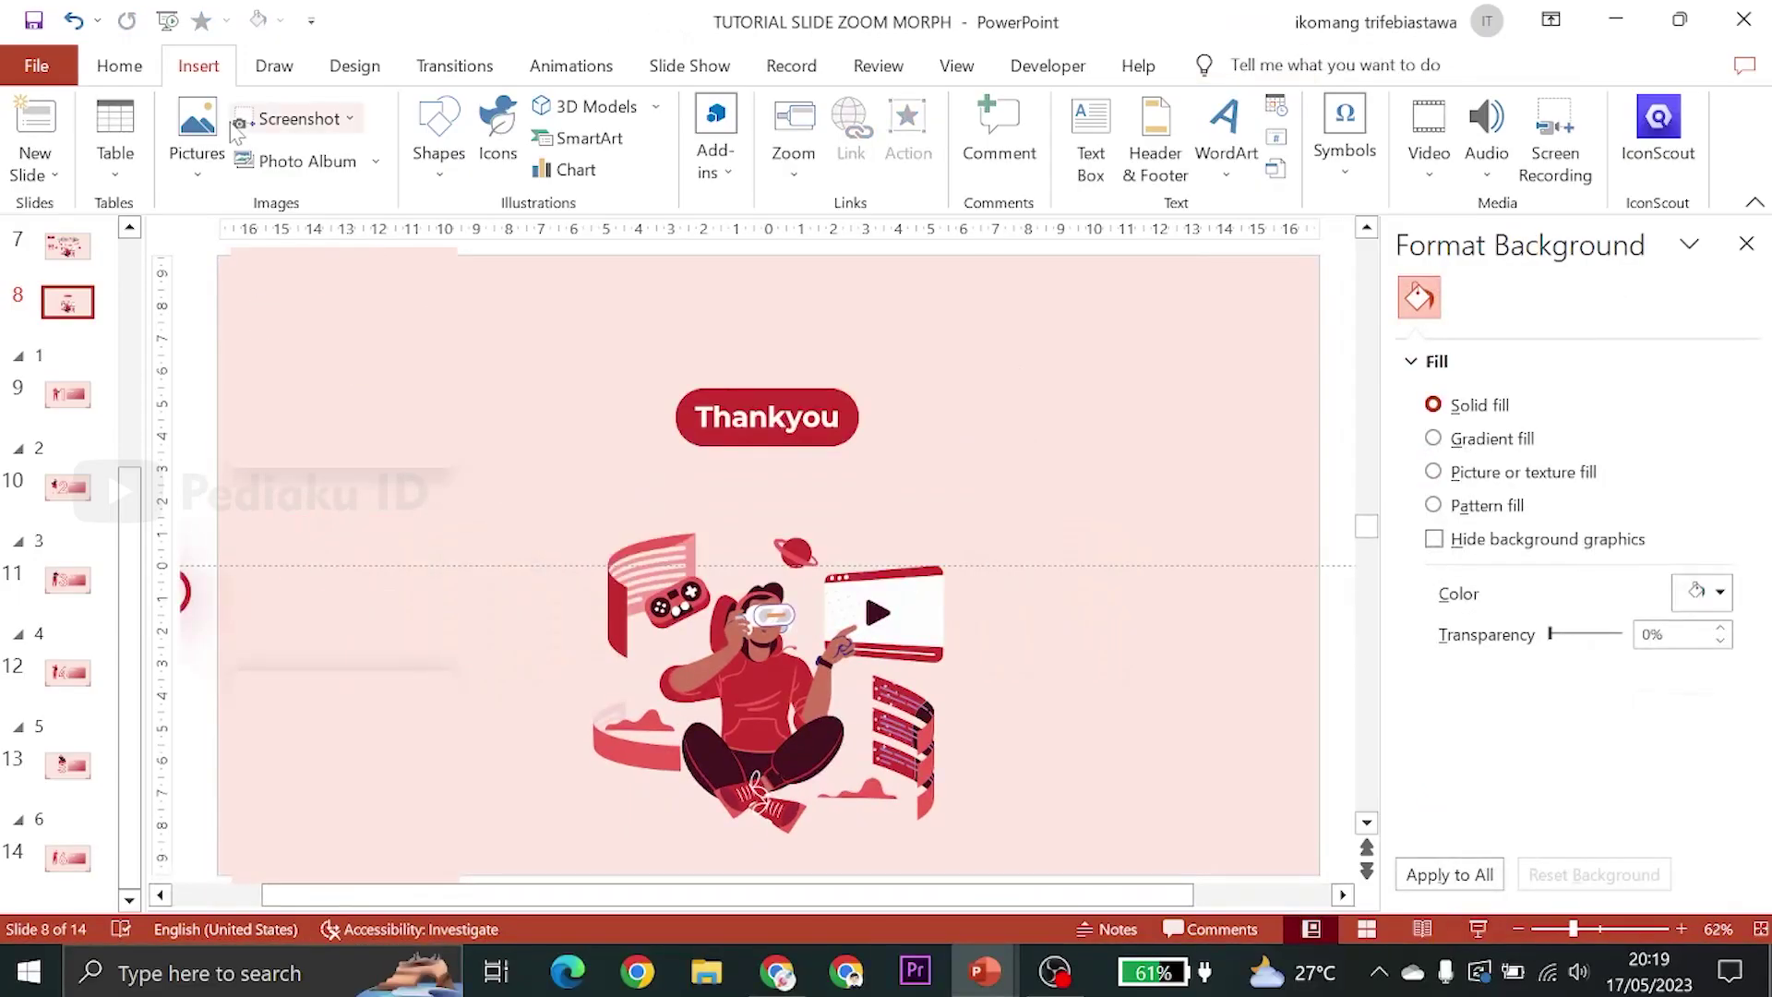
click(1747, 244)
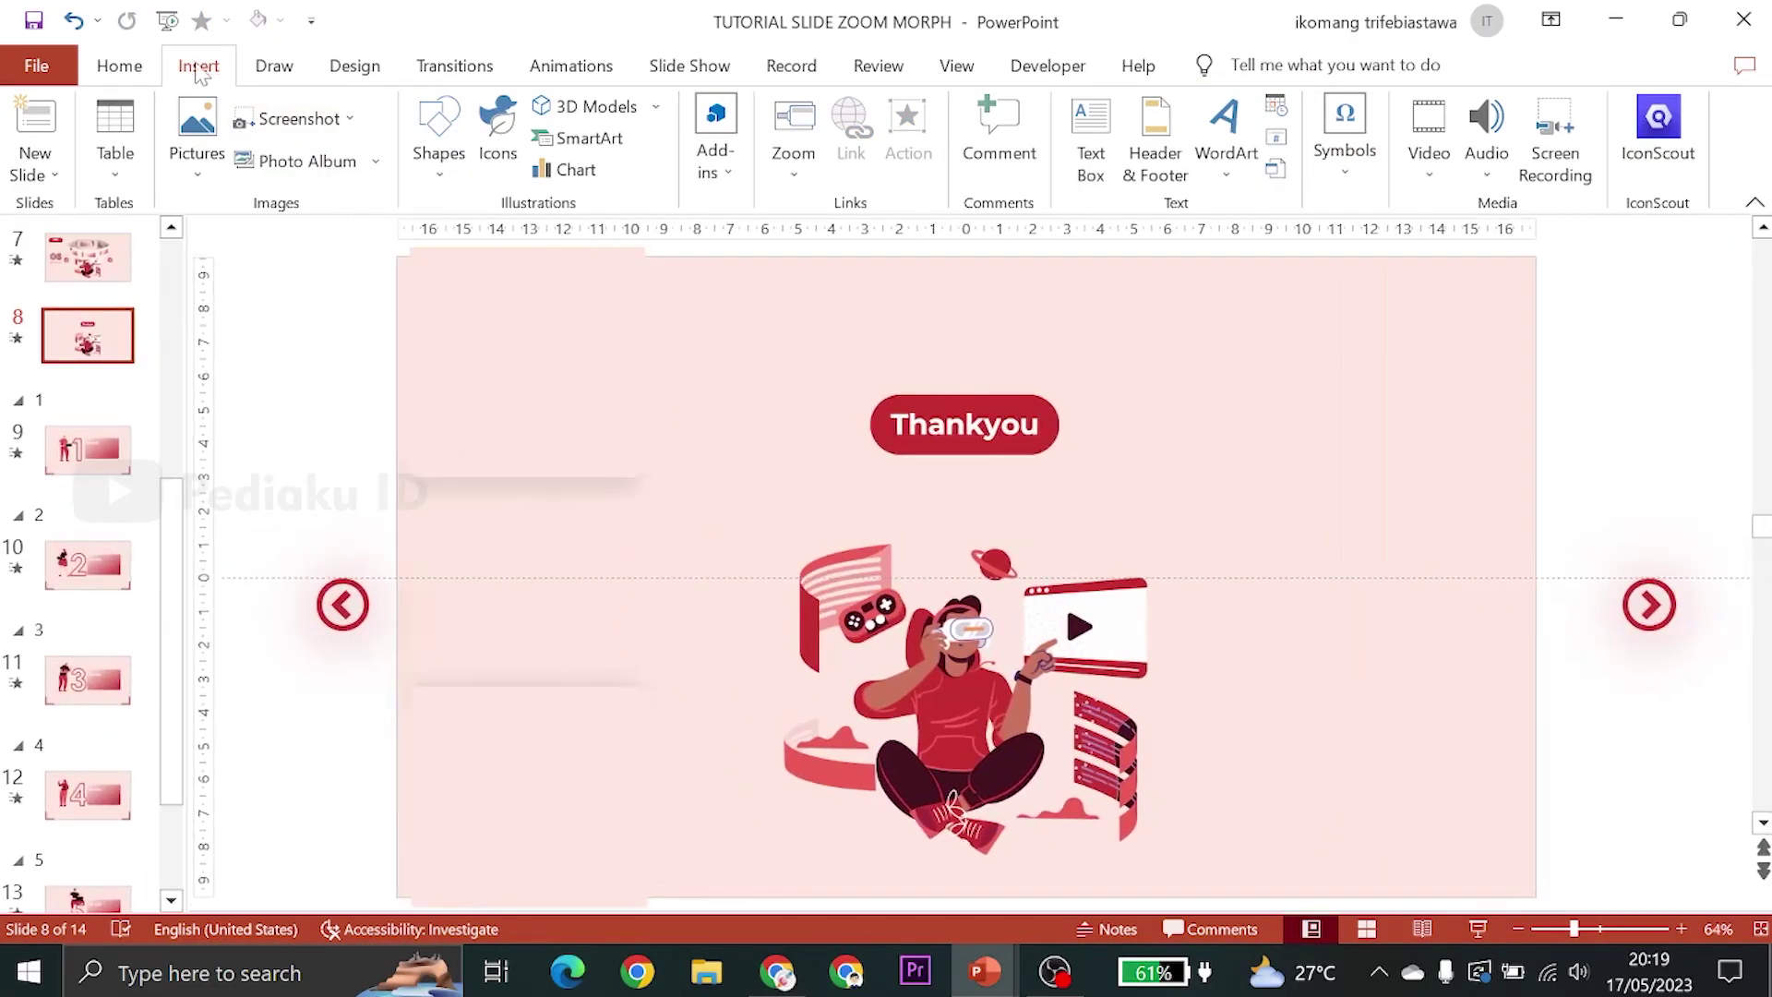
click(121, 67)
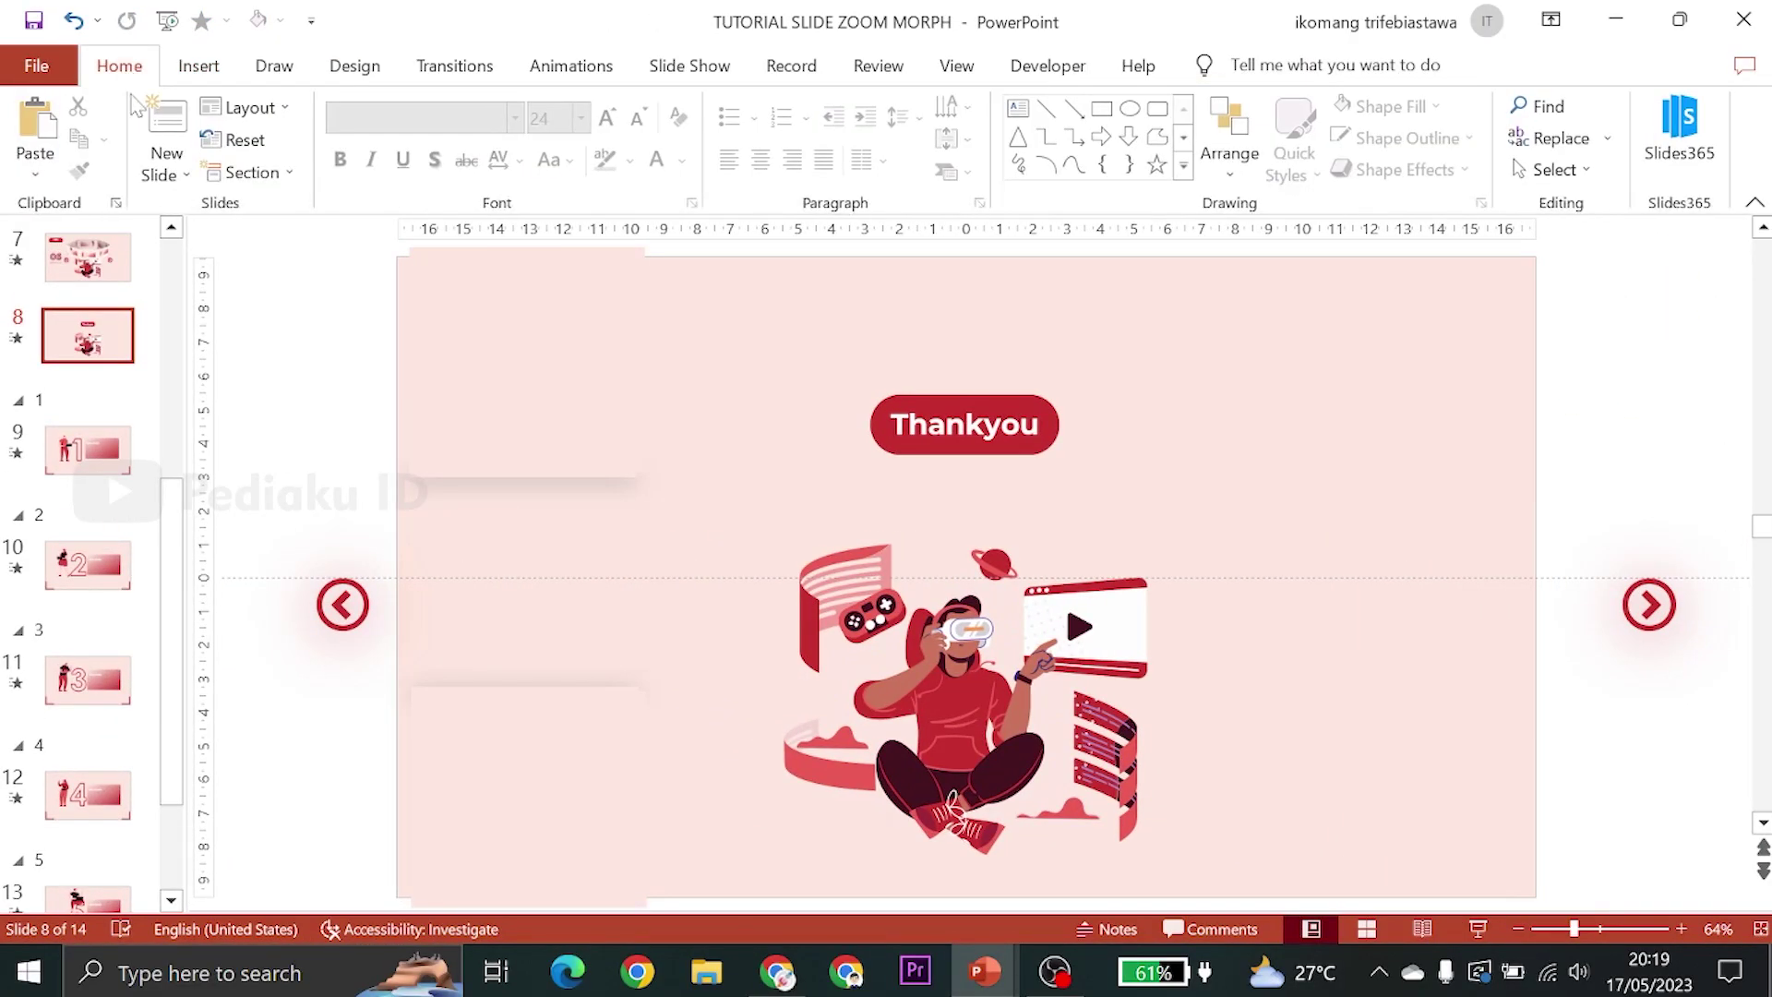
scroll(102, 411, up, 3)
scroll(92, 413, up, 3)
scroll(96, 417, up, 2)
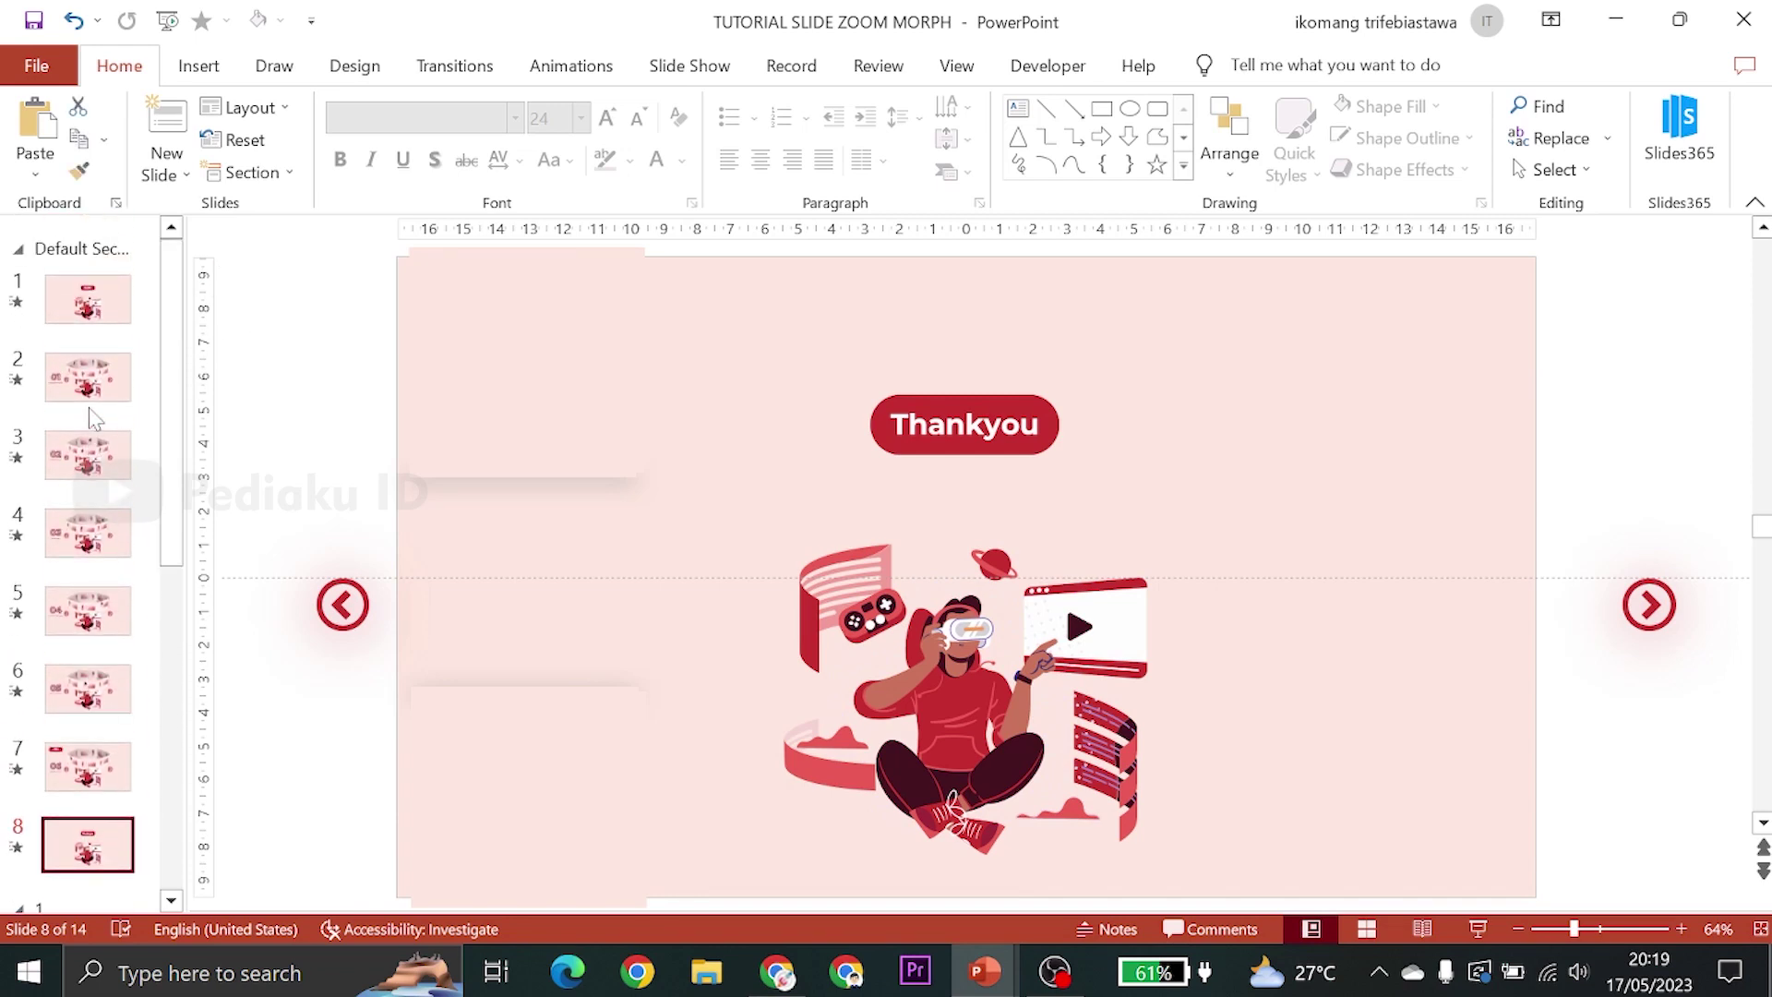
Browse slides 1 through 5, then settle on slide 3, 02 DASAR TEORI
click(90, 319)
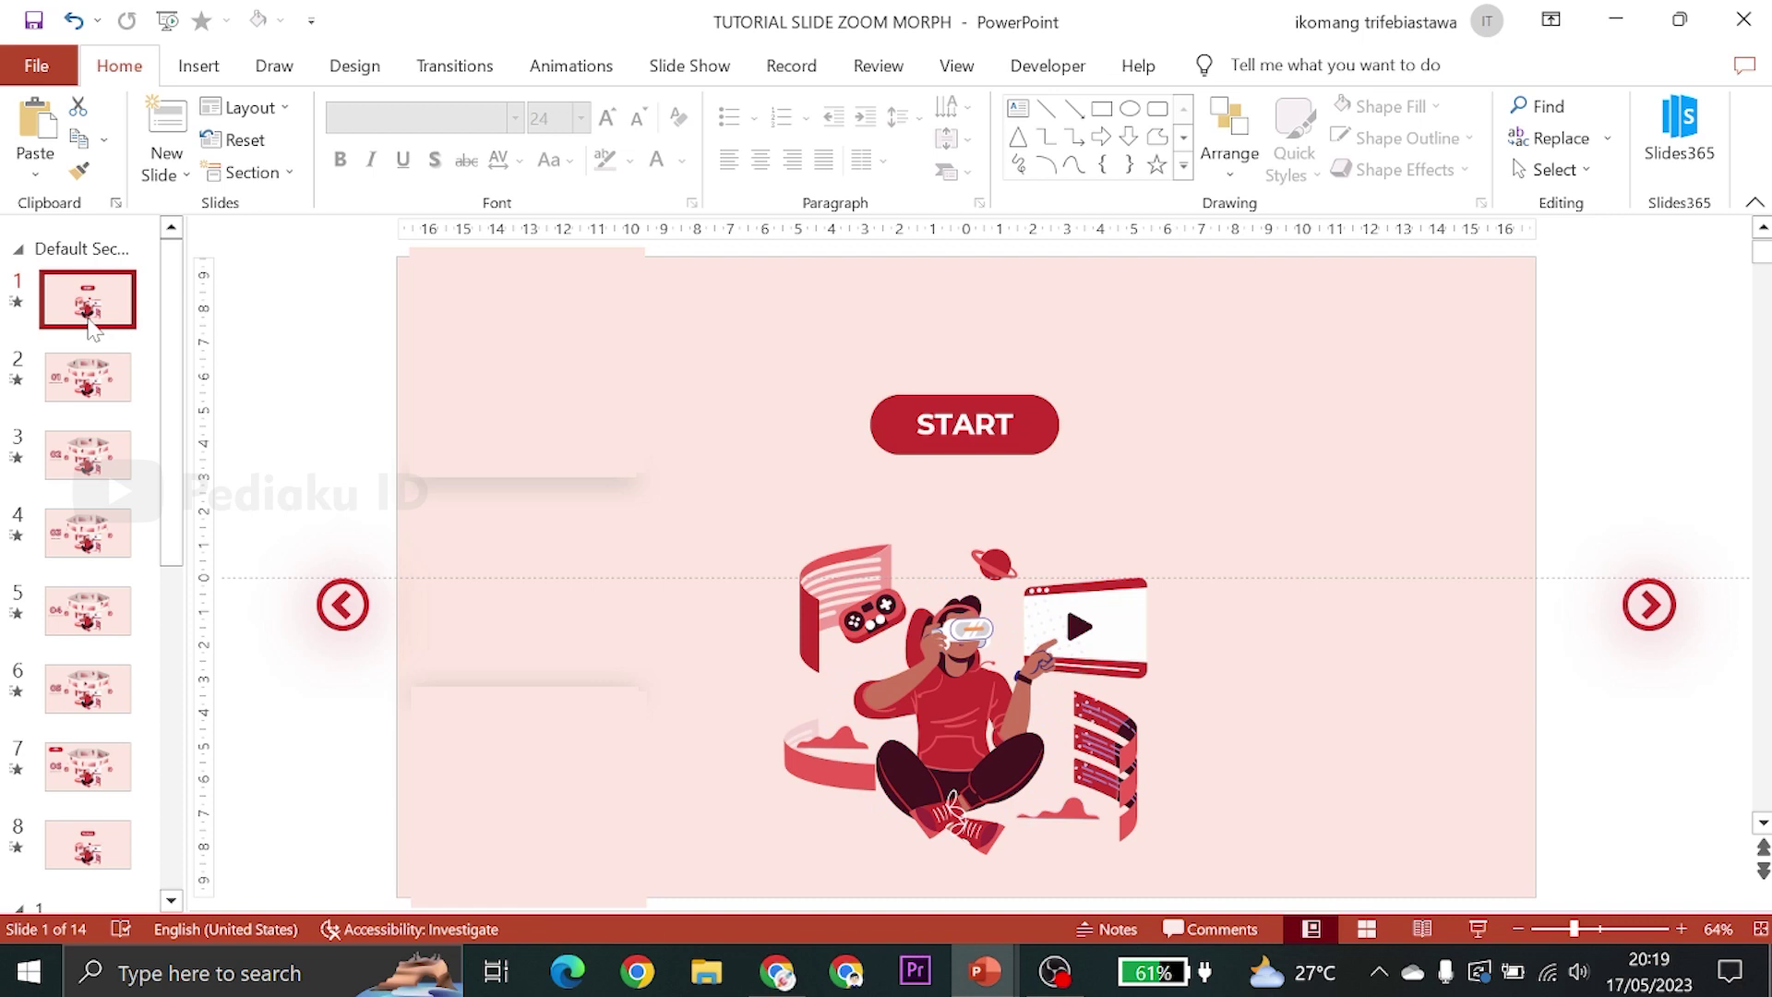
click(90, 378)
click(101, 457)
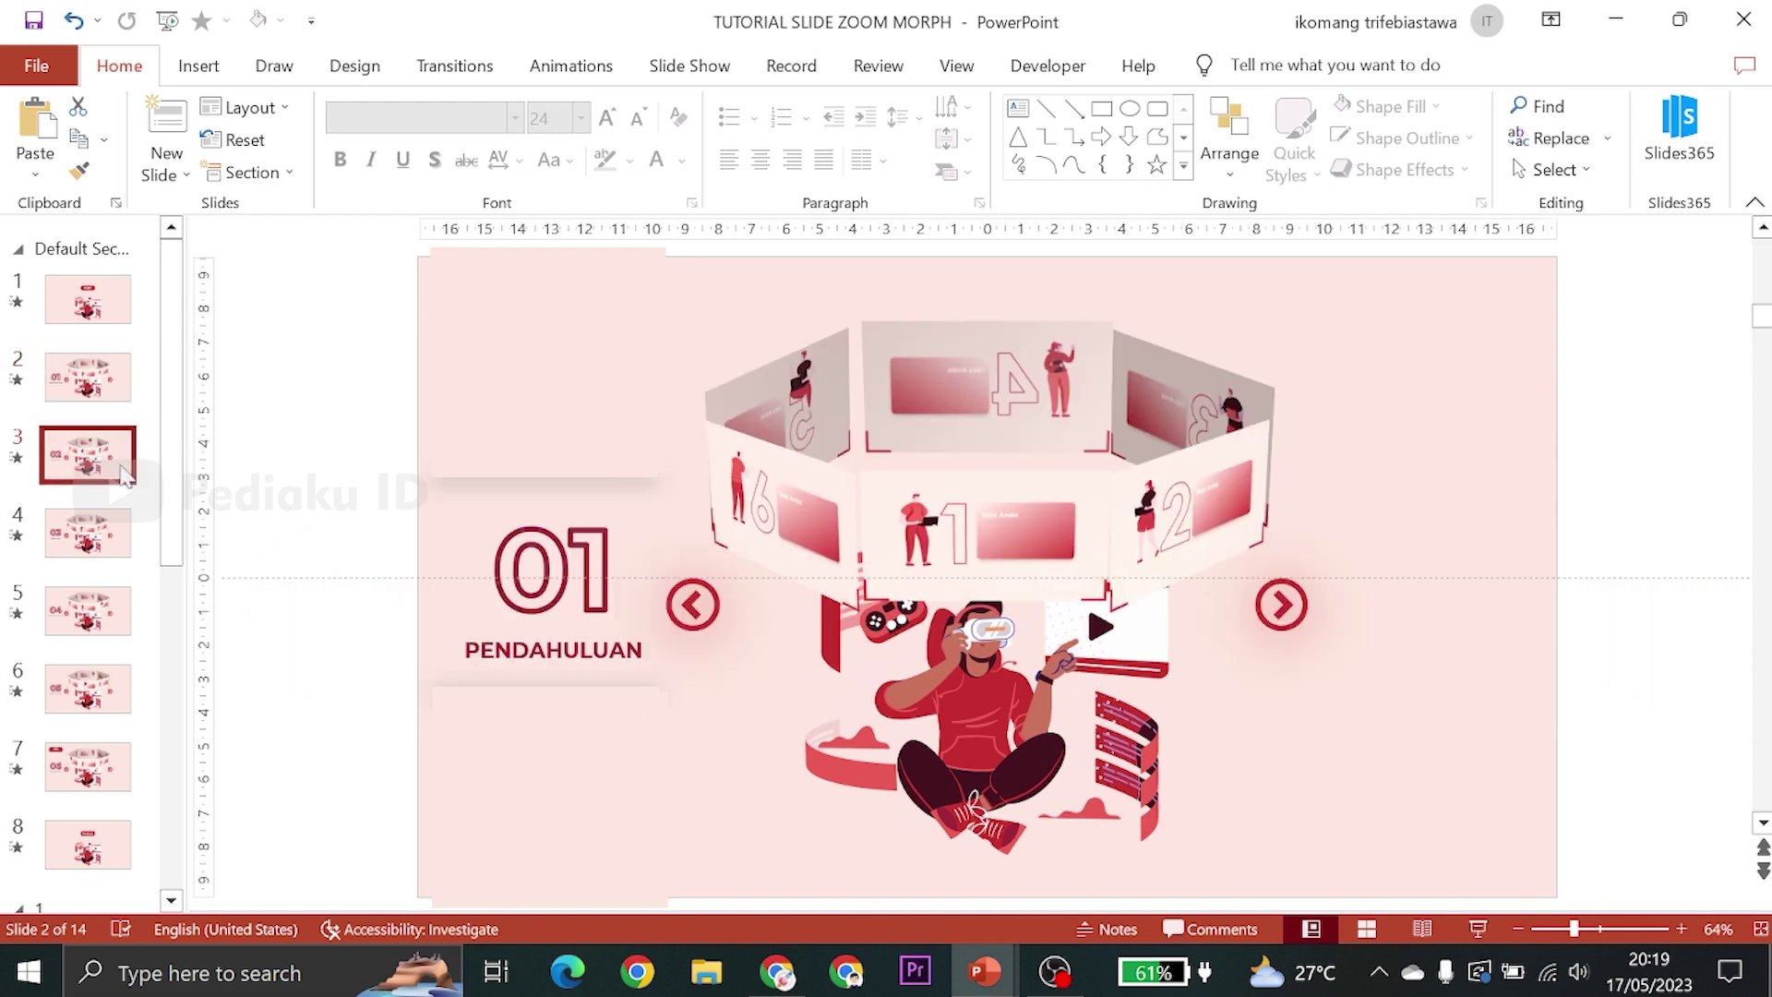
click(115, 535)
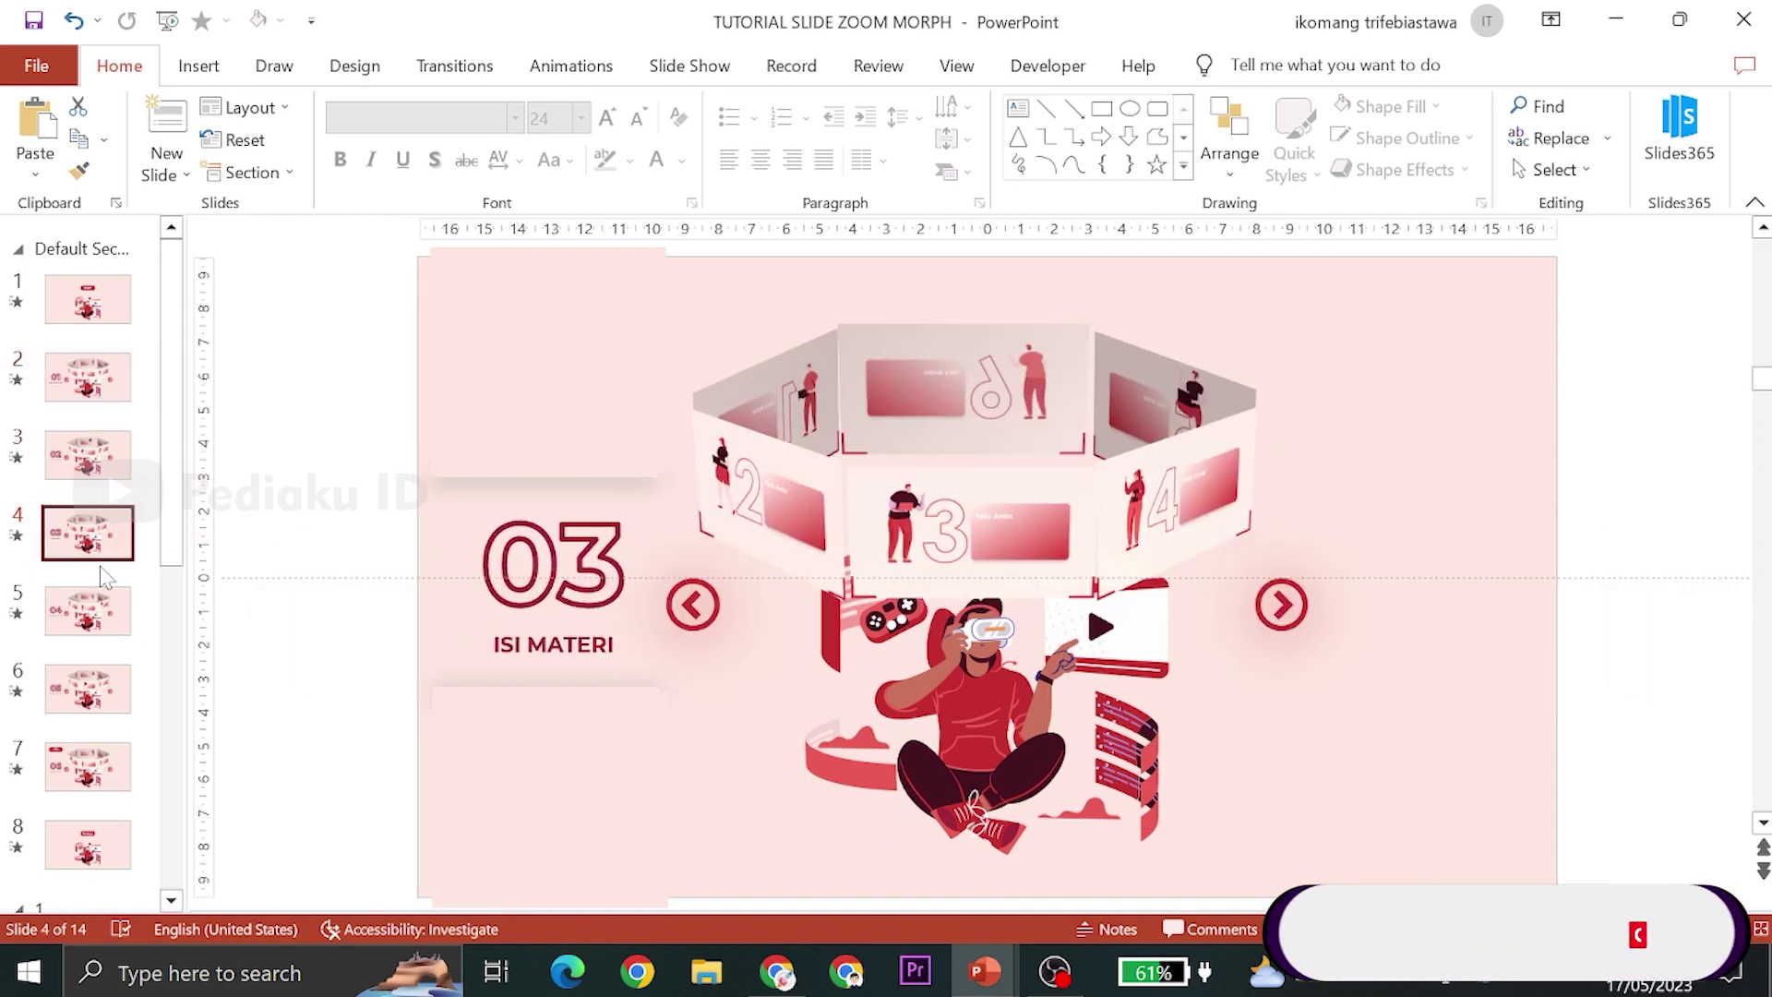
click(101, 604)
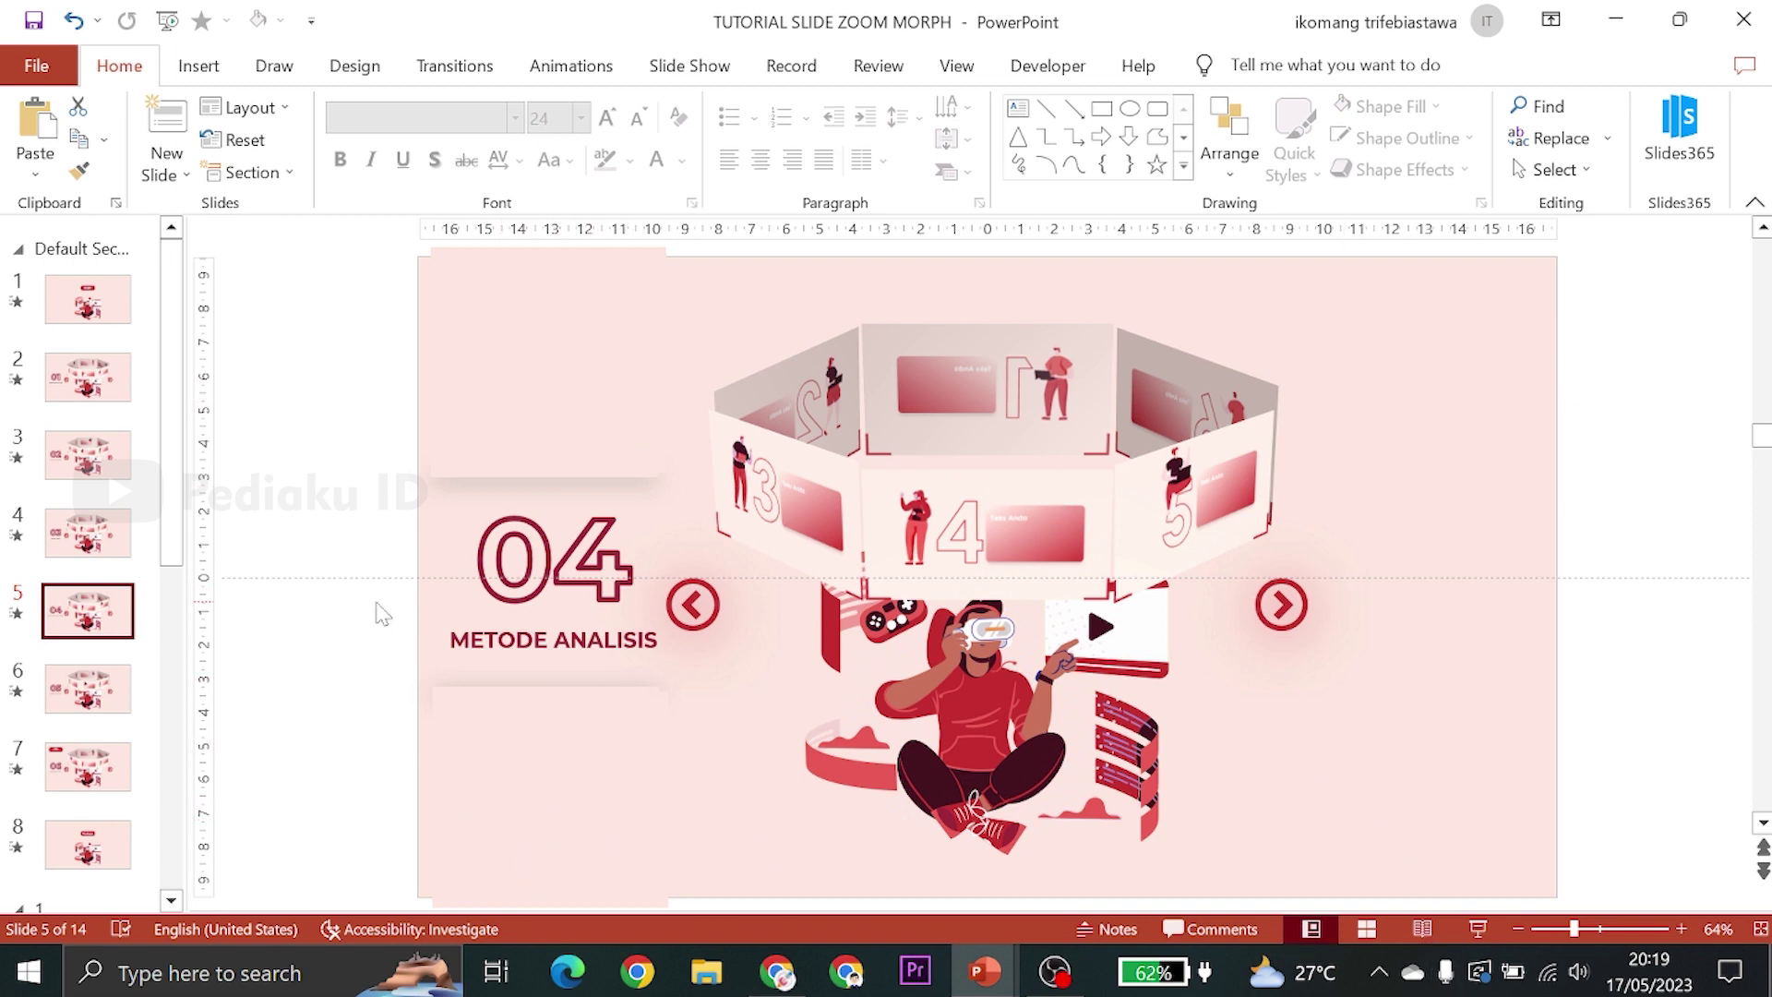
click(116, 546)
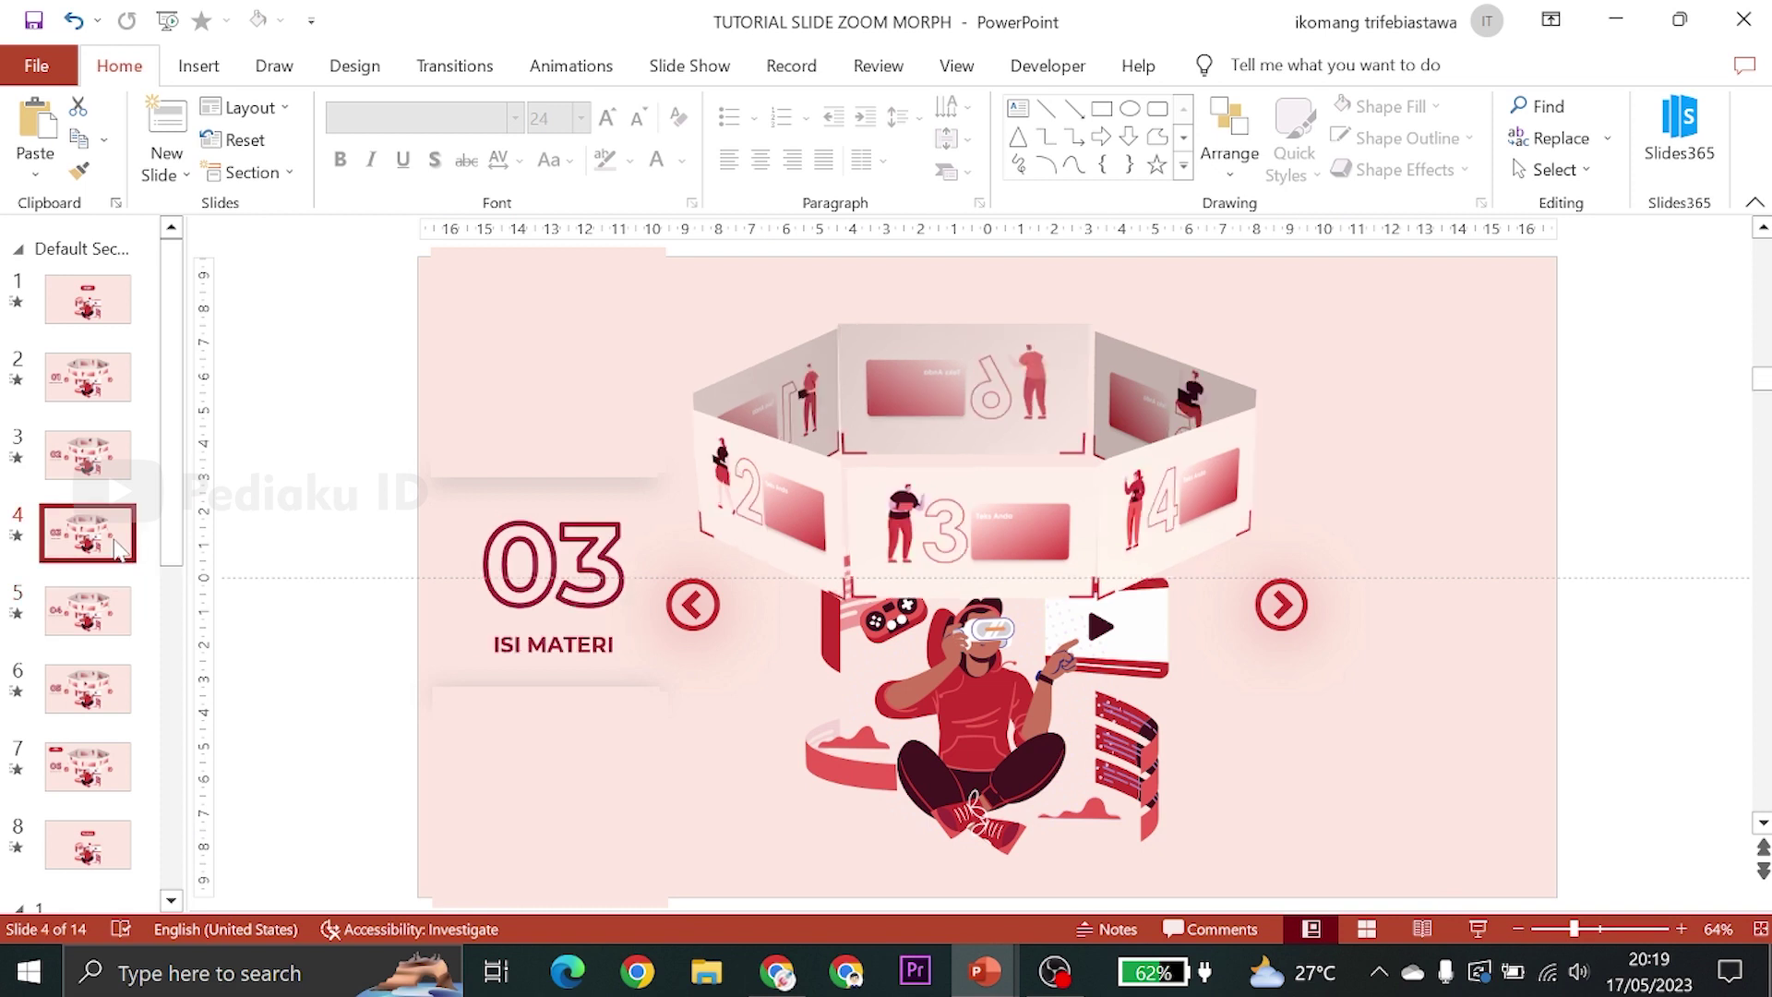
click(109, 462)
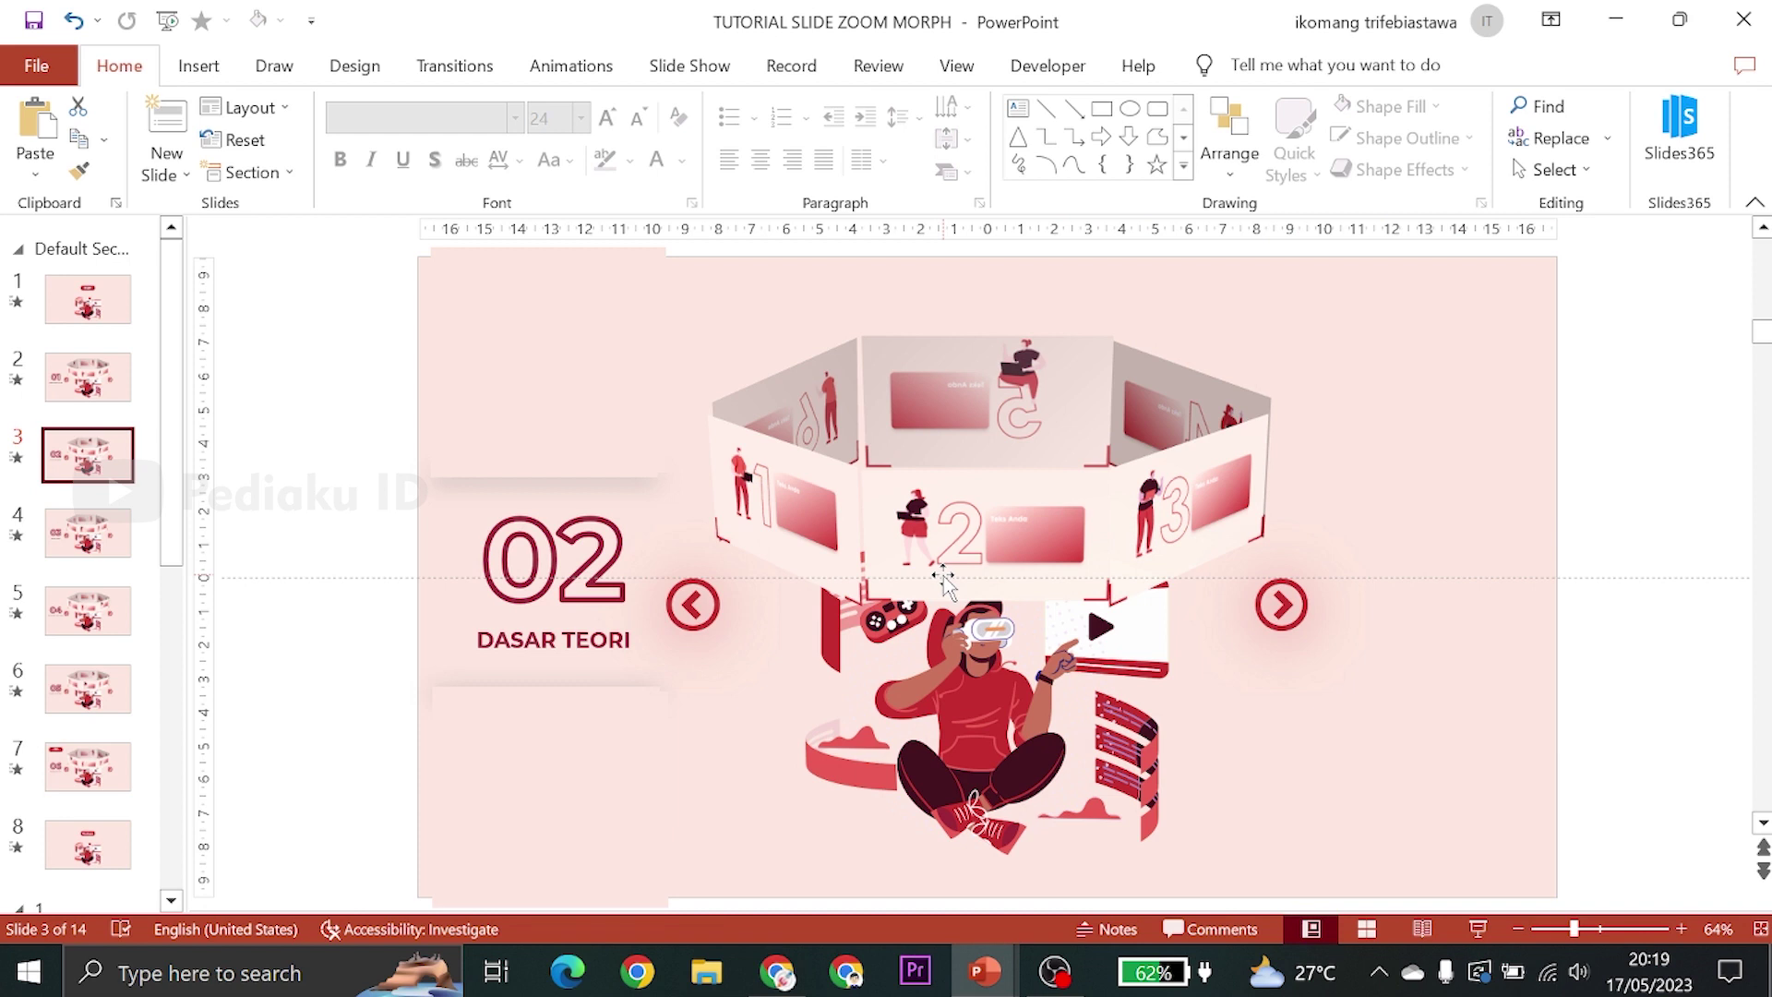
click(352, 384)
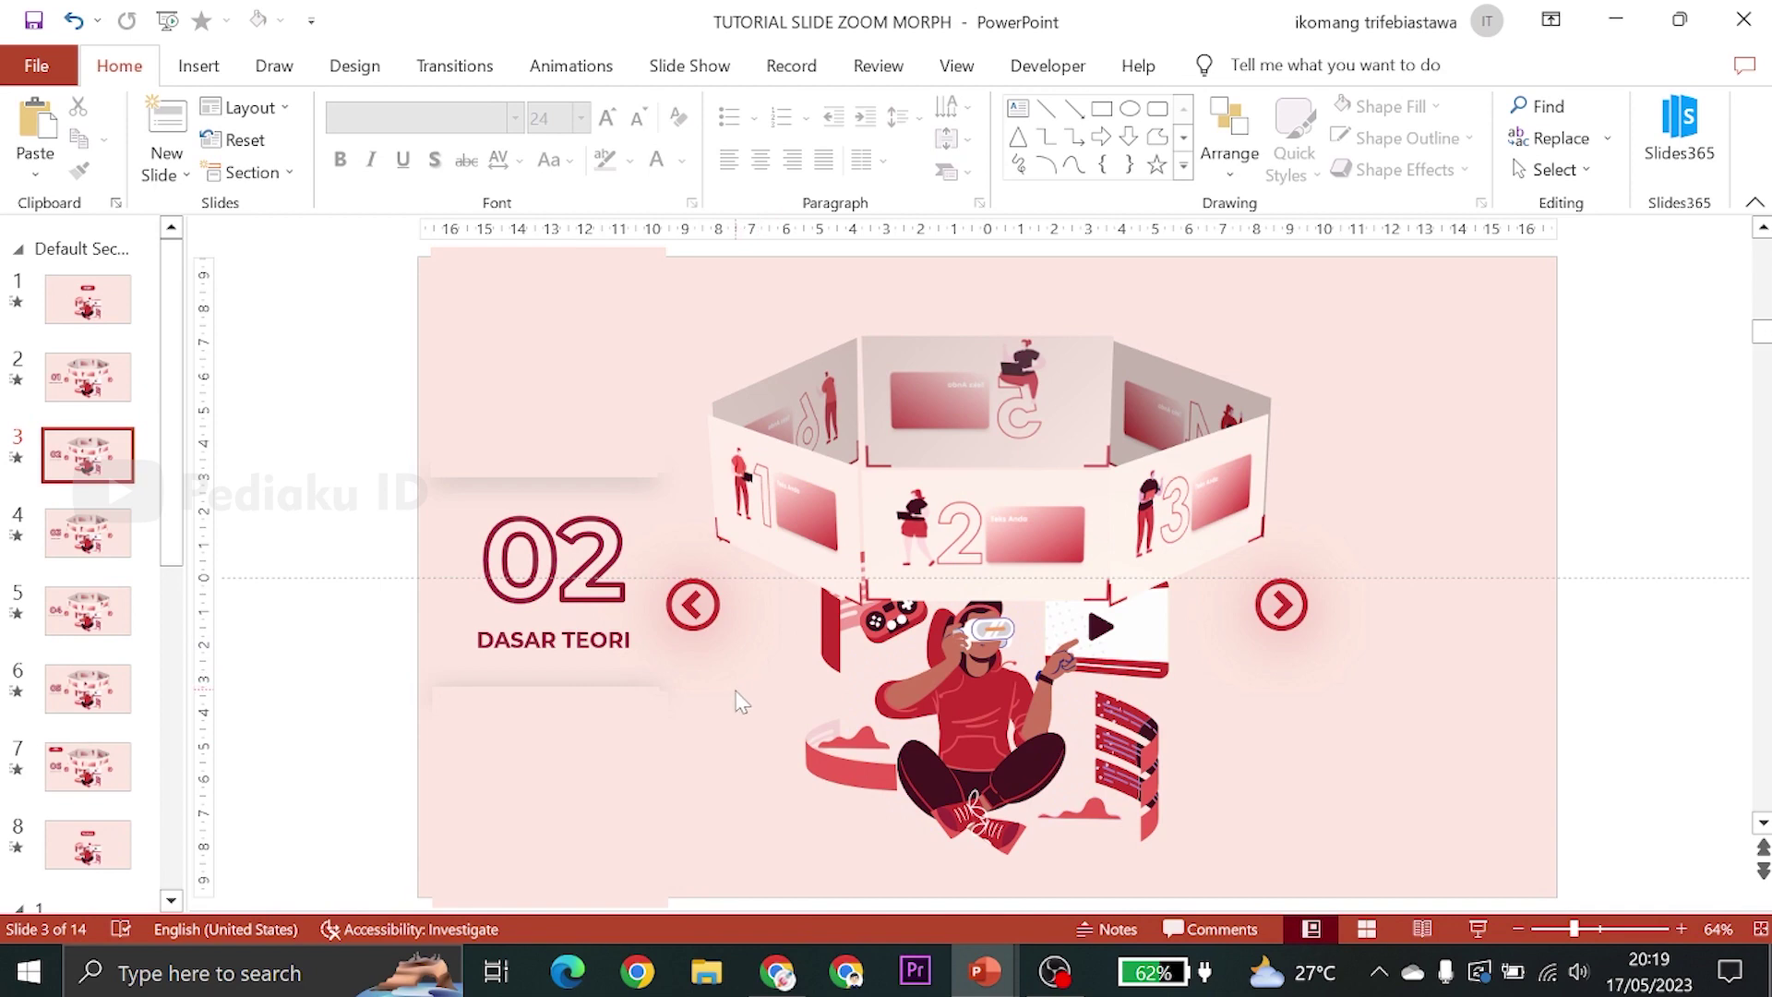
mouse_move(777, 972)
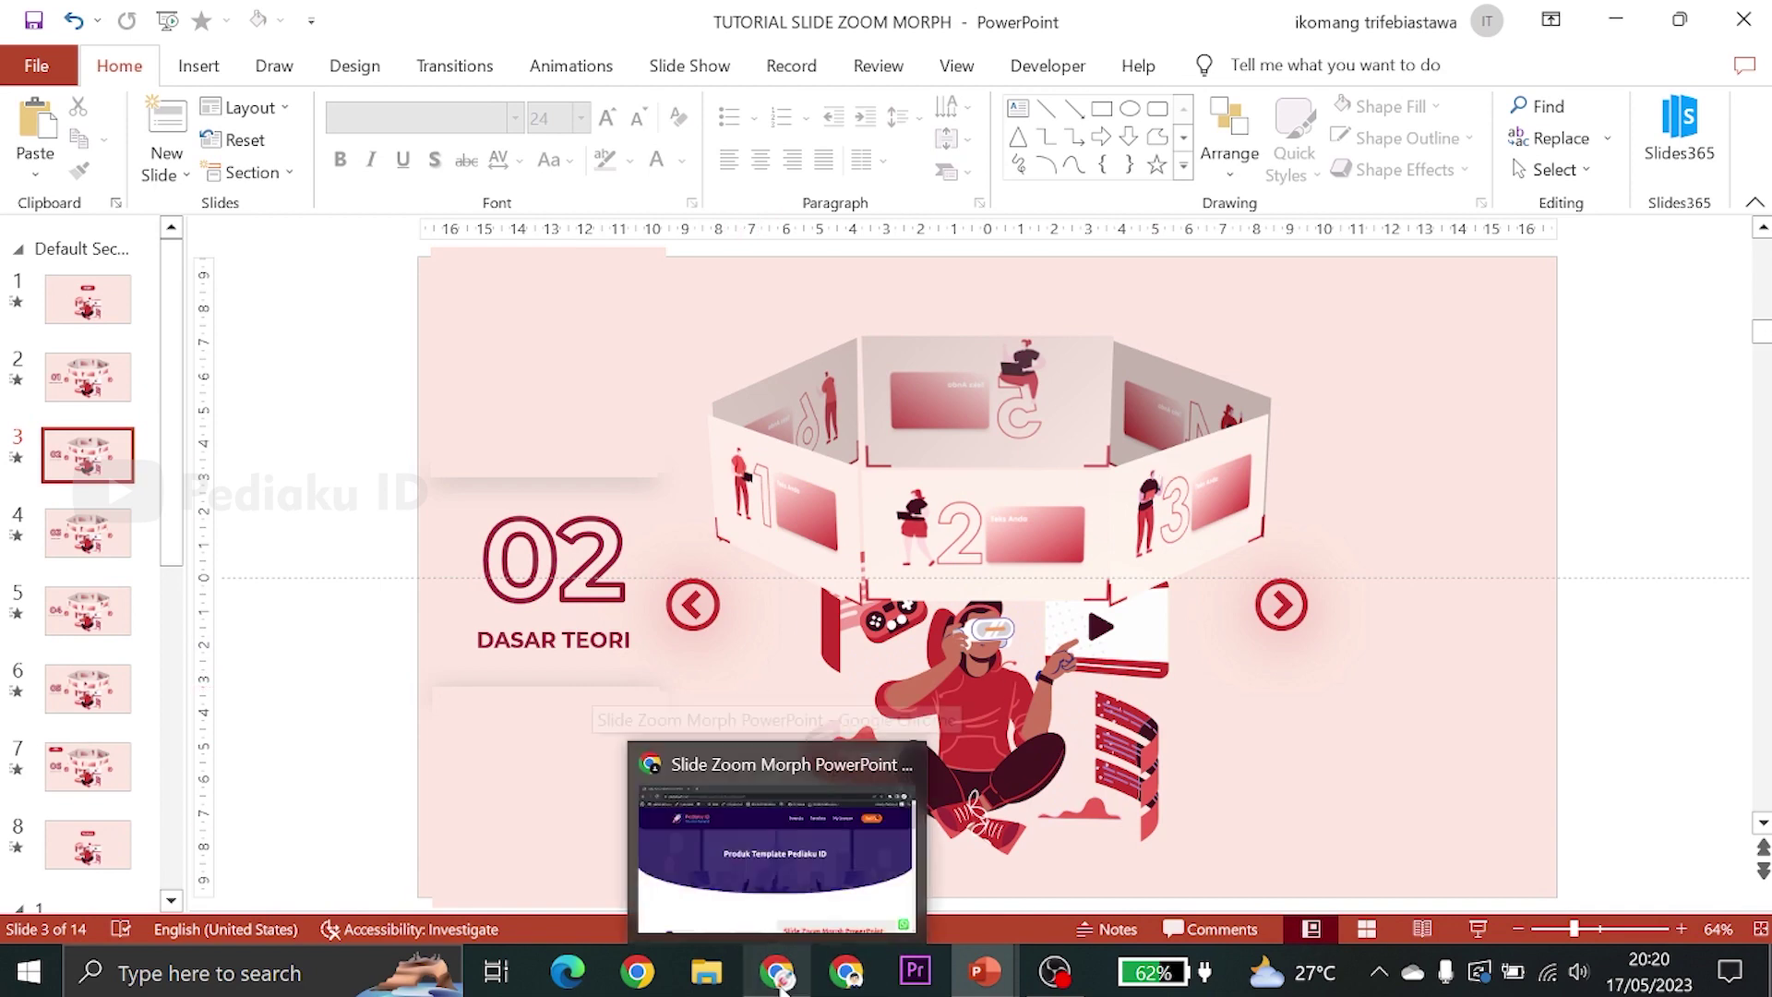
Scroll through the pediakuid.com Slide Zoom Morph product page, priced Rp37.000, with its preview video
click(778, 984)
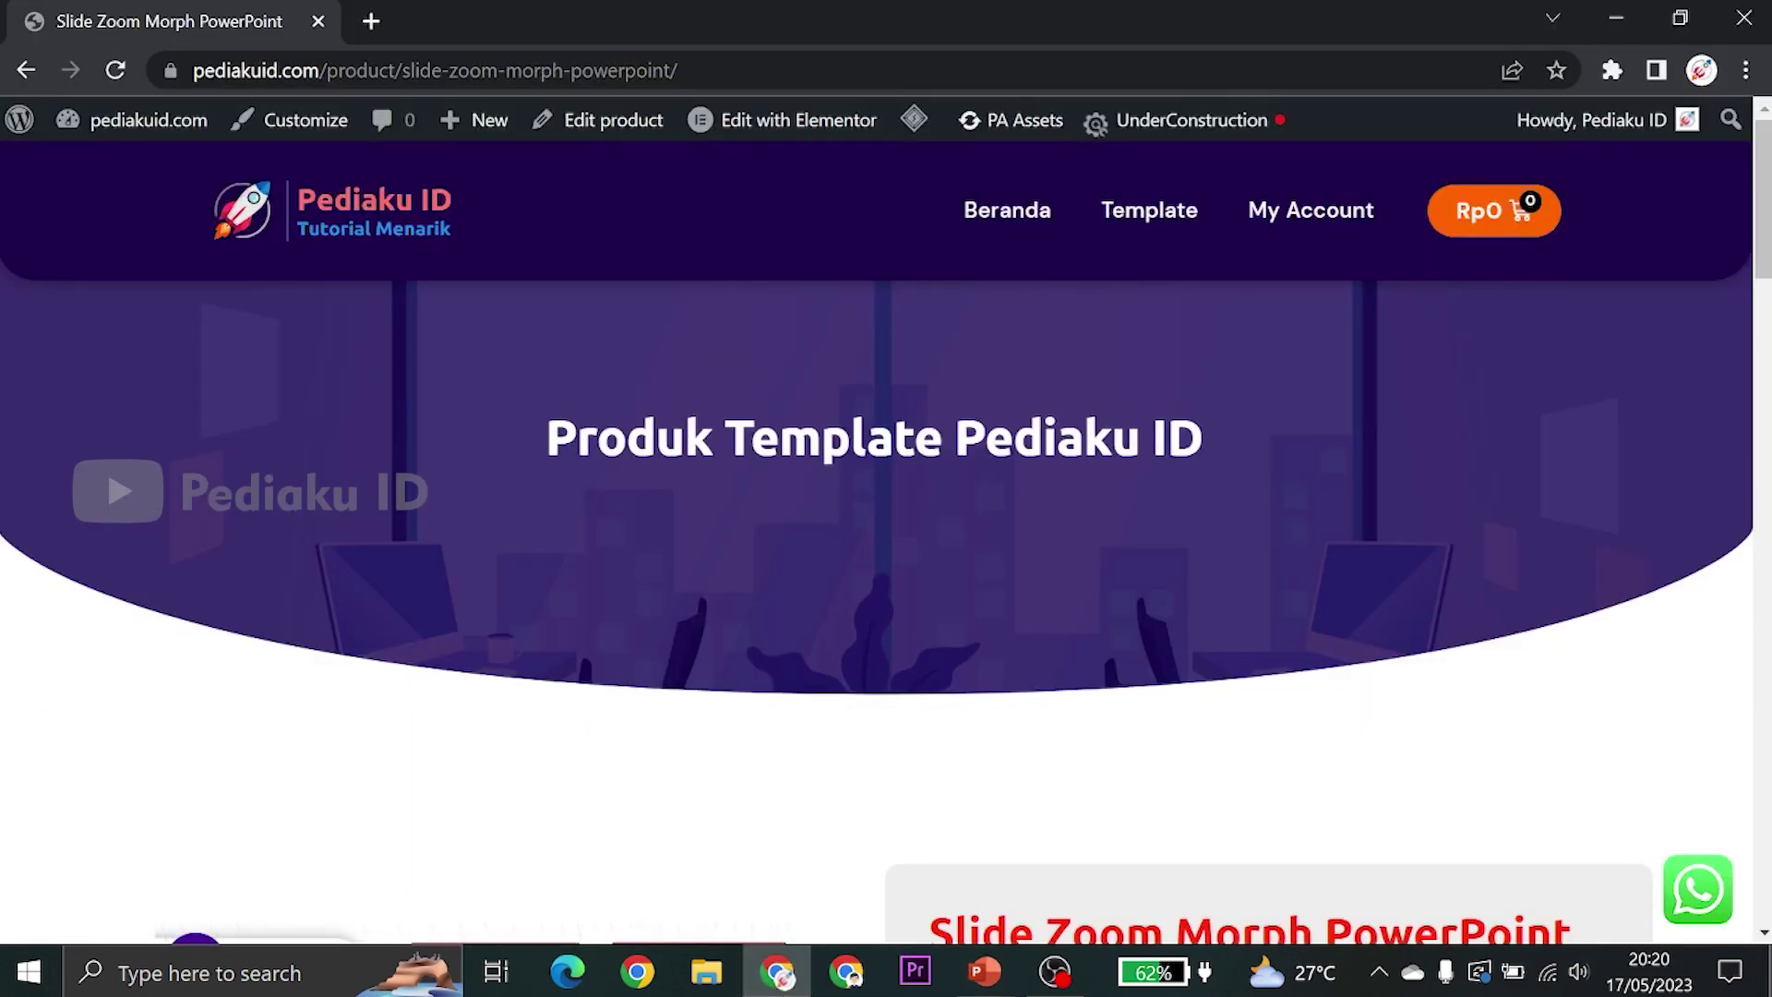
scroll(782, 475, down, 5)
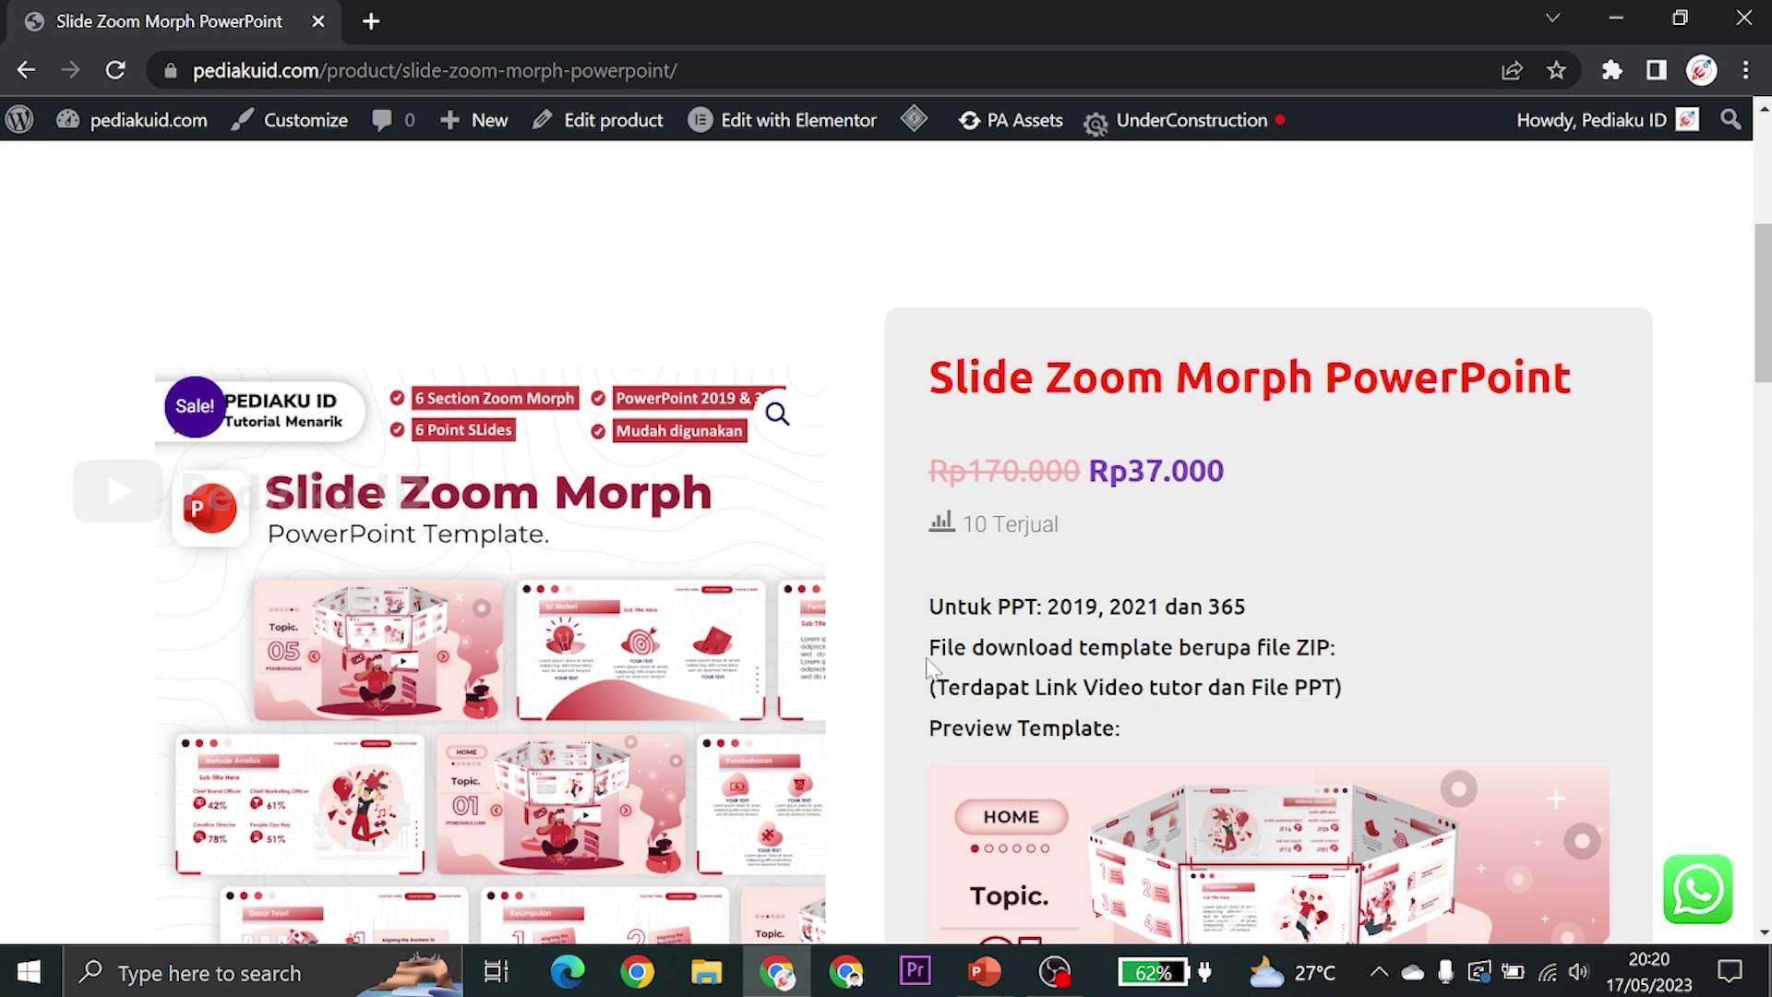
scroll(918, 637, down, 3)
scroll(905, 623, down, 2)
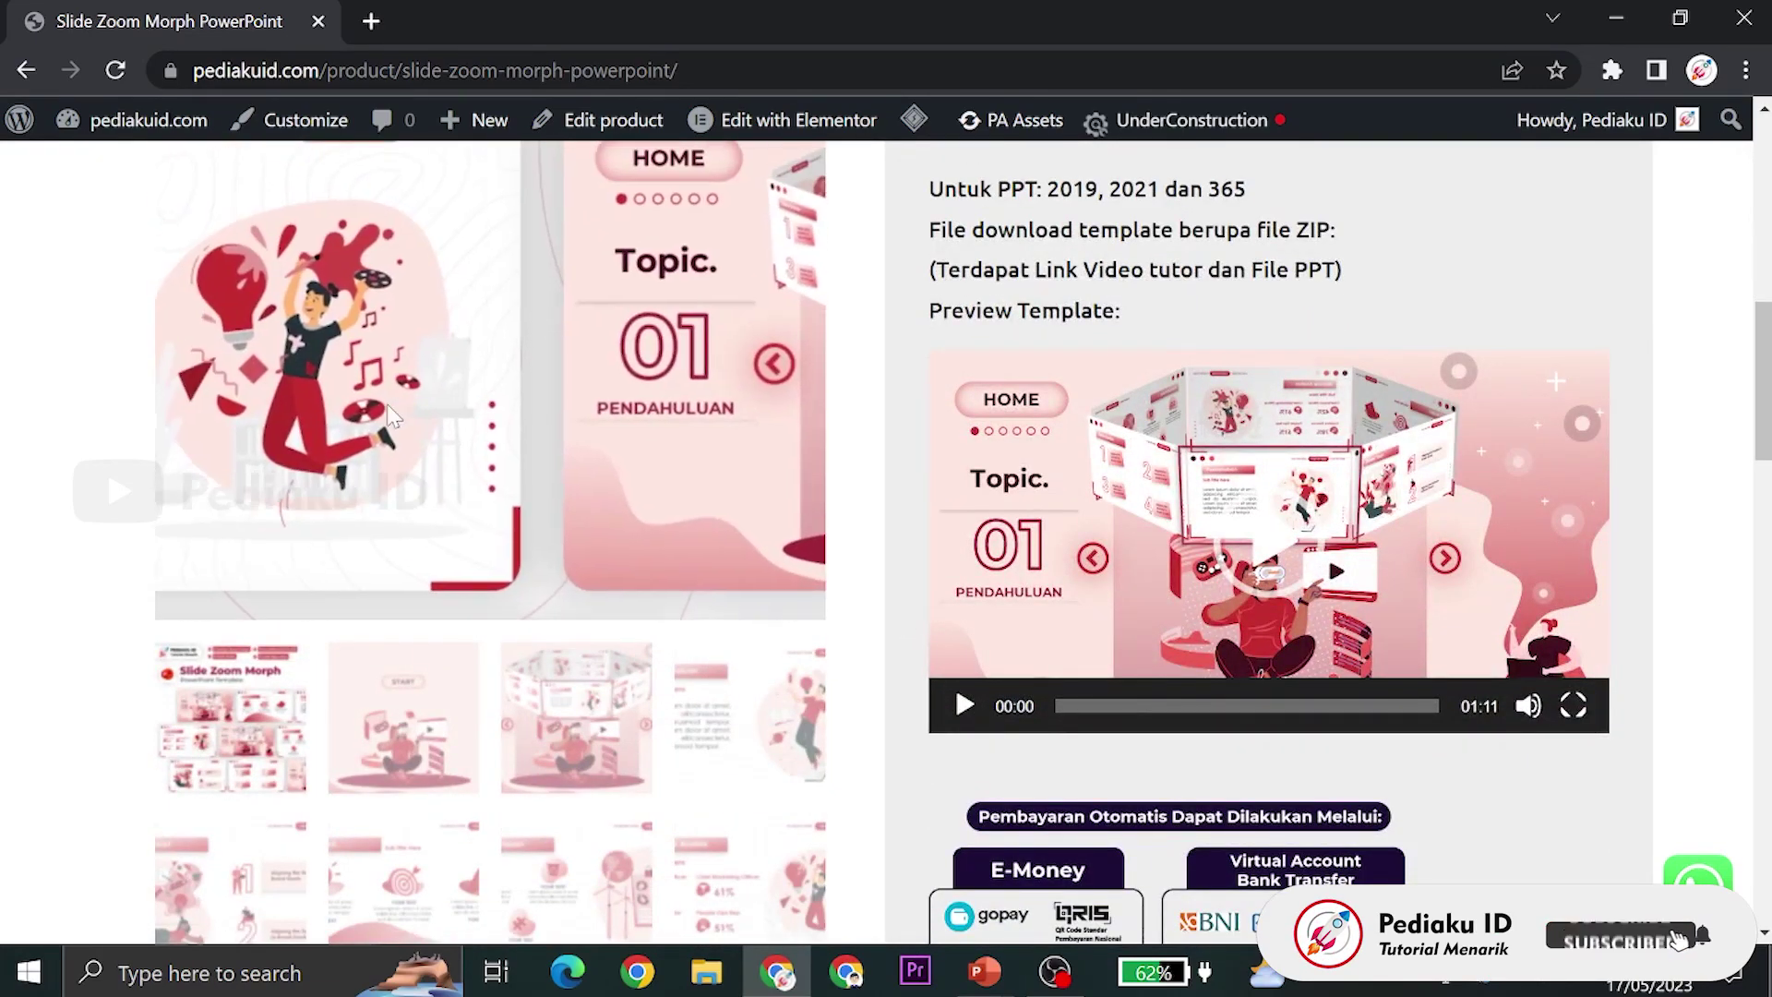
scroll(646, 513, down, 2)
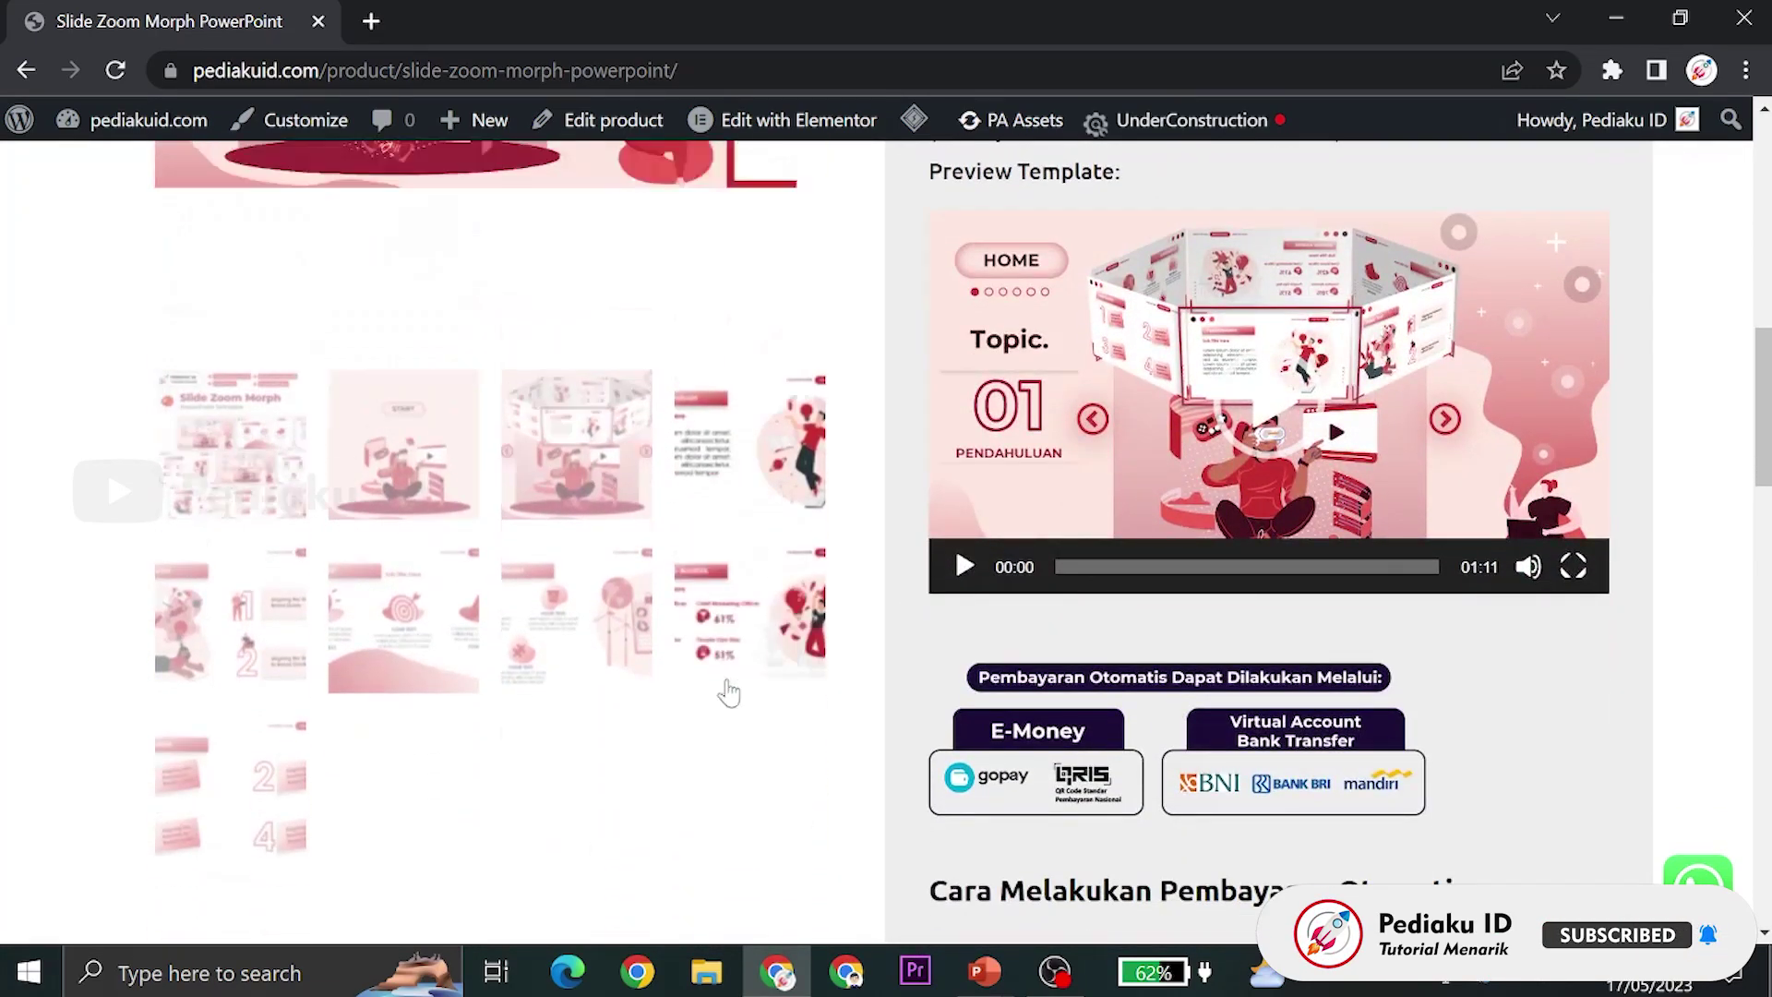
scroll(809, 594, up, 4)
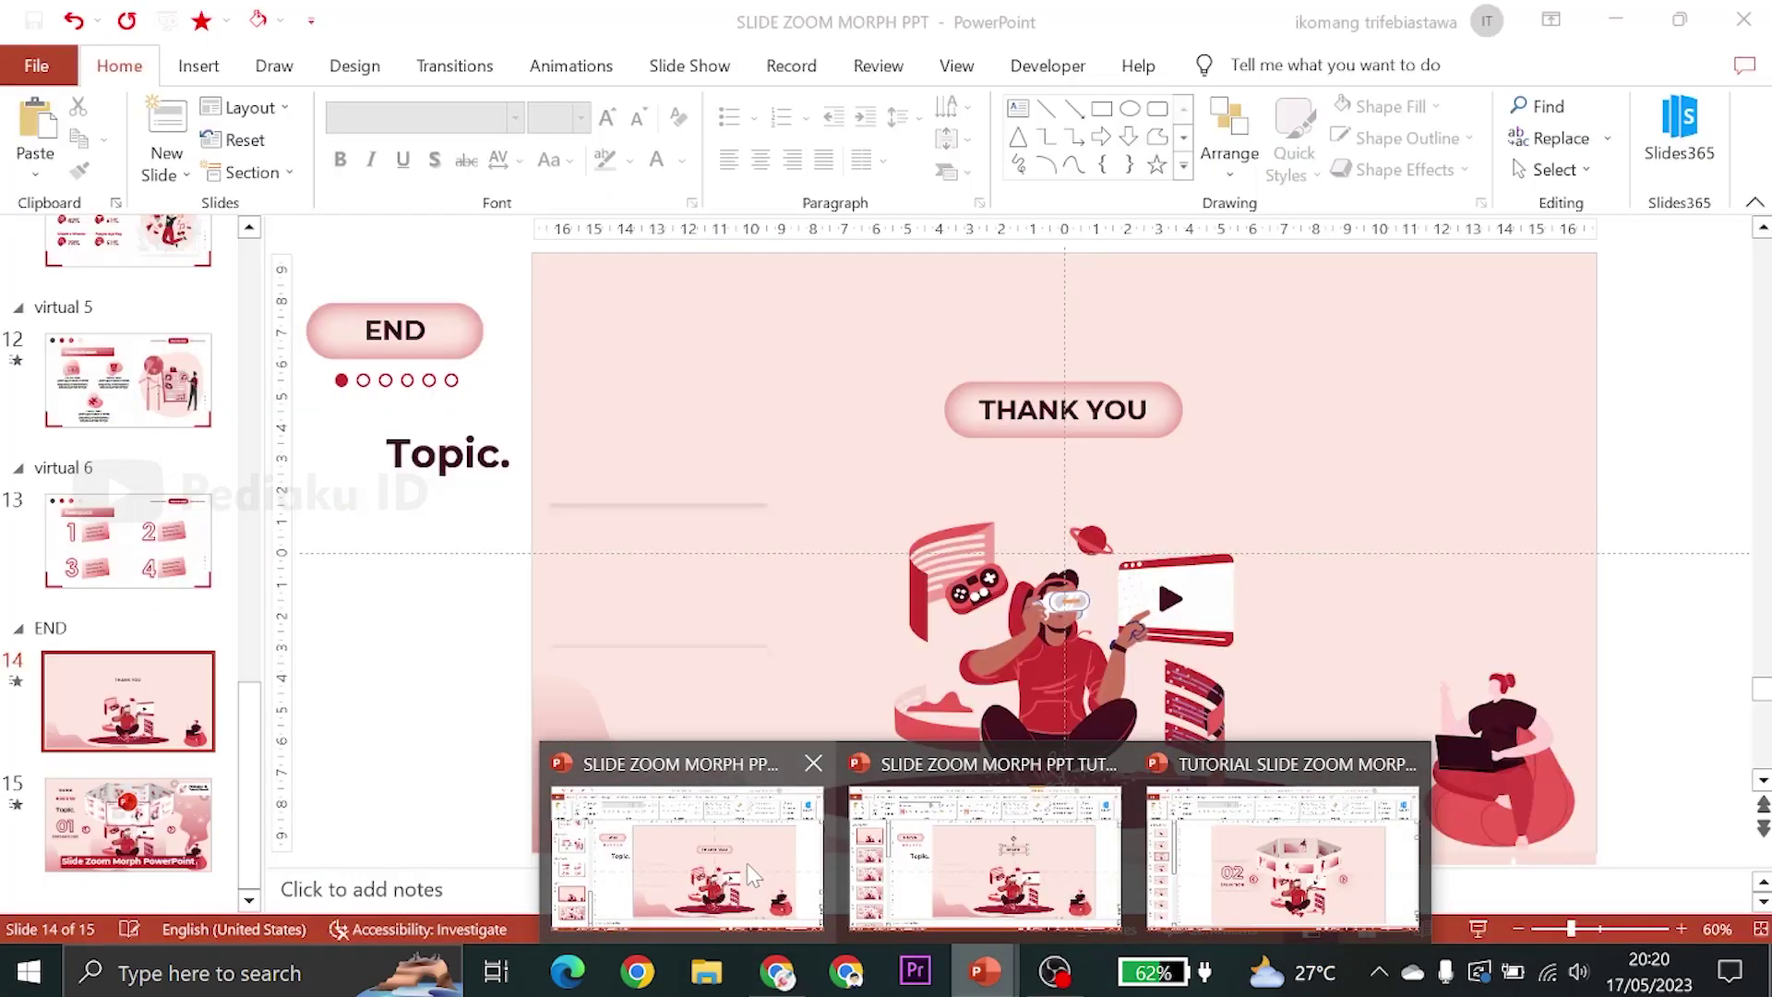
In the SLIDE ZOOM MORPH PPT deck, page back through slides 13, 12, 11 and 9 to 8, Pendahuluan
click(746, 862)
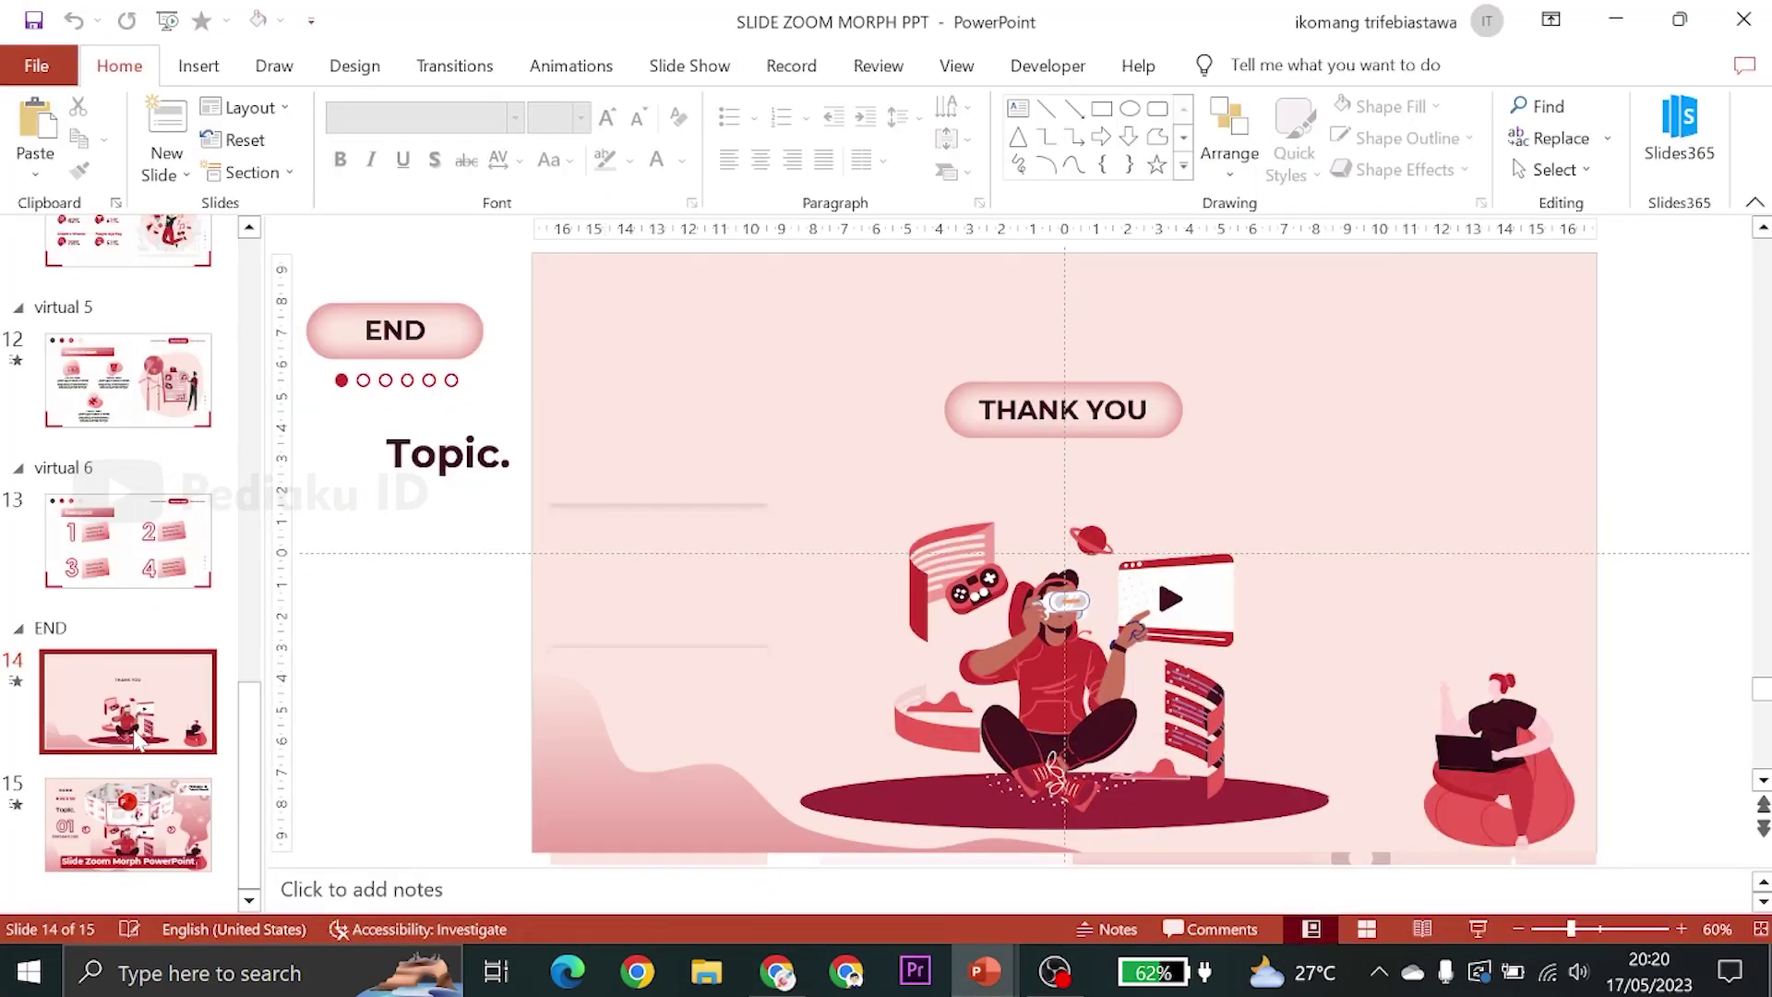
click(139, 545)
click(129, 379)
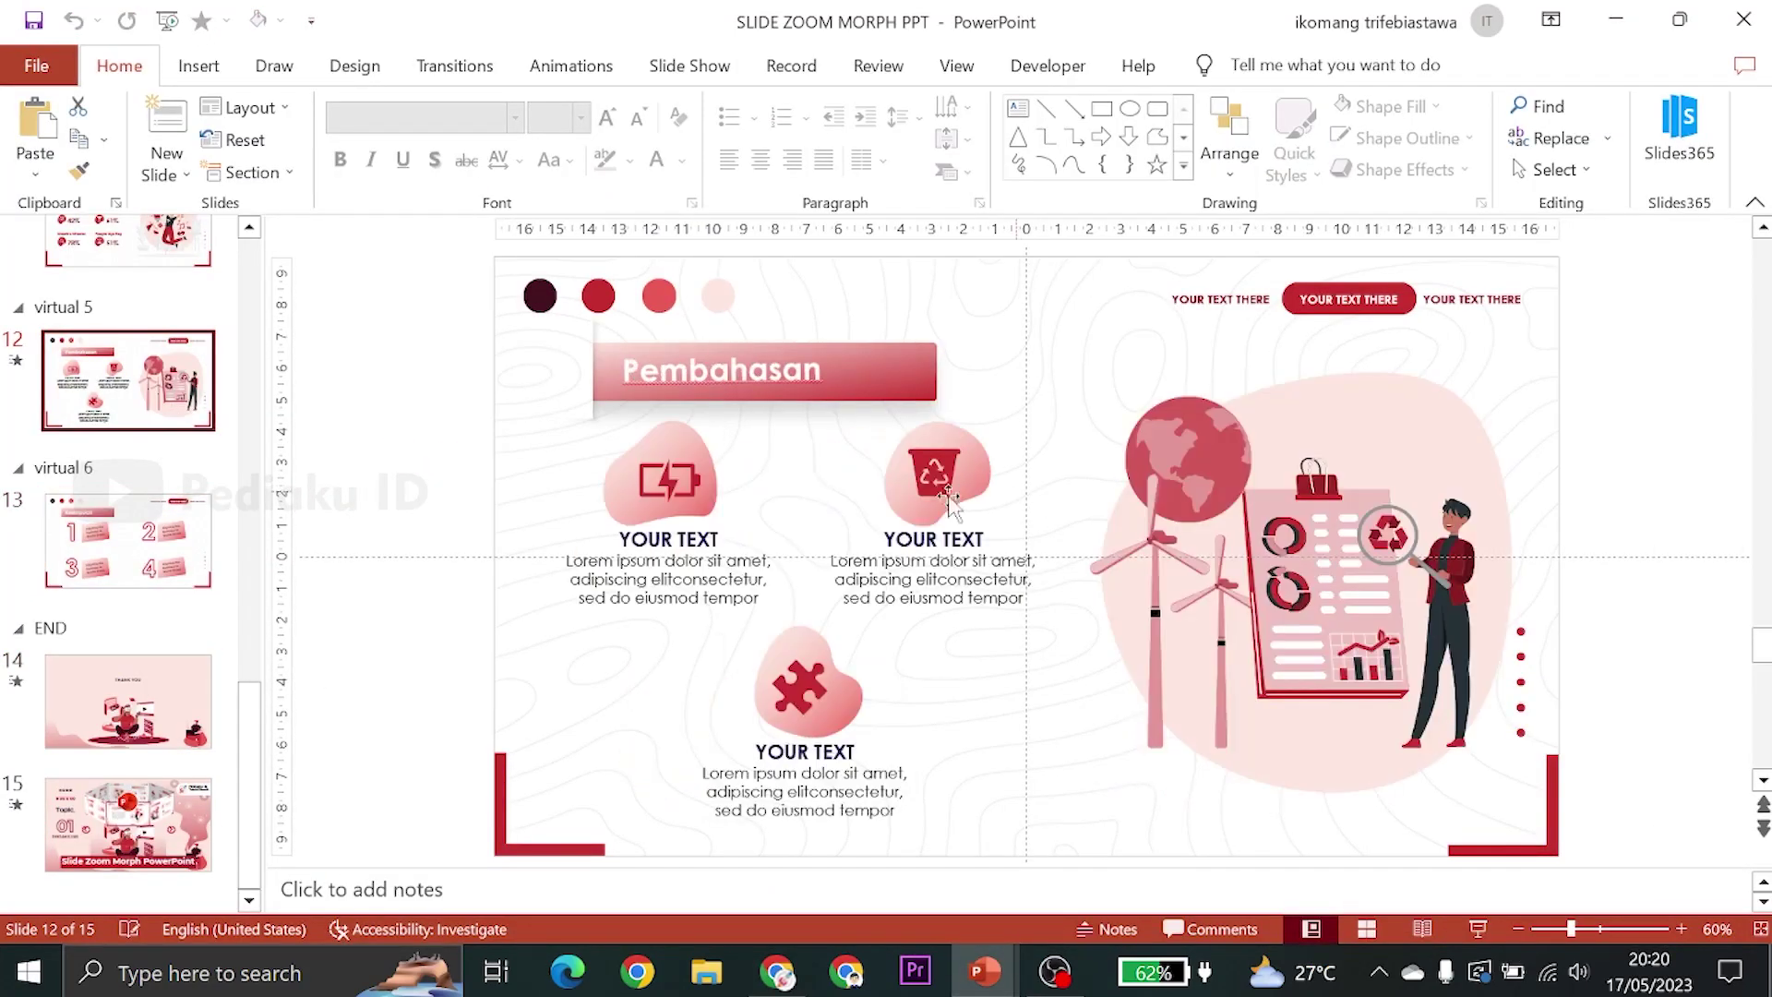
scroll(129, 444, up, 2)
click(162, 360)
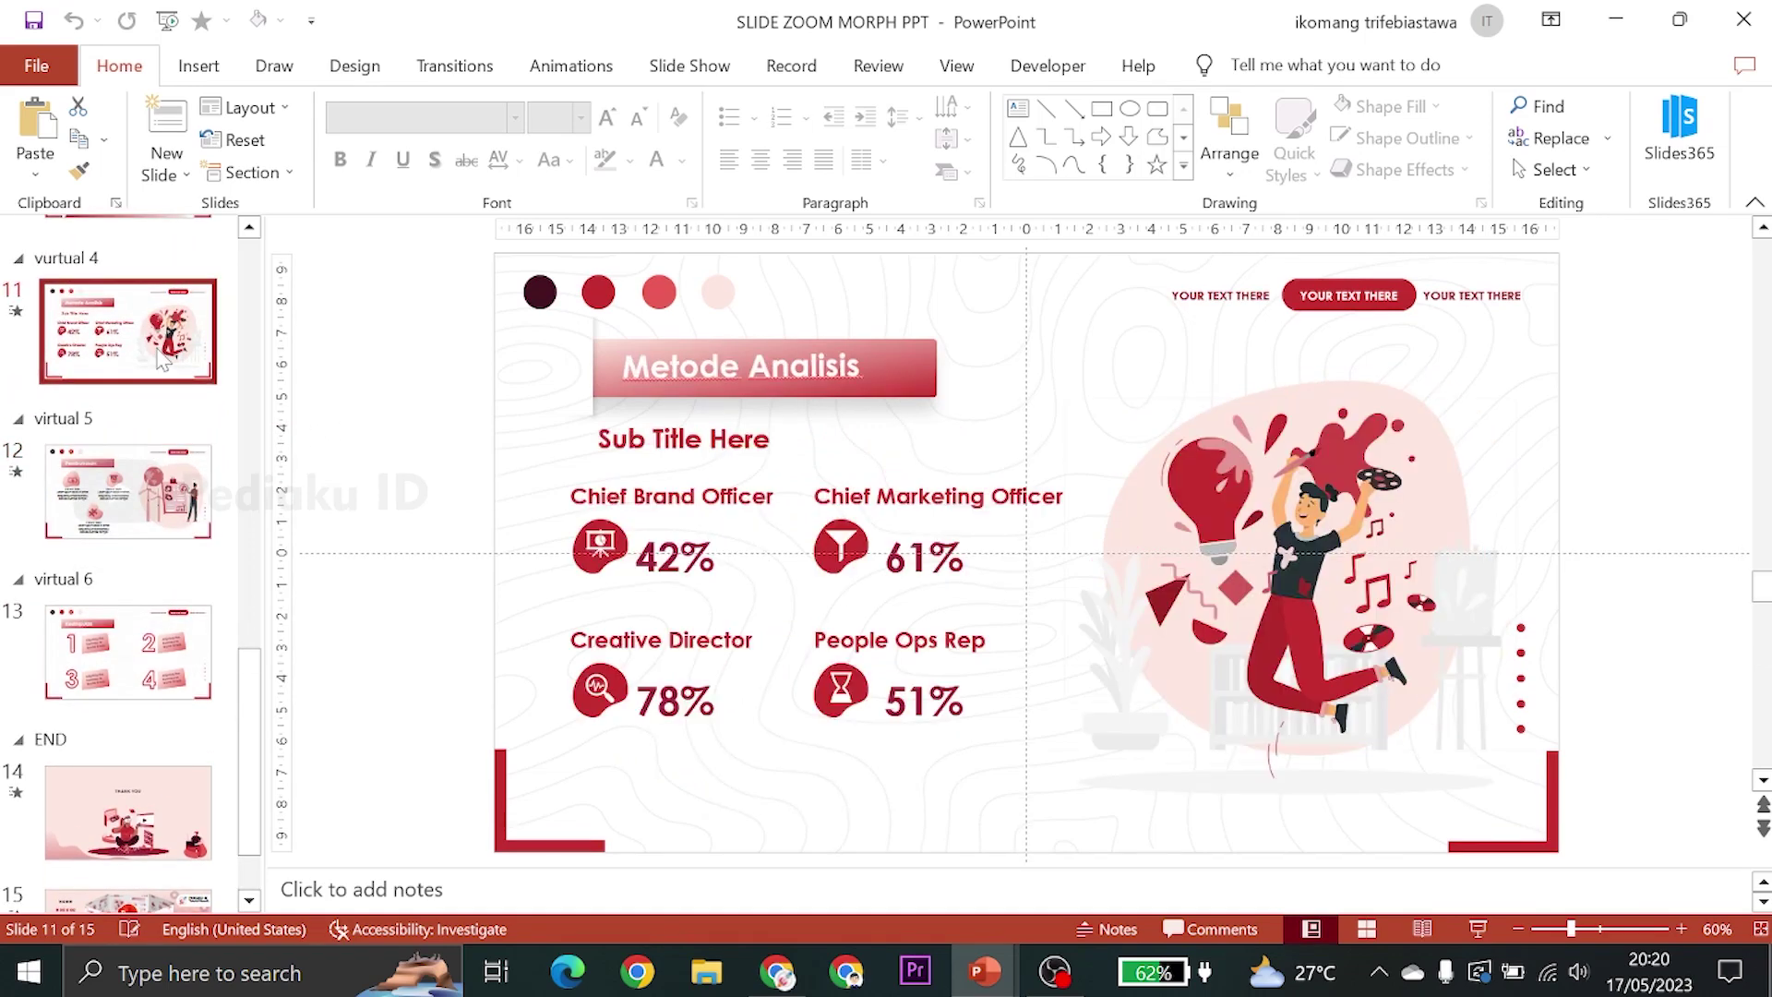
scroll(1112, 512, up, 3)
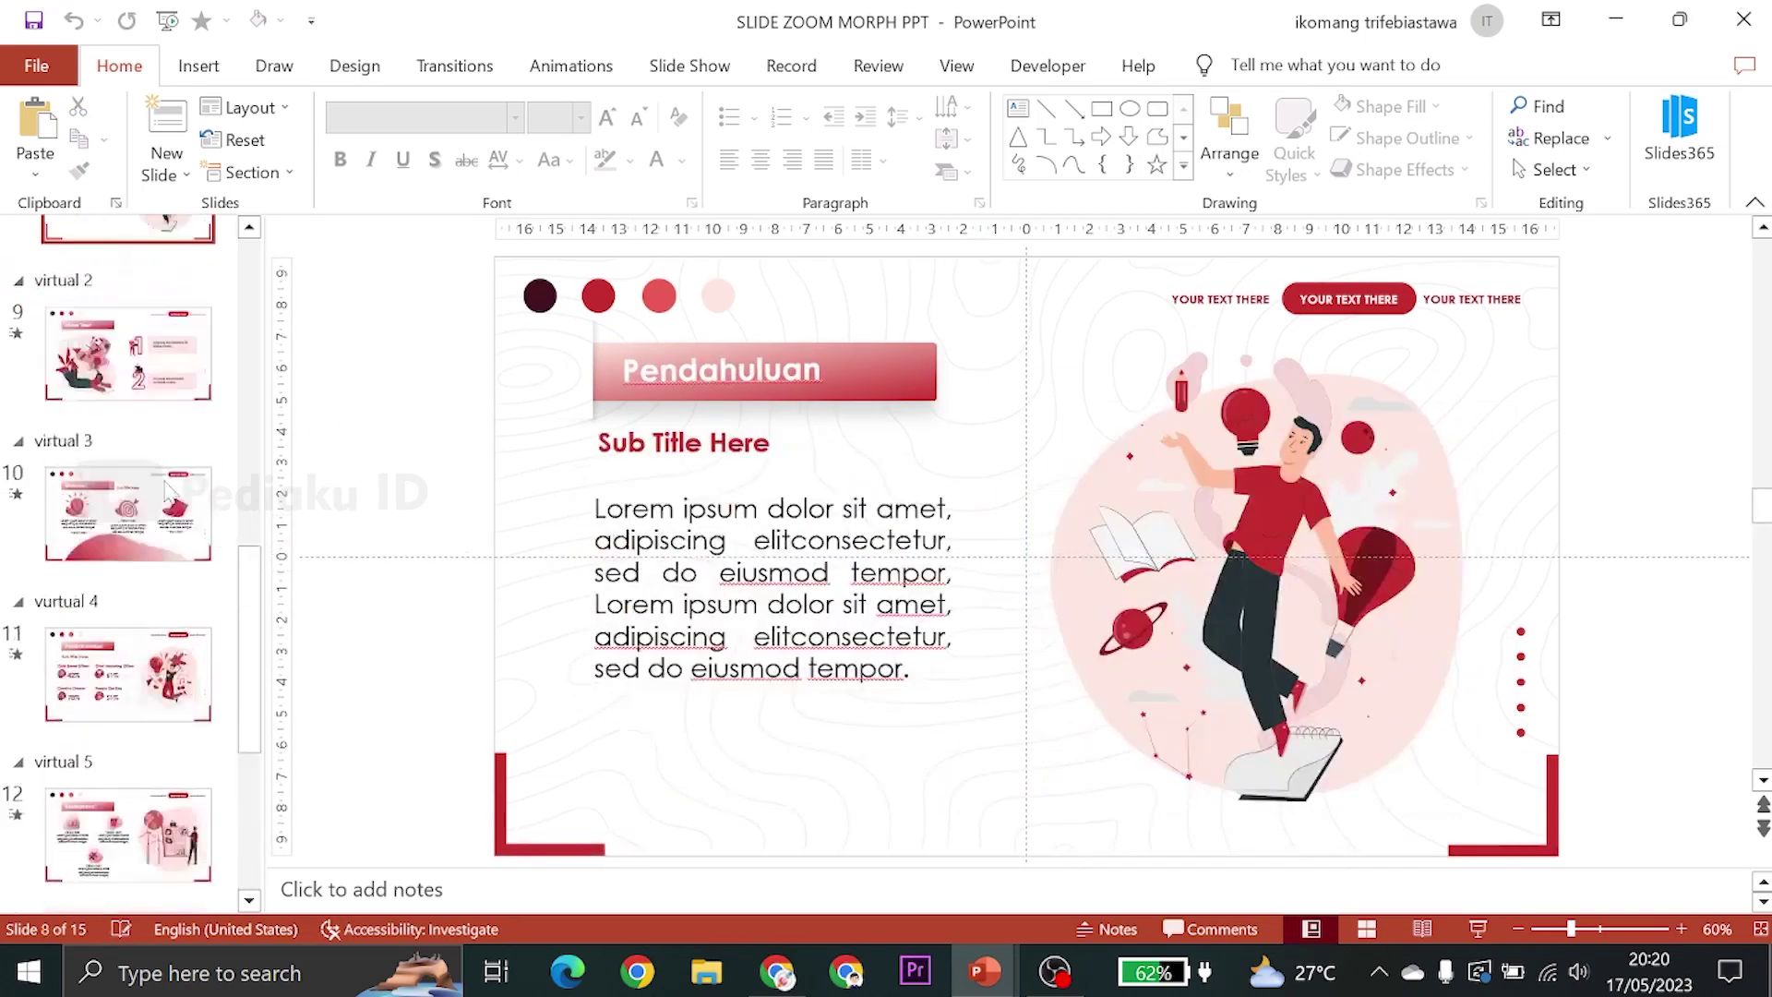
click(162, 480)
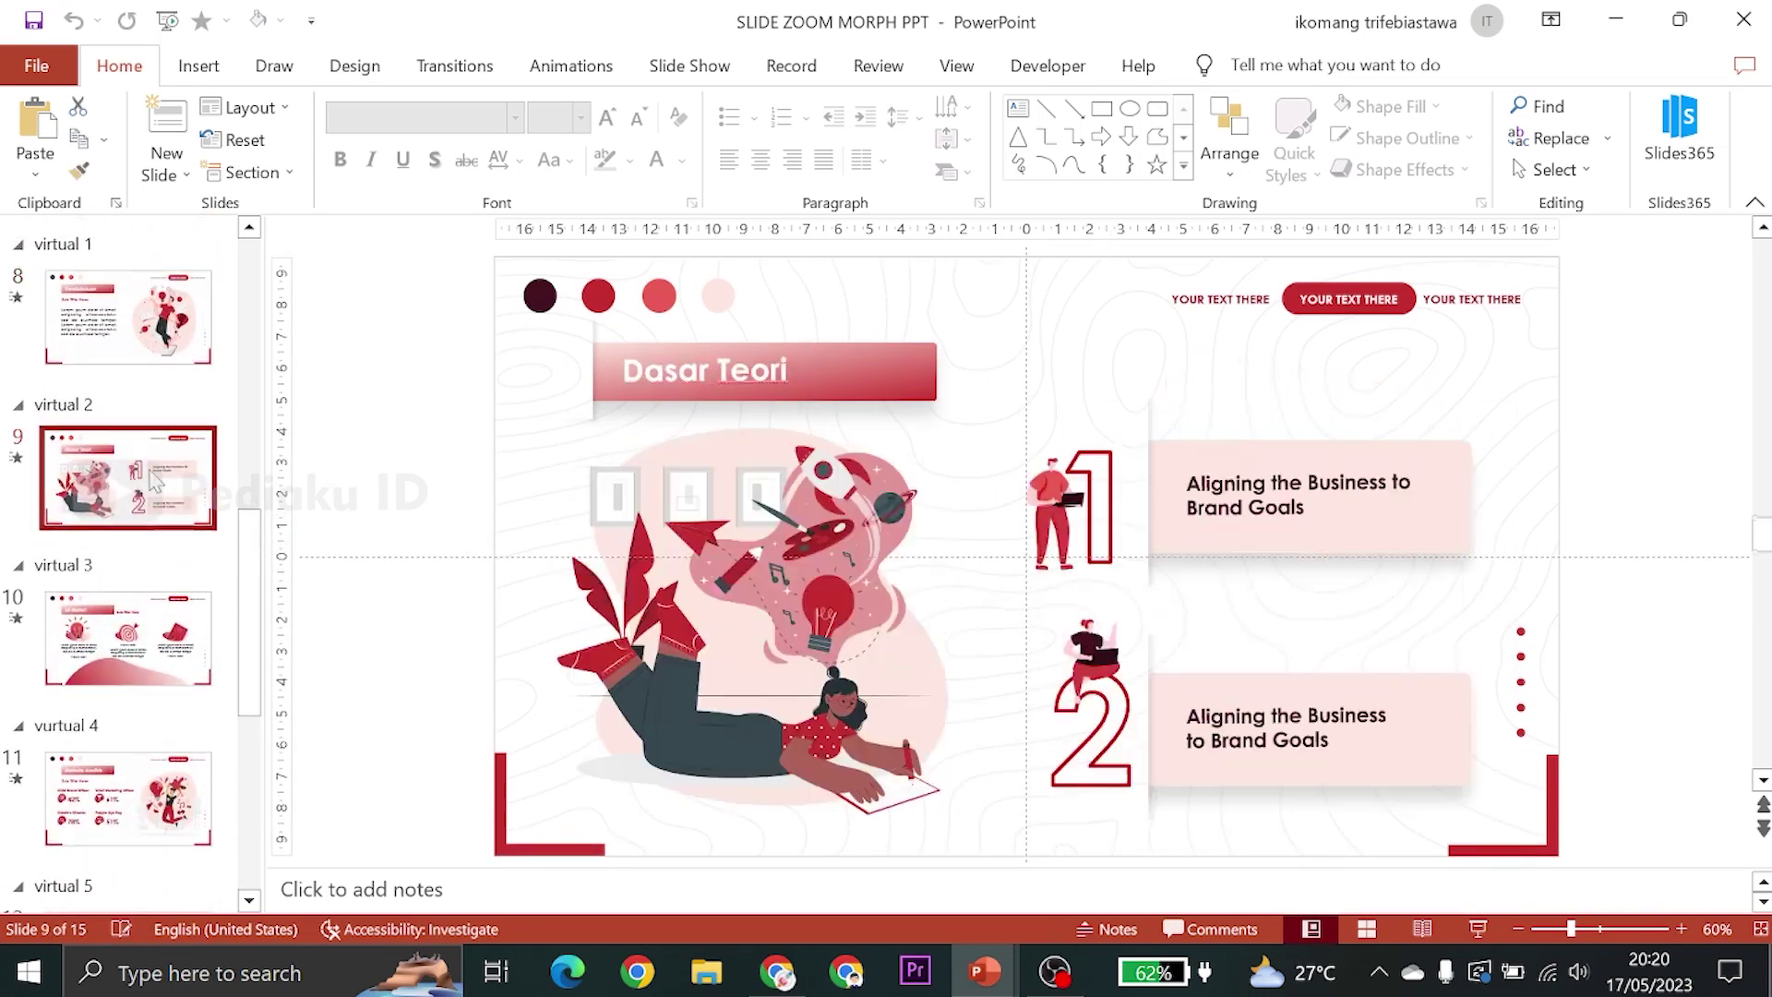
click(144, 342)
scroll(127, 478, up, 3)
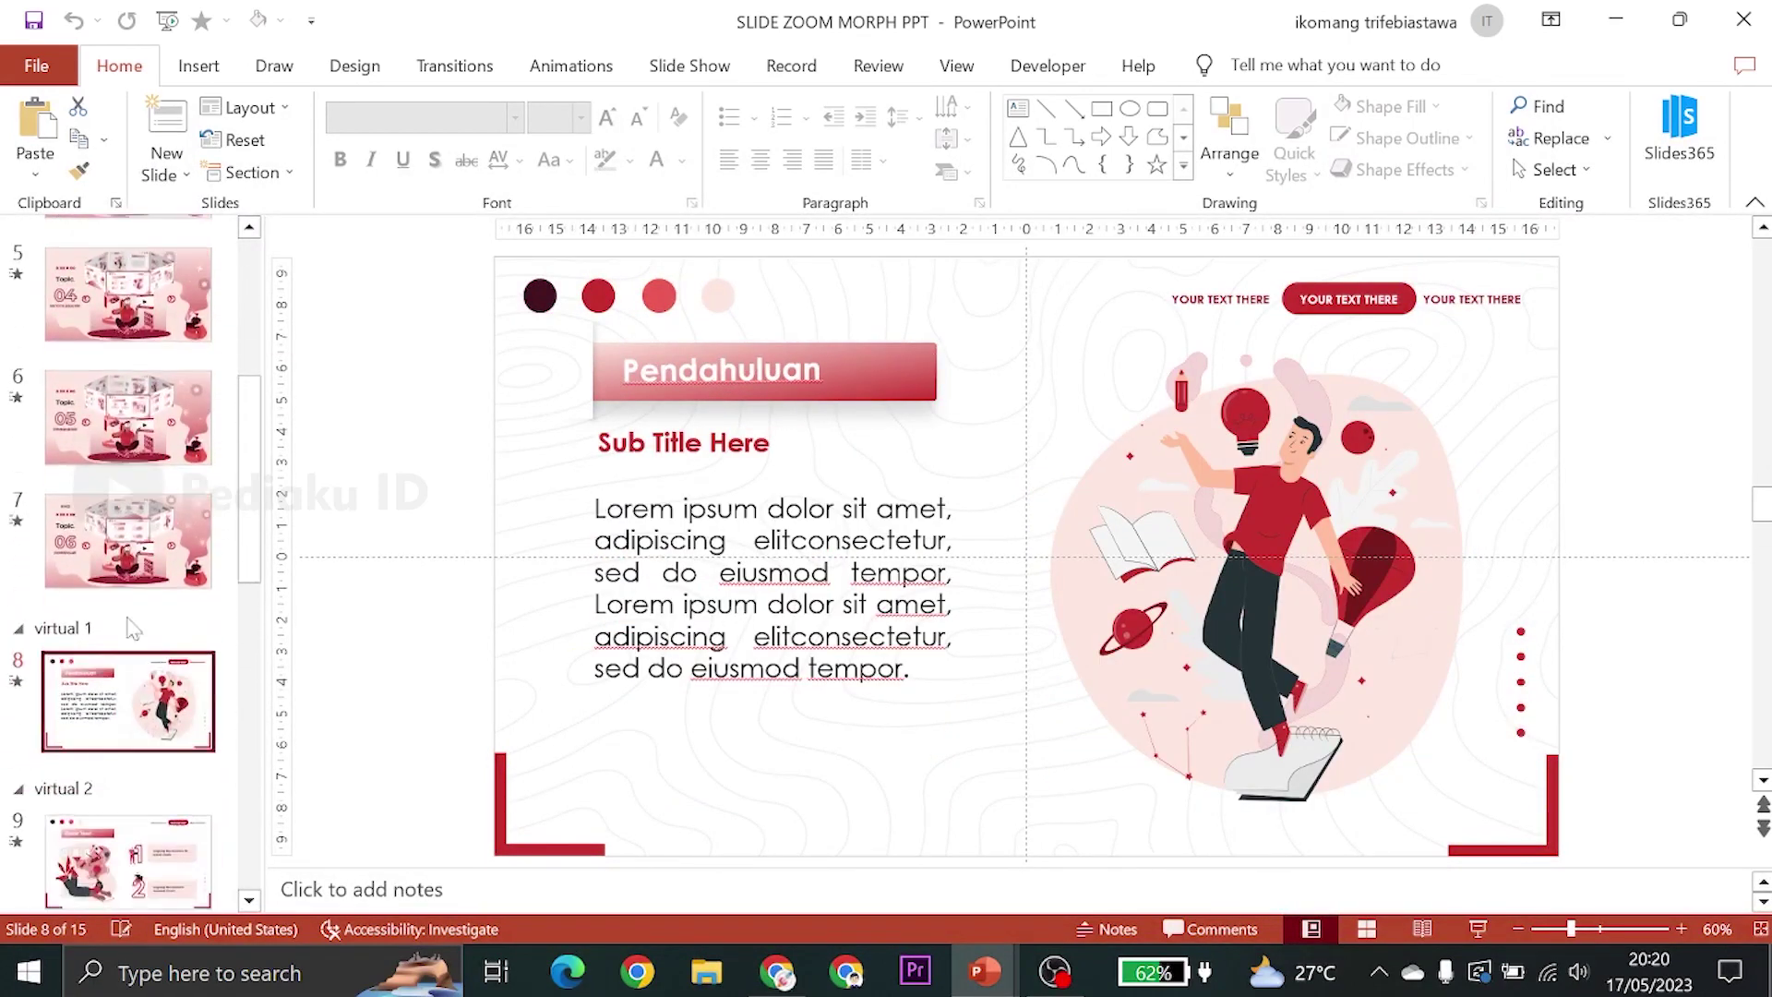
scroll(126, 625, down, 1)
Drag slide 8's illustration and lorem-ipsum paragraph aside, briefly checking slide 2 before returning
click(1200, 545)
drag(1199, 544, 909, 737)
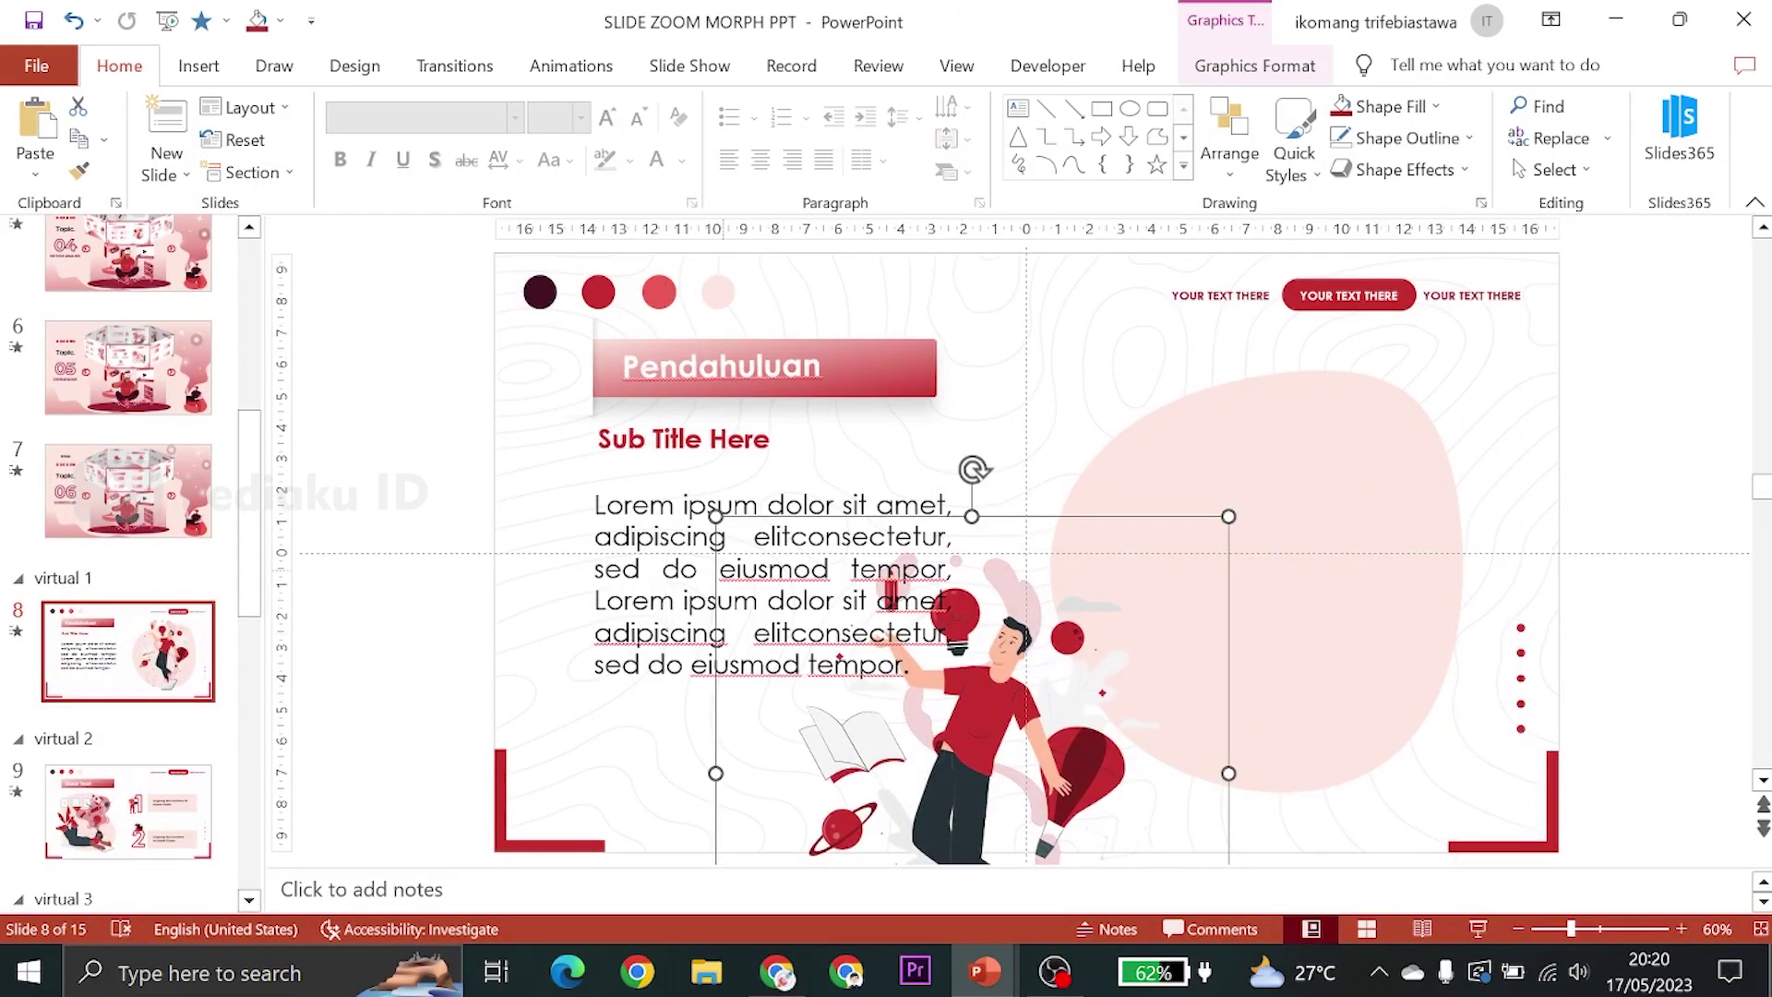
click(812, 482)
drag(818, 479, 1187, 376)
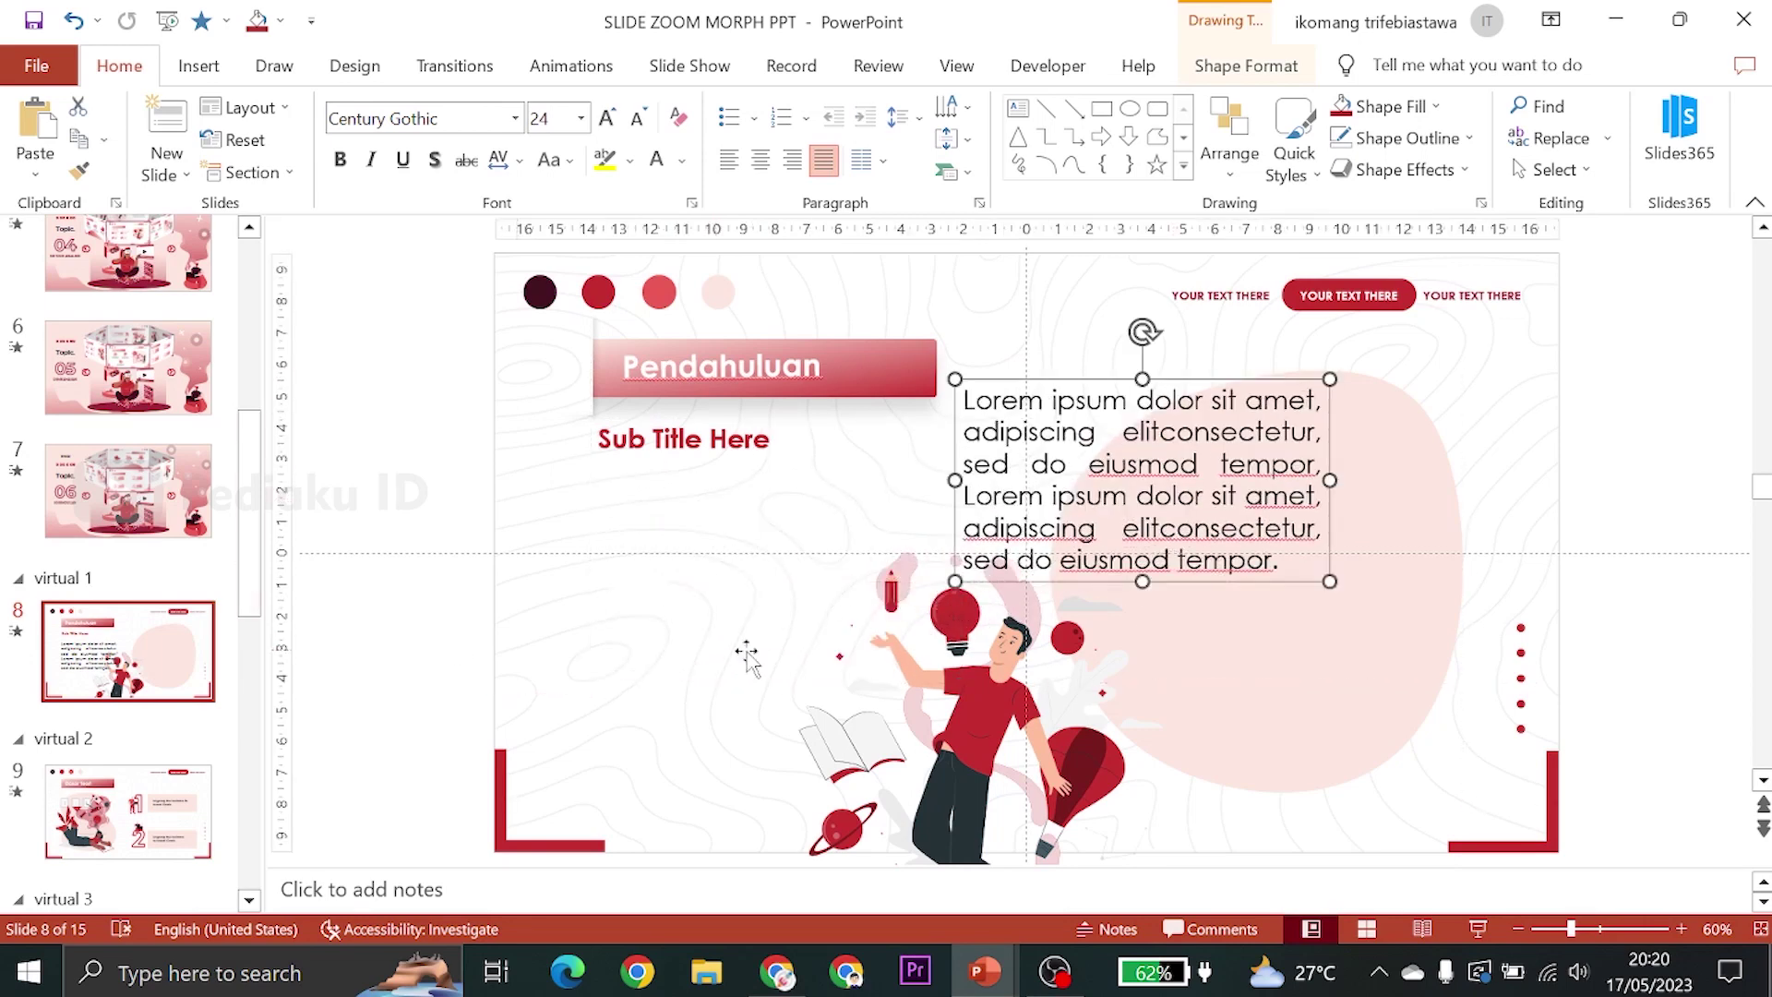
scroll(162, 432, up, 8)
click(161, 429)
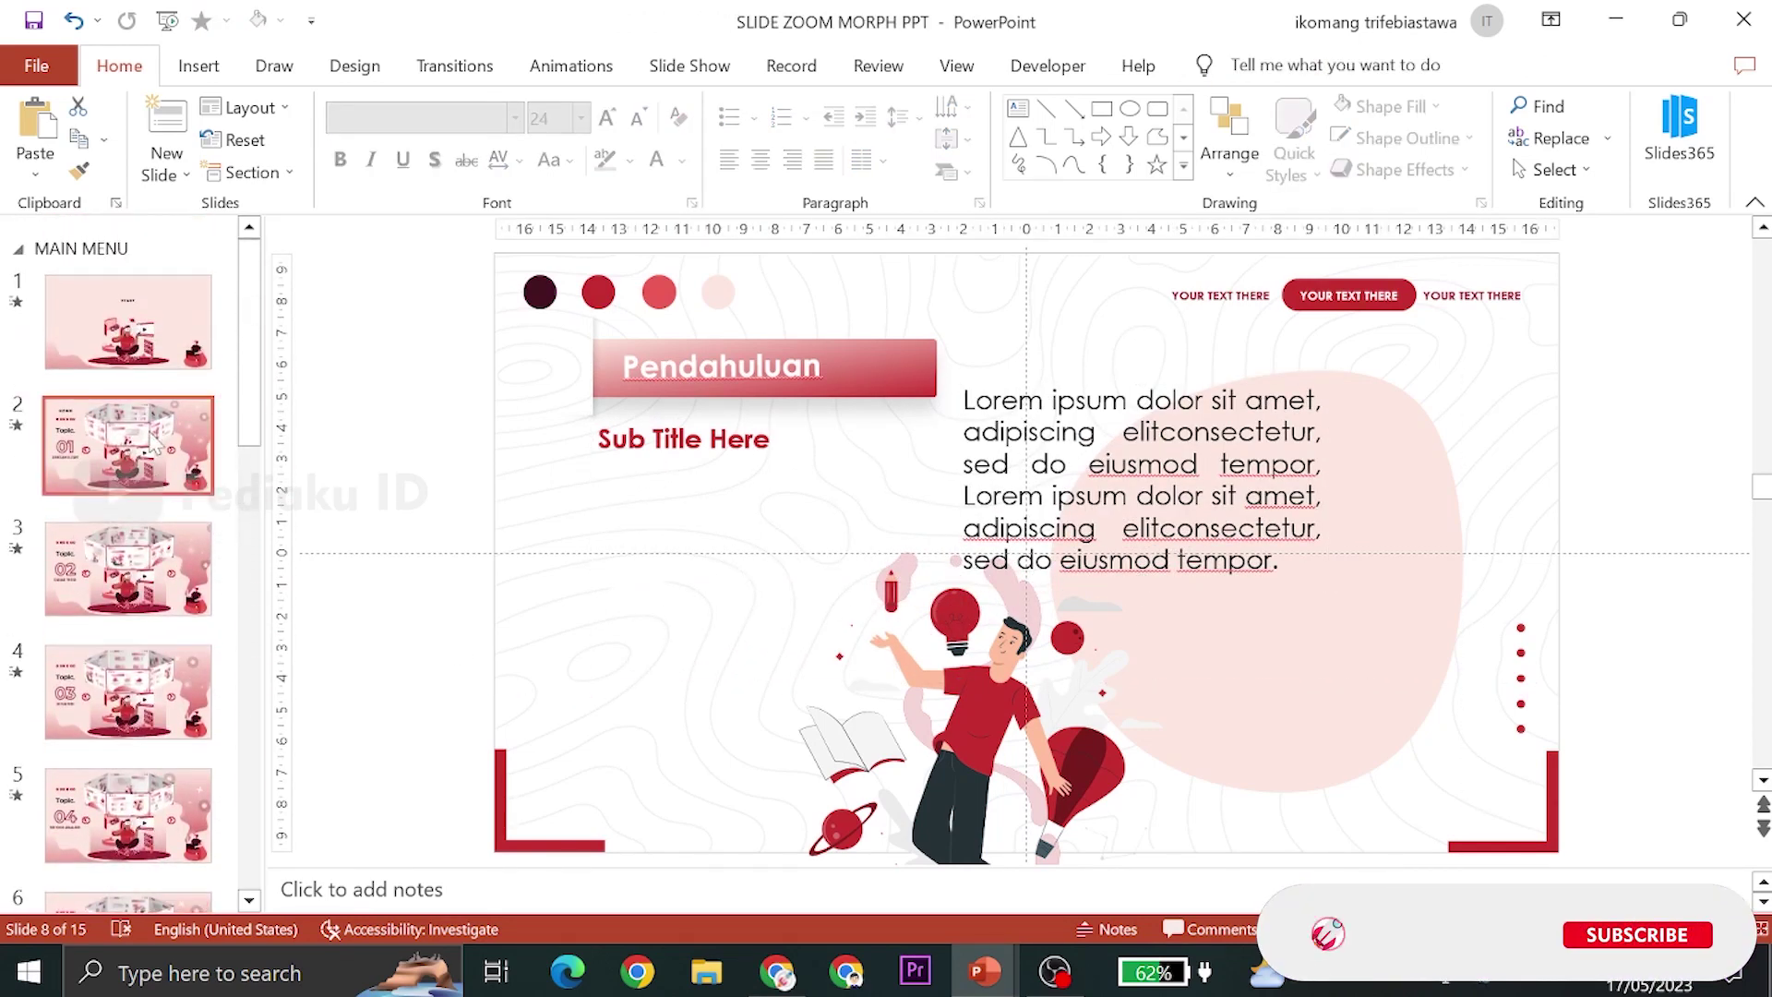
scroll(153, 600, down, 5)
click(151, 595)
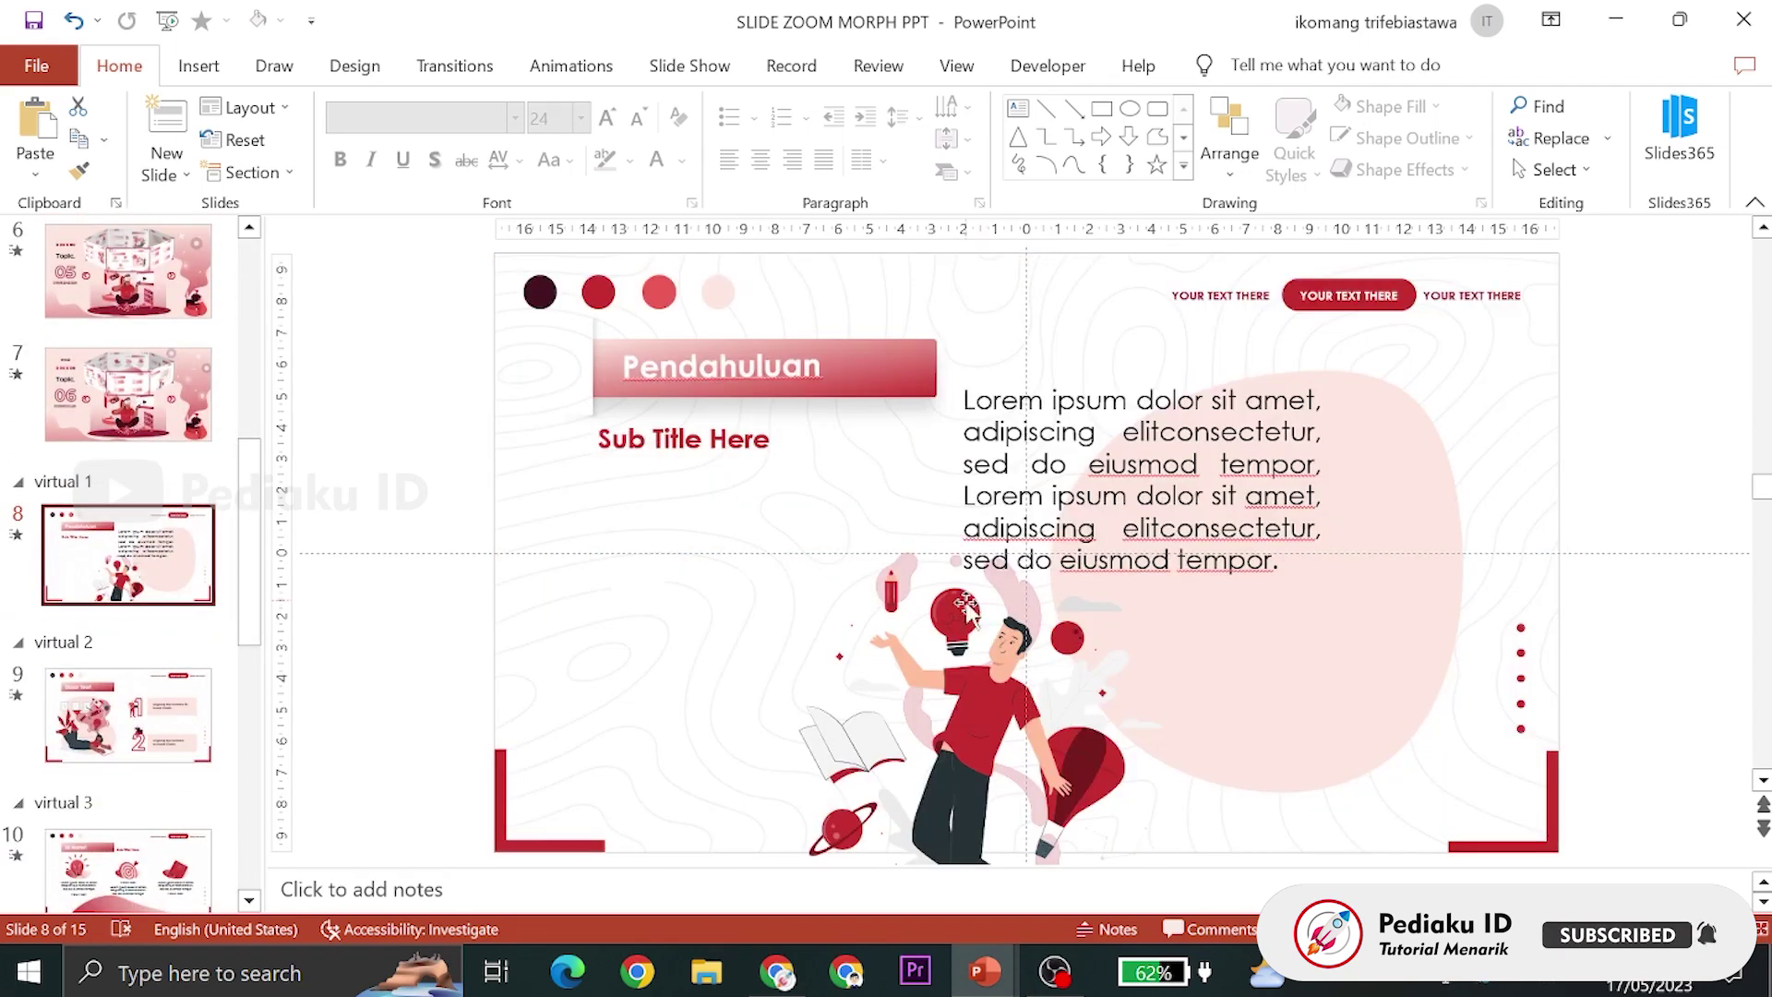
Delete the illustration and the lorem-ipsum paragraph from slide 8
click(967, 610)
key(Delete)
click(1145, 407)
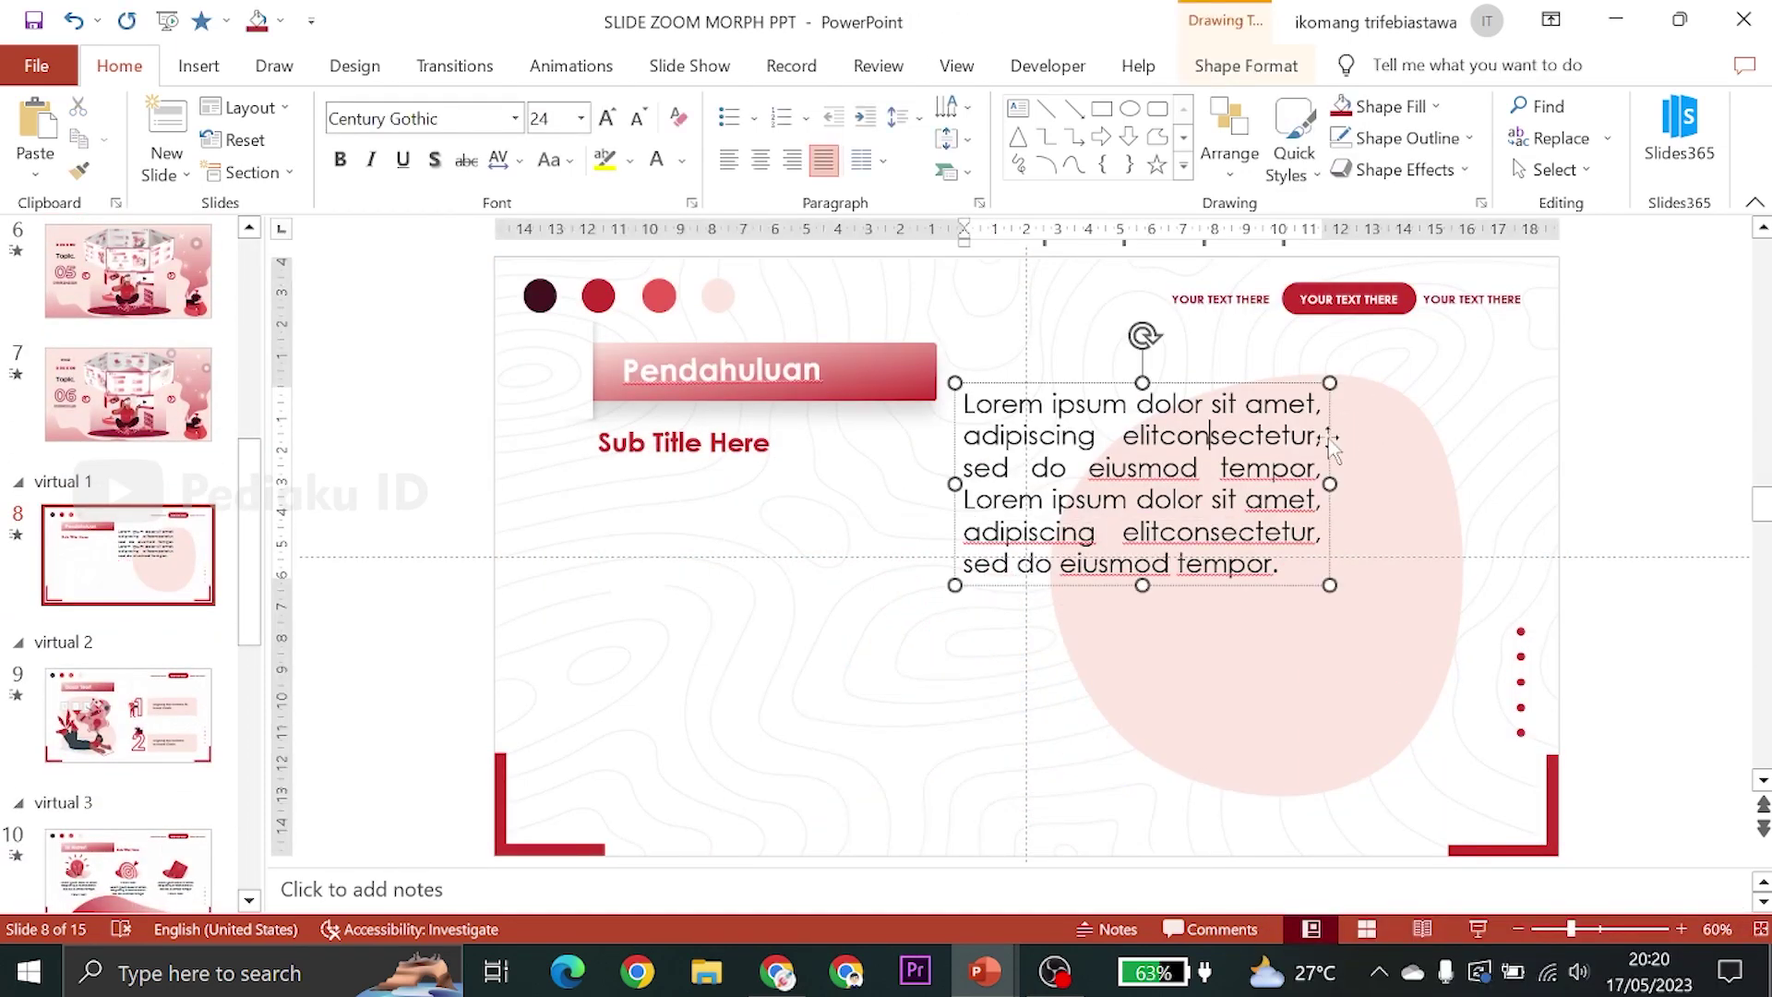
key(Delete)
scroll(143, 508, up, 4)
scroll(148, 499, up, 2)
Browse slides 2 through 6, from 01 PENDAHULUAN to 05 PEMBAHASAN
click(155, 457)
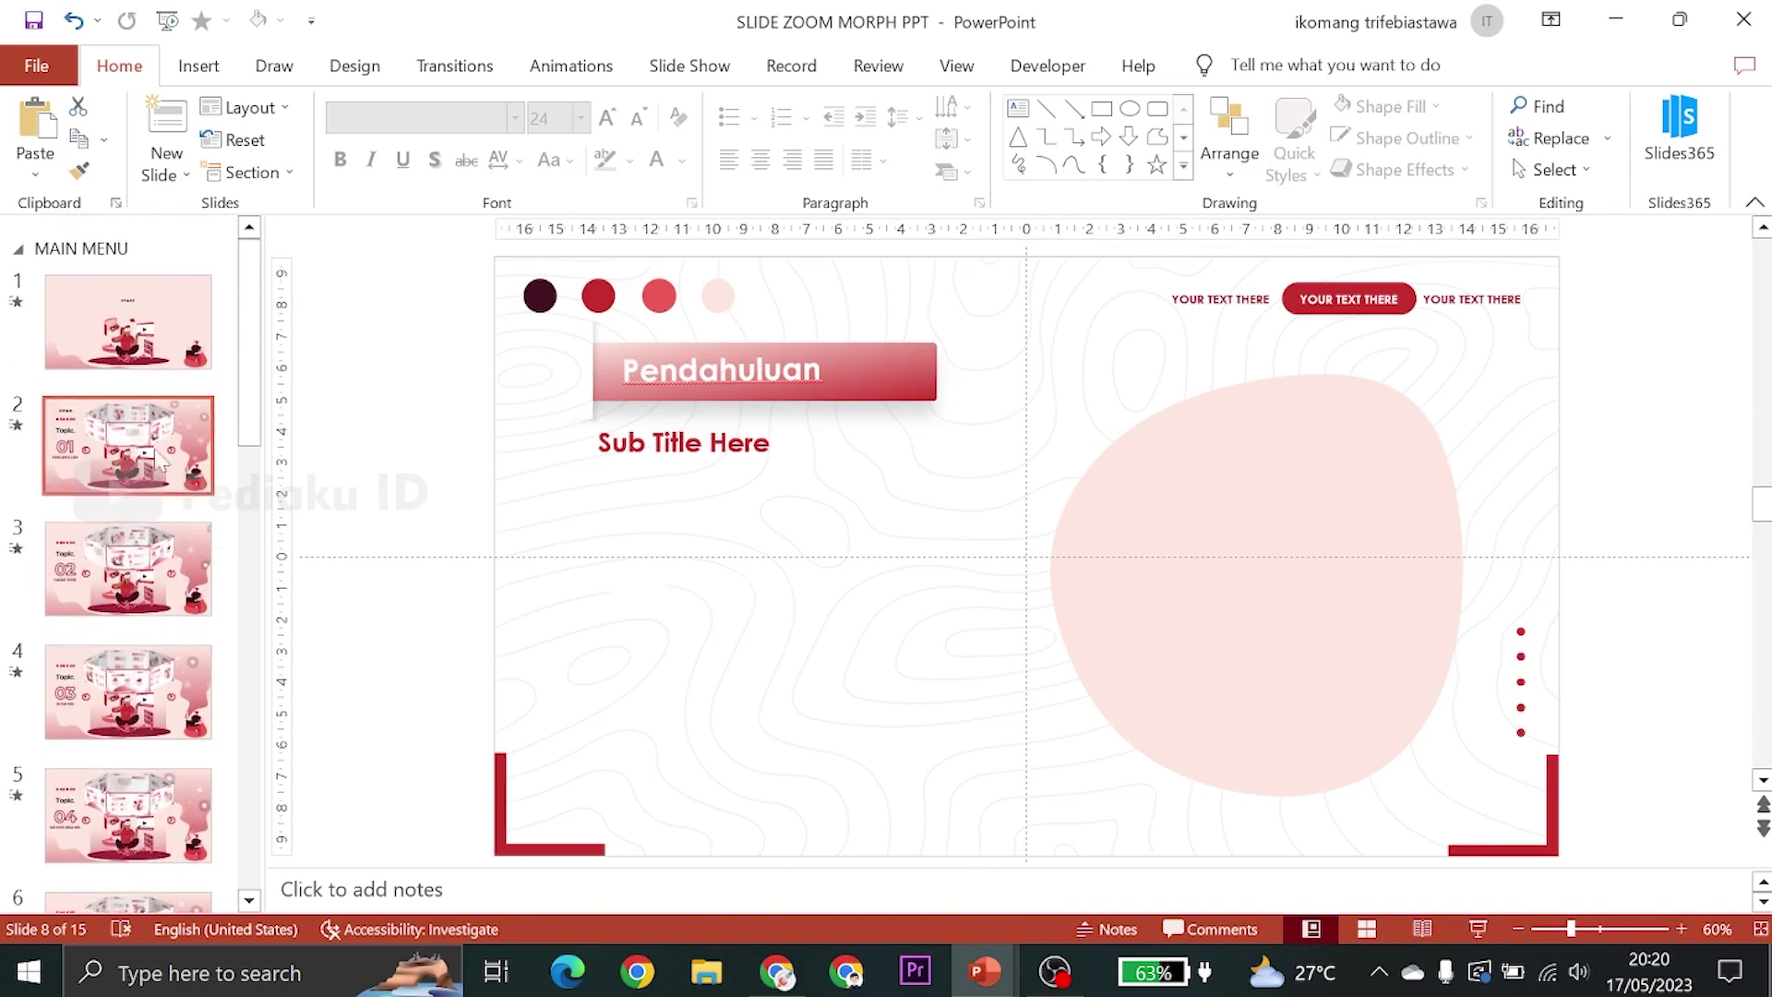
click(115, 591)
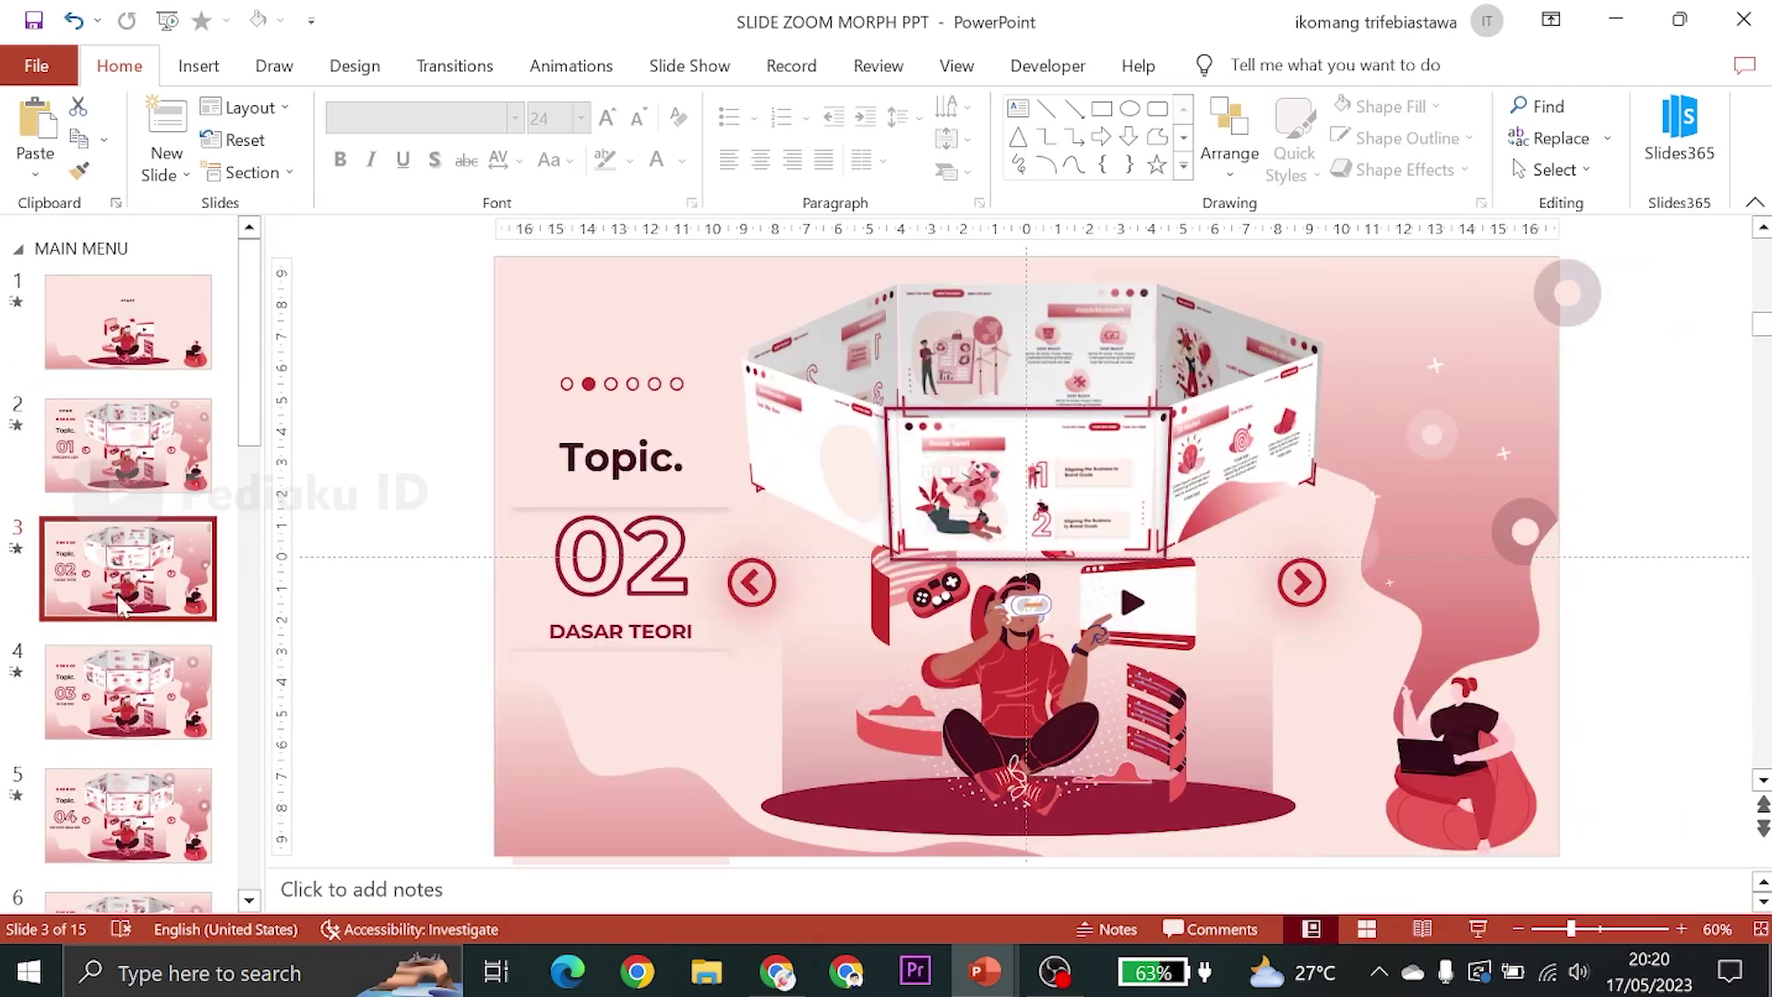
click(139, 673)
click(148, 782)
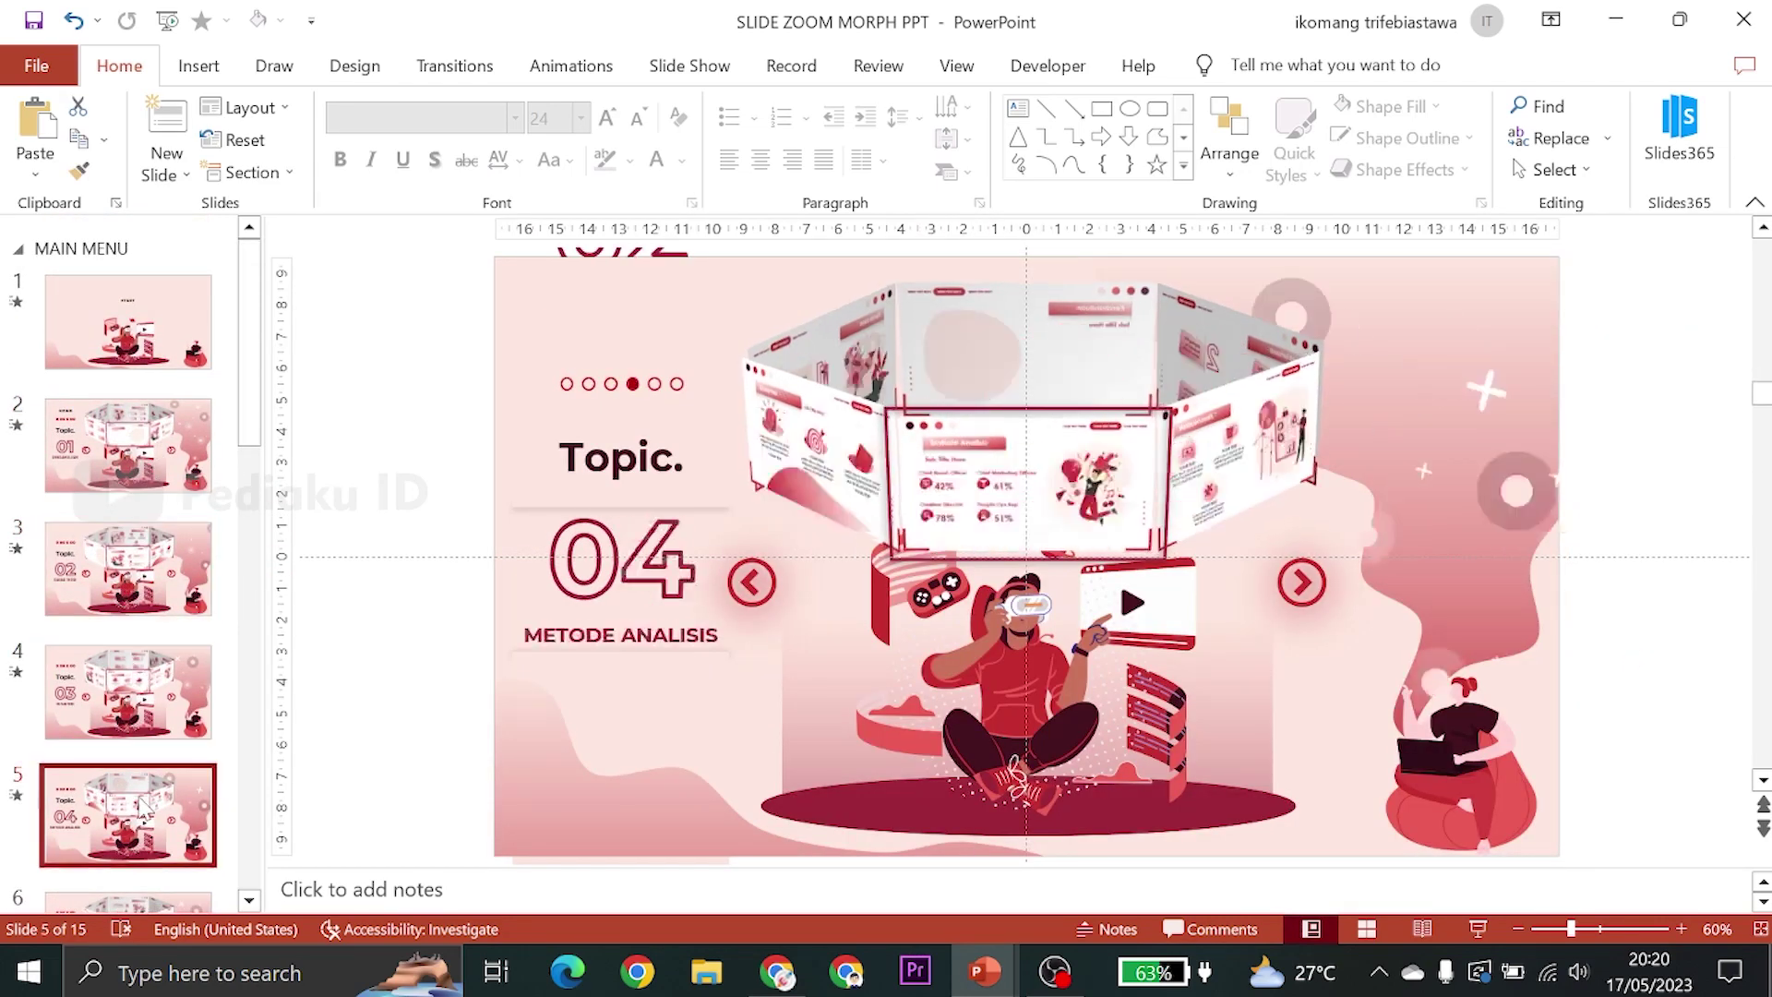
scroll(148, 793, down, 2)
key(Down)
scroll(75, 628, down, 3)
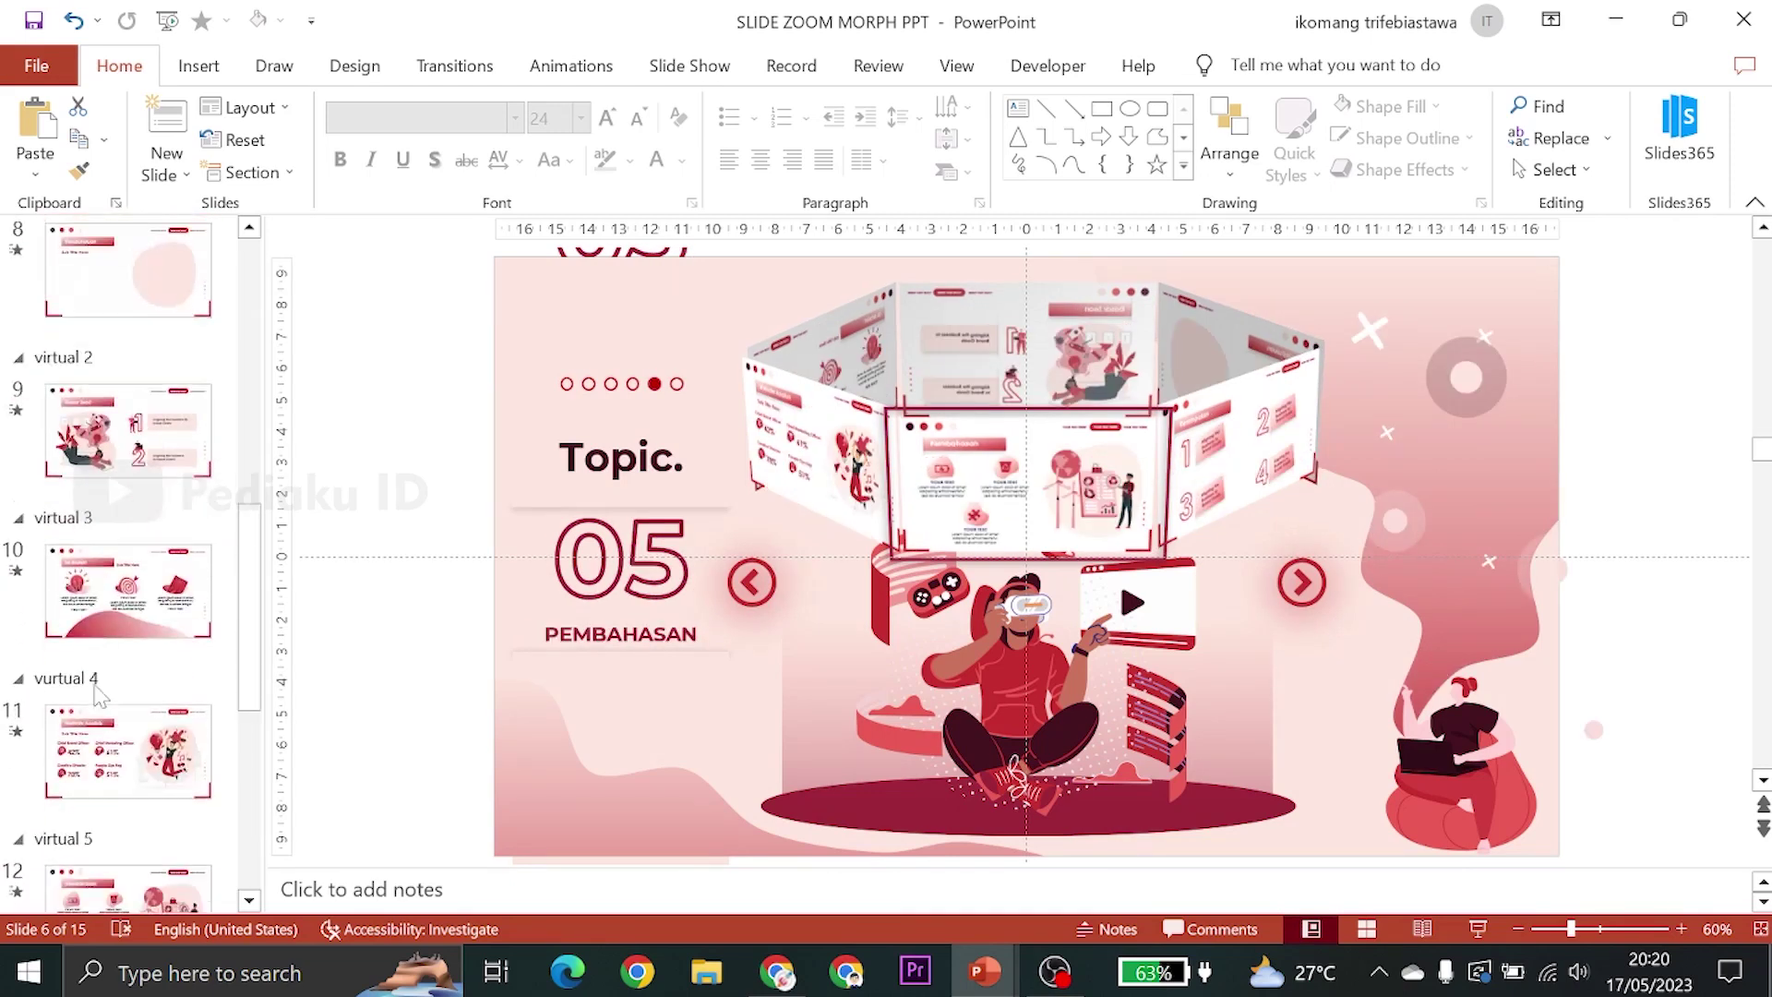
scroll(76, 627, down, 3)
scroll(76, 627, down, 3)
Pick the TUTORIAL SLIDE ZOOM MORPH window from the PowerPoint taskbar previews
click(779, 974)
mouse_move(983, 972)
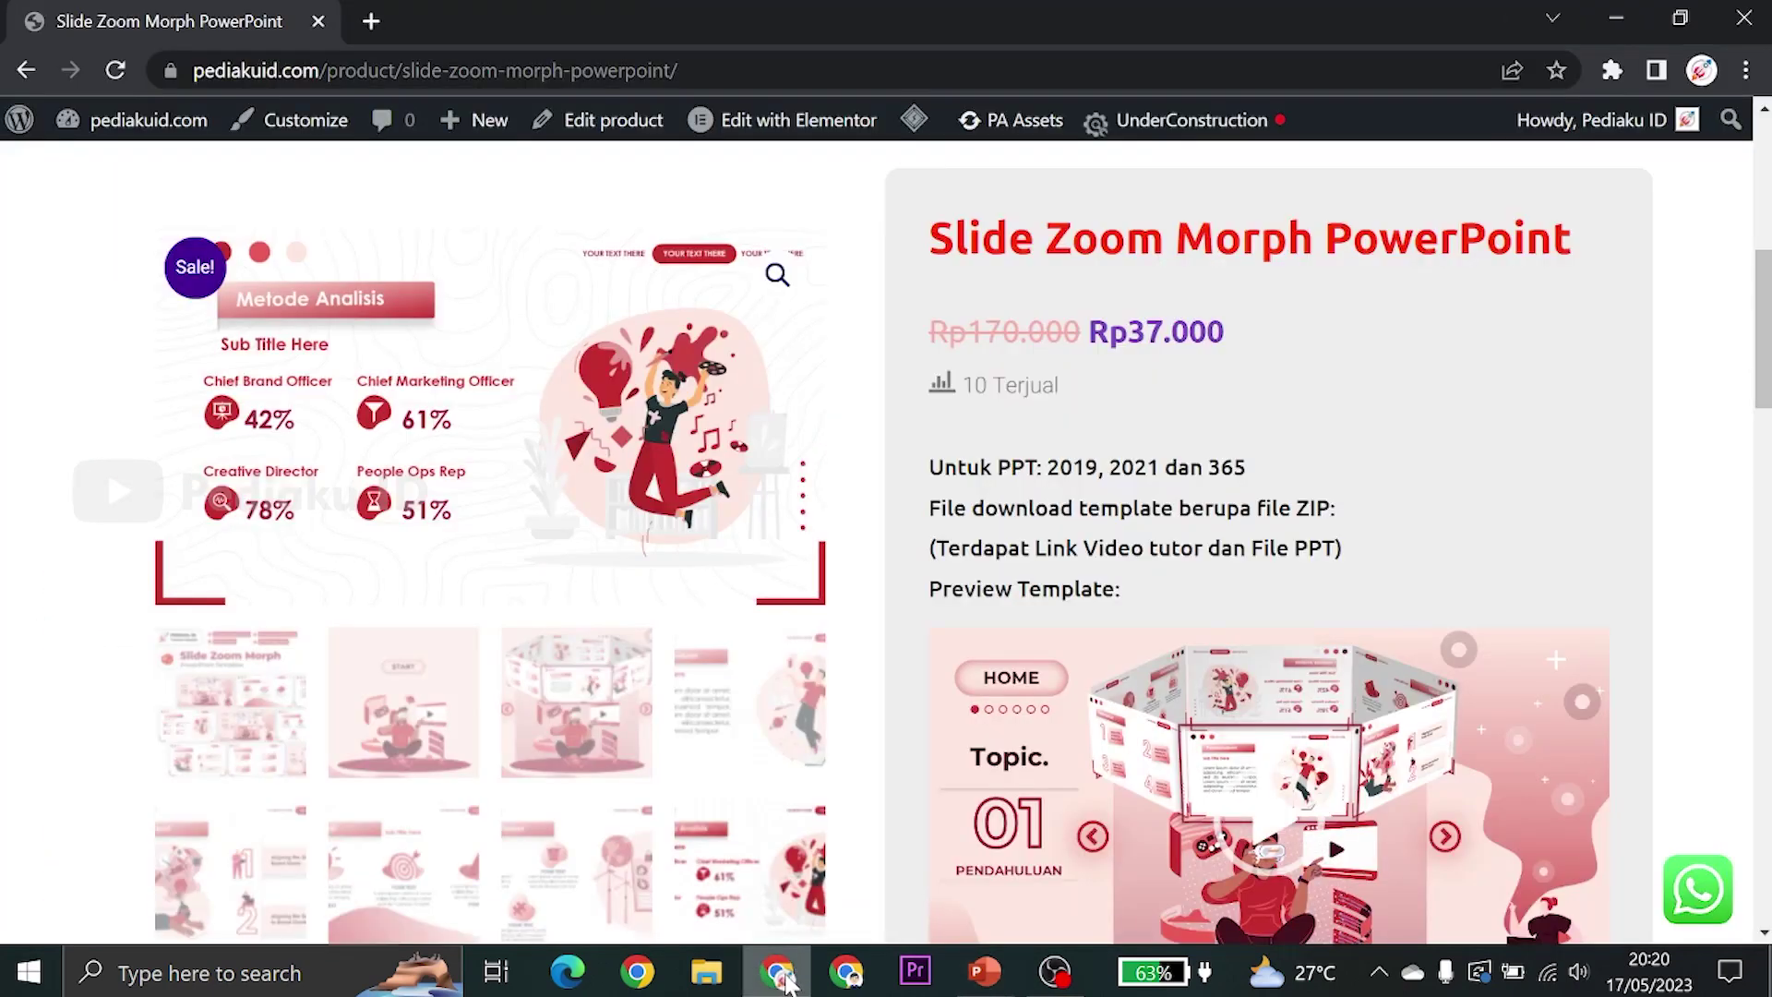
click(778, 974)
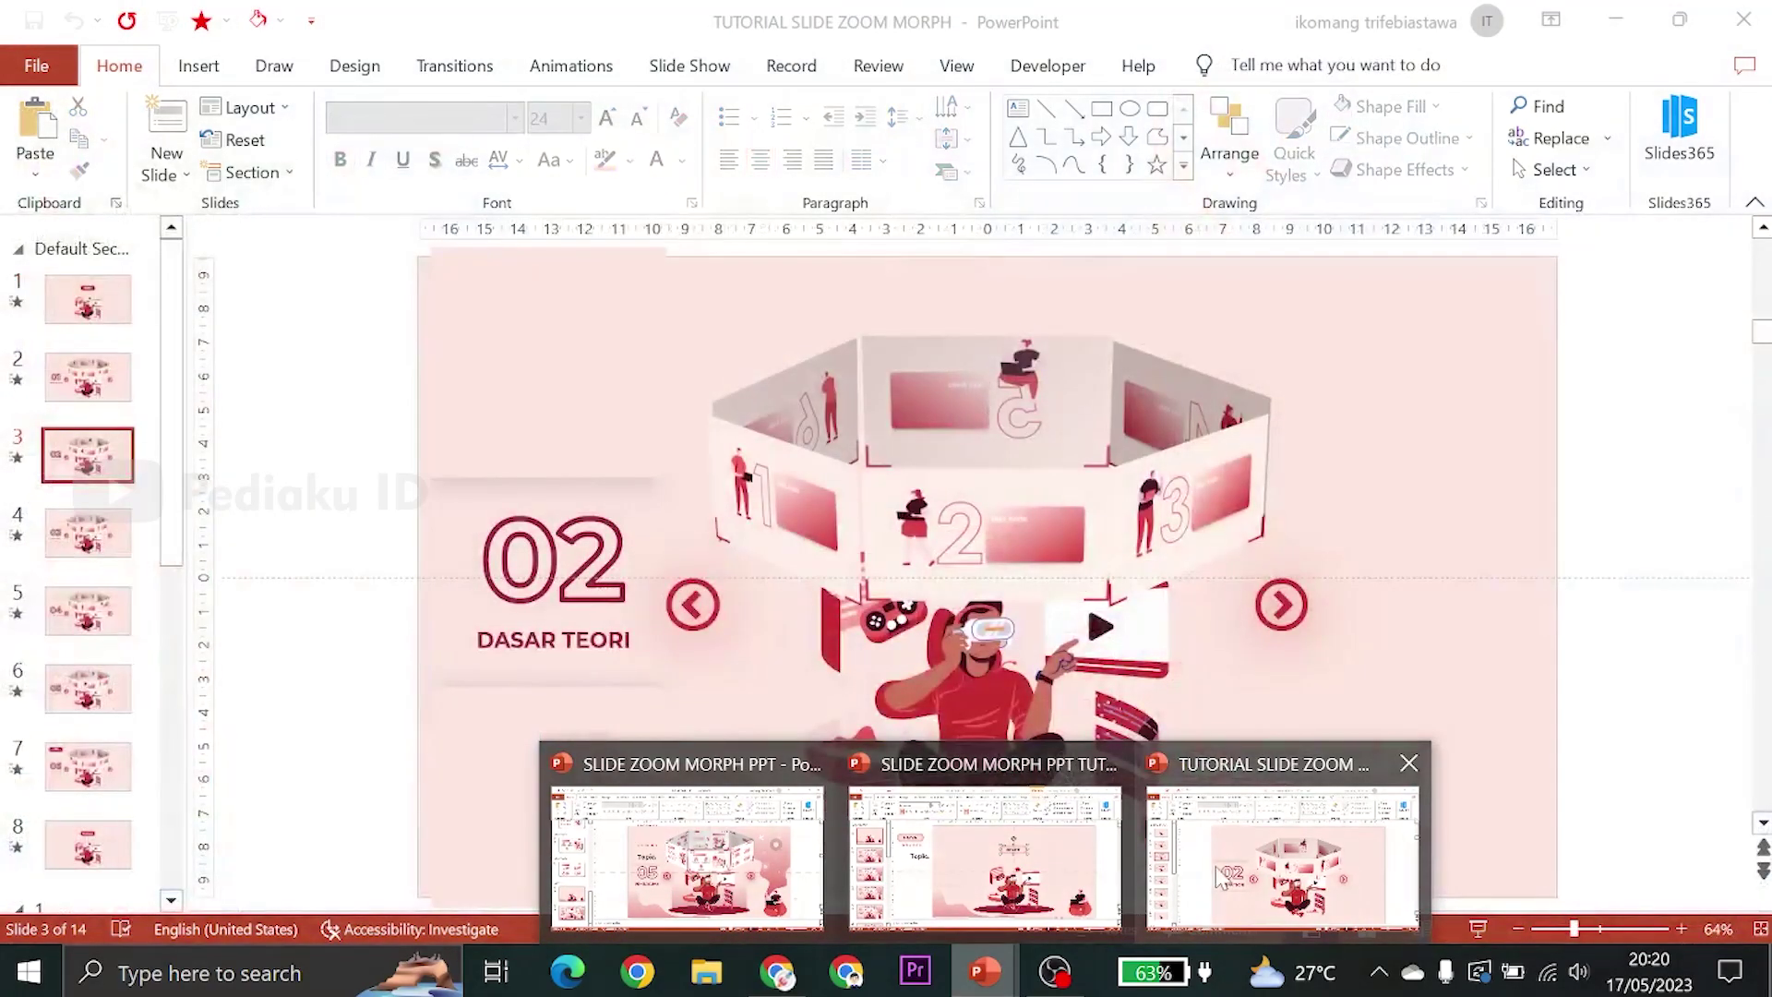
click(1218, 875)
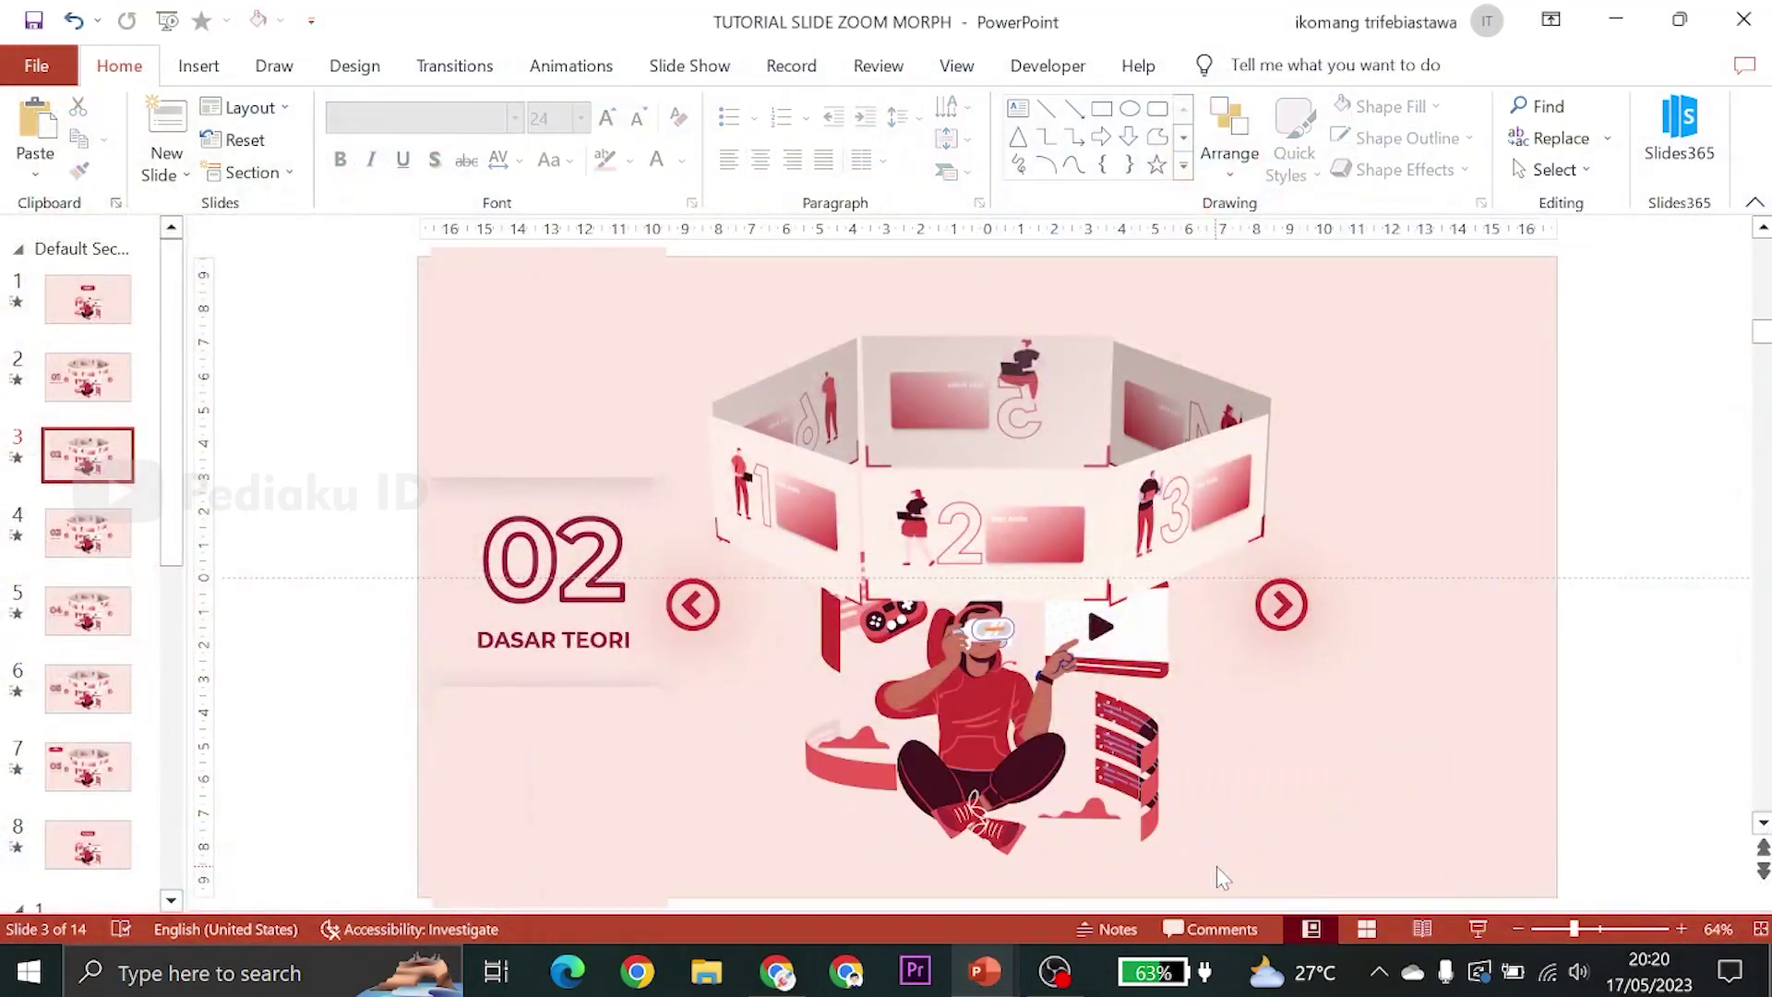